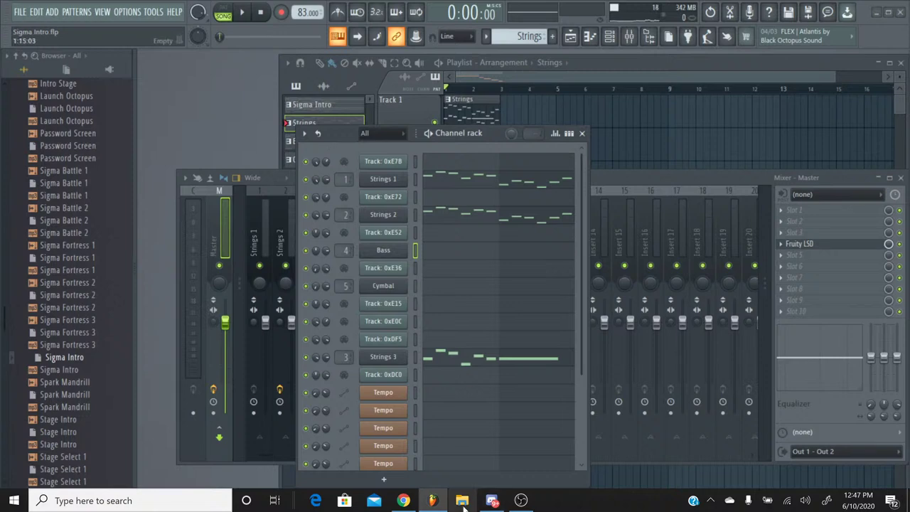
Step: Switch to File Explorer, browse to Remaster Projects > SPCTool_v07r52 > SPCTool on the C: drive, launch SPCTool.exe and close the Explorer window
{"action": "left_click", "coordinate": [463, 500]}
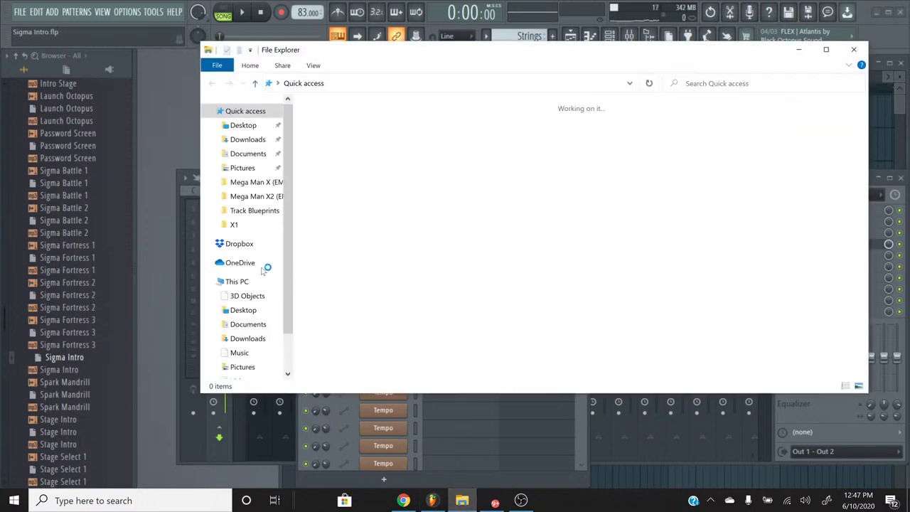
{"action": "double_click", "coordinate": [334, 245]}
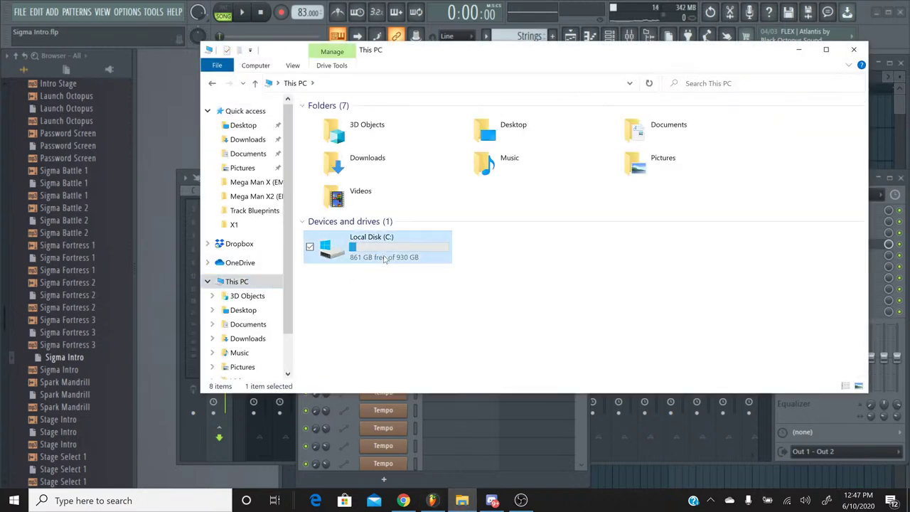
{"action": "double_click", "coordinate": [368, 145]}
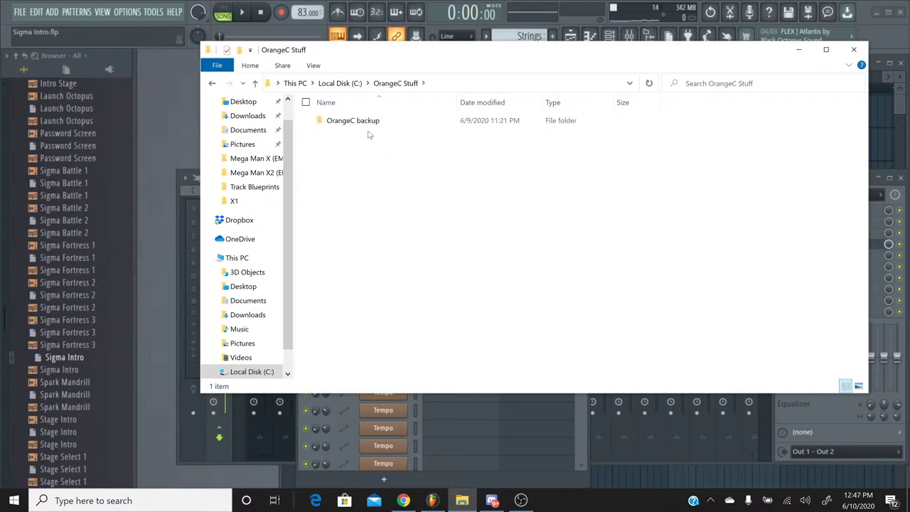
{"action": "double_click", "coordinate": [369, 123]}
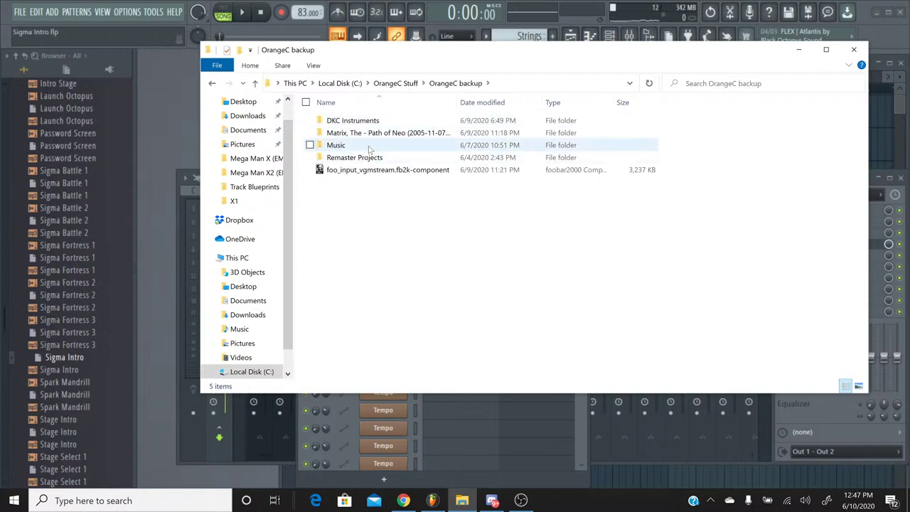
{"action": "double_click", "coordinate": [364, 157]}
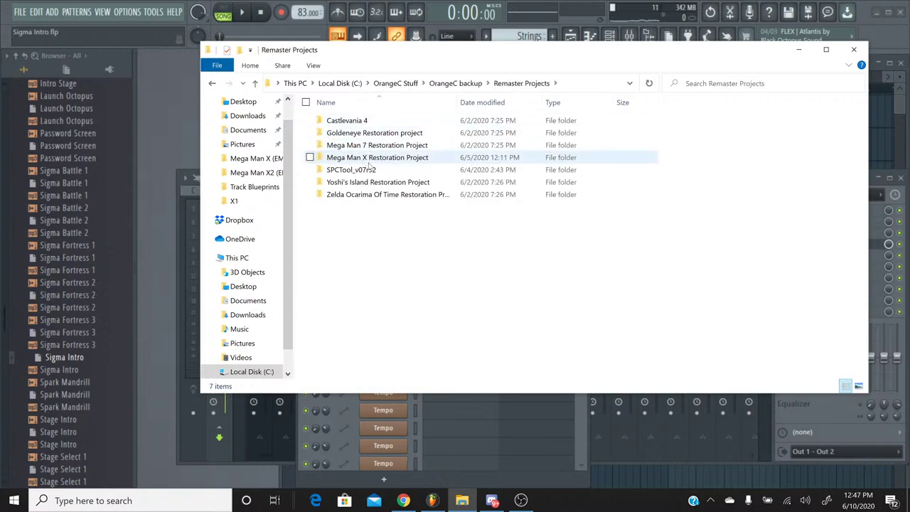
{"action": "double_click", "coordinate": [368, 170]}
{"action": "double_click", "coordinate": [370, 121]}
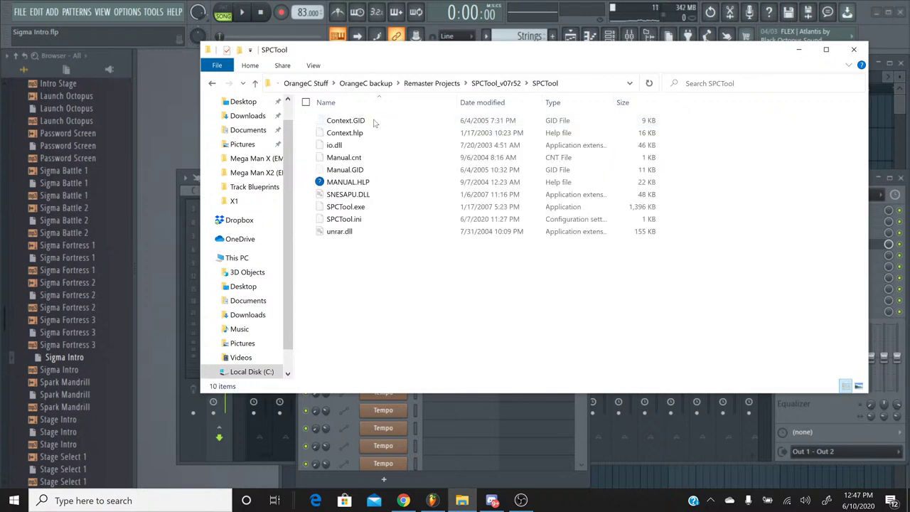
{"action": "double_click", "coordinate": [358, 206]}
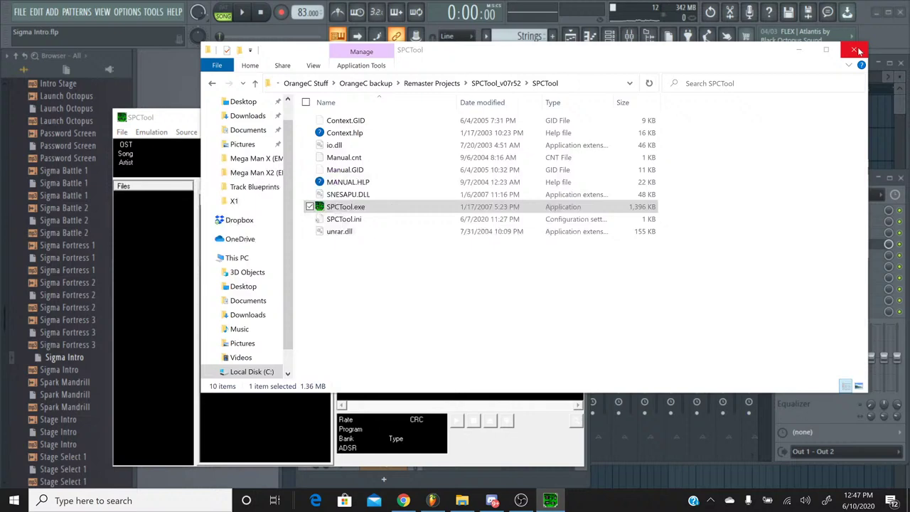
{"action": "left_click", "coordinate": [853, 49]}
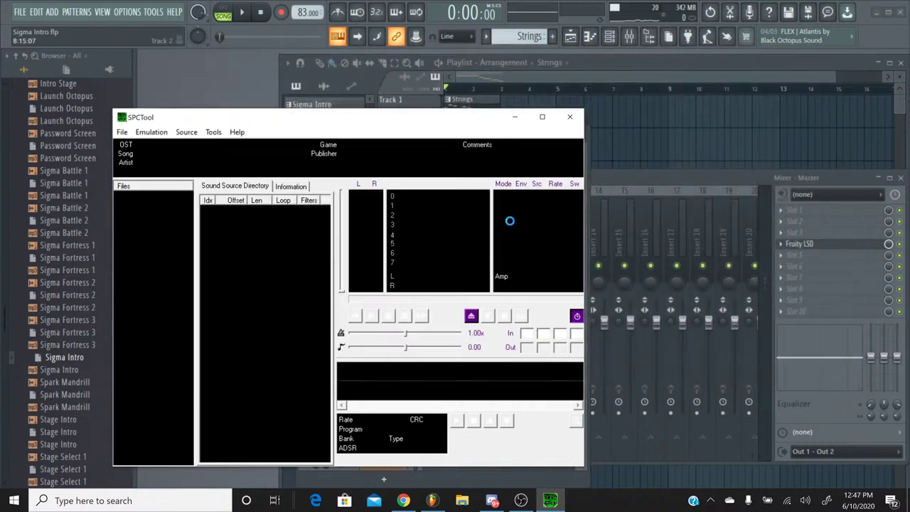
Step: Load 27 Sigma Intro 2.spc from the Mega Man X (EMU).zophar folder, then stop its playback after a short listen
{"action": "left_click", "coordinate": [472, 317]}
{"action": "scroll", "coordinate": [440, 231], "scroll_direction": "down", "scroll_amount": 6}
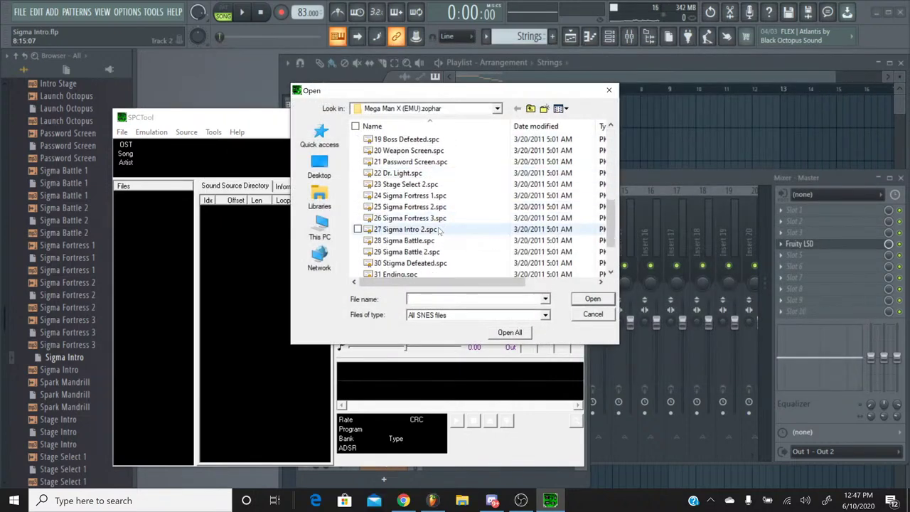
{"action": "double_click", "coordinate": [409, 229]}
{"action": "left_click", "coordinate": [388, 316]}
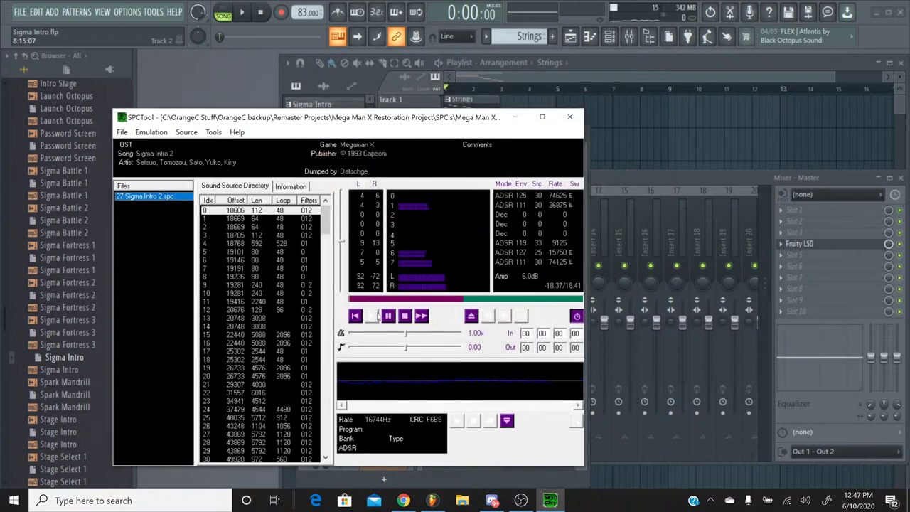
{"action": "left_click", "coordinate": [404, 317]}
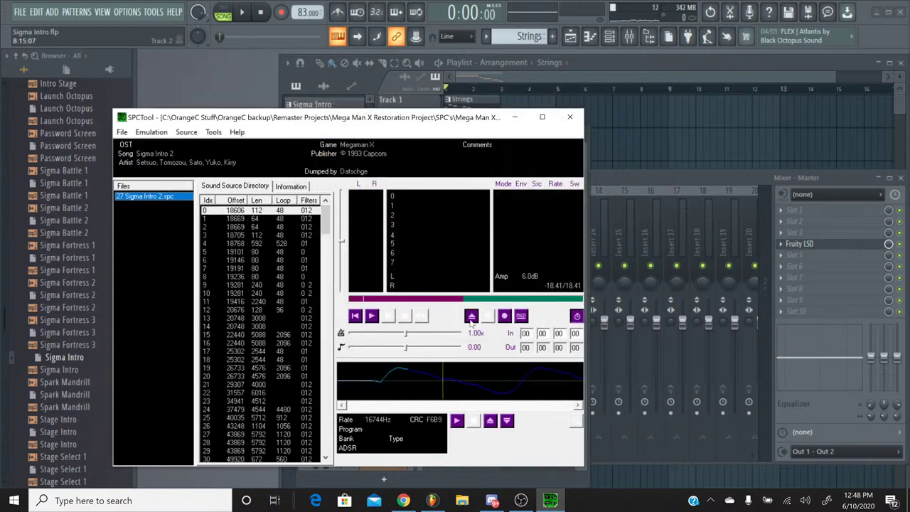
Step: Load 30 Stigma Defeated.spc from the same Mega Man X folder and play it
{"action": "left_click", "coordinate": [471, 317]}
{"action": "scroll", "coordinate": [468, 232], "scroll_direction": "down", "scroll_amount": 6}
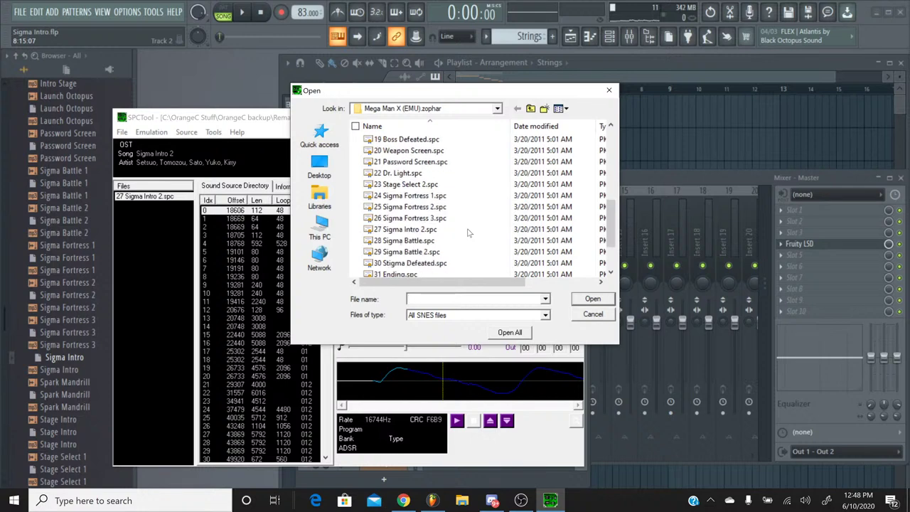
{"action": "scroll", "coordinate": [469, 231], "scroll_direction": "down", "scroll_amount": 1}
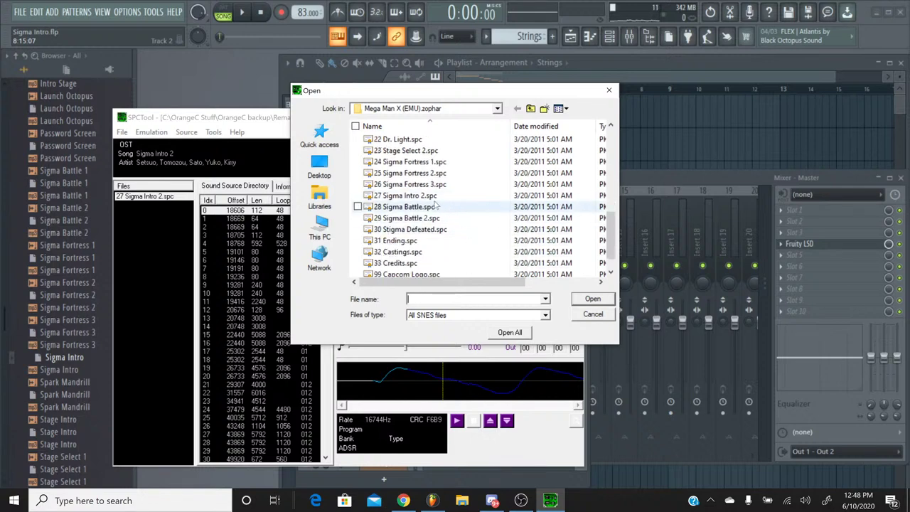
{"action": "scroll", "coordinate": [435, 205], "scroll_direction": "down", "scroll_amount": 1}
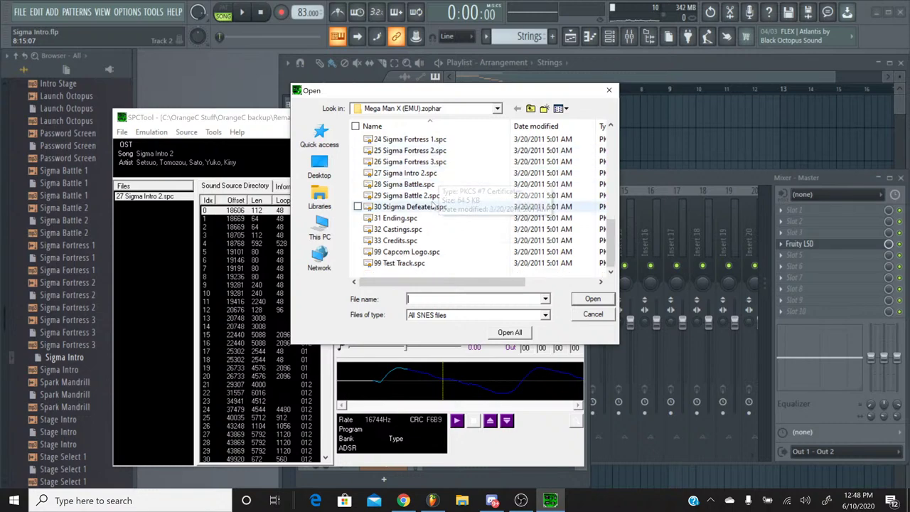
{"action": "double_click", "coordinate": [431, 206]}
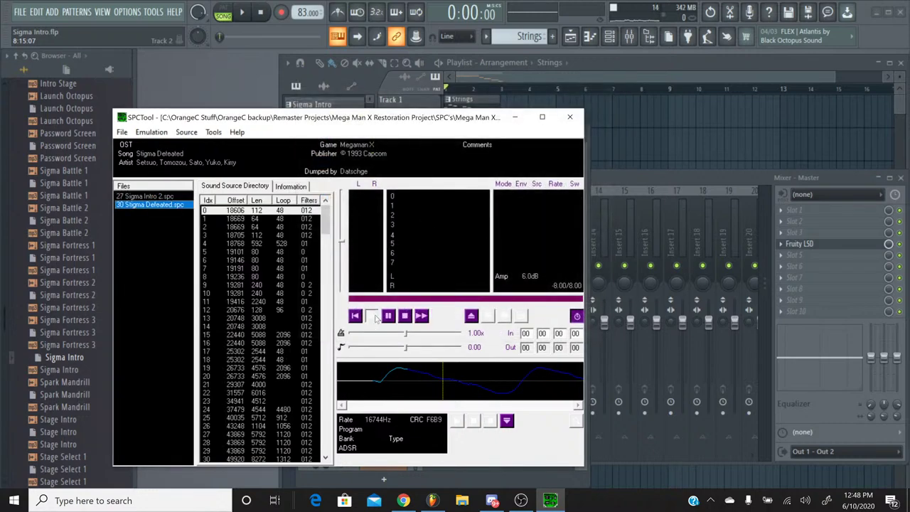
{"action": "left_click", "coordinate": [371, 317]}
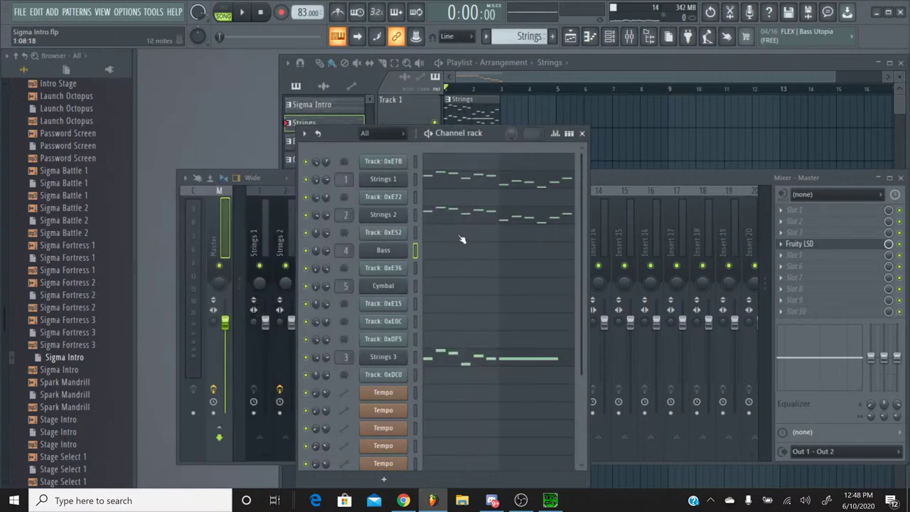
Step: Switch to FL Studio, play the Sigma Intro arrangement from the start while watching the mixer levels, and stop playback
{"action": "scroll", "coordinate": [453, 290], "scroll_direction": "down", "scroll_amount": 3}
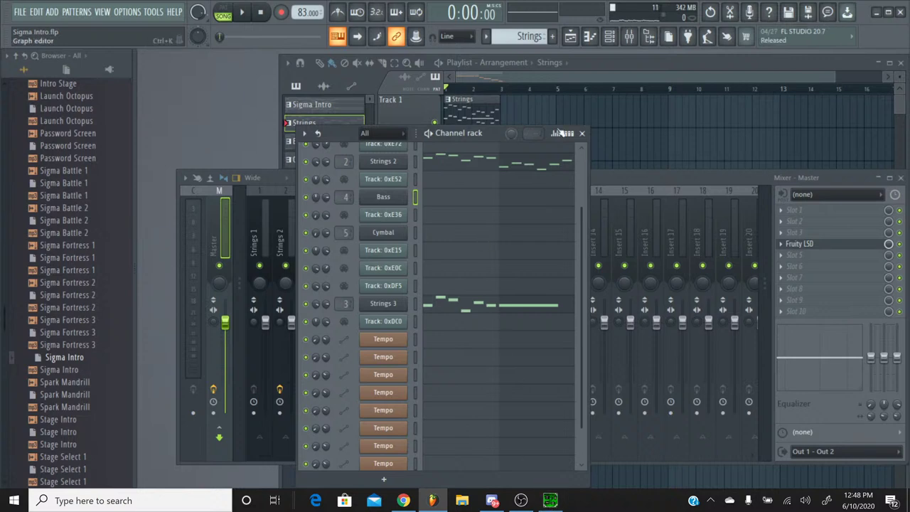
{"action": "left_click", "coordinate": [593, 71]}
{"action": "left_click", "coordinate": [241, 13]}
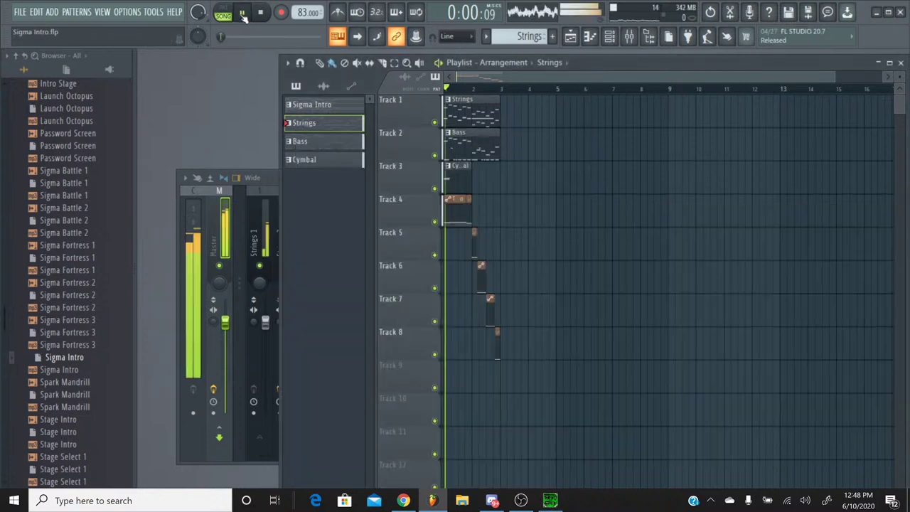
{"action": "left_click", "coordinate": [629, 37]}
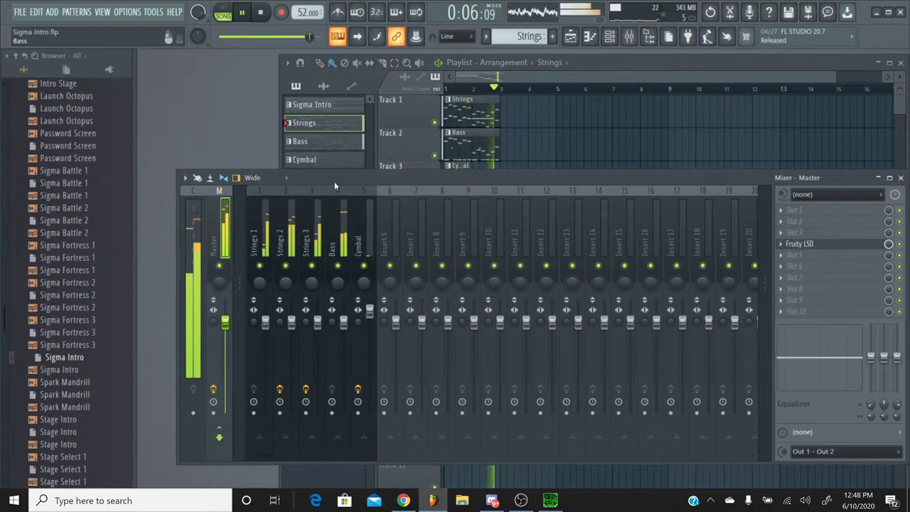
{"action": "left_click", "coordinate": [262, 14]}
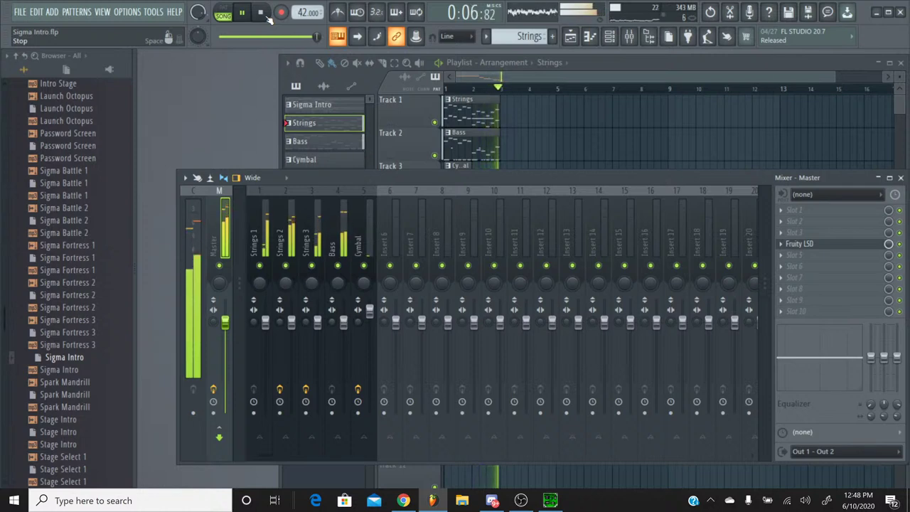
{"action": "left_click", "coordinate": [263, 13]}
Step: Select the Strings and Bass clips on Tracks 1 and 2, lengthen both to 2:04:00 and play the song
{"action": "left_click", "coordinate": [530, 83]}
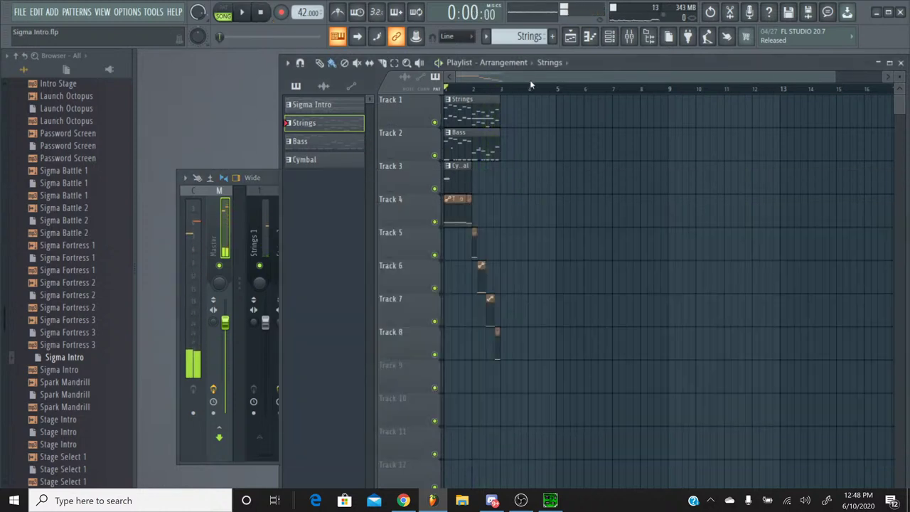
{"action": "scroll", "coordinate": [533, 93], "scroll_direction": "up", "scroll_amount": 5}
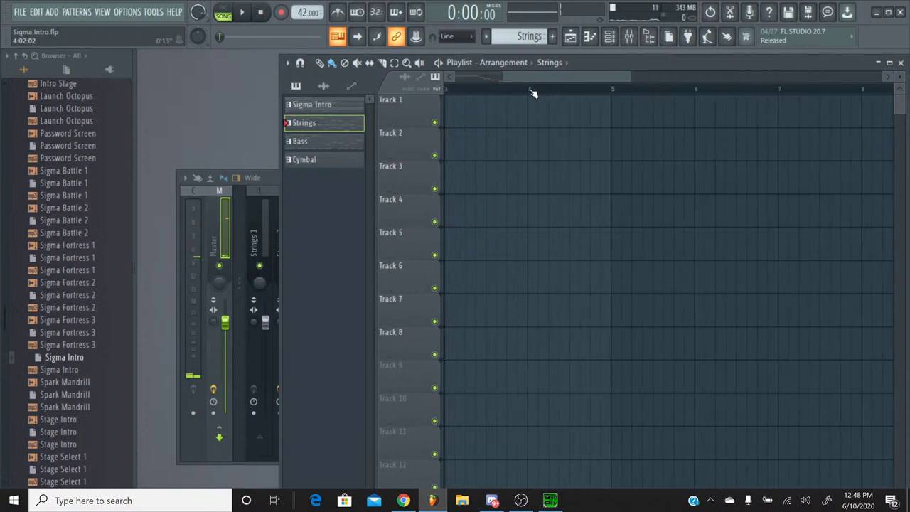
{"action": "scroll", "coordinate": [517, 85], "scroll_direction": "up", "scroll_amount": 5}
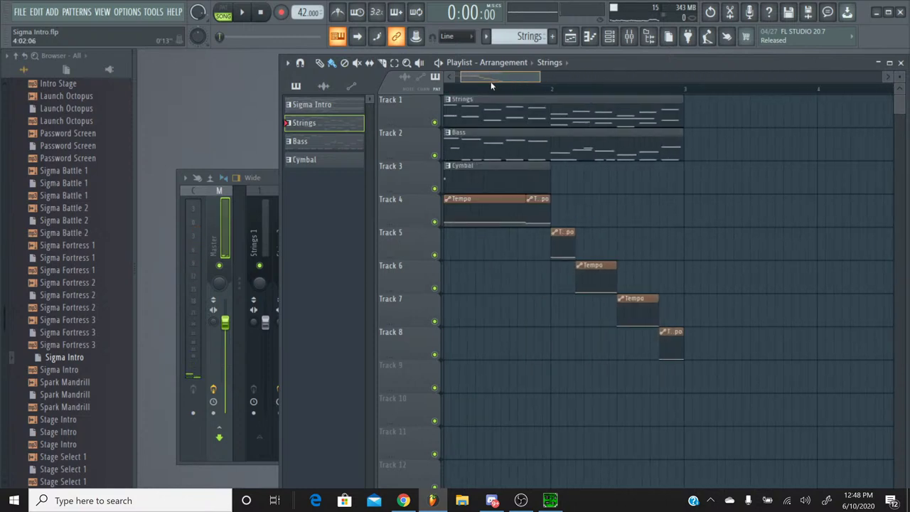
{"action": "scroll", "coordinate": [512, 85], "scroll_direction": "down", "scroll_amount": 4}
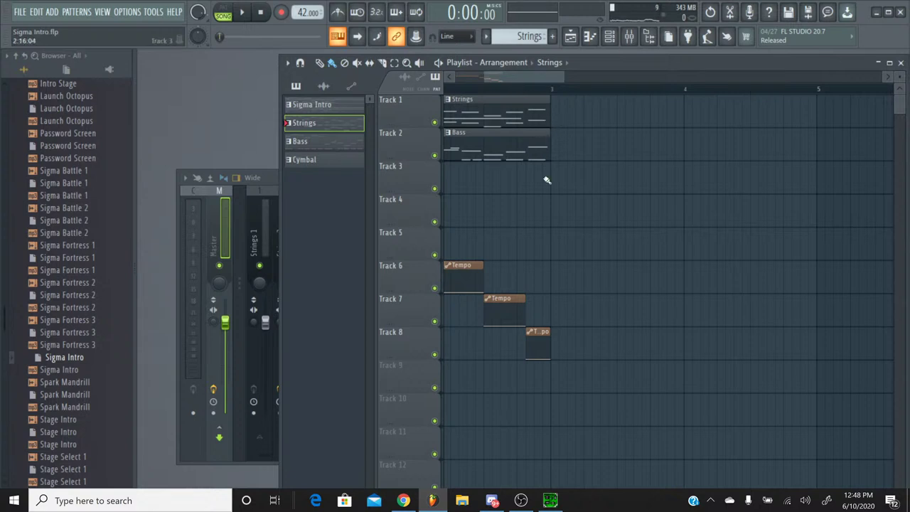
{"action": "left_click_drag", "start_coordinate": [539, 200], "coordinate": [549, 200]}
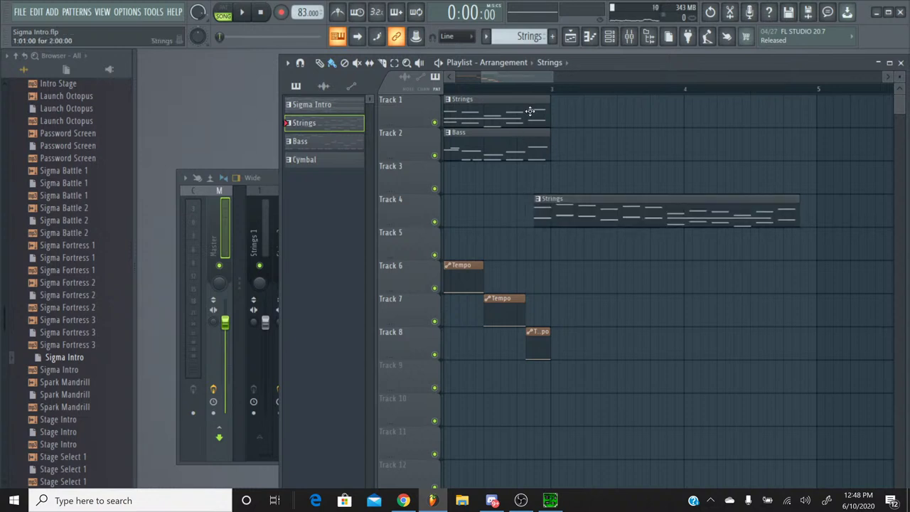
{"action": "right_click", "coordinate": [552, 198]}
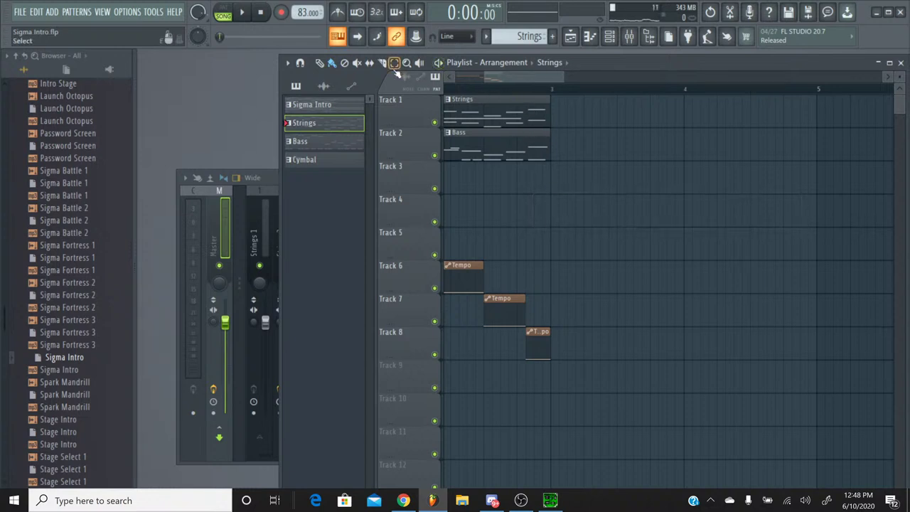
{"action": "left_click_drag", "start_coordinate": [529, 199], "coordinate": [532, 120]}
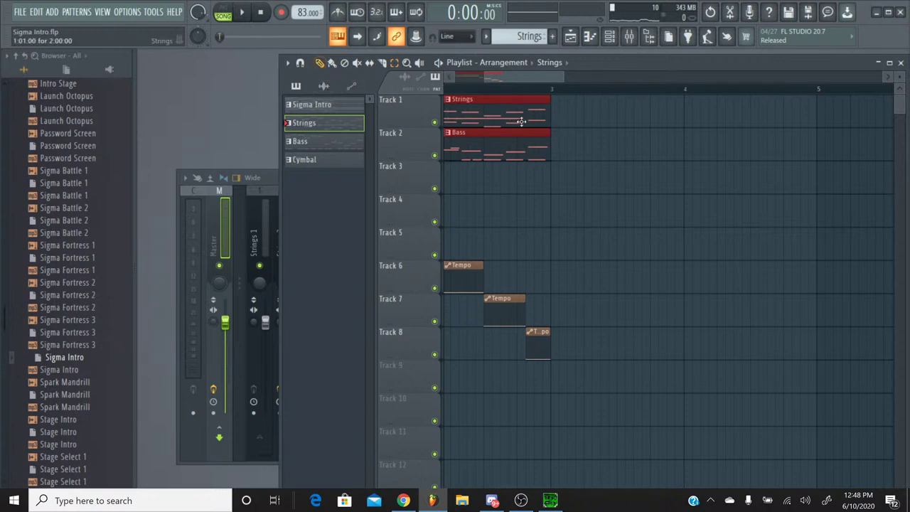
{"action": "left_click_drag", "start_coordinate": [589, 122], "coordinate": [604, 123]}
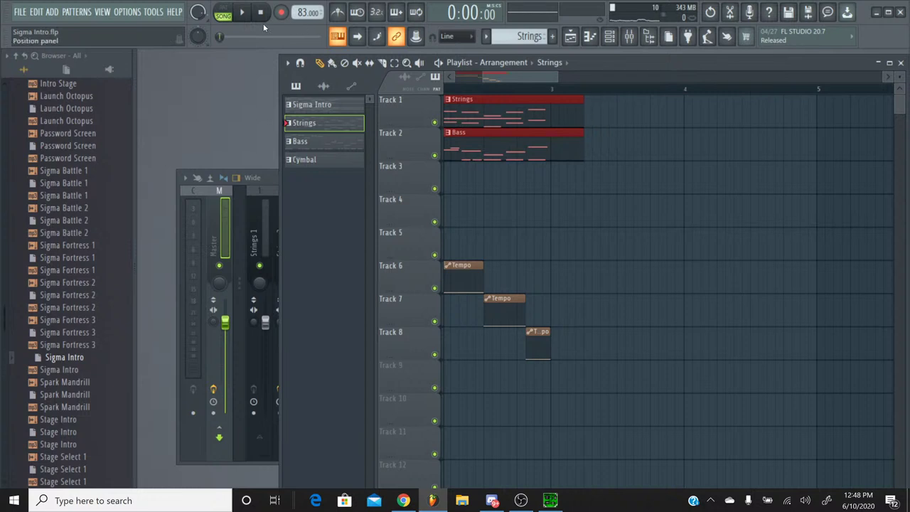
{"action": "left_click", "coordinate": [243, 13]}
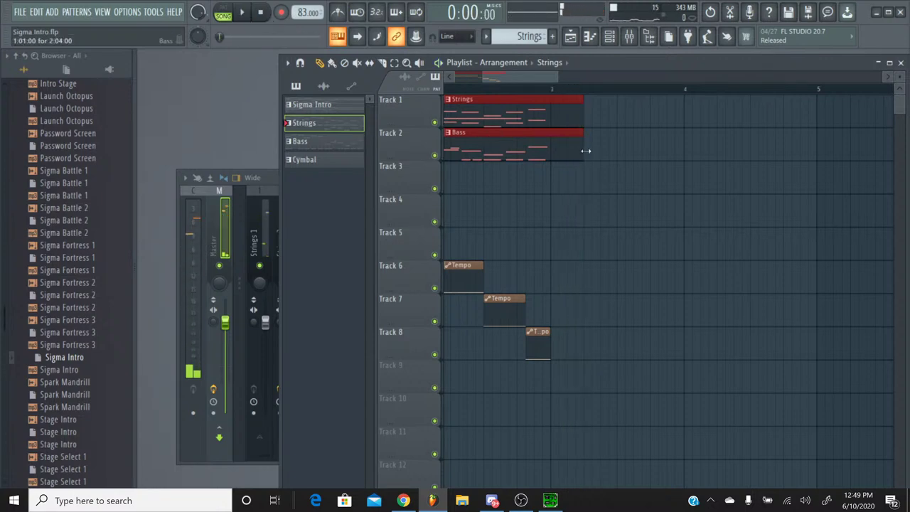
Step: Lengthen the selected Strings and Bass clips to 2:13:00, then play the song past its ending and stop
{"action": "left_click_drag", "start_coordinate": [594, 150], "coordinate": [629, 150]}
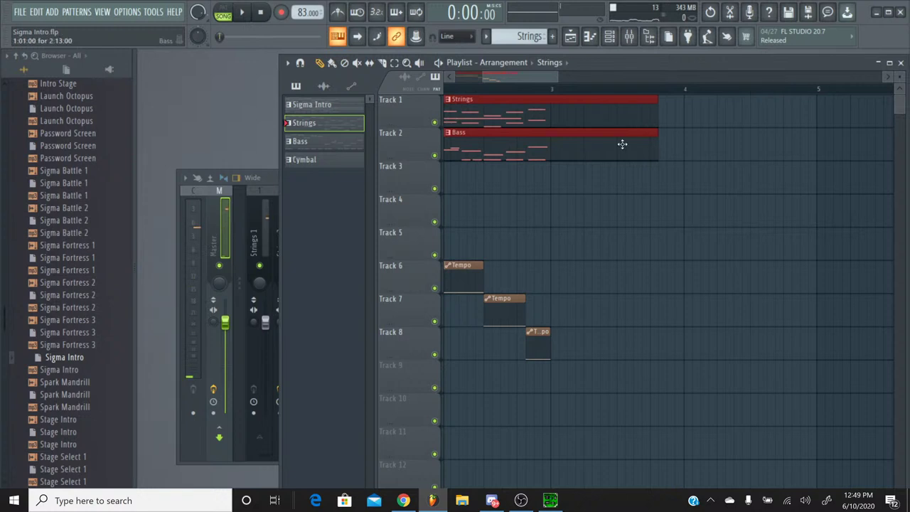
{"action": "left_click", "coordinate": [247, 13]}
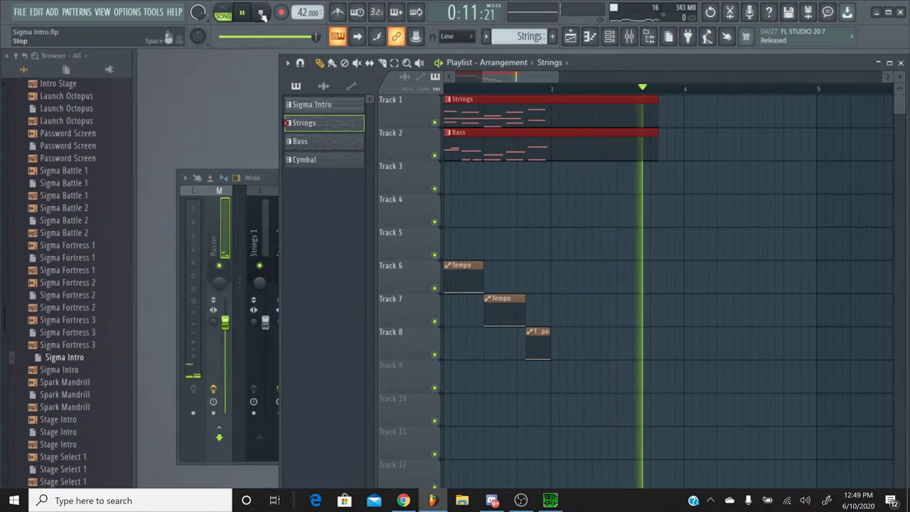
{"action": "left_click", "coordinate": [262, 15]}
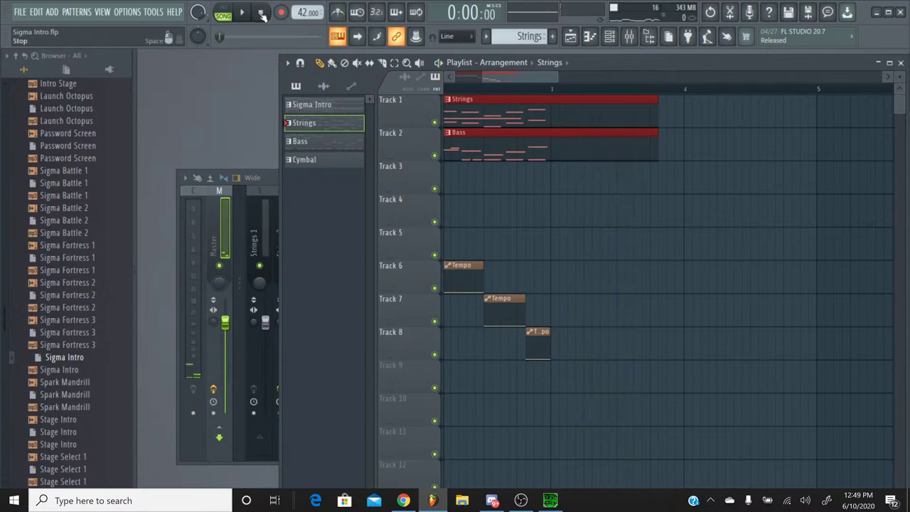
Step: Save the Sigma Intro project and show the mixer and the channel rack
{"action": "left_click", "coordinate": [20, 13]}
{"action": "left_click", "coordinate": [44, 67]}
{"action": "left_click", "coordinate": [630, 38]}
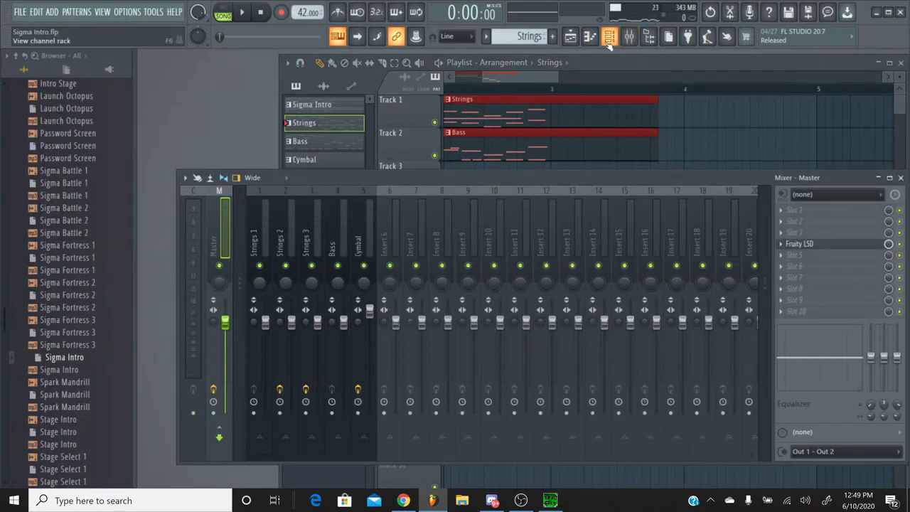
{"action": "left_click", "coordinate": [609, 39]}
Step: Switch to the browser to check the YouTube Studio livestream page, then return to FL Studio
{"action": "left_click", "coordinate": [399, 499]}
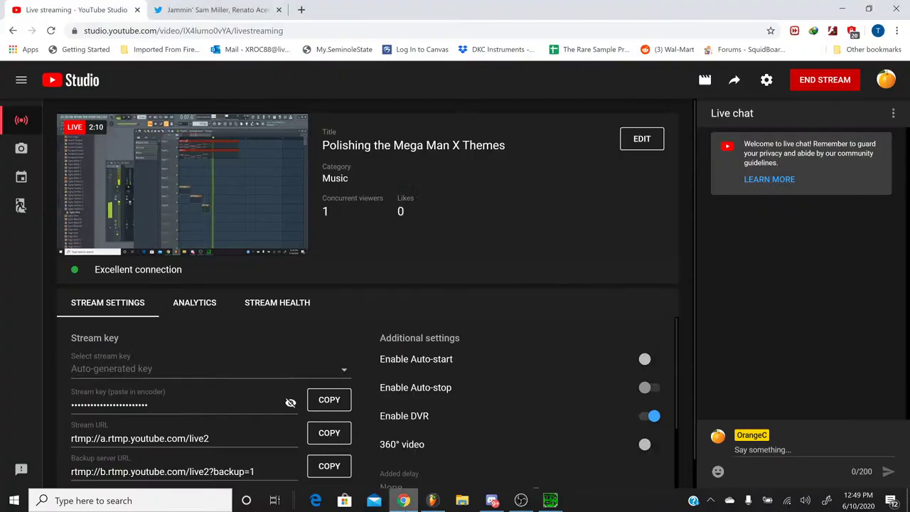
{"action": "key", "text": "alt+Tab"}
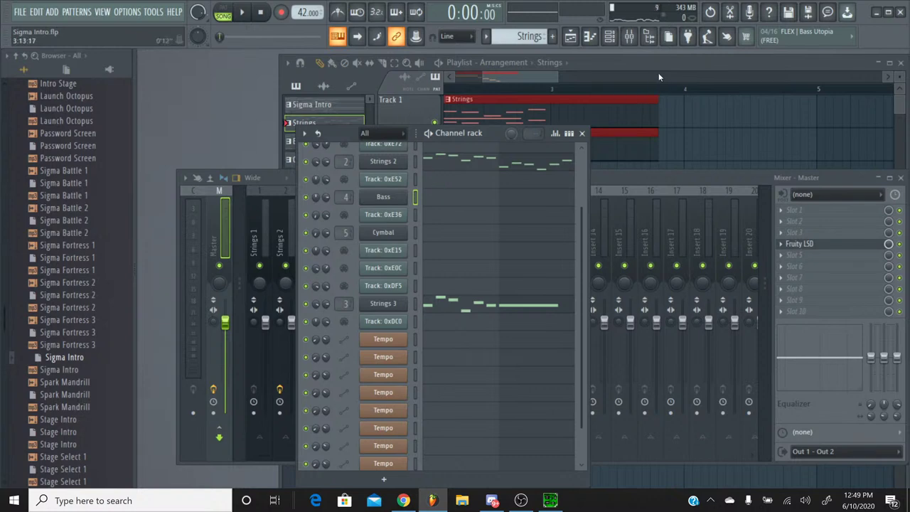
Step: Bring the mixer to the front, reposition it below the channel rack header, and check the effects on the Strings 3 and Strings 2 tracks
{"action": "left_click", "coordinate": [625, 180]}
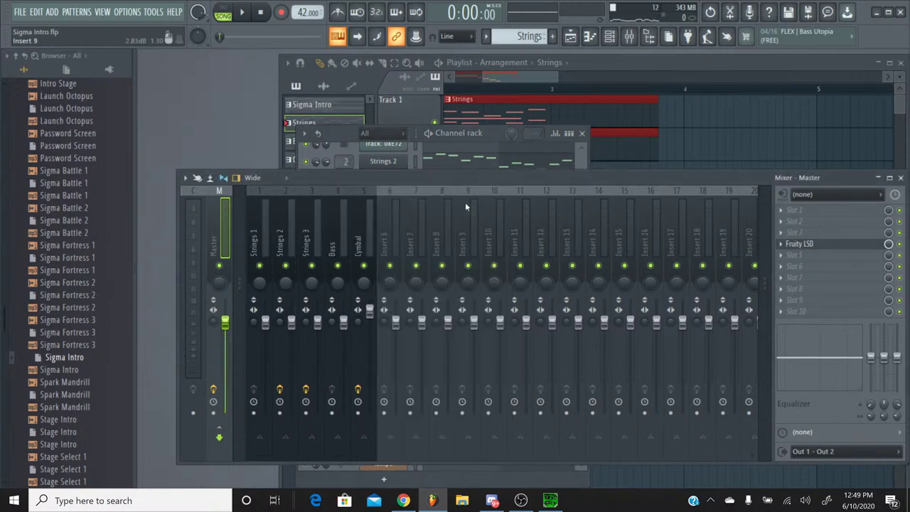
{"action": "left_click_drag", "start_coordinate": [437, 177], "coordinate": [472, 200]}
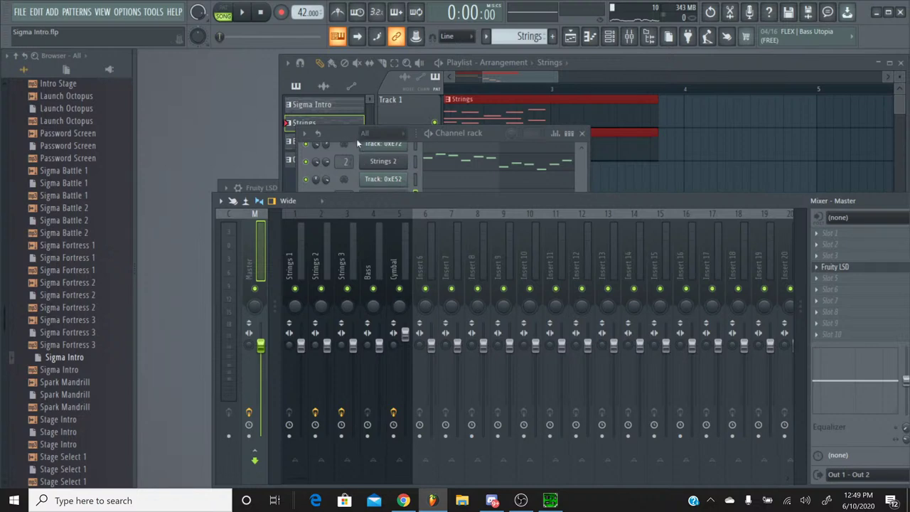
{"action": "left_click", "coordinate": [355, 213]}
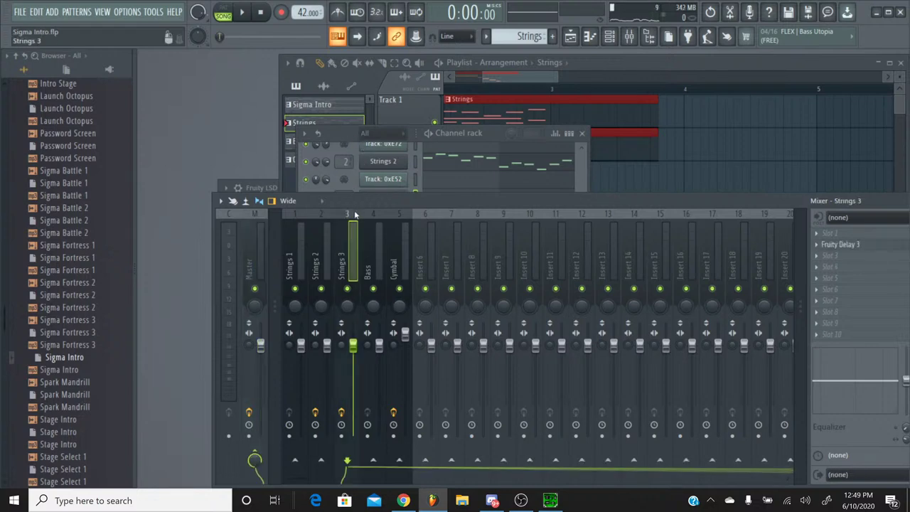
{"action": "left_click", "coordinate": [324, 215]}
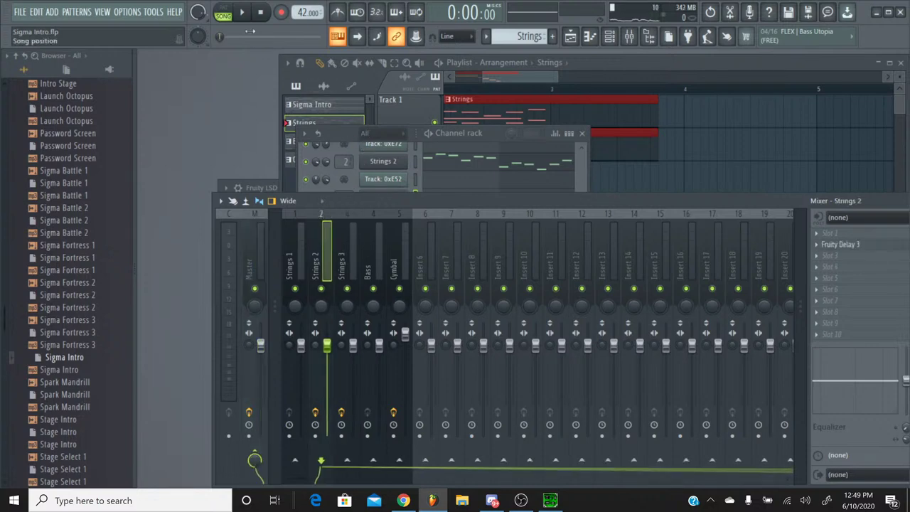
Step: Play the song while checking the Strings 1 instrument's Korg M1 settings, then close its window
{"action": "key", "text": "space"}
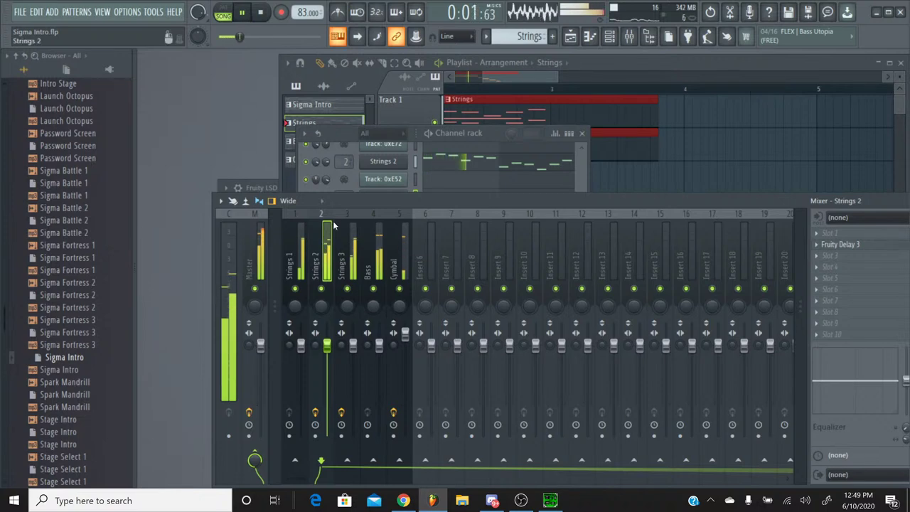
{"action": "scroll", "coordinate": [419, 178], "scroll_direction": "up", "scroll_amount": 2}
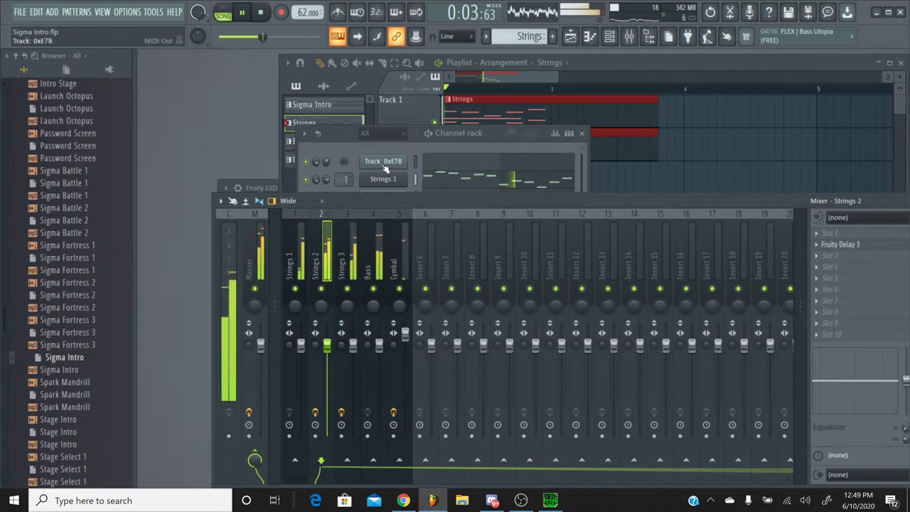
{"action": "left_click", "coordinate": [382, 179]}
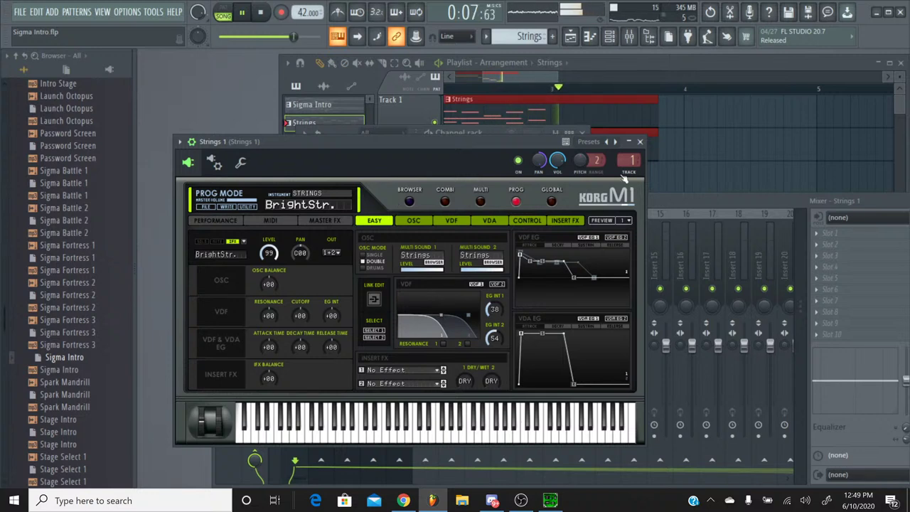
{"action": "left_click", "coordinate": [640, 142]}
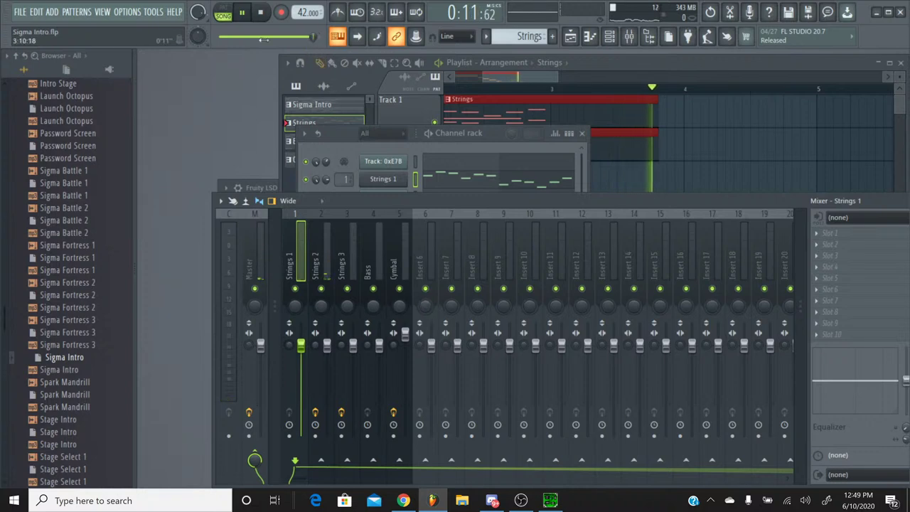
Step: Restart the song from the beginning and solo the Strings 3, Strings 2 and Strings 1 mixer tracks in turn, unsoloing each
{"action": "scroll", "coordinate": [273, 40], "scroll_direction": "down", "scroll_amount": 2}
{"action": "left_click_drag", "start_coordinate": [313, 39], "coordinate": [221, 39]}
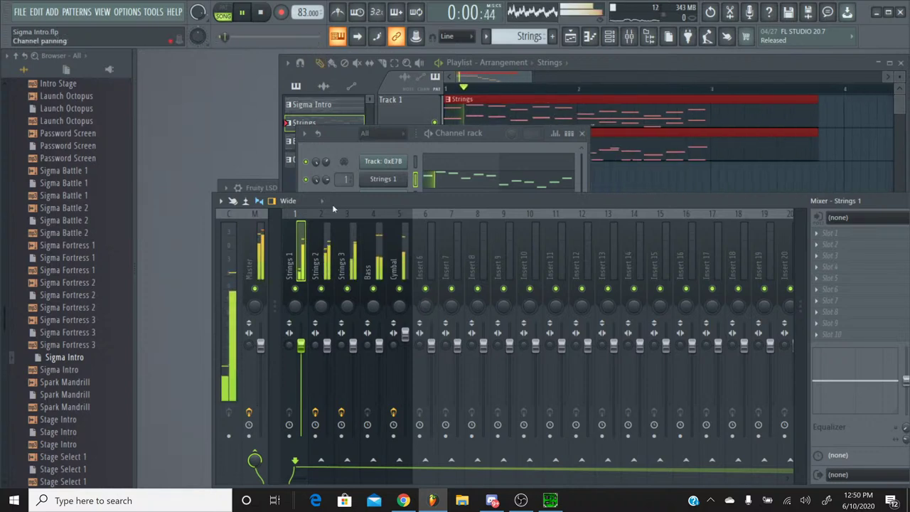
{"action": "right_click", "coordinate": [356, 295]}
{"action": "right_click", "coordinate": [349, 297]}
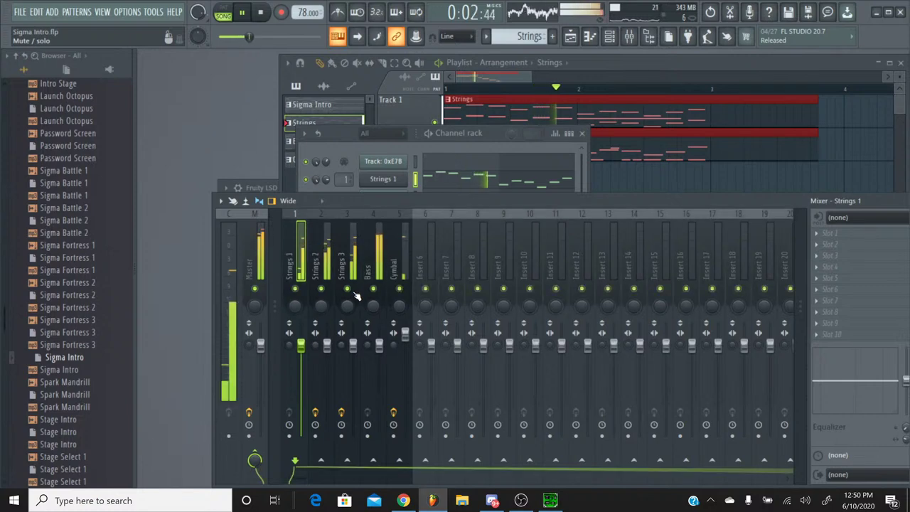
{"action": "right_click", "coordinate": [325, 296]}
{"action": "right_click", "coordinate": [328, 296]}
{"action": "right_click", "coordinate": [299, 296]}
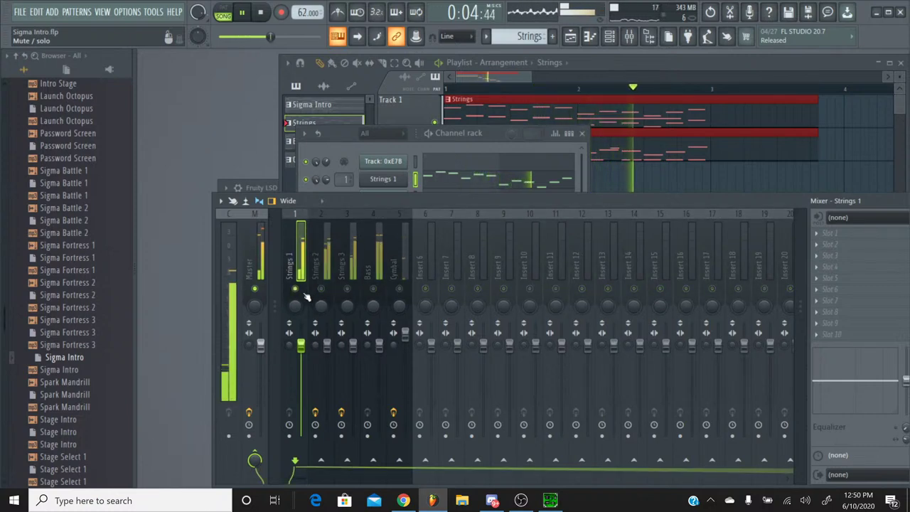
{"action": "right_click", "coordinate": [303, 297]}
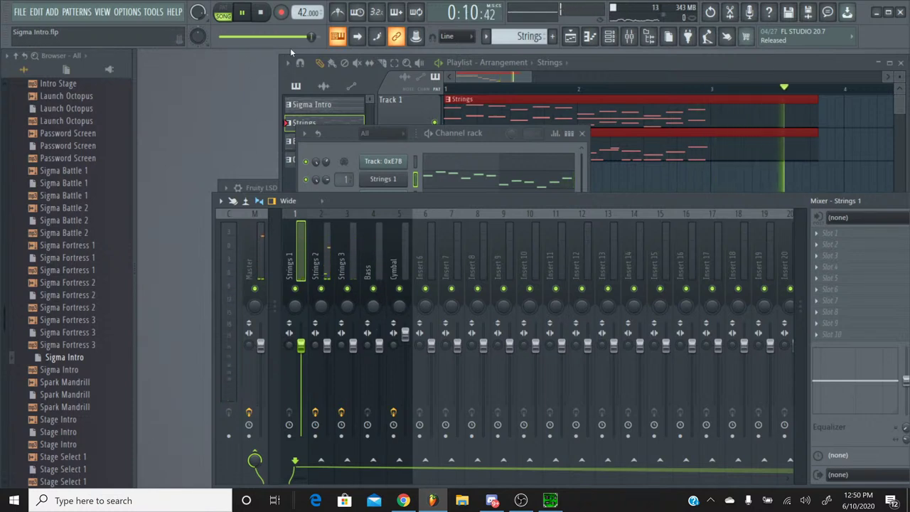
Step: Add the Saturation Knob effect to slot 5 of the Cymbal mixer track with saturation about 1.9, listen to the song and stop playback
{"action": "left_click", "coordinate": [408, 223]}
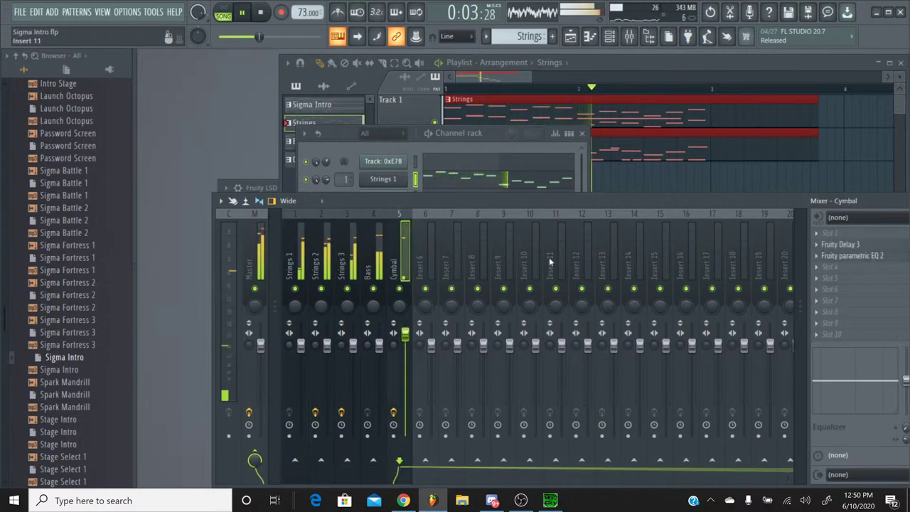
{"action": "left_click", "coordinate": [837, 280]}
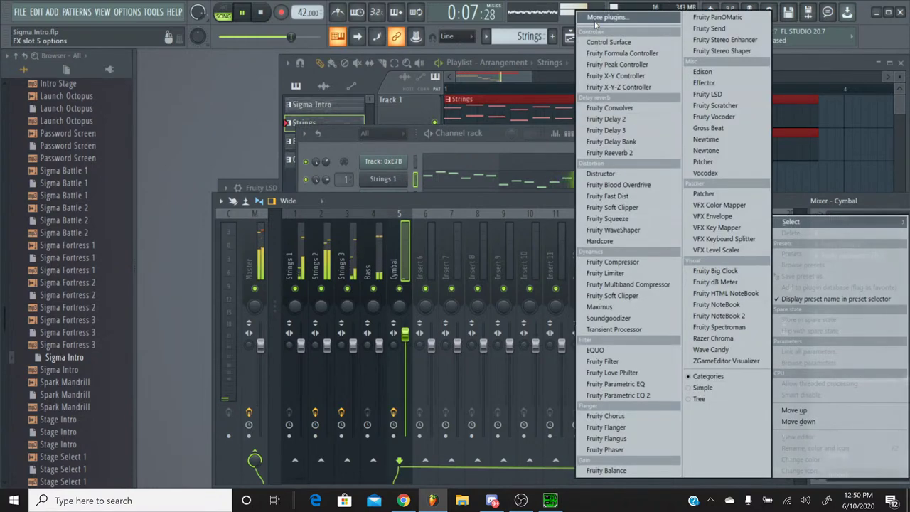
{"action": "left_click", "coordinate": [423, 254]}
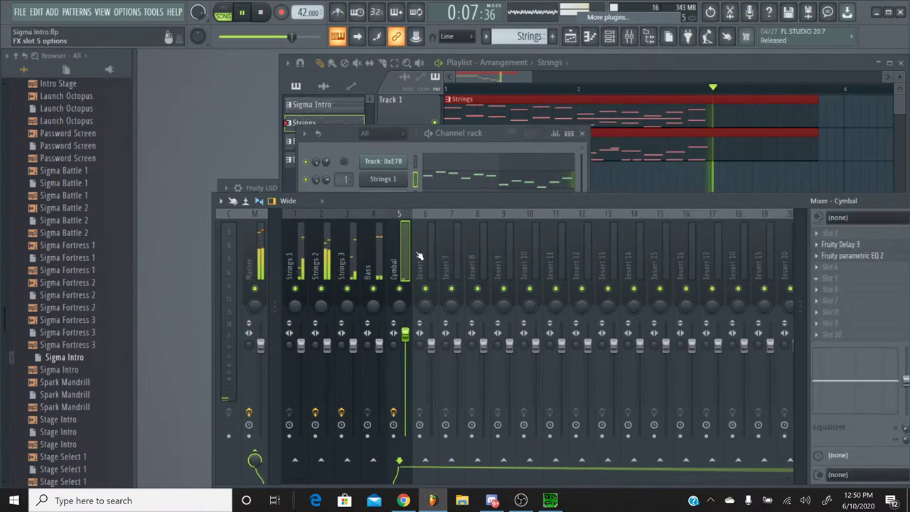
{"action": "scroll", "coordinate": [409, 242], "scroll_direction": "down", "scroll_amount": 15}
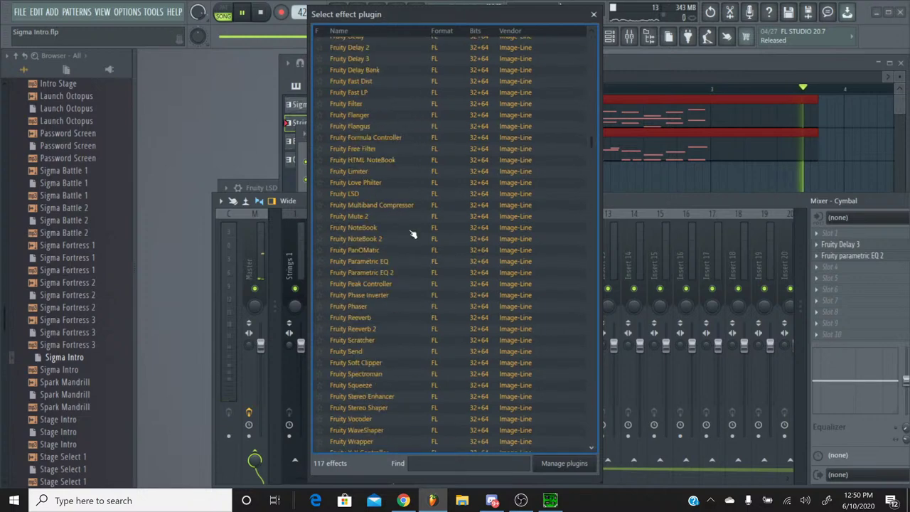
{"action": "scroll", "coordinate": [398, 251], "scroll_direction": "down", "scroll_amount": 4}
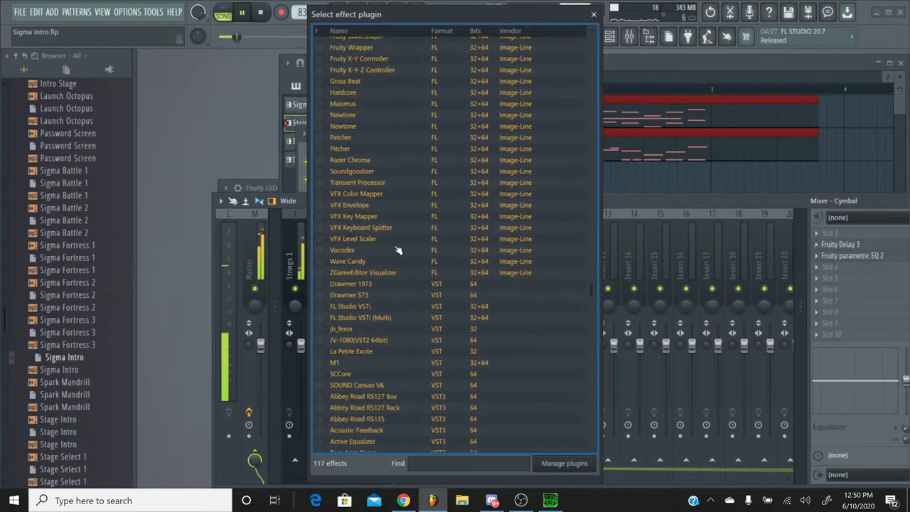
{"action": "scroll", "coordinate": [399, 277], "scroll_direction": "down", "scroll_amount": 6}
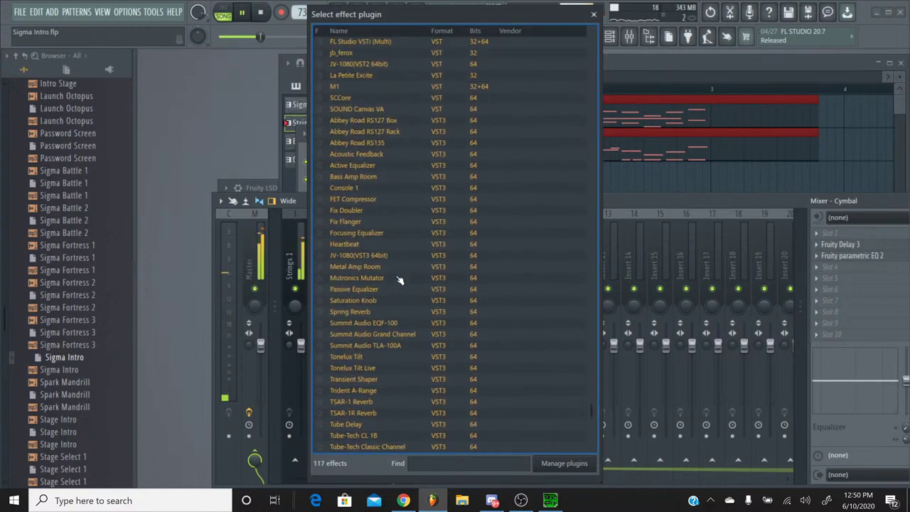
{"action": "double_click", "coordinate": [388, 299]}
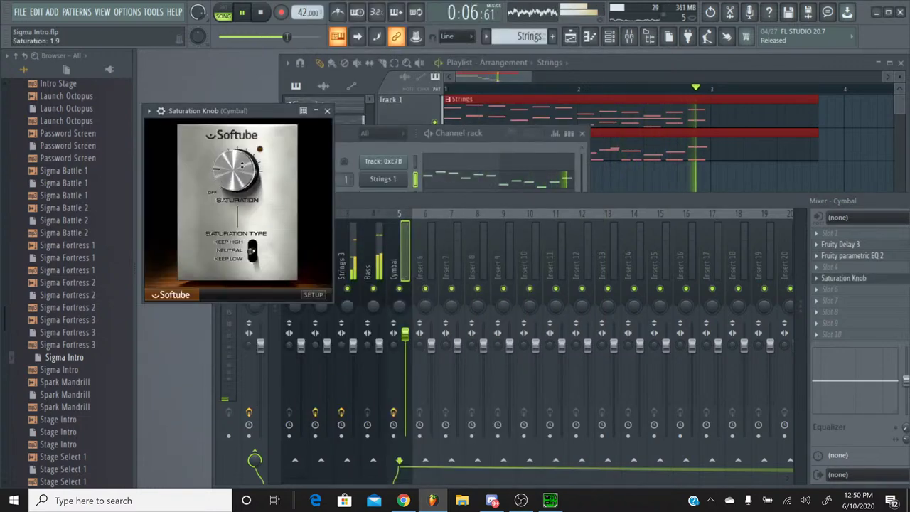
{"action": "left_click", "coordinate": [327, 110]}
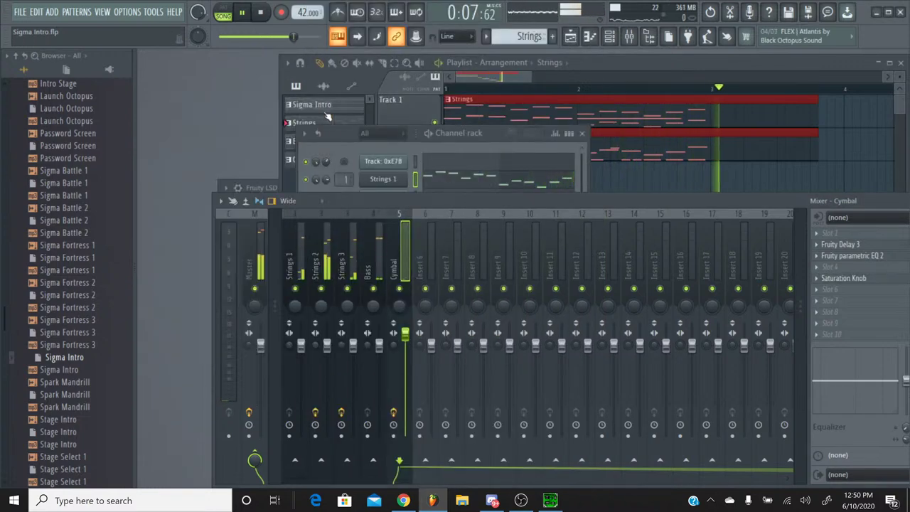
{"action": "left_click", "coordinate": [262, 14]}
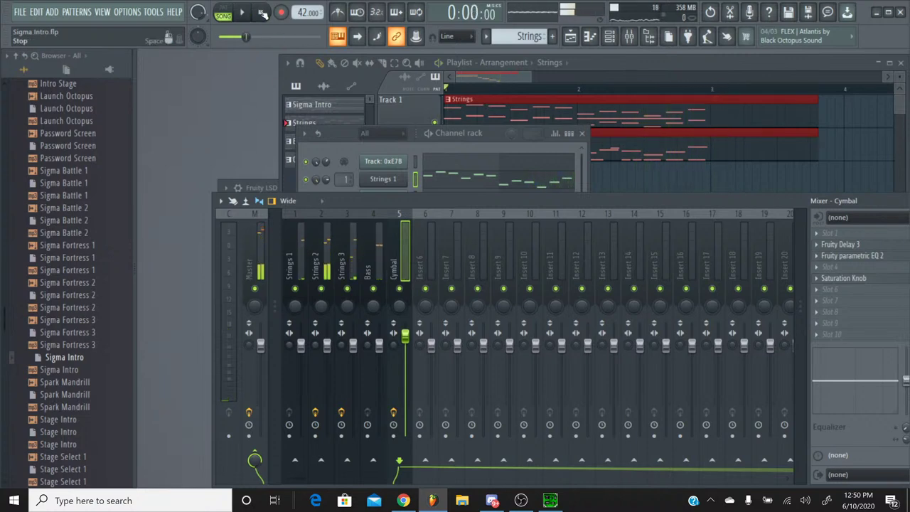
Step: Switch to SPCTool, play the original 30 Stigma Defeated.spc track for comparison, stop it and return to FL Studio
{"action": "left_click", "coordinate": [20, 13]}
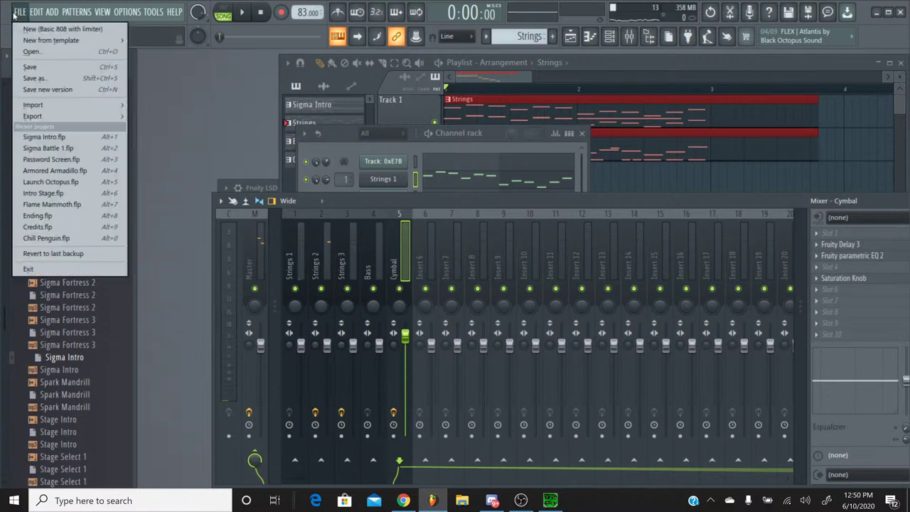
{"action": "left_click", "coordinate": [22, 14]}
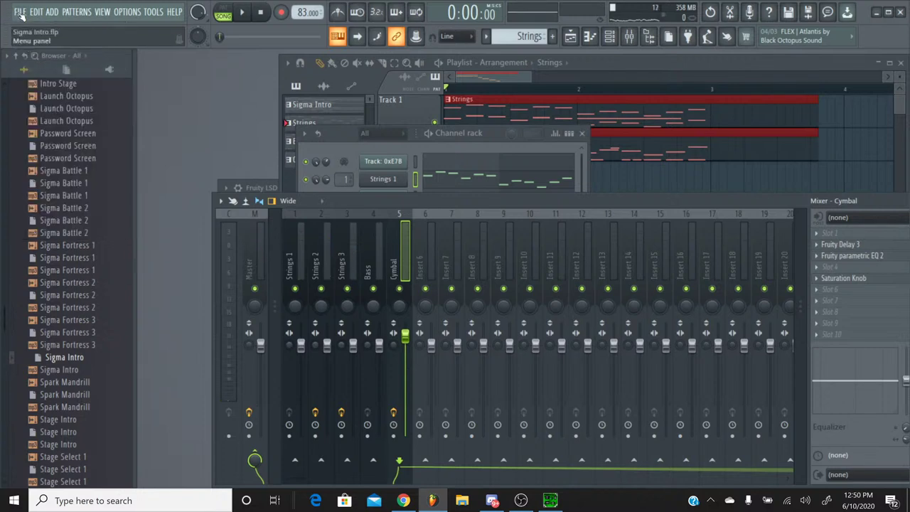
{"action": "key", "text": "alt+Tab"}
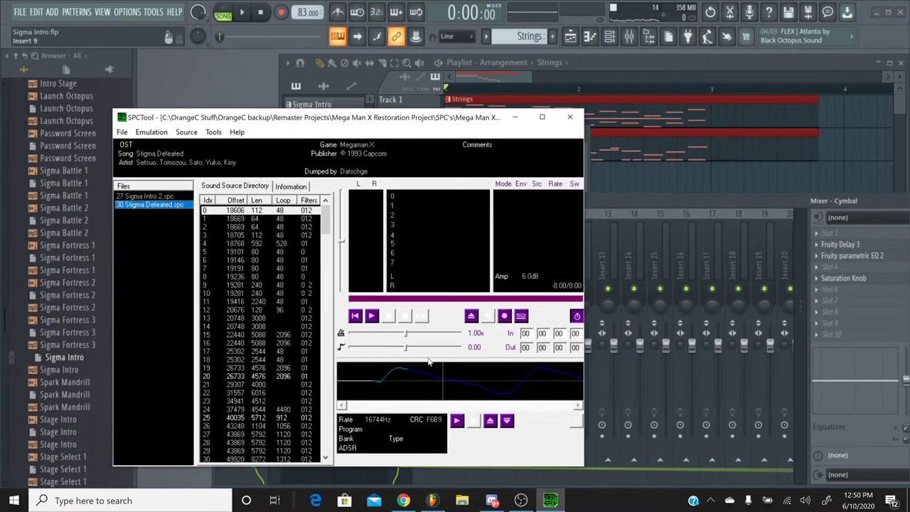
{"action": "left_click", "coordinate": [371, 317]}
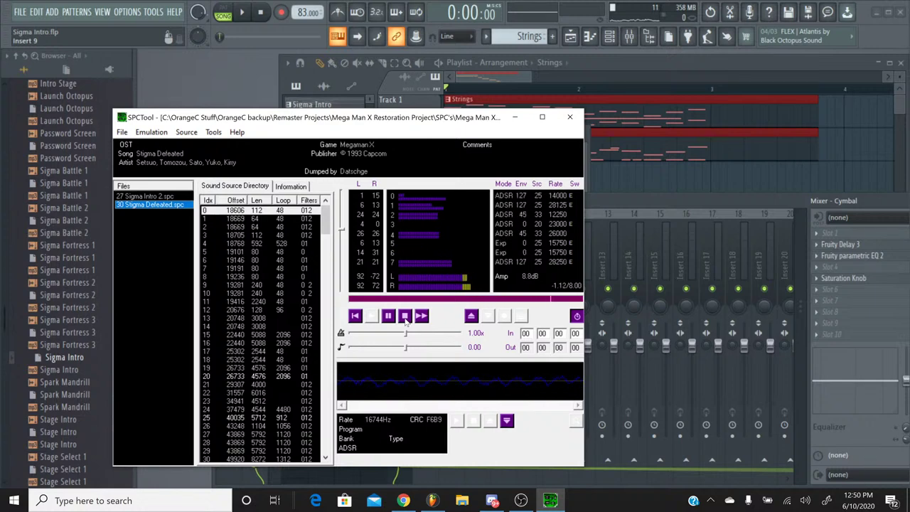
{"action": "left_click", "coordinate": [404, 318]}
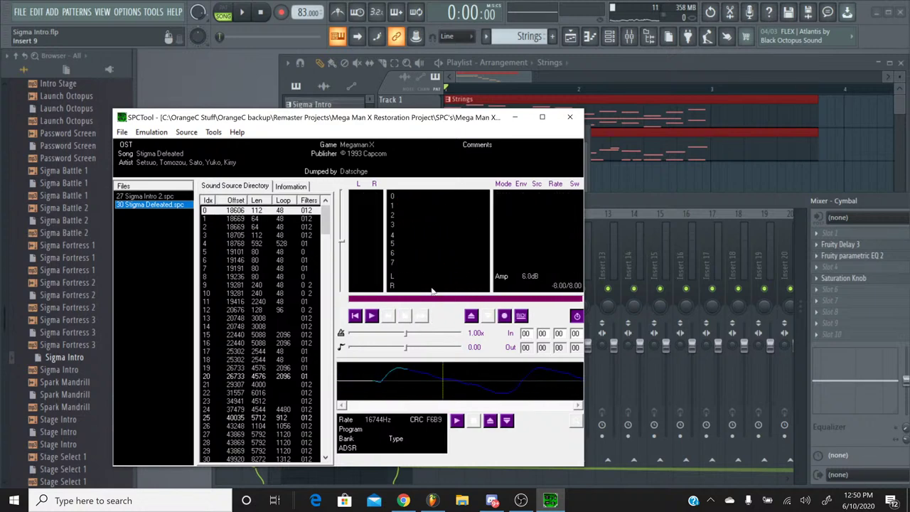
{"action": "left_click", "coordinate": [515, 116]}
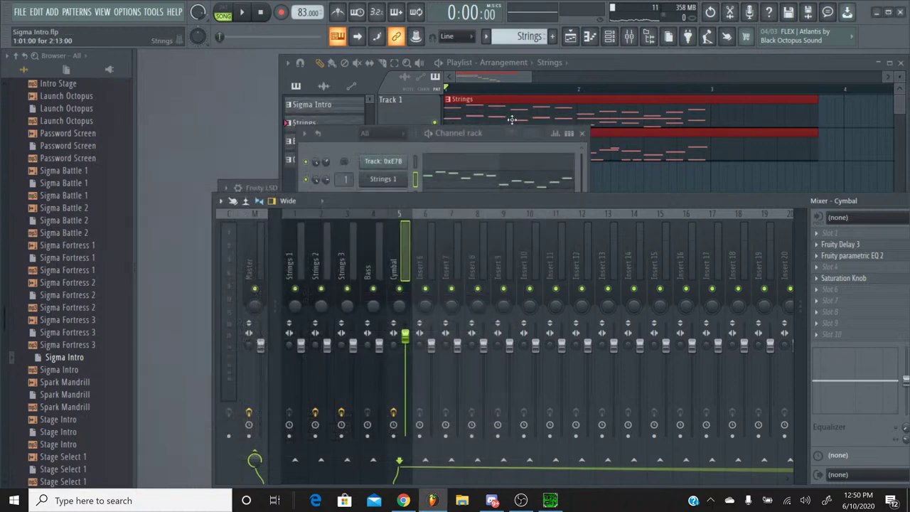
Step: Lower the release time of the Strings 1 instrument's Korg M1 patch and close its window
{"action": "left_click", "coordinate": [342, 153]}
{"action": "left_click", "coordinate": [398, 182]}
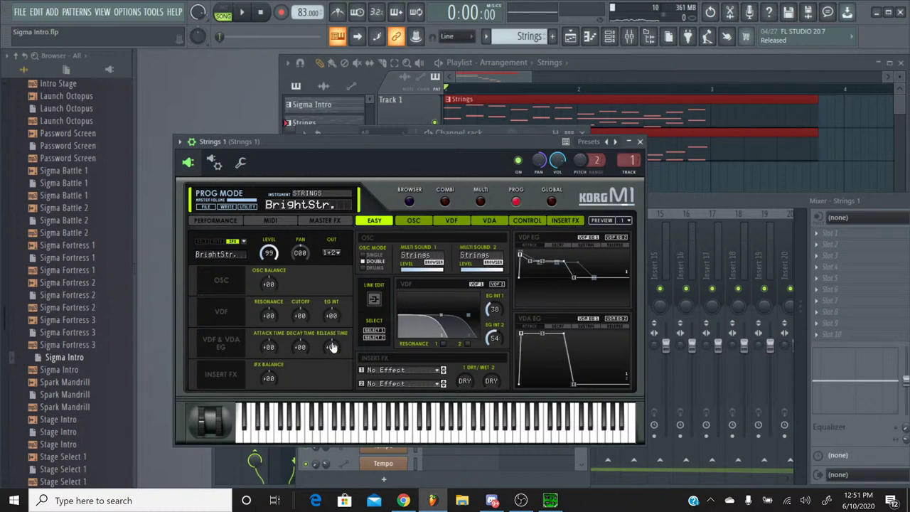
{"action": "left_click_drag", "start_coordinate": [332, 349], "coordinate": [332, 359]}
{"action": "left_click", "coordinate": [640, 142]}
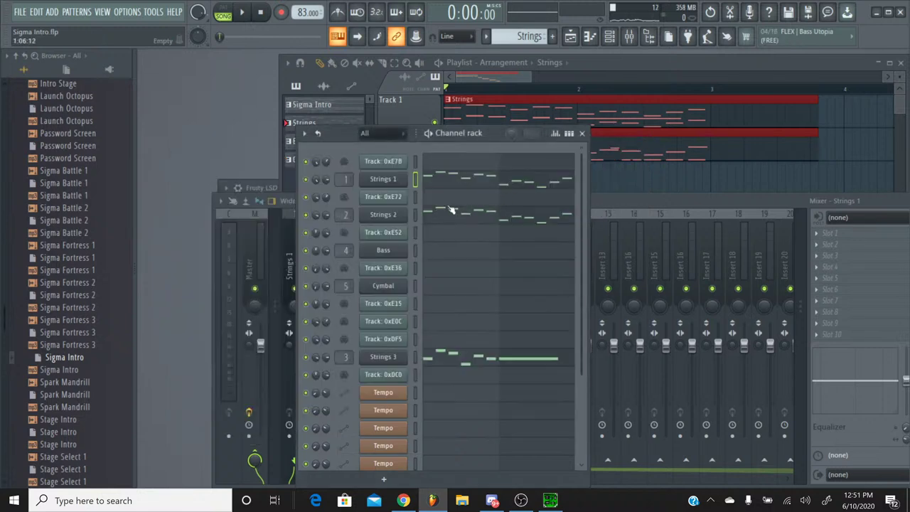
Step: Set the Strings 2 instrument's release time to about -23 and close its window
{"action": "left_click", "coordinate": [395, 220]}
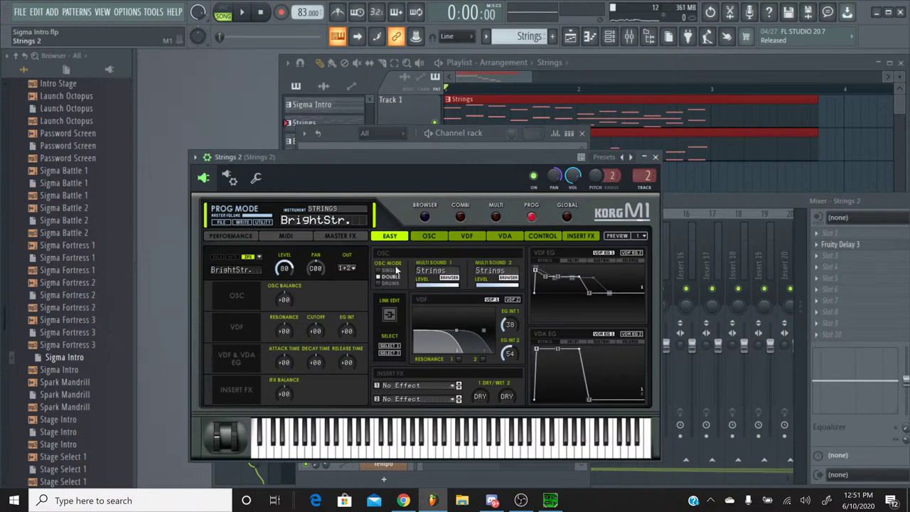
{"action": "left_click_drag", "start_coordinate": [354, 361], "coordinate": [348, 370]}
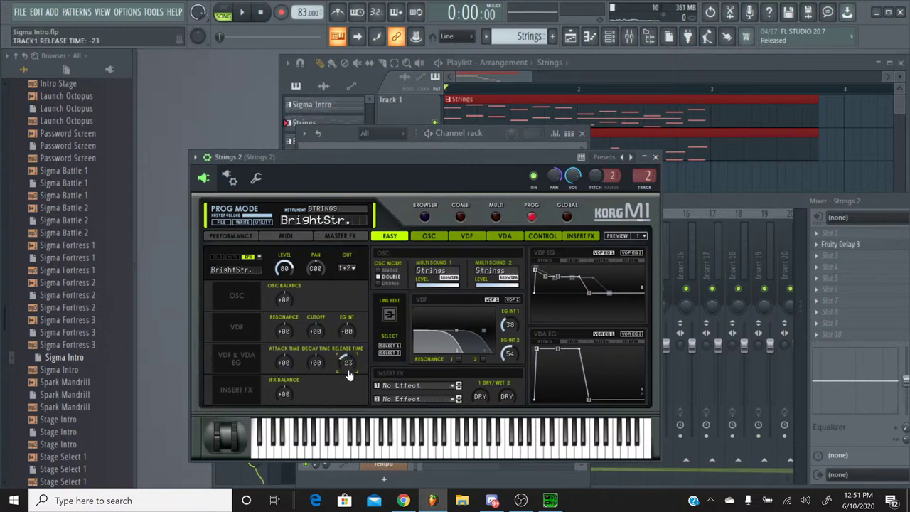
{"action": "left_click", "coordinate": [655, 156]}
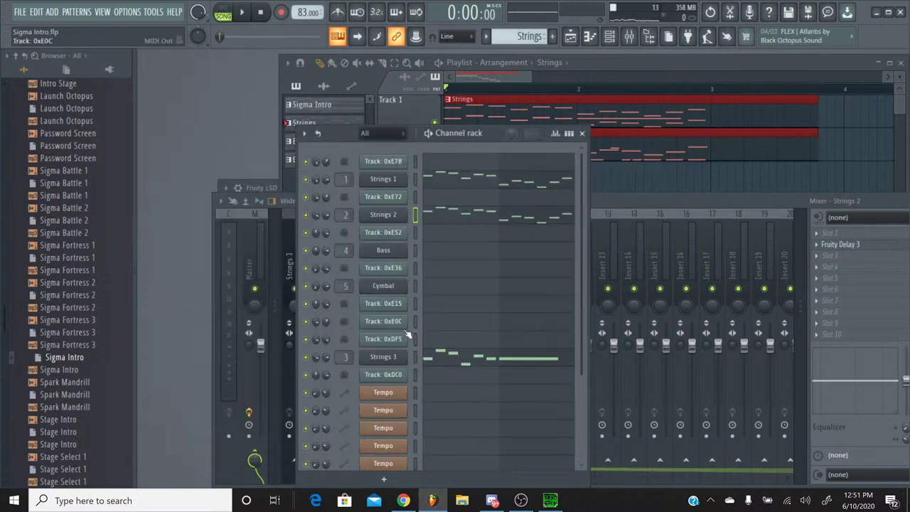
Step: Set the Strings 3 instrument's release time to -24, play the song and close the instrument window
{"action": "left_click", "coordinate": [396, 359]}
{"action": "left_click_drag", "start_coordinate": [366, 378], "coordinate": [366, 392]}
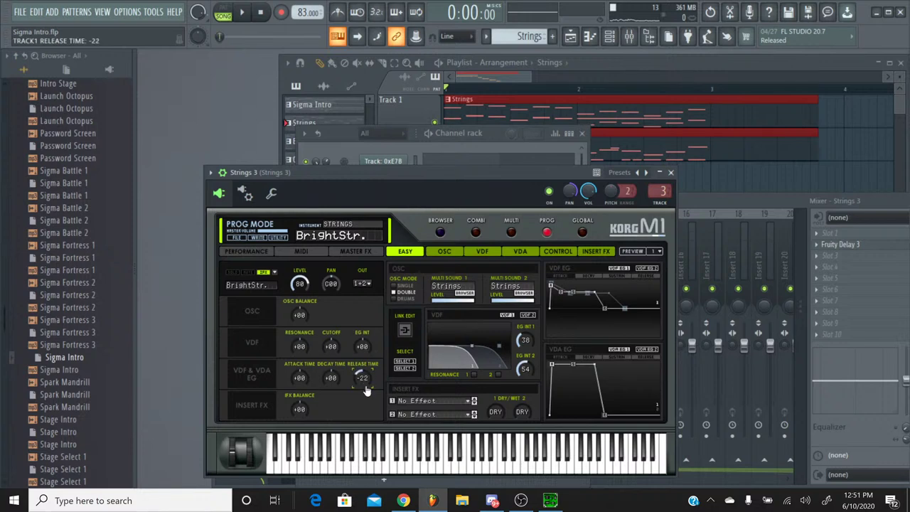
{"action": "left_click", "coordinate": [242, 12]}
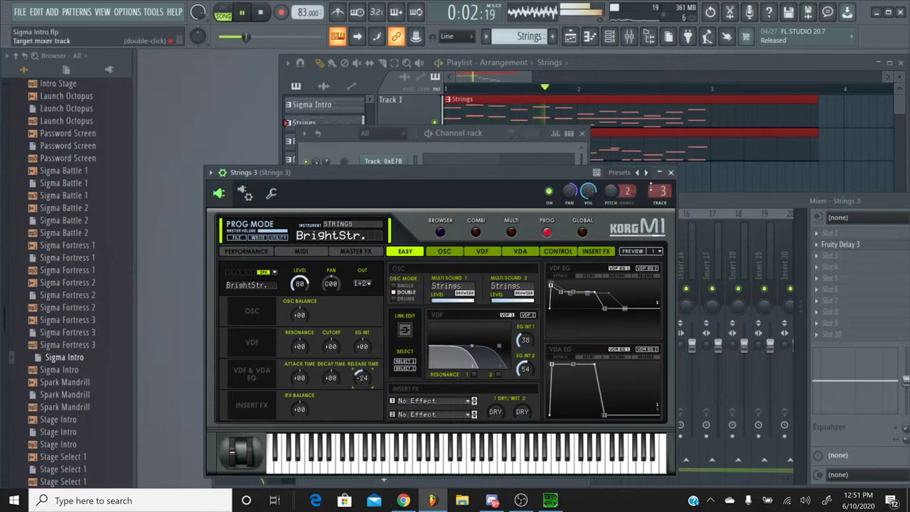
{"action": "left_click", "coordinate": [671, 173]}
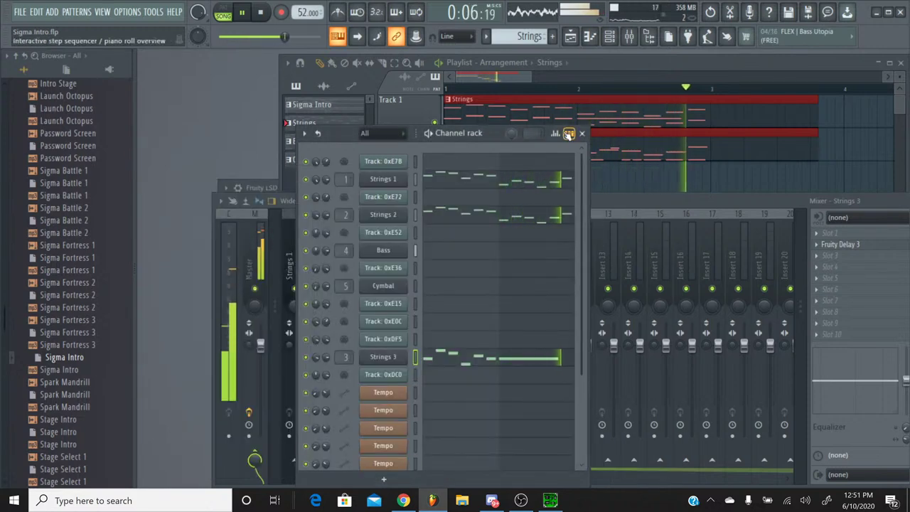
Step: Stop playback, set the Strings 3 instrument's release time to -25 and close its window
{"action": "left_click", "coordinate": [263, 14]}
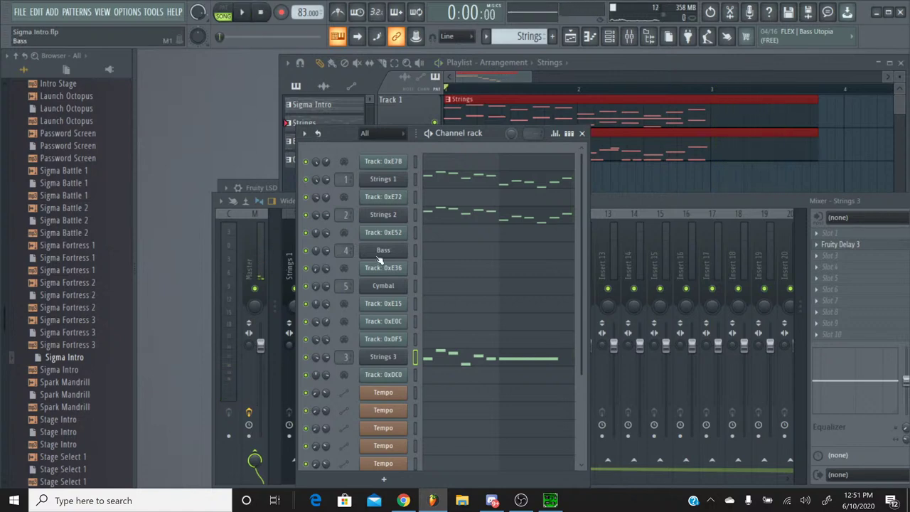
{"action": "left_click", "coordinate": [384, 360]}
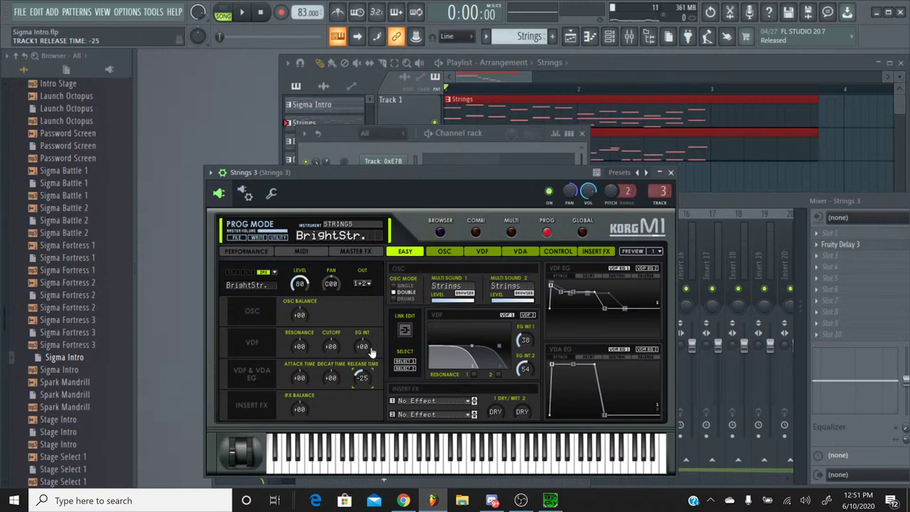
{"action": "left_click", "coordinate": [670, 172]}
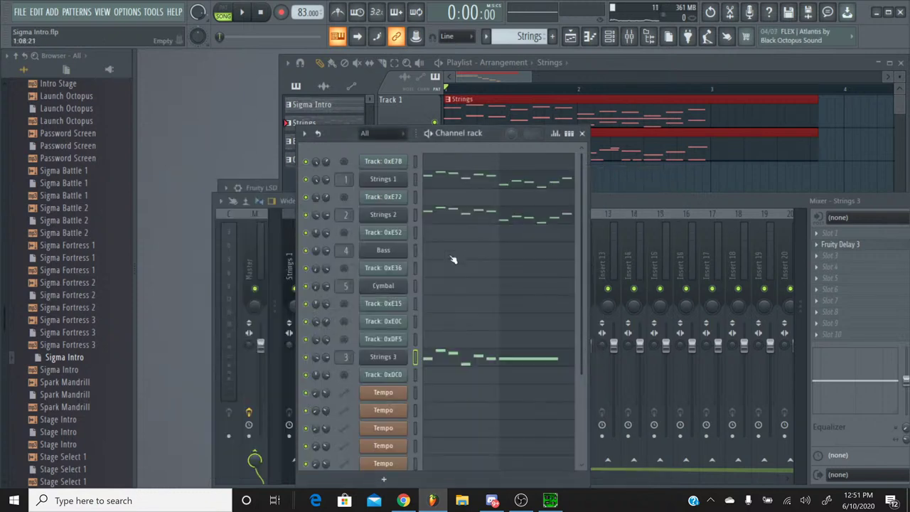
Step: Check the Strings 1 release time, and set the Strings 2 instrument's release time to -25
{"action": "left_click", "coordinate": [395, 183]}
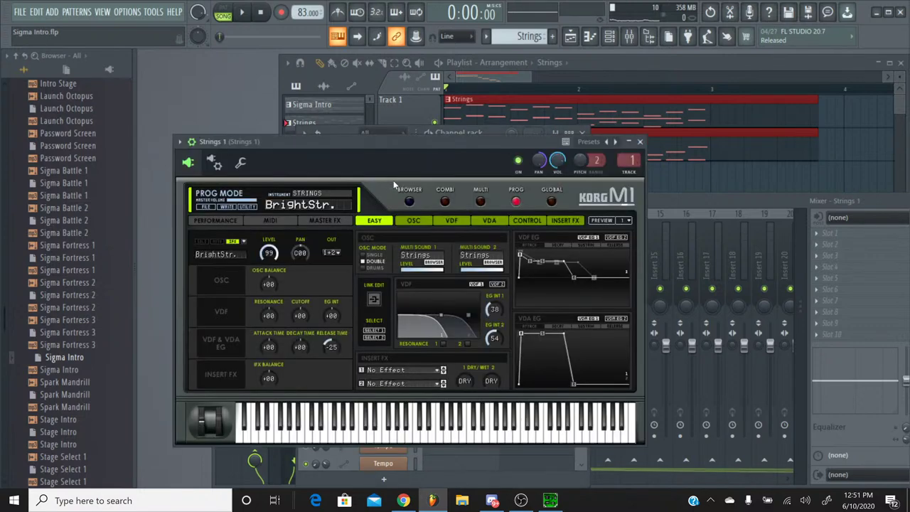
{"action": "left_click", "coordinate": [640, 141]}
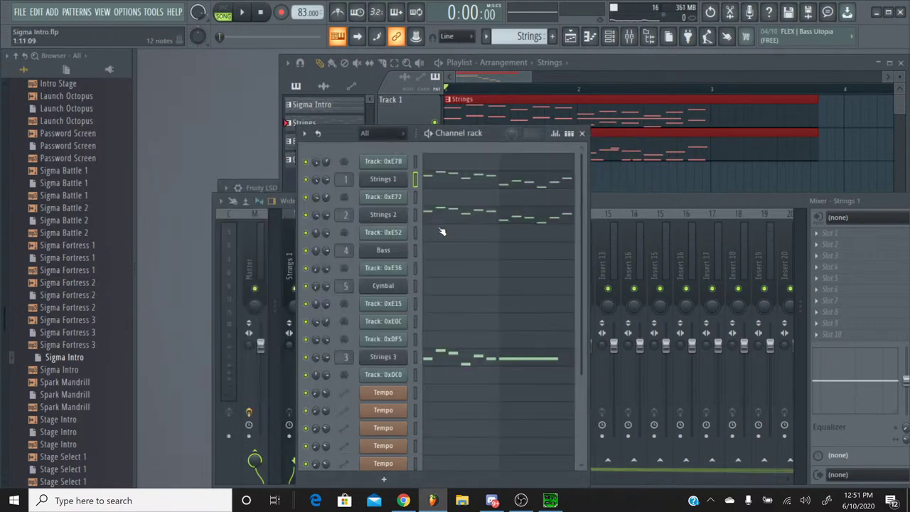
{"action": "left_click", "coordinate": [395, 223]}
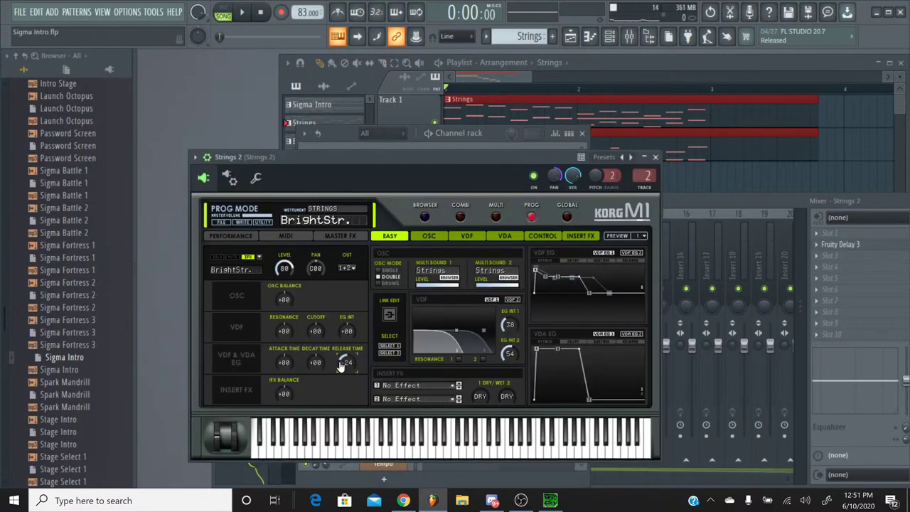
{"action": "left_click_drag", "start_coordinate": [340, 367], "coordinate": [332, 374]}
{"action": "left_click", "coordinate": [654, 157]}
Step: Check the Strings 3 release time, close its window and play the song through to hear the ending
{"action": "left_click", "coordinate": [384, 358]}
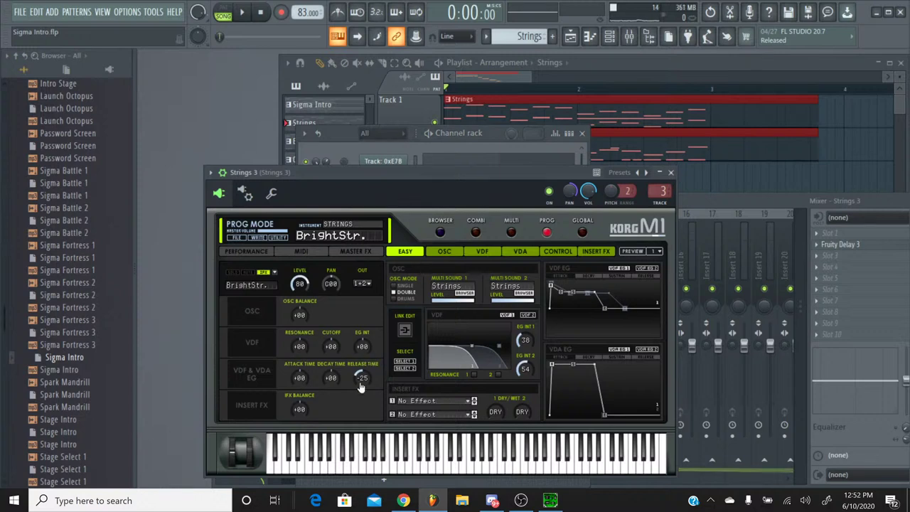
{"action": "left_click", "coordinate": [670, 172]}
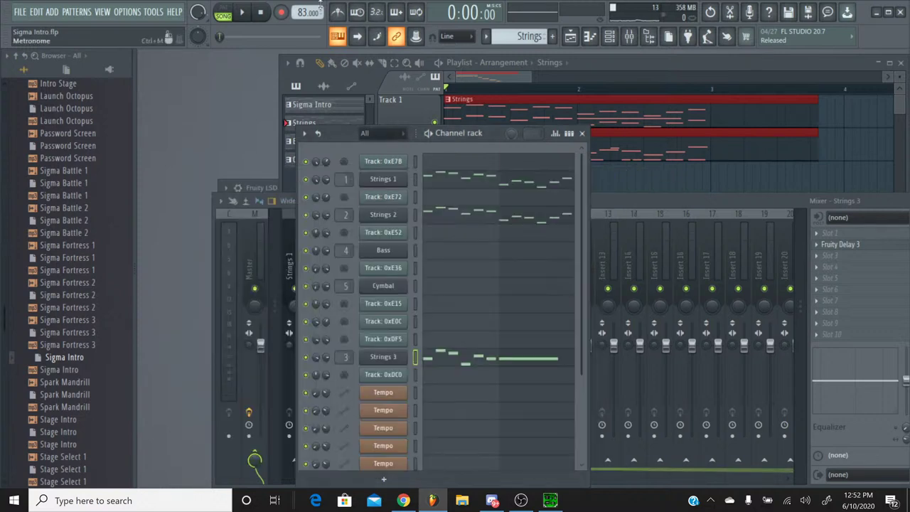
{"action": "left_click", "coordinate": [242, 12]}
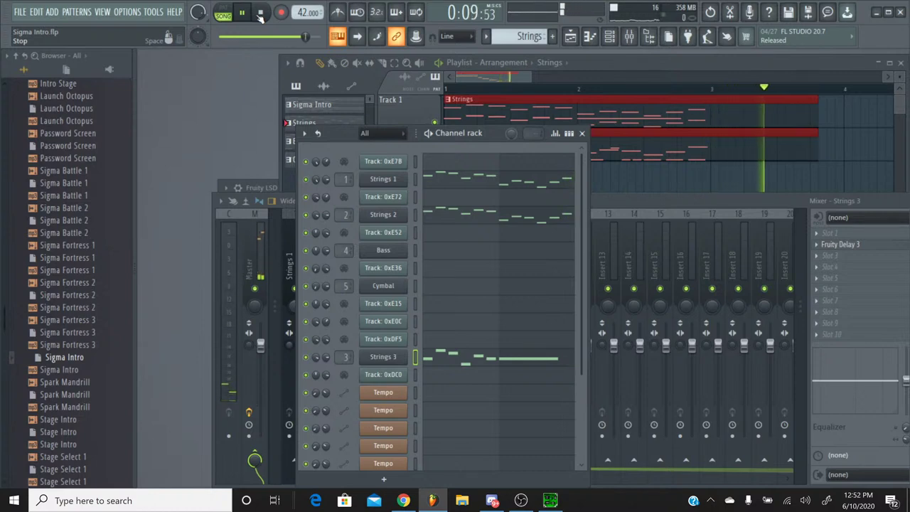
{"action": "left_click", "coordinate": [261, 14]}
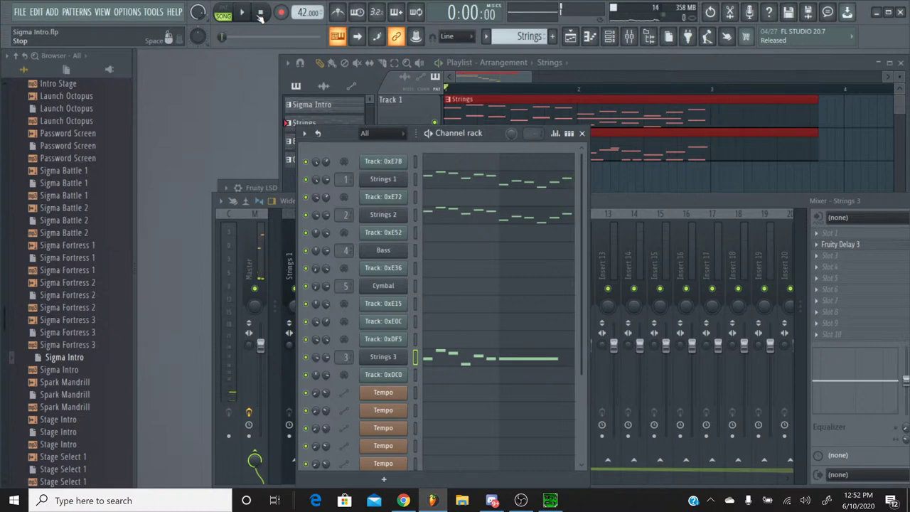
Step: Set the Strings 1 instrument's decay time to -20 and close its window
{"action": "left_click", "coordinate": [399, 183]}
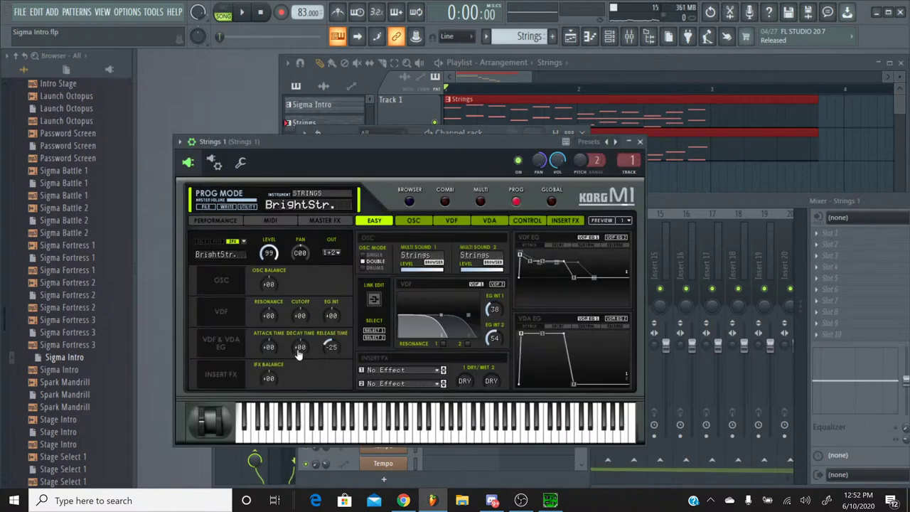
{"action": "left_click_drag", "start_coordinate": [298, 355], "coordinate": [293, 359]}
{"action": "left_click", "coordinate": [639, 142]}
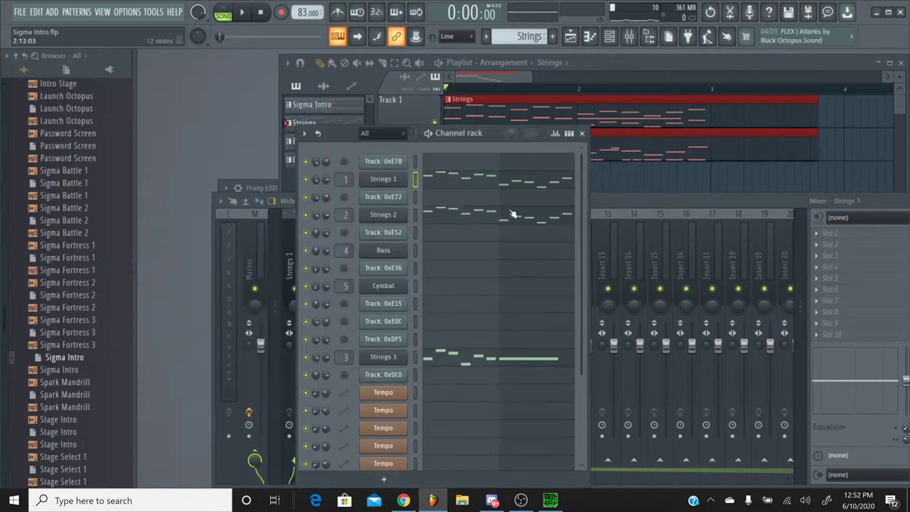
Step: Set the Strings 2 instrument's decay time to -21 and close its window
{"action": "left_click", "coordinate": [385, 215]}
{"action": "left_click_drag", "start_coordinate": [315, 363], "coordinate": [315, 378]}
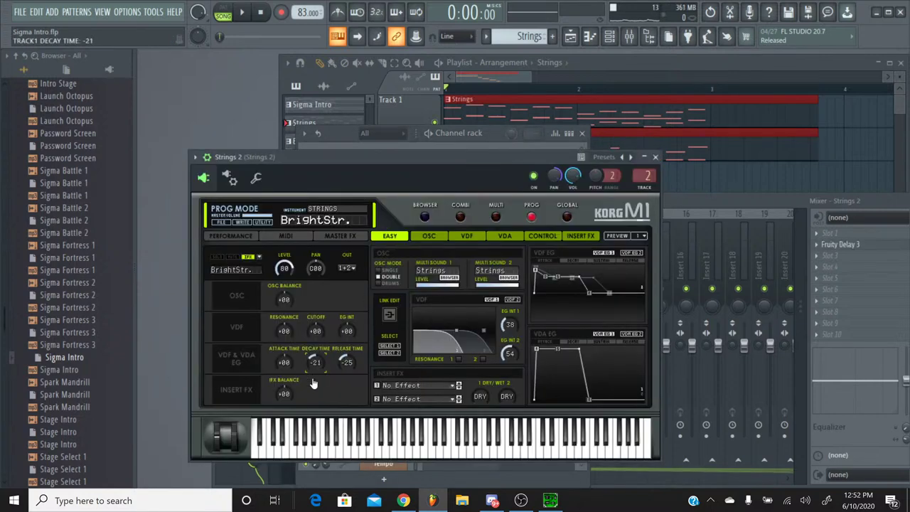
{"action": "left_click", "coordinate": [654, 157]}
Step: Set the Strings 3 instrument's decay time to -24, and play the song to hear the change
{"action": "left_click", "coordinate": [383, 357]}
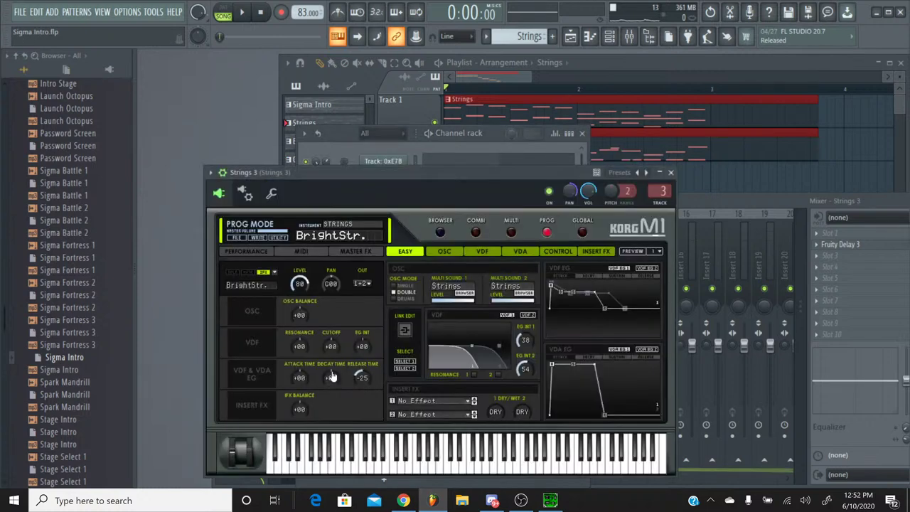
{"action": "left_click_drag", "start_coordinate": [330, 377], "coordinate": [330, 387]}
{"action": "left_click", "coordinate": [242, 12]}
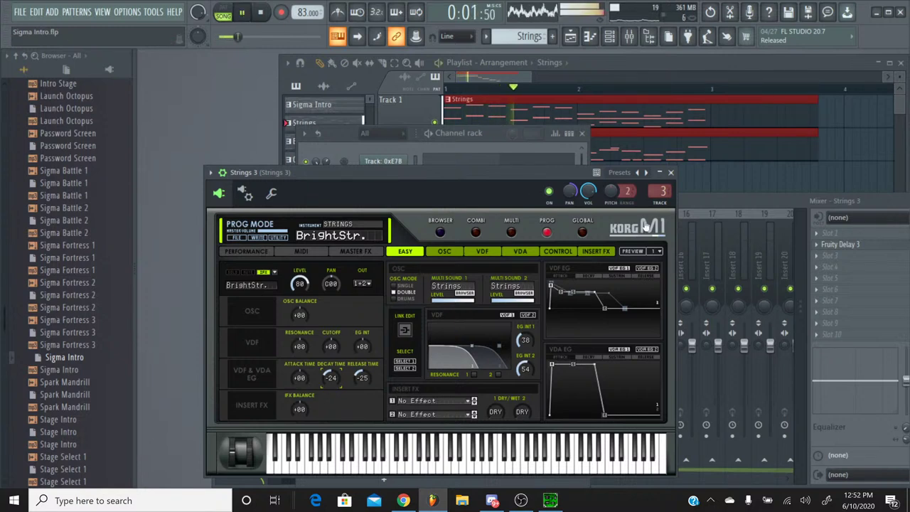
{"action": "left_click", "coordinate": [670, 172]}
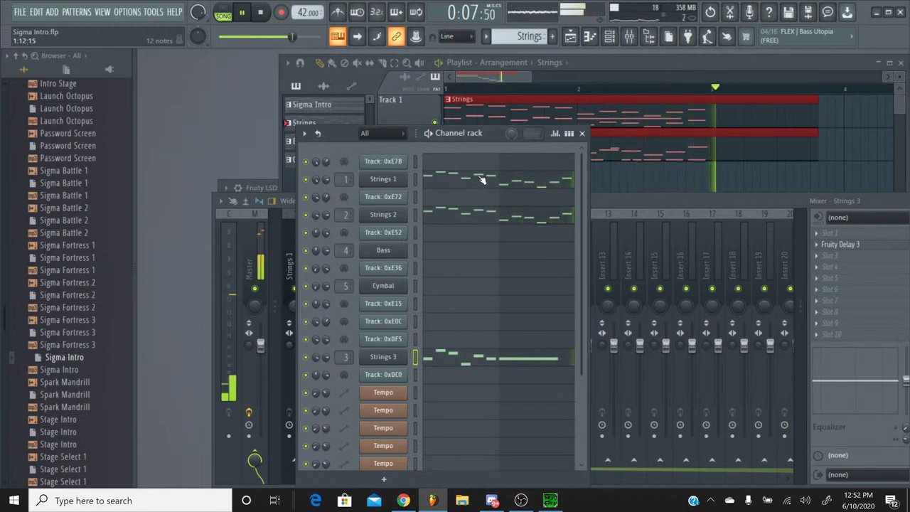
{"action": "left_click", "coordinate": [260, 12]}
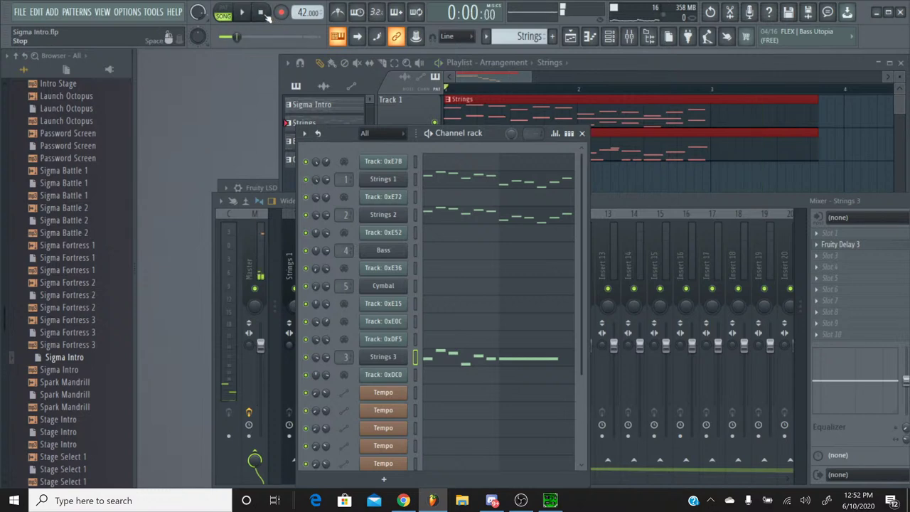
Step: Shorten the release in the Strings 1 instrument's VDA envelope graph and close its window
{"action": "left_click", "coordinate": [387, 179]}
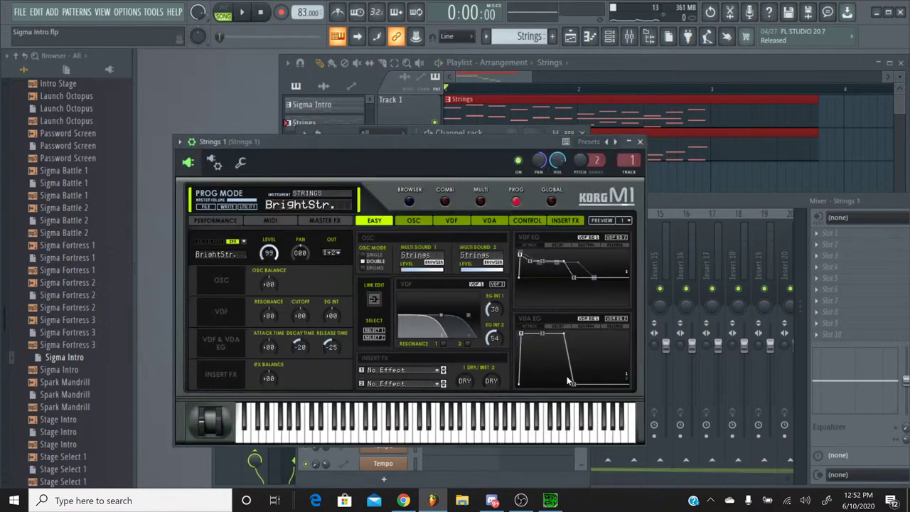
{"action": "mouse_move", "coordinate": [574, 390]}
{"action": "left_click_drag", "start_coordinate": [574, 387], "coordinate": [565, 392]}
{"action": "left_click", "coordinate": [639, 142]}
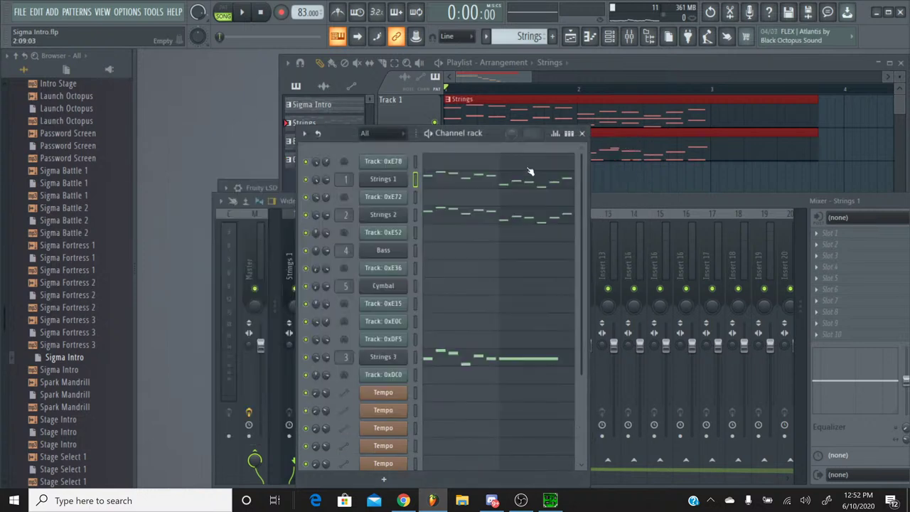
Step: Shorten the release in the Strings 2 instrument's VDA envelope graph and close its window
{"action": "left_click", "coordinate": [390, 215]}
{"action": "left_click_drag", "start_coordinate": [589, 400], "coordinate": [583, 401]}
{"action": "left_click", "coordinate": [655, 156]}
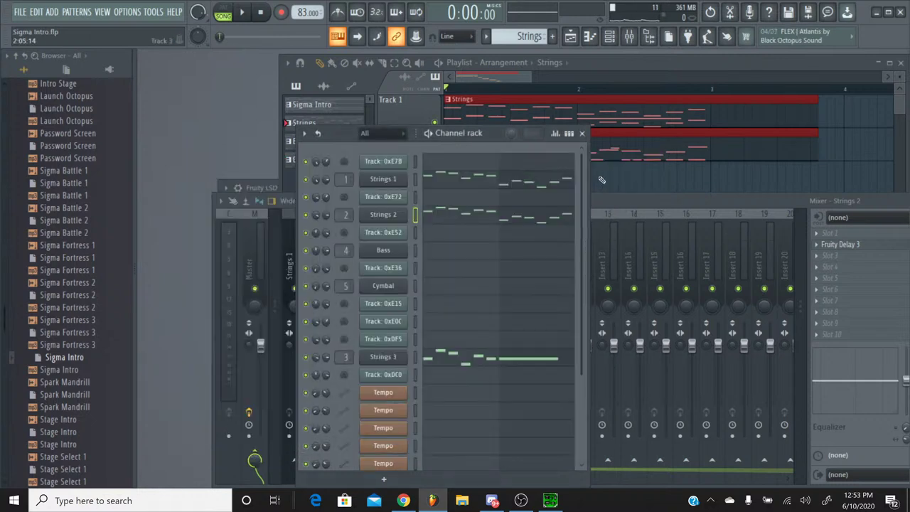
Step: Shorten the VDA envelope release time of Strings 3 to about 21, and play the song through
{"action": "left_click", "coordinate": [392, 356]}
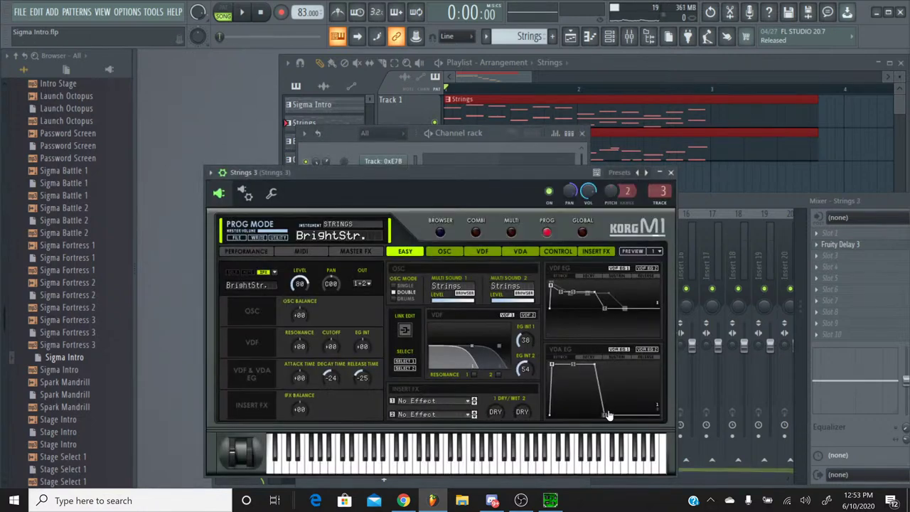
{"action": "left_click_drag", "start_coordinate": [609, 414], "coordinate": [600, 423]}
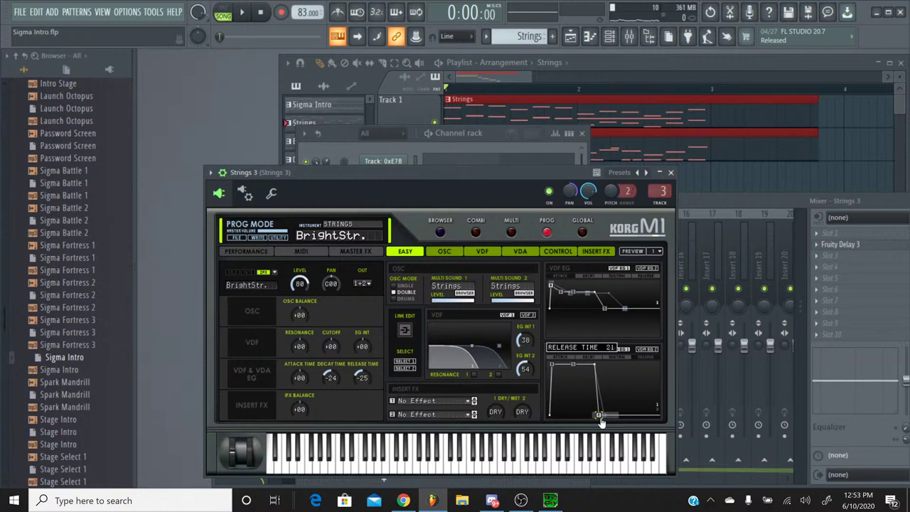
{"action": "left_click_drag", "start_coordinate": [599, 419], "coordinate": [599, 420]}
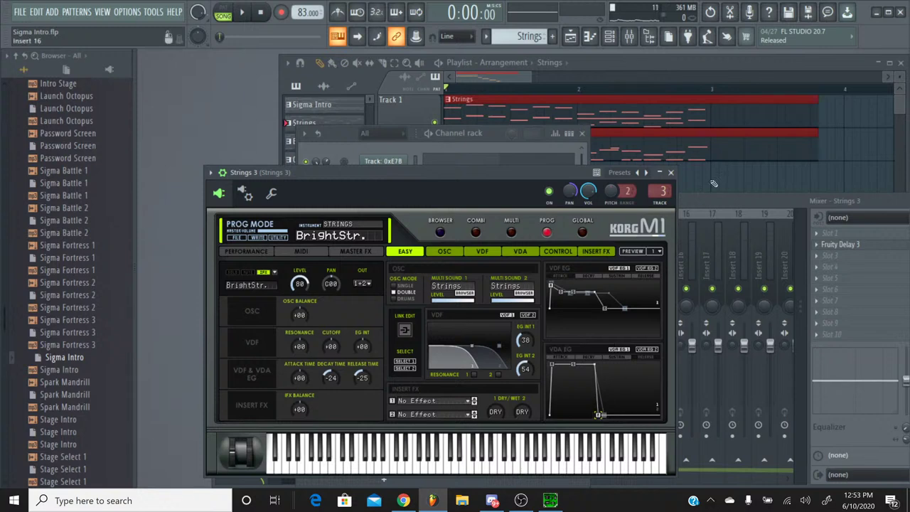
{"action": "left_click", "coordinate": [670, 172]}
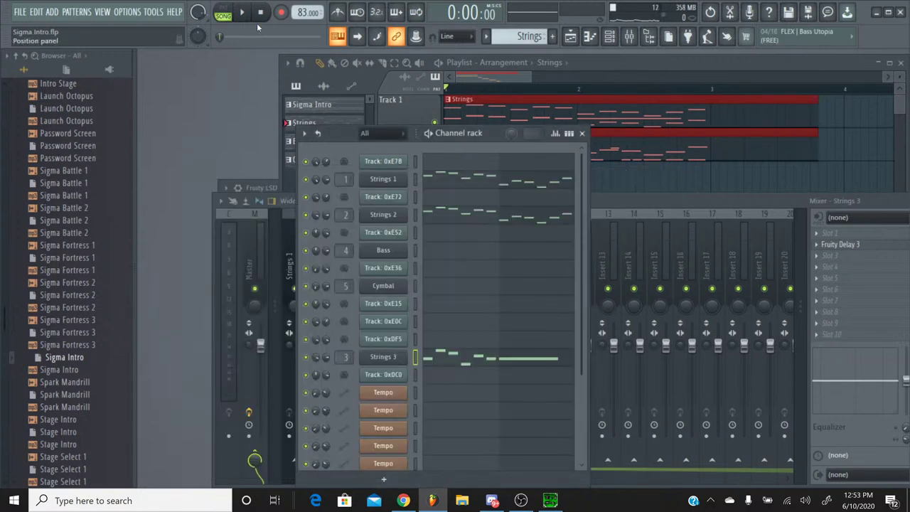
{"action": "left_click", "coordinate": [243, 13]}
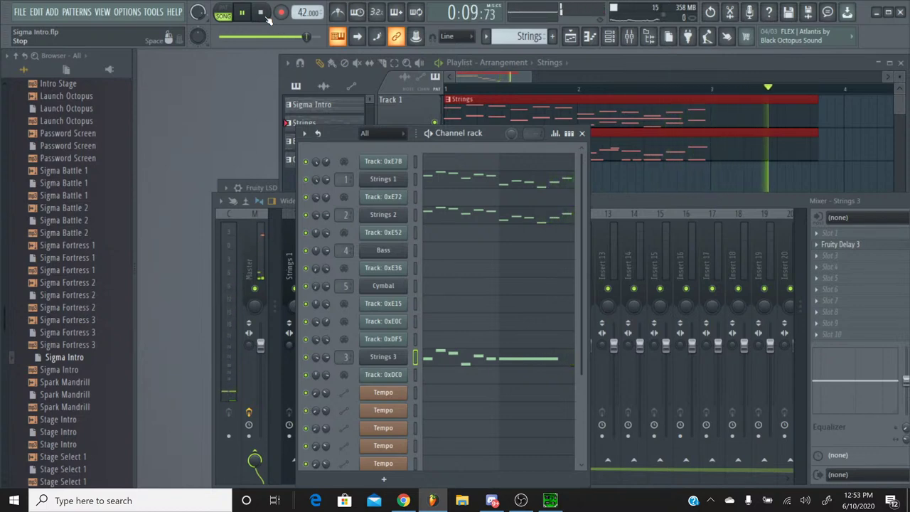
{"action": "left_click", "coordinate": [264, 14]}
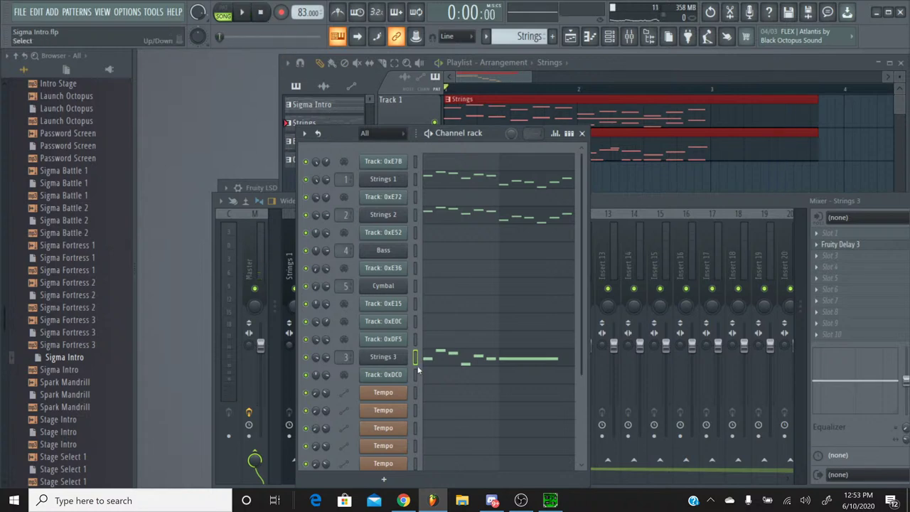
Step: Switch to the YouTube Studio live stream page in Chrome, read the live chat and return to FL Studio
{"action": "left_click", "coordinate": [403, 500]}
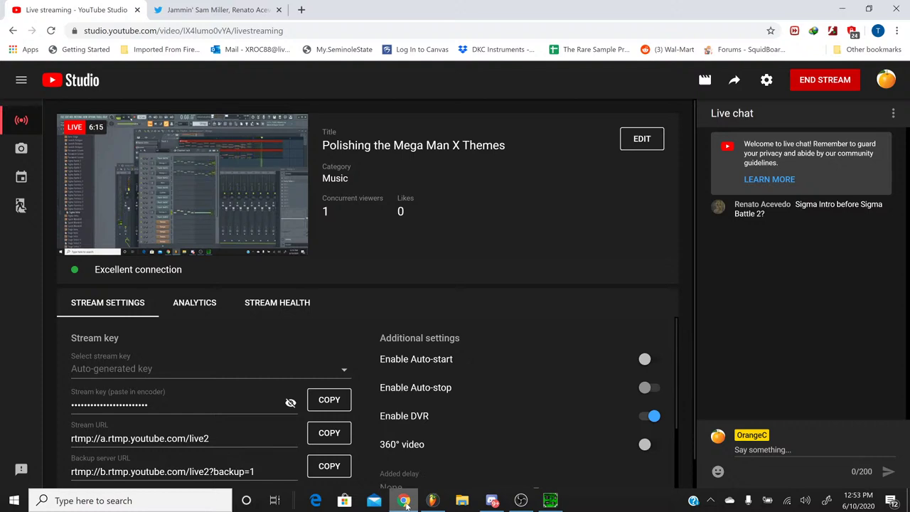
{"action": "left_click", "coordinate": [405, 502]}
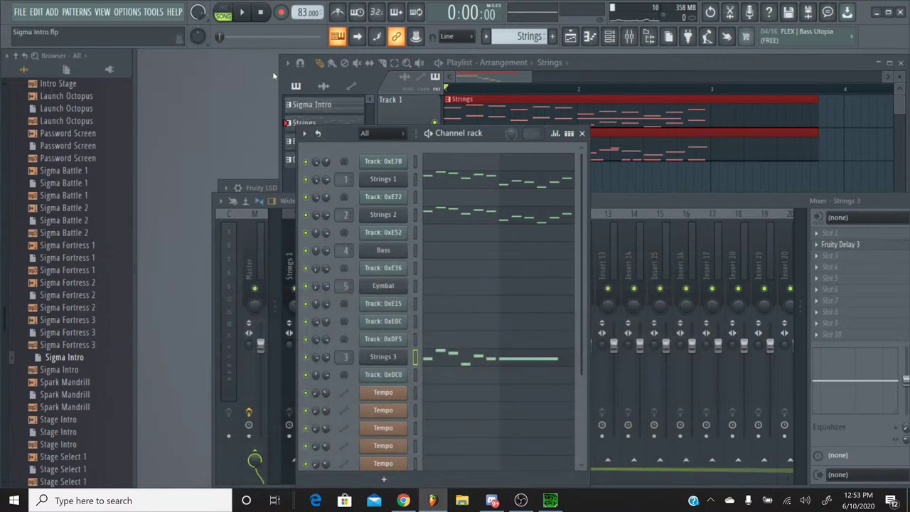
Step: Play the song, solo the Strings 2 track in the mixer and stop playback
{"action": "left_click", "coordinate": [242, 12]}
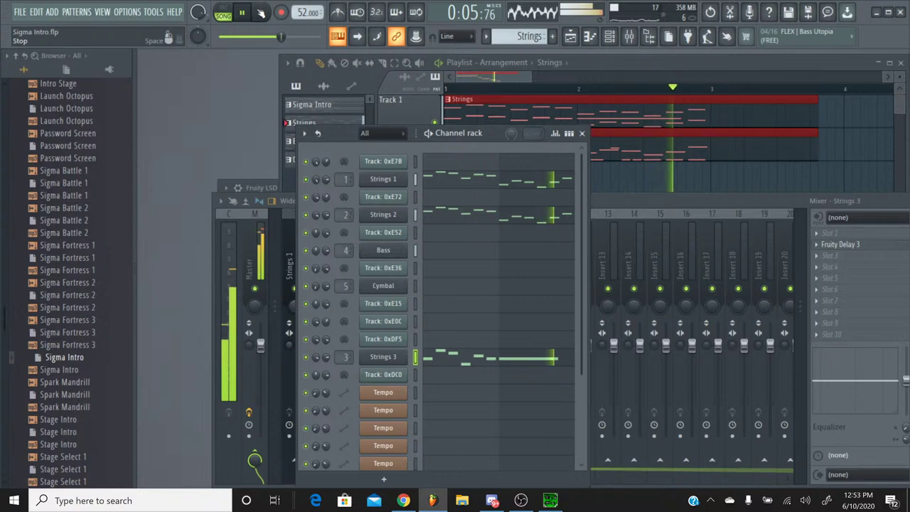
{"action": "left_click", "coordinate": [630, 228]}
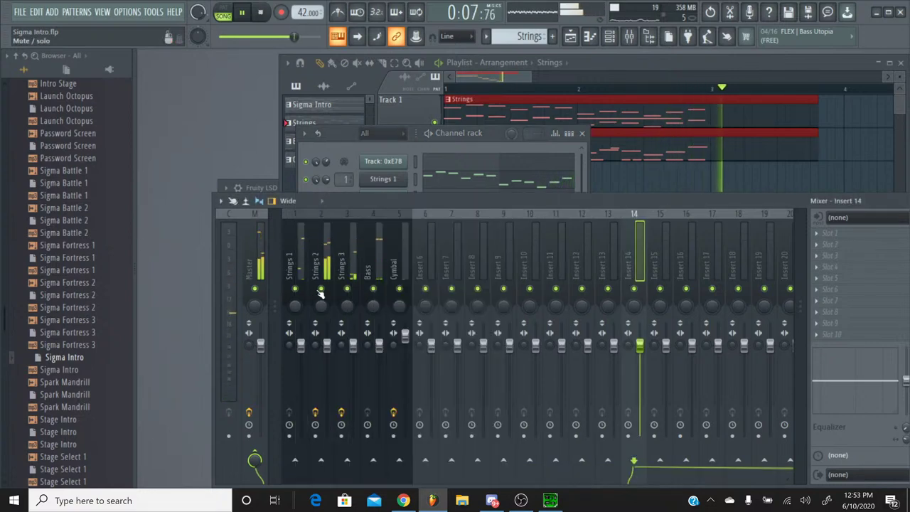
{"action": "left_click", "coordinate": [260, 12]}
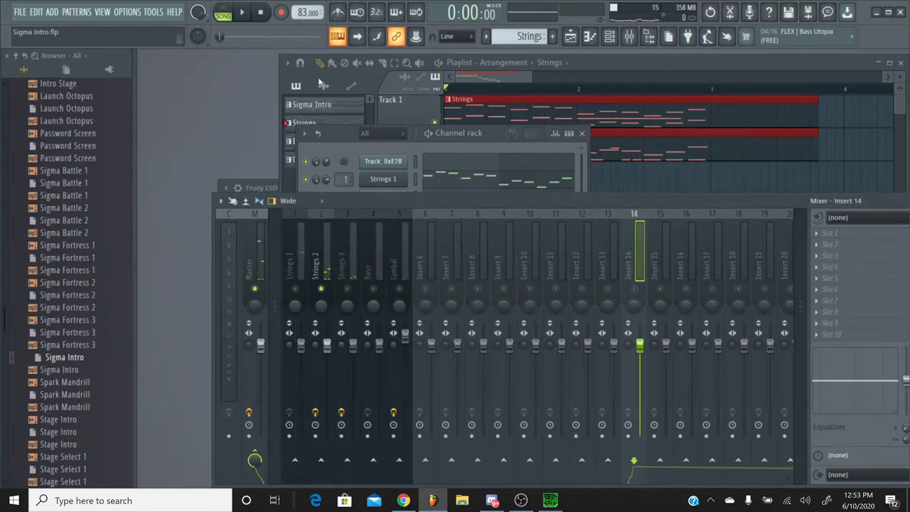
Step: Set the Strings 2 instrument's release time to -28 and its VDA envelope release time to 11
{"action": "left_click", "coordinate": [340, 147]}
{"action": "left_click", "coordinate": [386, 217]}
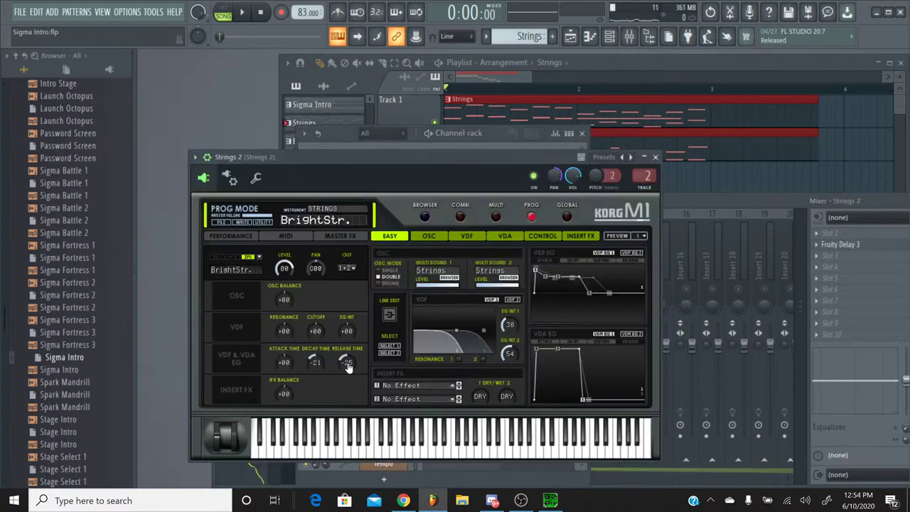
{"action": "scroll", "coordinate": [344, 362], "scroll_direction": "down", "scroll_amount": 2}
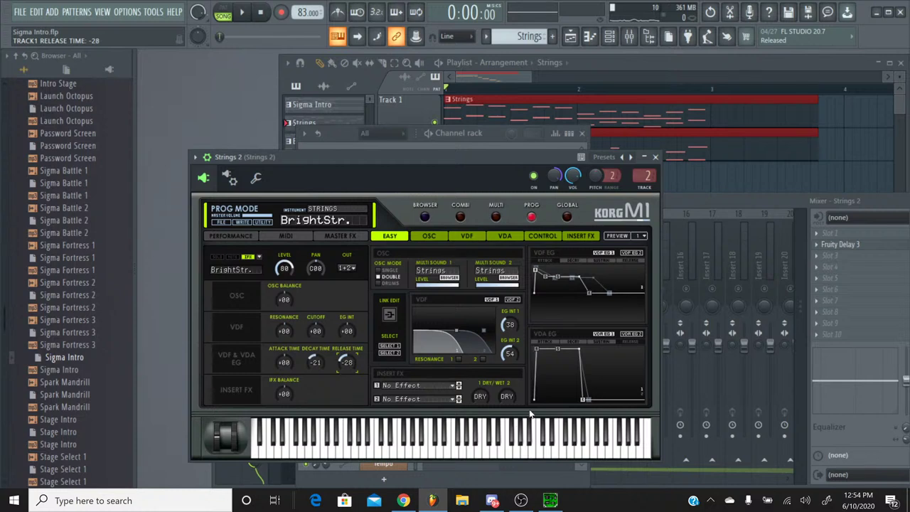
{"action": "mouse_move", "coordinate": [580, 404]}
{"action": "left_click_drag", "start_coordinate": [583, 405], "coordinate": [582, 403]}
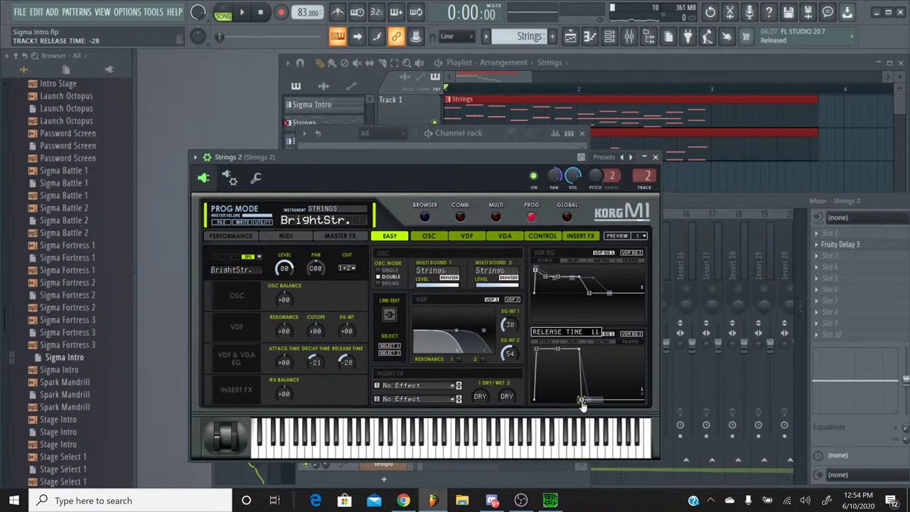
{"action": "left_click", "coordinate": [655, 157]}
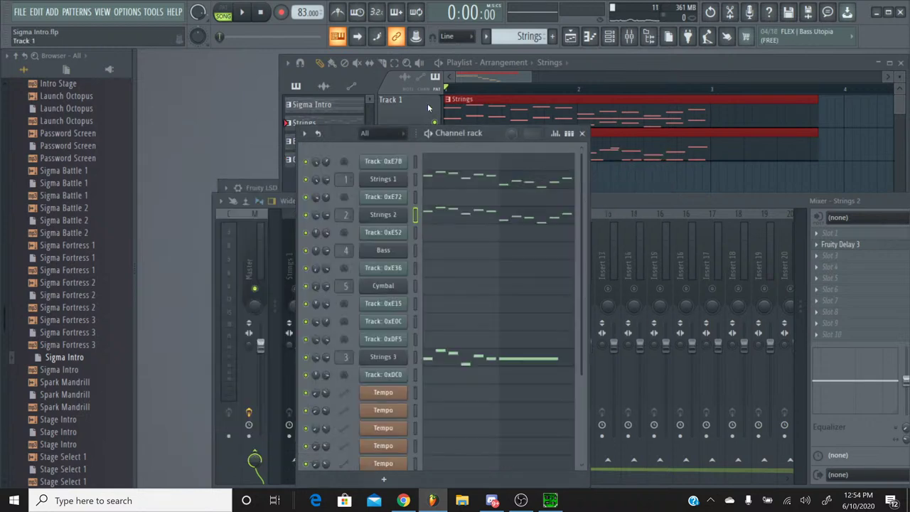
Step: Play the song and shorten the Strings 2 instrument's VDF envelope release time to 0, along with its VDA envelope release time
{"action": "left_click", "coordinate": [242, 13]}
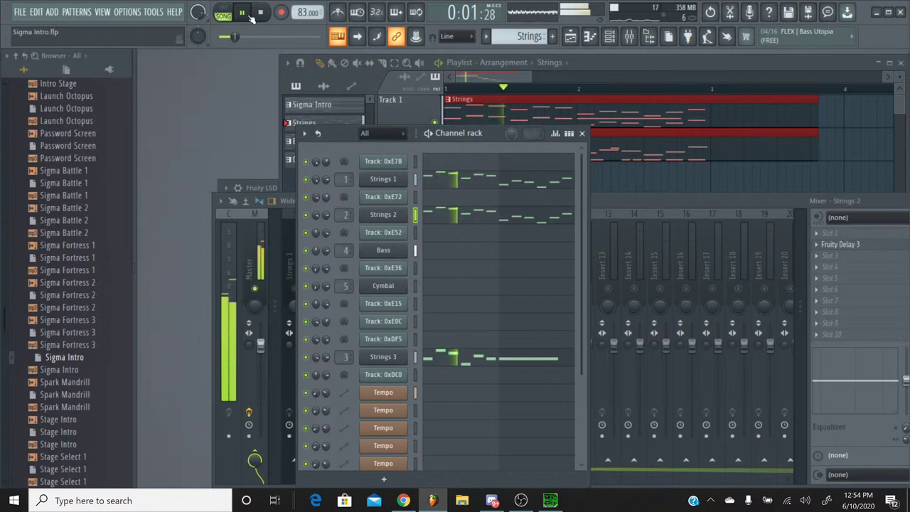
{"action": "left_click", "coordinate": [598, 207]}
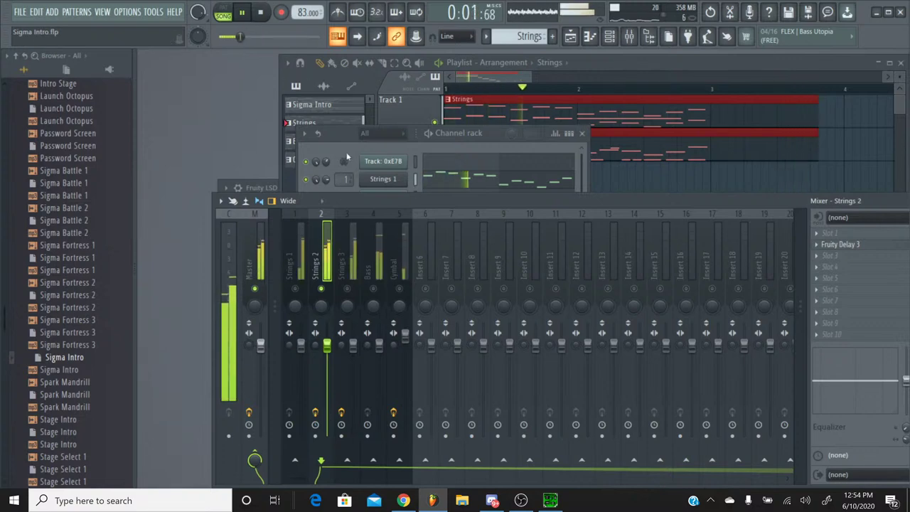
{"action": "left_click", "coordinate": [437, 186]}
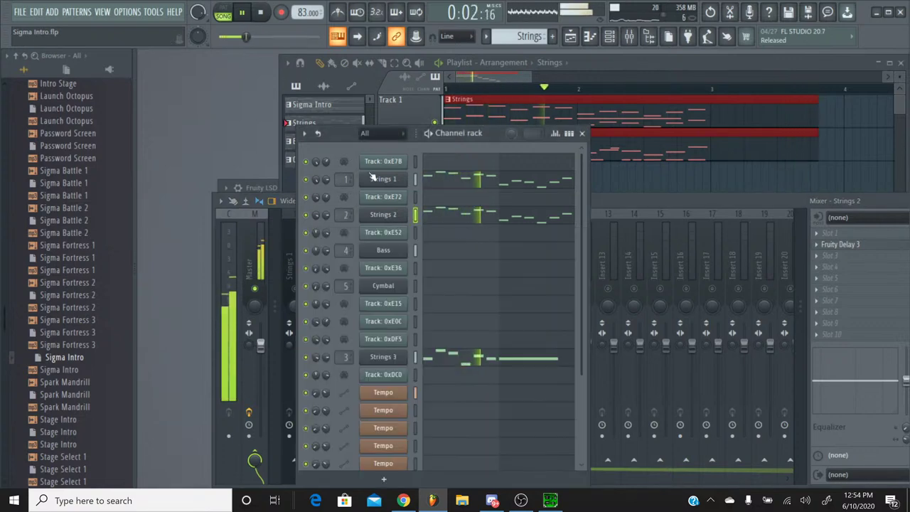
{"action": "left_click", "coordinate": [398, 218]}
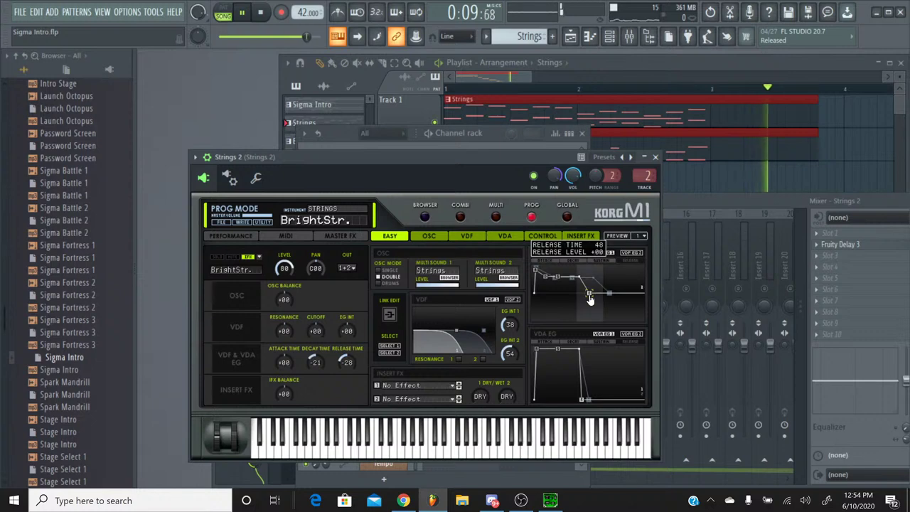
{"action": "left_click_drag", "start_coordinate": [590, 301], "coordinate": [588, 299]}
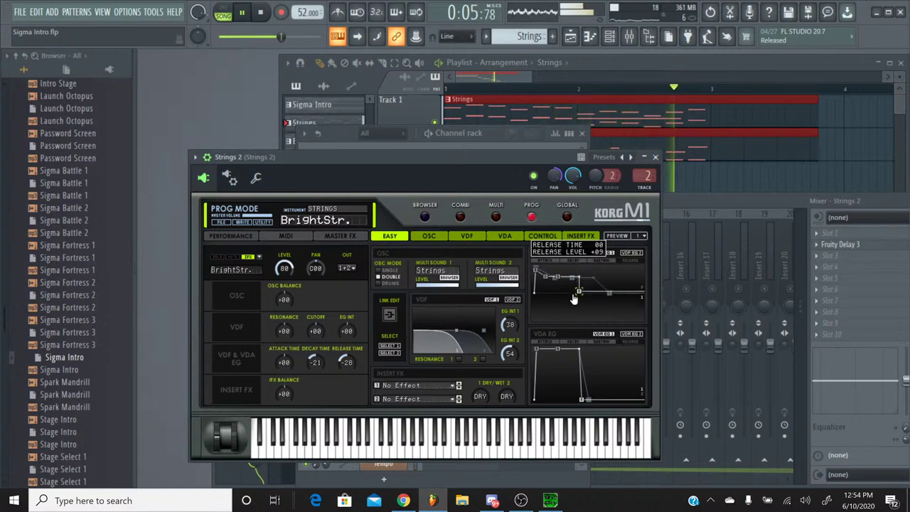
{"action": "left_click_drag", "start_coordinate": [581, 400], "coordinate": [580, 399]}
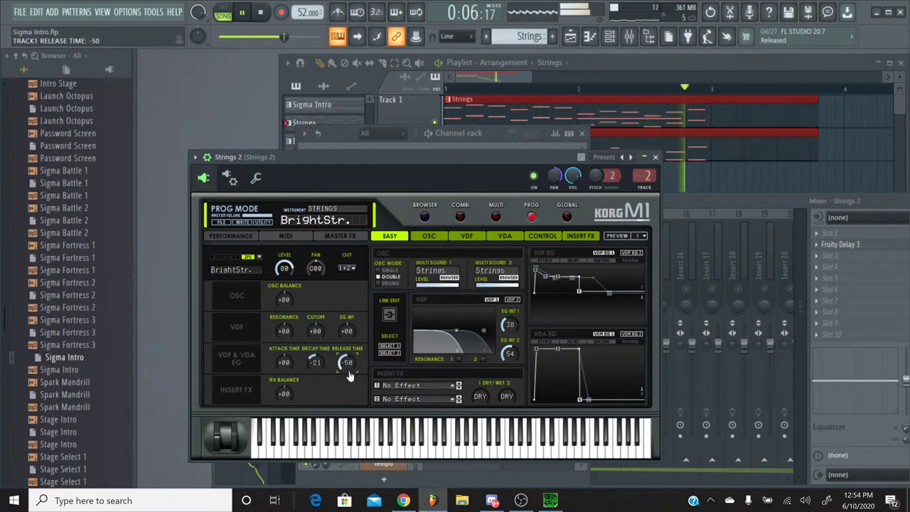
Step: Set the Strings 2 instrument's release time to -36 and its decay time to -19, and close its window
{"action": "left_click_drag", "start_coordinate": [348, 375], "coordinate": [360, 331]}
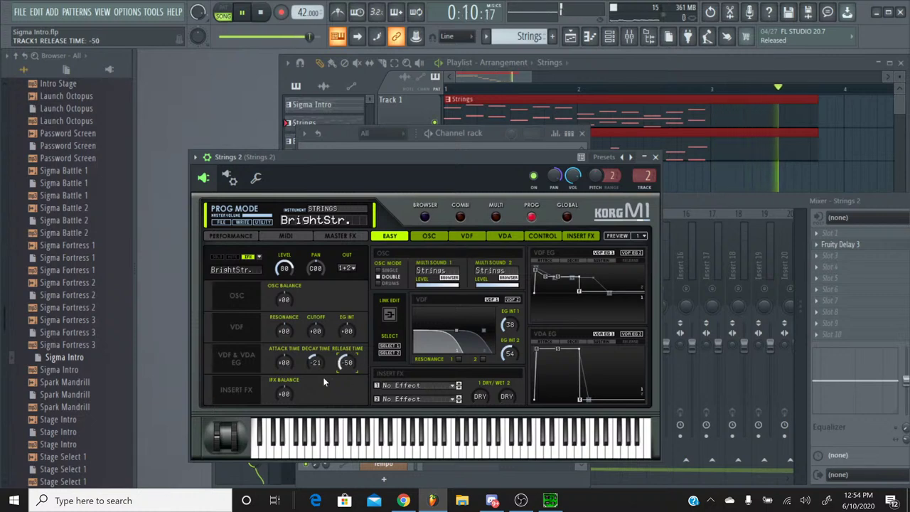
{"action": "left_click_drag", "start_coordinate": [322, 377], "coordinate": [315, 394]}
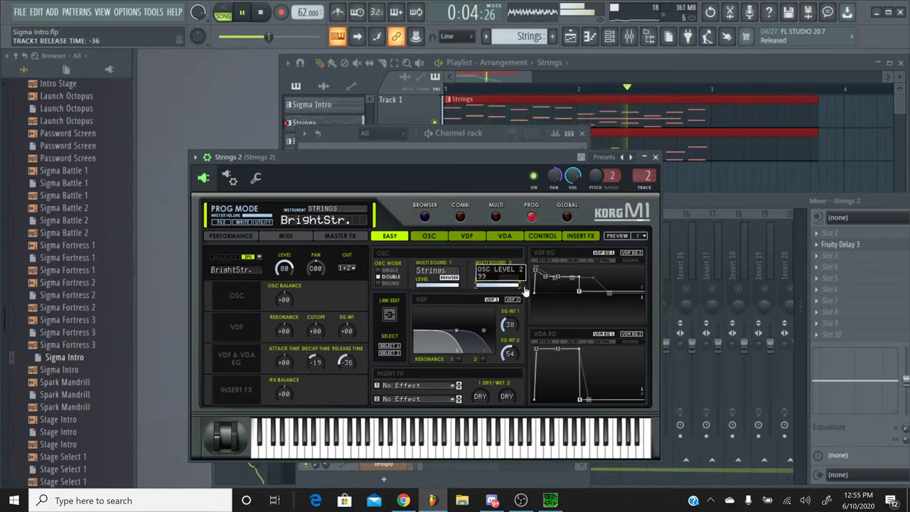
{"action": "mouse_move", "coordinate": [452, 292]}
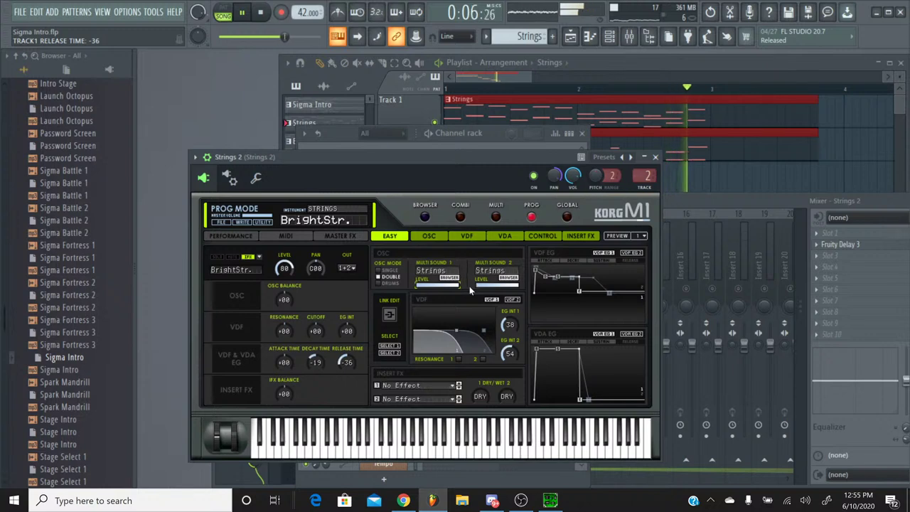
{"action": "key", "text": "Escape"}
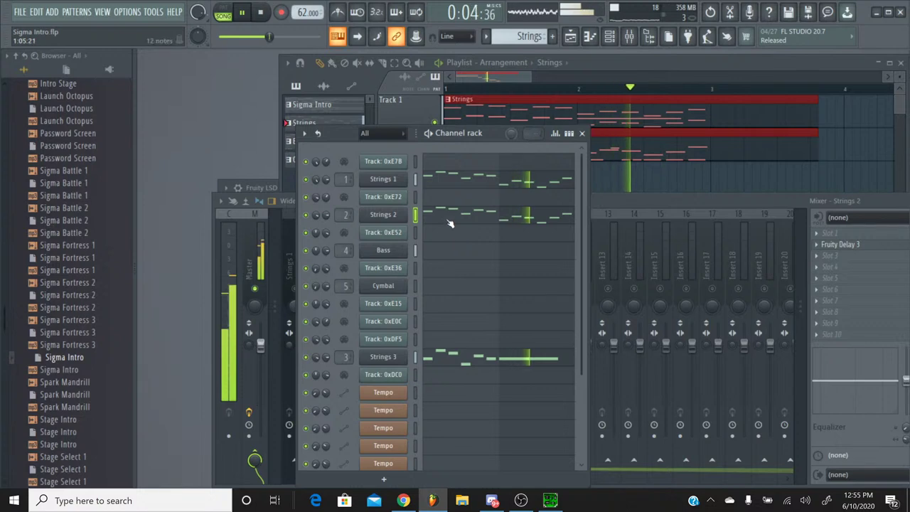
Step: Lower the note release of all Strings 2 notes in the piano roll to about 22%, close it and stop playback
{"action": "key", "text": "F7"}
{"action": "left_click", "coordinate": [288, 358]}
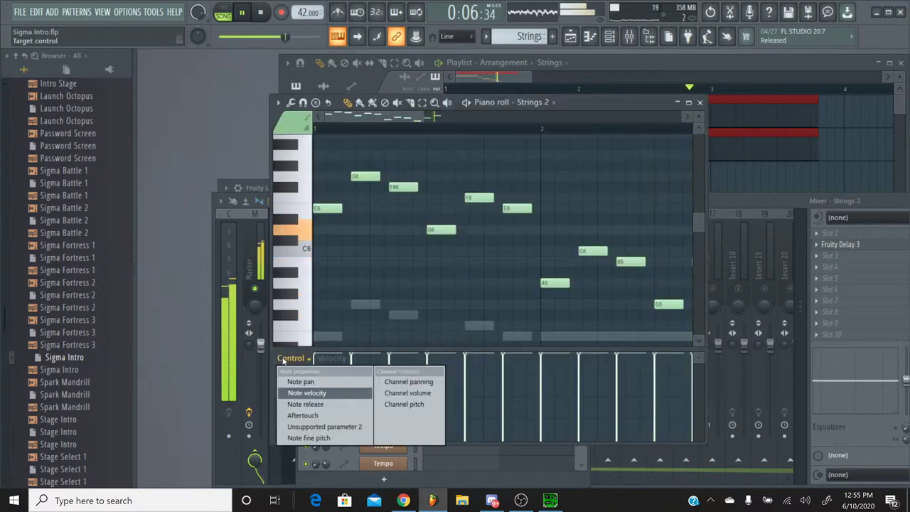
{"action": "left_click", "coordinate": [327, 405]}
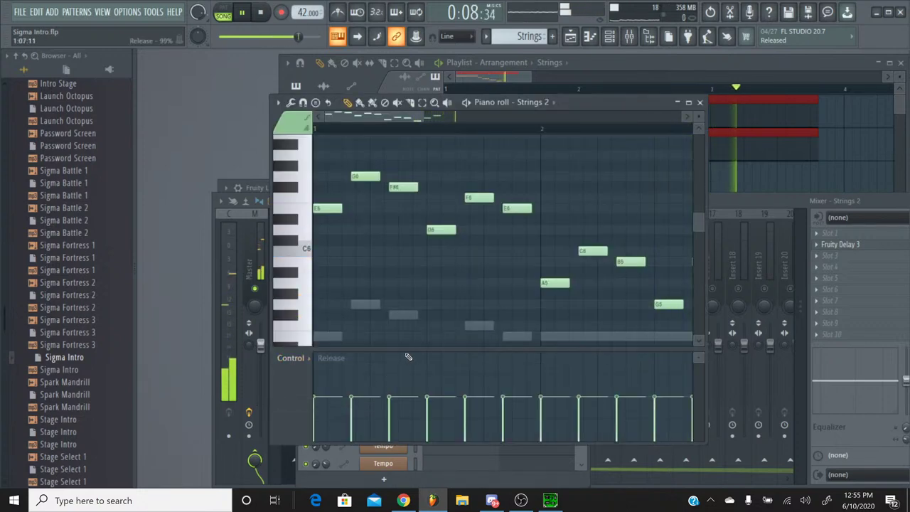
{"action": "key", "text": "ctrl+a"}
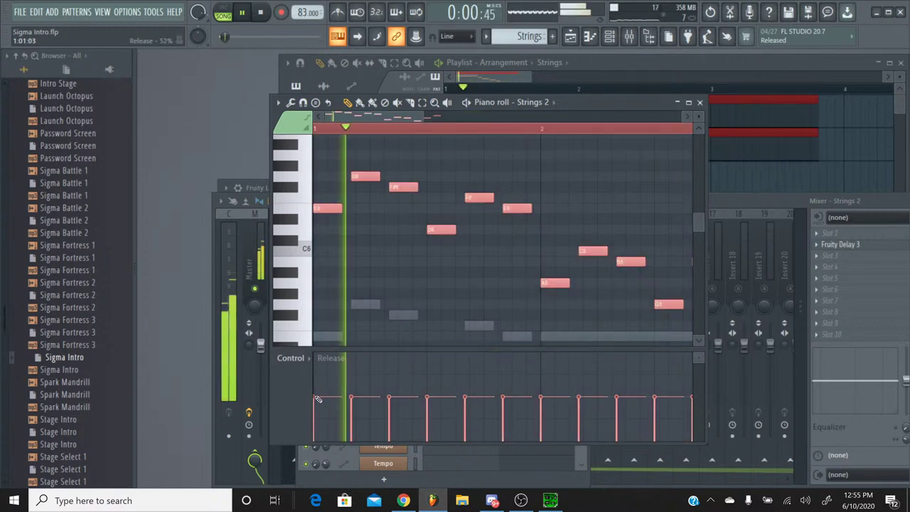
{"action": "left_click_drag", "start_coordinate": [321, 396], "coordinate": [320, 399]}
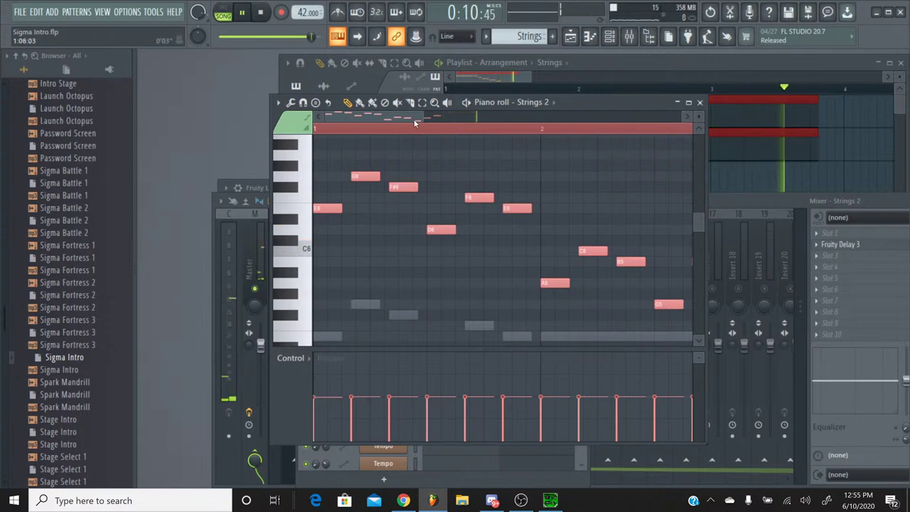
{"action": "scroll", "coordinate": [414, 135], "scroll_direction": "down", "scroll_amount": 2}
{"action": "scroll", "coordinate": [413, 138], "scroll_direction": "down", "scroll_amount": 1}
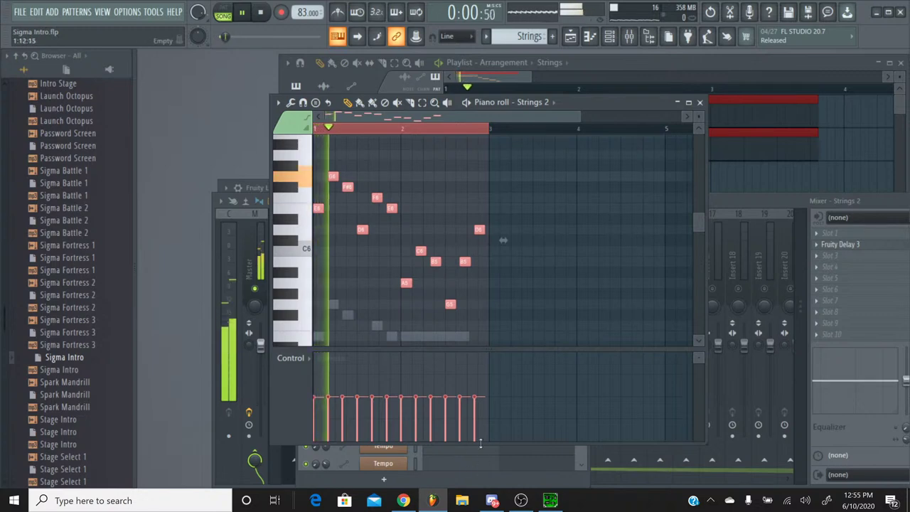
{"action": "left_click_drag", "start_coordinate": [466, 414], "coordinate": [301, 414]}
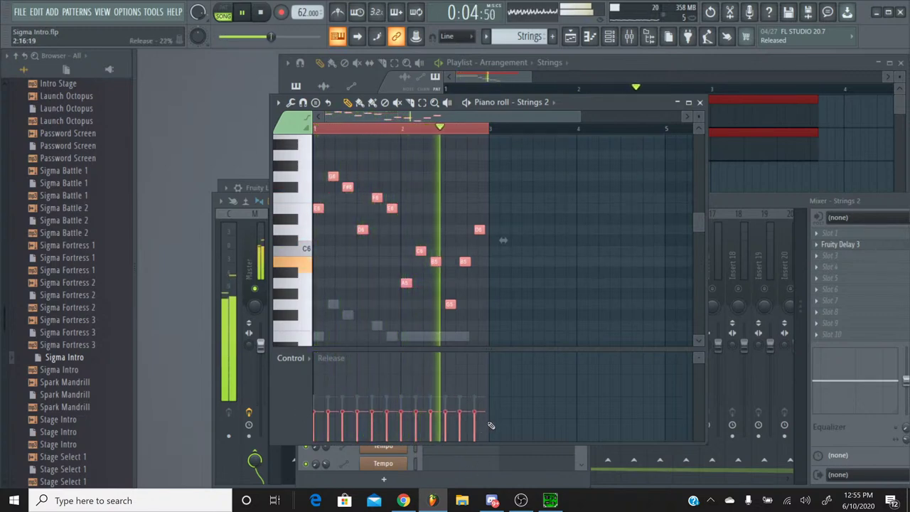
{"action": "left_click_drag", "start_coordinate": [489, 421], "coordinate": [306, 423]}
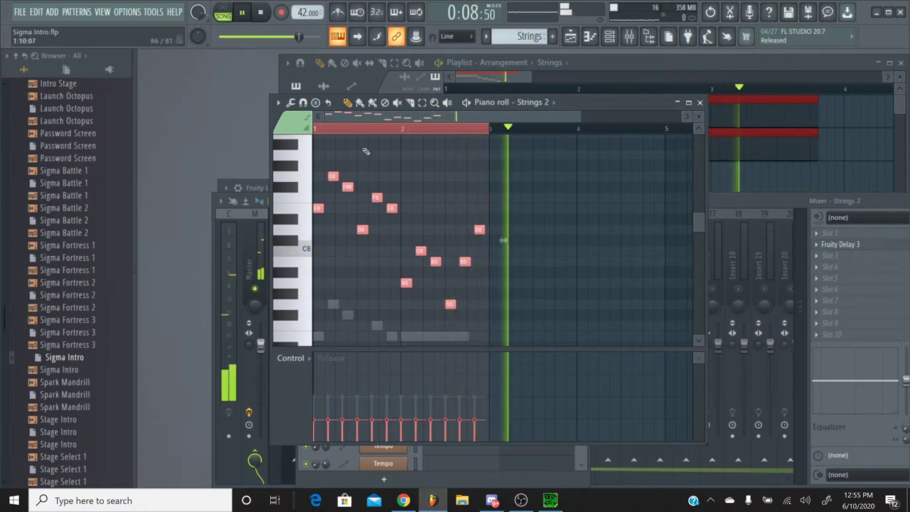
{"action": "left_click", "coordinate": [348, 130]}
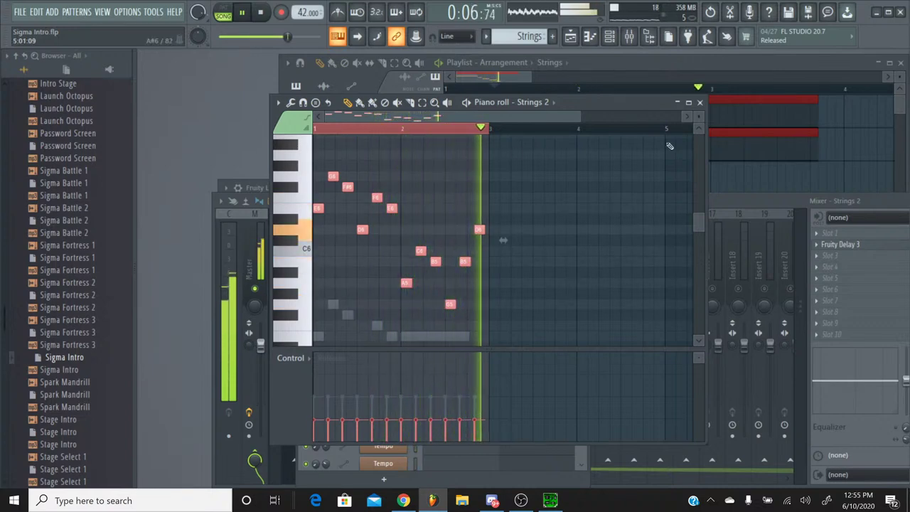
{"action": "left_click", "coordinate": [701, 102]}
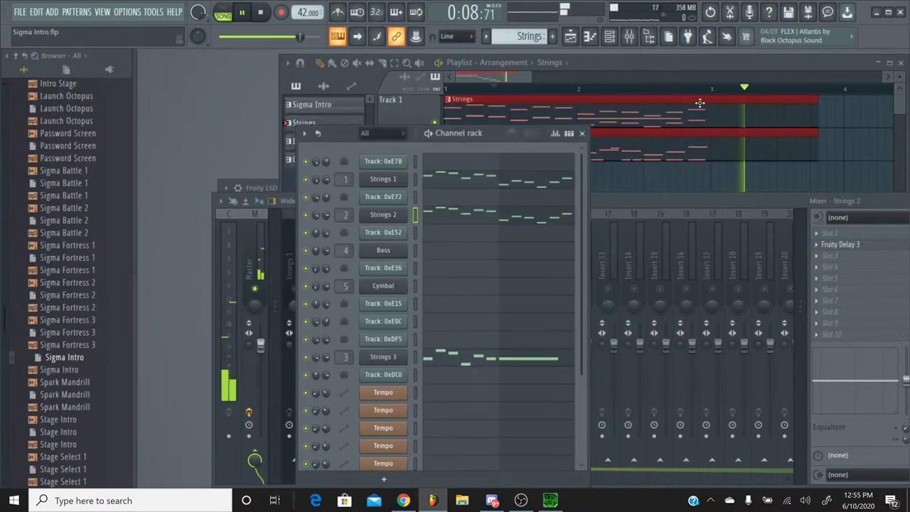
{"action": "left_click", "coordinate": [261, 13]}
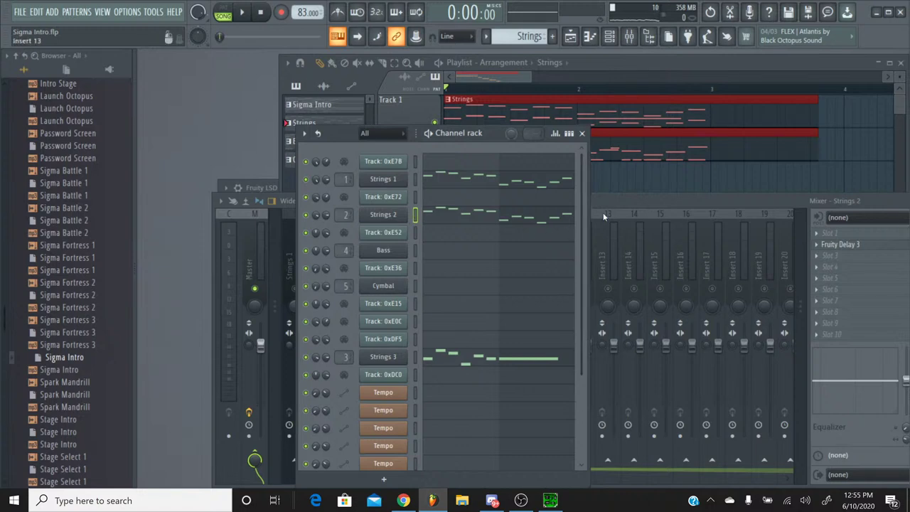
Step: Unsolo the Strings 2 track in the mixer and move the mixer window so its effect slots are fully in view
{"action": "left_click", "coordinate": [603, 212]}
{"action": "left_click", "coordinate": [323, 218]}
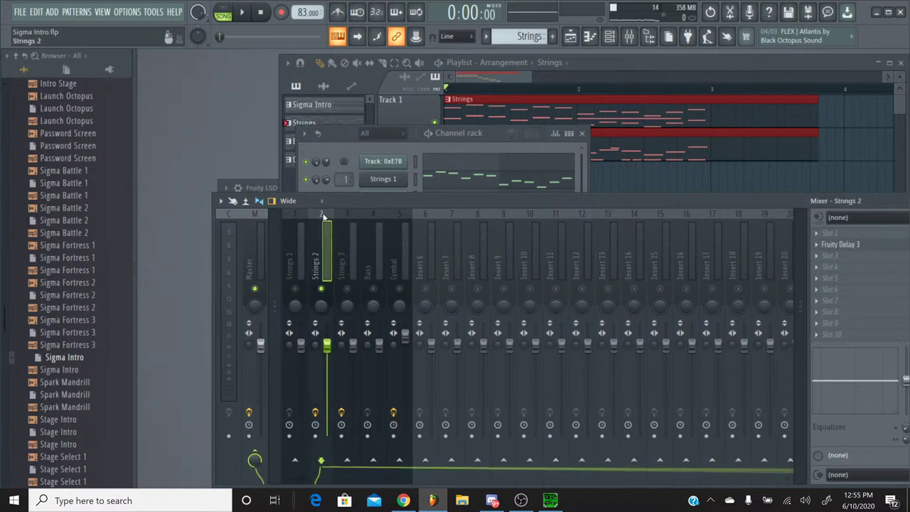
{"action": "right_click", "coordinate": [324, 288]}
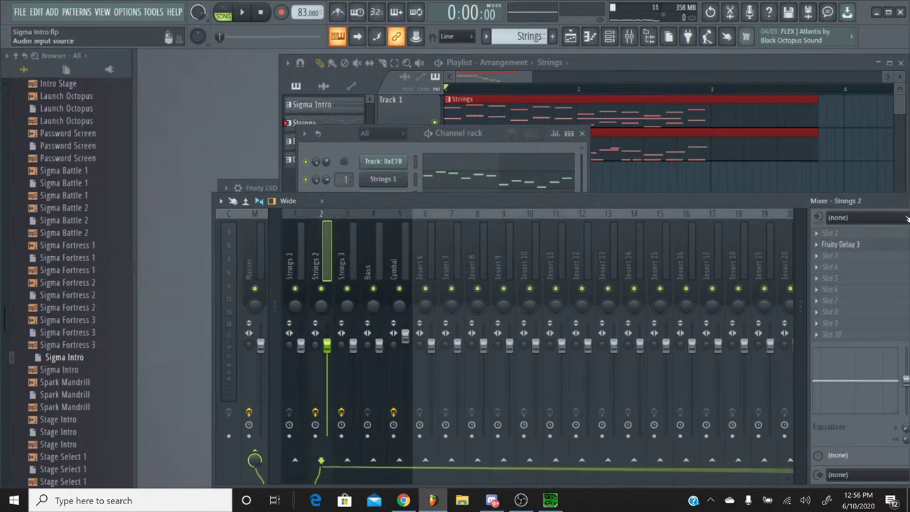
{"action": "left_click_drag", "start_coordinate": [894, 207], "coordinate": [811, 205]}
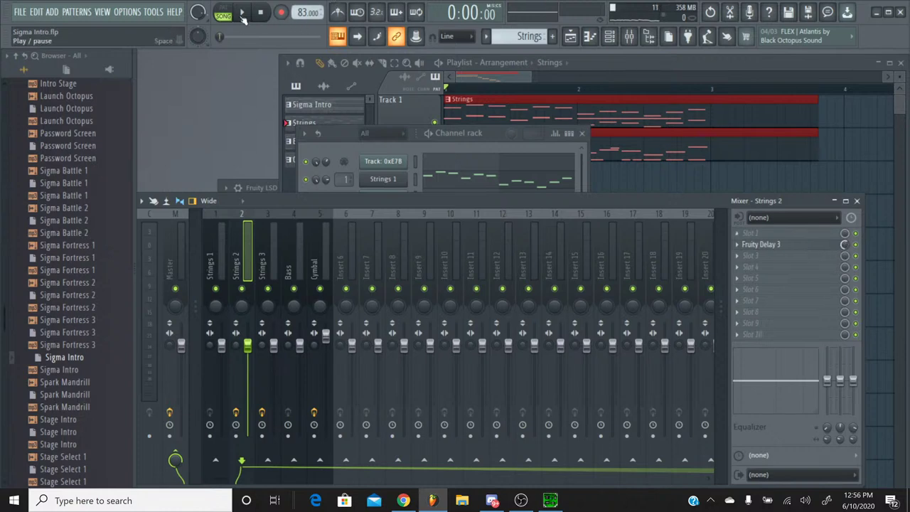
Step: Play the song, audition the Strings 2 mixer track in solo, and restore all tracks
{"action": "left_click", "coordinate": [242, 15]}
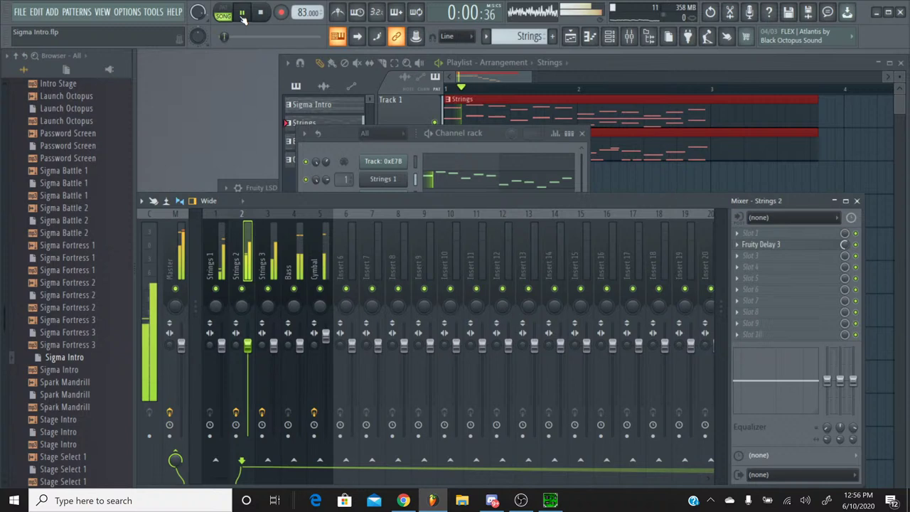
{"action": "right_click", "coordinate": [241, 288]}
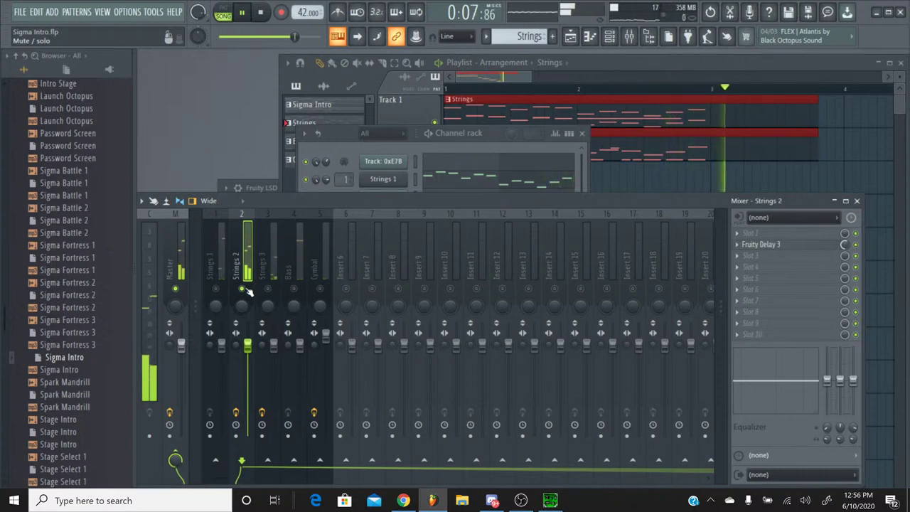
{"action": "right_click", "coordinate": [242, 289]}
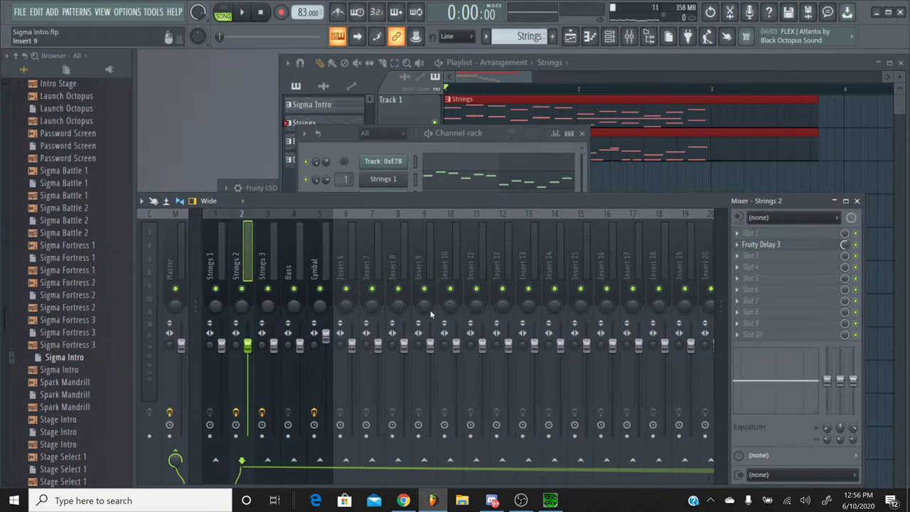
Step: Check the YouTube Studio live chat in Chrome, and play and stop 30 Stigma Defeated.spc in SPCTool
{"action": "left_click", "coordinate": [408, 502]}
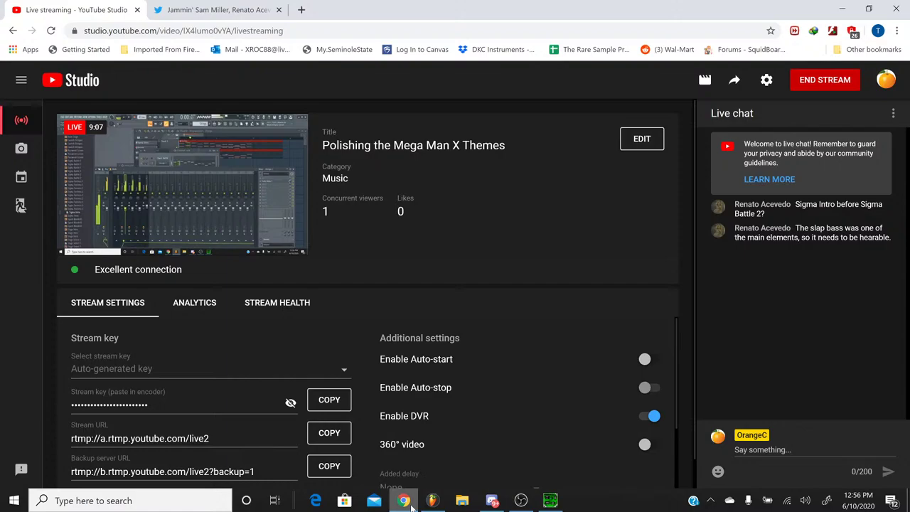
{"action": "left_click", "coordinate": [410, 503]}
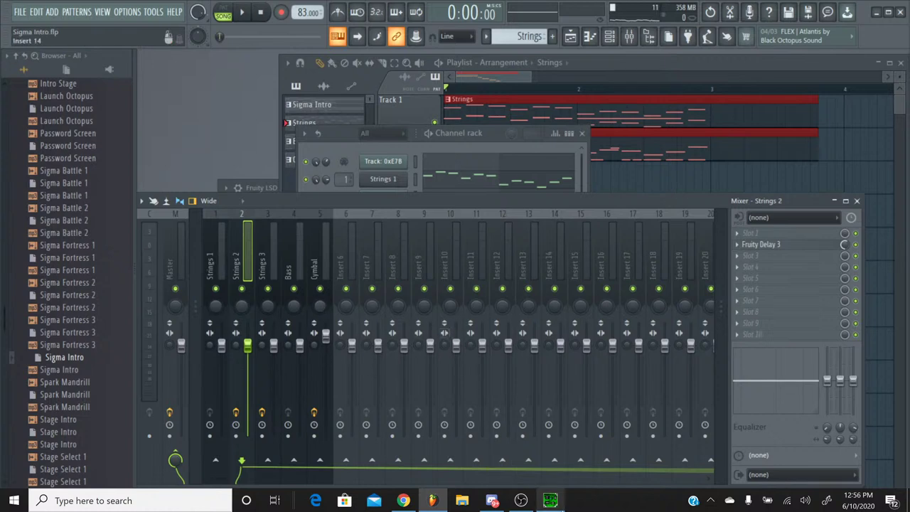
{"action": "left_click", "coordinate": [550, 501]}
{"action": "left_click", "coordinate": [372, 317]}
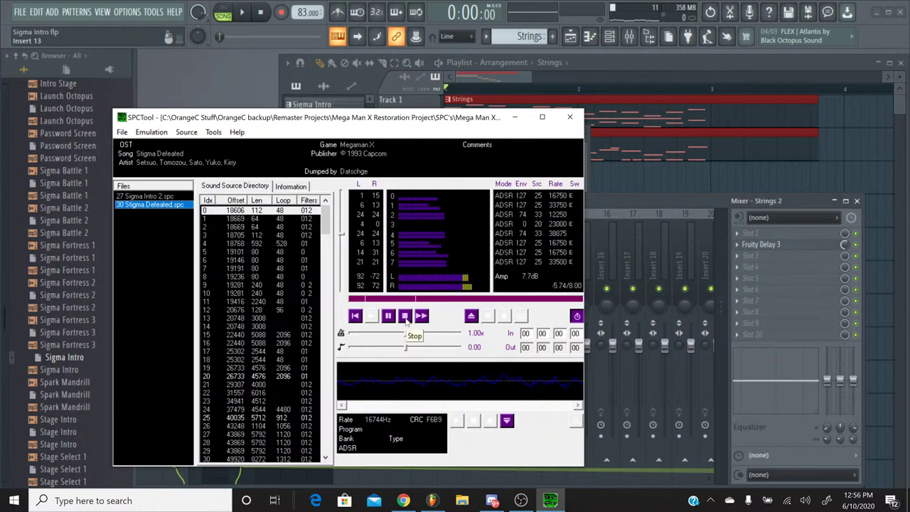
{"action": "left_click", "coordinate": [405, 317]}
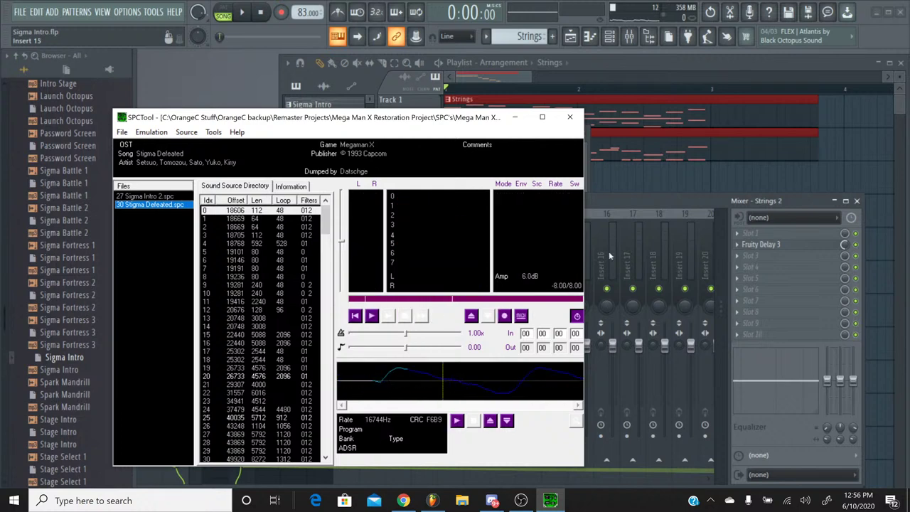
Step: Return to FL Studio, solo the Bass track in the mixer and play the song
{"action": "left_click", "coordinate": [636, 203]}
{"action": "right_click", "coordinate": [294, 290]}
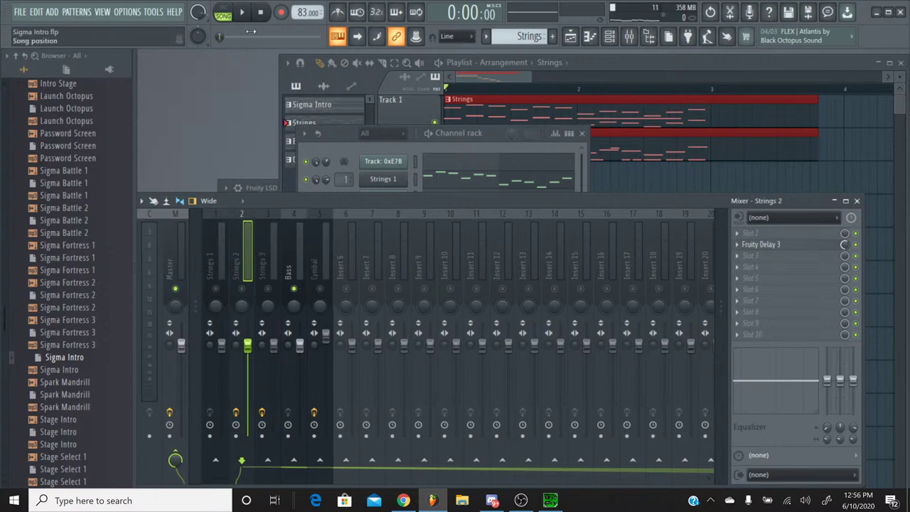
{"action": "left_click", "coordinate": [242, 11]}
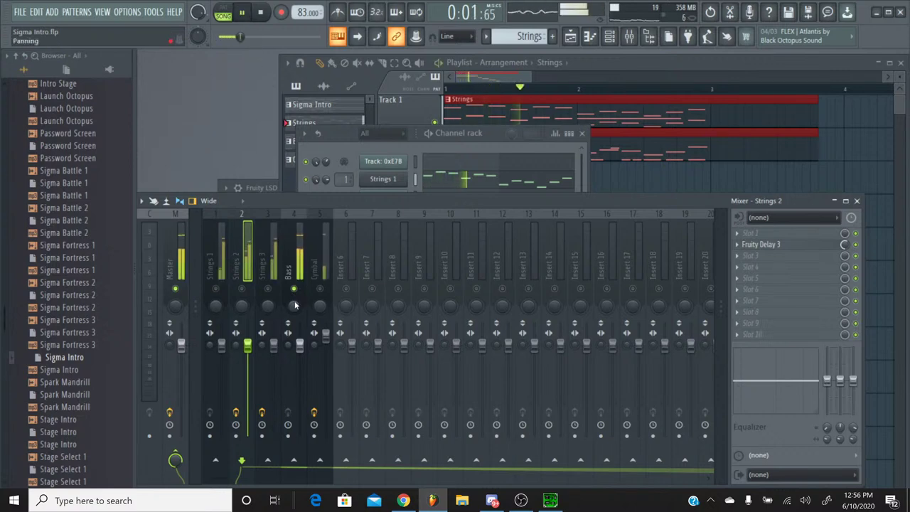
Step: Switch to the Bass pattern and select the Bass track in the mixer
{"action": "left_click", "coordinate": [336, 145]}
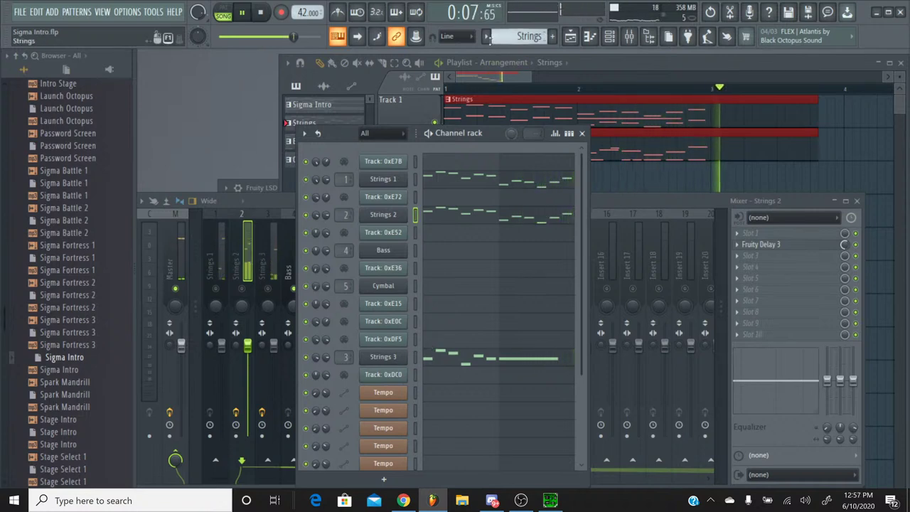
{"action": "left_click", "coordinate": [485, 36]}
{"action": "left_click", "coordinate": [498, 75]}
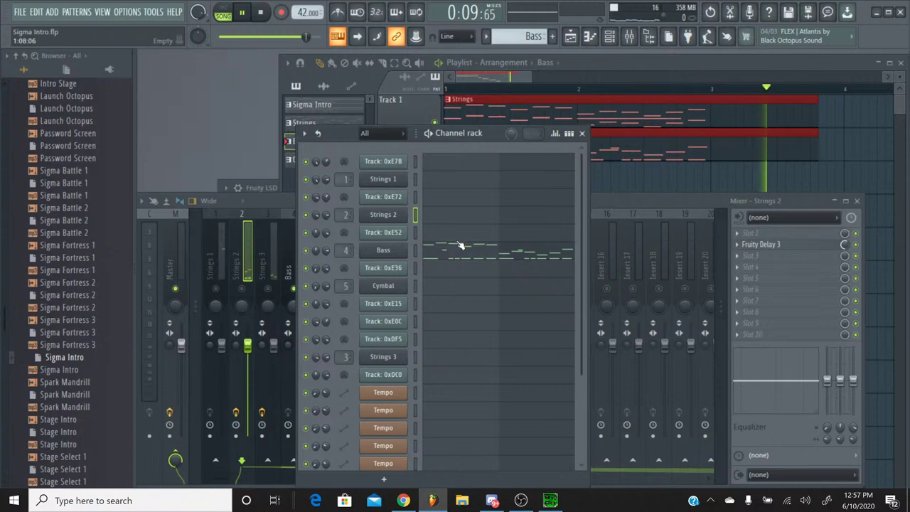
{"action": "left_click", "coordinate": [474, 215]}
{"action": "left_click", "coordinate": [303, 229]}
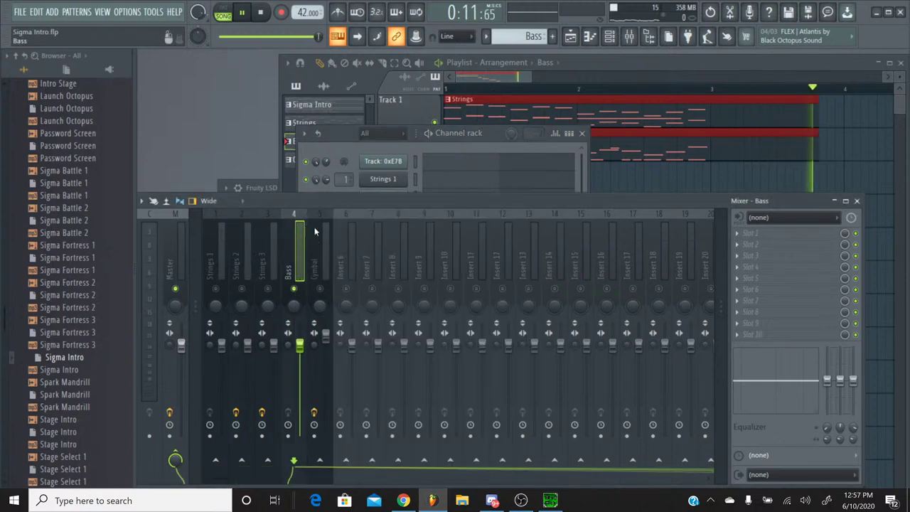
Step: Insert Fruity Parametric EQ 2 in slot 3 of the Bass mixer track and slightly boost band 2 in the bass range
{"action": "scroll", "coordinate": [301, 346], "scroll_direction": "up", "scroll_amount": 2}
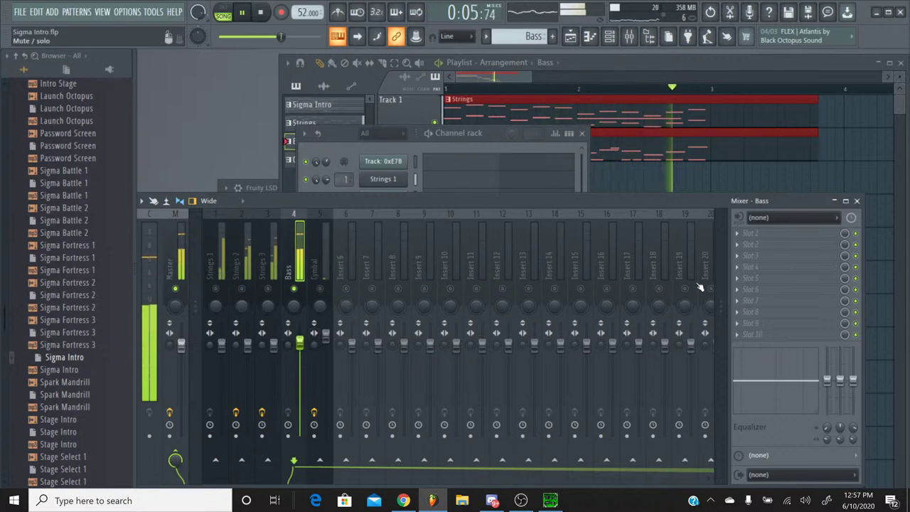
{"action": "left_click", "coordinate": [754, 255]}
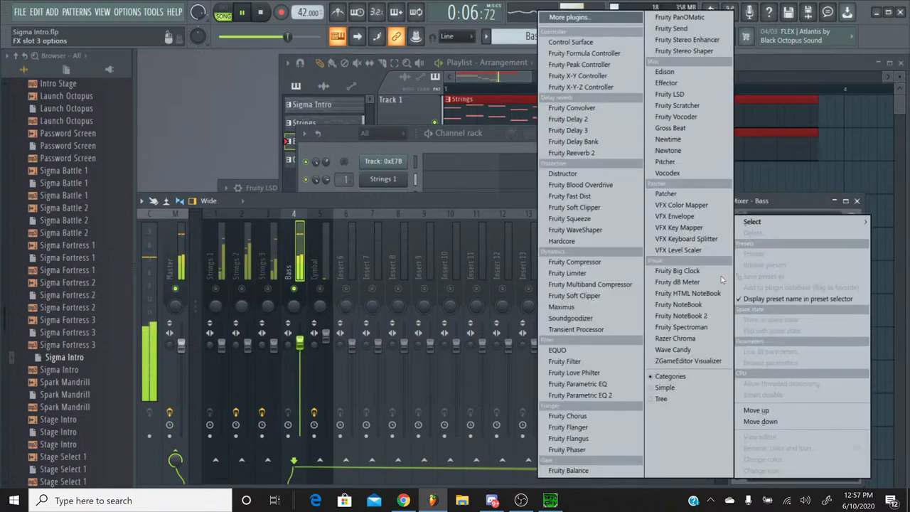
{"action": "left_click", "coordinate": [580, 396]}
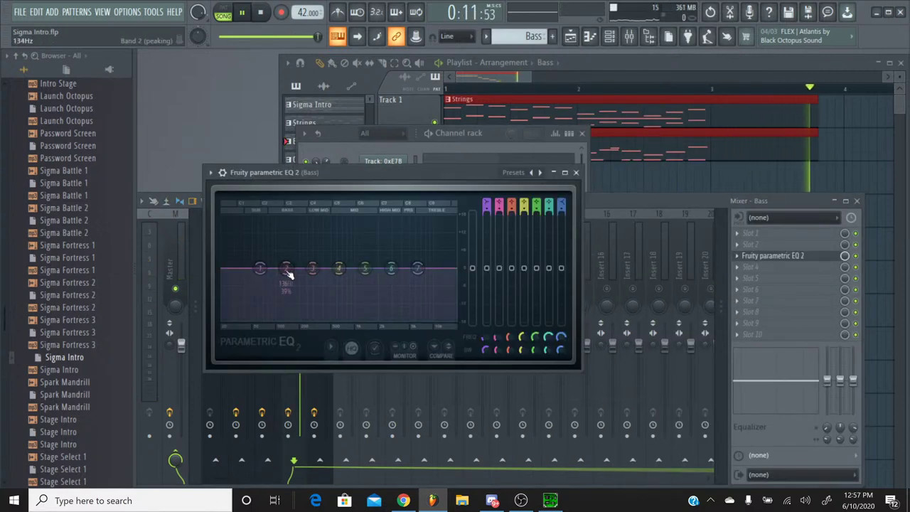
{"action": "left_click_drag", "start_coordinate": [288, 273], "coordinate": [286, 261]}
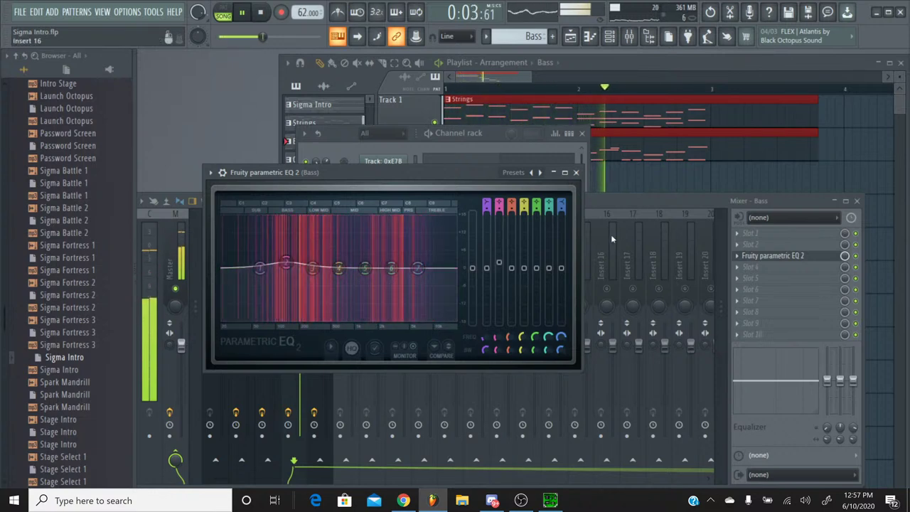
{"action": "left_click", "coordinate": [576, 172]}
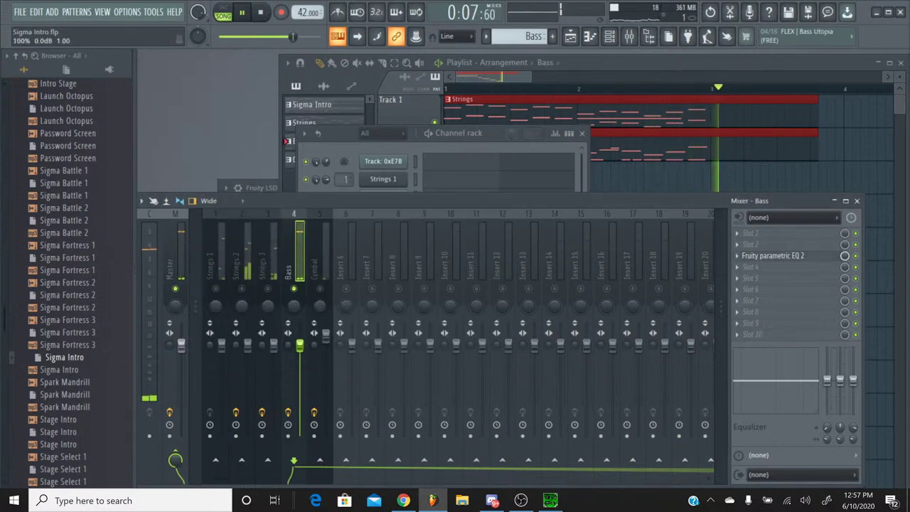
Step: Unsolo the Bass mixer track and lower the Bass instrument's Stereo Chorus 1 dry/wet to 34
{"action": "right_click", "coordinate": [297, 290]}
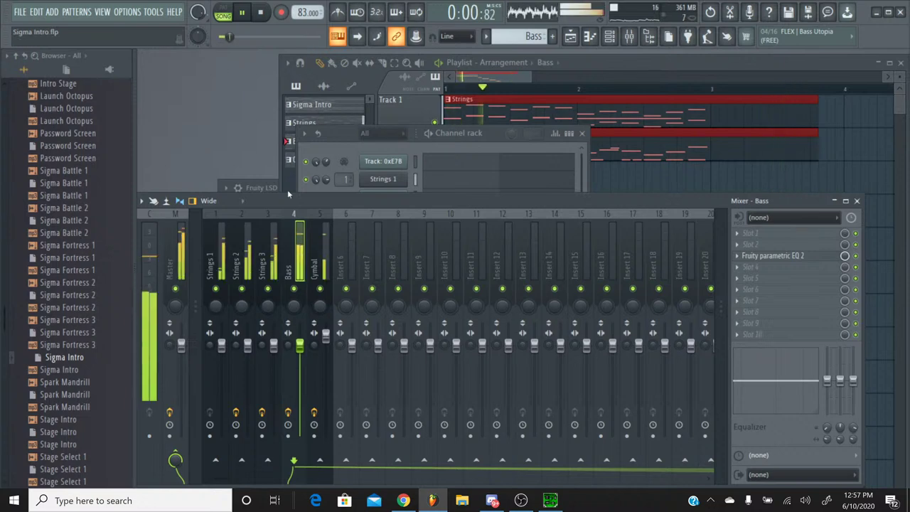
{"action": "key", "text": "F6"}
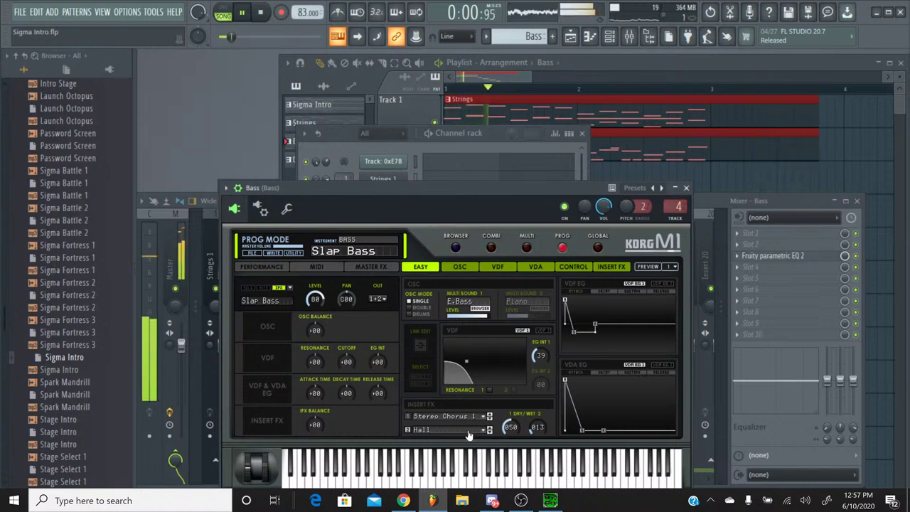
{"action": "left_click_drag", "start_coordinate": [509, 432], "coordinate": [504, 442]}
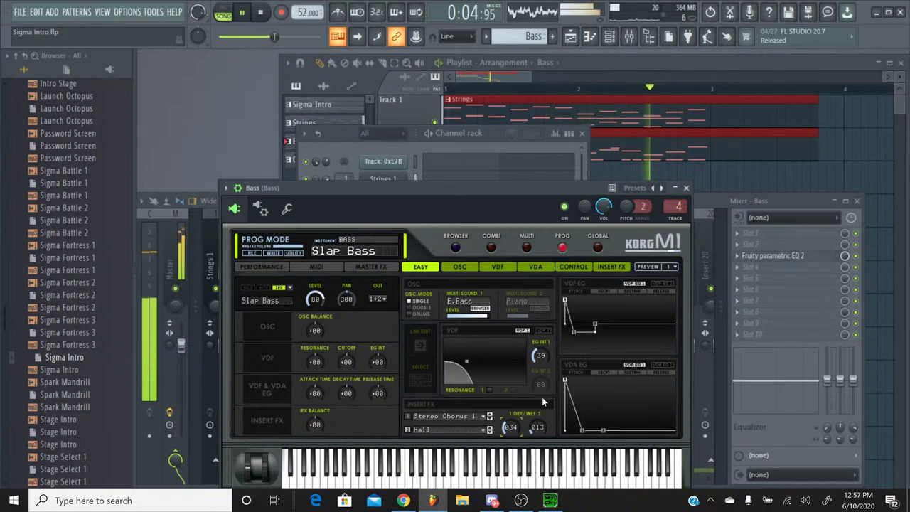
{"action": "left_click", "coordinate": [686, 188]}
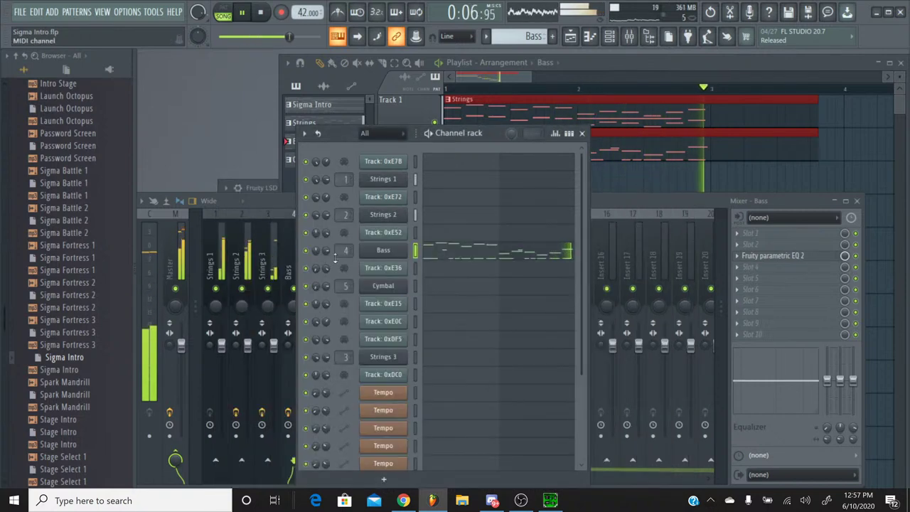
Step: Lower the Bass mixer track's volume to -0.8 dB and stop playback
{"action": "left_click", "coordinate": [275, 198]}
{"action": "left_click_drag", "start_coordinate": [301, 347], "coordinate": [301, 351]}
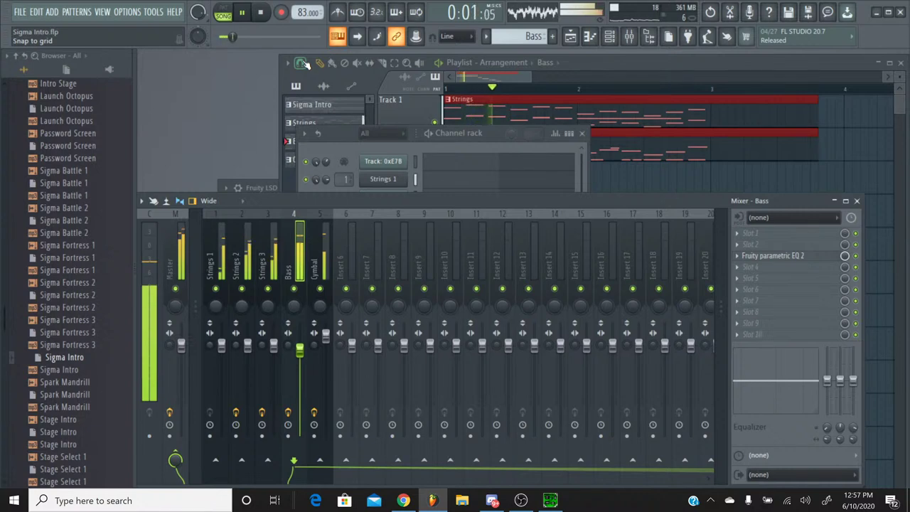
{"action": "left_click_drag", "start_coordinate": [299, 349], "coordinate": [300, 346]}
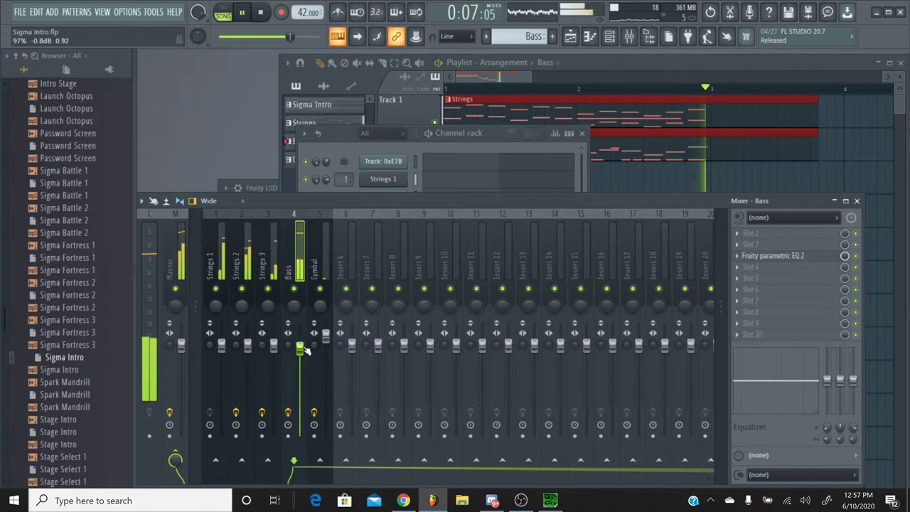
{"action": "left_click", "coordinate": [262, 13]}
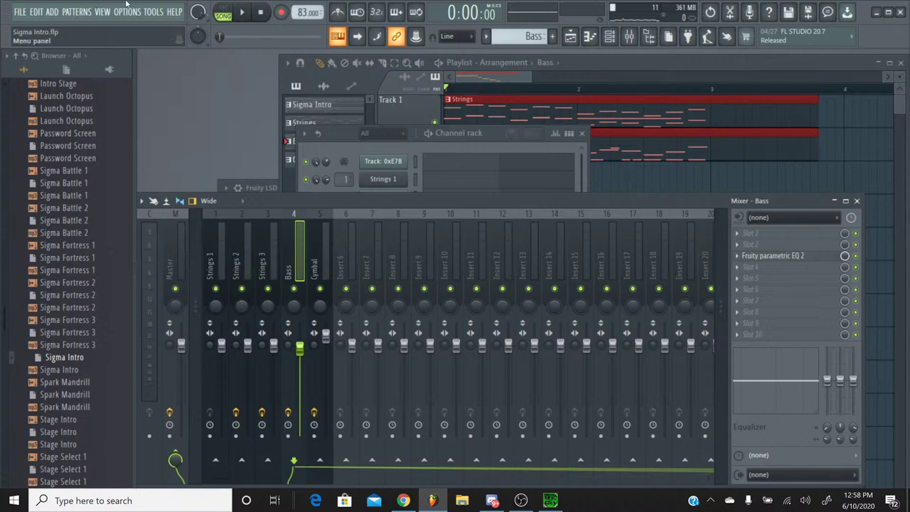
Step: Save the Sigma Intro project and open the Sigma Battle 2 project from the browser, dismissing the missing-plugin notice
{"action": "left_click", "coordinate": [18, 13]}
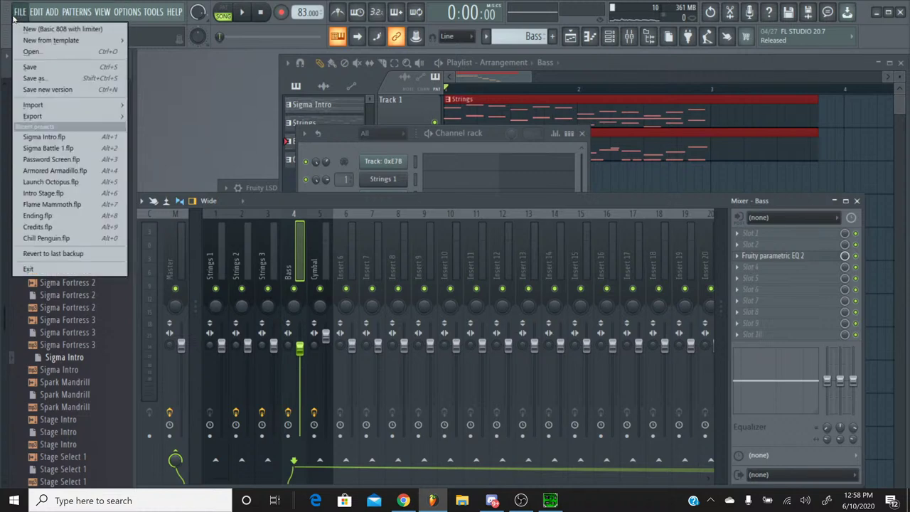
{"action": "left_click", "coordinate": [44, 66]}
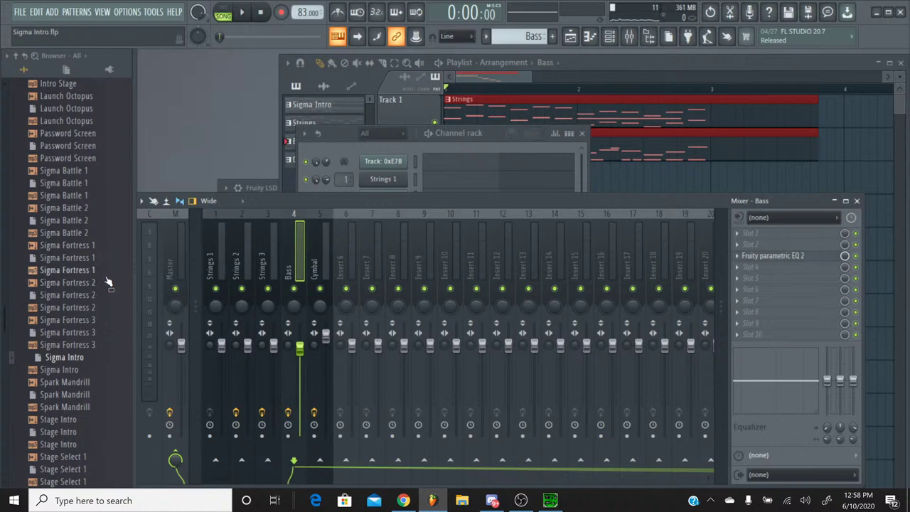
{"action": "right_click", "coordinate": [84, 223]}
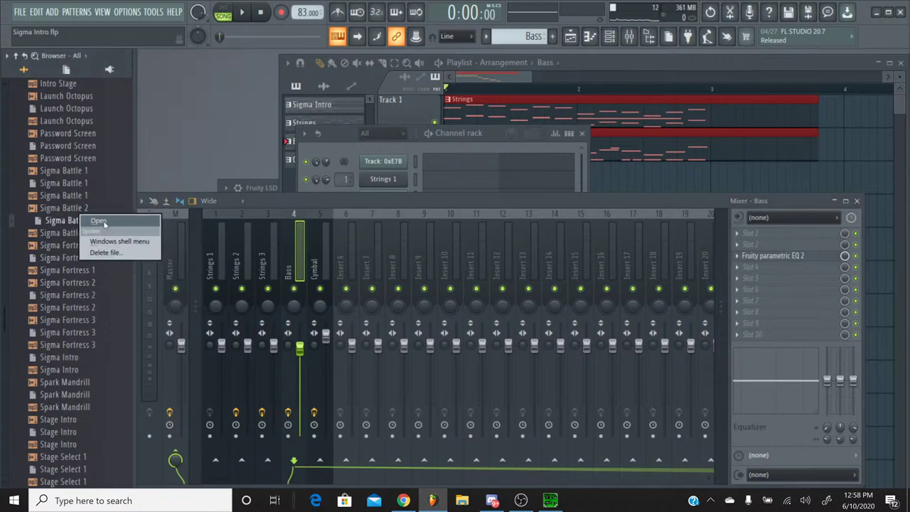
{"action": "left_click", "coordinate": [98, 221]}
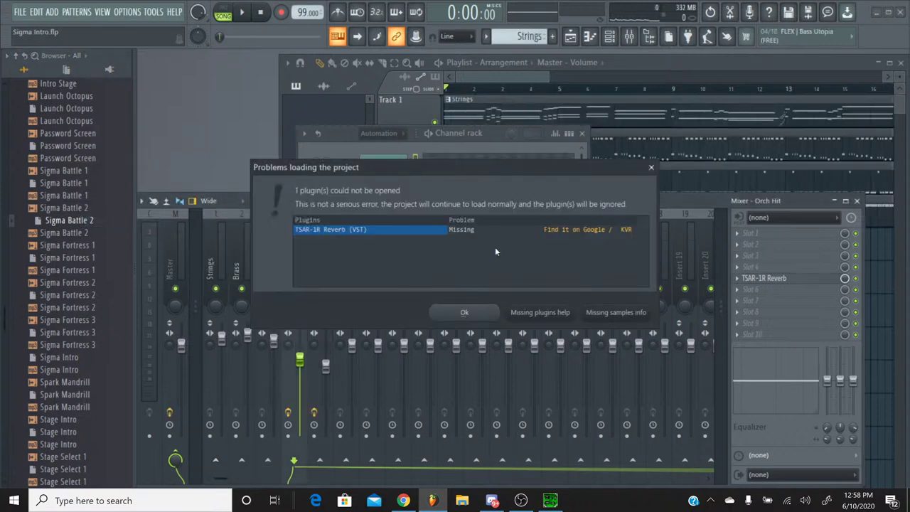
{"action": "left_click", "coordinate": [464, 312]}
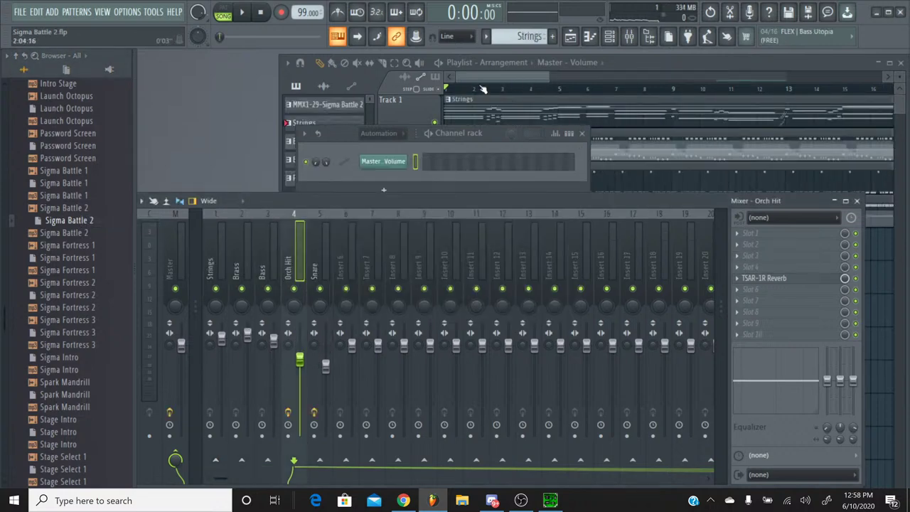
Step: Play the Sigma Battle 2 song with the channel rack and mixer in view
{"action": "left_click", "coordinate": [482, 84]}
{"action": "left_click", "coordinate": [250, 19]}
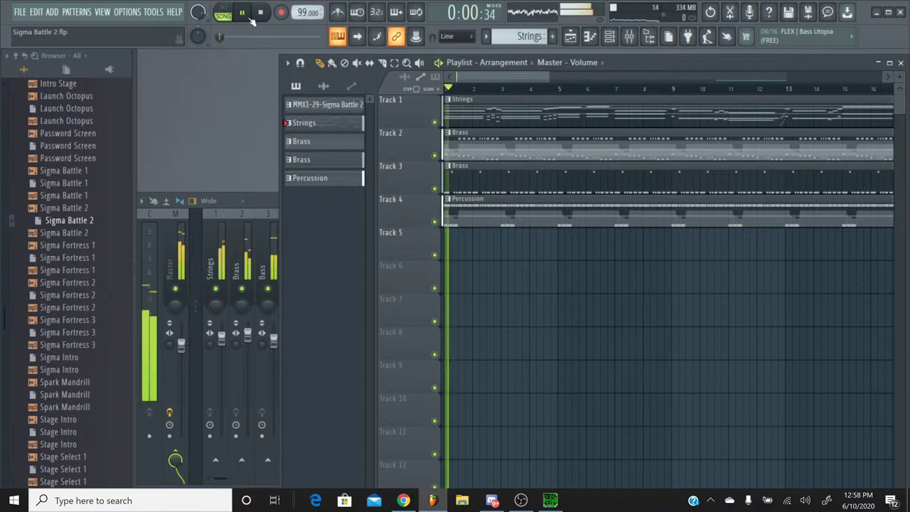
{"action": "left_click", "coordinate": [609, 37]}
{"action": "left_click", "coordinate": [628, 37]}
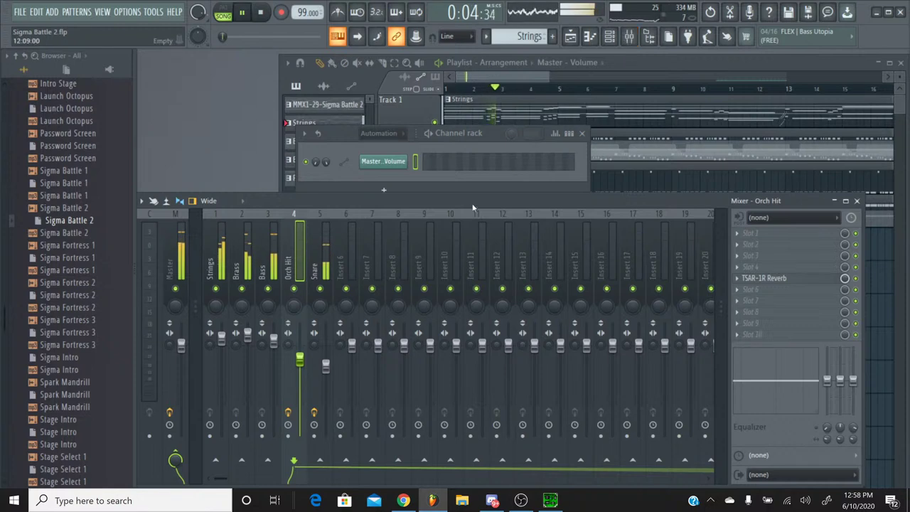
Step: Switch to the Strings pattern, then solo the Strings mixer track and set its volume to 0.0 dB
{"action": "left_click", "coordinate": [486, 37]}
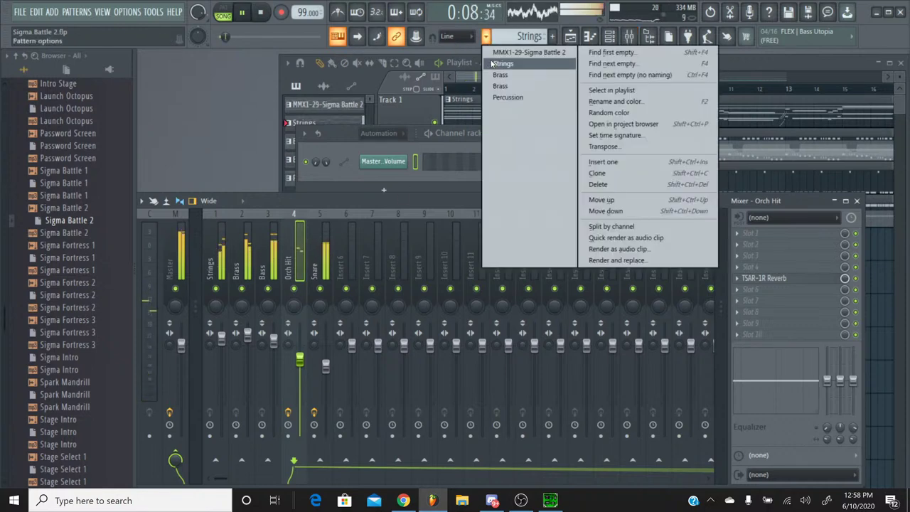
{"action": "left_click", "coordinate": [503, 64]}
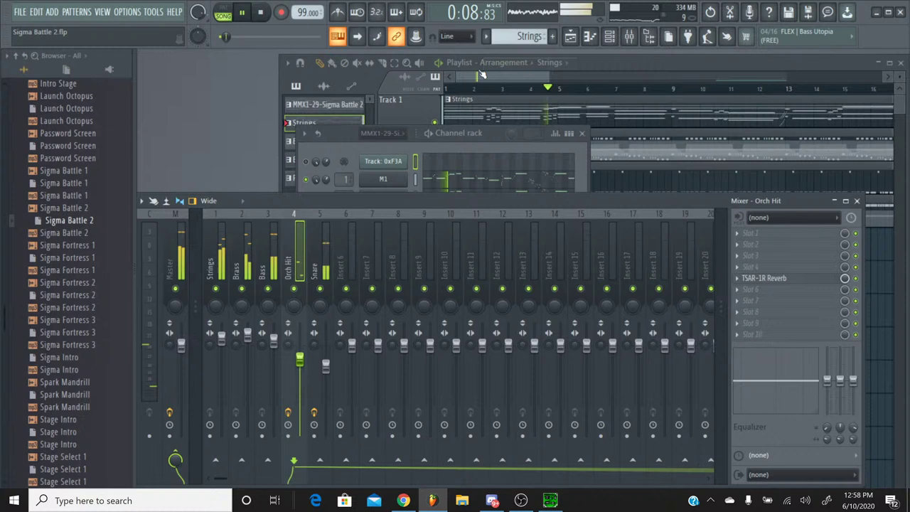
{"action": "right_click", "coordinate": [216, 288]}
{"action": "left_click", "coordinate": [220, 317]}
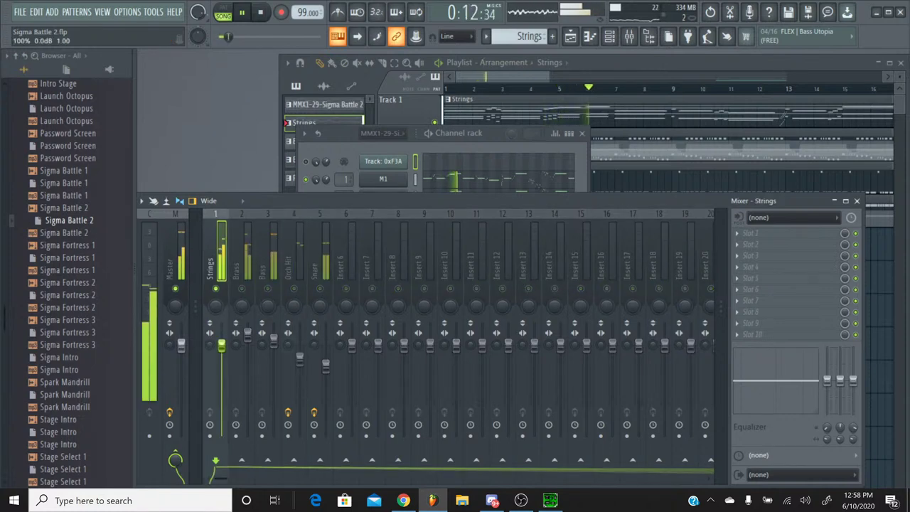
Step: Hide the mixer to check the channel rack, stop playback and switch to the MMX1-29-Sigma Battle 2 pattern
{"action": "left_click", "coordinate": [629, 36]}
{"action": "left_click", "coordinate": [629, 35]}
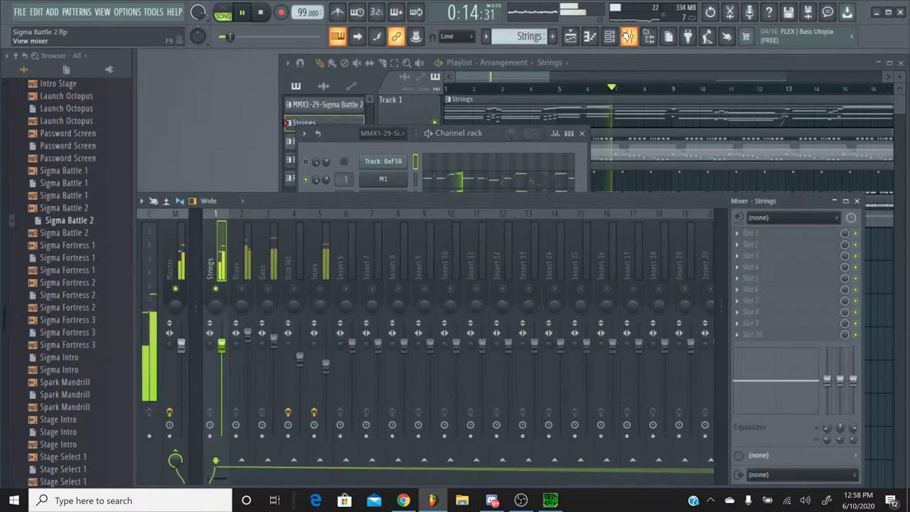
{"action": "left_click", "coordinate": [628, 36]}
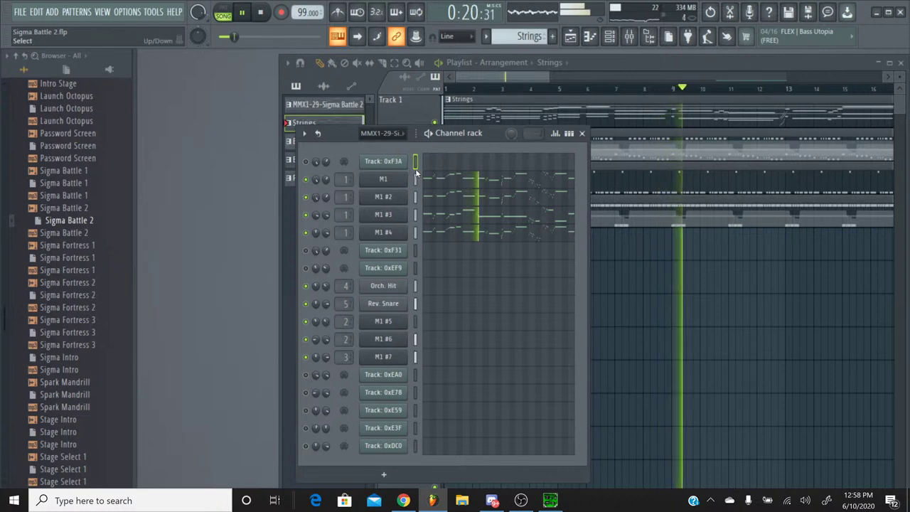
{"action": "left_click", "coordinate": [266, 14]}
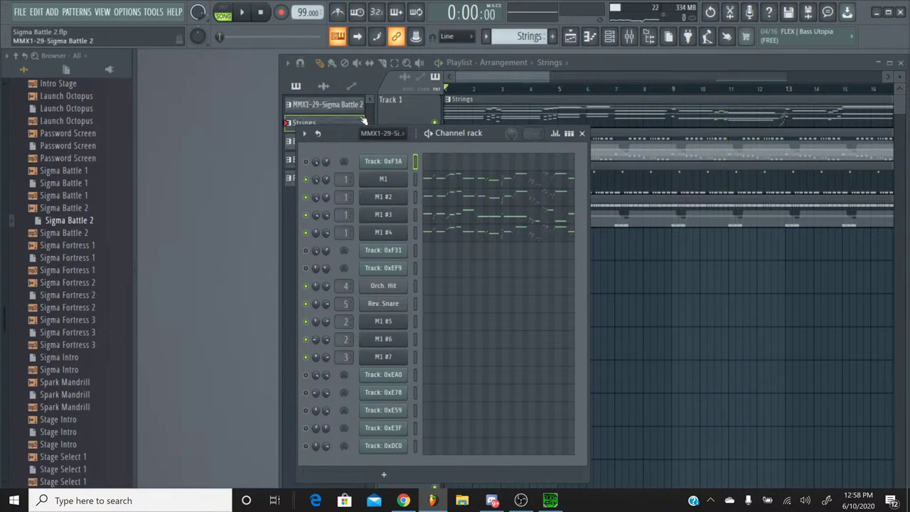
{"action": "left_click", "coordinate": [486, 37]}
{"action": "left_click", "coordinate": [491, 52]}
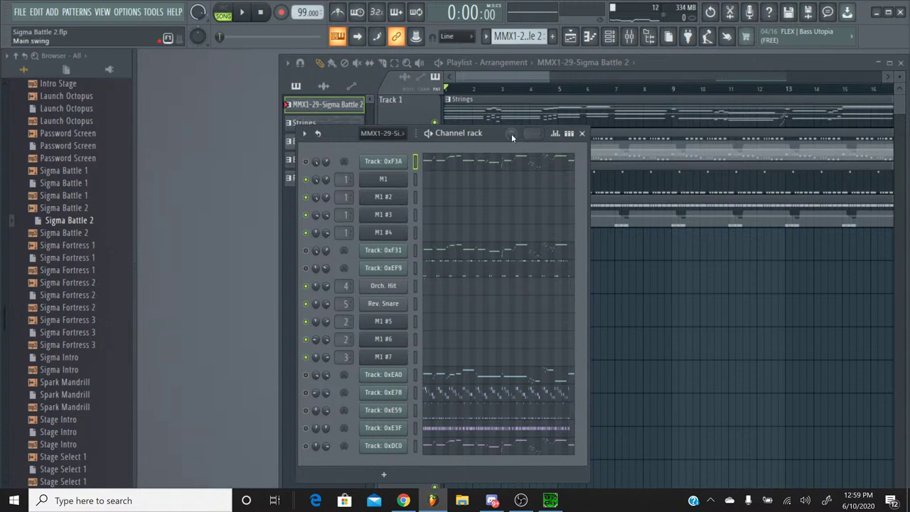
Step: Hide the channel rack and delete all Strings, Brass and Percussion clips from the playlist, including the second copies starting at bar 23
{"action": "key", "text": "F6"}
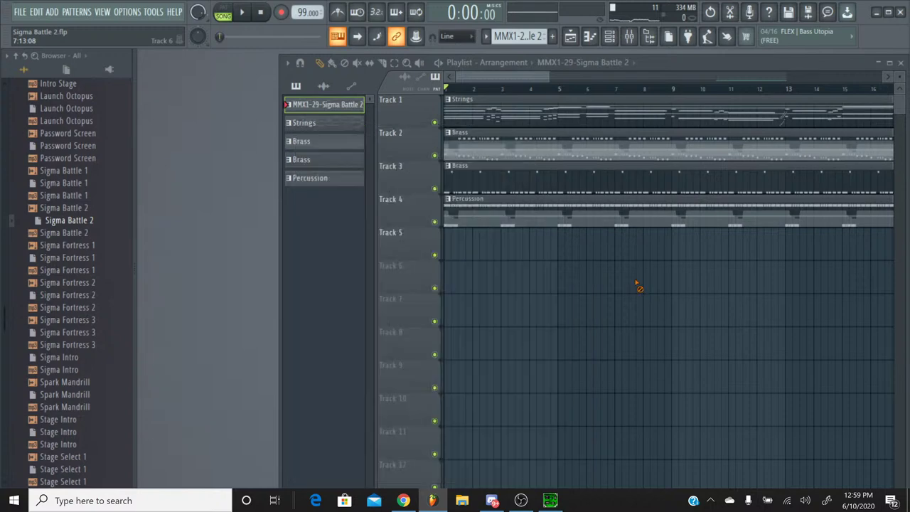
{"action": "key", "text": "ctrl+z"}
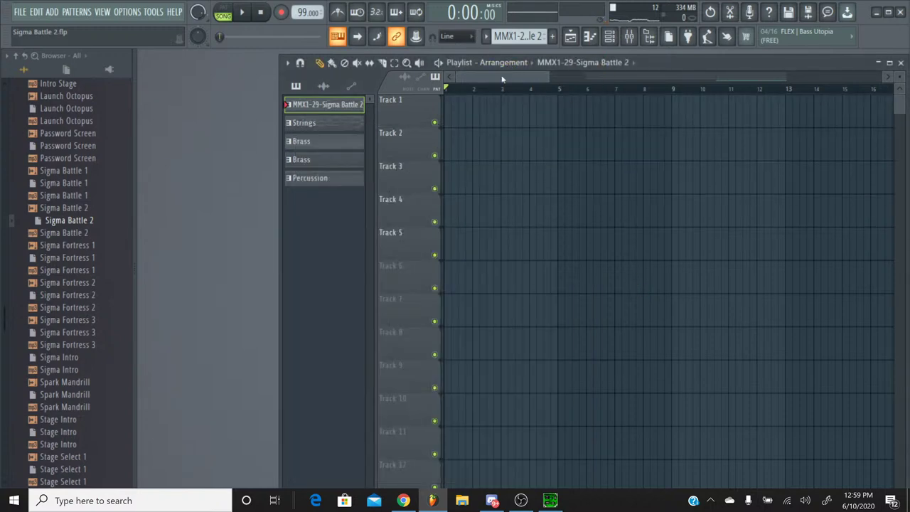
{"action": "left_click_drag", "start_coordinate": [501, 79], "coordinate": [616, 84]}
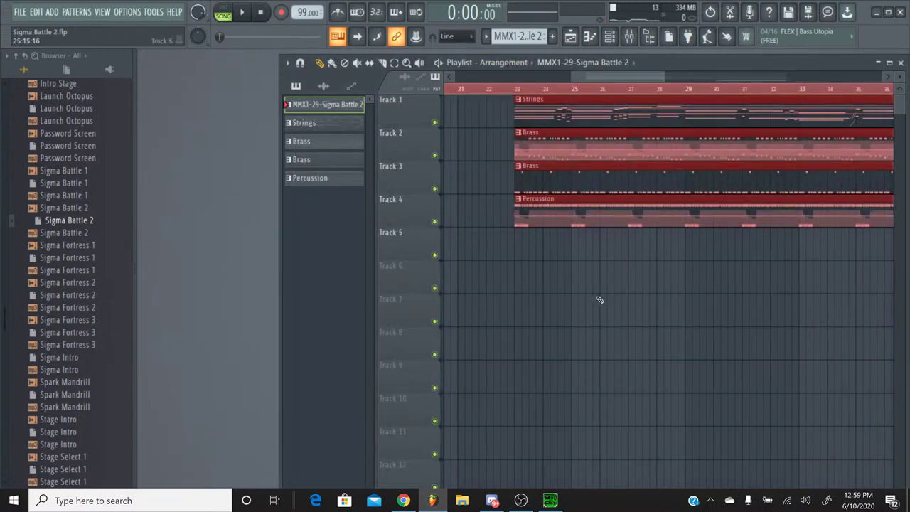
{"action": "key", "text": "ctrl+z"}
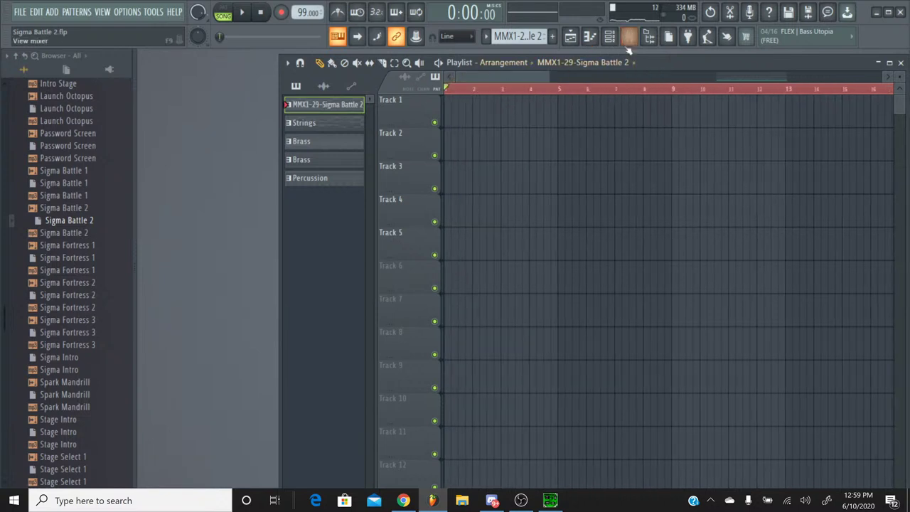
Step: Unsolo the Strings mixer track and reset the Strings, Brass, Bass, Orch Hit and Snare mixer tracks to default
{"action": "left_click", "coordinate": [628, 41]}
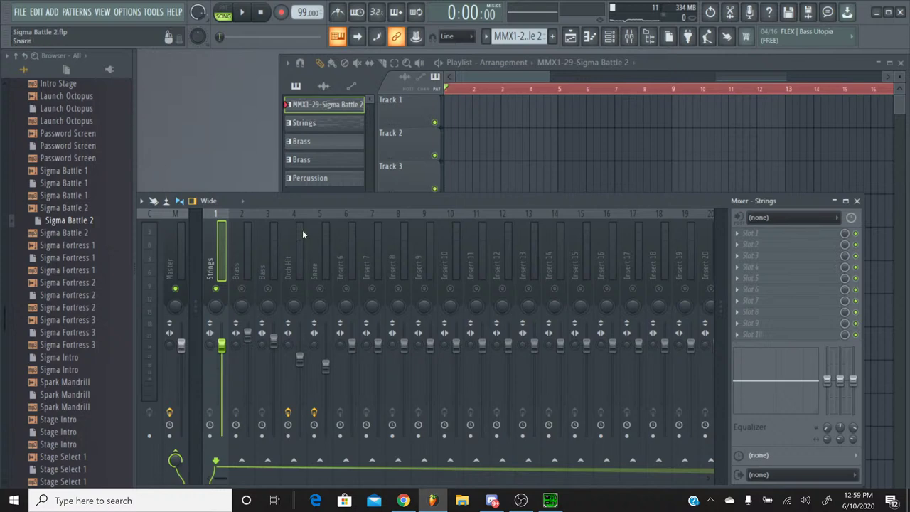
{"action": "right_click", "coordinate": [215, 290]}
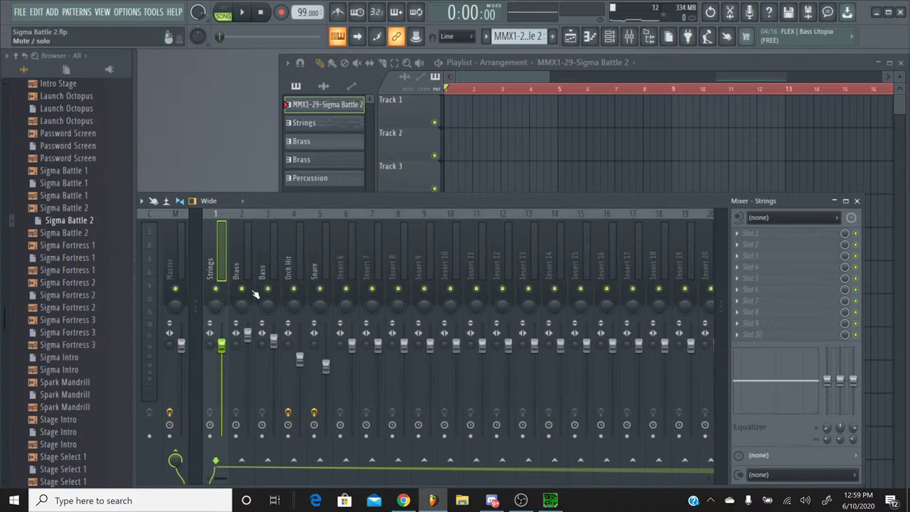
{"action": "left_click", "coordinate": [327, 214]}
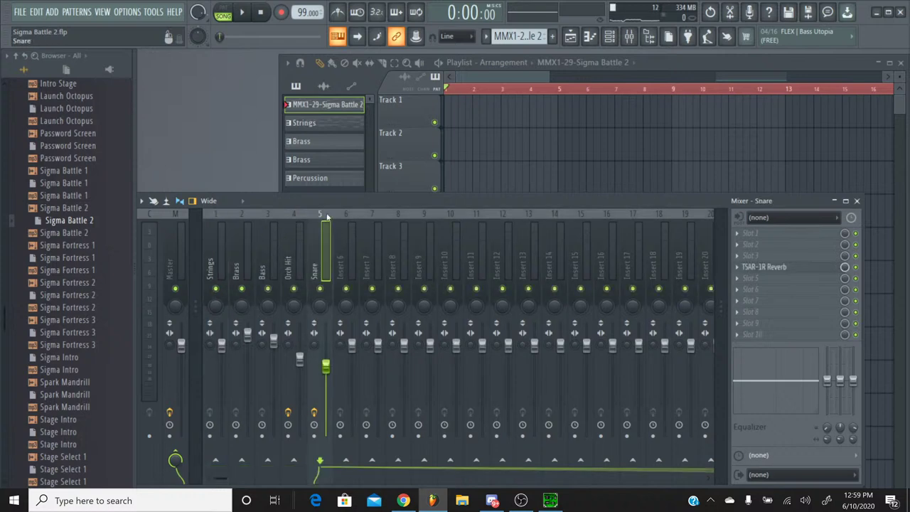
{"action": "left_click", "coordinate": [239, 235], "text": "ctrl"}
{"action": "left_click", "coordinate": [213, 235], "text": "ctrl"}
{"action": "left_click", "coordinate": [264, 234], "text": "ctrl"}
{"action": "left_click", "coordinate": [288, 226], "text": "ctrl"}
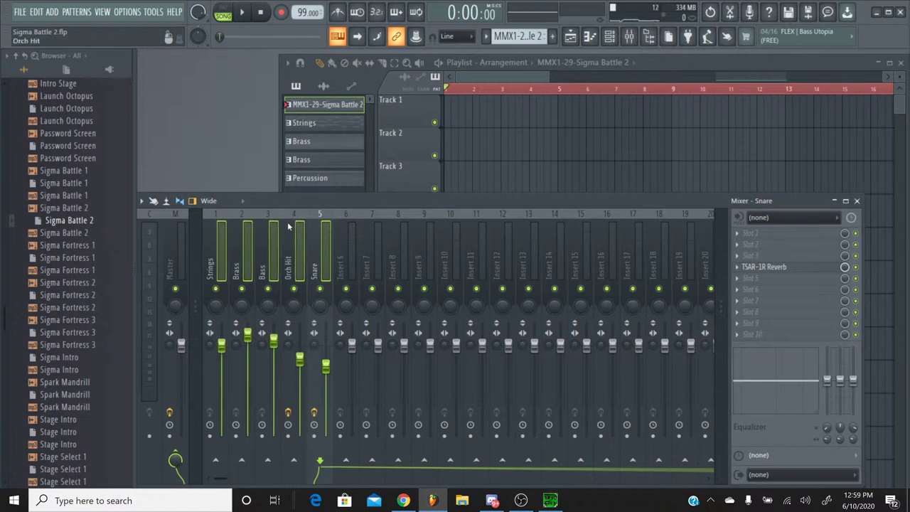
{"action": "right_click", "coordinate": [288, 226]}
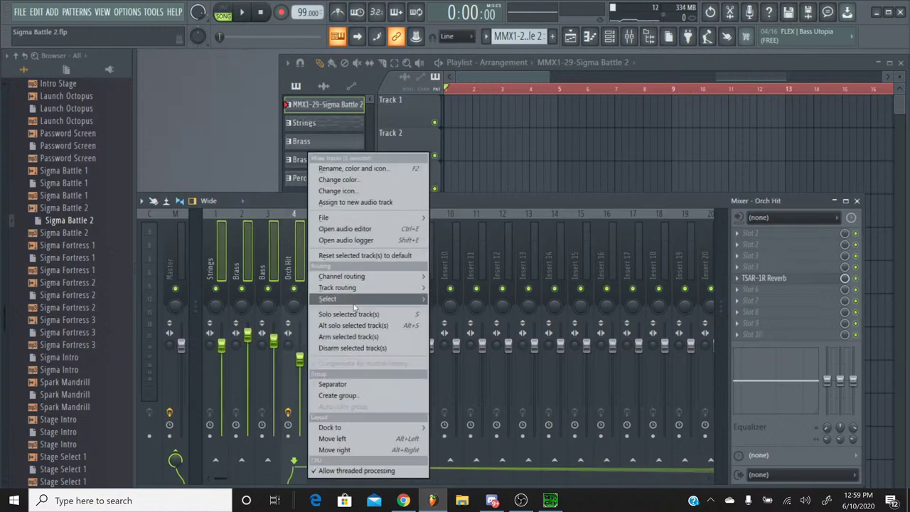
{"action": "left_click", "coordinate": [365, 255]}
{"action": "left_click", "coordinate": [545, 282]}
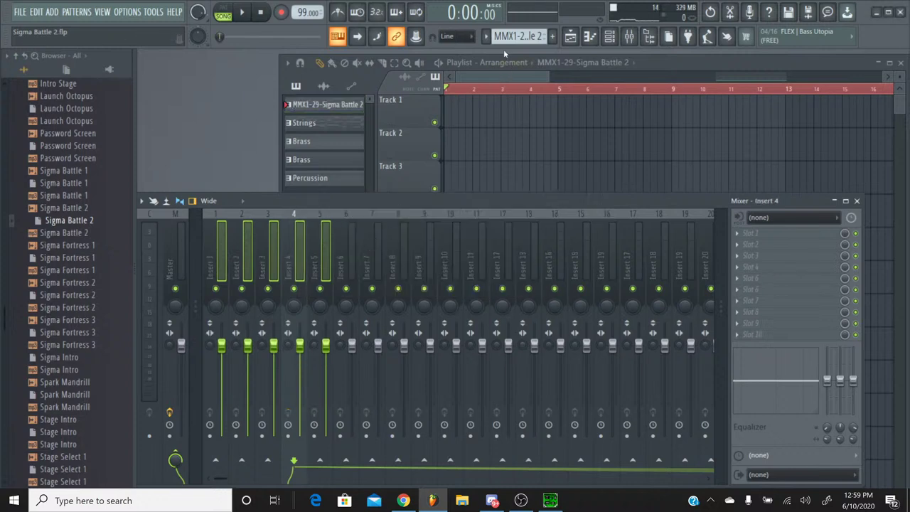
Step: Show the channel rack for the MMX1-29-Sigma Battle 2 pattern and delete the M1 and M1 #2 channels
{"action": "left_click", "coordinate": [485, 39]}
{"action": "left_click", "coordinate": [530, 52]}
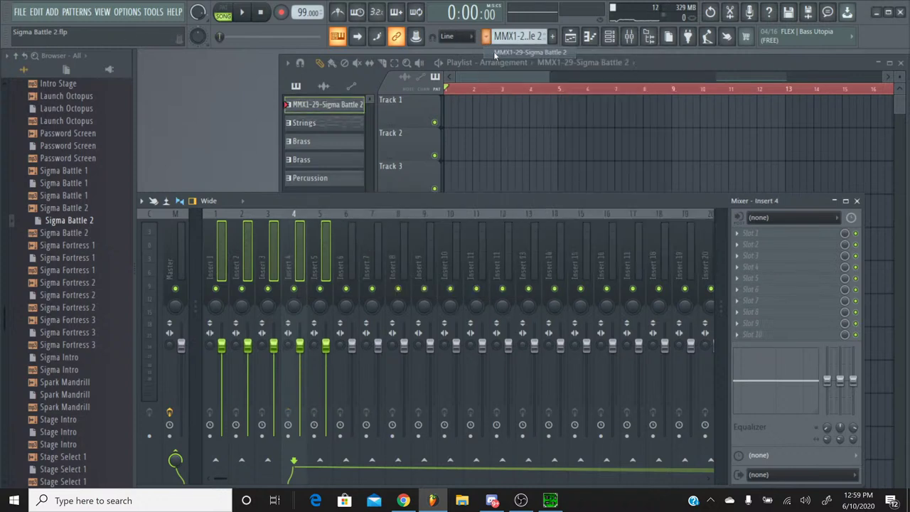
{"action": "left_click", "coordinate": [609, 36]}
{"action": "right_click", "coordinate": [399, 184]}
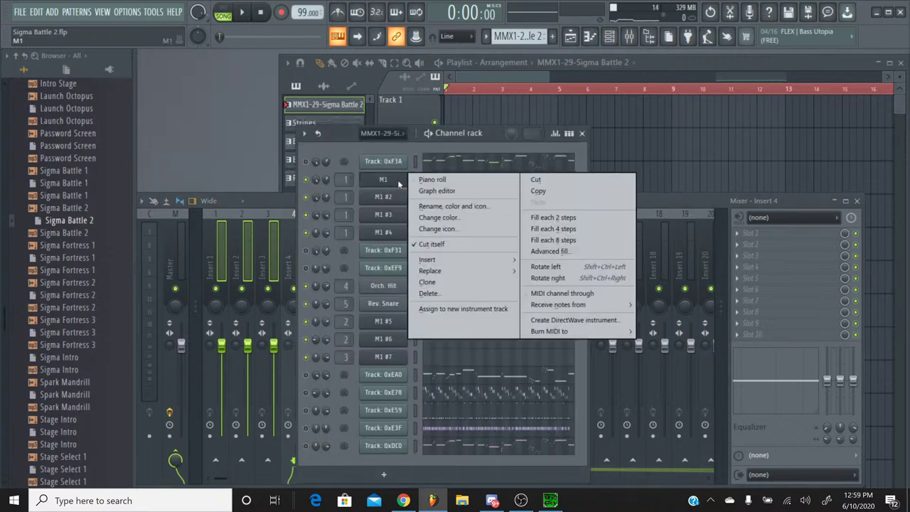
{"action": "left_click", "coordinate": [428, 293]}
{"action": "left_click", "coordinate": [471, 287]}
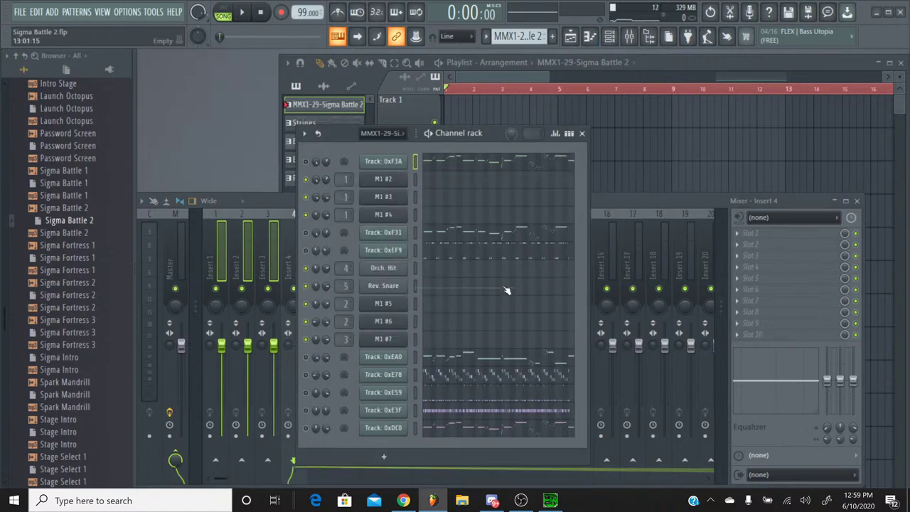
{"action": "right_click", "coordinate": [384, 178]}
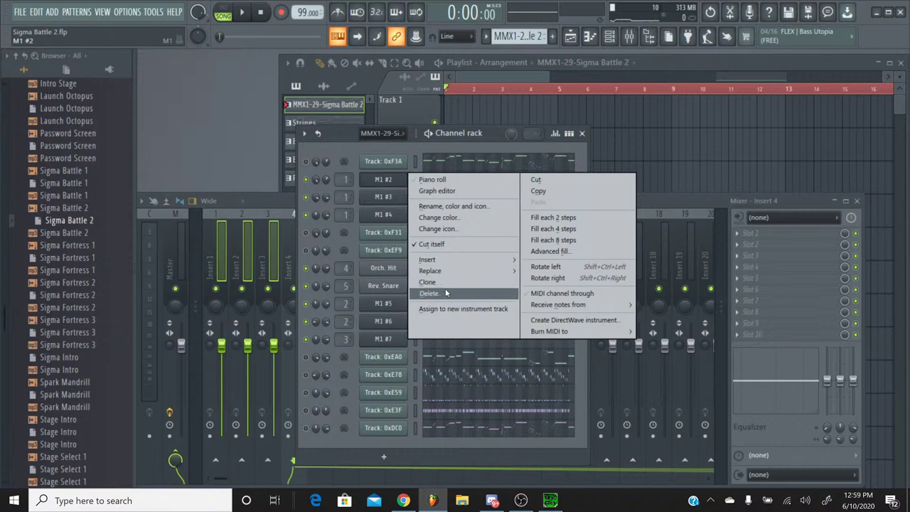
{"action": "left_click", "coordinate": [416, 288]}
{"action": "left_click", "coordinate": [504, 290]}
Step: Delete the M1 #3 and M1 #4 channels from the channel rack
{"action": "right_click", "coordinate": [382, 180]}
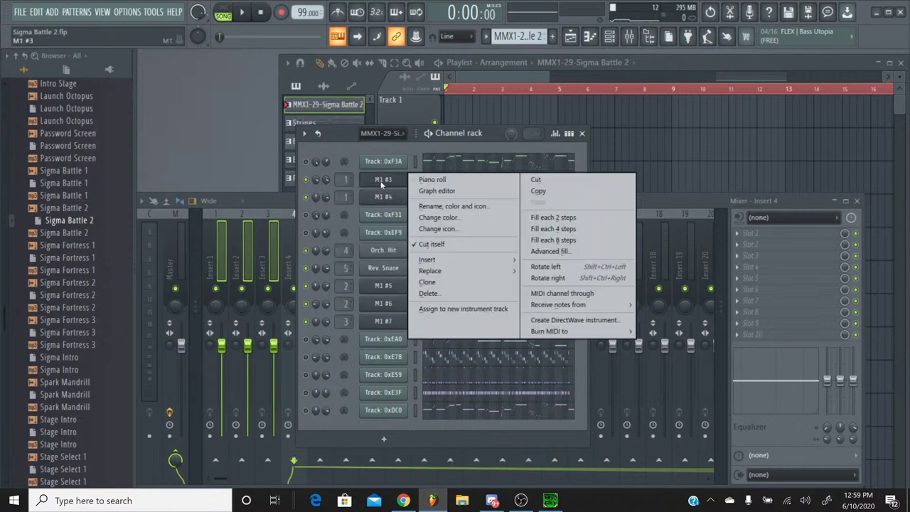
{"action": "left_click", "coordinate": [427, 293]}
{"action": "left_click", "coordinate": [505, 286]}
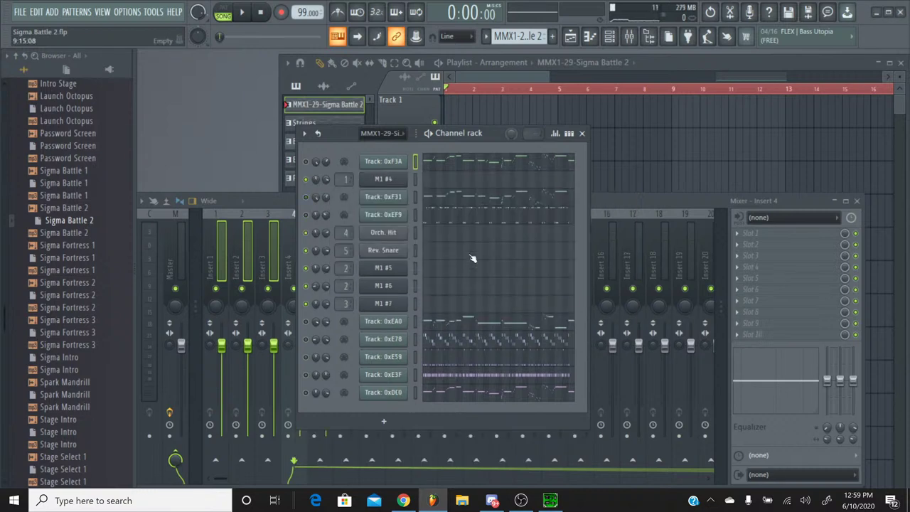
{"action": "right_click", "coordinate": [382, 181]}
{"action": "left_click", "coordinate": [426, 292]}
{"action": "left_click", "coordinate": [507, 287]}
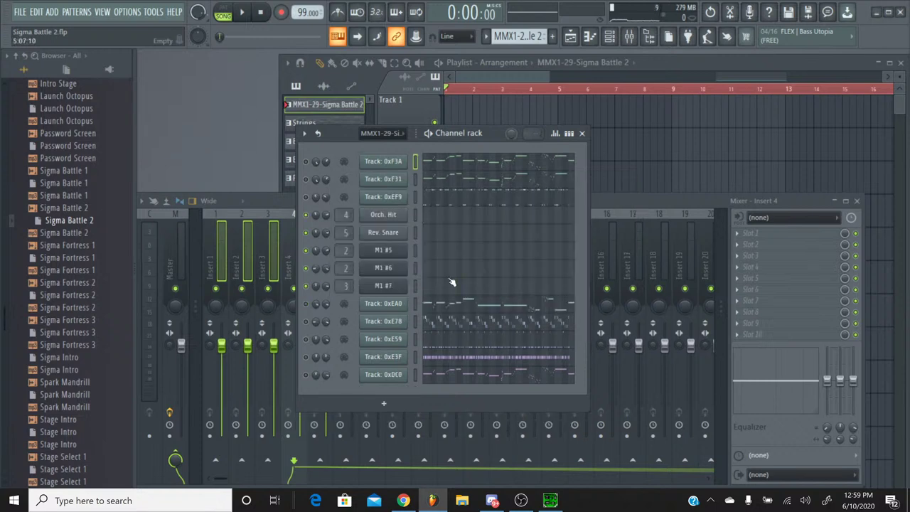
Step: Delete the Orch. Hit and Rev. Snare channels from the channel rack
{"action": "right_click", "coordinate": [380, 222]}
{"action": "left_click", "coordinate": [455, 329]}
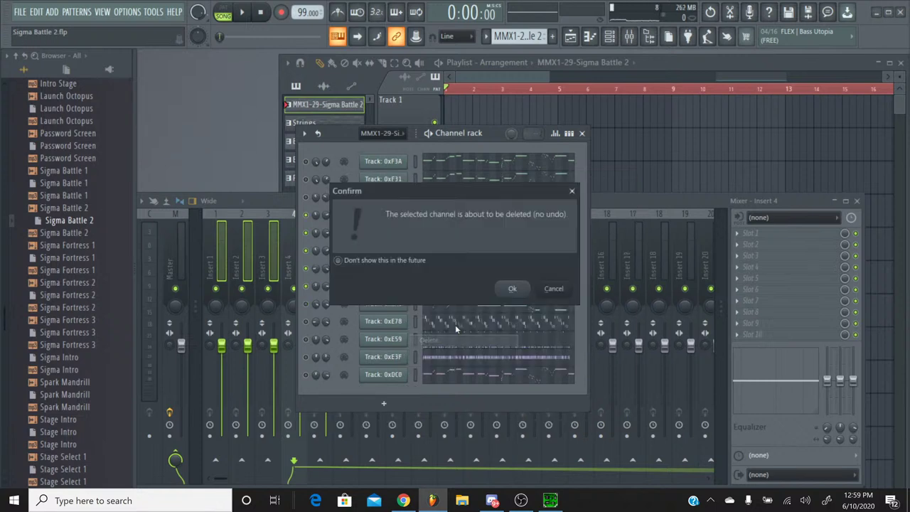
{"action": "left_click", "coordinate": [506, 288]}
{"action": "right_click", "coordinate": [396, 214]}
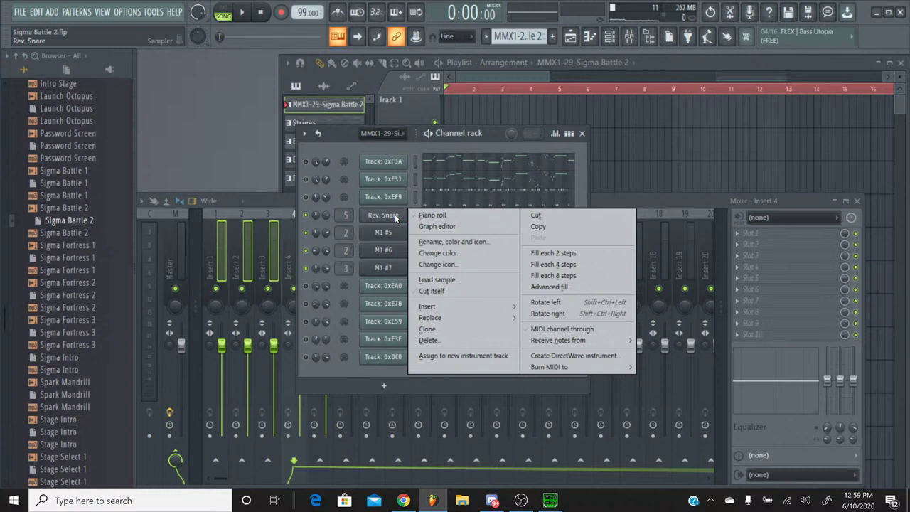
{"action": "left_click", "coordinate": [469, 341]}
{"action": "left_click", "coordinate": [502, 288]}
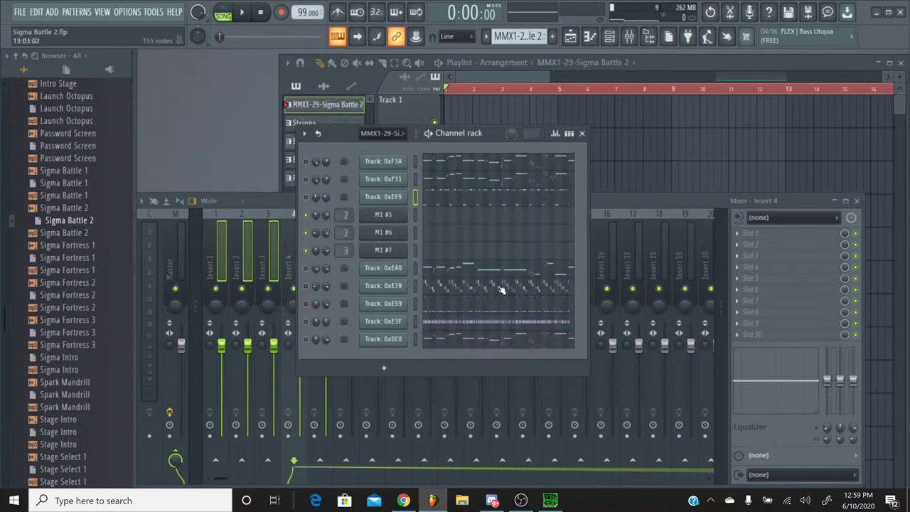
Step: Delete the remaining M1 #5, M1 #6 and M1 #7 channels from the channel rack
{"action": "right_click", "coordinate": [403, 231]}
{"action": "left_click", "coordinate": [455, 331]}
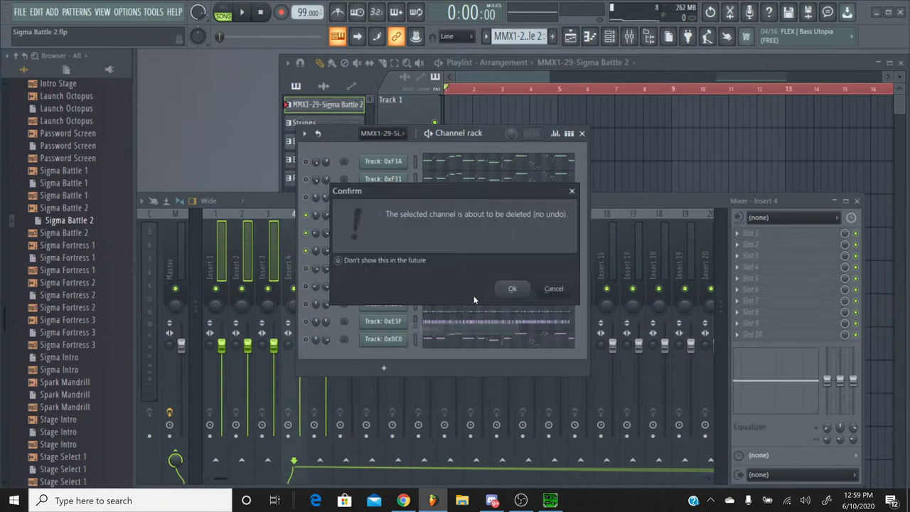
{"action": "left_click", "coordinate": [512, 289]}
{"action": "right_click", "coordinate": [386, 222]}
{"action": "left_click", "coordinate": [433, 331]}
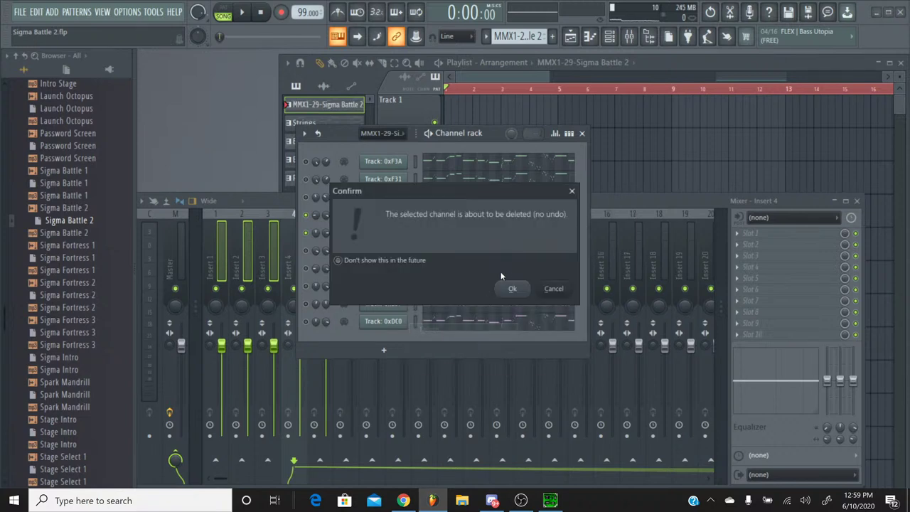
{"action": "left_click", "coordinate": [512, 288]}
{"action": "right_click", "coordinate": [392, 215]}
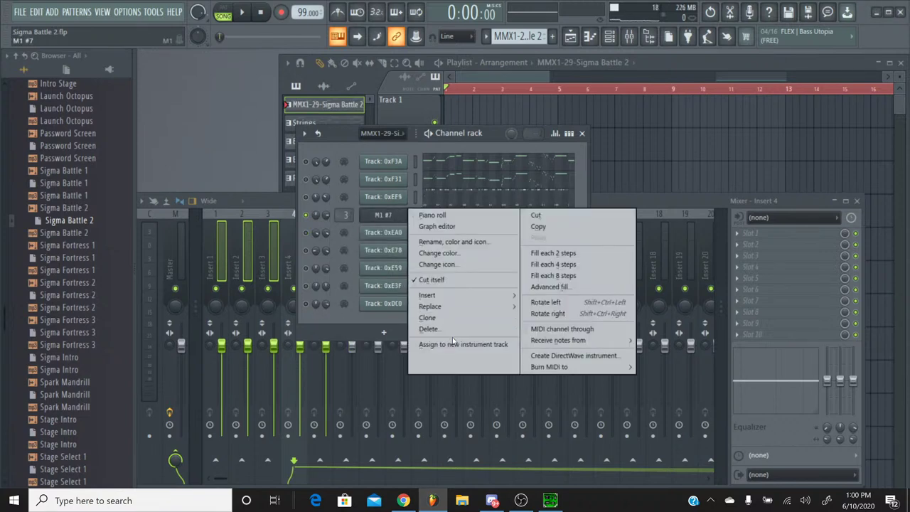
{"action": "left_click", "coordinate": [453, 329]}
{"action": "left_click", "coordinate": [512, 288]}
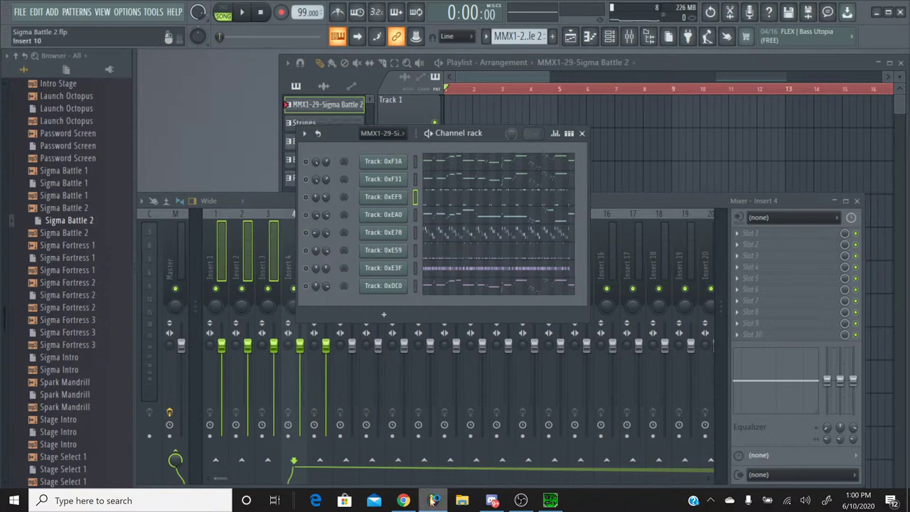
Step: Switch to Chrome to read the live chat in YouTube Studio, and return to FL Studio
{"action": "left_click", "coordinate": [403, 501]}
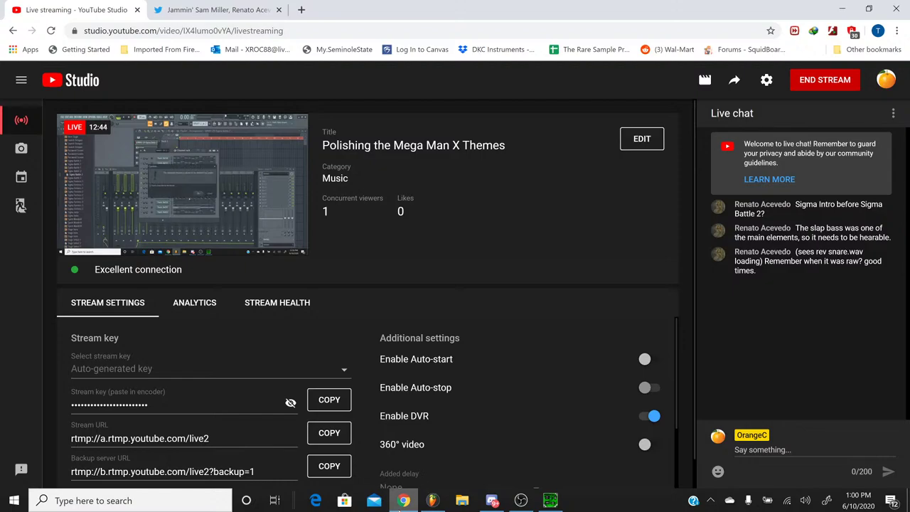
{"action": "left_click", "coordinate": [403, 500]}
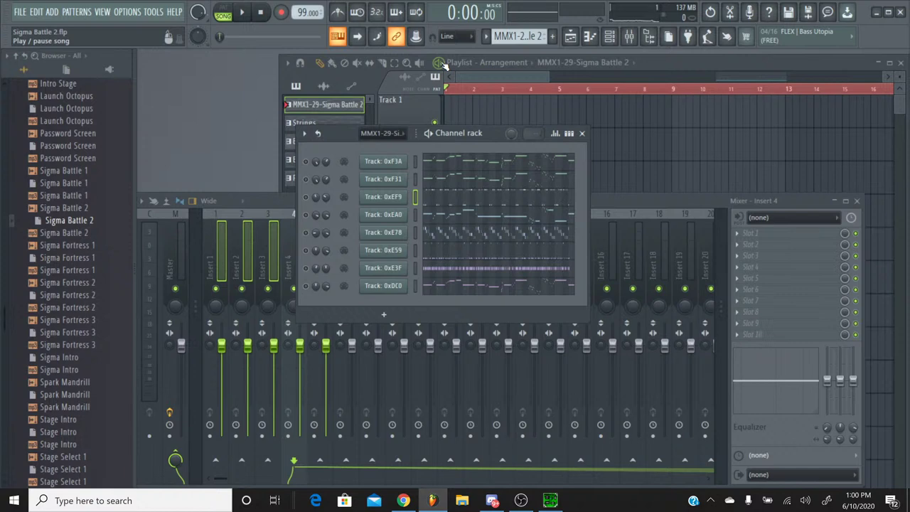
Step: Solo the Track: 0xF3A channel and change playback from song mode to pattern mode
{"action": "right_click", "coordinate": [308, 170]}
{"action": "left_click", "coordinate": [309, 174]}
{"action": "right_click", "coordinate": [308, 174]}
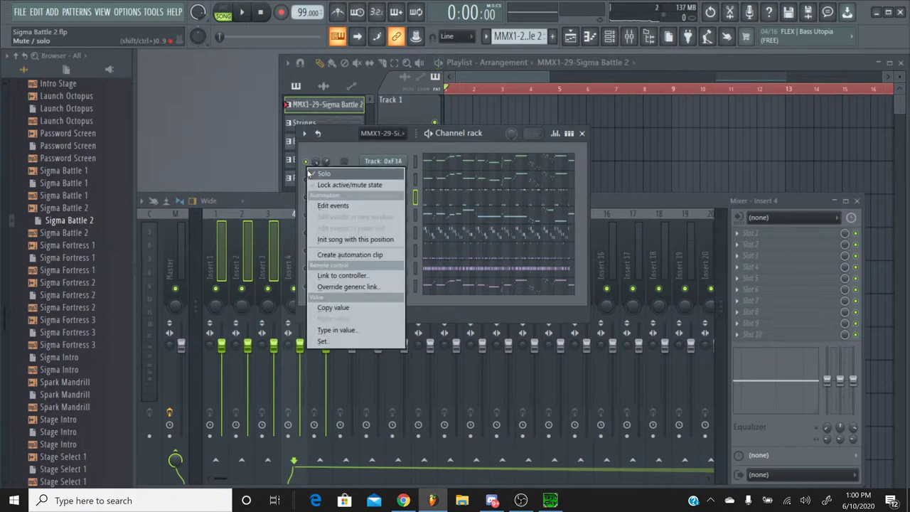
{"action": "left_click", "coordinate": [308, 170]}
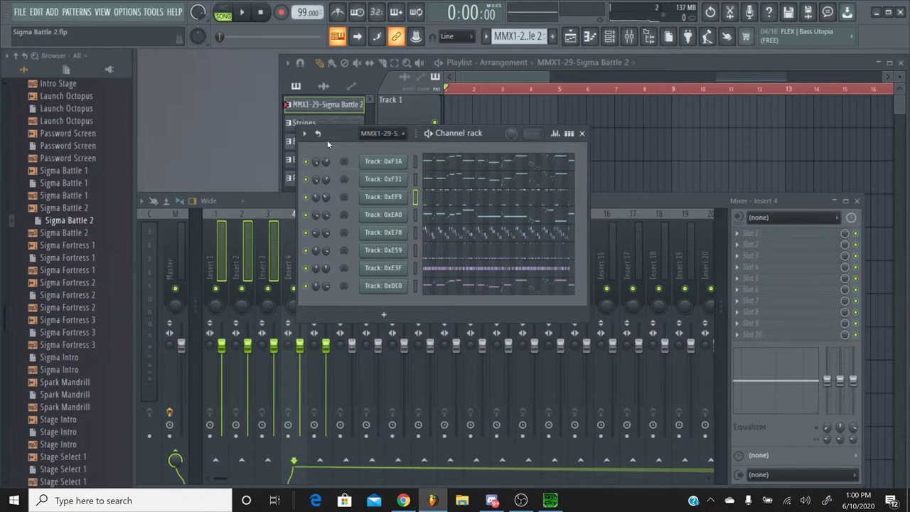
{"action": "right_click", "coordinate": [312, 163]}
{"action": "left_click", "coordinate": [313, 166]}
{"action": "left_click", "coordinate": [222, 9]}
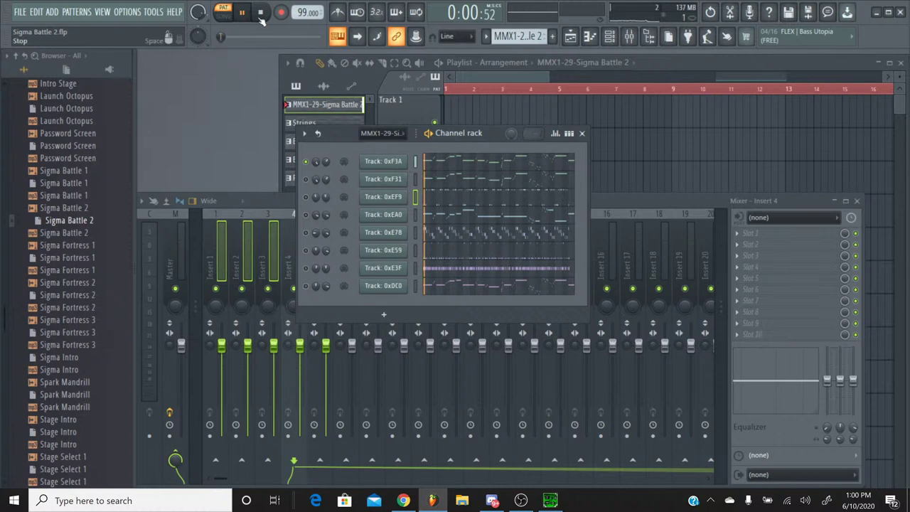
Step: Switch to SPCTool and briefly play 30 Stigma Defeated.spc
{"action": "left_click", "coordinate": [550, 498]}
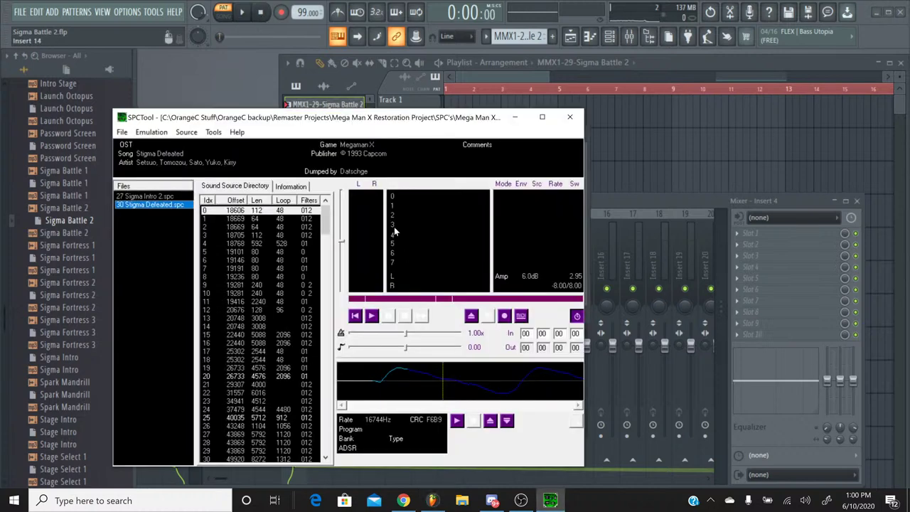
{"action": "left_click", "coordinate": [373, 317]}
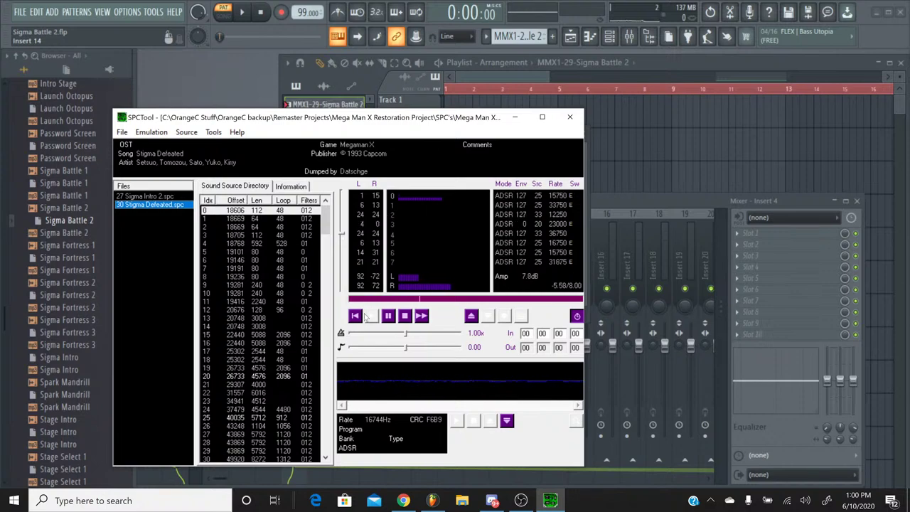
{"action": "left_click", "coordinate": [404, 316]}
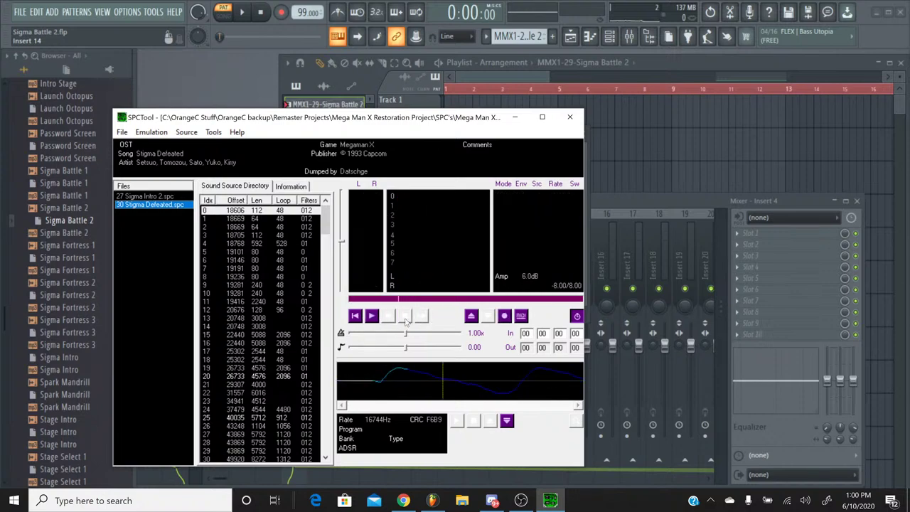
Step: Load 29 Sigma Battle 2.spc from the Mega Man X (EMU).zophar folder and play it
{"action": "left_click", "coordinate": [471, 316]}
{"action": "scroll", "coordinate": [463, 233], "scroll_direction": "down", "scroll_amount": 5}
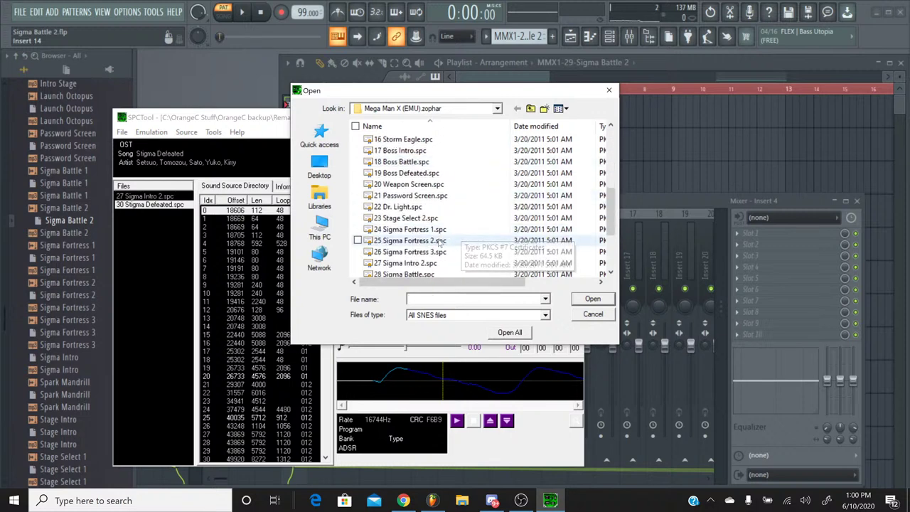
{"action": "scroll", "coordinate": [439, 243], "scroll_direction": "down", "scroll_amount": 1}
{"action": "double_click", "coordinate": [398, 252]}
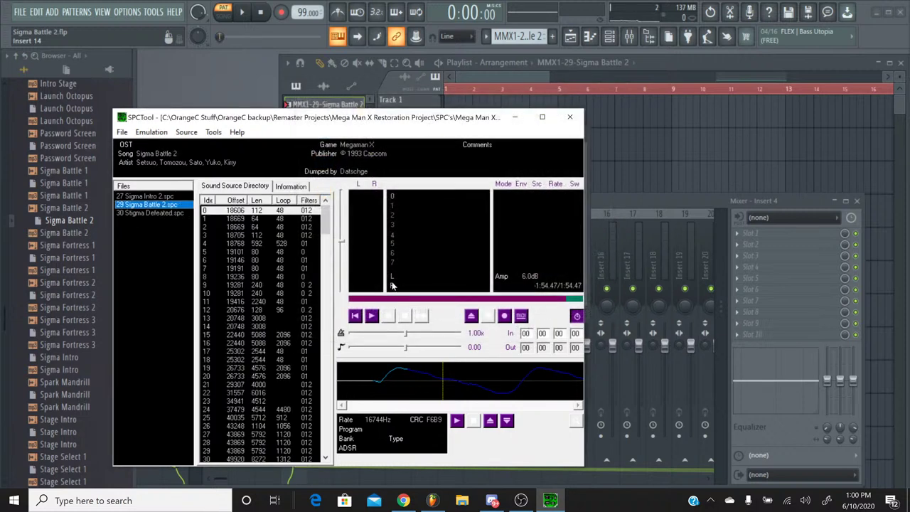
{"action": "left_click", "coordinate": [376, 318]}
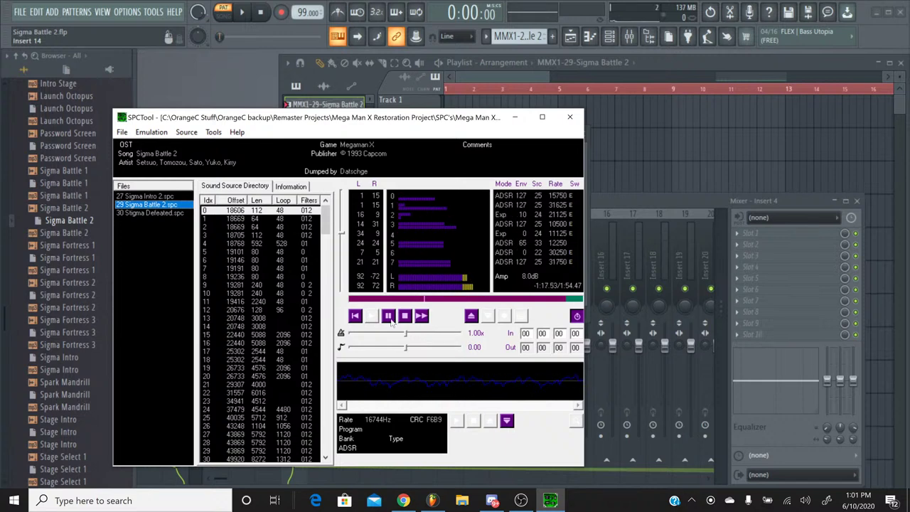
Step: Restart Sigma Battle 2 and listen to voices 2, 3 and 0 in isolation, then return to FL Studio
{"action": "left_click", "coordinate": [355, 317]}
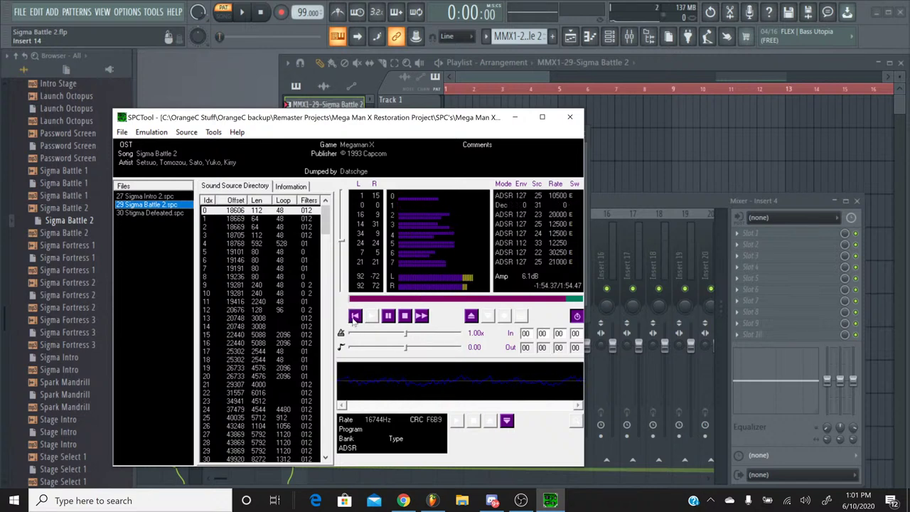
{"action": "right_click", "coordinate": [393, 215]}
{"action": "right_click", "coordinate": [391, 227]}
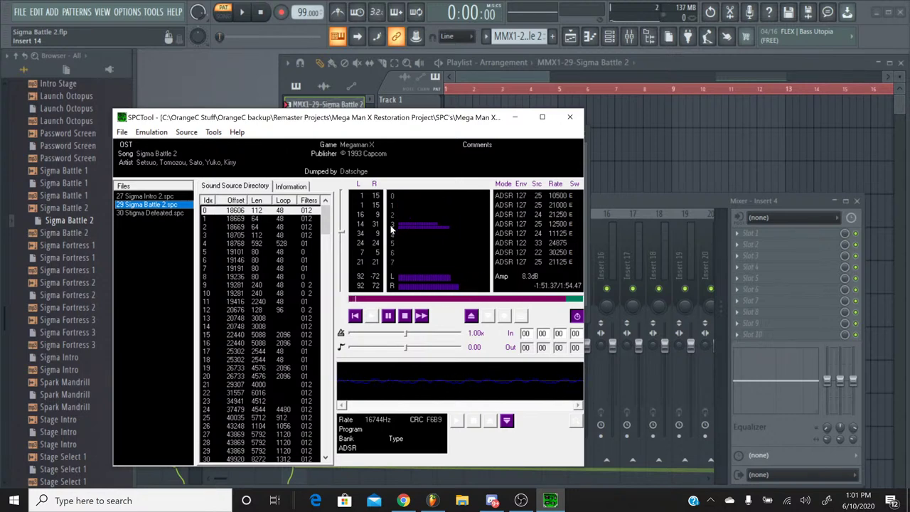
{"action": "right_click", "coordinate": [391, 199]}
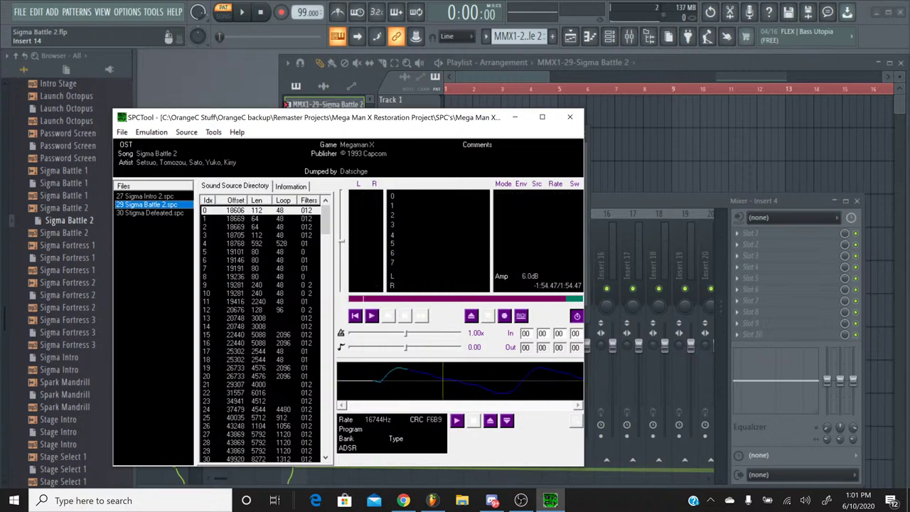
{"action": "left_click", "coordinate": [514, 117]}
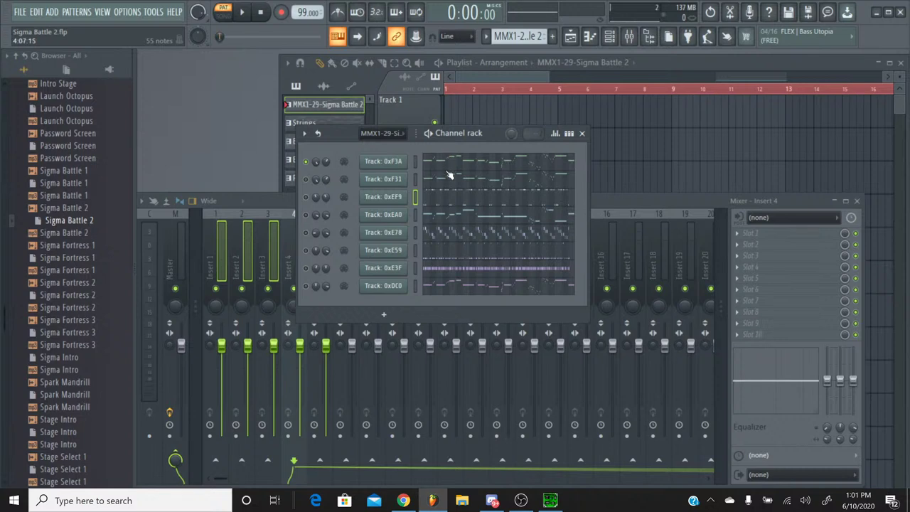
Step: Compare the Track: 0xDC0 notes with playback of 29 Sigma Battle 2.spc in SPCTool, then return to FL Studio
{"action": "left_click", "coordinate": [453, 288]}
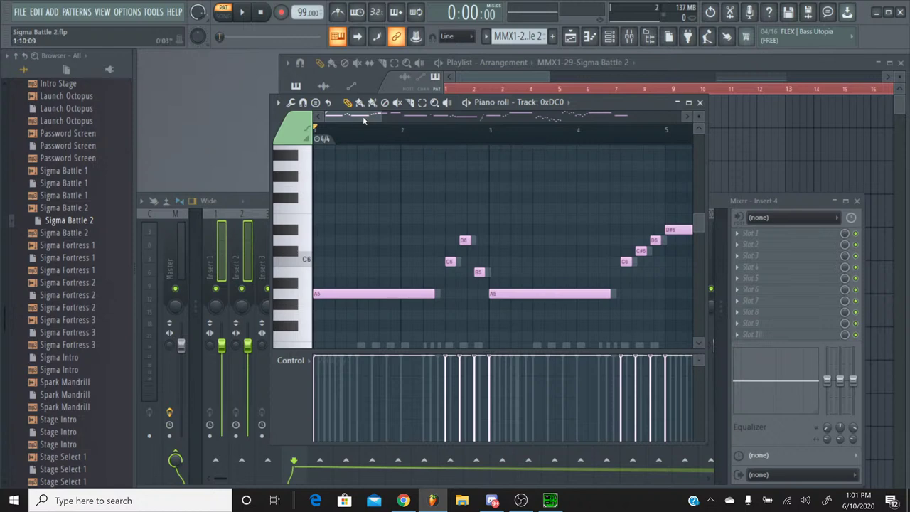
{"action": "left_click_drag", "start_coordinate": [362, 116], "coordinate": [334, 152]}
{"action": "left_click", "coordinate": [550, 501]}
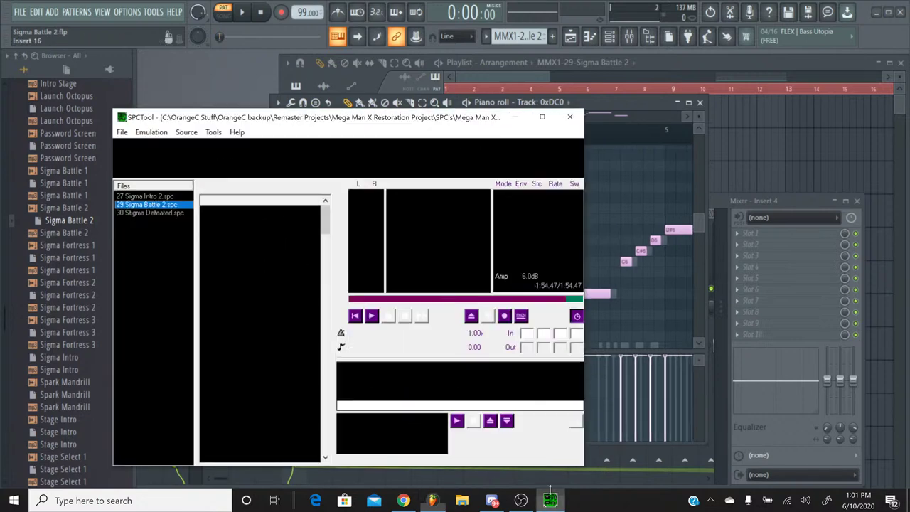
{"action": "left_click", "coordinate": [371, 316]}
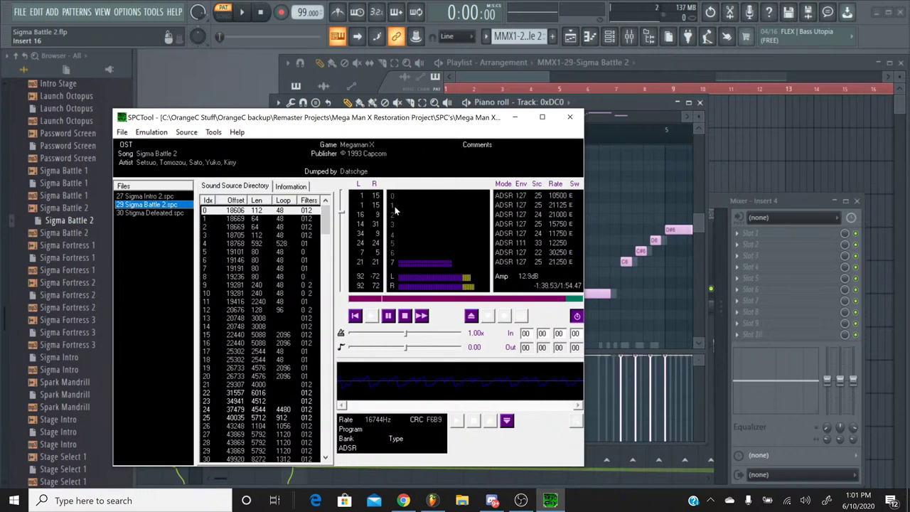
{"action": "left_click", "coordinate": [406, 315]}
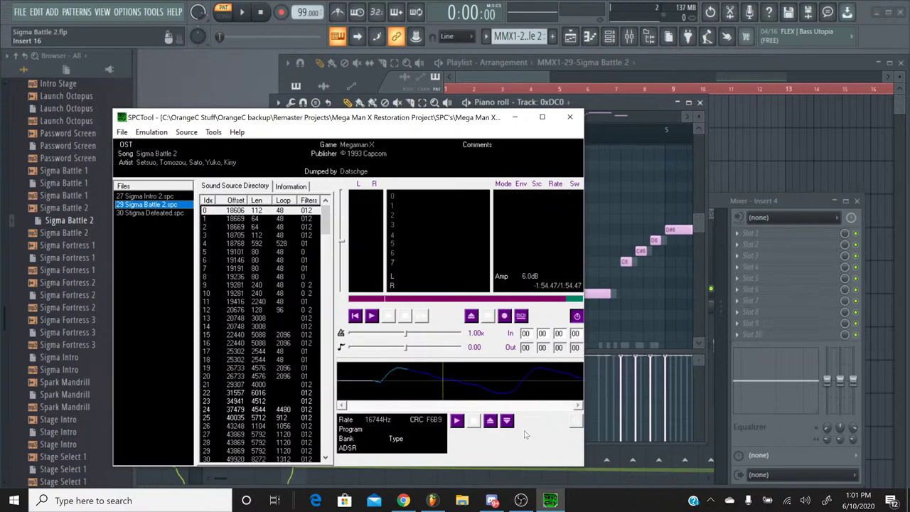
{"action": "left_click", "coordinate": [550, 500]}
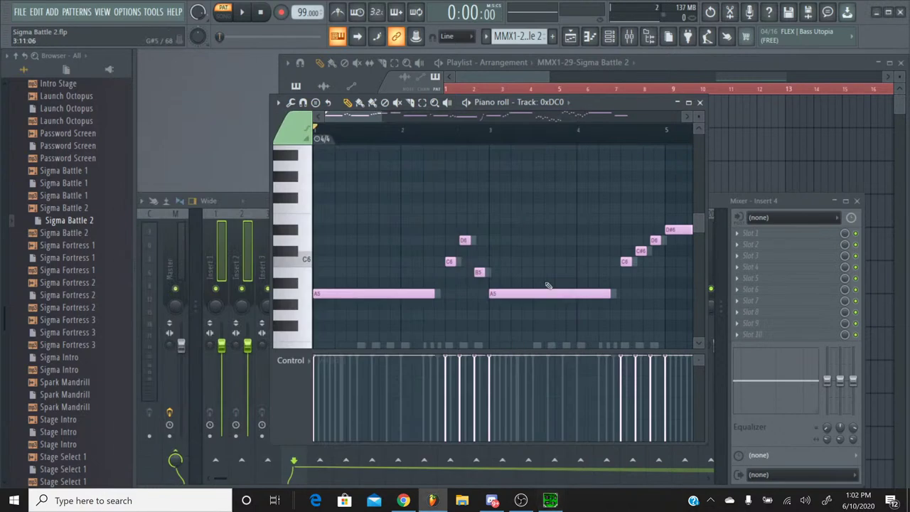
Step: Compare the opening notes of Track: 0xDC0 and Track: 0xF31 in the piano roll
{"action": "left_click", "coordinate": [677, 101]}
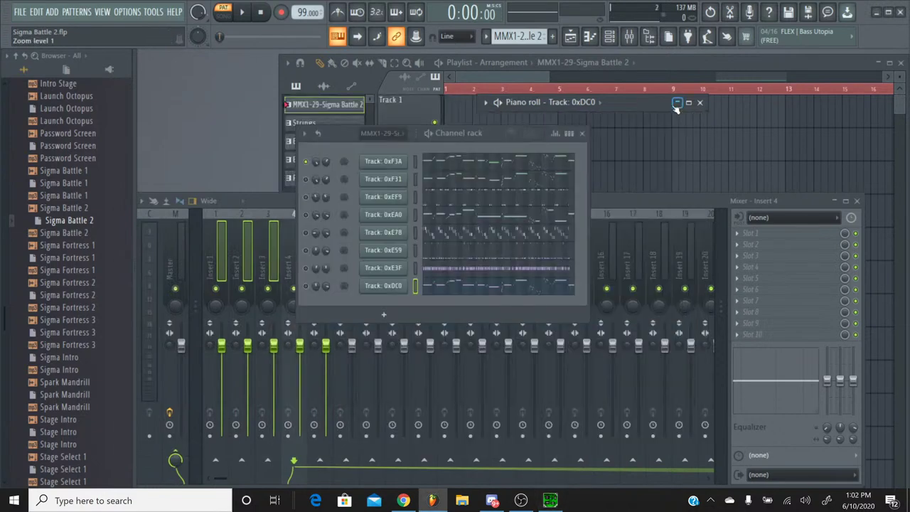
{"action": "left_click", "coordinate": [473, 289]}
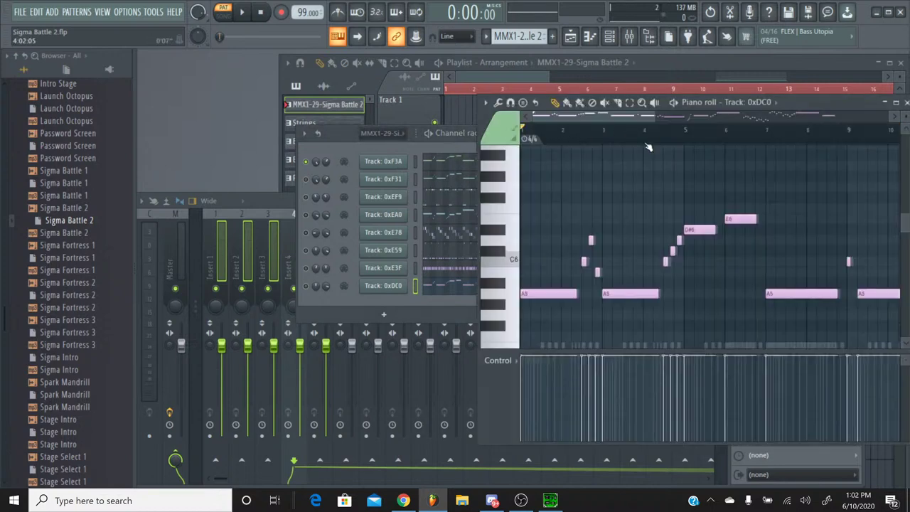
{"action": "left_click", "coordinate": [467, 182]}
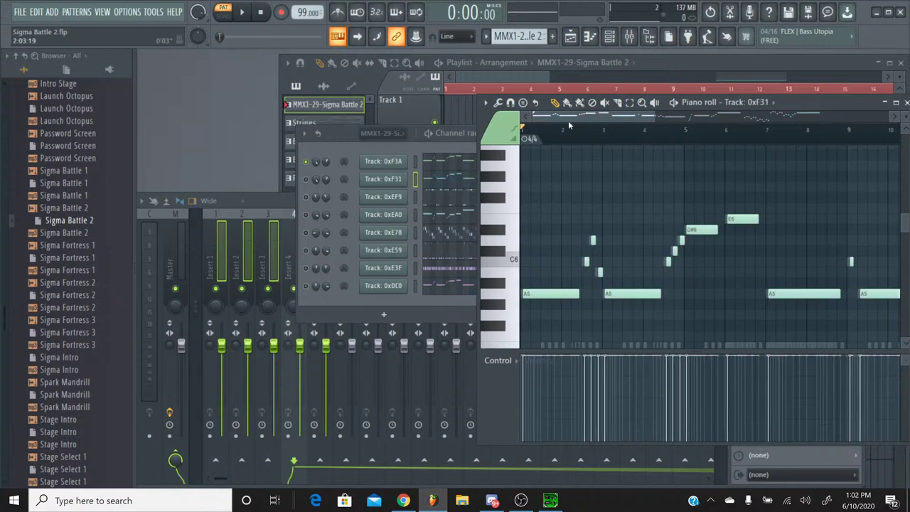
{"action": "left_click_drag", "start_coordinate": [568, 120], "coordinate": [540, 128]}
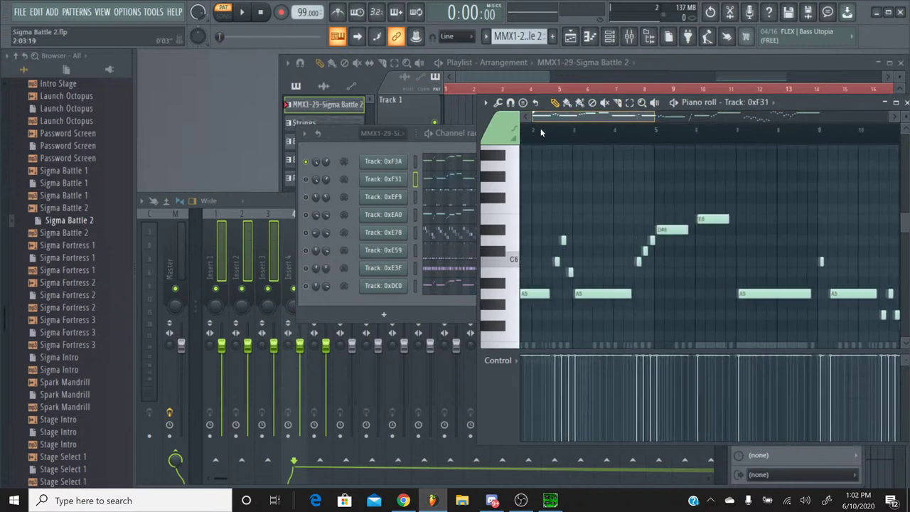
{"action": "left_click", "coordinate": [446, 288]}
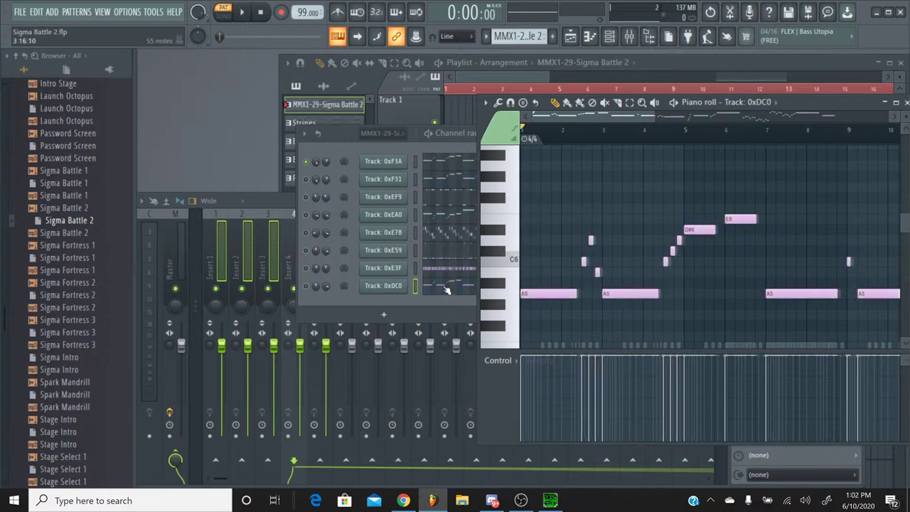
Step: Examine the notes of Track: 0xEA0 and Track: 0xF3A in the piano roll
{"action": "left_click", "coordinate": [452, 217]}
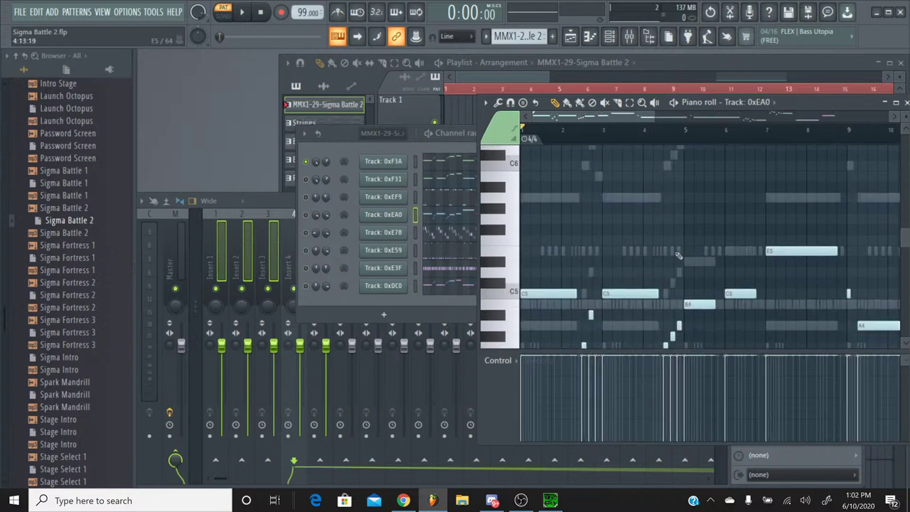
{"action": "scroll", "coordinate": [679, 256], "scroll_direction": "down", "scroll_amount": 1}
{"action": "scroll", "coordinate": [672, 151], "scroll_direction": "up", "scroll_amount": 5}
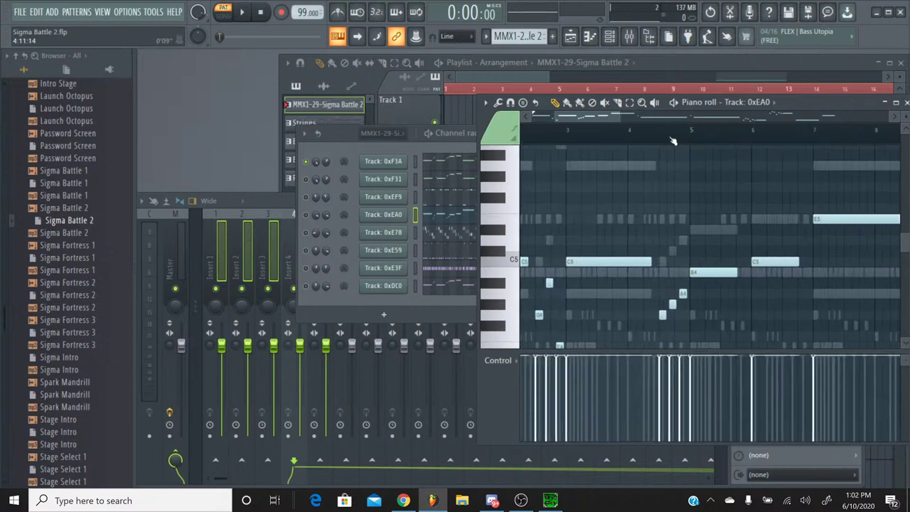
{"action": "scroll", "coordinate": [672, 140], "scroll_direction": "down", "scroll_amount": 5}
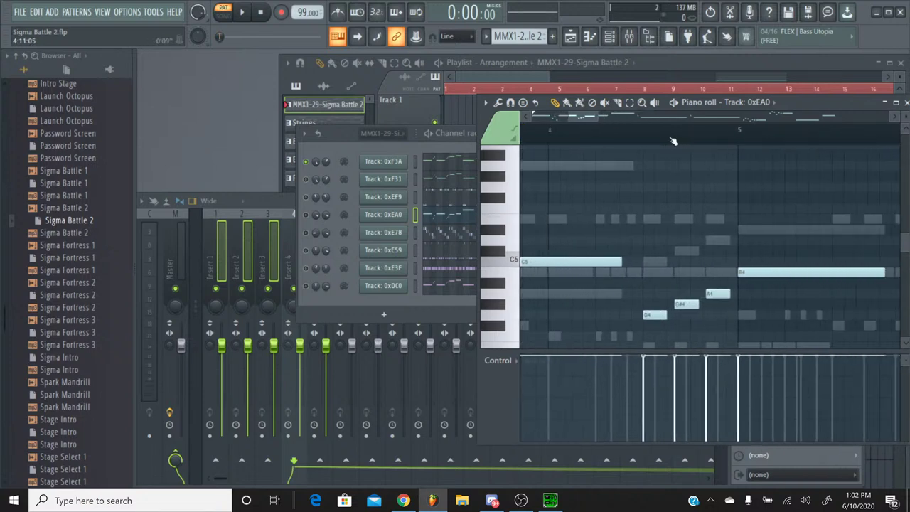
{"action": "left_click", "coordinate": [469, 166]}
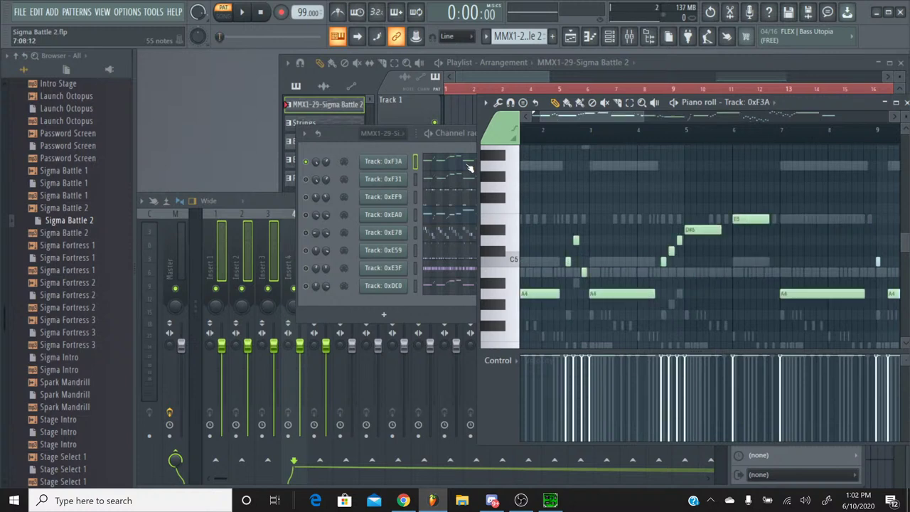
Step: Select all notes of Track: 0xDC0 in the piano roll and close the piano roll
{"action": "left_click", "coordinate": [450, 288]}
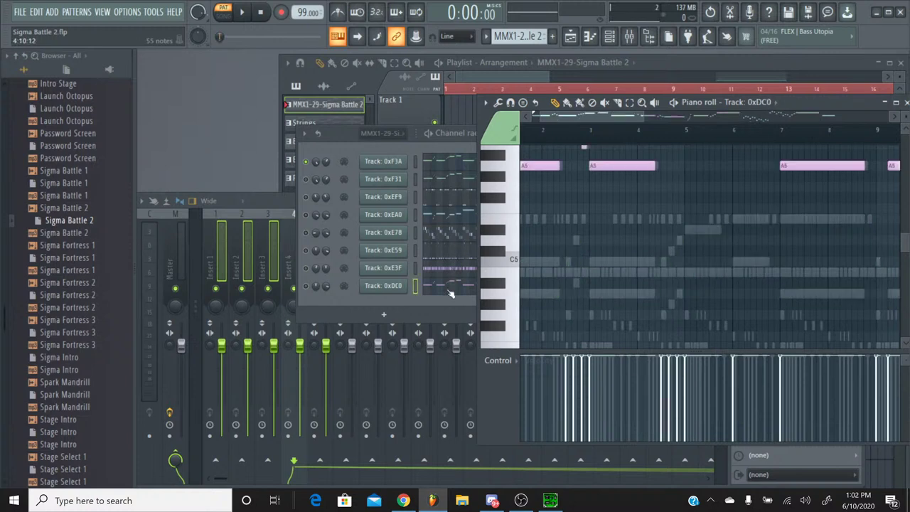
{"action": "left_click_drag", "start_coordinate": [603, 117], "coordinate": [535, 119]}
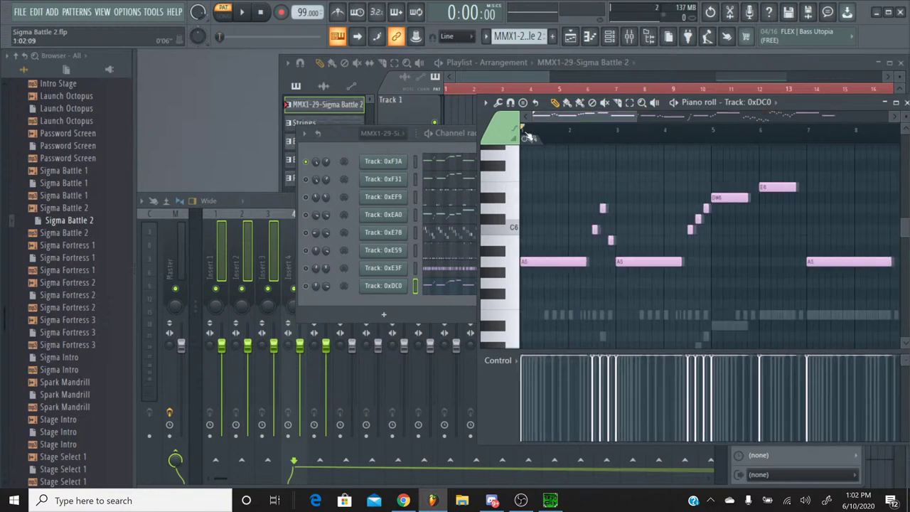
{"action": "key", "text": "ctrl+a"}
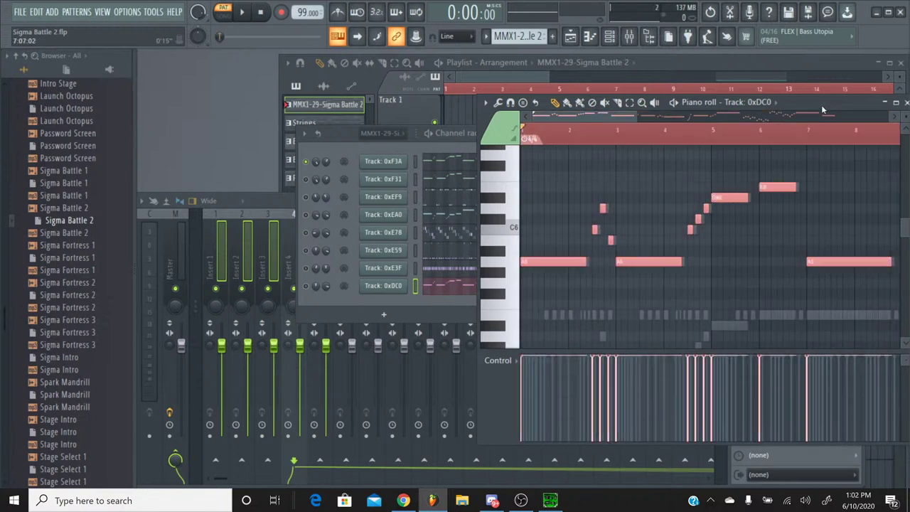
{"action": "left_click_drag", "start_coordinate": [823, 109], "coordinate": [672, 119]}
{"action": "left_click", "coordinate": [762, 113]}
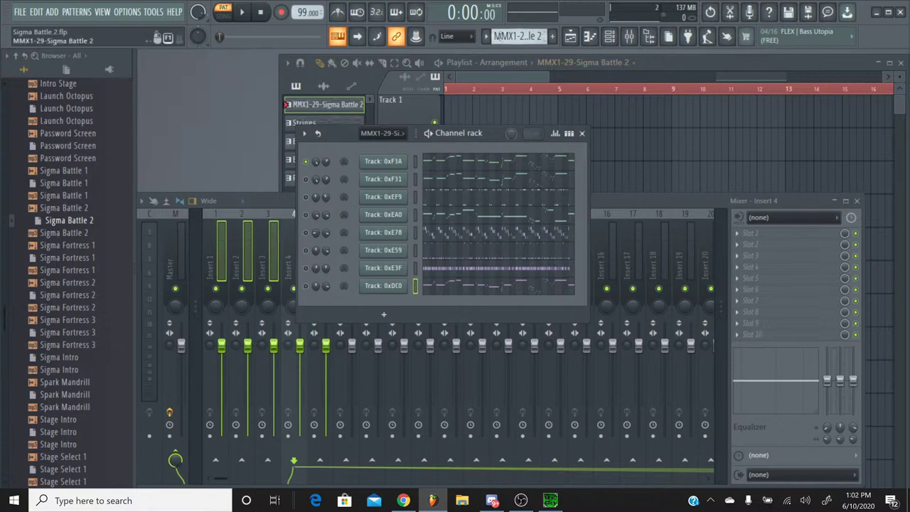
Step: Switch to the Strings pattern and add the installed M1 VST generator as a new channel below Track: 0xDC0
{"action": "left_click", "coordinate": [492, 37]}
{"action": "left_click", "coordinate": [494, 60]}
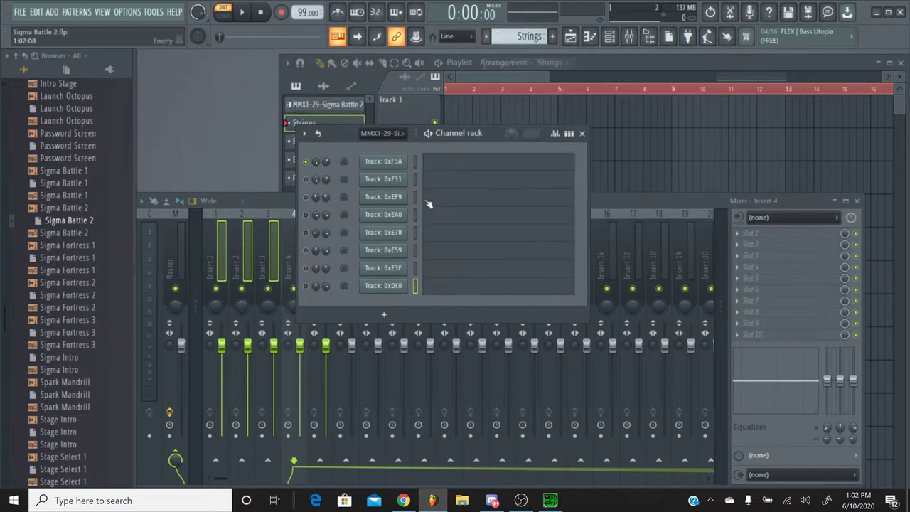
{"action": "scroll", "coordinate": [114, 213], "scroll_direction": "up", "scroll_amount": 15}
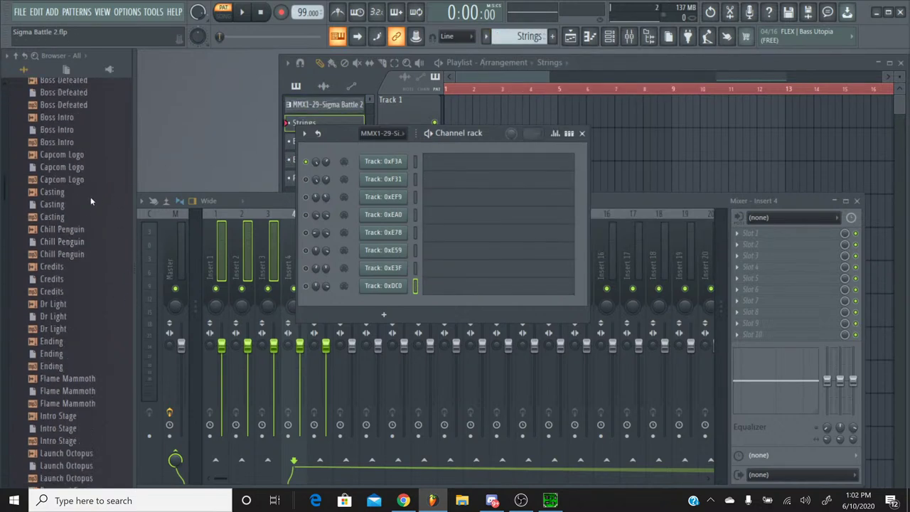
{"action": "scroll", "coordinate": [91, 203], "scroll_direction": "up", "scroll_amount": 5}
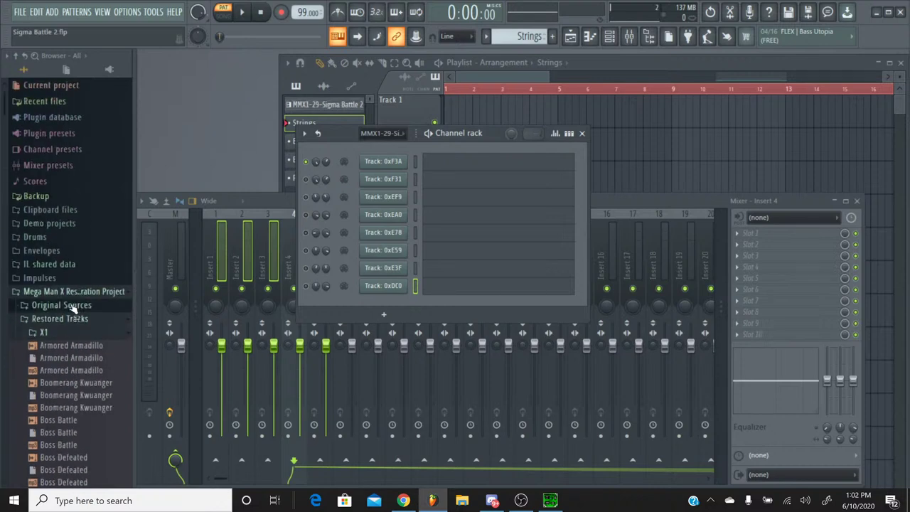
{"action": "left_click", "coordinate": [57, 118]}
{"action": "left_click", "coordinate": [59, 162]}
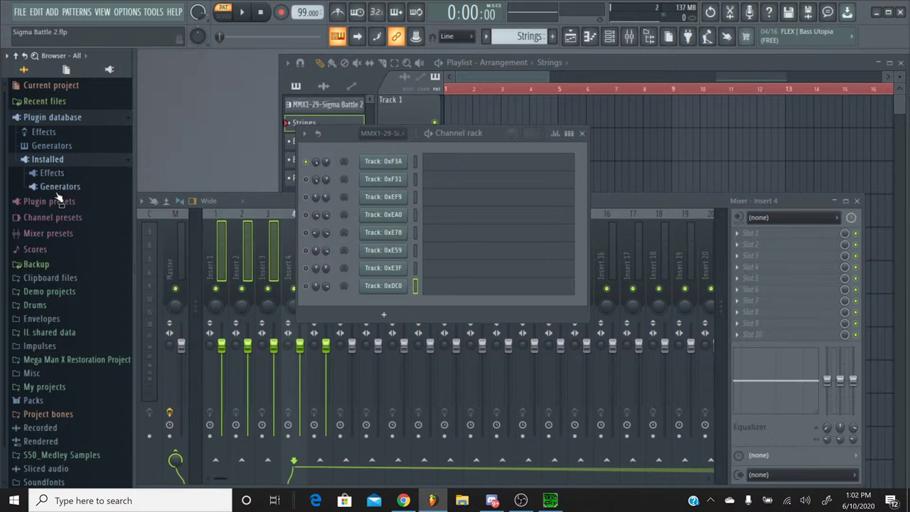
{"action": "left_click", "coordinate": [59, 187]}
{"action": "left_click", "coordinate": [55, 241]}
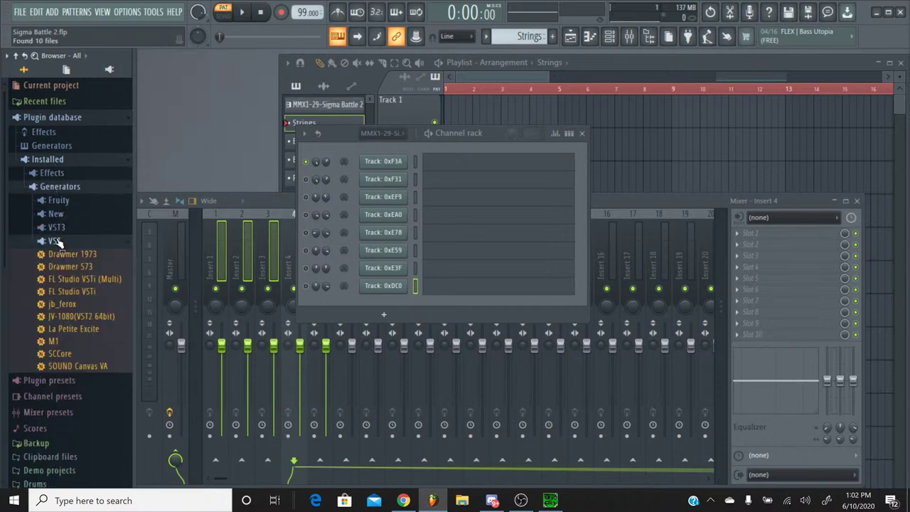
{"action": "left_click_drag", "start_coordinate": [57, 341], "coordinate": [383, 304]}
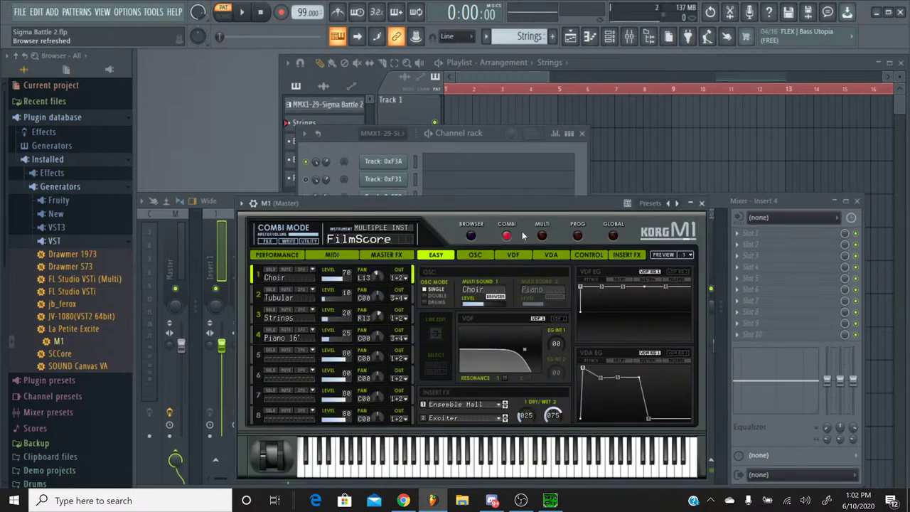
Step: Switch M1 to program mode and load the BrightStr. program from the Strings category
{"action": "left_click", "coordinate": [578, 238]}
{"action": "left_click", "coordinate": [469, 236]}
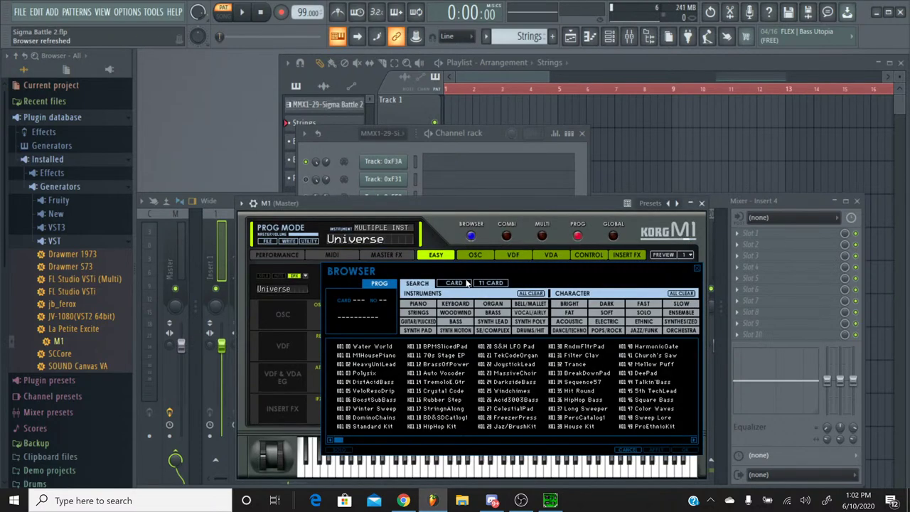
{"action": "left_click", "coordinate": [418, 313]}
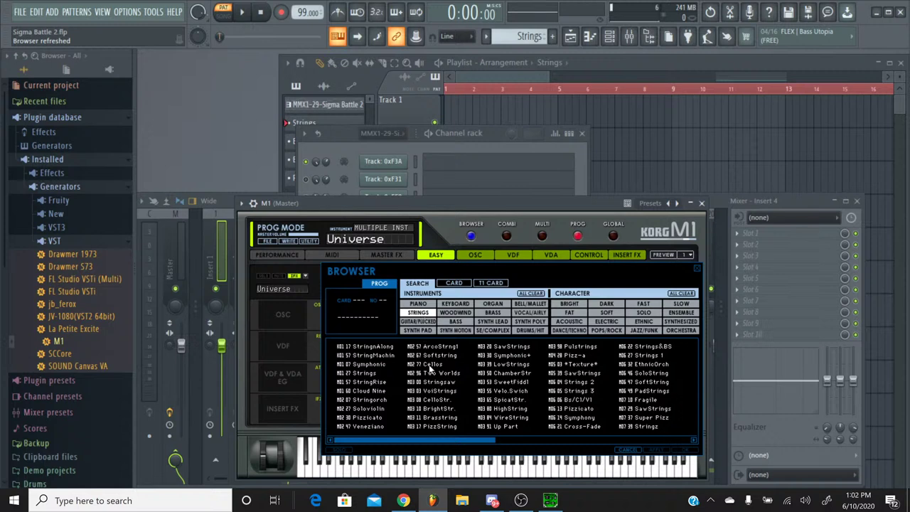
{"action": "double_click", "coordinate": [433, 408]}
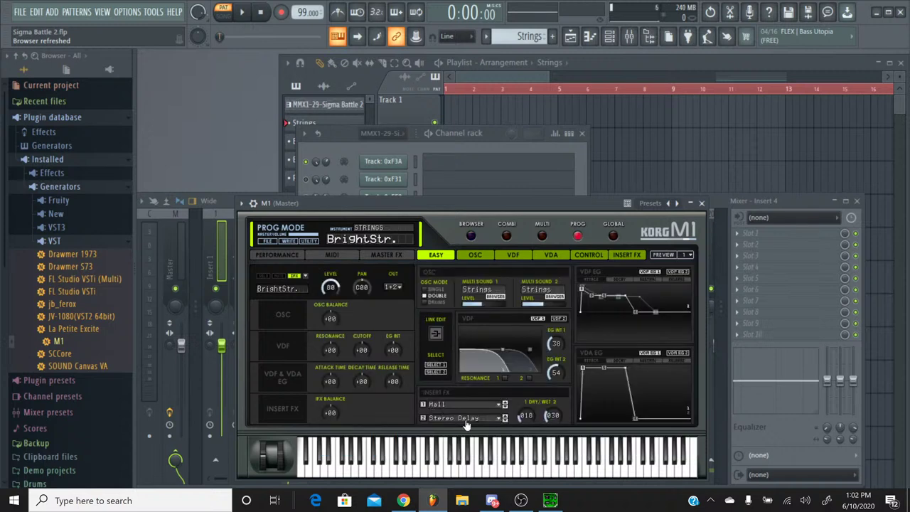
Step: Set both M1 insert effects to No Effect and close the plugin window
{"action": "left_click", "coordinate": [467, 420]}
{"action": "left_click", "coordinate": [455, 132]}
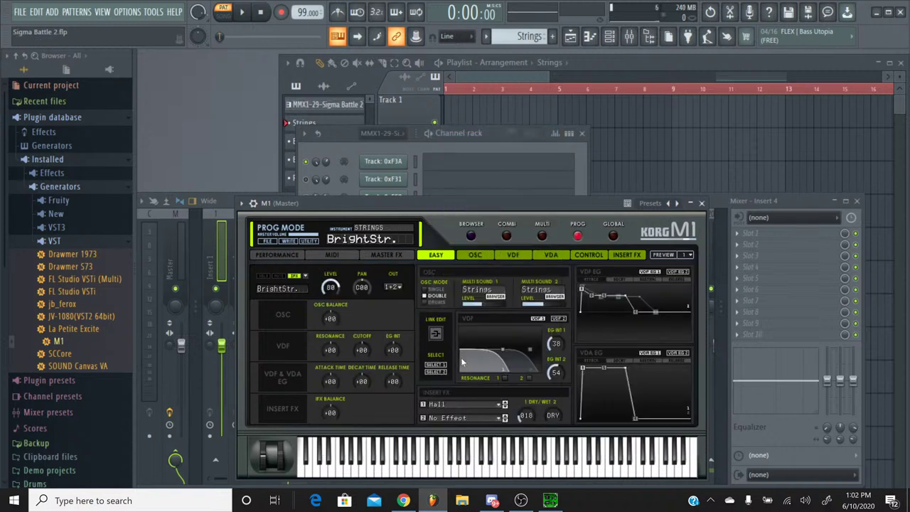
{"action": "left_click", "coordinate": [460, 404]}
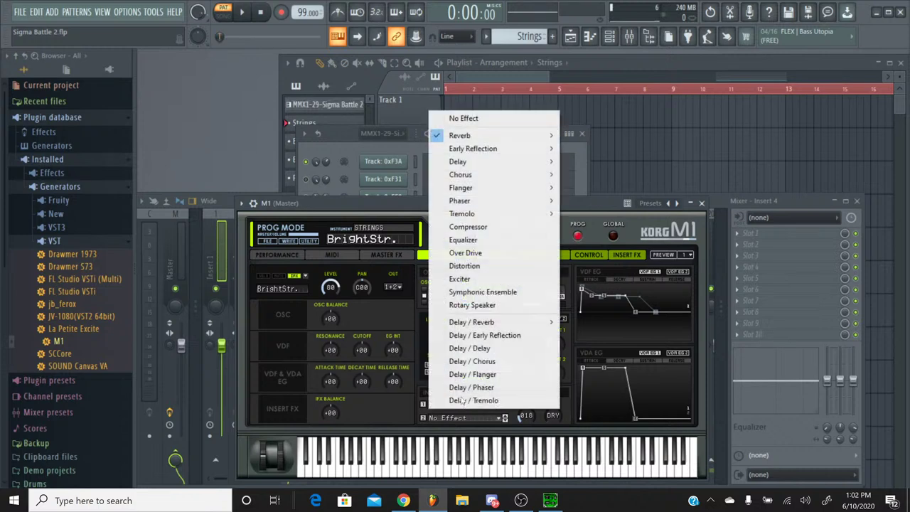
{"action": "left_click", "coordinate": [469, 116]}
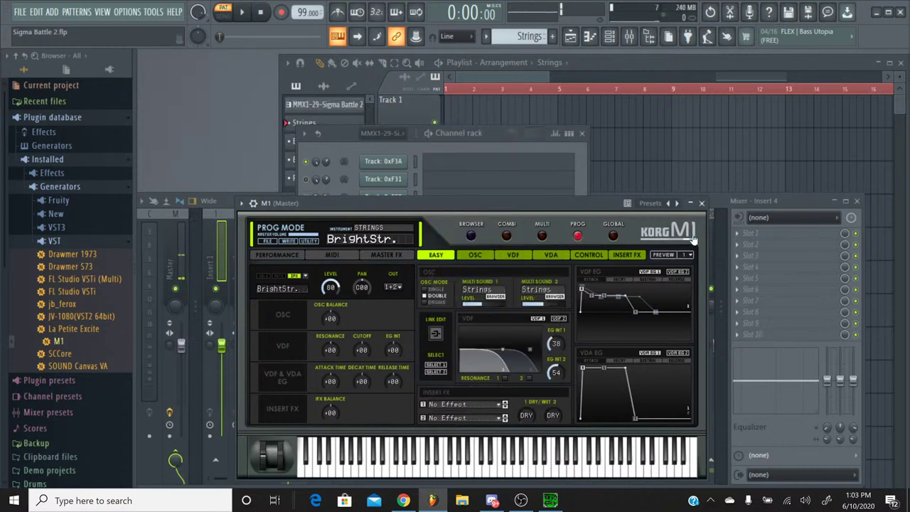
{"action": "left_click", "coordinate": [702, 203]}
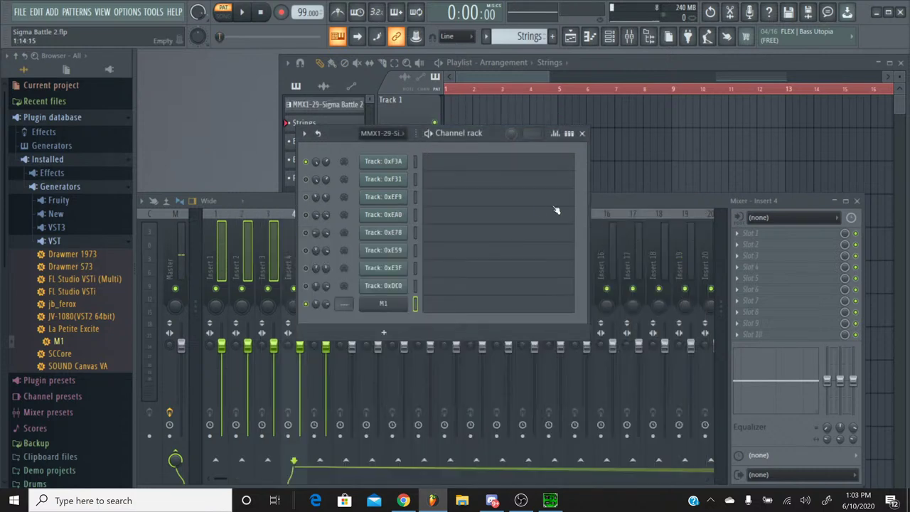
Step: Rename the new M1 channel to Strings #1
{"action": "right_click", "coordinate": [388, 304]}
{"action": "left_click", "coordinate": [420, 330]}
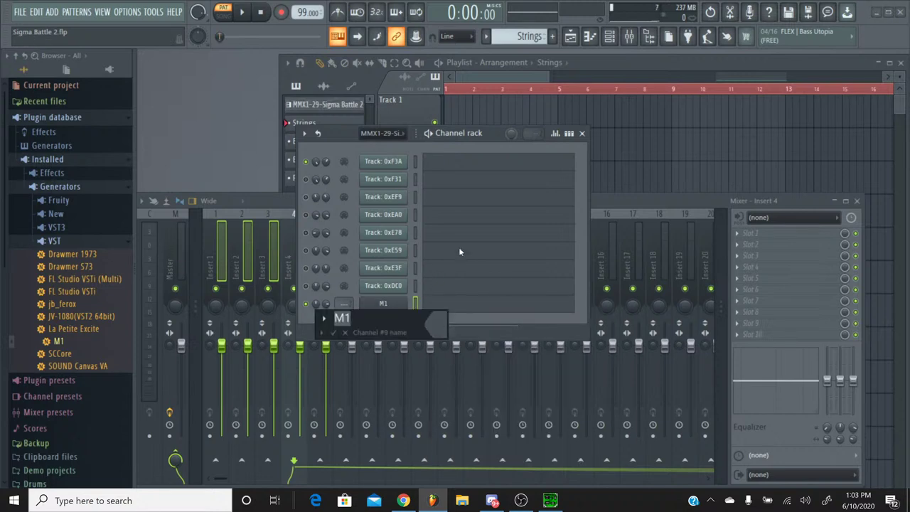
{"action": "type", "text": "Strings"}
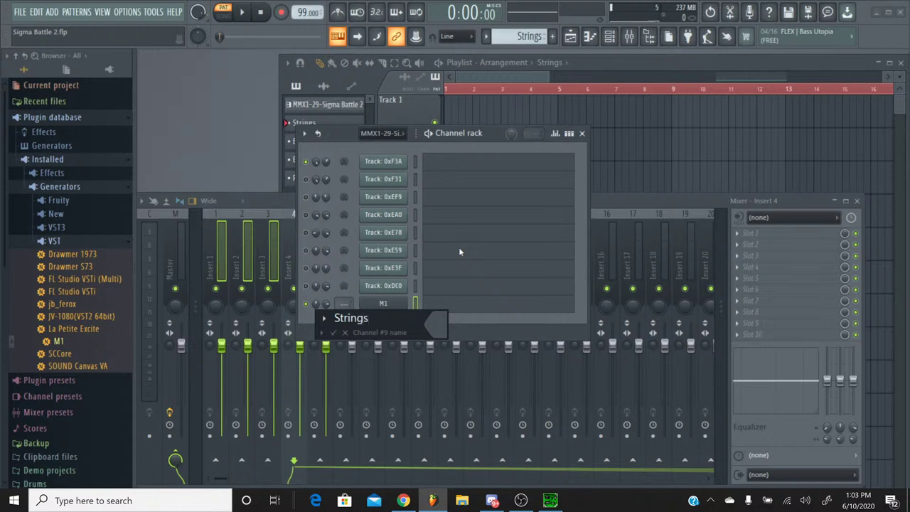
{"action": "type", "text": " #1"}
{"action": "key", "text": "Return"}
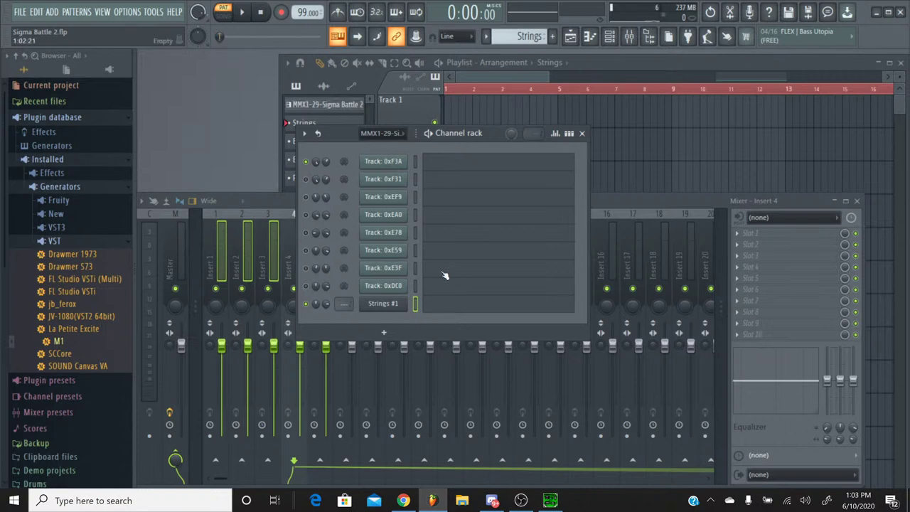
Step: Route the Strings #1 channel to mixer insert 1 and return to the channel rack
{"action": "left_click", "coordinate": [226, 222]}
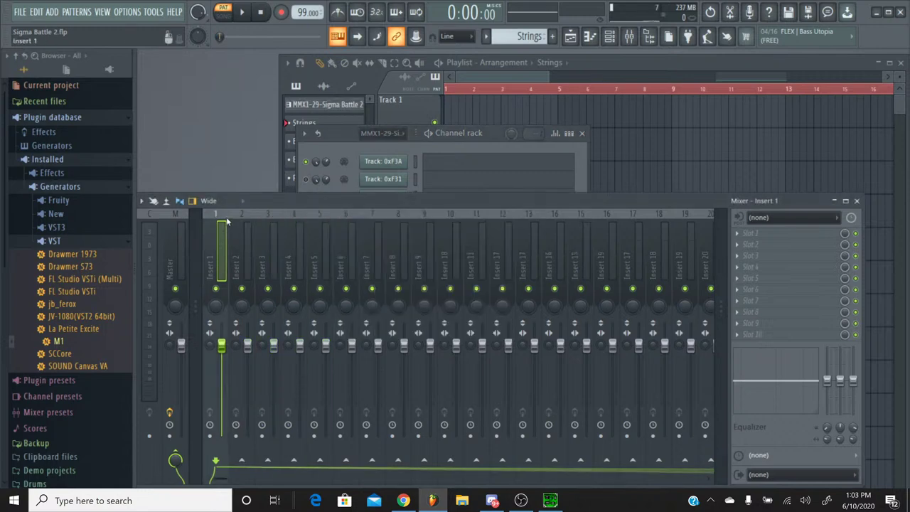
{"action": "key", "text": "ctrl+l"}
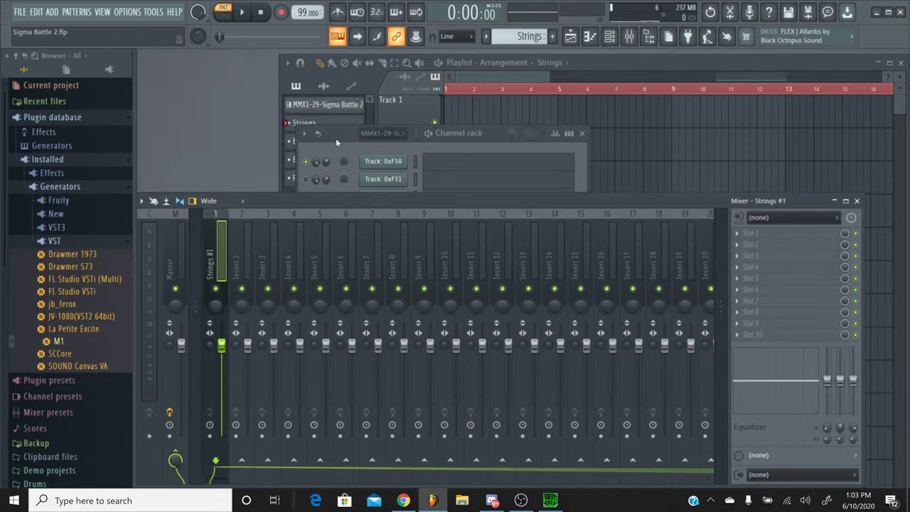
{"action": "left_click", "coordinate": [344, 140]}
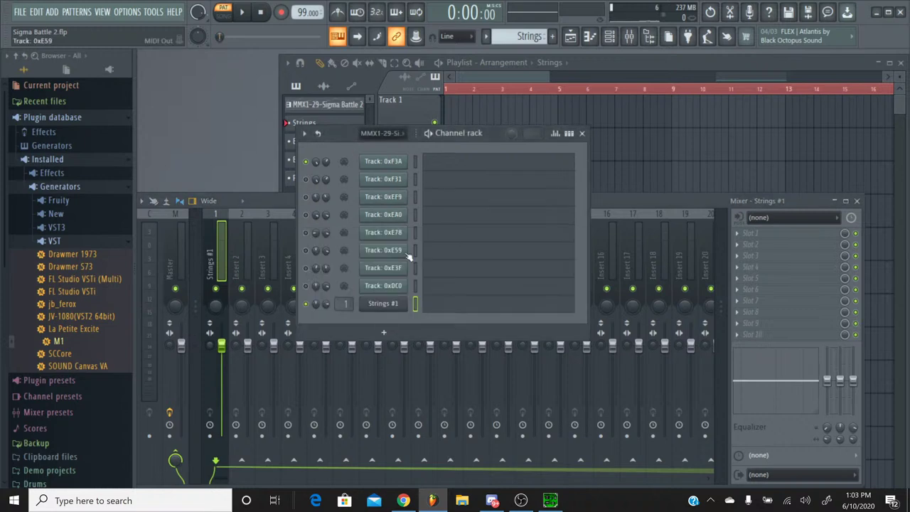
Step: Paste the copied melody notes into the Strings #1 piano roll and play the pattern to audition the sound
{"action": "left_click", "coordinate": [435, 304]}
{"action": "key", "text": "ctrl+v"}
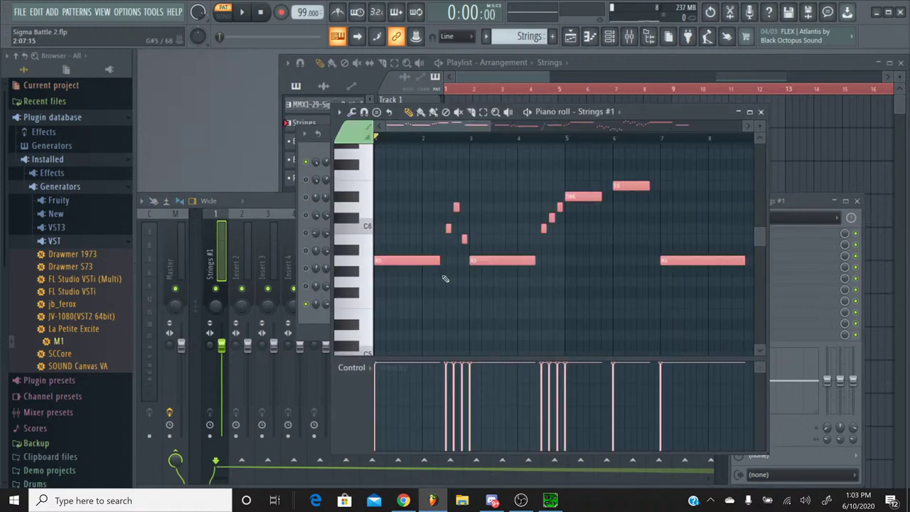
{"action": "left_click", "coordinate": [445, 278]}
{"action": "key", "text": "space"}
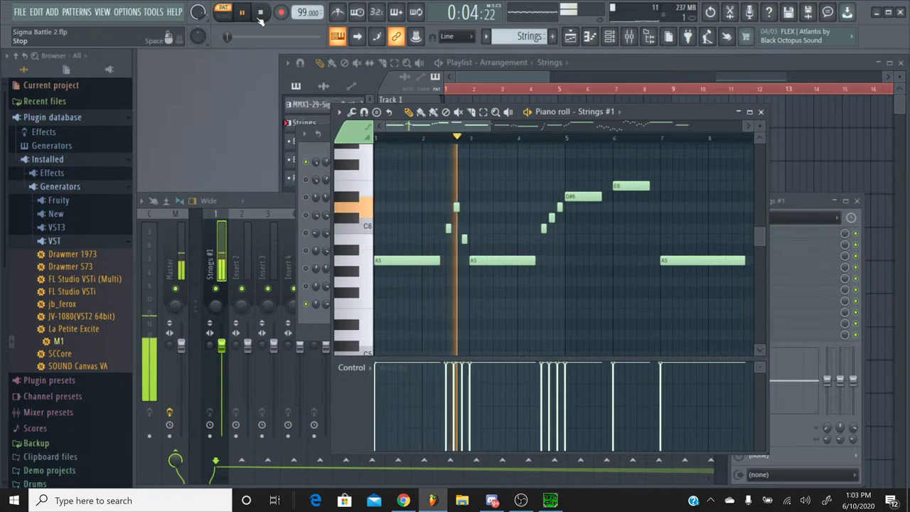
{"action": "left_click", "coordinate": [261, 16]}
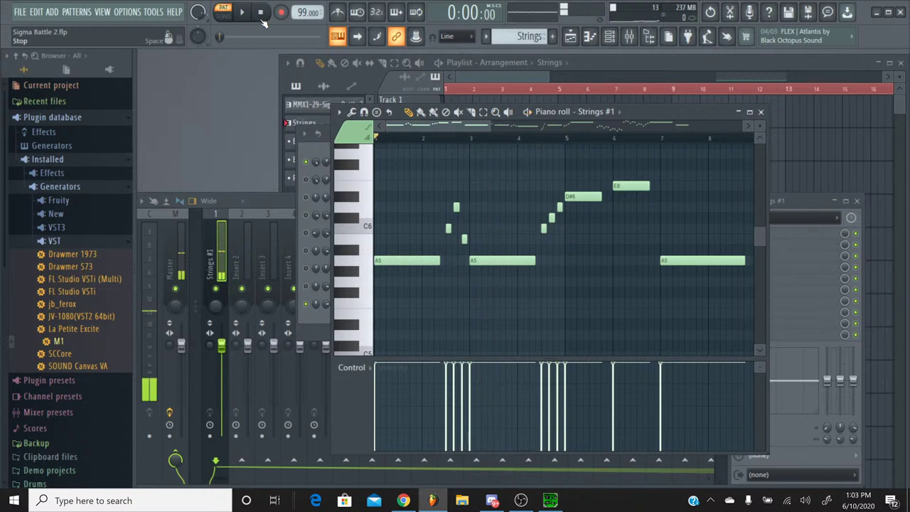
Step: Switch to the MMX1-29-Sigma Battle 2 pattern, close the piano roll and look over its tracks in the channel rack
{"action": "left_click", "coordinate": [811, 207]}
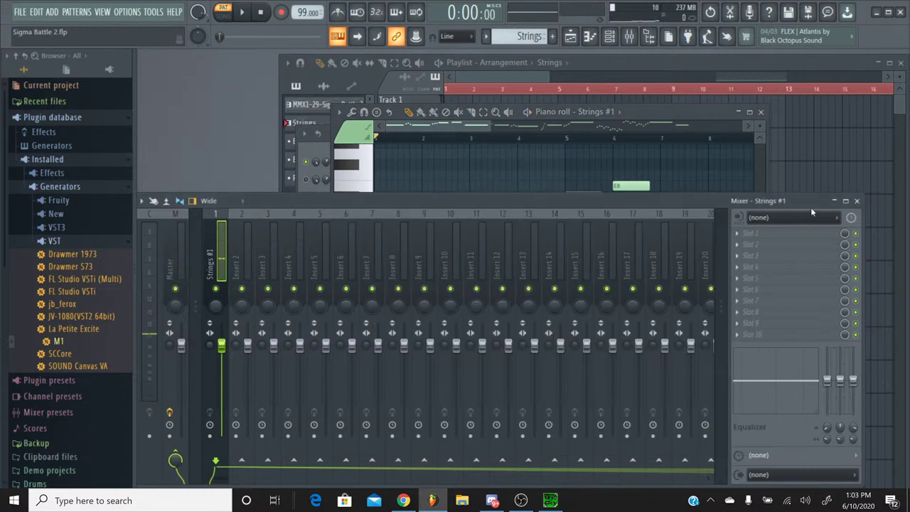
{"action": "left_click", "coordinate": [489, 37]}
{"action": "left_click", "coordinate": [496, 51]}
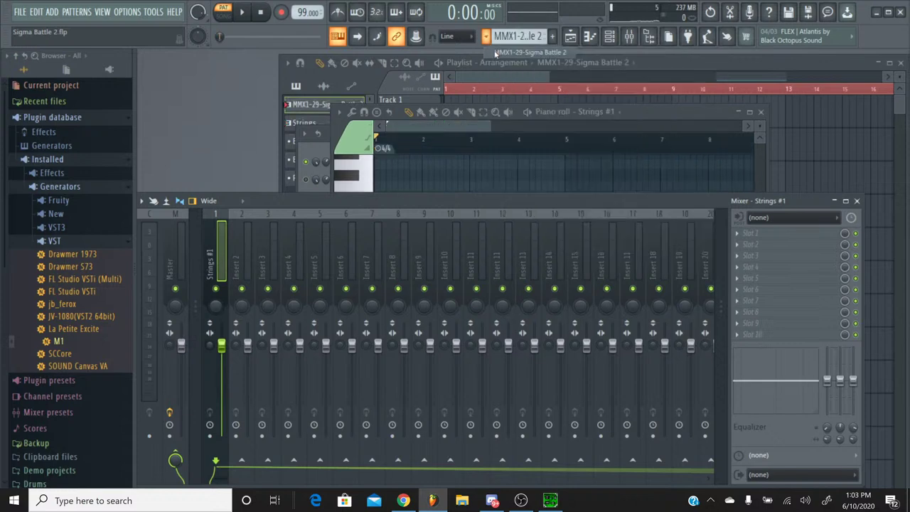
{"action": "left_click", "coordinate": [760, 112]}
{"action": "left_click", "coordinate": [344, 149]}
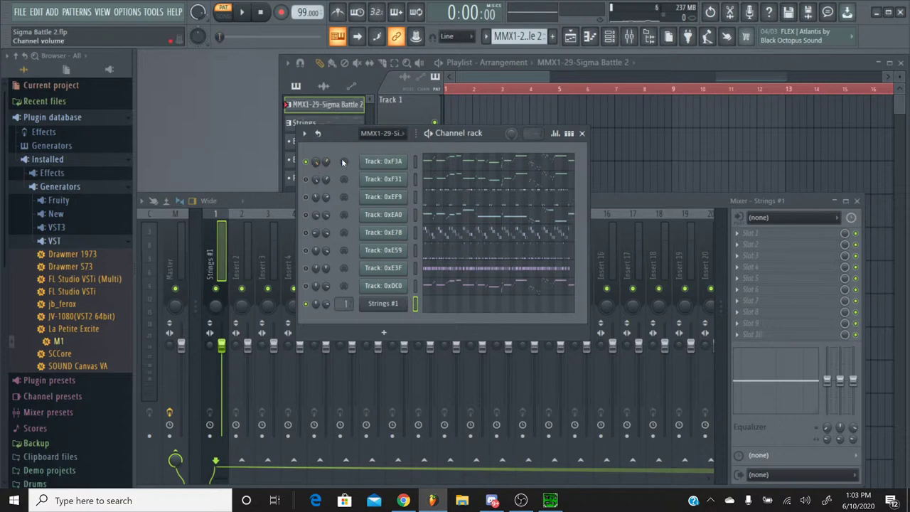
Step: Load Fruity Delay 3 into effect slot 2 of the Strings #1 mixer insert
{"action": "left_click", "coordinate": [281, 206]}
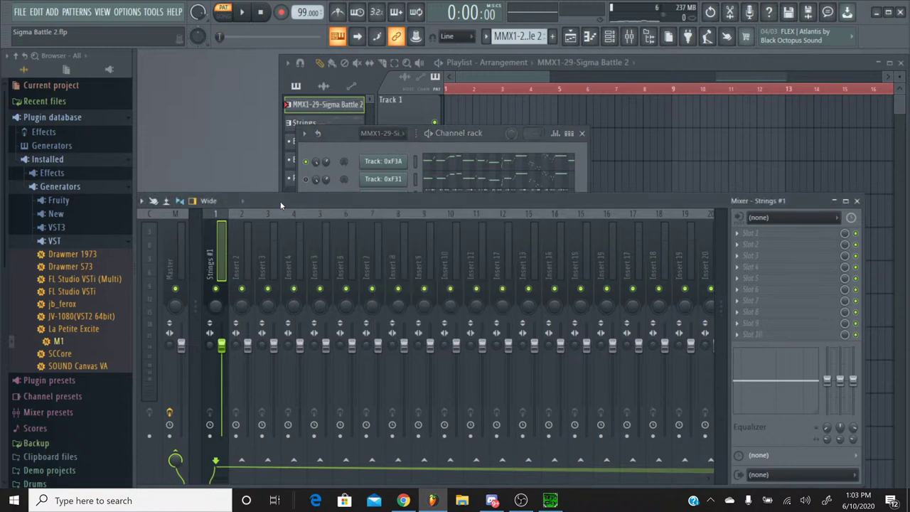
{"action": "left_click", "coordinate": [778, 246]}
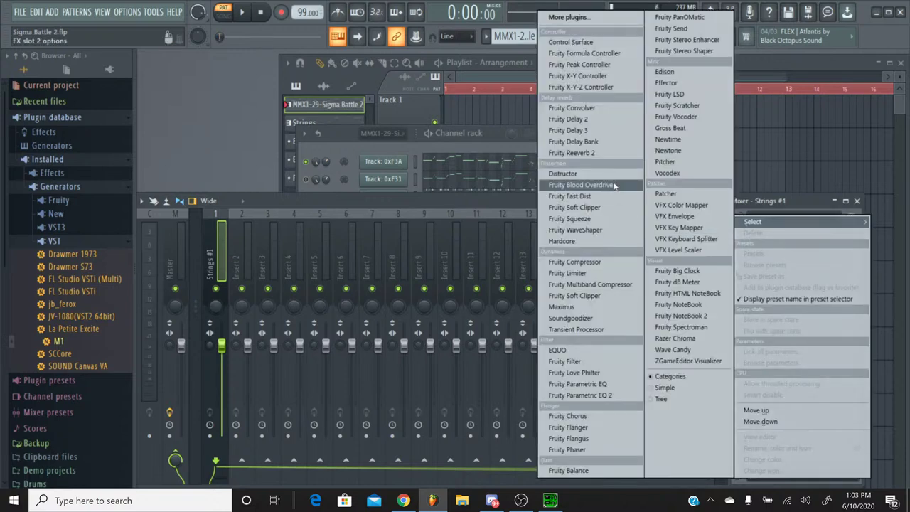
{"action": "left_click", "coordinate": [569, 130]}
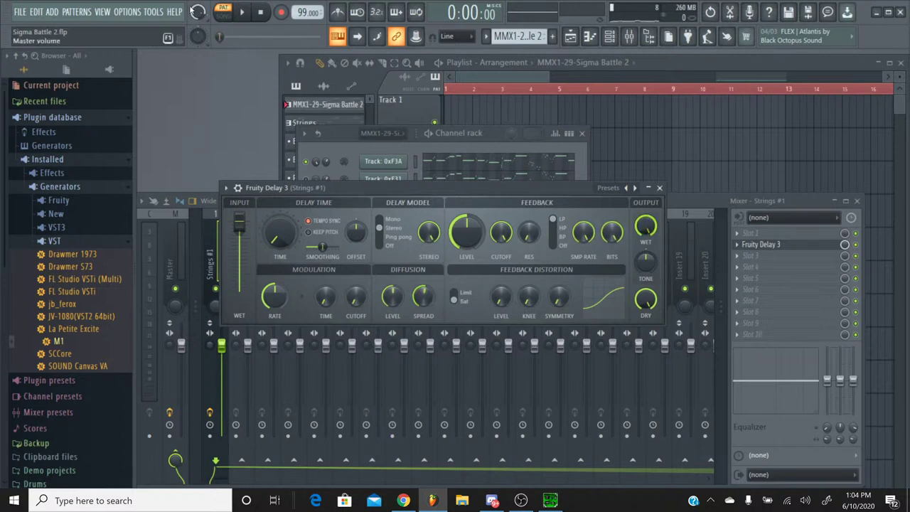
Step: Play the current pattern briefly and inspect the Strings #1 channel's piano roll for notes
{"action": "left_click", "coordinate": [243, 13]}
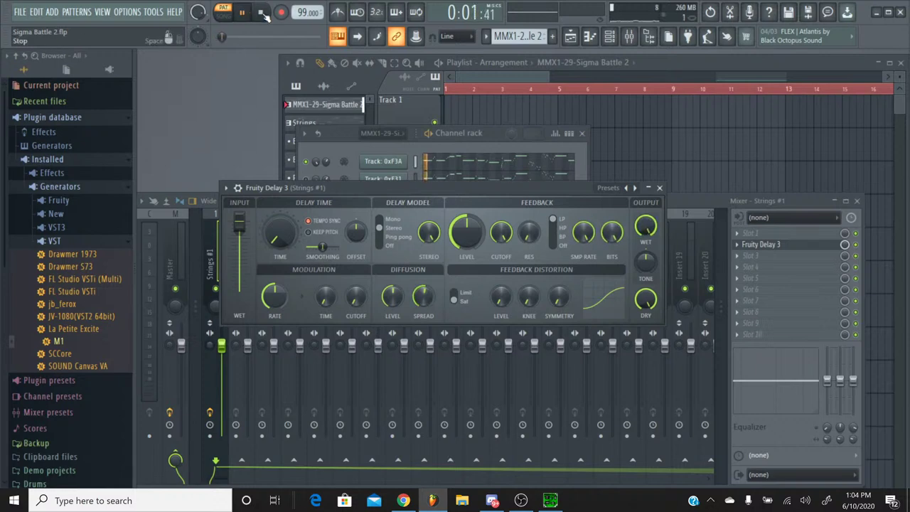
{"action": "left_click", "coordinate": [262, 13]}
{"action": "left_click", "coordinate": [347, 151]}
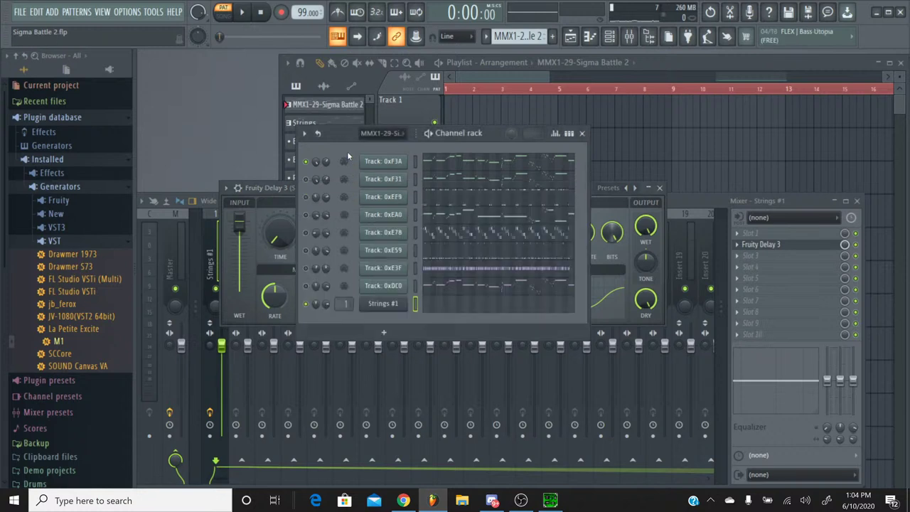
{"action": "left_click", "coordinate": [433, 307]}
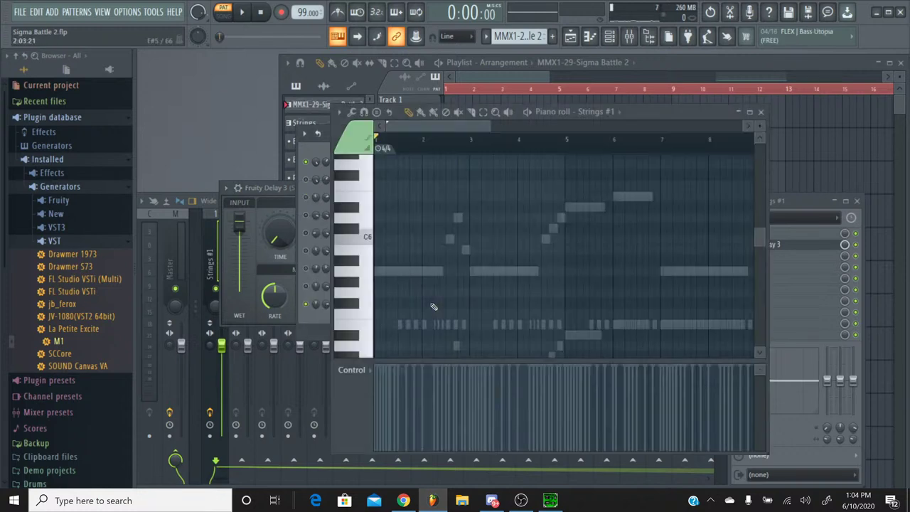
{"action": "scroll", "coordinate": [494, 265], "scroll_direction": "up", "scroll_amount": 3}
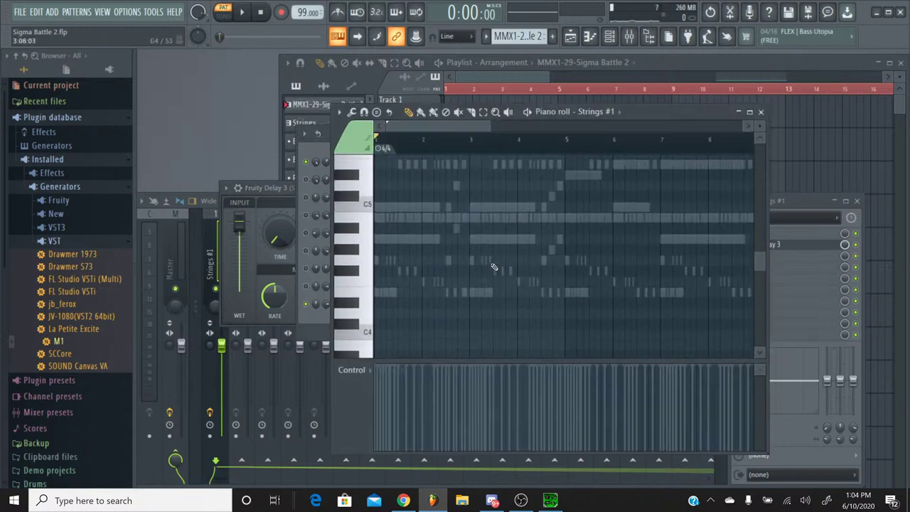
{"action": "left_click", "coordinate": [760, 111]}
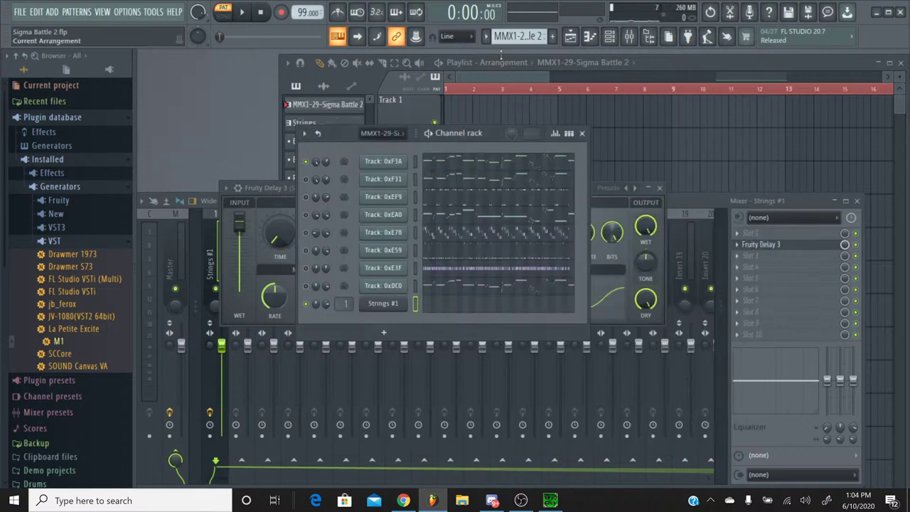
Step: Switch back to the Strings pattern and play it to hear the strings through the delay
{"action": "left_click", "coordinate": [486, 36]}
{"action": "left_click", "coordinate": [502, 63]}
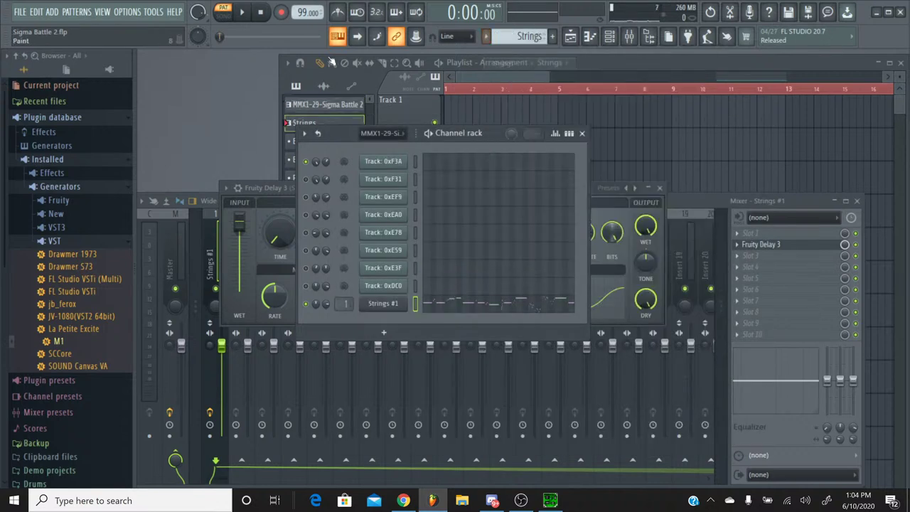
{"action": "left_click", "coordinate": [242, 13]}
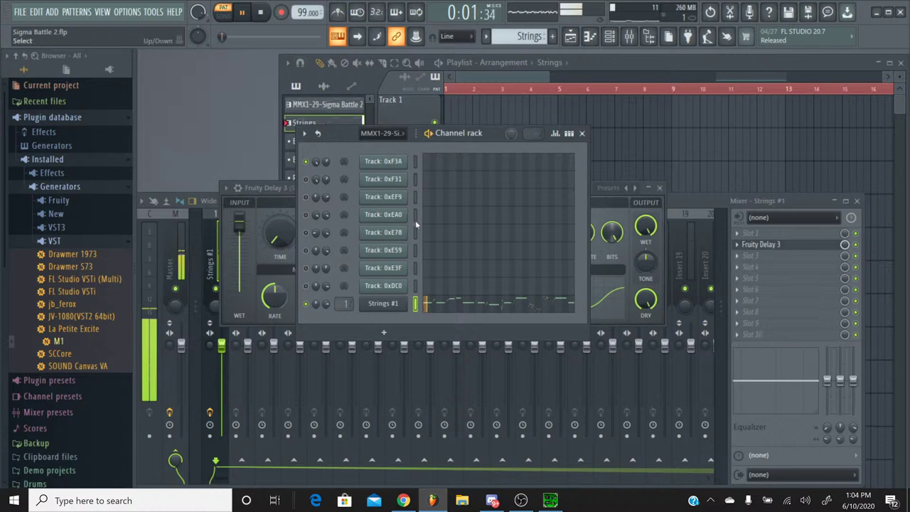
{"action": "left_click", "coordinate": [261, 15]}
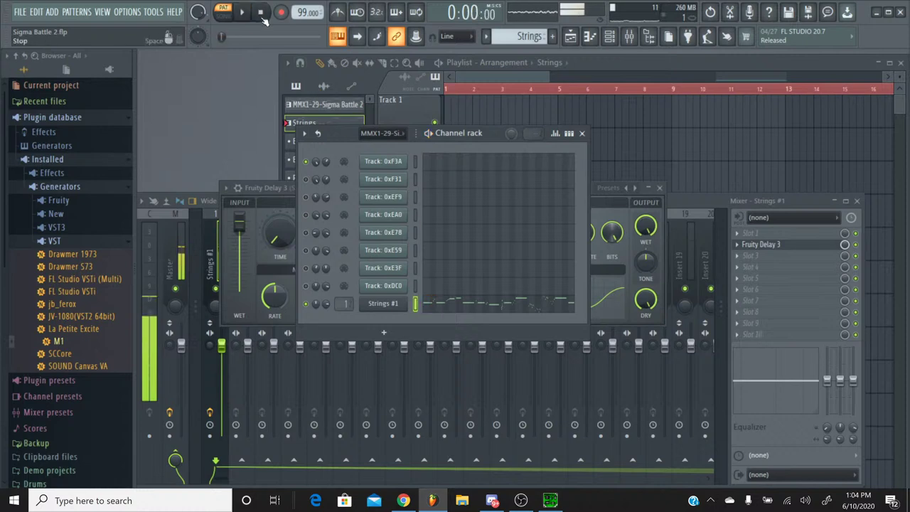
Step: Switch to SPCTool, listen to 29 Sigma Battle 2.spc as the echo reference, and return to FL Studio
{"action": "left_click", "coordinate": [558, 501]}
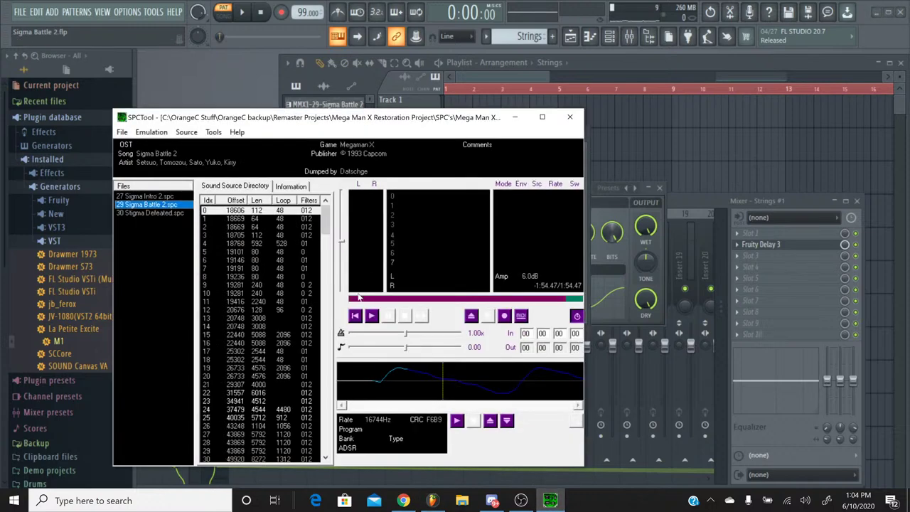
{"action": "left_click", "coordinate": [371, 317]}
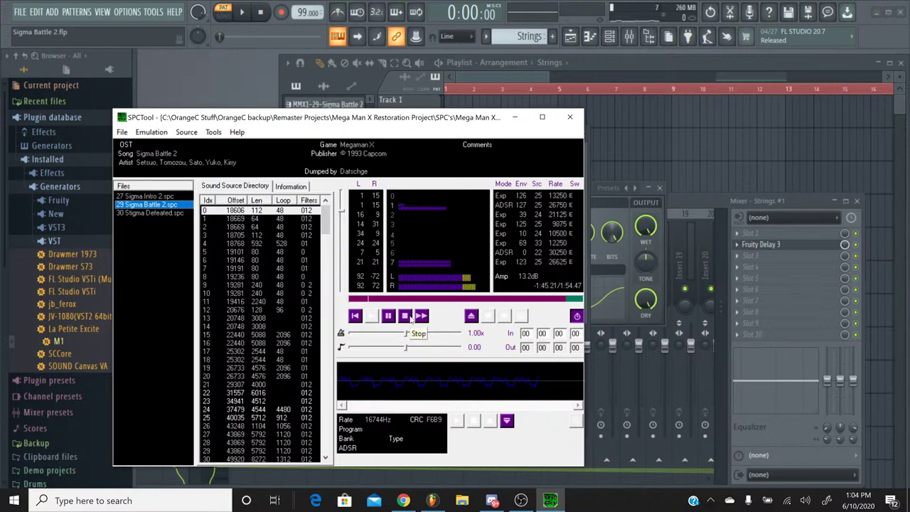
{"action": "left_click", "coordinate": [411, 317]}
{"action": "left_click", "coordinate": [515, 116]}
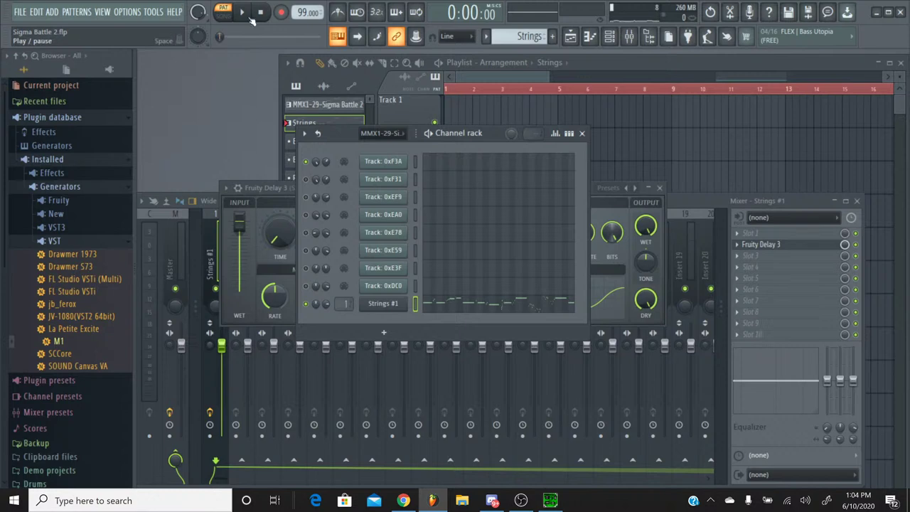
Step: While the Strings pattern plays, enable Keep Pitch in Fruity Delay 3 and adjust its delay time and R/L offset
{"action": "left_click", "coordinate": [249, 17]}
{"action": "left_click", "coordinate": [278, 200]}
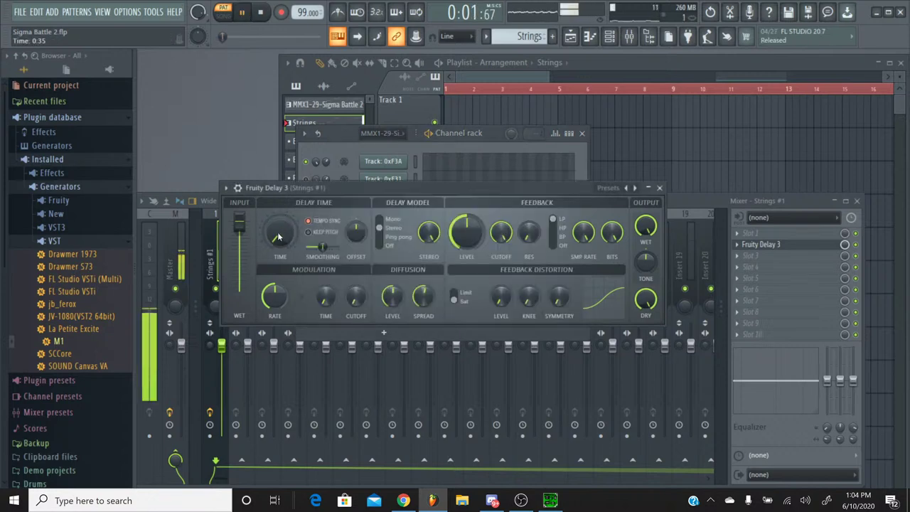
{"action": "left_click_drag", "start_coordinate": [277, 237], "coordinate": [278, 229]}
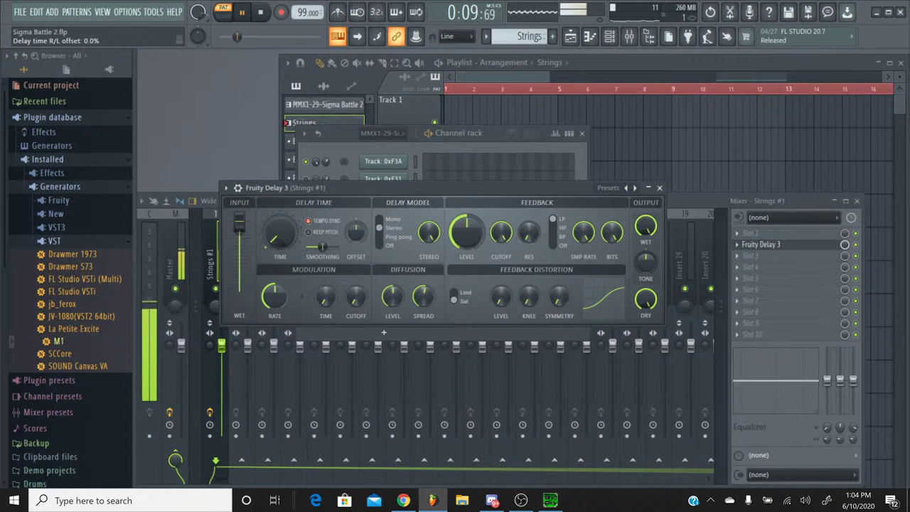
{"action": "left_click_drag", "start_coordinate": [356, 231], "coordinate": [356, 246]}
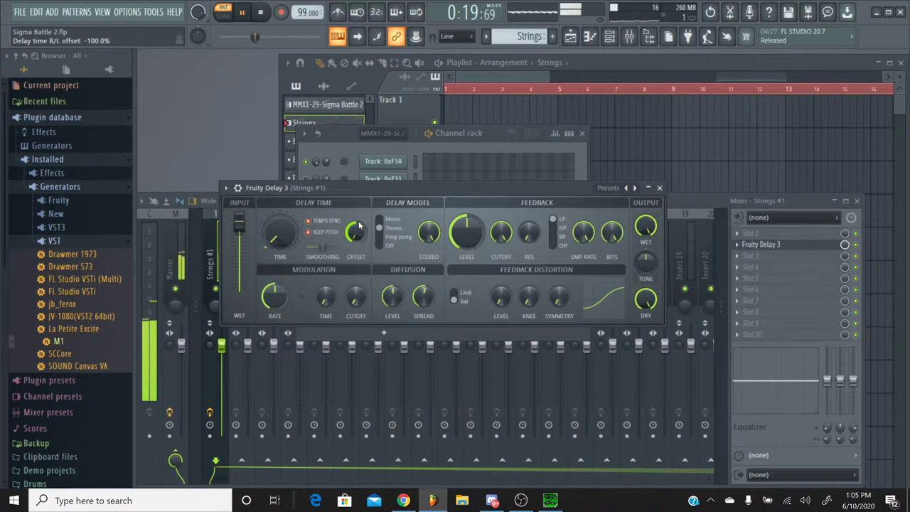
{"action": "left_click_drag", "start_coordinate": [357, 229], "coordinate": [359, 231]}
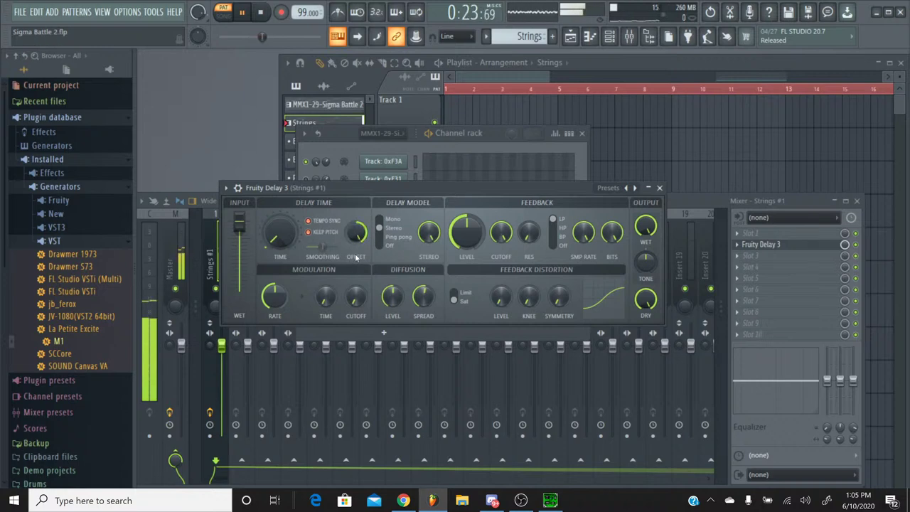
{"action": "scroll", "coordinate": [353, 246], "scroll_direction": "up", "scroll_amount": 3}
{"action": "right_click", "coordinate": [354, 236]}
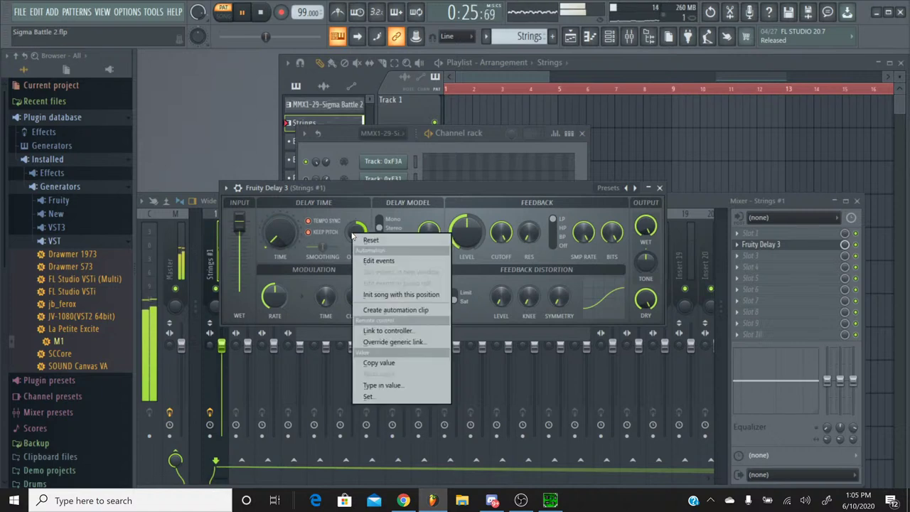
{"action": "left_click", "coordinate": [364, 261]}
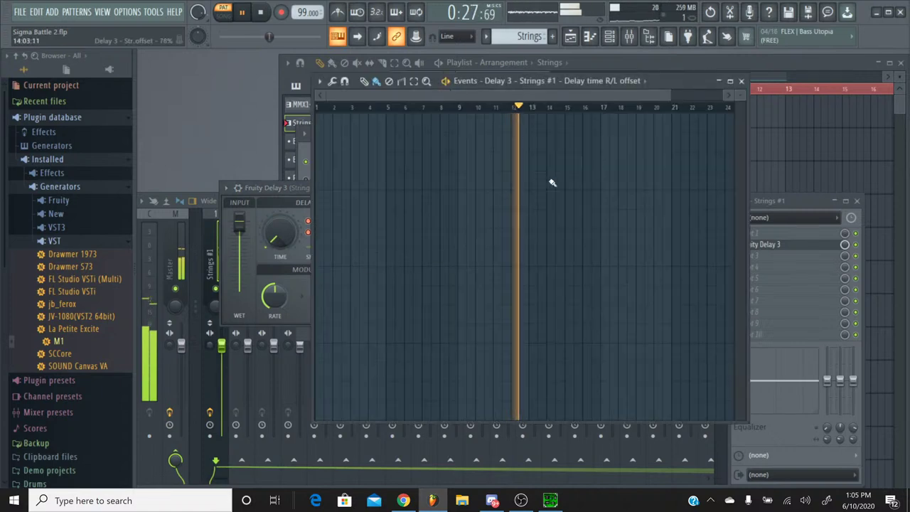
{"action": "left_click", "coordinate": [740, 80]}
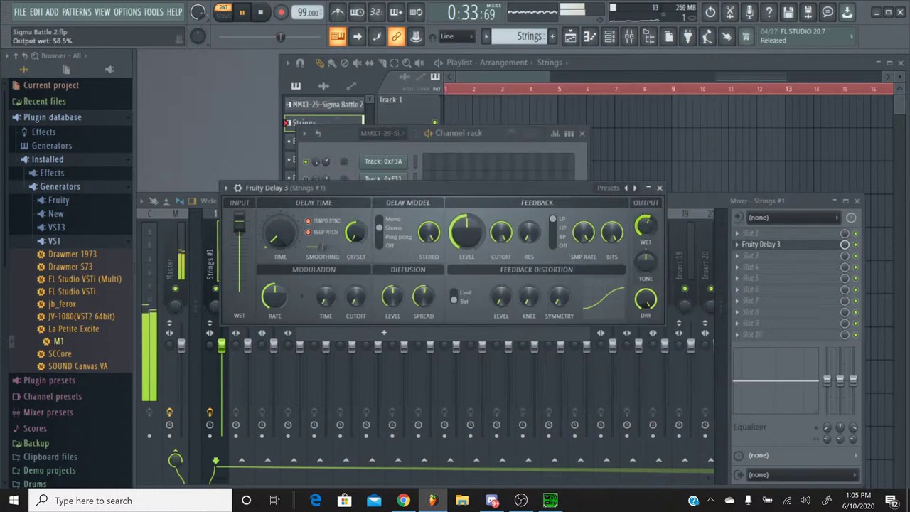
Step: Reduce the delay's wet output to about 58% and its feedback level, close the plugin and replay the Strings pattern
{"action": "mouse_move", "coordinate": [466, 231]}
{"action": "left_mouse_down"}
{"action": "mouse_move", "coordinate": [466, 242]}
{"action": "mouse_move", "coordinate": [457, 228]}
{"action": "left_mouse_up"}
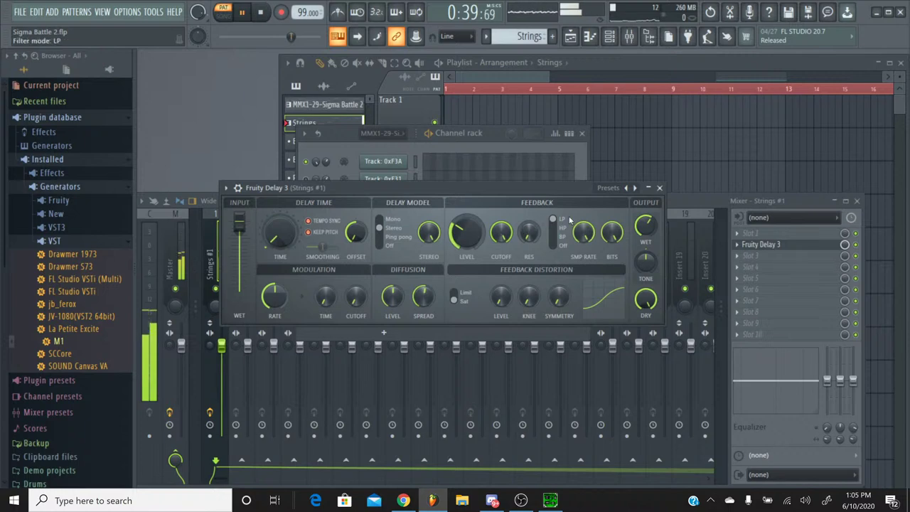
{"action": "left_click", "coordinate": [660, 188]}
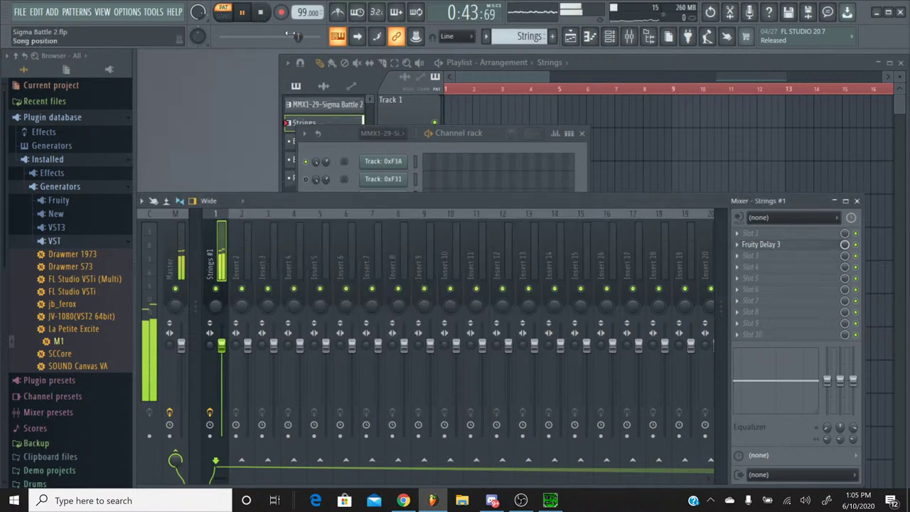
{"action": "key", "text": "space"}
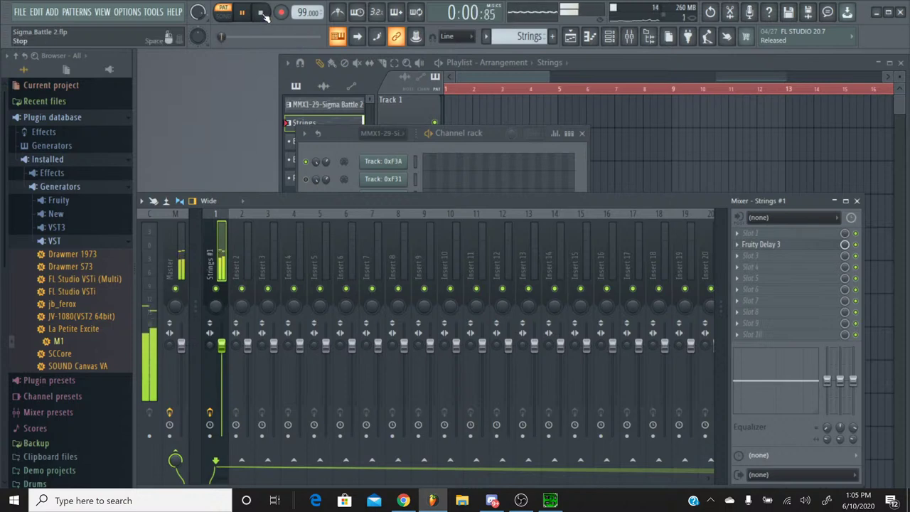
Step: Bring the channel rack forward and switch to the YouTube Studio live stream page in Chrome to read the chat
{"action": "left_click", "coordinate": [338, 139]}
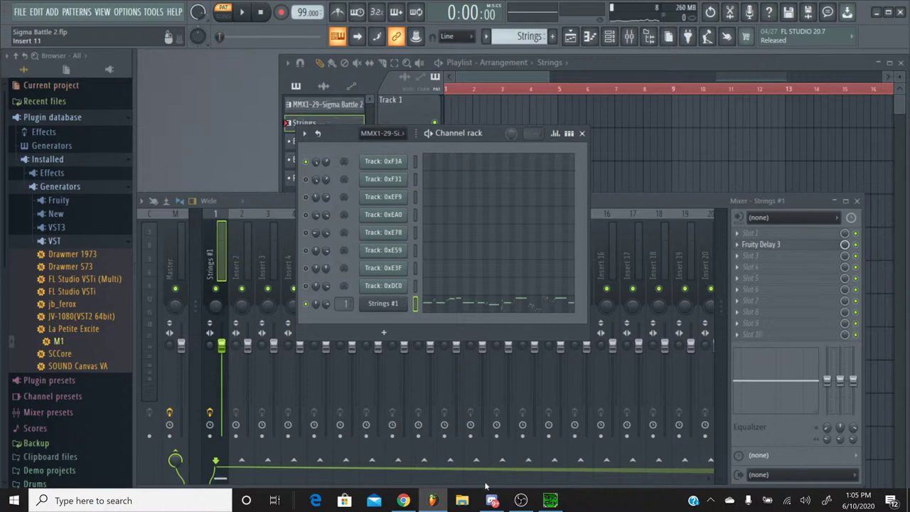
{"action": "left_click", "coordinate": [405, 501]}
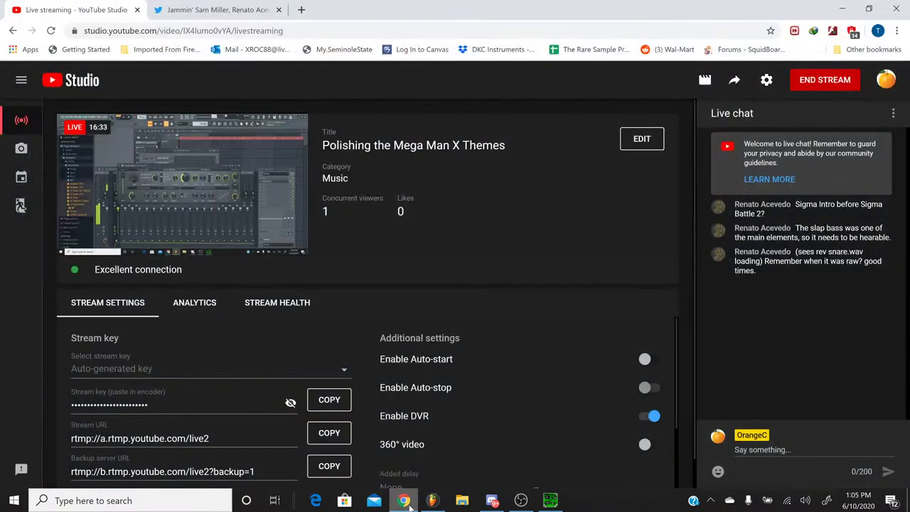
Step: Return to FL Studio and switch to the MMX1-29-Sigma Battle 2 pattern
{"action": "left_click", "coordinate": [405, 501]}
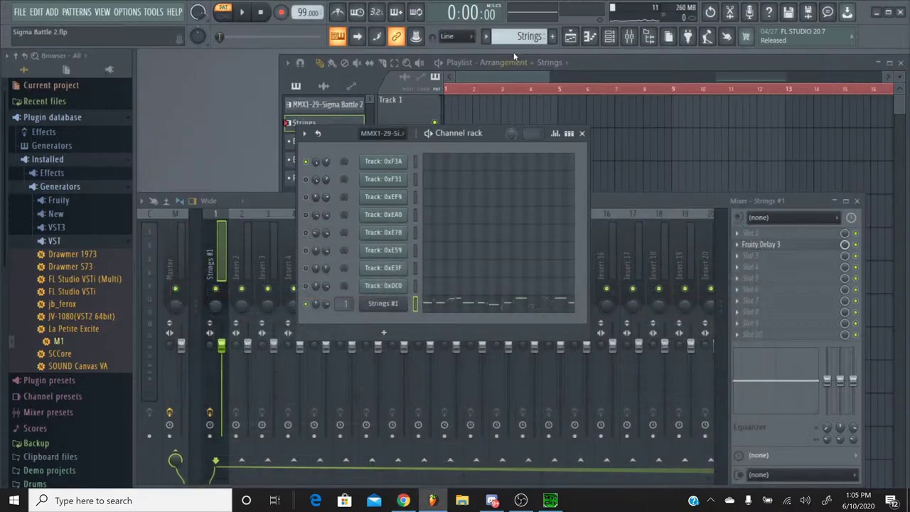
{"action": "left_click", "coordinate": [486, 37]}
{"action": "left_click", "coordinate": [519, 52]}
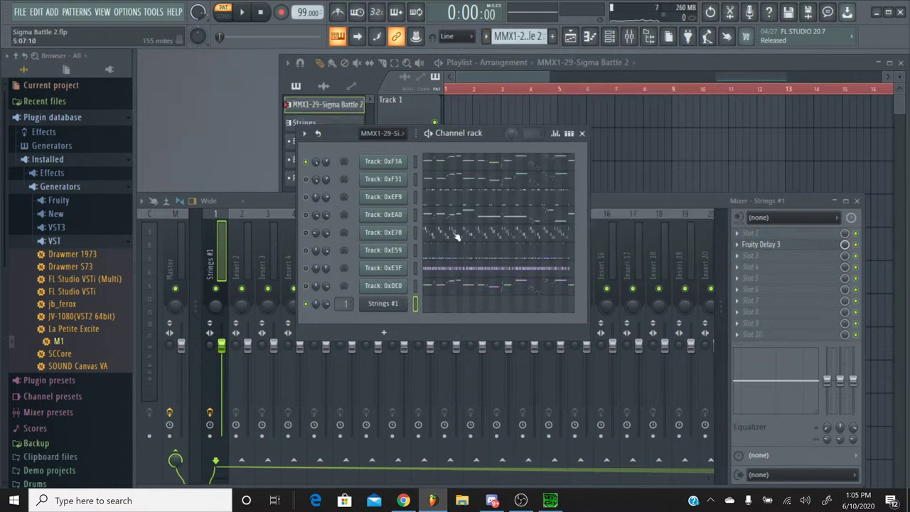
Step: Select and copy all notes of Track: 0xF3A in its piano roll
{"action": "left_click", "coordinate": [452, 166]}
{"action": "scroll", "coordinate": [473, 178], "scroll_direction": "down", "scroll_amount": 4}
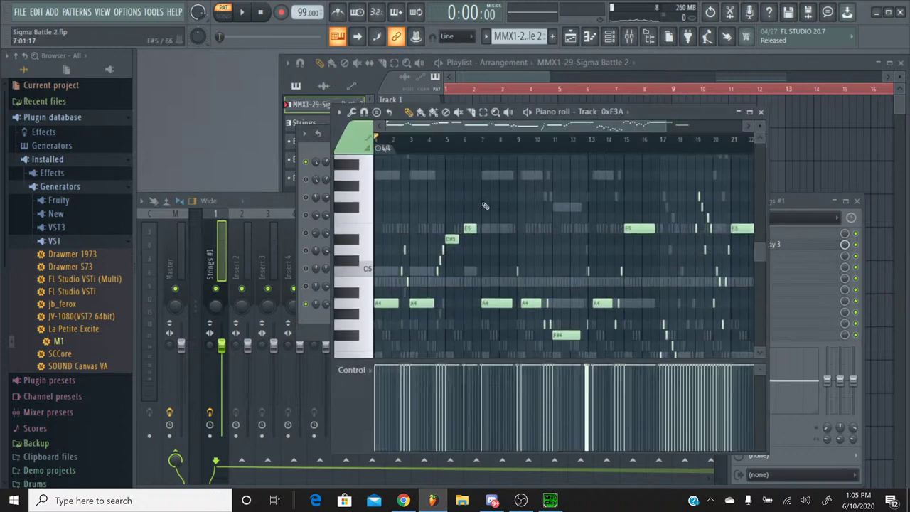
{"action": "scroll", "coordinate": [483, 149], "scroll_direction": "up", "scroll_amount": 5}
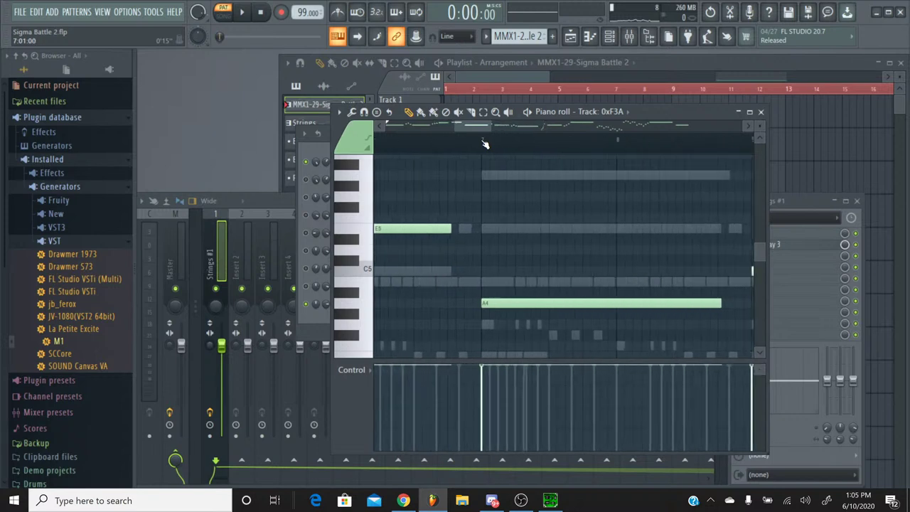
{"action": "scroll", "coordinate": [483, 144], "scroll_direction": "down", "scroll_amount": 4}
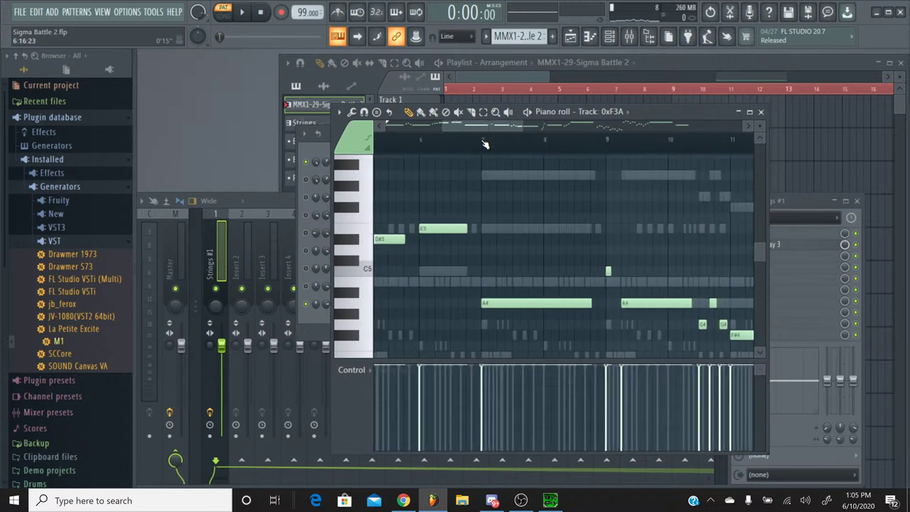
{"action": "scroll", "coordinate": [483, 144], "scroll_direction": "down", "scroll_amount": 3}
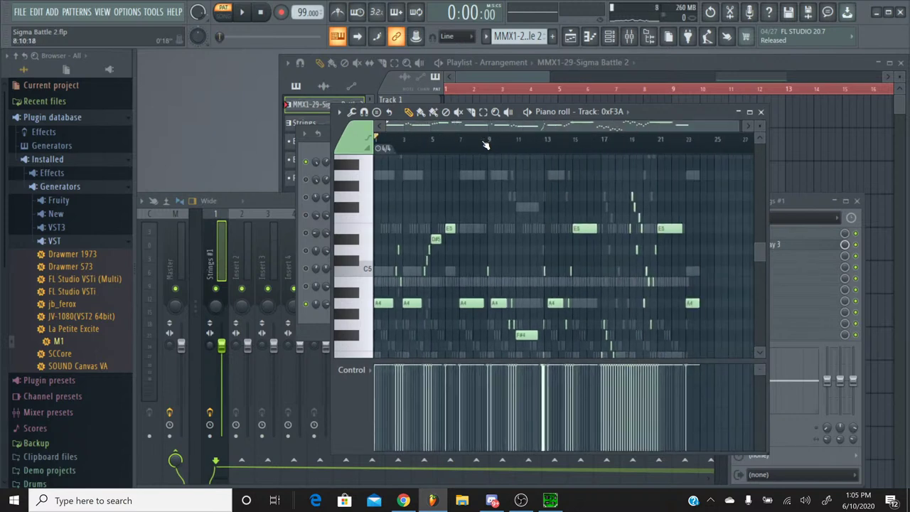
{"action": "key", "text": "ctrl+a"}
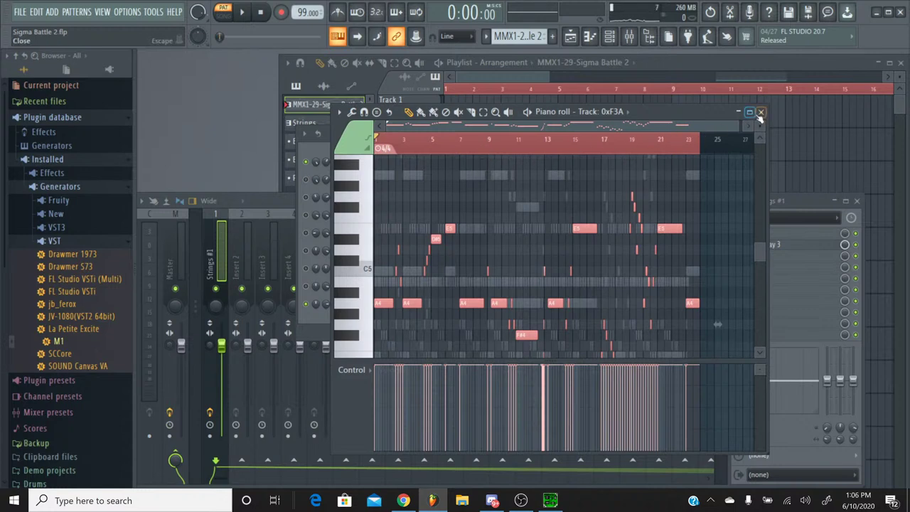
Step: Compare the notes of tracks 0xF31, 0xEA0, 0xDC0 and 0xF3A in the piano roll, and return to the channel rack
{"action": "left_click_drag", "start_coordinate": [619, 112], "coordinate": [779, 95]}
{"action": "left_click", "coordinate": [464, 180]}
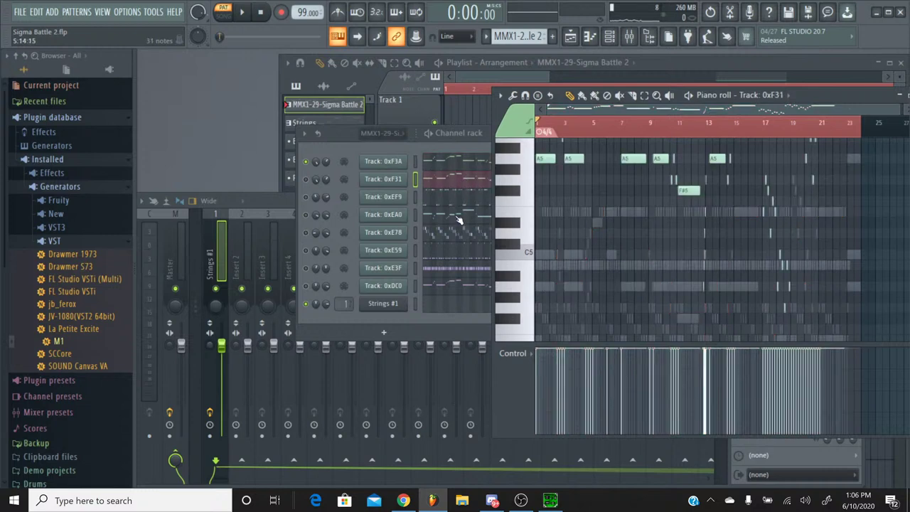
{"action": "left_click", "coordinate": [459, 215]}
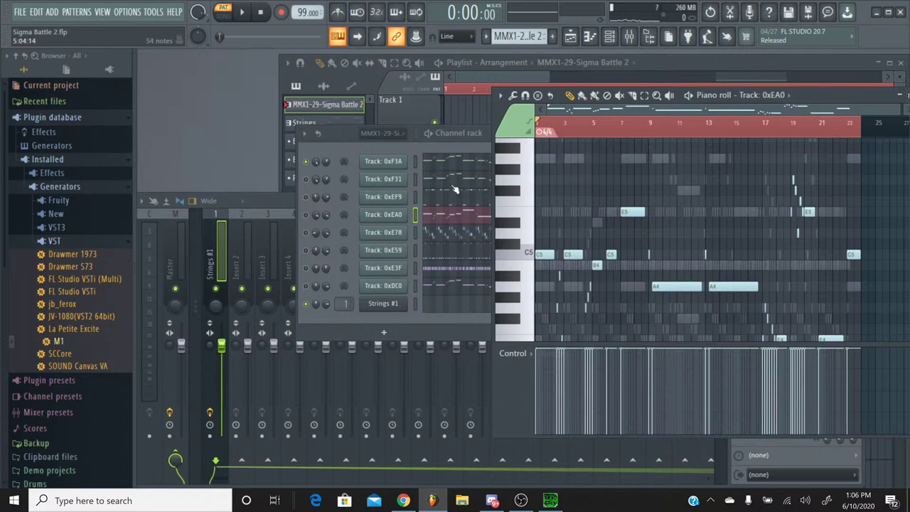
{"action": "left_click", "coordinate": [455, 166]}
{"action": "left_click", "coordinate": [456, 217]}
{"action": "left_click", "coordinate": [455, 285]}
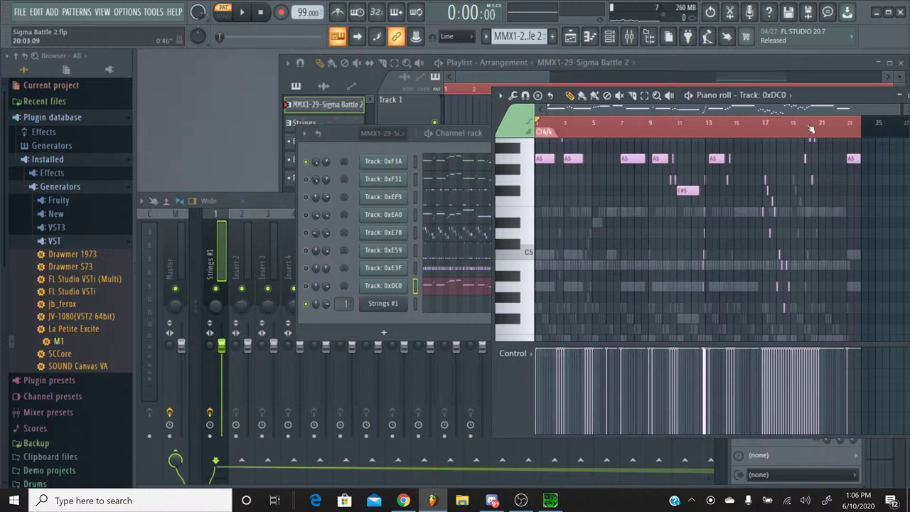
{"action": "left_click_drag", "start_coordinate": [839, 101], "coordinate": [802, 102]}
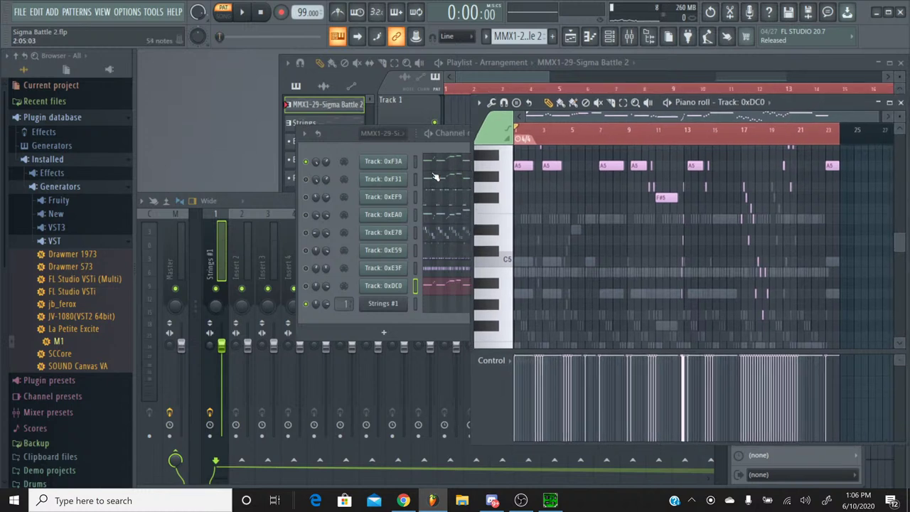
{"action": "left_click", "coordinate": [440, 167]}
{"action": "left_click_drag", "start_coordinate": [836, 107], "coordinate": [531, 107]}
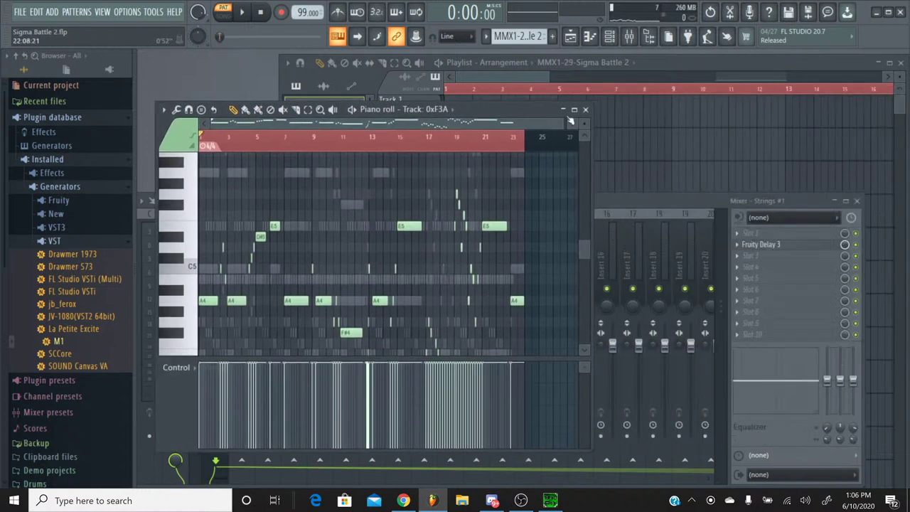
{"action": "key", "text": "F7"}
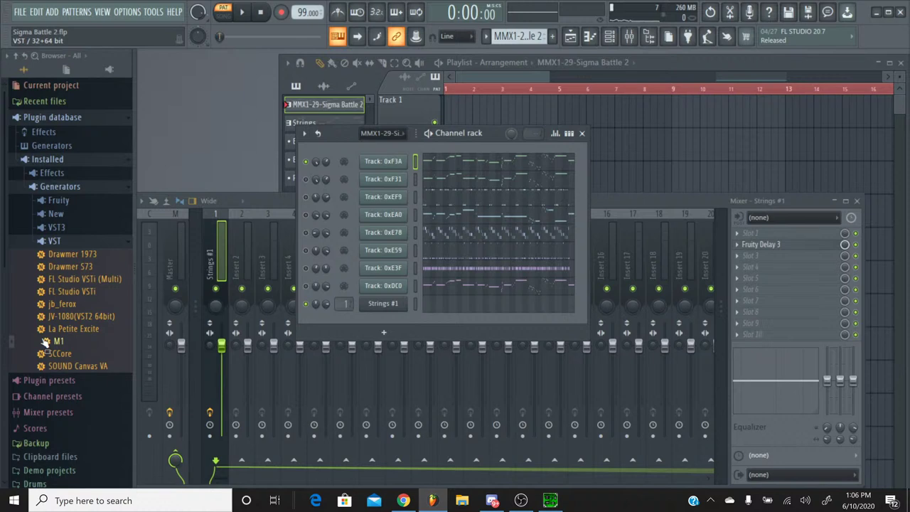
Step: Add an M1 instrument channel below Track: 0xF3A and load the BrightStr. strings program in Prog mode
{"action": "left_click_drag", "start_coordinate": [46, 342], "coordinate": [396, 178]}
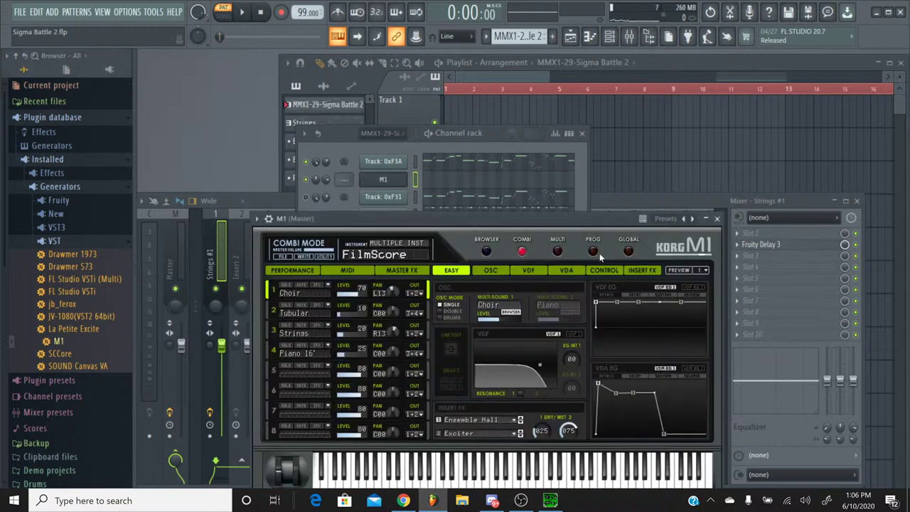
{"action": "left_click", "coordinate": [593, 252]}
{"action": "left_click", "coordinate": [487, 252]}
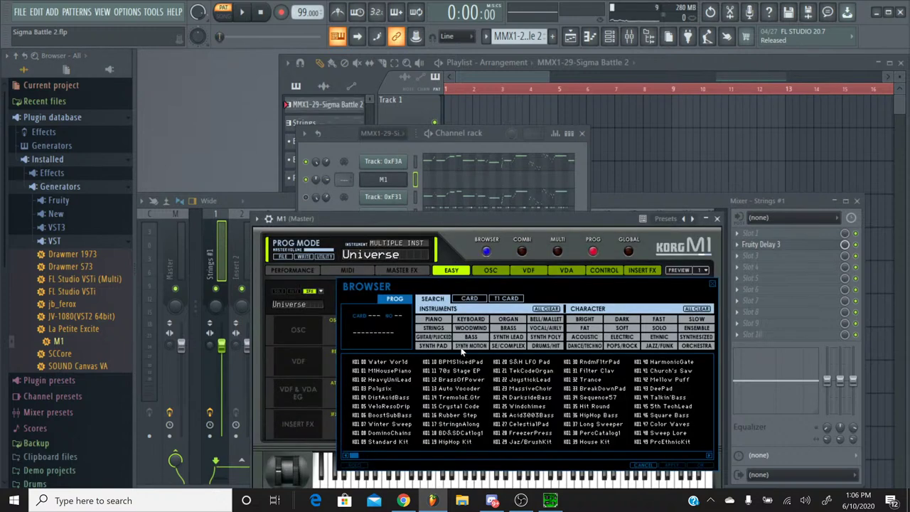
{"action": "left_click", "coordinate": [434, 328]}
{"action": "double_click", "coordinate": [455, 424]}
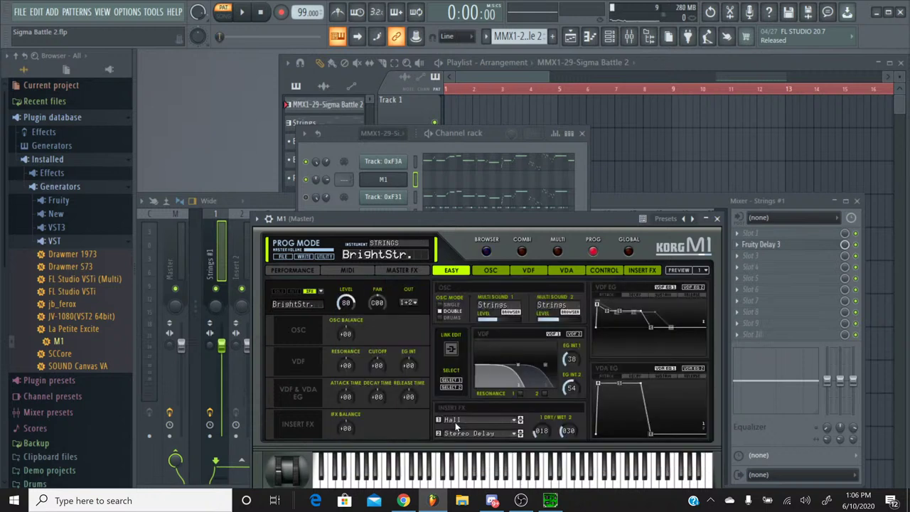
Step: Set both of the M1's insert effects to No Effect and close the plugin
{"action": "left_click", "coordinate": [476, 438]}
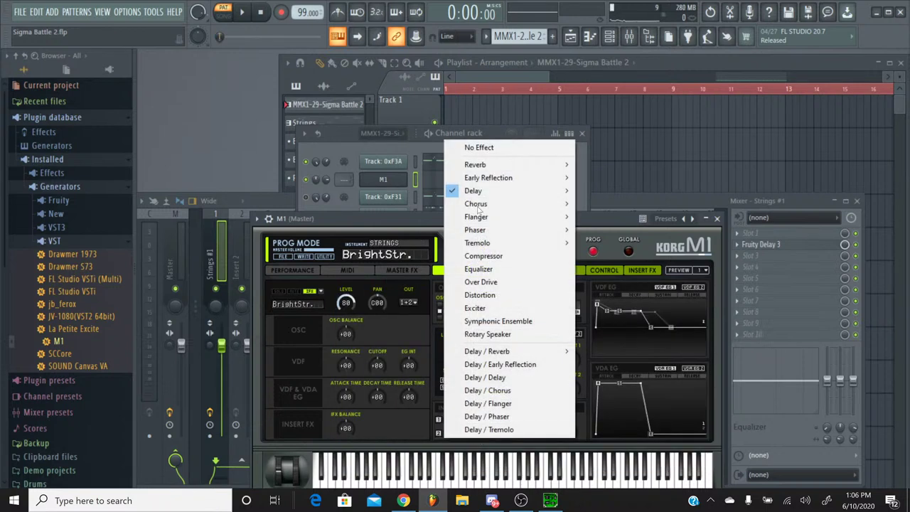
{"action": "left_click", "coordinate": [494, 147]}
{"action": "left_click", "coordinate": [475, 433]}
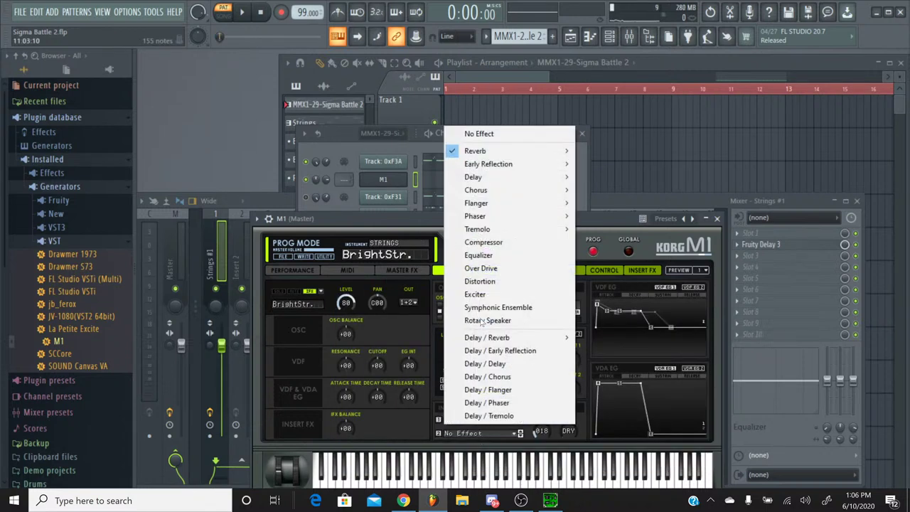
{"action": "left_click", "coordinate": [488, 151]}
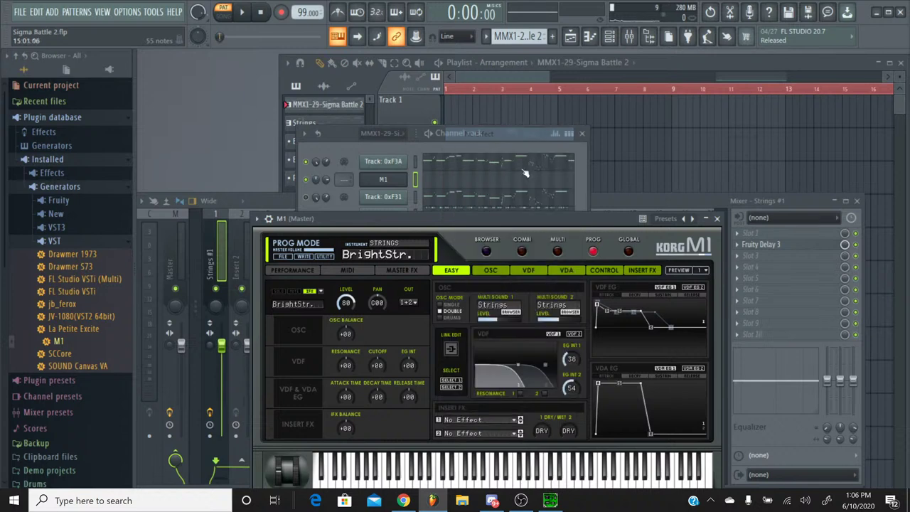
{"action": "left_click", "coordinate": [717, 218]}
Step: Rename the new M1 channel as Strings #2
{"action": "right_click", "coordinate": [390, 183]}
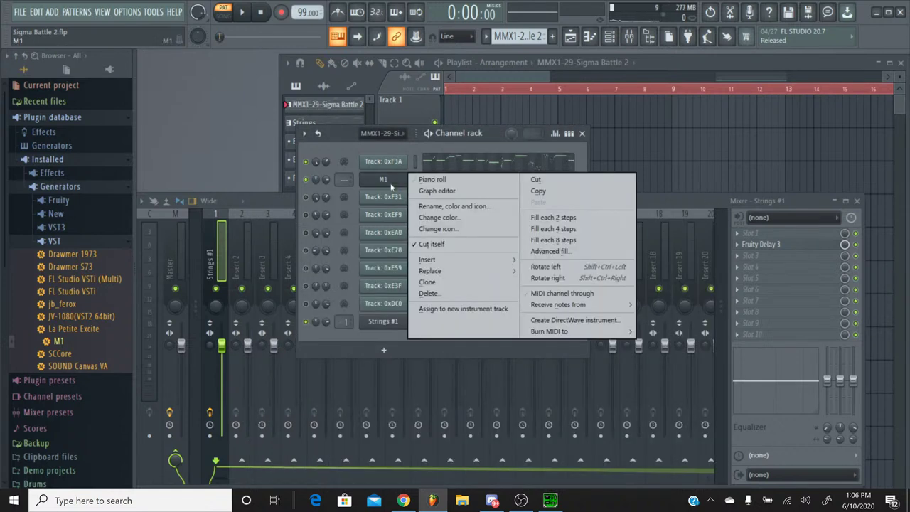
{"action": "left_click", "coordinate": [432, 206]}
{"action": "type", "text": "Strings #2"}
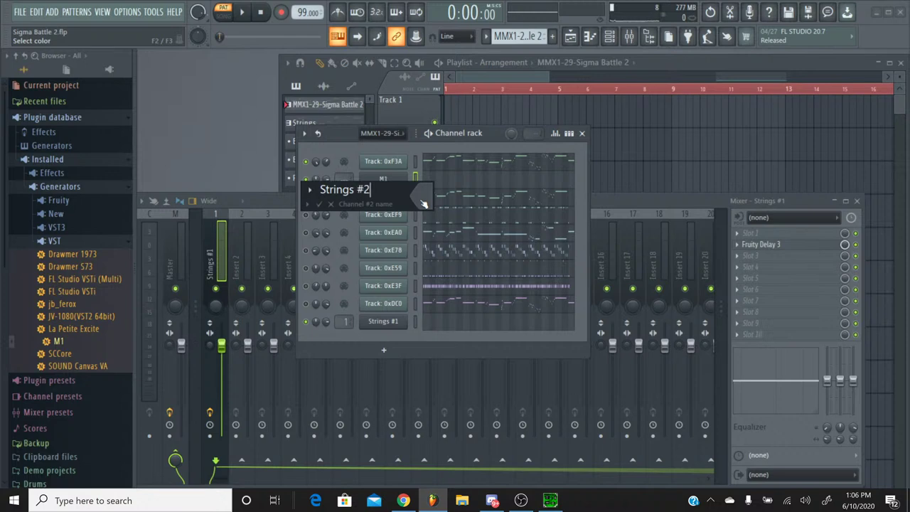
{"action": "key", "text": "Return"}
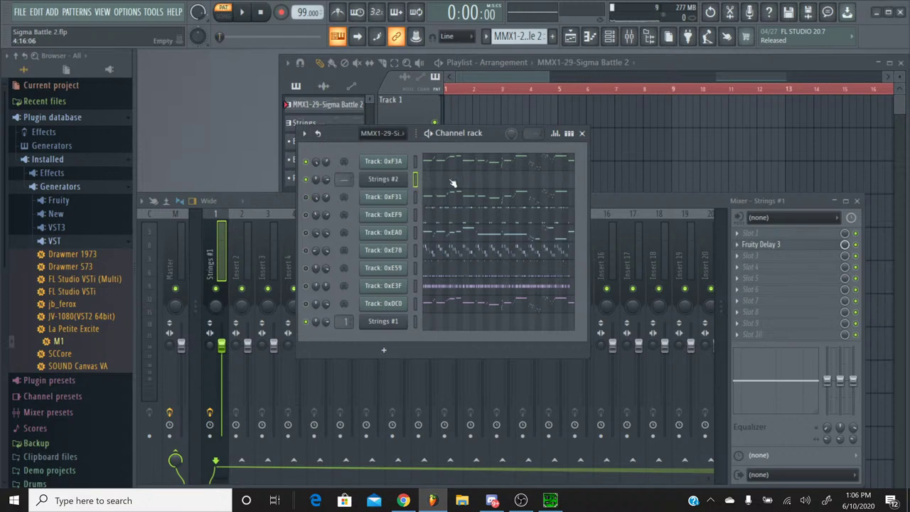
{"action": "left_click", "coordinate": [442, 182]}
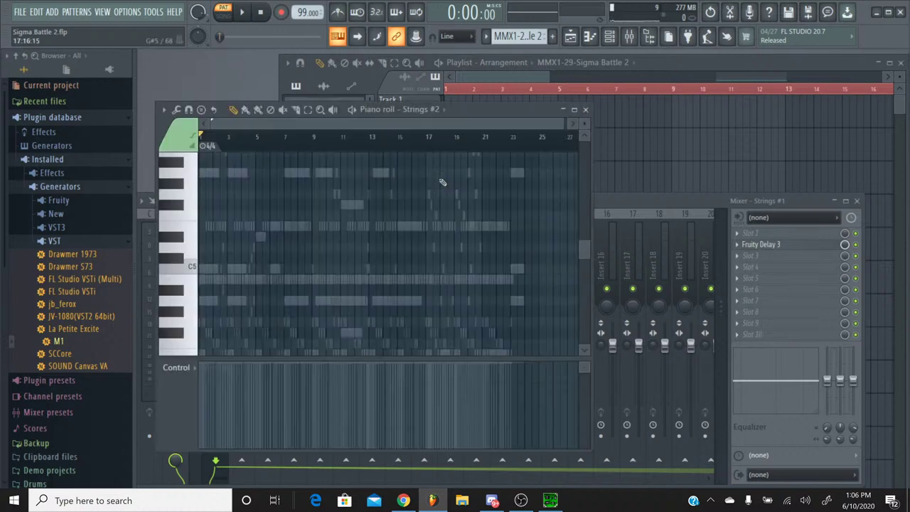
{"action": "left_click", "coordinate": [442, 182]}
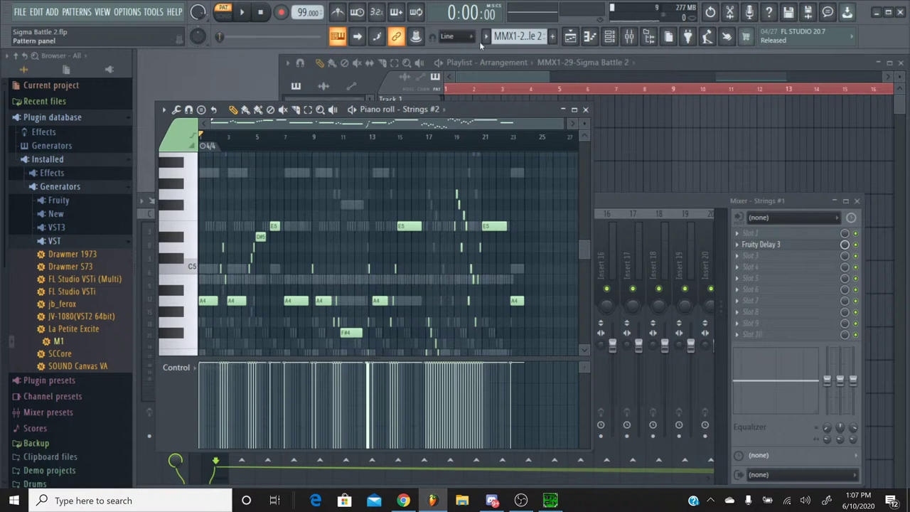
{"action": "key", "text": "ctrl+z"}
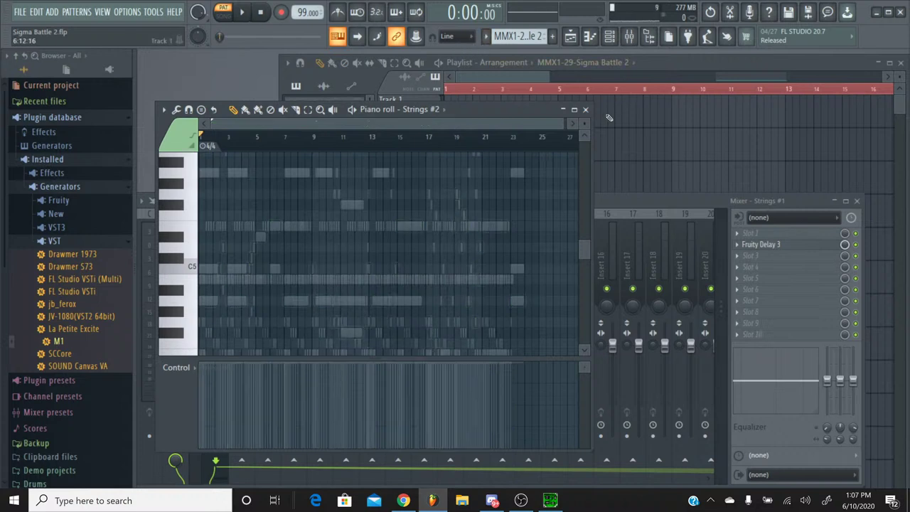
{"action": "left_click", "coordinate": [585, 110]}
Step: Switch to the Strings pattern and paste the copied Track: 0xF3A notes into the Strings #2 piano roll
{"action": "left_click", "coordinate": [485, 36]}
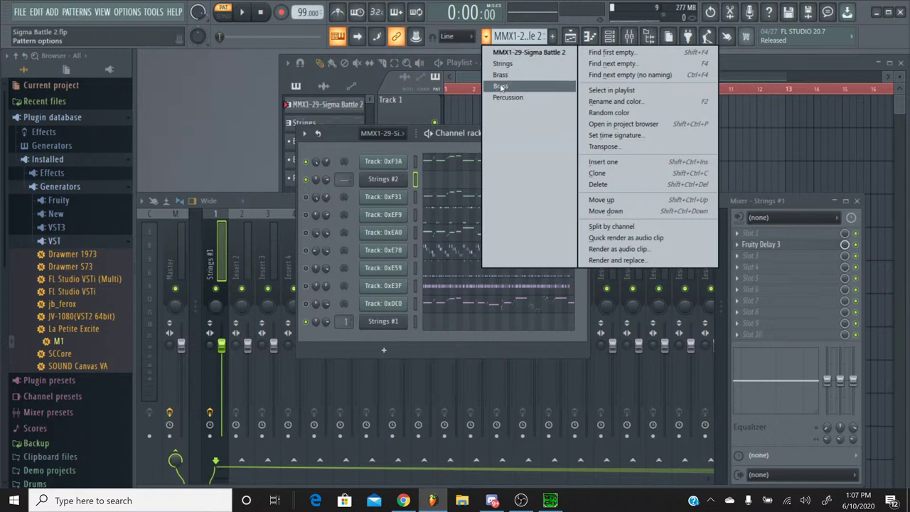
{"action": "left_click", "coordinate": [503, 63]}
{"action": "key", "text": "F7"}
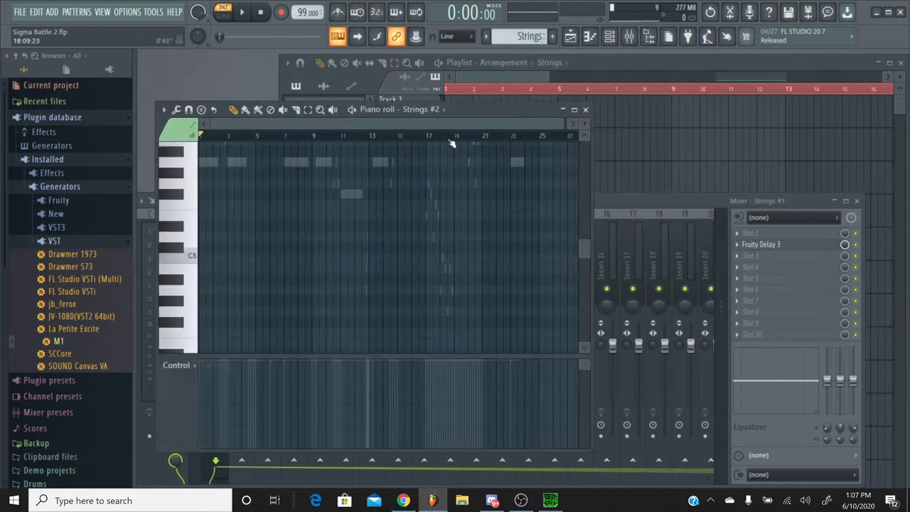
Step: Switch to SPCTool, listen to a later section of 29 Sigma Battle 2.spc and return to FL Studio
{"action": "left_click", "coordinate": [551, 500]}
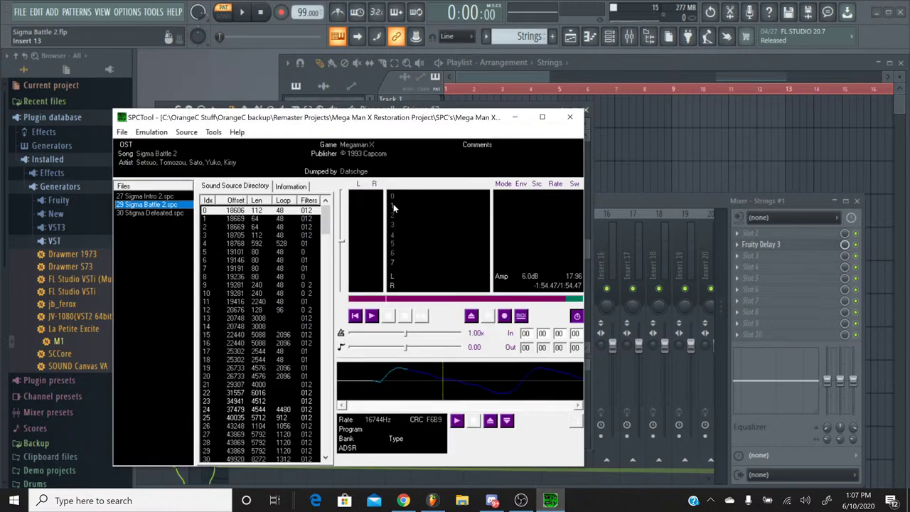
{"action": "left_click", "coordinate": [373, 317]}
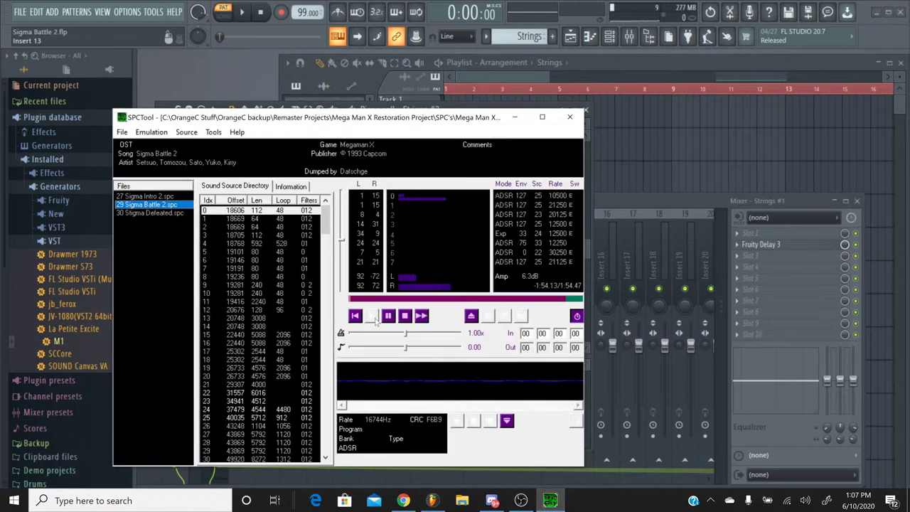
{"action": "left_click", "coordinate": [425, 299]}
{"action": "left_click", "coordinate": [404, 316]}
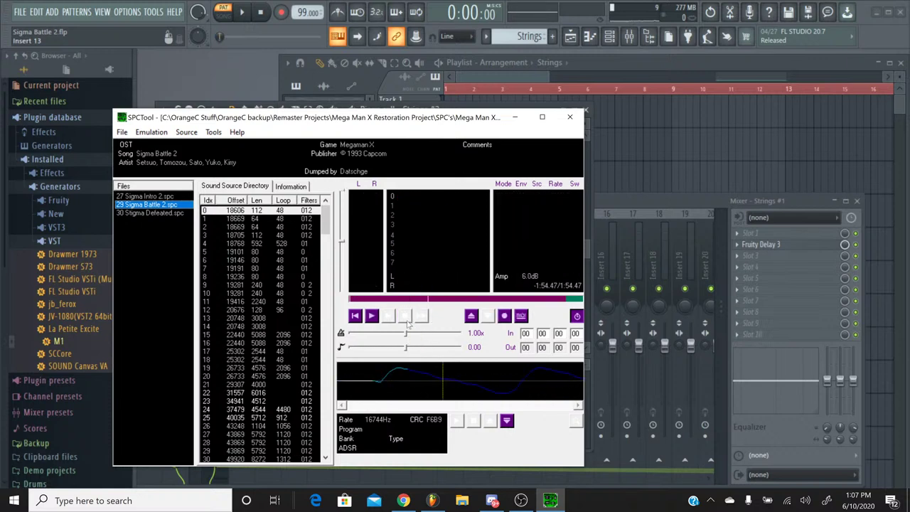
{"action": "left_click", "coordinate": [514, 118]}
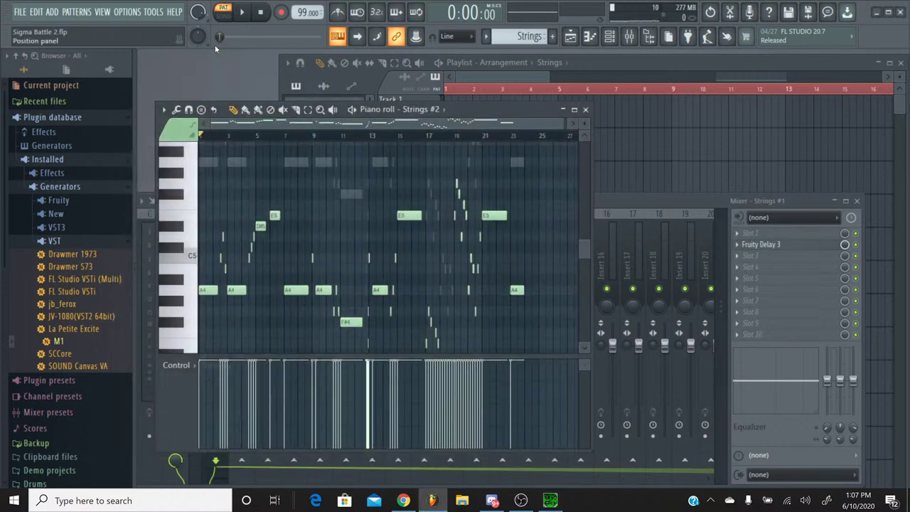
Step: Copy the panning value of Track: 0xF3A to the Strings #2 channel and audition the Strings pattern, including a later section
{"action": "key", "text": "space"}
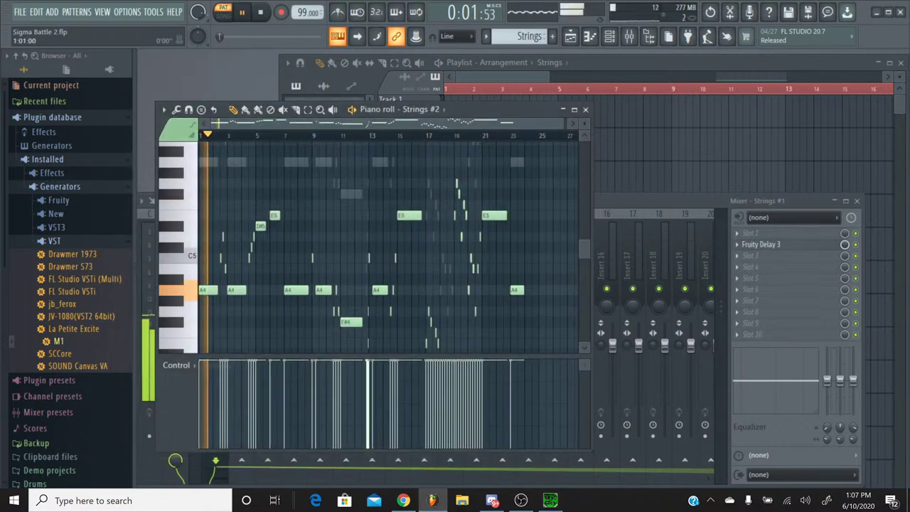
{"action": "key", "text": "F7"}
{"action": "key", "text": "F6"}
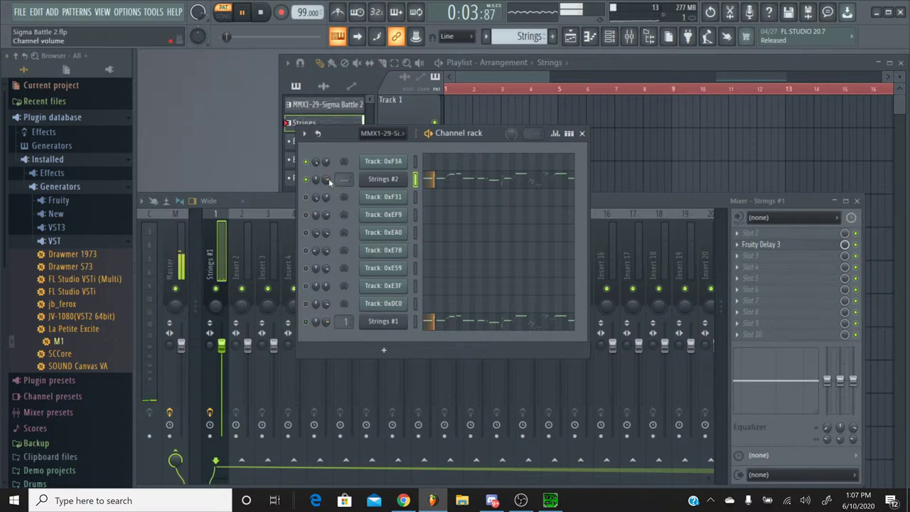
{"action": "right_click", "coordinate": [316, 162]}
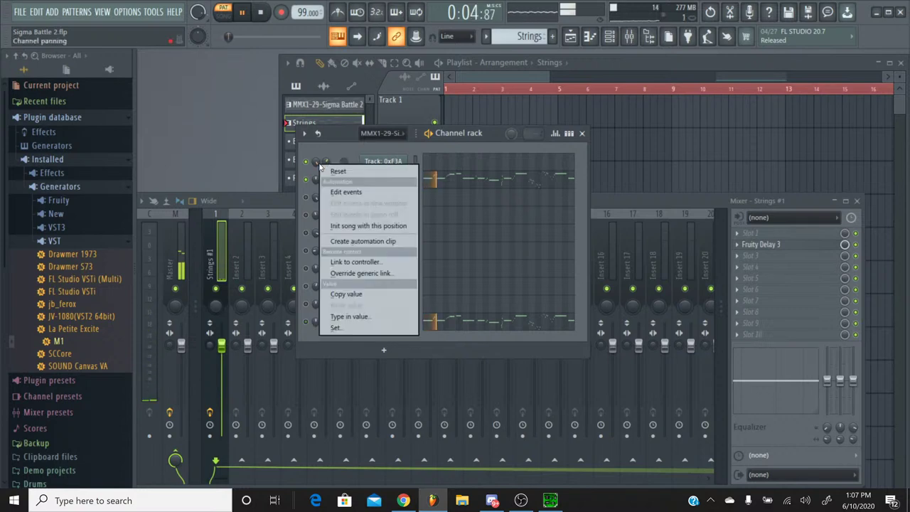
{"action": "left_click", "coordinate": [342, 293]}
{"action": "right_click", "coordinate": [317, 182]}
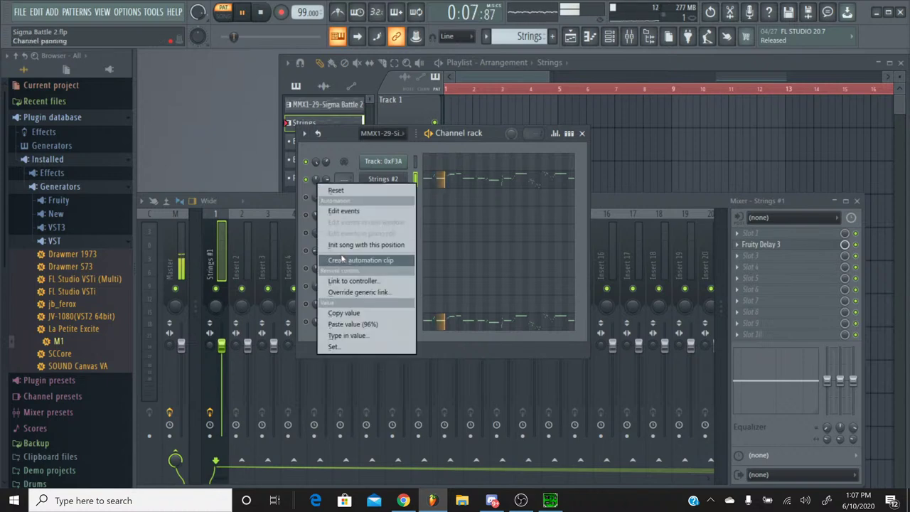
{"action": "left_click", "coordinate": [349, 321]}
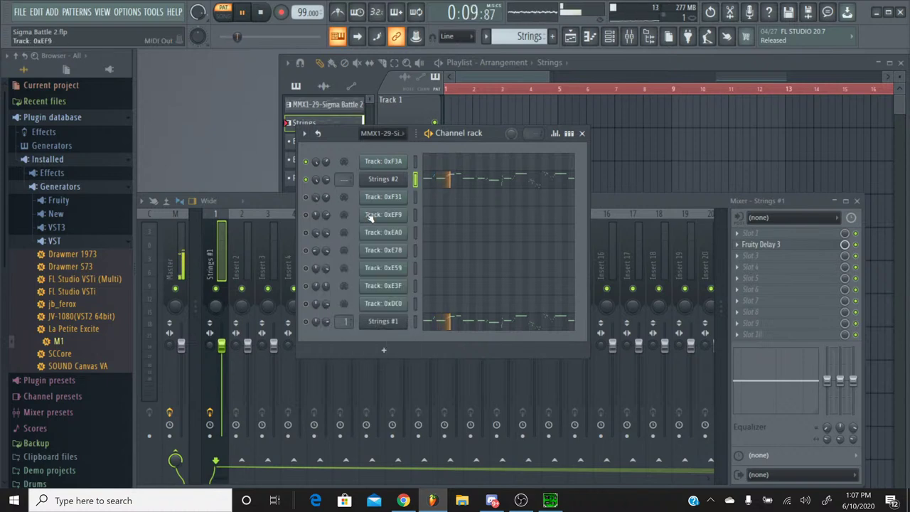
{"action": "left_click_drag", "start_coordinate": [243, 39], "coordinate": [293, 39]}
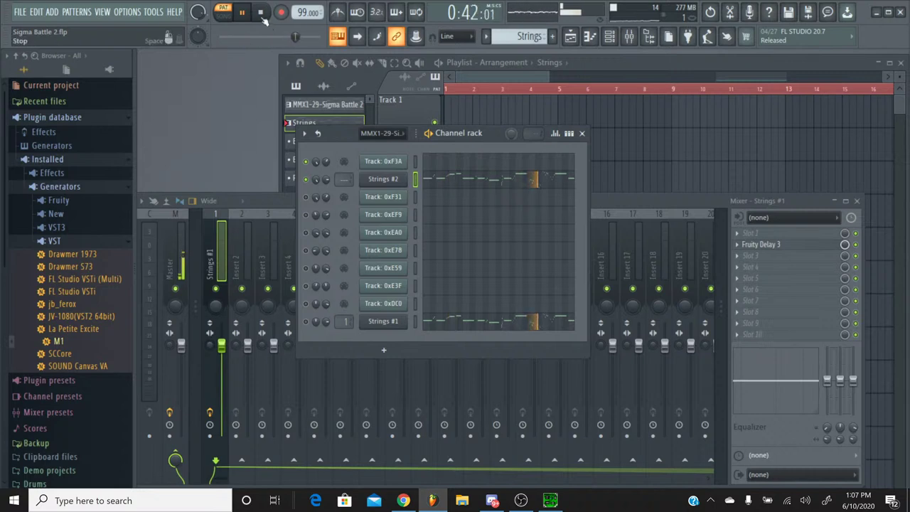
{"action": "left_click", "coordinate": [261, 14]}
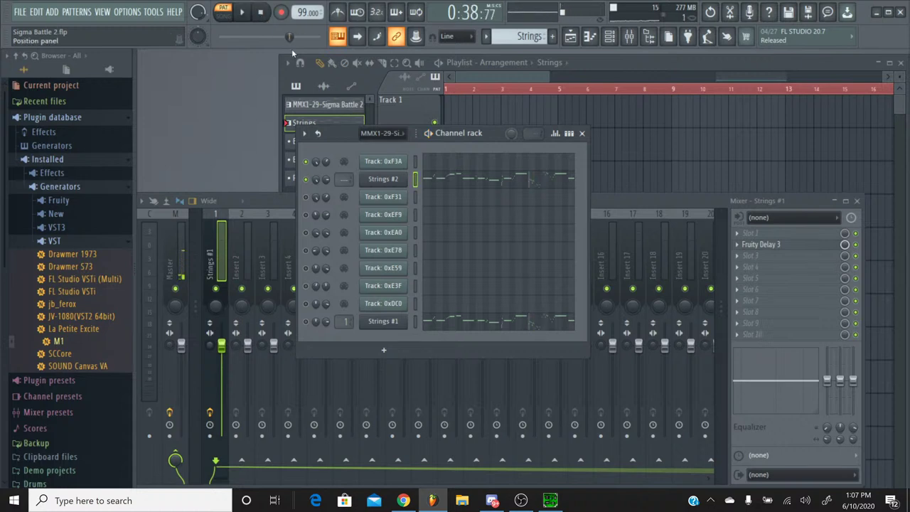
Step: Route the Strings #2 channel to mixer insert 2 and return to the channel rack
{"action": "left_click", "coordinate": [601, 210]}
{"action": "left_click", "coordinate": [244, 215]}
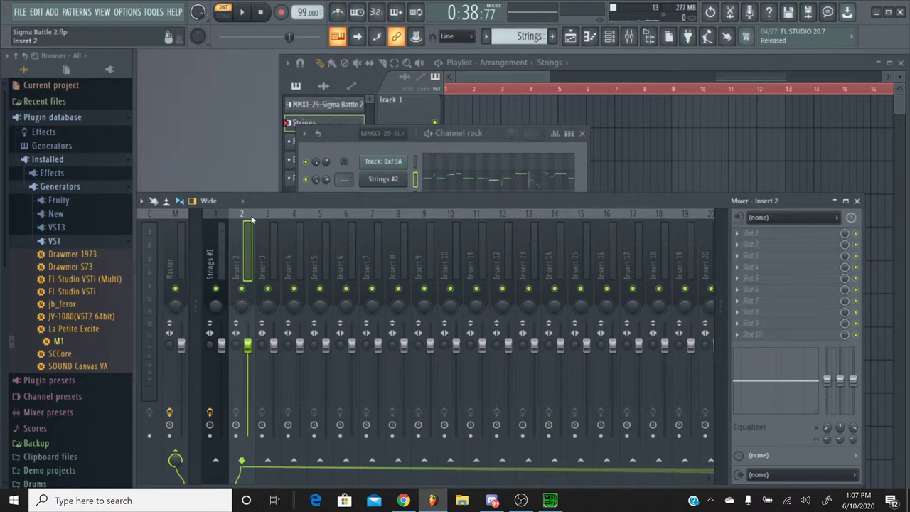
{"action": "key", "text": "ctrl+l"}
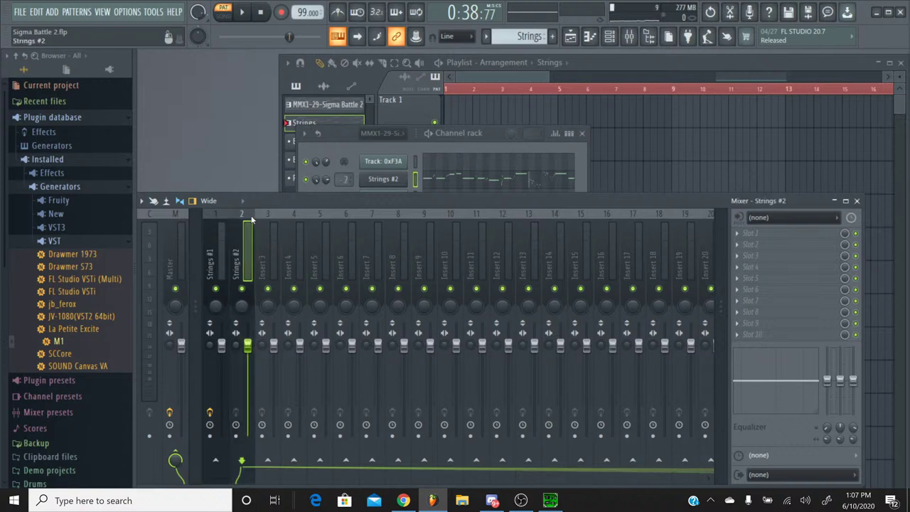
{"action": "left_click", "coordinate": [326, 141]}
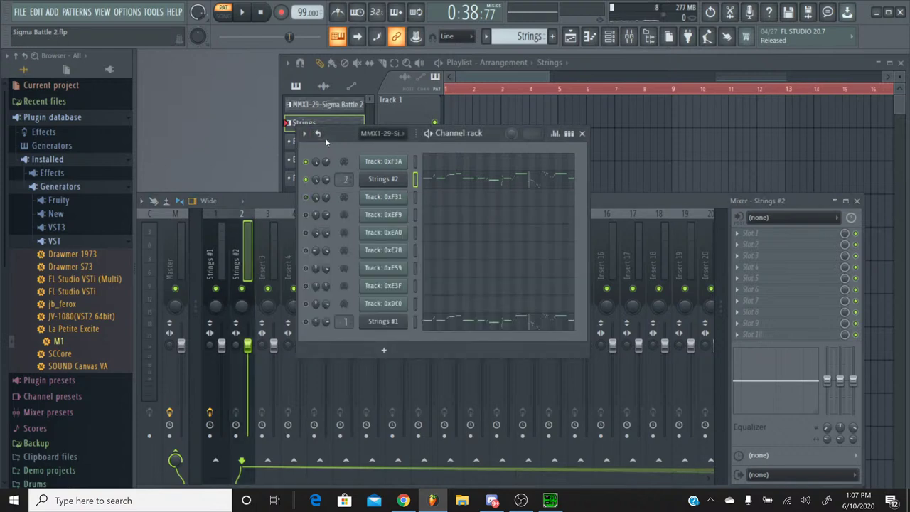
Step: Switch to the MMX1-29-Sigma Battle 2 pattern and play Track: 0xEA0 on its own from the start
{"action": "left_click", "coordinate": [487, 37]}
{"action": "left_click", "coordinate": [490, 55]}
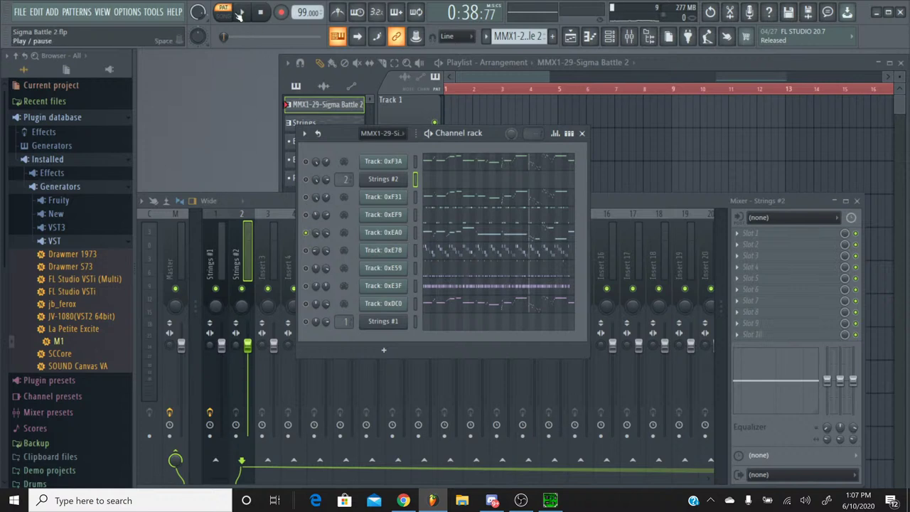
{"action": "left_click", "coordinate": [221, 38]}
{"action": "key", "text": "space"}
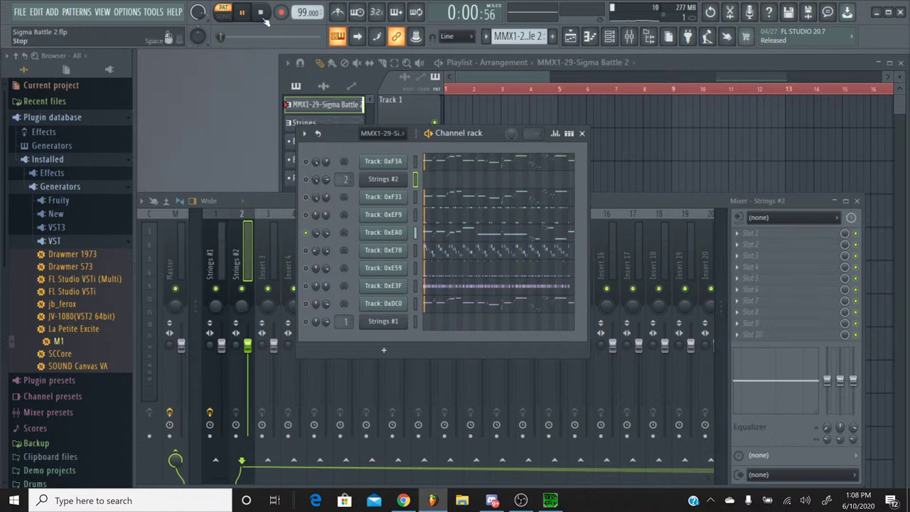
Step: Switch to SPCTool, listen to 29 Sigma Battle 2.spc from the start and return to FL Studio
{"action": "left_click", "coordinate": [545, 501]}
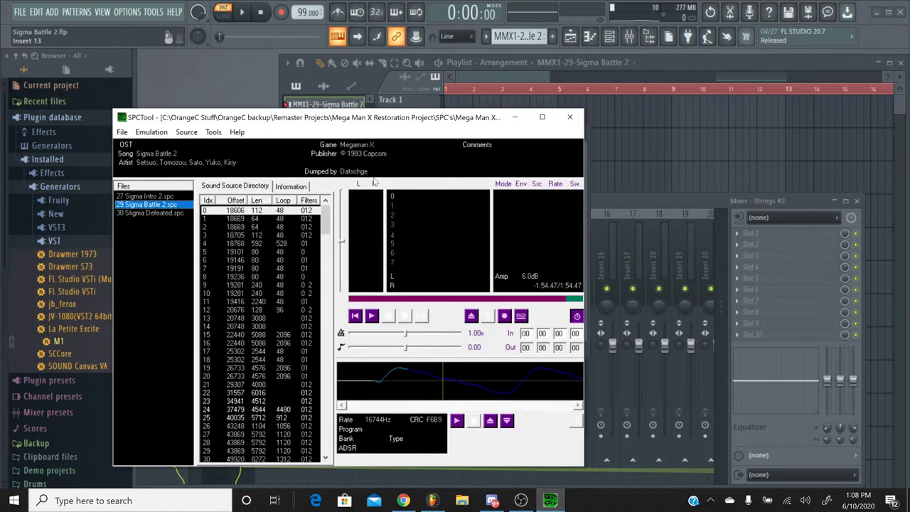
{"action": "left_click", "coordinate": [372, 316]}
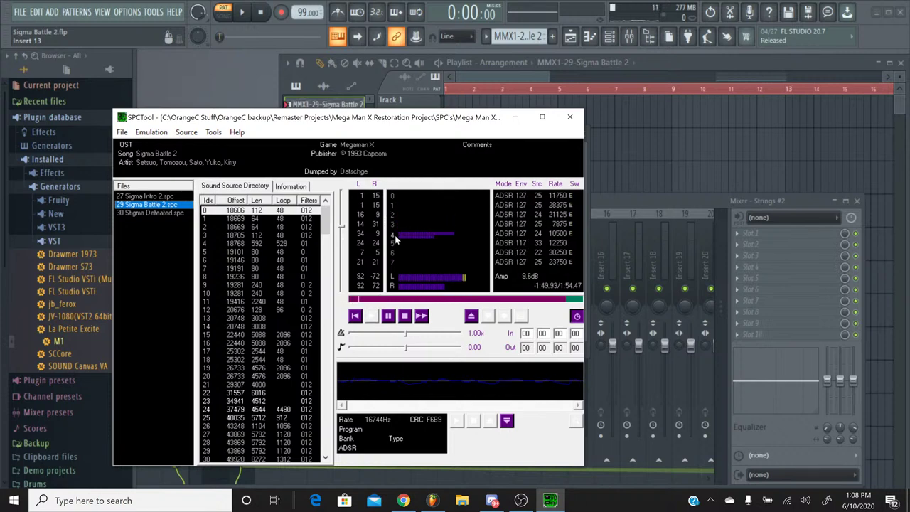
{"action": "left_click", "coordinate": [403, 300]}
{"action": "left_click", "coordinate": [405, 316]}
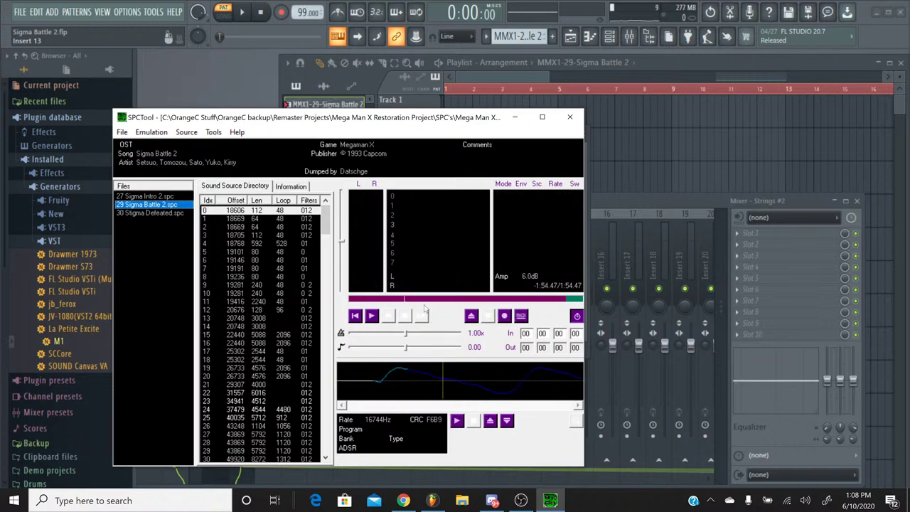
{"action": "left_click", "coordinate": [514, 117]}
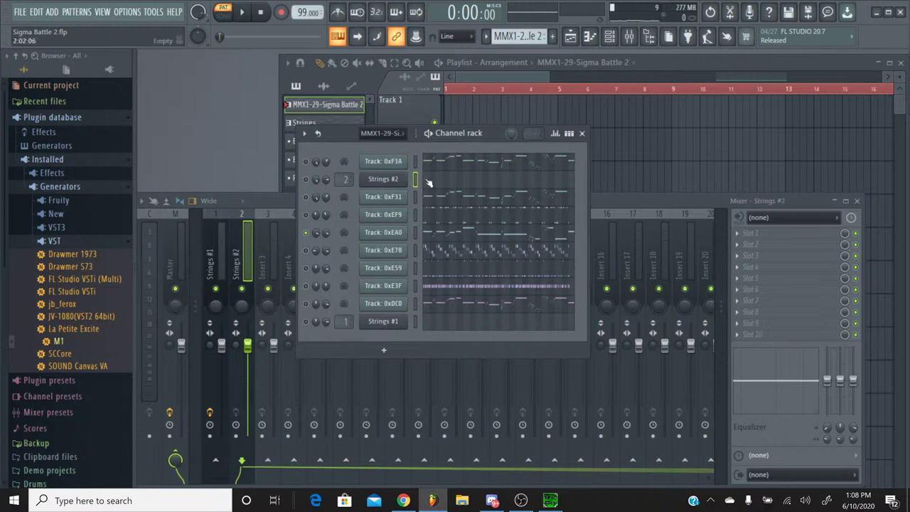
Step: Copy all the notes from the Track: 0xEA0 piano roll and switch to the Strings pattern
{"action": "left_click", "coordinate": [442, 235]}
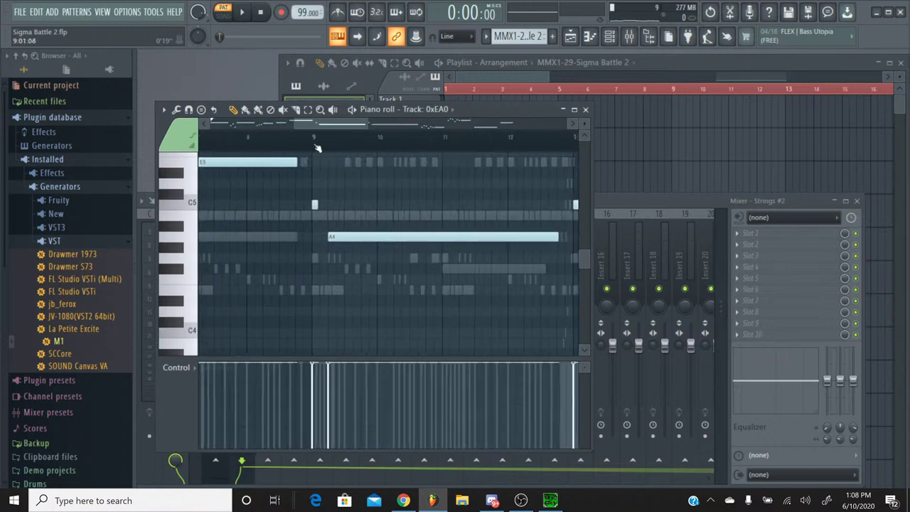
{"action": "left_click_drag", "start_coordinate": [311, 123], "coordinate": [229, 123]}
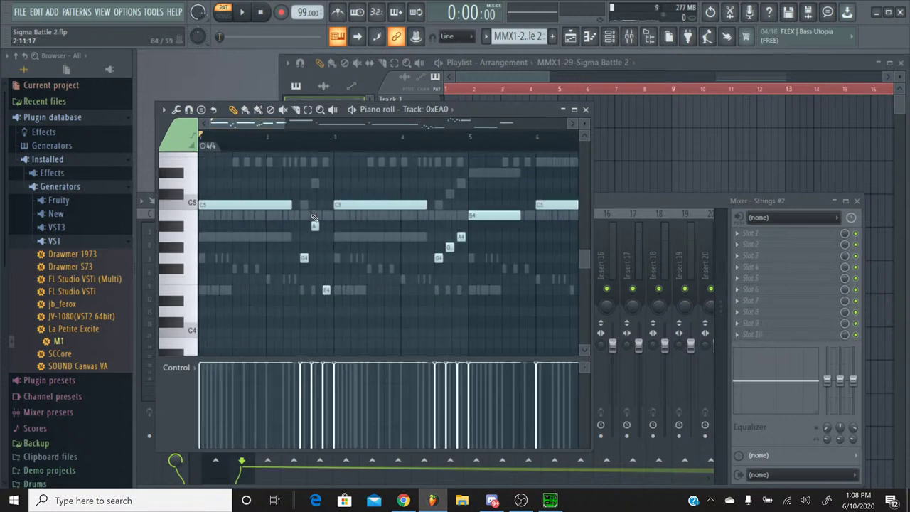
{"action": "key", "text": "ctrl+a"}
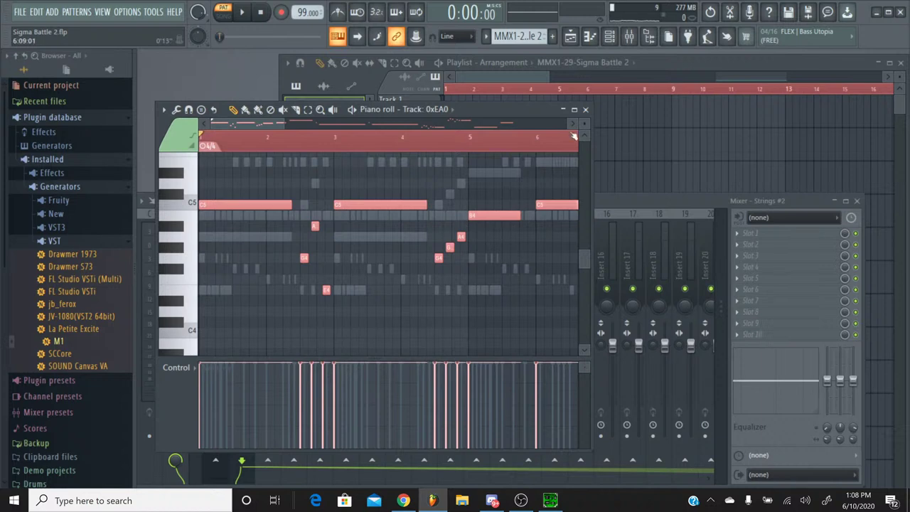
{"action": "left_click", "coordinate": [585, 109]}
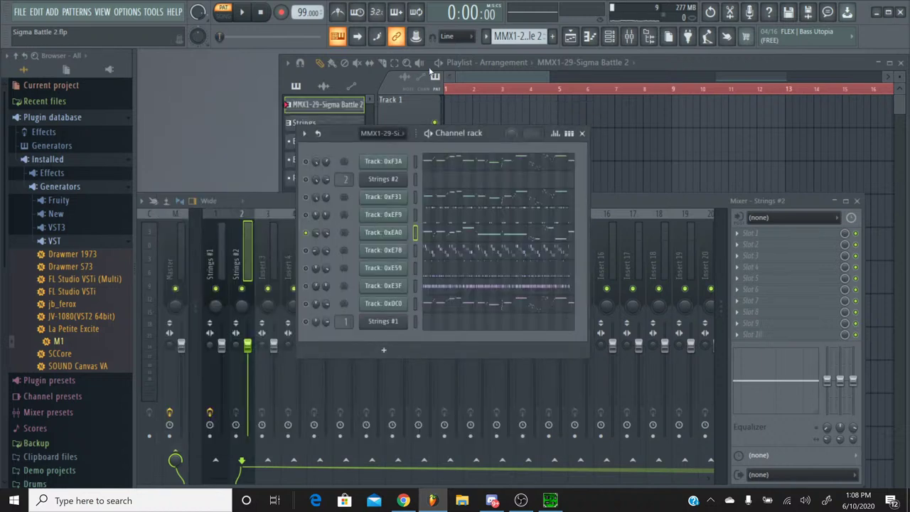
{"action": "left_click", "coordinate": [486, 37]}
{"action": "left_click", "coordinate": [501, 71]}
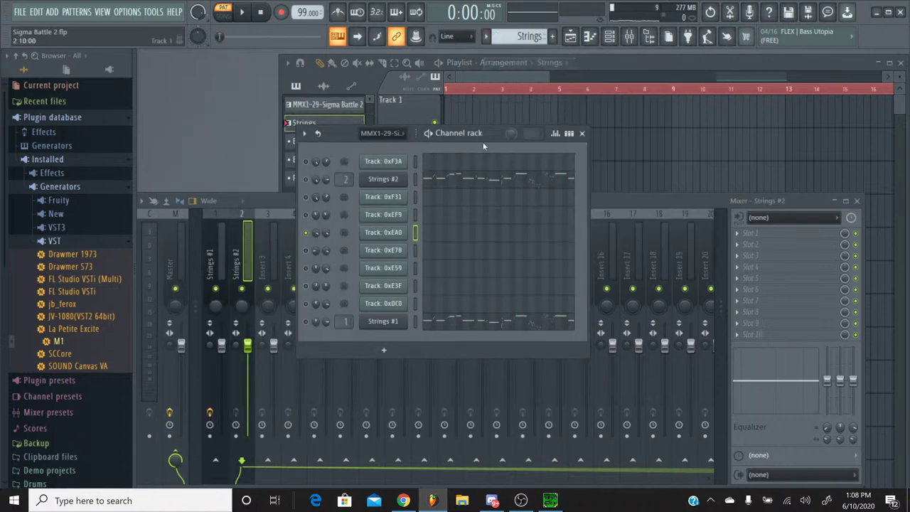
Step: Add another M1 channel below Track: 0xEA0 and load the BrightStr. program from its strings category
{"action": "left_click", "coordinate": [59, 343]}
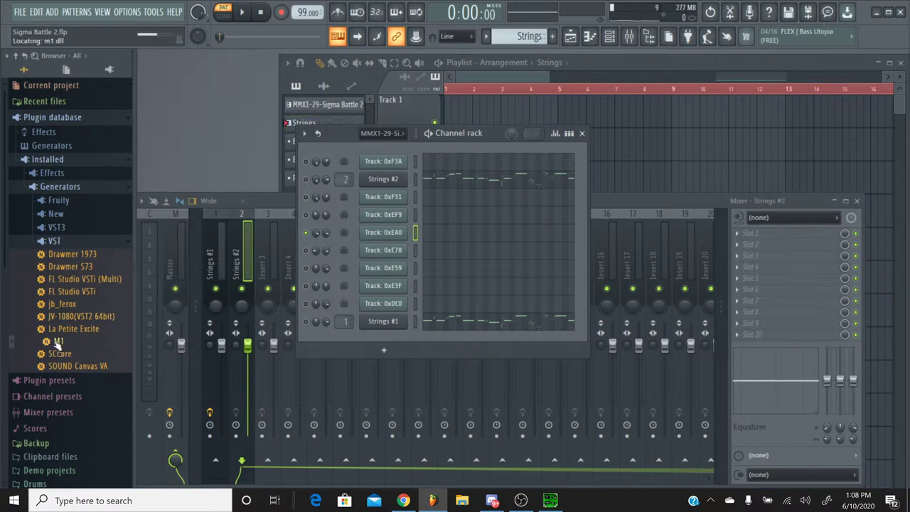
{"action": "left_click_drag", "start_coordinate": [58, 343], "coordinate": [381, 267]}
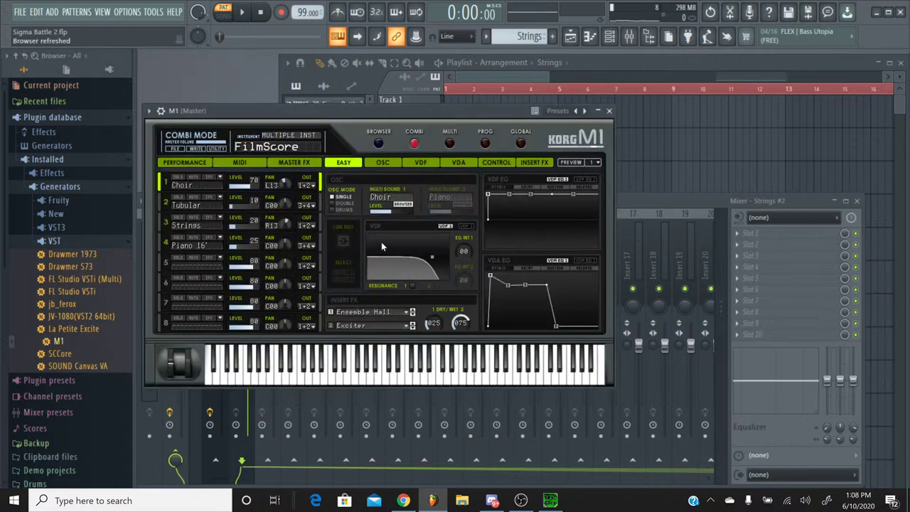
{"action": "left_click", "coordinate": [485, 144]}
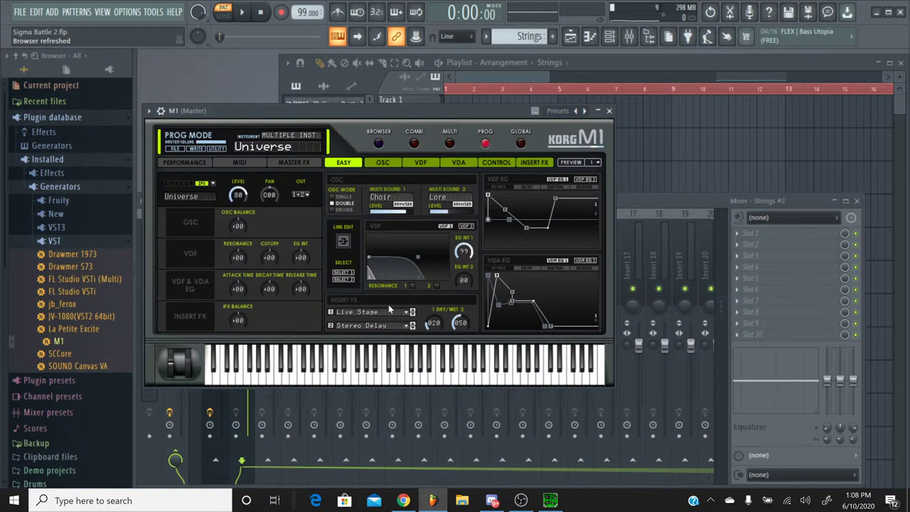
{"action": "left_click", "coordinate": [379, 144]}
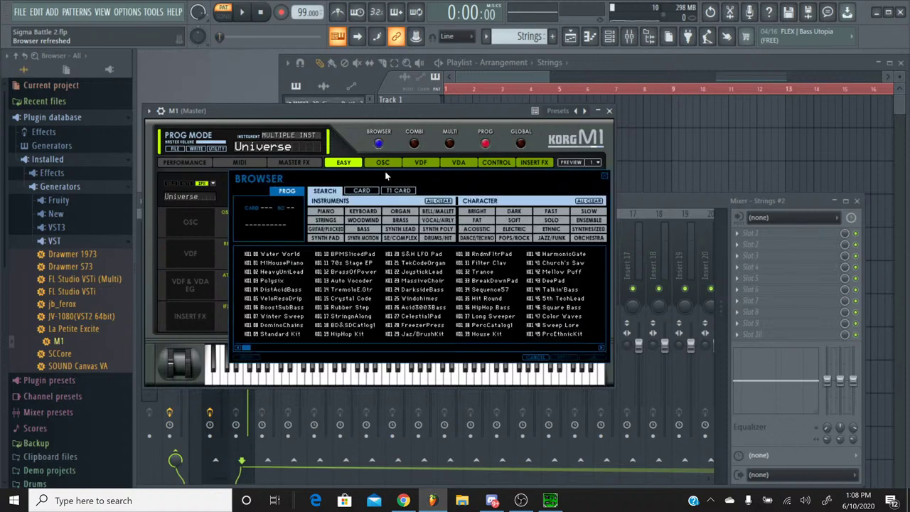
{"action": "left_click", "coordinate": [325, 220]}
{"action": "double_click", "coordinate": [349, 316]}
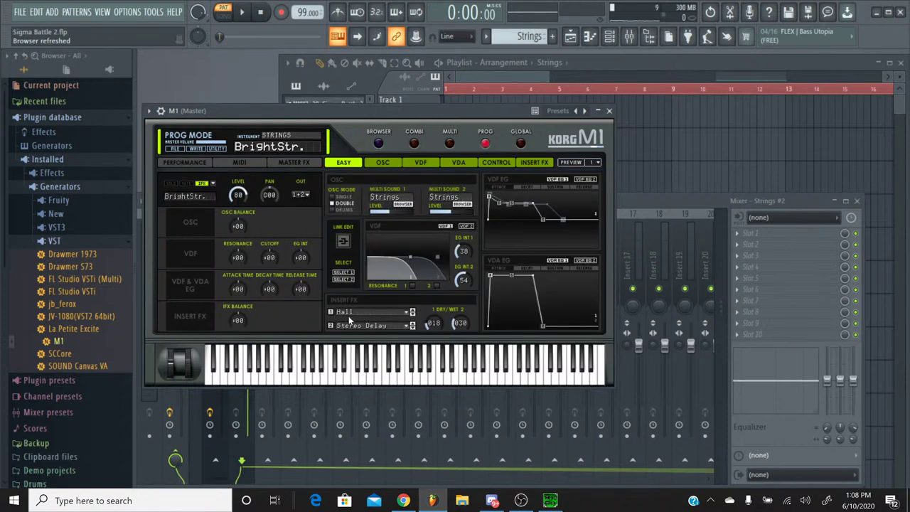
Step: Set both insert effects of the BrightStr. program to No Effect and close the M1 window
{"action": "left_click", "coordinate": [348, 316]}
{"action": "left_click", "coordinate": [366, 69]}
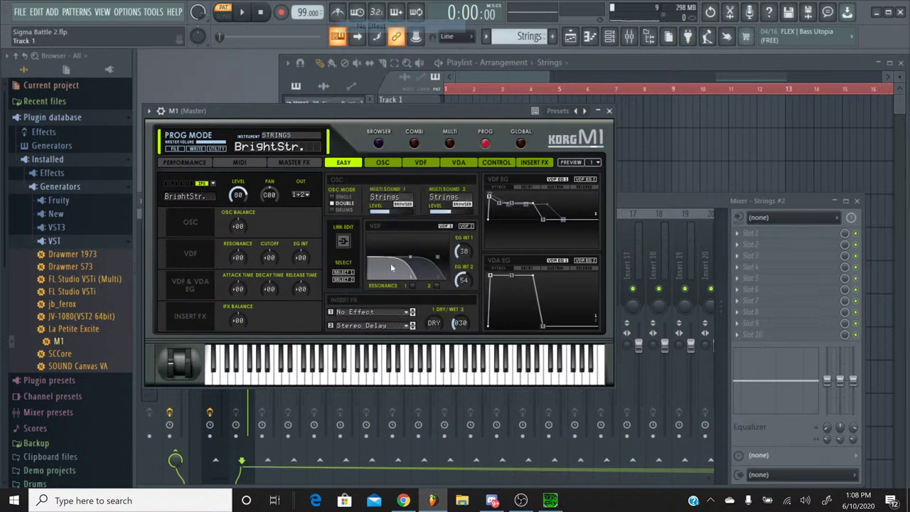
{"action": "left_click", "coordinate": [391, 313]}
{"action": "left_click", "coordinate": [373, 40]}
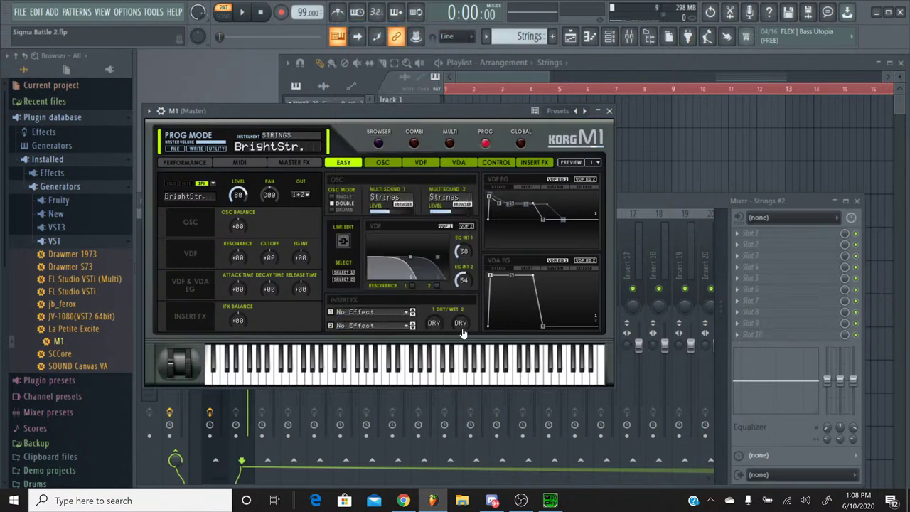
{"action": "left_click", "coordinate": [609, 112]}
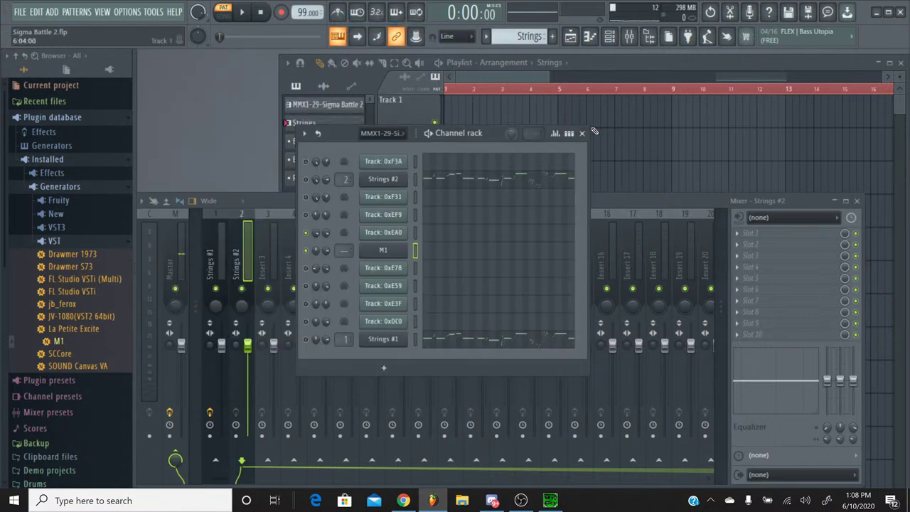
Step: Rename the M1 channel below Track: 0xEA0 as Strings #3
{"action": "right_click", "coordinate": [390, 258]}
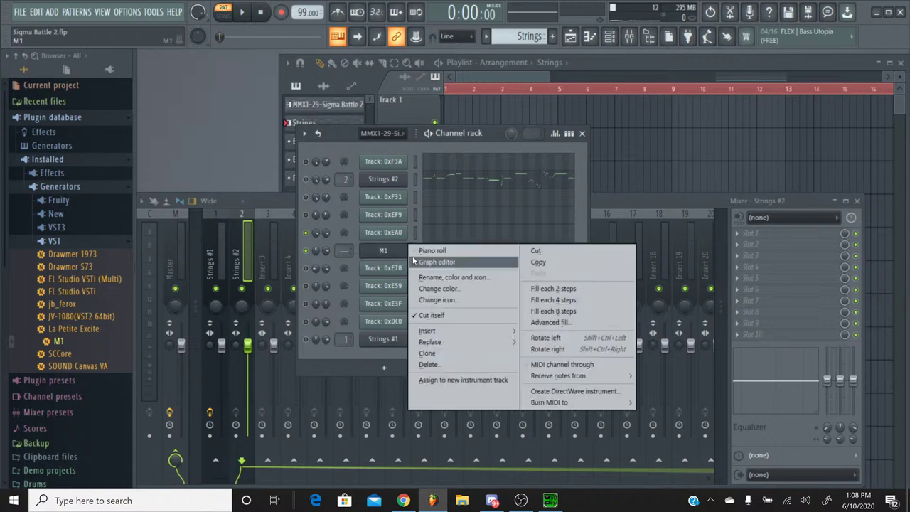
{"action": "left_click", "coordinate": [439, 276]}
{"action": "type", "text": "Strings #3"}
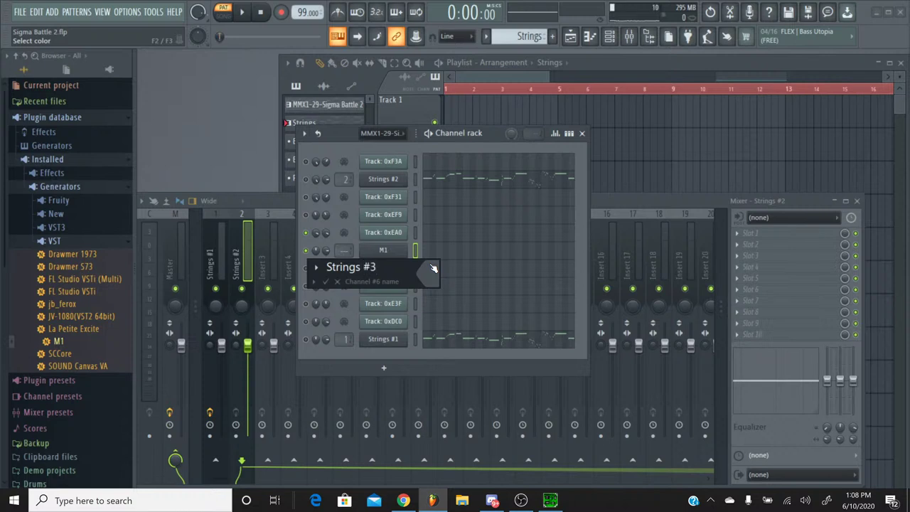
{"action": "key", "text": "Return"}
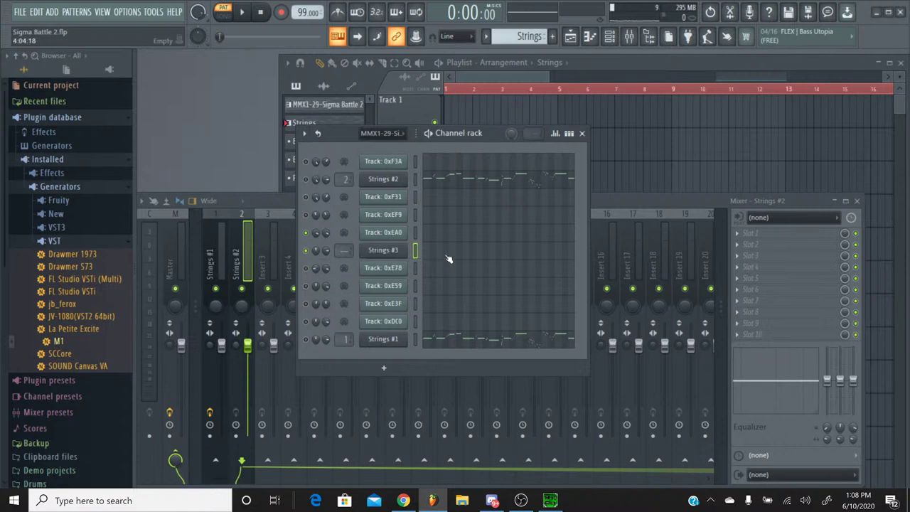
Step: Paste the copied Track: 0xEA0 notes into the Strings #3 piano roll, deselect them and close the piano roll
{"action": "left_click", "coordinate": [448, 258]}
{"action": "key", "text": "ctrl+v"}
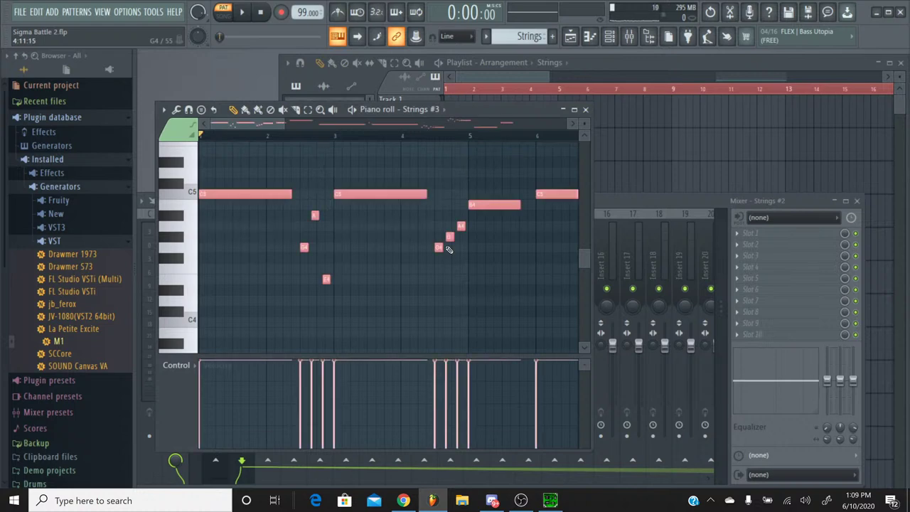
{"action": "key", "text": "ctrl+d"}
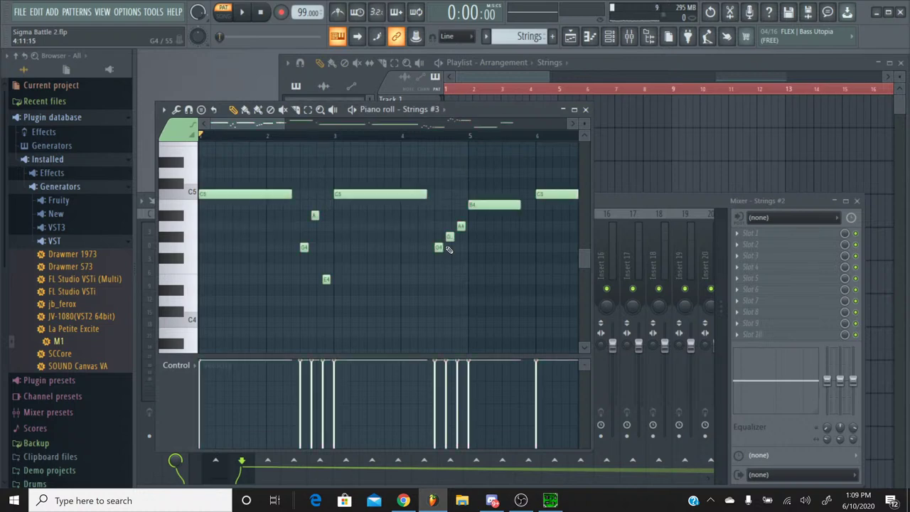
{"action": "left_click", "coordinate": [585, 110]}
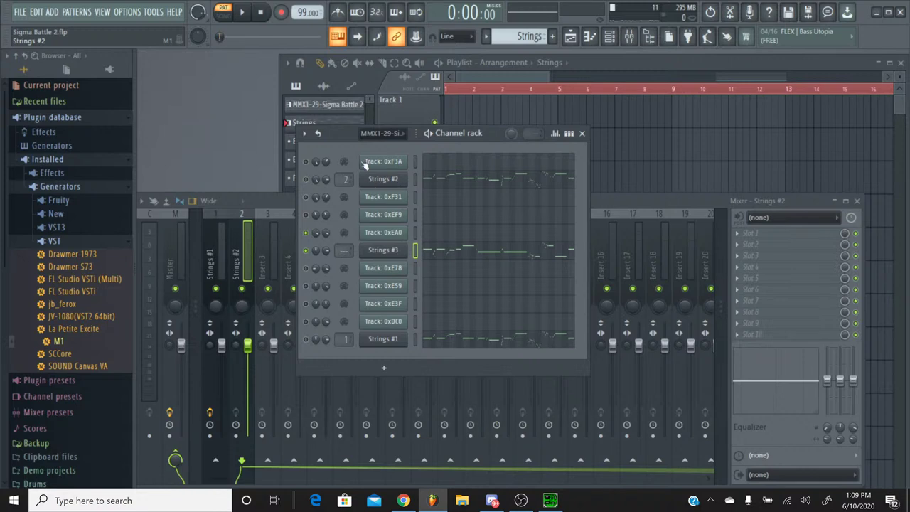
Step: Play the Strings pattern briefly, then listen to the original Sigma Battle 2 SPC in SPCTool for comparison and minimize SPCTool
{"action": "left_click", "coordinate": [241, 13]}
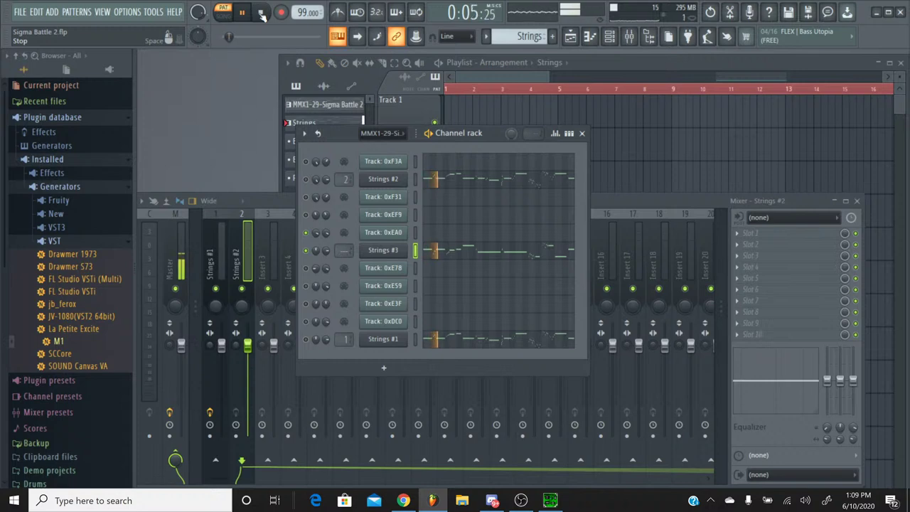
{"action": "left_click", "coordinate": [261, 13]}
{"action": "left_click", "coordinate": [551, 500]}
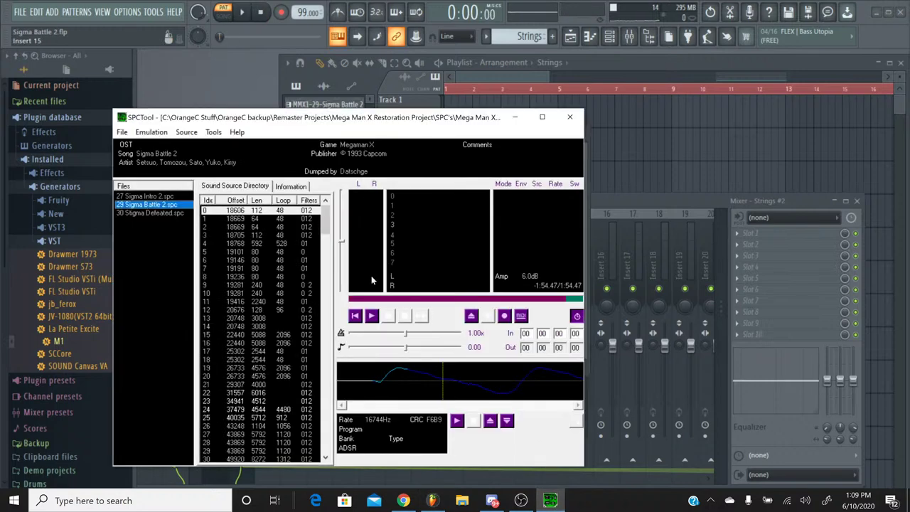
{"action": "left_click", "coordinate": [371, 317]}
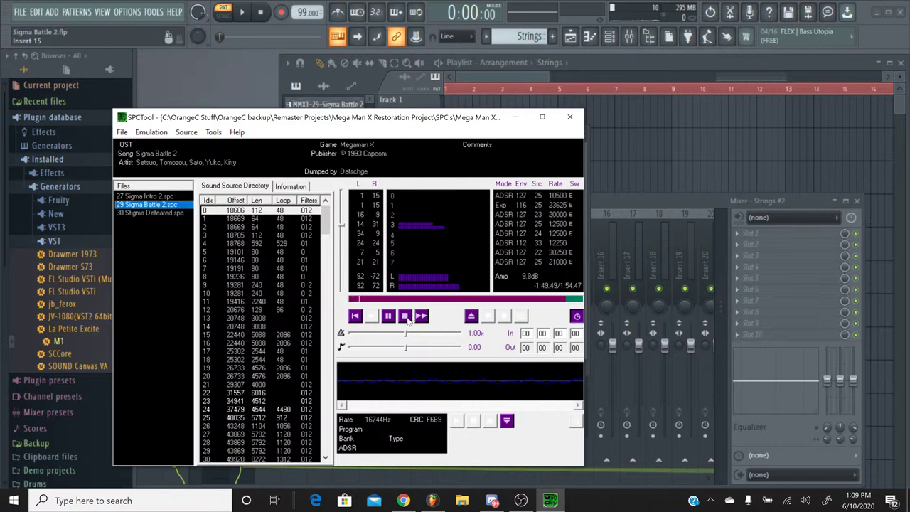
{"action": "left_click", "coordinate": [405, 317]}
{"action": "left_click", "coordinate": [515, 117]}
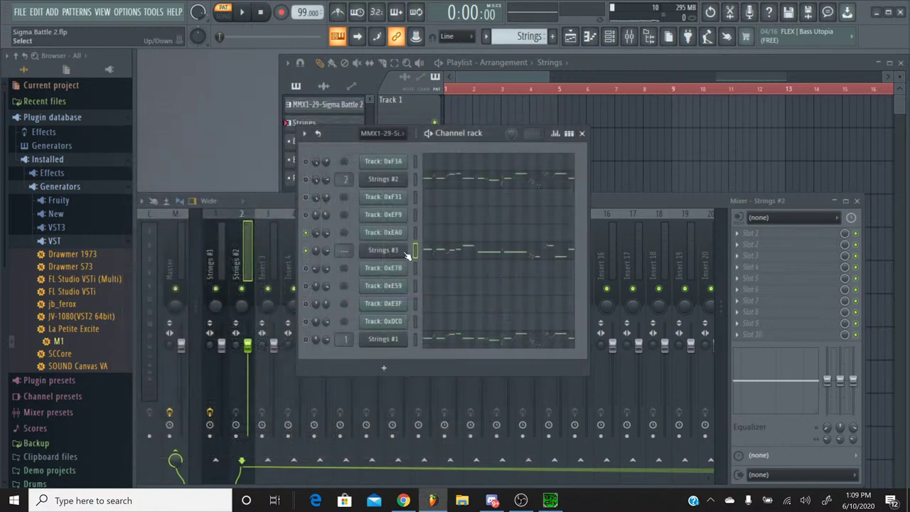
Step: Copy the channel panning value of Track: 0xEA0 and paste it onto the panning of Strings #3
{"action": "right_click", "coordinate": [317, 236]}
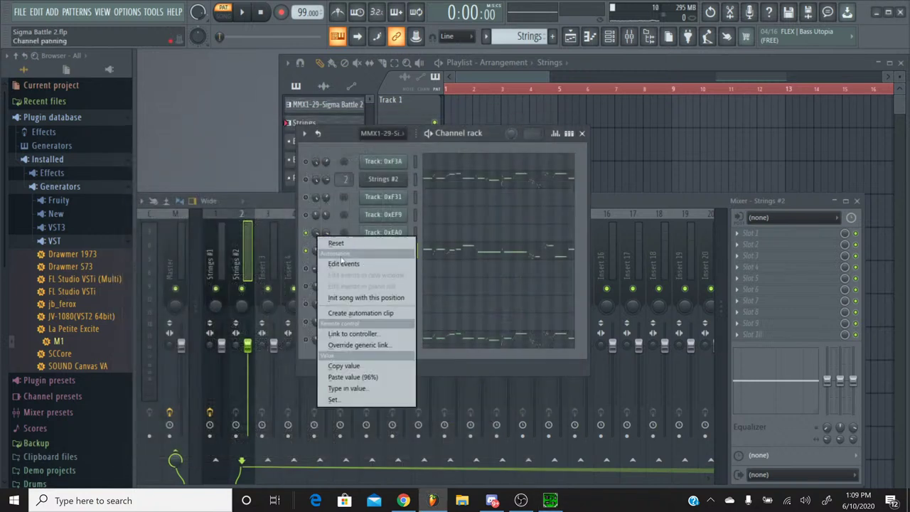
{"action": "left_click", "coordinate": [342, 365]}
{"action": "right_click", "coordinate": [318, 253]}
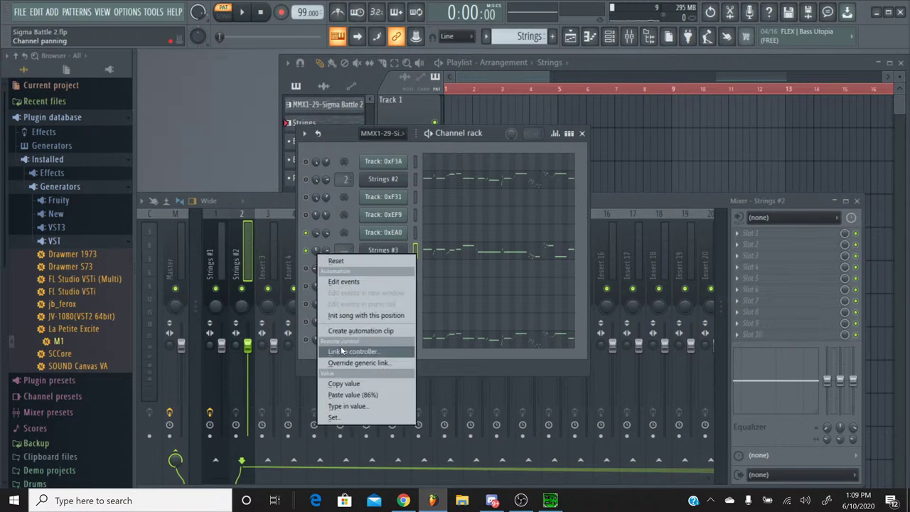
{"action": "left_click", "coordinate": [356, 393]}
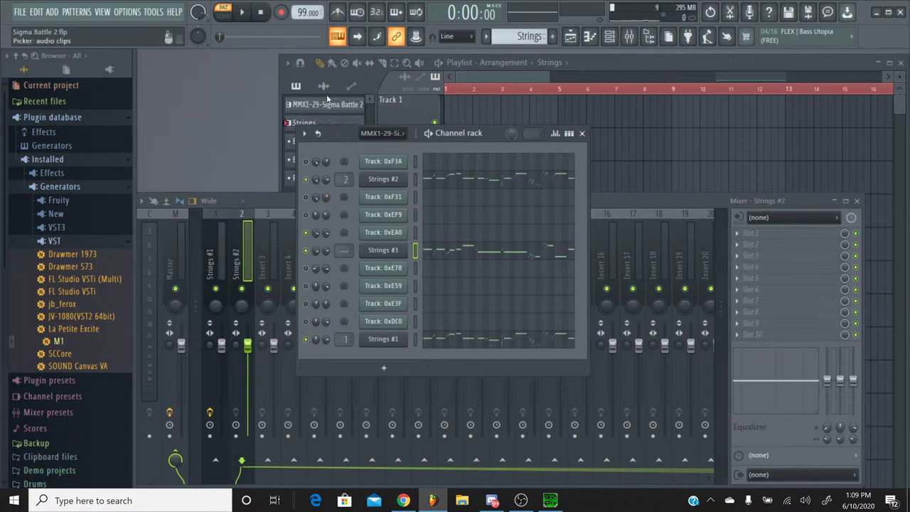
Step: Route the Strings #3 channel to mixer insert 3 and bring the channel rack back to the front
{"action": "left_click", "coordinate": [615, 209]}
{"action": "left_click", "coordinate": [271, 215]}
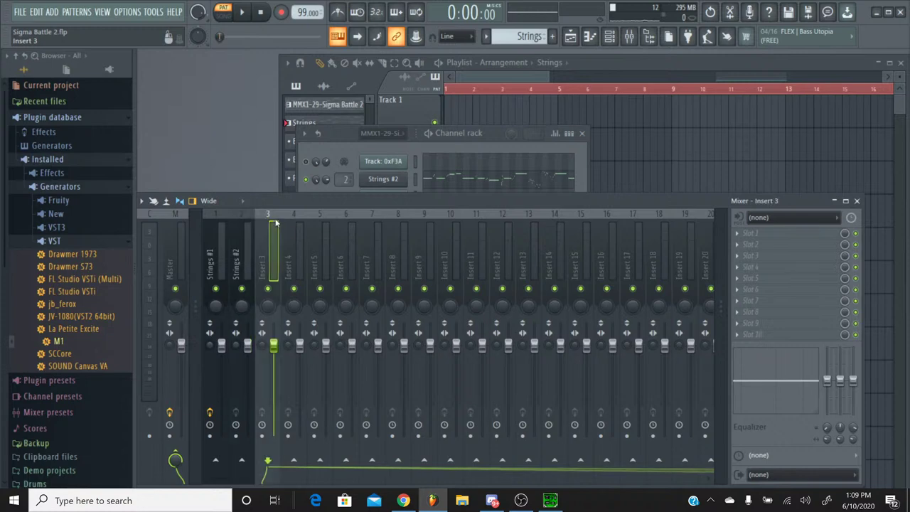
{"action": "key", "text": "ctrl+l"}
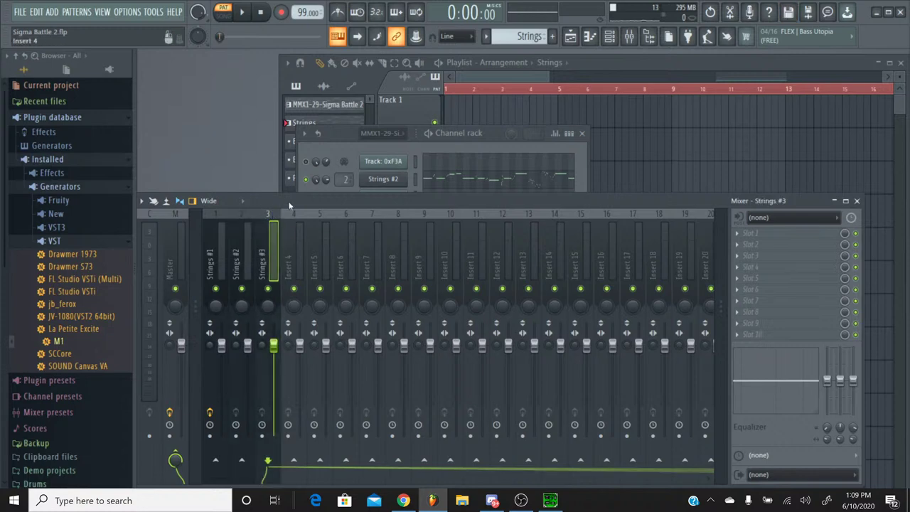
{"action": "left_click", "coordinate": [330, 135]}
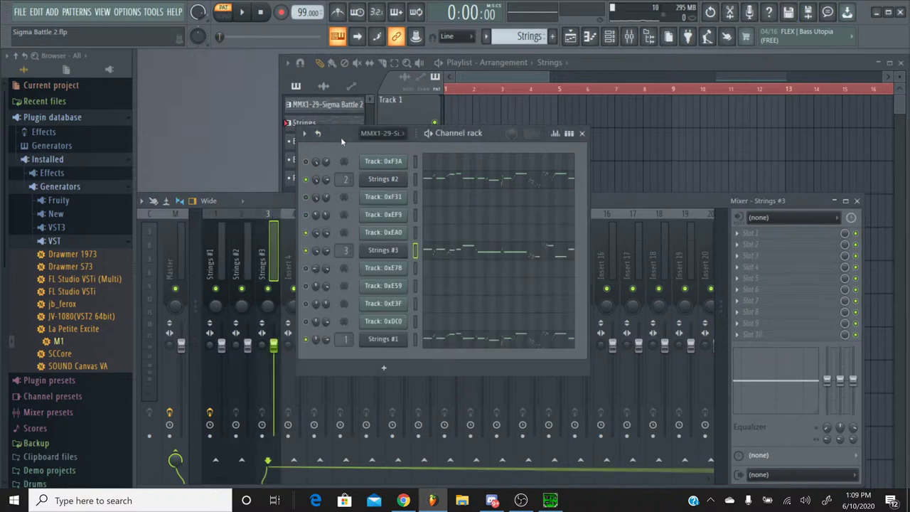
Step: Play the Strings pattern with the three M1 strings channels, checking the YouTube live stream page in Chrome during playback
{"action": "left_click", "coordinate": [242, 12]}
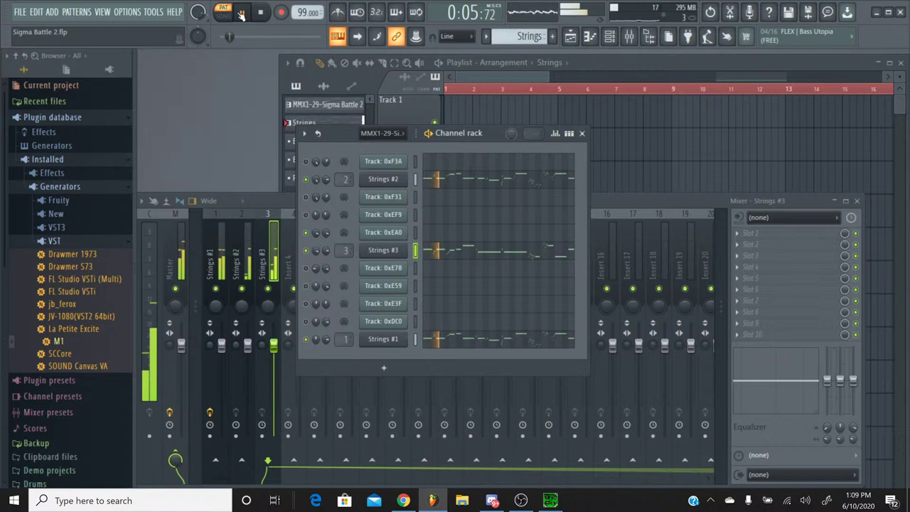
{"action": "left_click", "coordinate": [404, 500]}
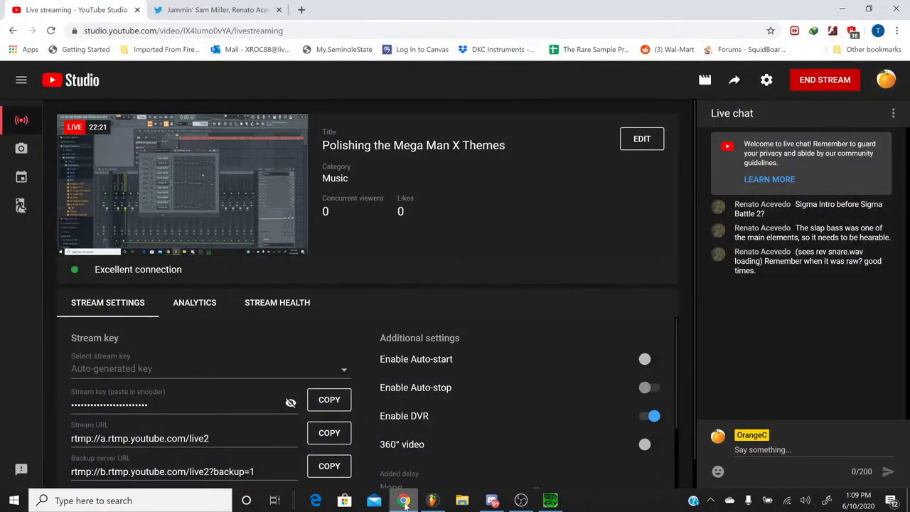
{"action": "left_click", "coordinate": [404, 502]}
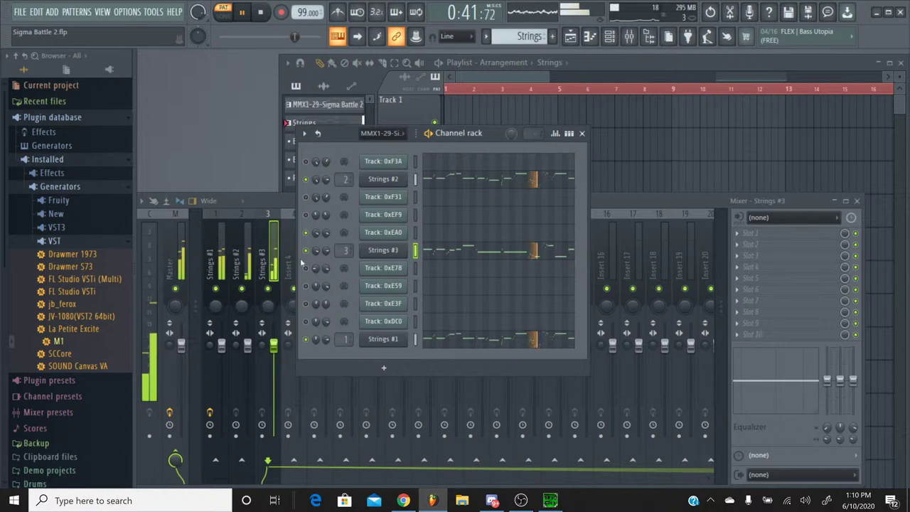
{"action": "key", "text": "space"}
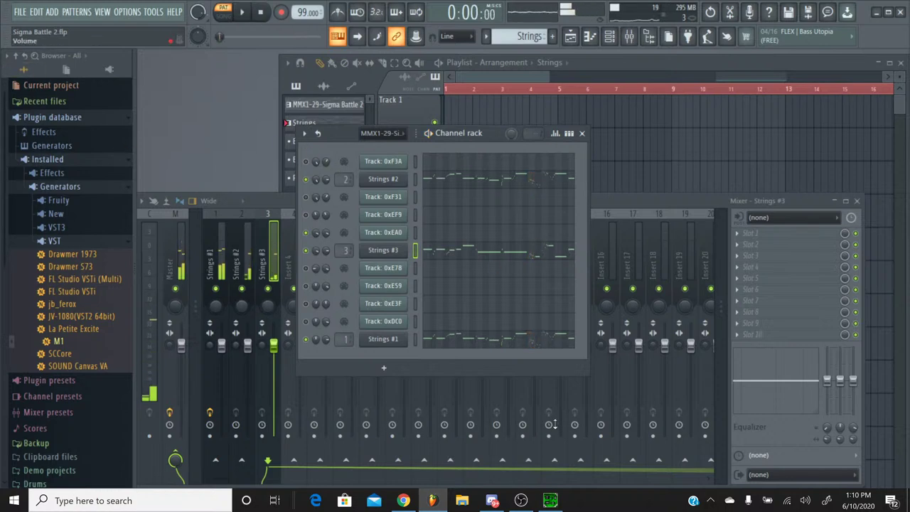
Step: Listen to the original Sigma Battle 2 SPC in SPCTool and replay the Strings pattern in FL Studio to compare them
{"action": "left_click", "coordinate": [550, 500]}
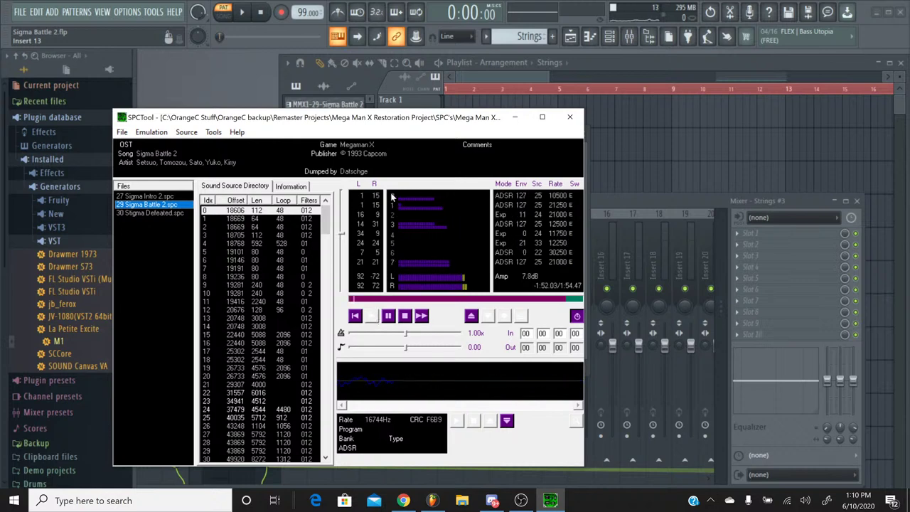
{"action": "left_click", "coordinate": [405, 316]}
{"action": "left_click", "coordinate": [241, 12]}
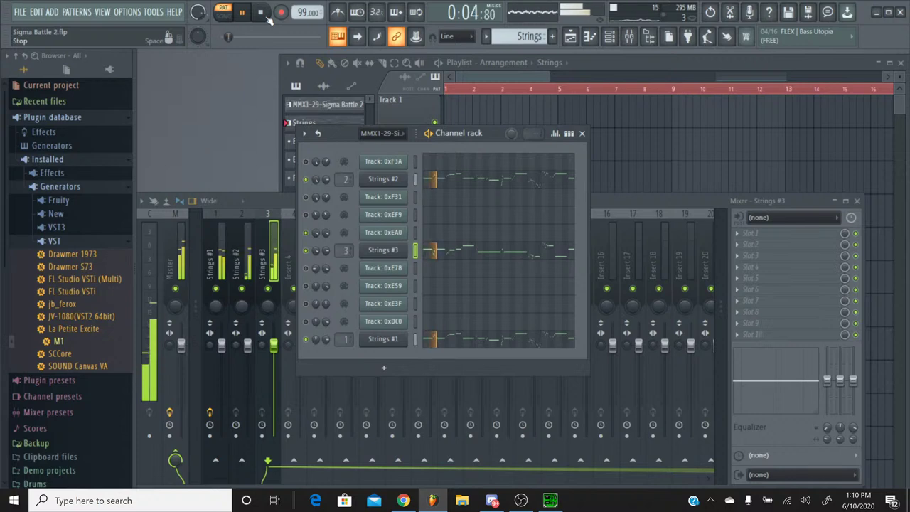
{"action": "left_click", "coordinate": [267, 16]}
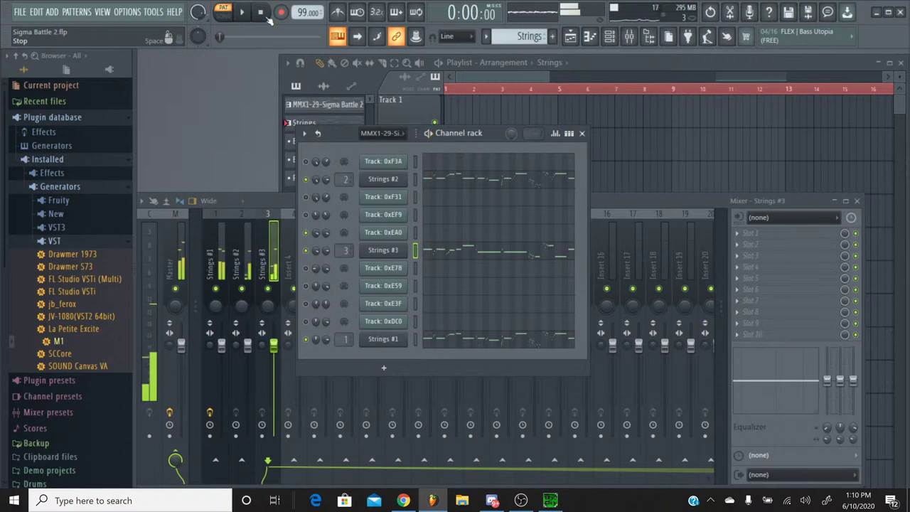
Step: Save the project and switch to the MMX1-29-Sigma Battle 2 pattern
{"action": "left_click", "coordinate": [27, 13]}
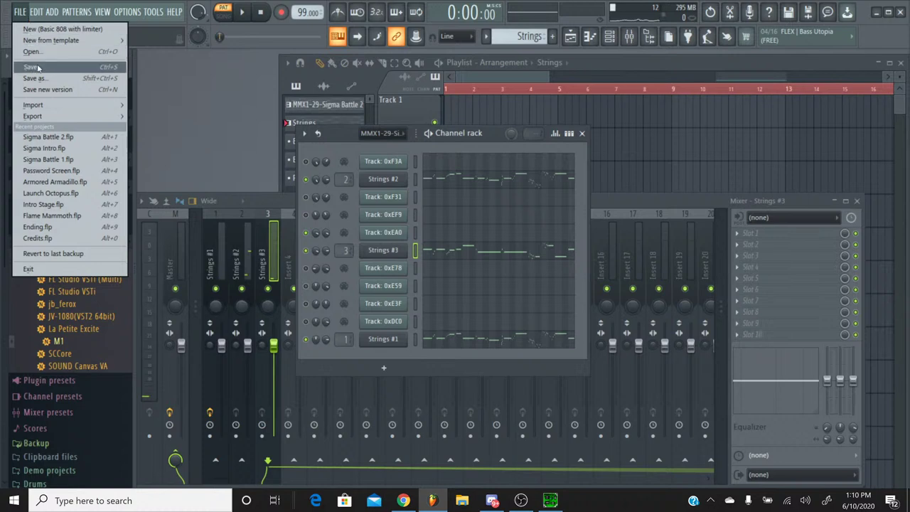
{"action": "left_click", "coordinate": [37, 67]}
{"action": "left_click", "coordinate": [486, 38]}
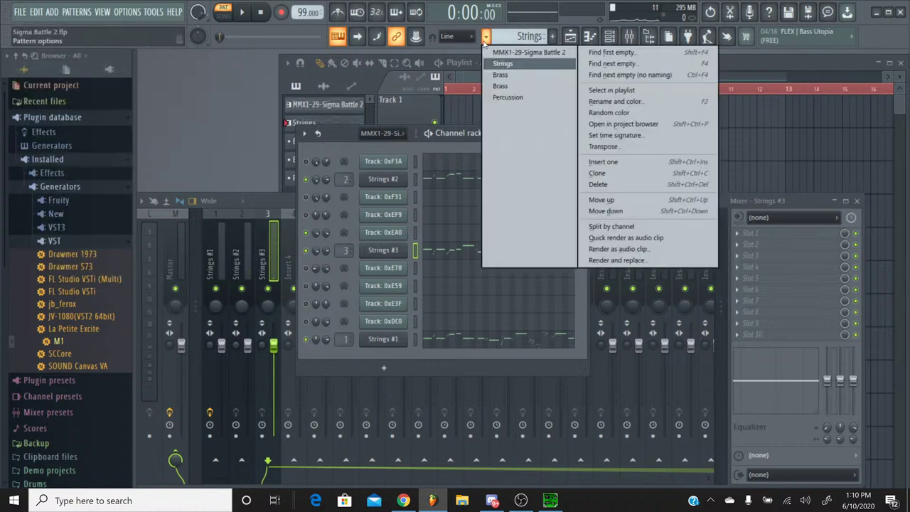
{"action": "left_click", "coordinate": [529, 52]}
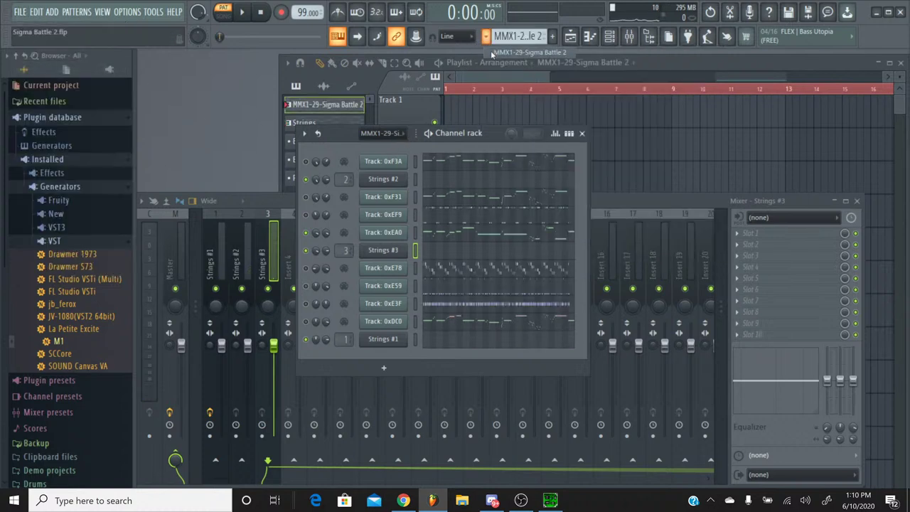
Step: Unmute all channels in the channel rack and solo Track: 0xEF9
{"action": "right_click", "coordinate": [307, 179]}
{"action": "left_click", "coordinate": [310, 179]}
{"action": "right_click", "coordinate": [310, 179]}
{"action": "left_click", "coordinate": [308, 188]}
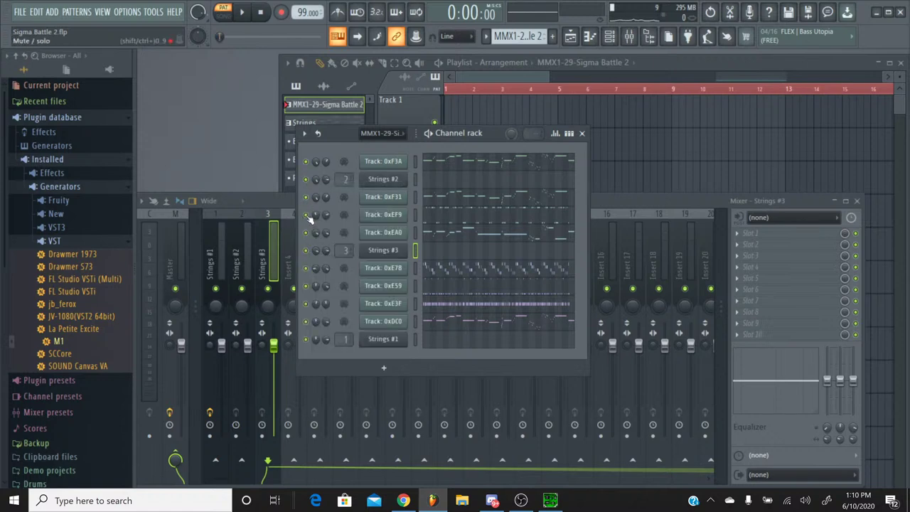
{"action": "right_click", "coordinate": [309, 219]}
{"action": "left_click", "coordinate": [309, 220]}
Step: Play the original Sigma Battle 2 SPC again in SPCTool as a reference and return to FL Studio
{"action": "left_click", "coordinate": [550, 501]}
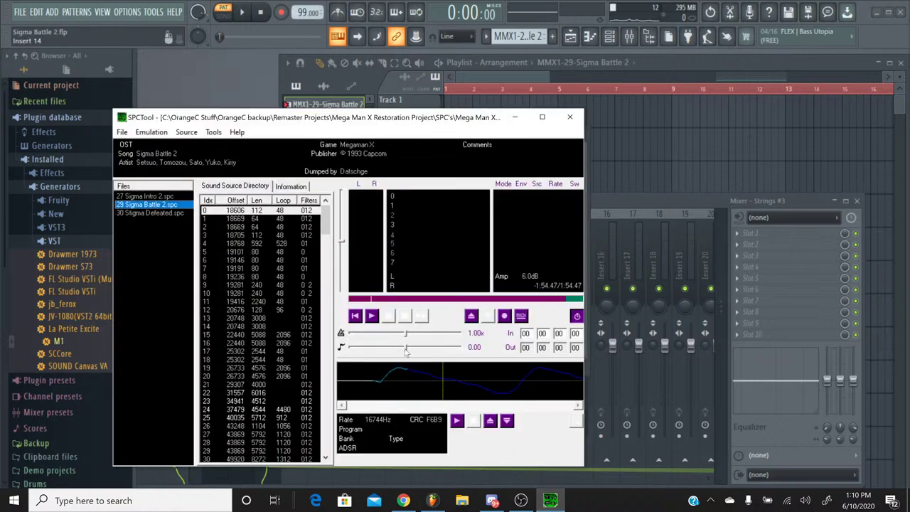
{"action": "left_click", "coordinate": [372, 316]}
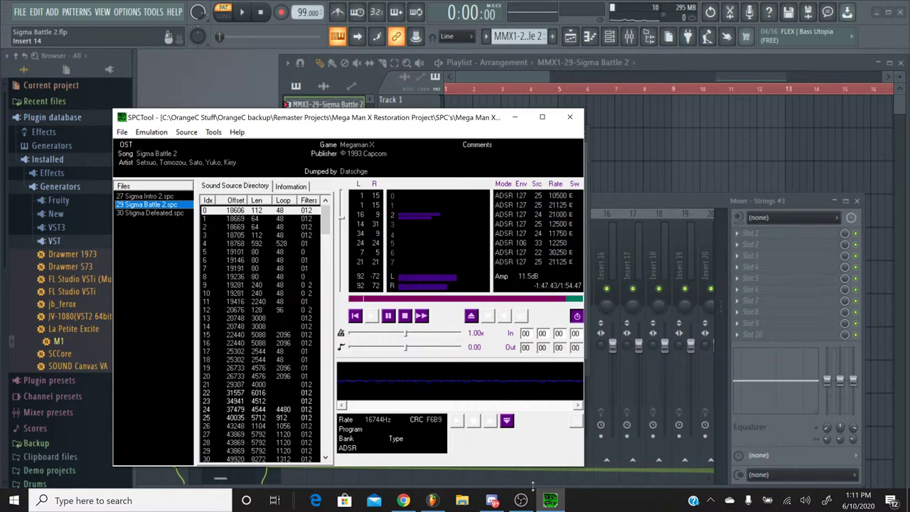
{"action": "left_click", "coordinate": [547, 502]}
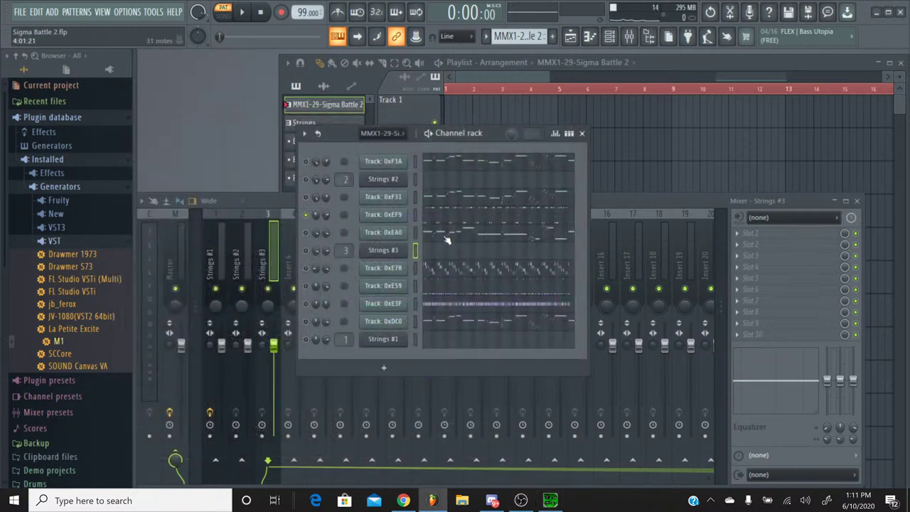
Step: Open the Track: 0xEF9 piano roll and examine its notes across the octaves from the first bar
{"action": "left_click", "coordinate": [448, 220]}
{"action": "scroll", "coordinate": [315, 142], "scroll_direction": "up", "scroll_amount": 4}
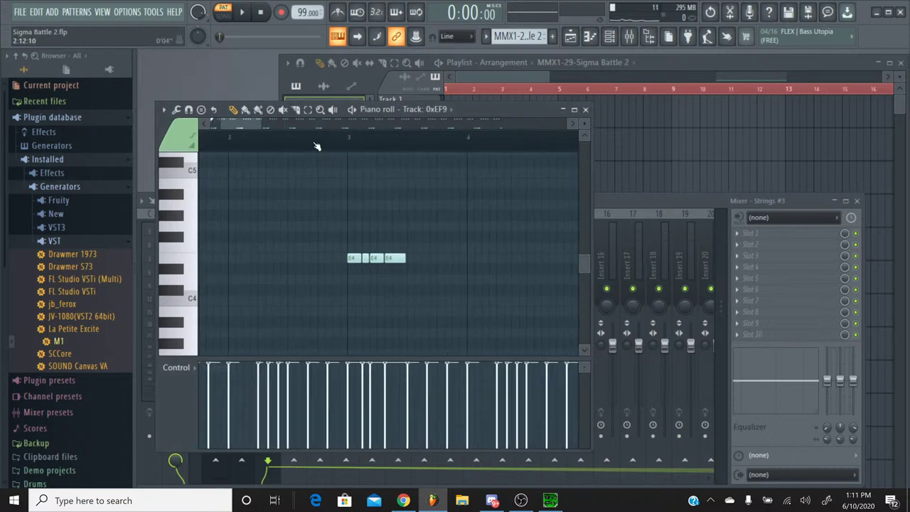
{"action": "left_click_drag", "start_coordinate": [199, 128], "coordinate": [281, 164]}
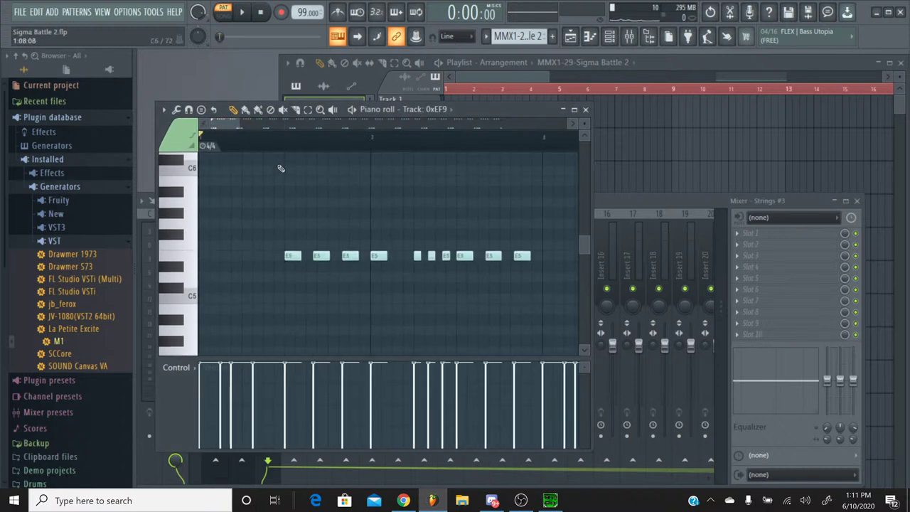
{"action": "scroll", "coordinate": [277, 175], "scroll_direction": "up", "scroll_amount": 5}
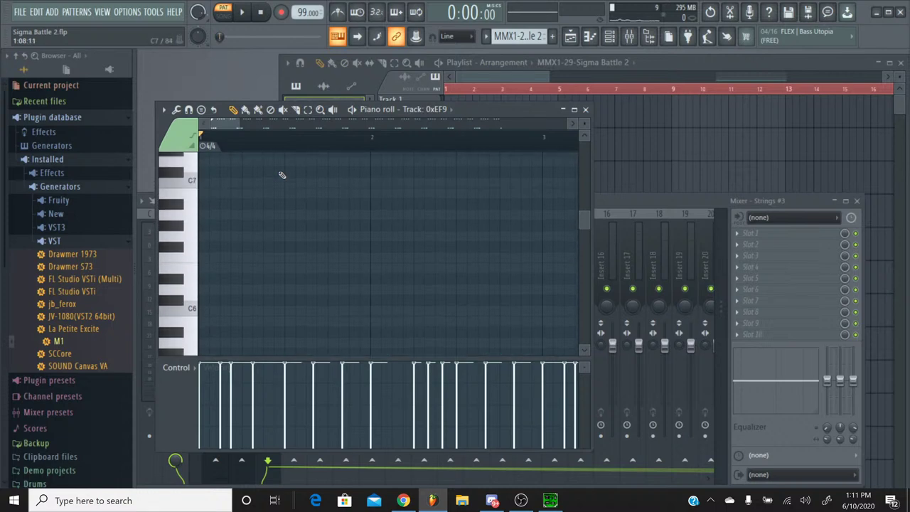
{"action": "scroll", "coordinate": [250, 156], "scroll_direction": "down", "scroll_amount": 10}
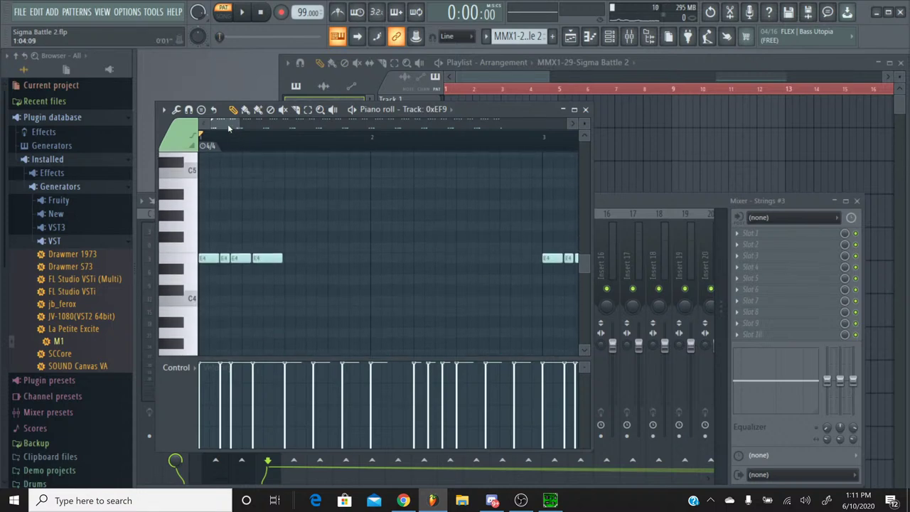
Step: Switch to SPCTool and play back 29 Sigma Battle 2.spc as a reference for the high E5 notes
{"action": "left_click_drag", "start_coordinate": [228, 128], "coordinate": [137, 153]}
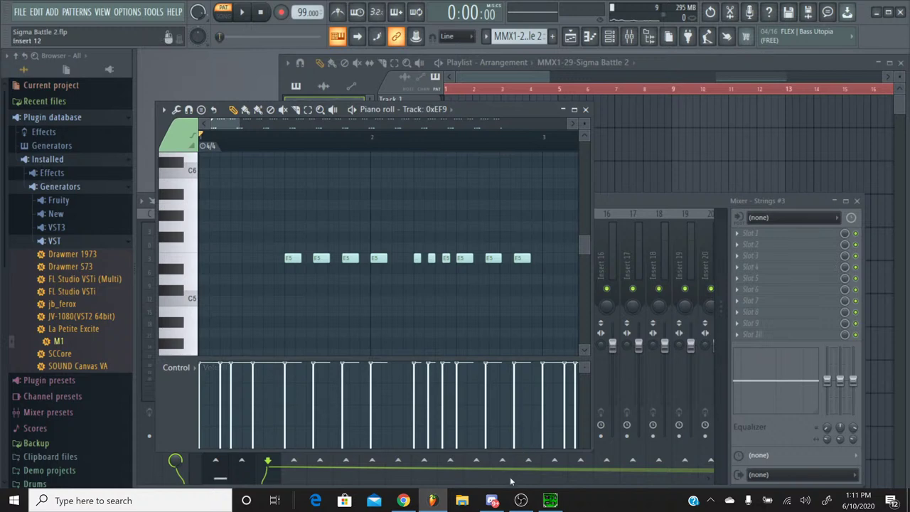
{"action": "left_click", "coordinate": [549, 500]}
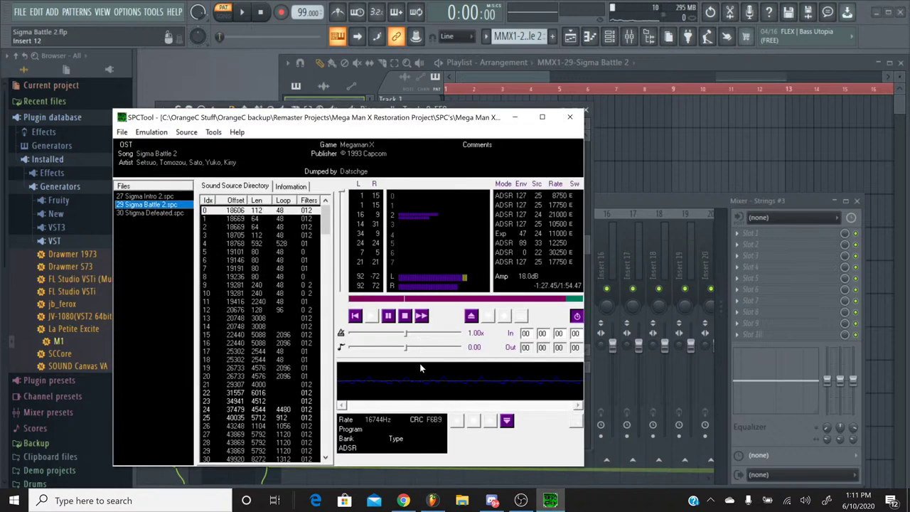
{"action": "left_click", "coordinate": [406, 317]}
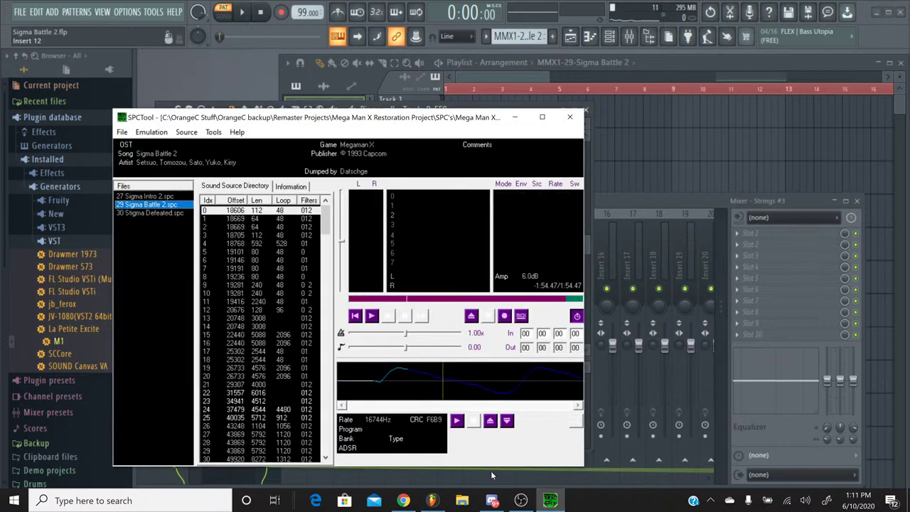
{"action": "left_click", "coordinate": [432, 500]}
{"action": "left_click", "coordinate": [549, 500]}
{"action": "left_click", "coordinate": [371, 316]}
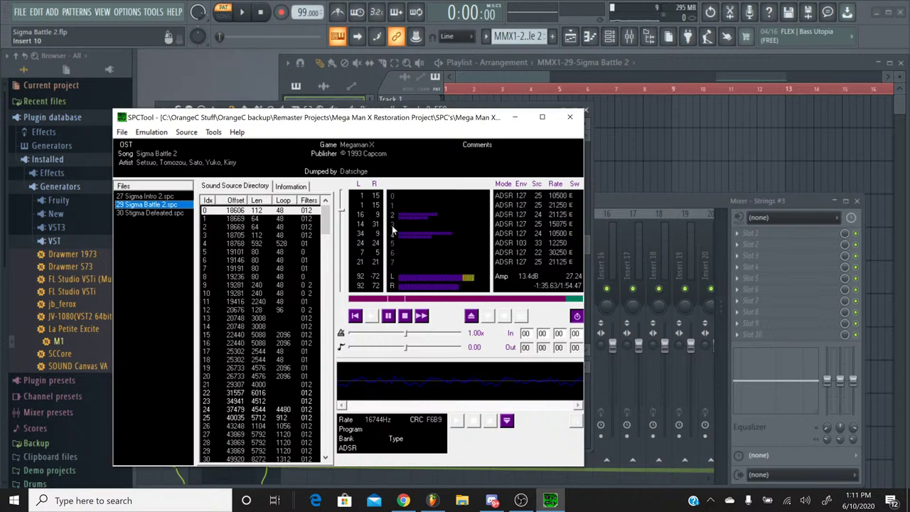
{"action": "left_click", "coordinate": [406, 318]}
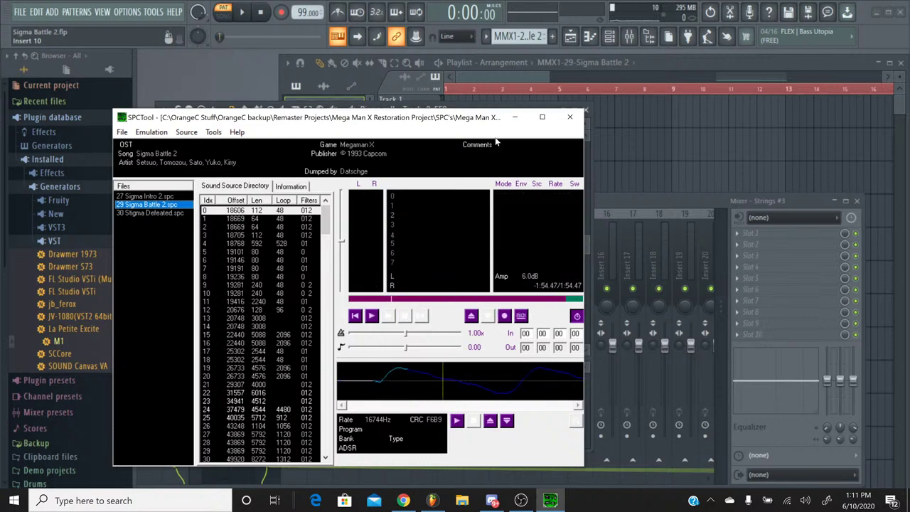
{"action": "left_click", "coordinate": [515, 116]}
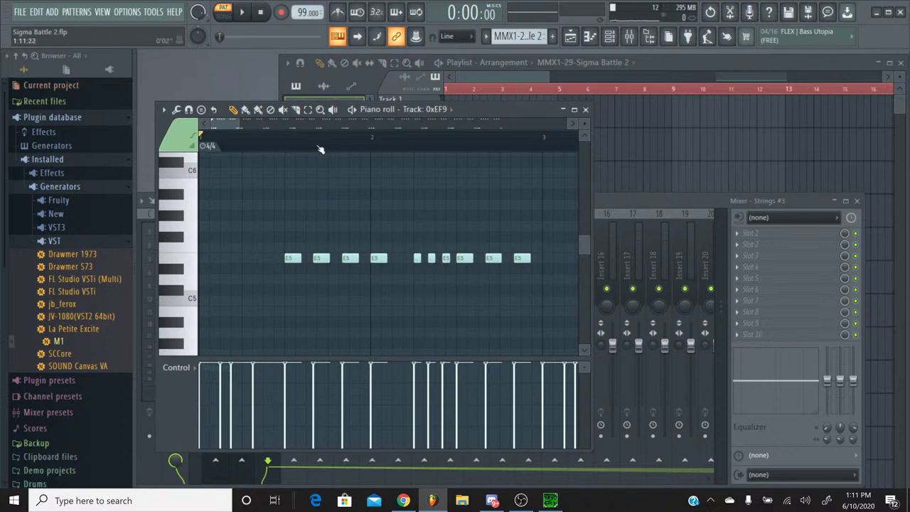
Step: Select all E5 notes in the Track: 0xEF9 piano roll, copy them and close the piano roll
{"action": "scroll", "coordinate": [319, 148], "scroll_direction": "down", "scroll_amount": 4}
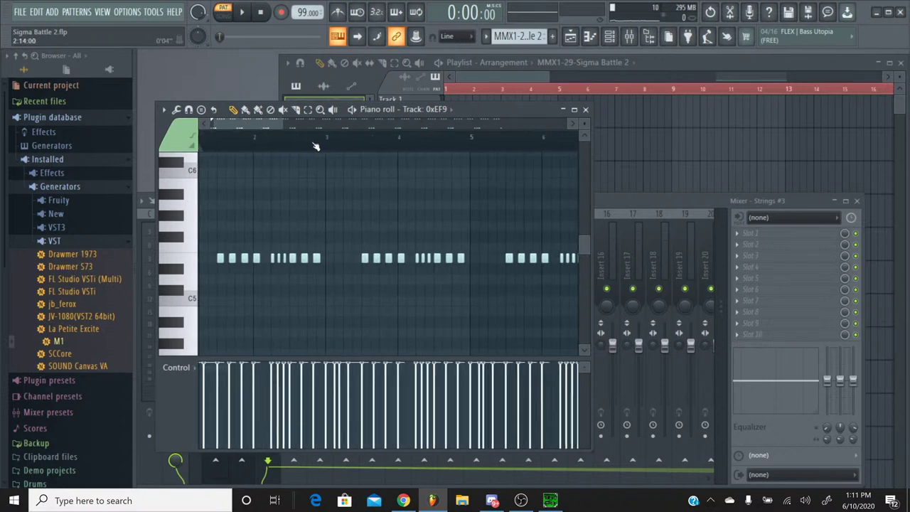
{"action": "mouse_move", "coordinate": [248, 124]}
{"action": "left_mouse_down"}
{"action": "mouse_move", "coordinate": [511, 129]}
{"action": "mouse_move", "coordinate": [242, 127]}
{"action": "left_mouse_up"}
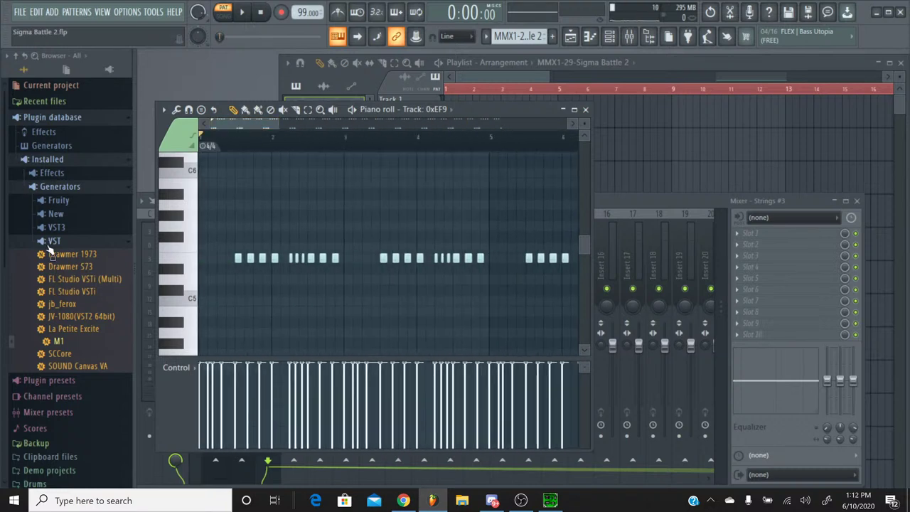
{"action": "double_click", "coordinate": [190, 263]}
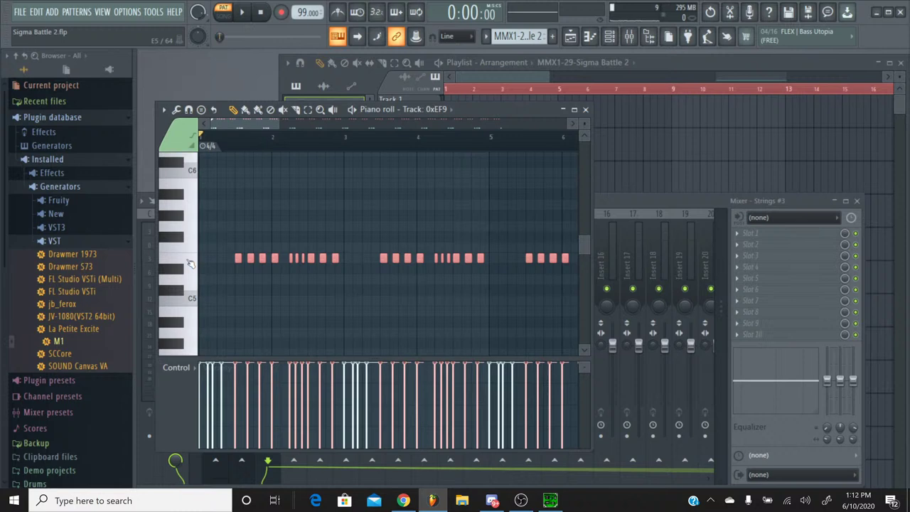
{"action": "left_click", "coordinate": [585, 110]}
Step: Switch to the first Brass pattern and add an M1 instrument channel set to PROG mode
{"action": "left_click", "coordinate": [487, 41]}
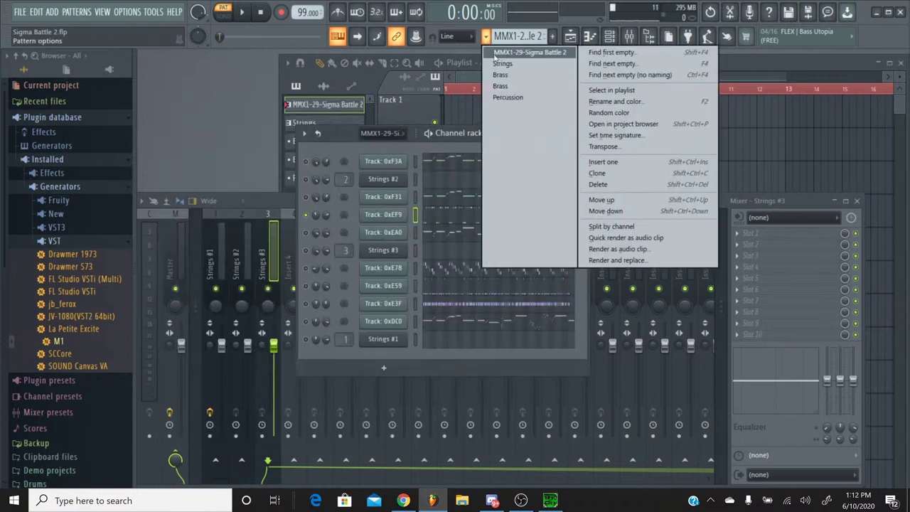
{"action": "left_click", "coordinate": [502, 76]}
{"action": "left_click_drag", "start_coordinate": [50, 344], "coordinate": [380, 230]}
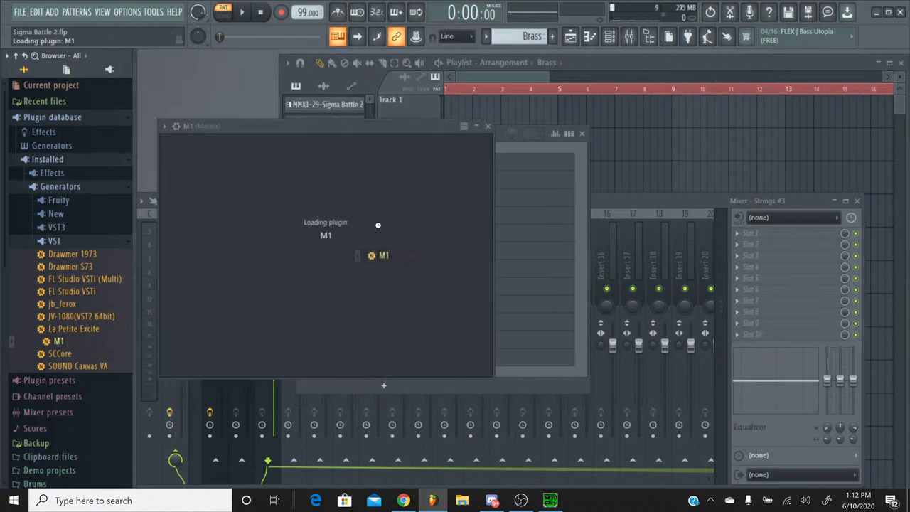
{"action": "left_click", "coordinate": [499, 160]}
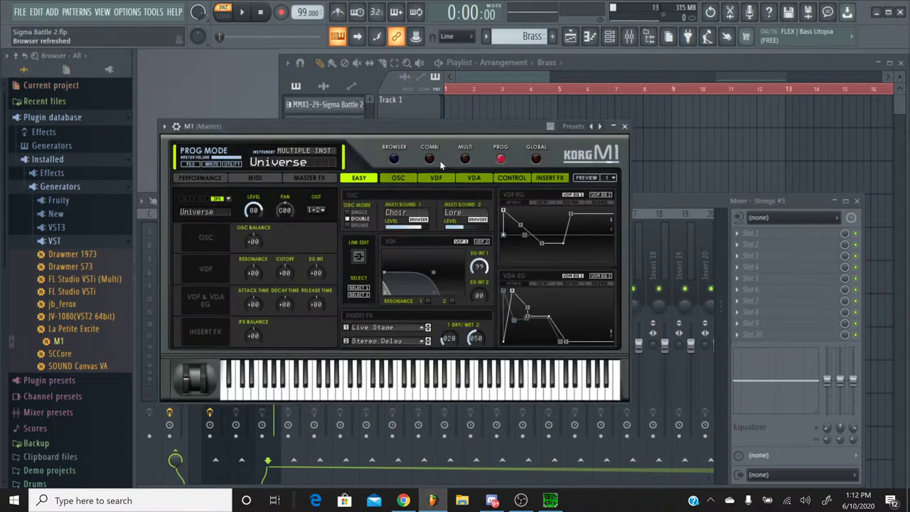
Step: Filter the M1 program browser by Brass and load the Syn Brass program from card T02
{"action": "left_click", "coordinate": [395, 160]}
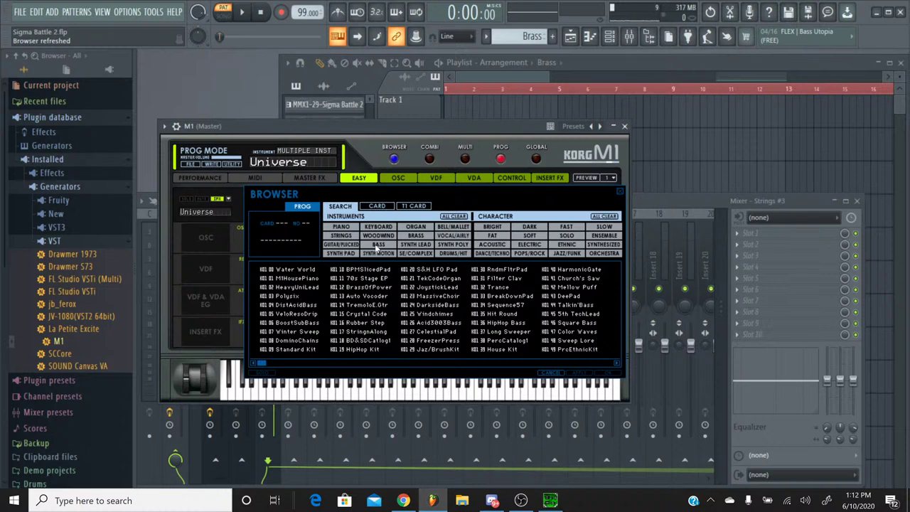
{"action": "left_click", "coordinate": [415, 235]}
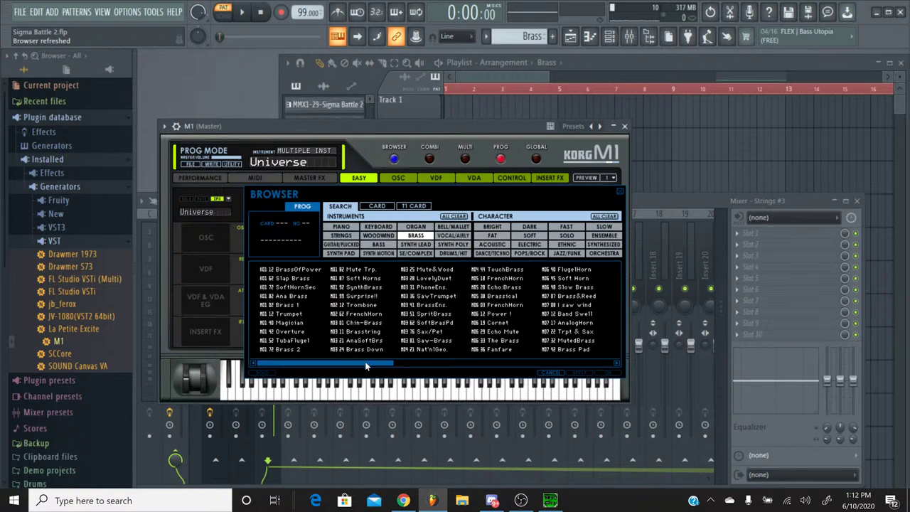
{"action": "left_click_drag", "start_coordinate": [365, 361], "coordinate": [617, 364]}
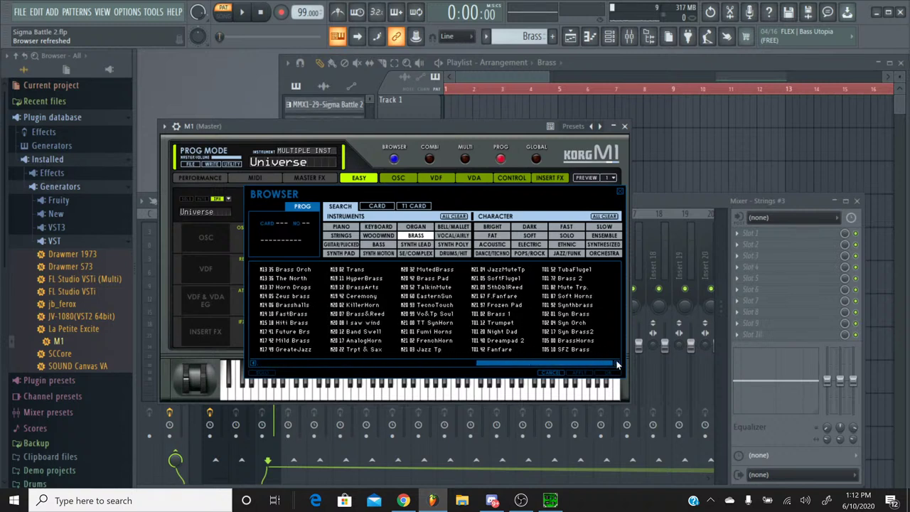
{"action": "left_click", "coordinate": [573, 317]}
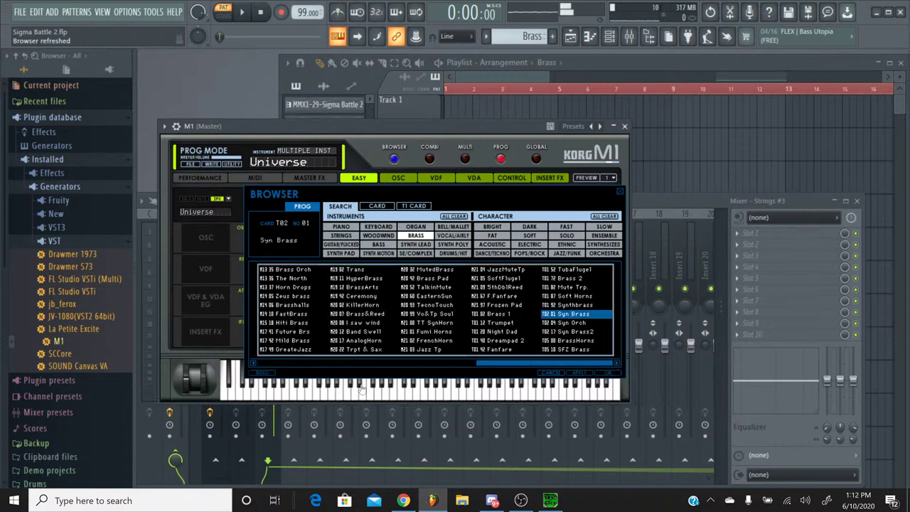
{"action": "double_click", "coordinate": [557, 315]}
Step: Set both M1 insert effects to No Effect and close the plugin window
{"action": "left_click", "coordinate": [420, 329]}
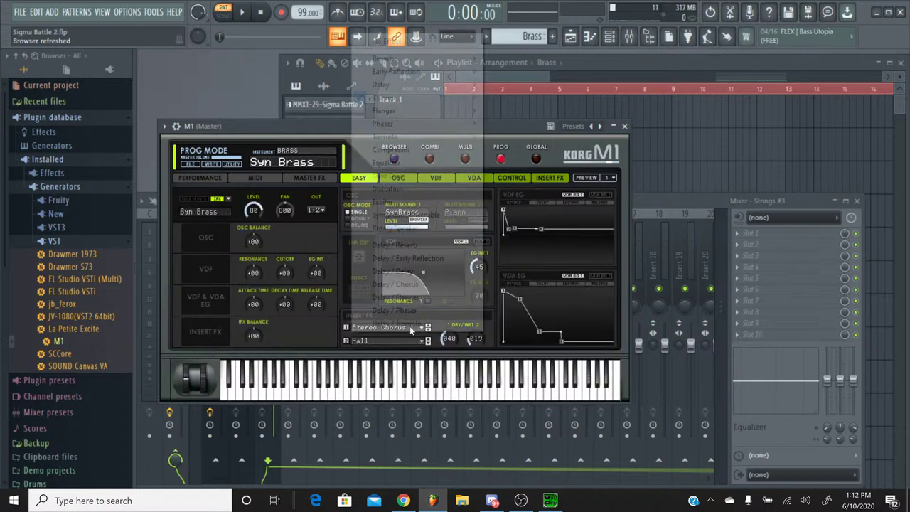
{"action": "left_click", "coordinate": [407, 43]}
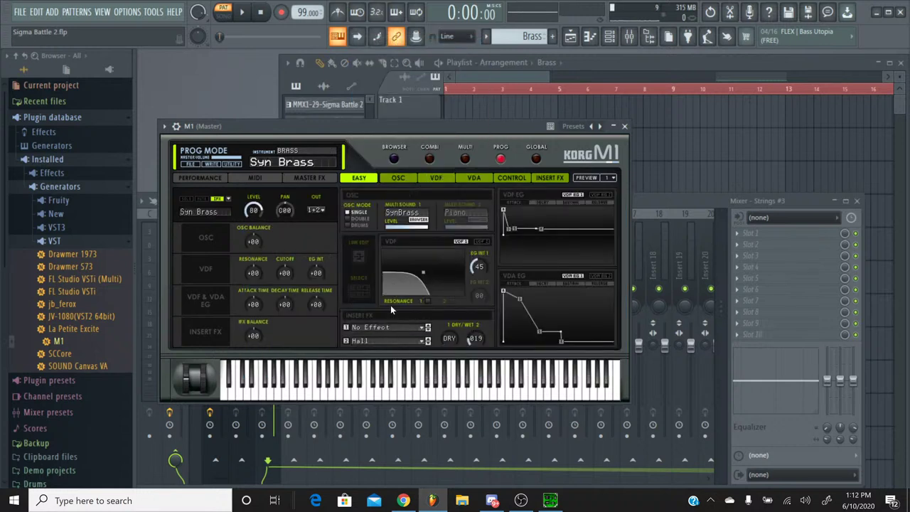
{"action": "left_click", "coordinate": [390, 341]}
{"action": "left_click", "coordinate": [413, 55]}
{"action": "left_click", "coordinate": [626, 127]}
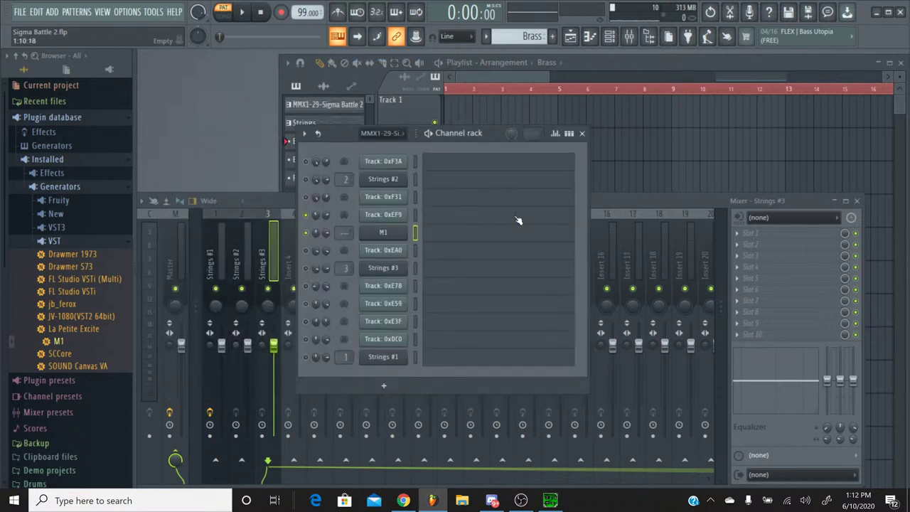
Step: Rename the new M1 channel as Brass Stabs
{"action": "right_click", "coordinate": [376, 233]}
{"action": "left_click", "coordinate": [444, 259]}
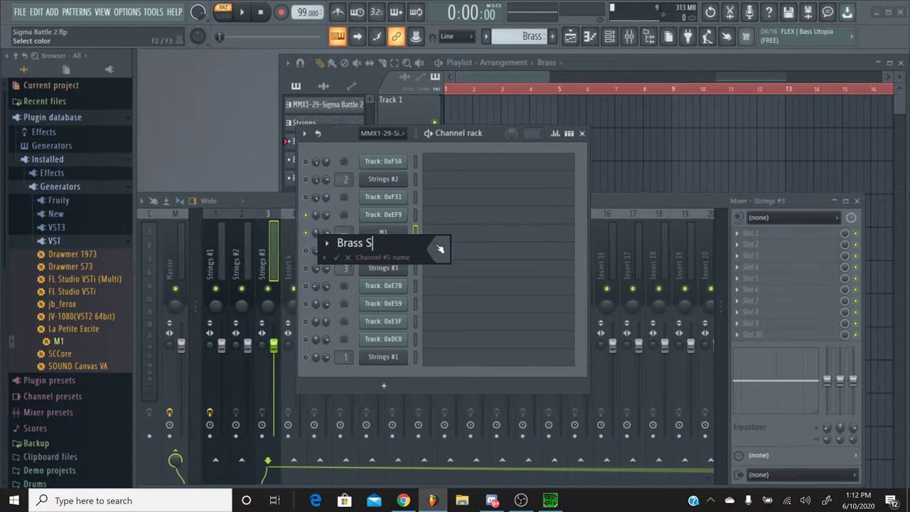
{"action": "key", "text": "Return"}
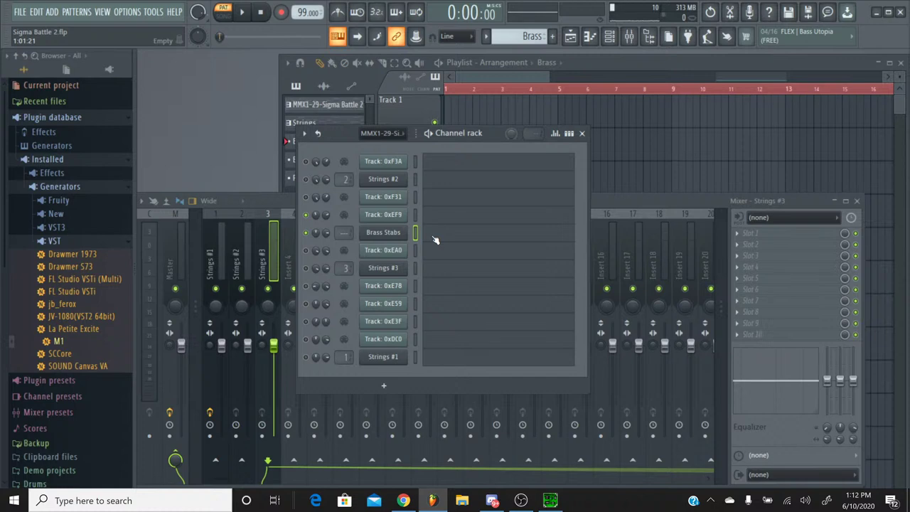
Step: Paste the copied E5 notes into the Brass Stabs piano roll and play them back
{"action": "left_click", "coordinate": [436, 240]}
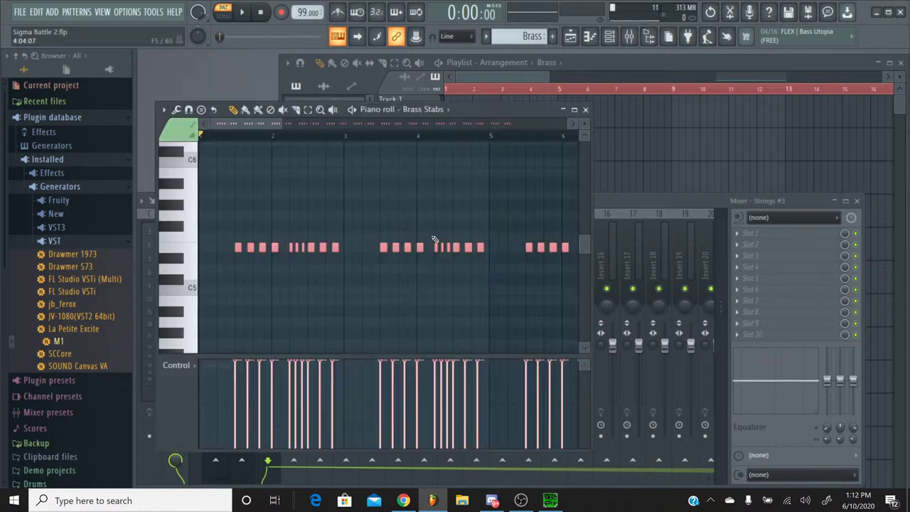
{"action": "left_click", "coordinate": [378, 220]}
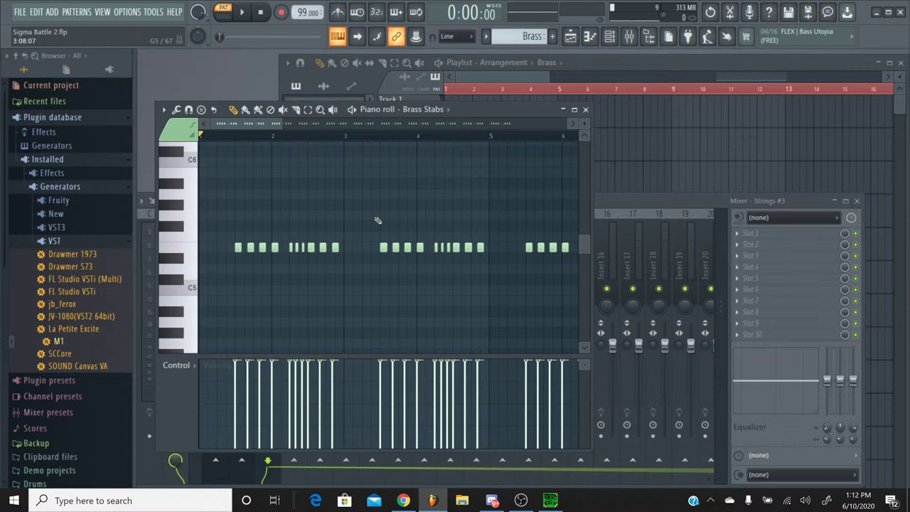
{"action": "left_click", "coordinate": [175, 253]}
{"action": "key", "text": "ctrl+a"}
{"action": "key", "text": "space"}
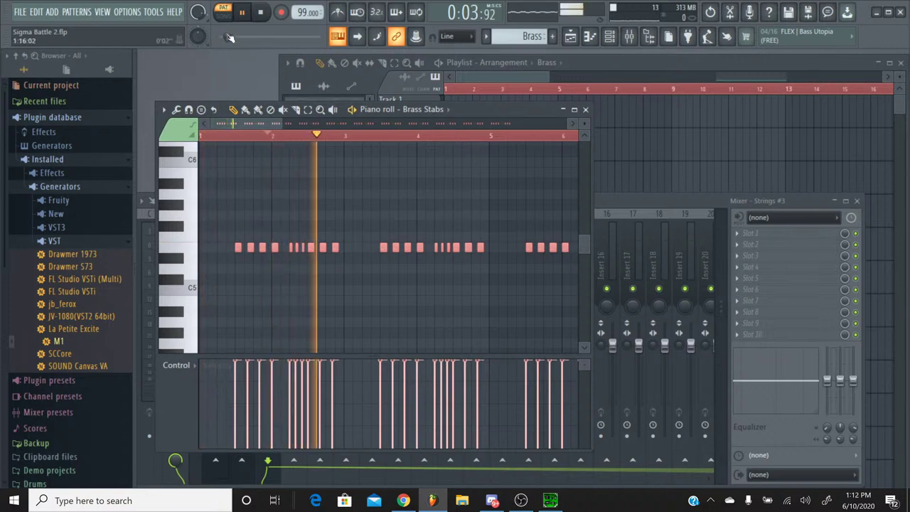
{"action": "left_click", "coordinate": [262, 12]}
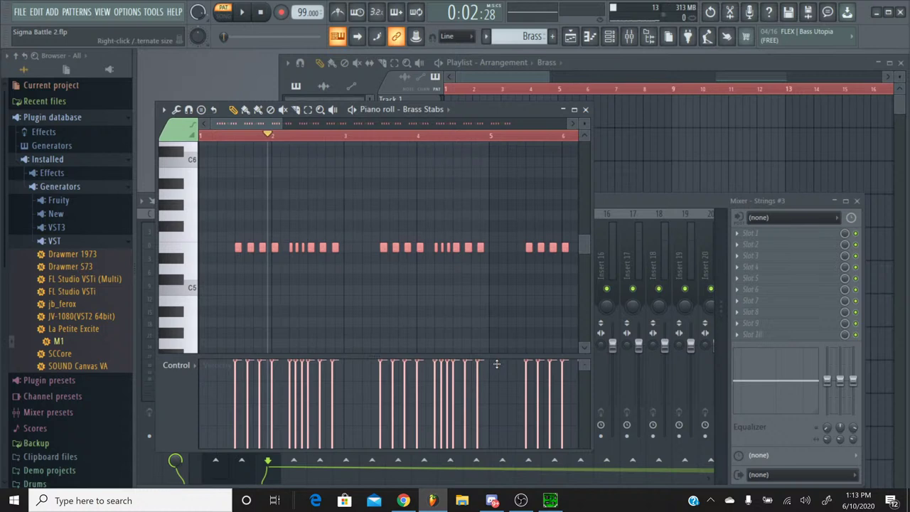
Step: Switch to SPCTool and play the original Sigma Battle 2 track again to compare the brass sound
{"action": "key", "text": "alt+Tab"}
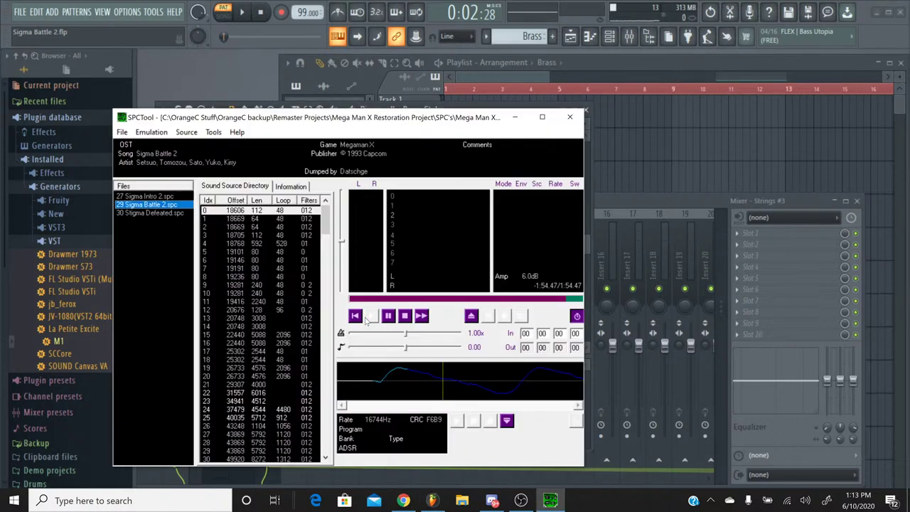
{"action": "left_click", "coordinate": [405, 316]}
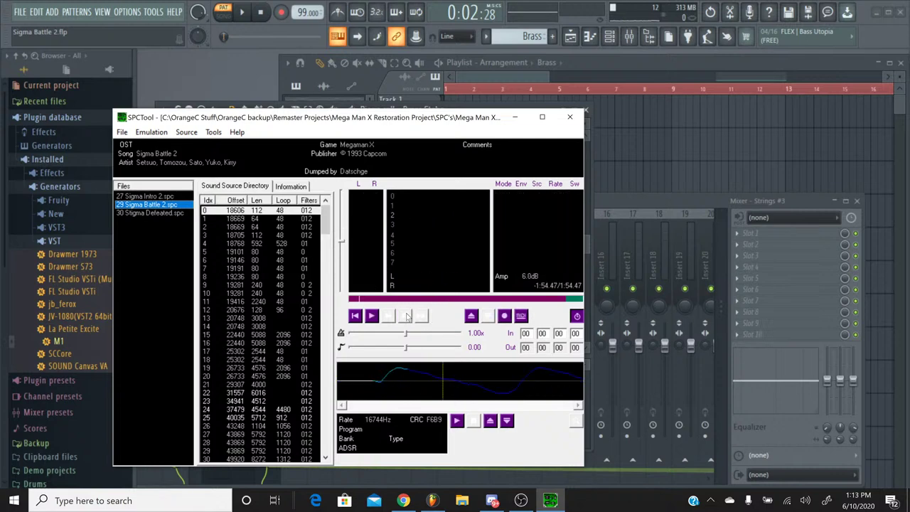
{"action": "left_click", "coordinate": [514, 116]}
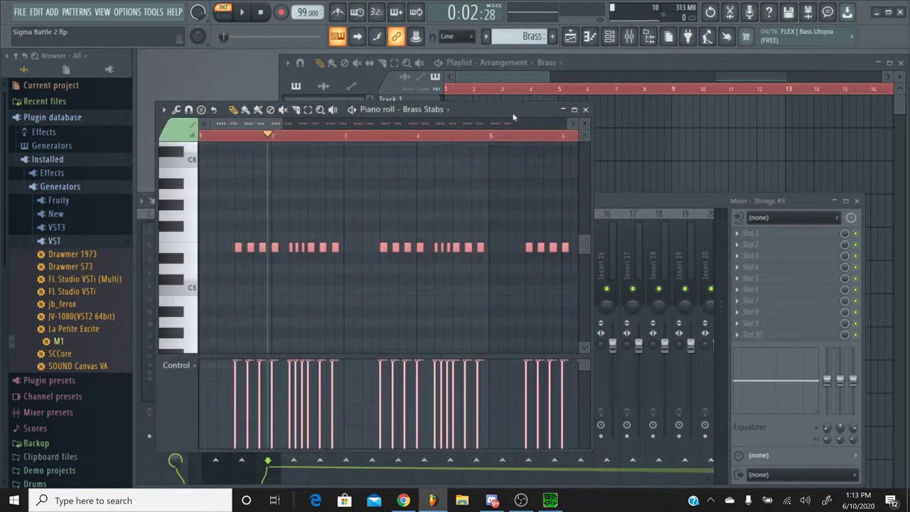
Step: Set the Brass Stabs release time to +08 in the M1 while the pattern plays, and stop playback
{"action": "key", "text": "space"}
{"action": "left_click", "coordinate": [585, 109]}
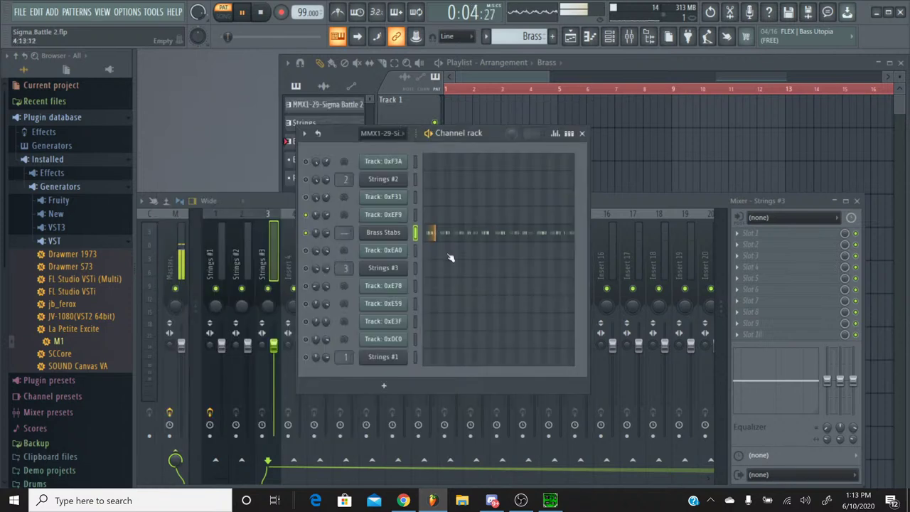
{"action": "left_click", "coordinate": [383, 232]}
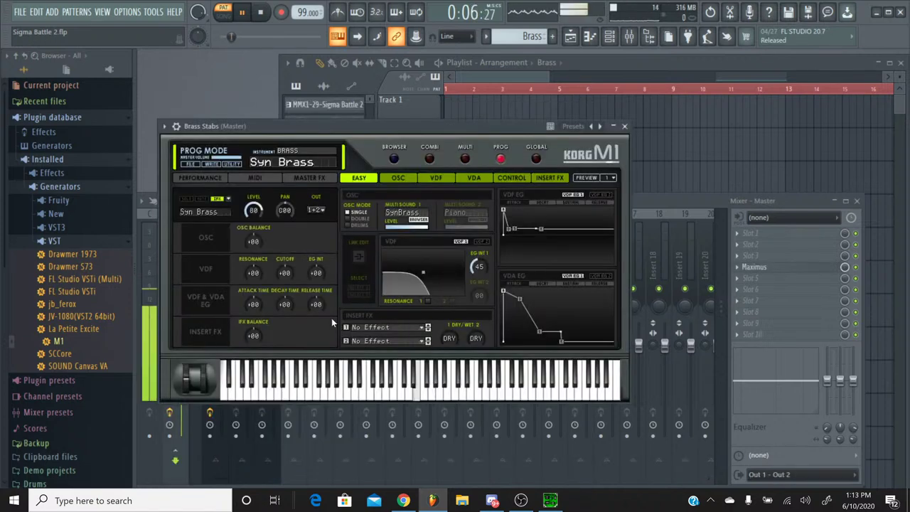
{"action": "mouse_move", "coordinate": [319, 305]}
{"action": "left_mouse_down"}
{"action": "mouse_move", "coordinate": [322, 295]}
{"action": "mouse_move", "coordinate": [323, 310]}
{"action": "left_mouse_up"}
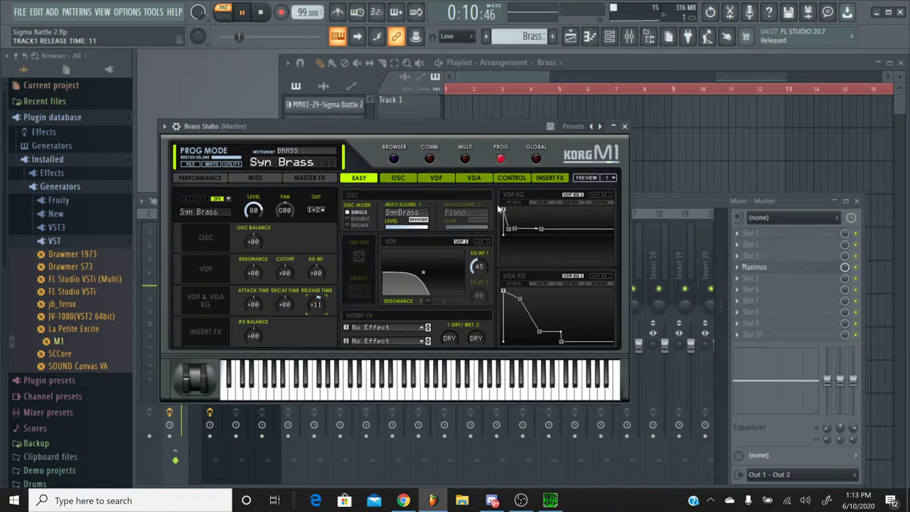
{"action": "left_click_drag", "start_coordinate": [315, 305], "coordinate": [313, 309]}
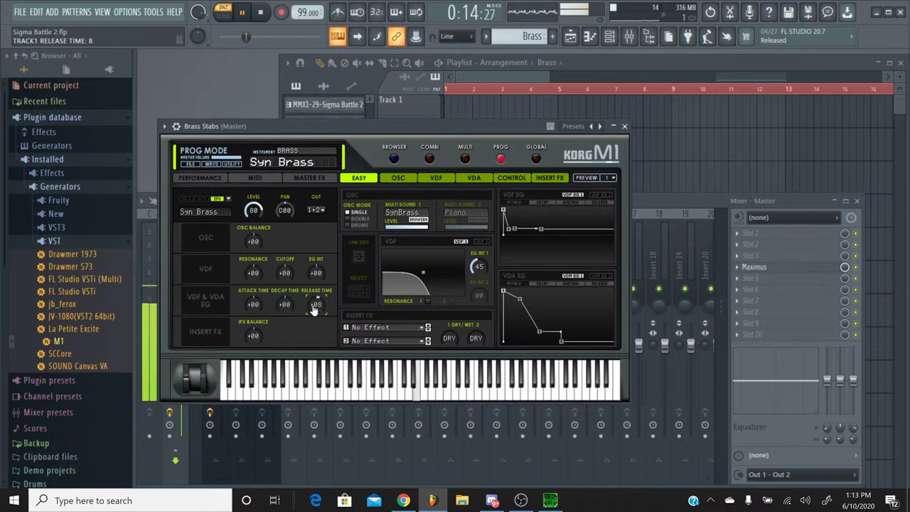
{"action": "left_click", "coordinate": [624, 126]}
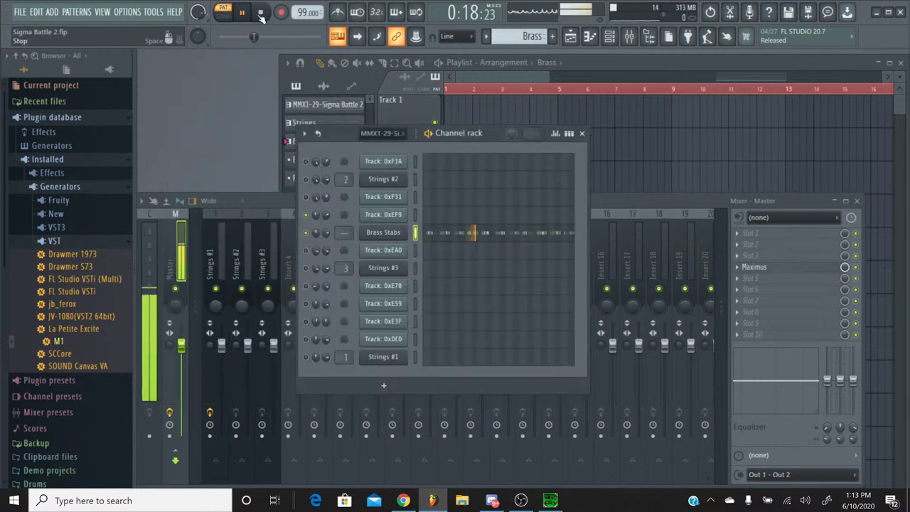
{"action": "left_click", "coordinate": [261, 15]}
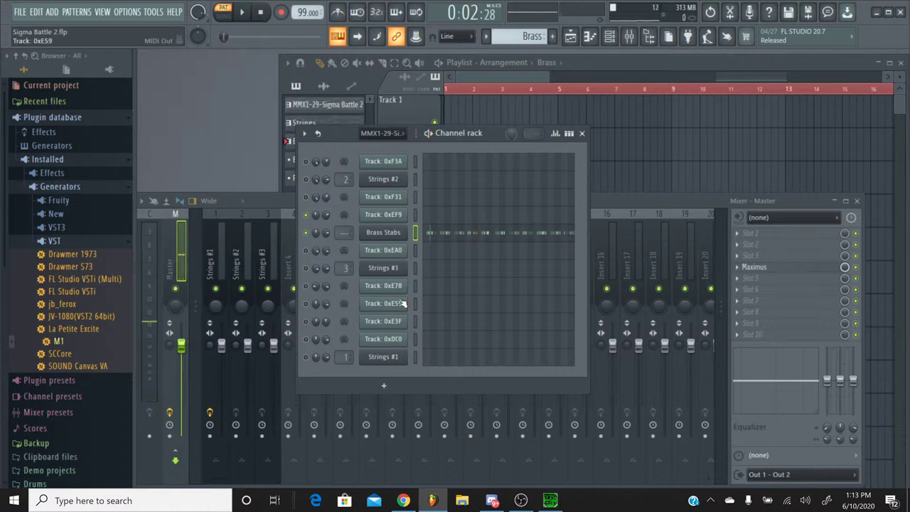
Step: Route the Brass Stabs channel to mixer insert 4
{"action": "left_click", "coordinate": [628, 37]}
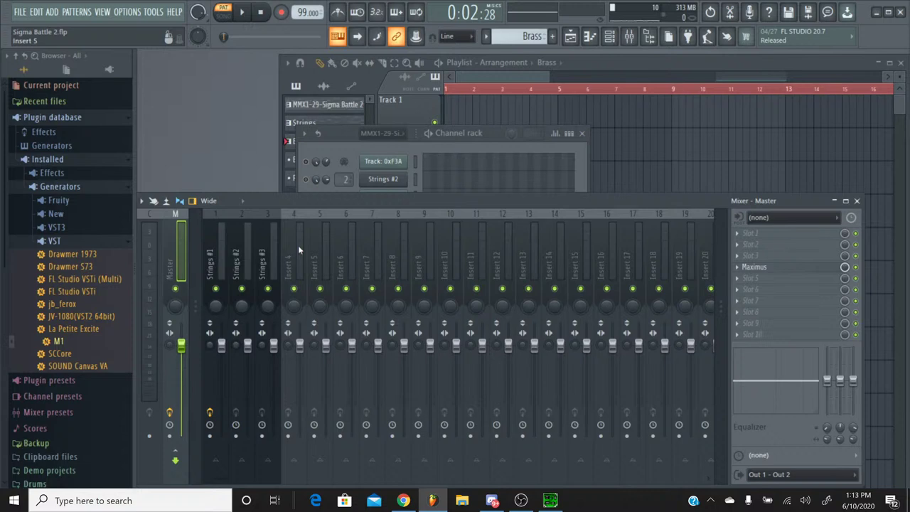
{"action": "left_click", "coordinate": [295, 226]}
{"action": "key", "text": "ctrl+l"}
{"action": "left_click", "coordinate": [339, 141]}
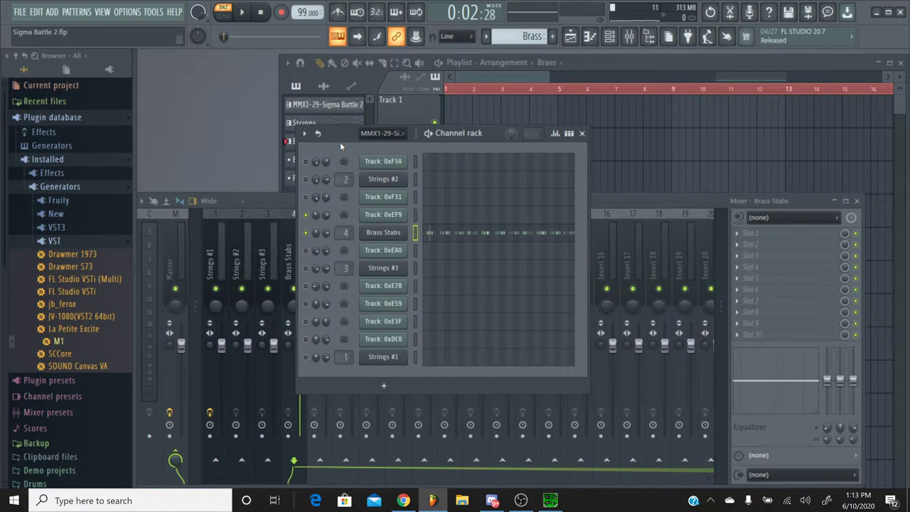
Step: Switch to the MMX1-29-Sigma Battle 2 pattern and copy the panning value of Track: 0xEF9 onto the Brass Stabs channel
{"action": "left_click", "coordinate": [486, 36]}
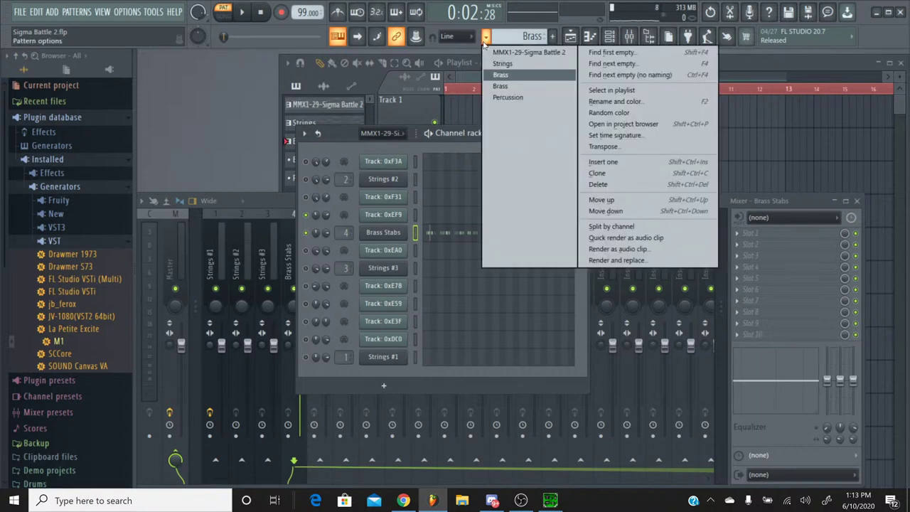
{"action": "left_click", "coordinate": [489, 48]}
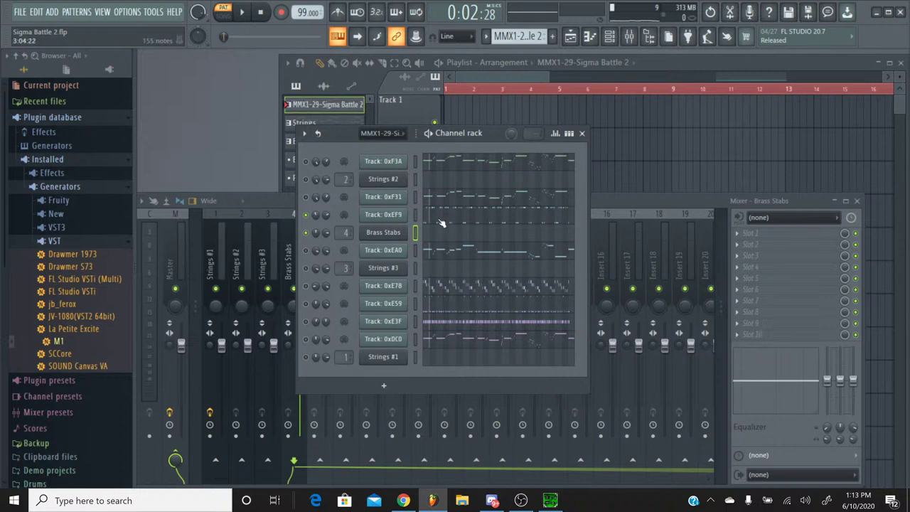
{"action": "right_click", "coordinate": [314, 216]}
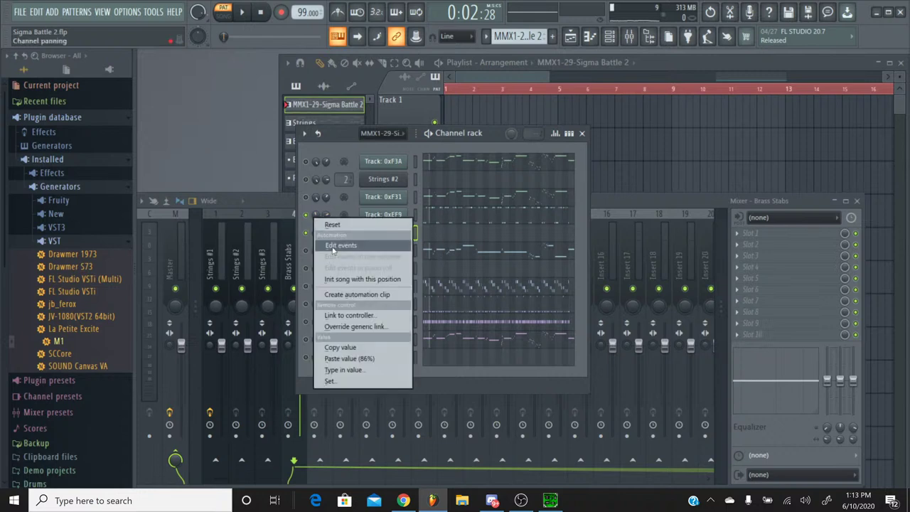
{"action": "left_click", "coordinate": [336, 244]}
{"action": "left_click", "coordinate": [741, 82]}
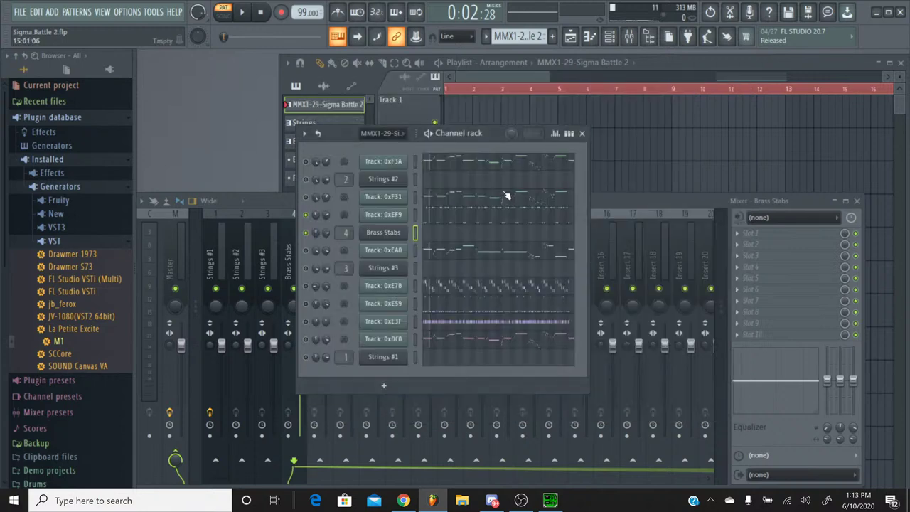
{"action": "right_click", "coordinate": [314, 216]}
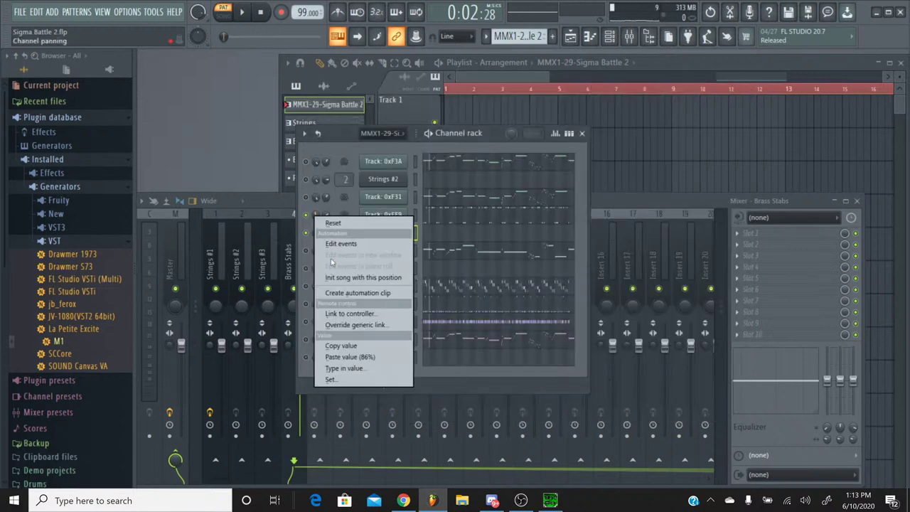
{"action": "left_click", "coordinate": [346, 345]}
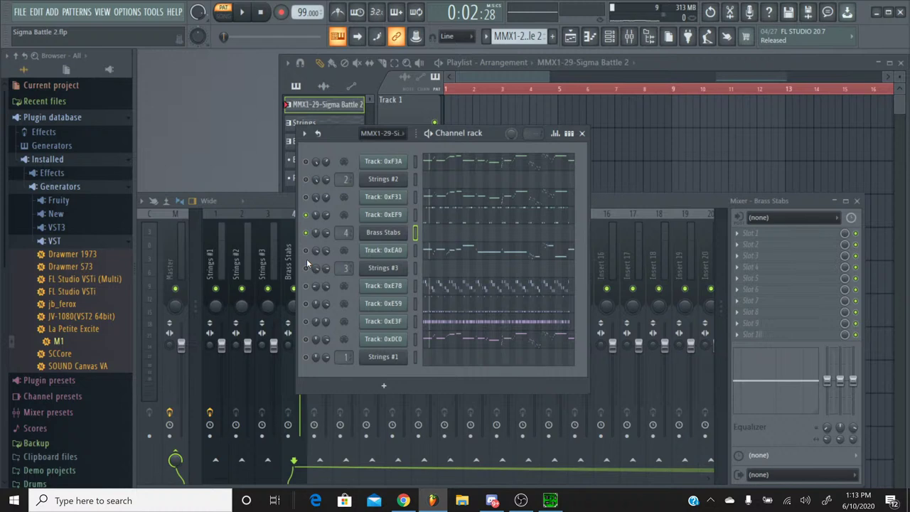
{"action": "right_click", "coordinate": [315, 233]}
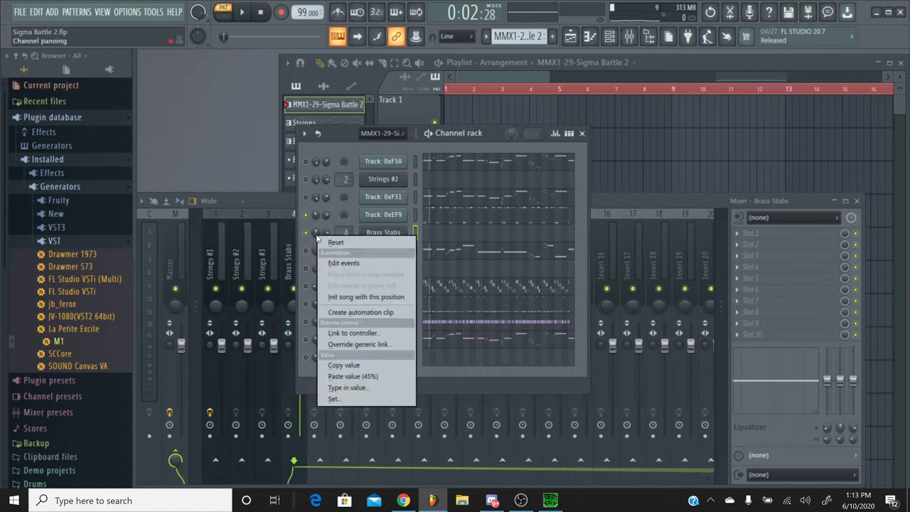
{"action": "left_click", "coordinate": [339, 375]}
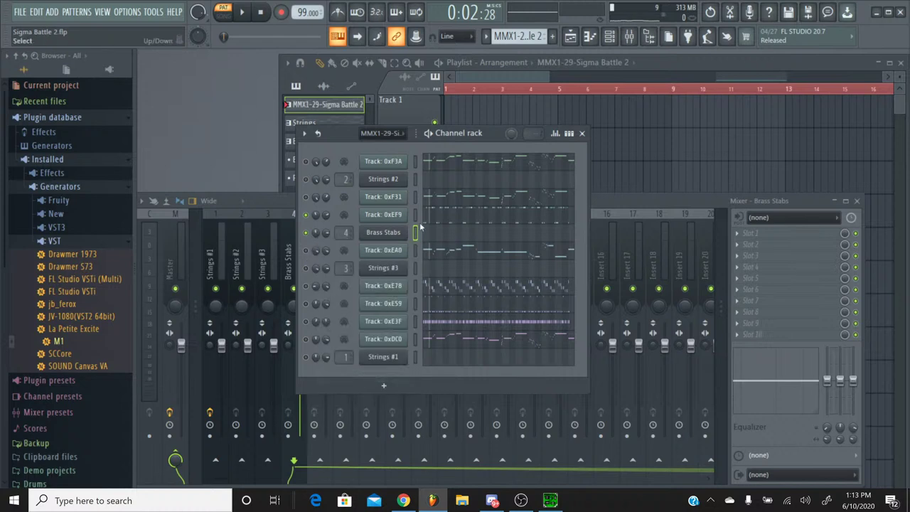
Step: Open the piano roll of Track: 0xEF9 and look through its E4 notes across the whole pattern
{"action": "left_click", "coordinate": [486, 36]}
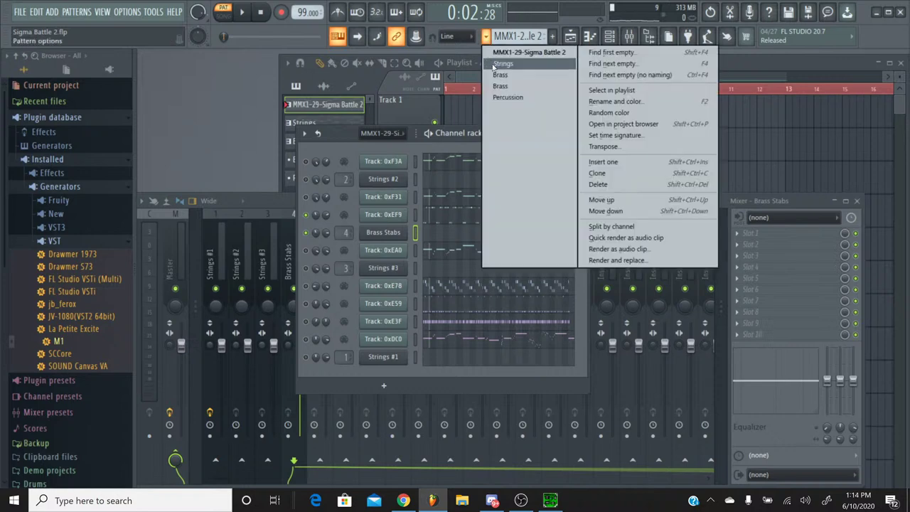
{"action": "key", "text": "Escape"}
{"action": "left_click", "coordinate": [455, 214]}
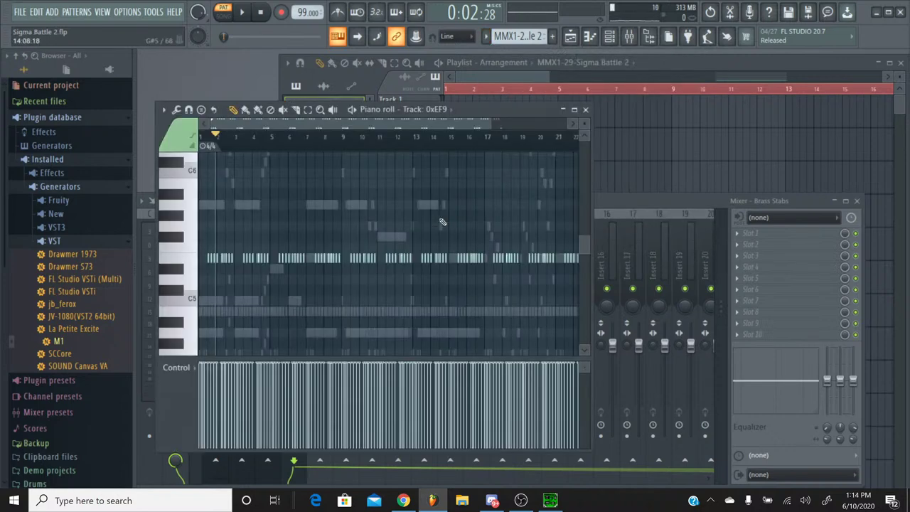
{"action": "scroll", "coordinate": [340, 207], "scroll_direction": "down", "scroll_amount": 3}
{"action": "scroll", "coordinate": [318, 152], "scroll_direction": "up", "scroll_amount": 5}
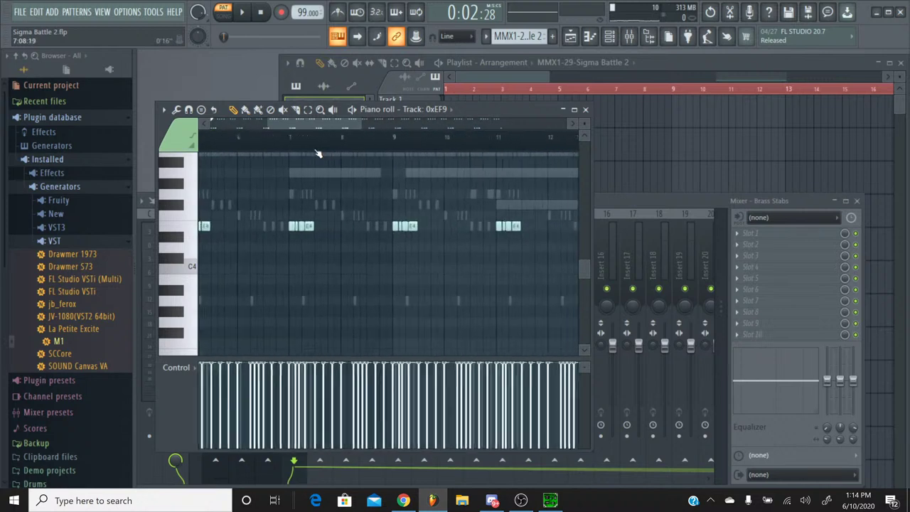
{"action": "left_click_drag", "start_coordinate": [310, 131], "coordinate": [492, 144]}
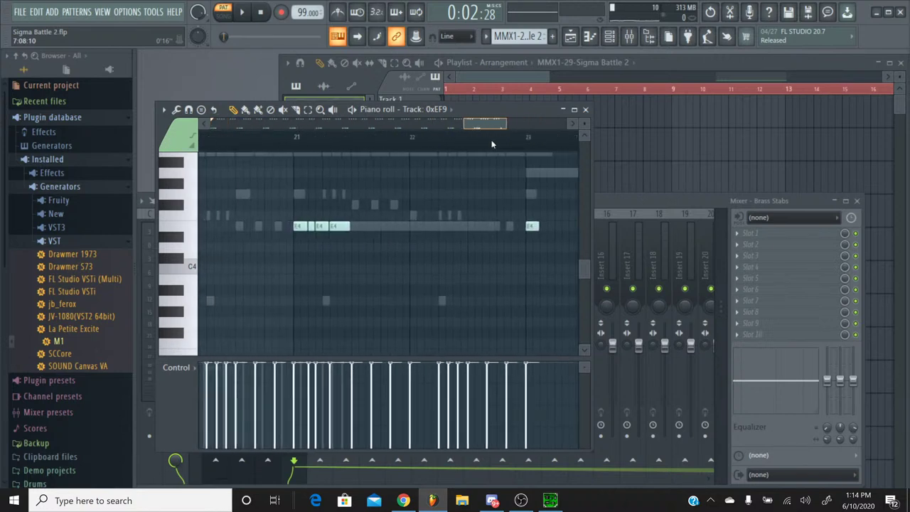
{"action": "left_click_drag", "start_coordinate": [491, 145], "coordinate": [206, 221]}
Step: Select the first two notes of each E4 group from bar 1 to bar 21, copy them and close the piano roll
{"action": "left_click", "coordinate": [308, 109]}
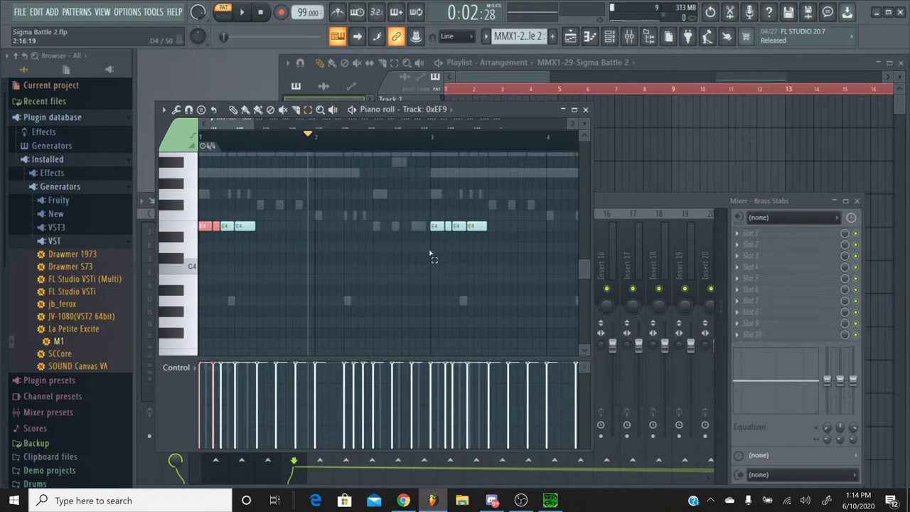
{"action": "left_click_drag", "start_coordinate": [439, 251], "coordinate": [453, 233]}
{"action": "left_click_drag", "start_coordinate": [237, 127], "coordinate": [273, 126]}
{"action": "left_click_drag", "start_coordinate": [365, 250], "coordinate": [382, 237]}
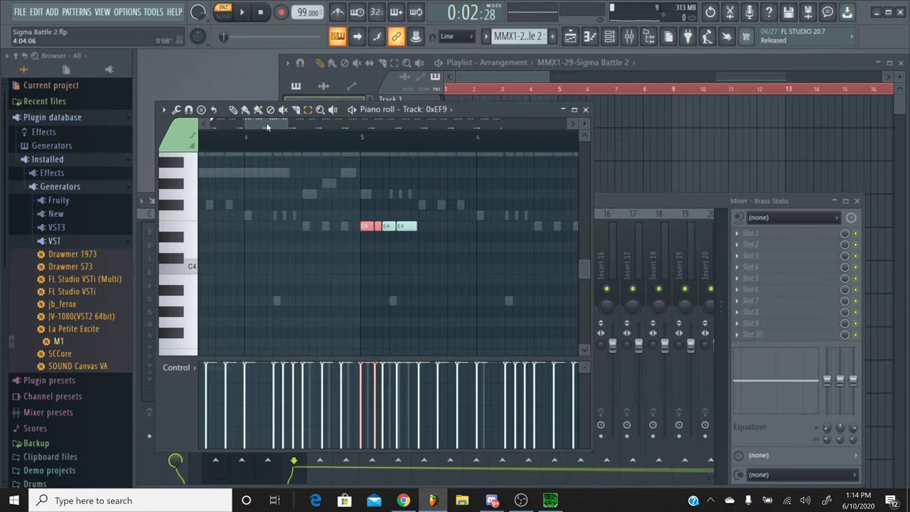
{"action": "left_click_drag", "start_coordinate": [267, 127], "coordinate": [297, 129]}
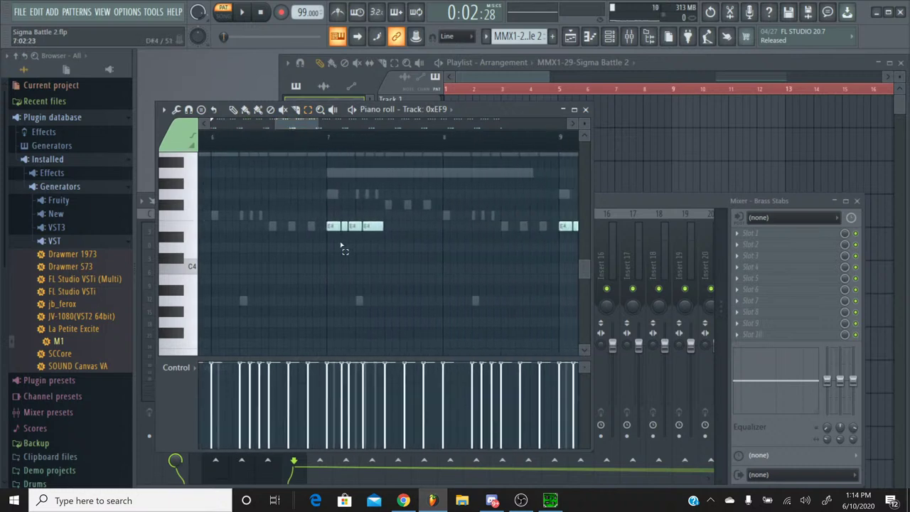
{"action": "left_click_drag", "start_coordinate": [331, 253], "coordinate": [348, 229]}
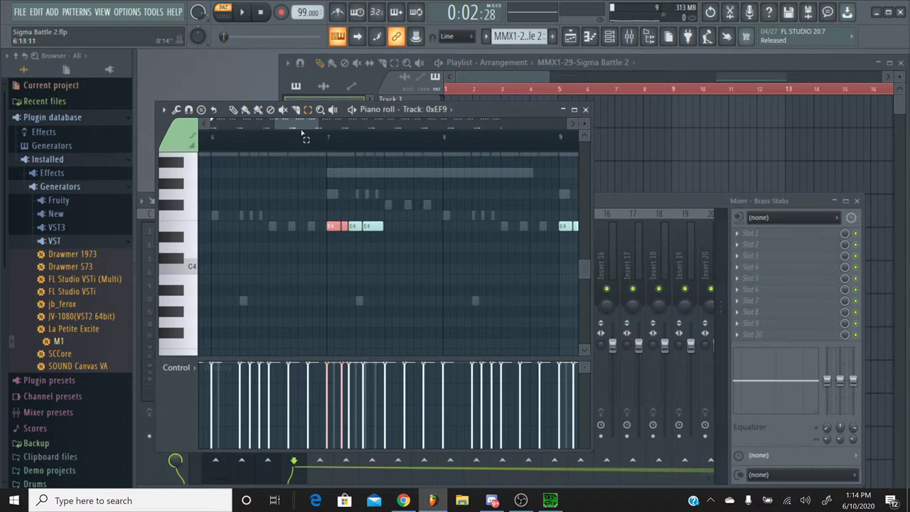
{"action": "left_click_drag", "start_coordinate": [306, 130], "coordinate": [329, 128]}
{"action": "left_click_drag", "start_coordinate": [309, 252], "coordinate": [315, 219]}
{"action": "left_click_drag", "start_coordinate": [316, 128], "coordinate": [340, 129]}
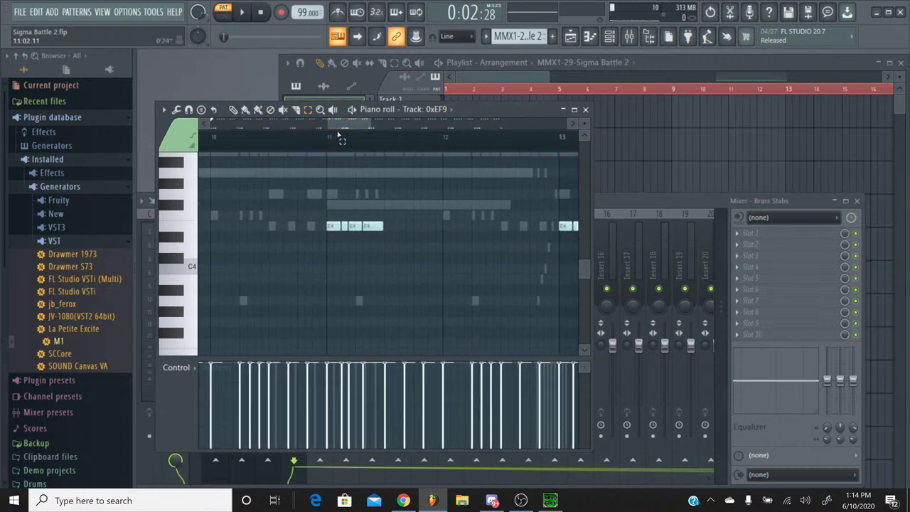
{"action": "left_click_drag", "start_coordinate": [317, 249], "coordinate": [334, 221]}
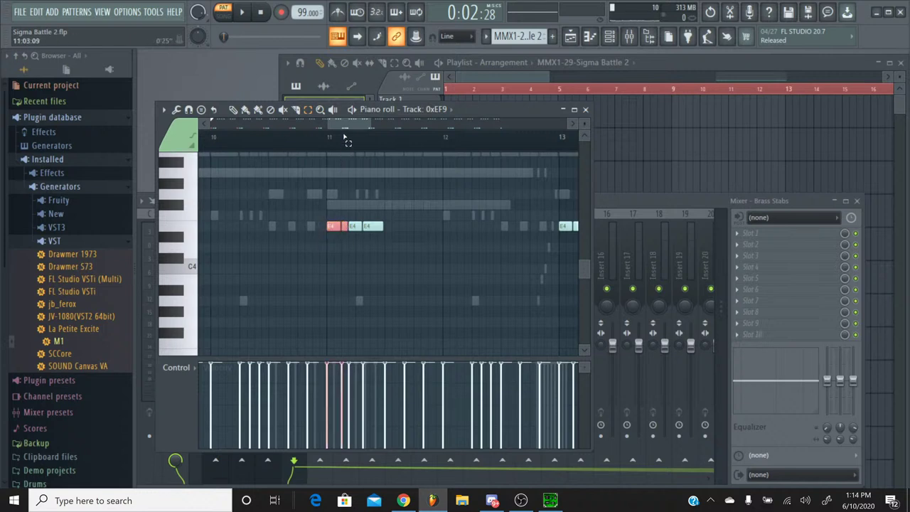
{"action": "left_click_drag", "start_coordinate": [346, 128], "coordinate": [368, 126]}
{"action": "left_click_drag", "start_coordinate": [334, 250], "coordinate": [359, 236]}
{"action": "left_click_drag", "start_coordinate": [370, 128], "coordinate": [392, 127]}
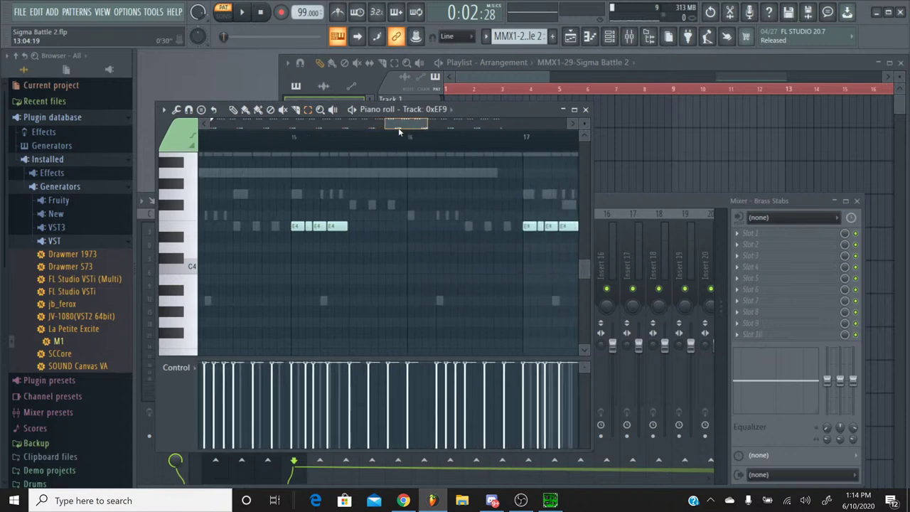
{"action": "left_click_drag", "start_coordinate": [289, 252], "coordinate": [312, 221]}
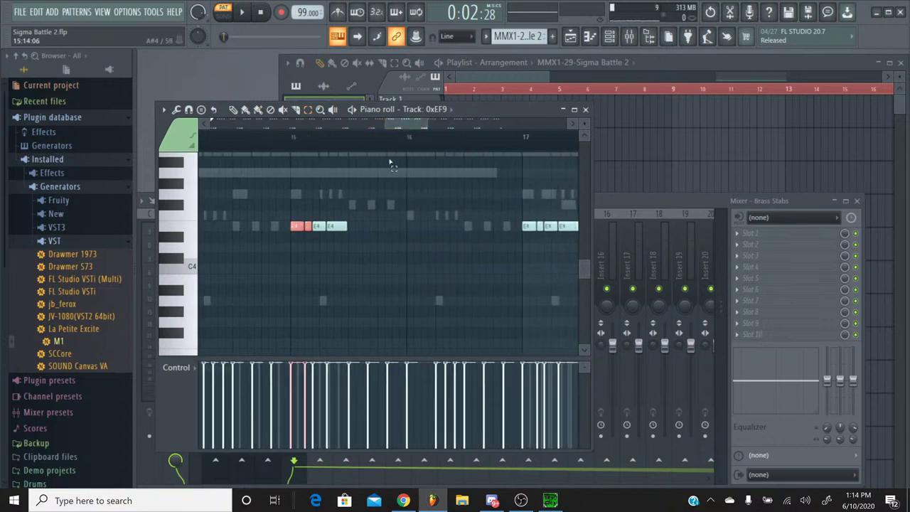
{"action": "left_click_drag", "start_coordinate": [405, 131], "coordinate": [424, 142]}
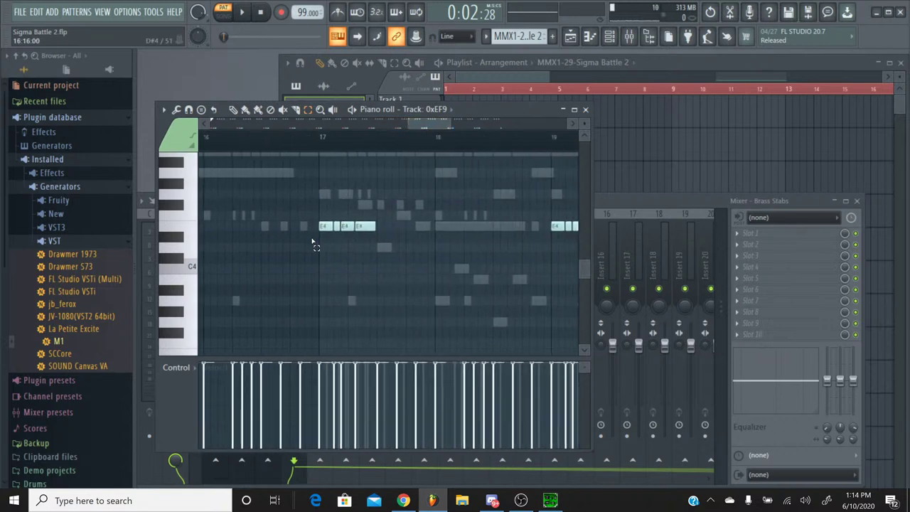
{"action": "left_click_drag", "start_coordinate": [315, 243], "coordinate": [331, 226]}
{"action": "left_click_drag", "start_coordinate": [420, 136], "coordinate": [449, 135]}
{"action": "left_click_drag", "start_coordinate": [324, 252], "coordinate": [347, 221]}
{"action": "left_click_drag", "start_coordinate": [419, 131], "coordinate": [462, 150]}
{"action": "left_click_drag", "start_coordinate": [325, 253], "coordinate": [348, 221]}
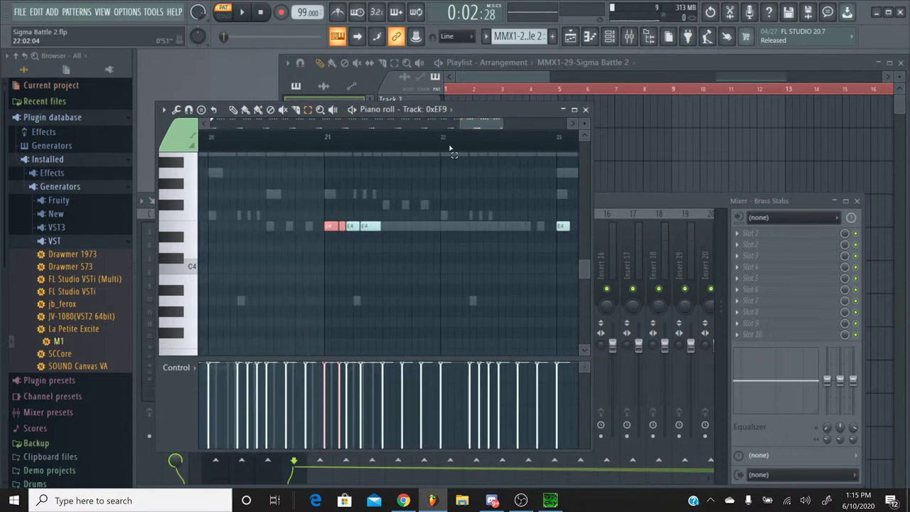
{"action": "left_click_drag", "start_coordinate": [473, 124], "coordinate": [205, 163]}
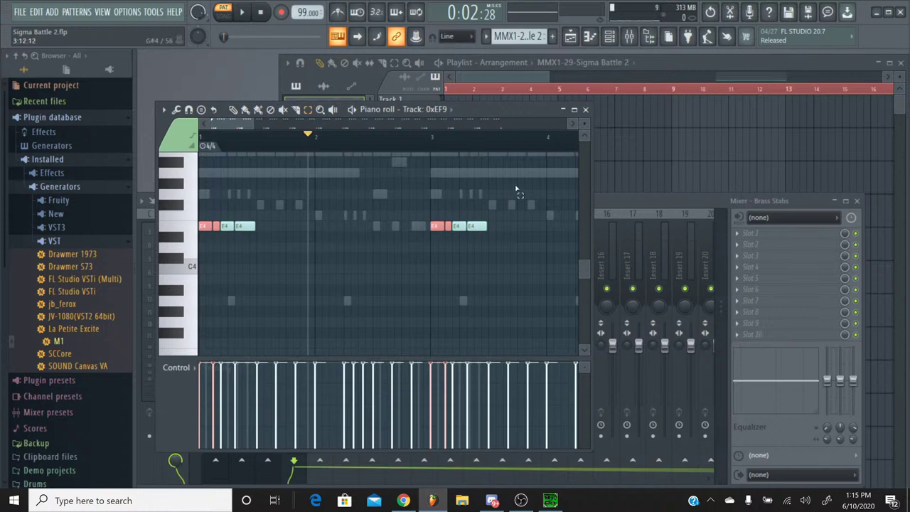
{"action": "left_click", "coordinate": [585, 110]}
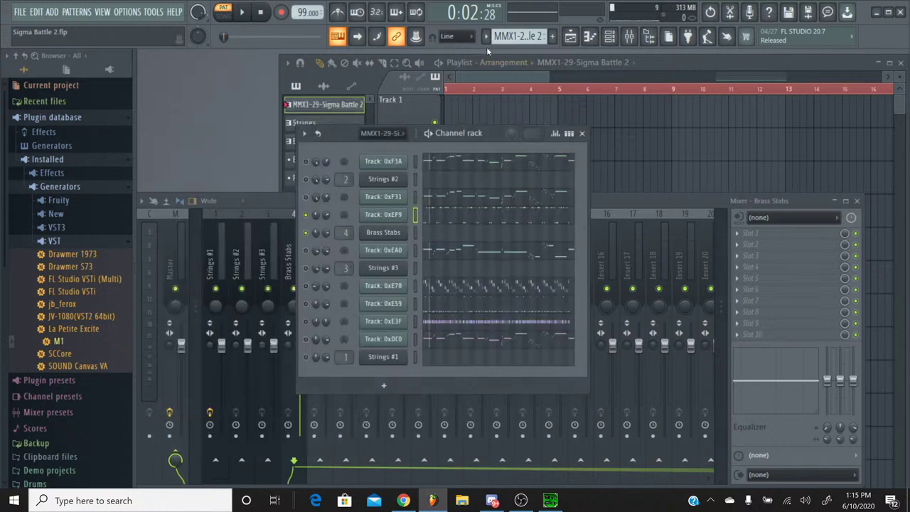
Step: Switch to the Percussion pattern and add the S50_Orch-Hit sample from S50_Medley Samples as a new channel below Brass Stabs
{"action": "left_click", "coordinate": [486, 39]}
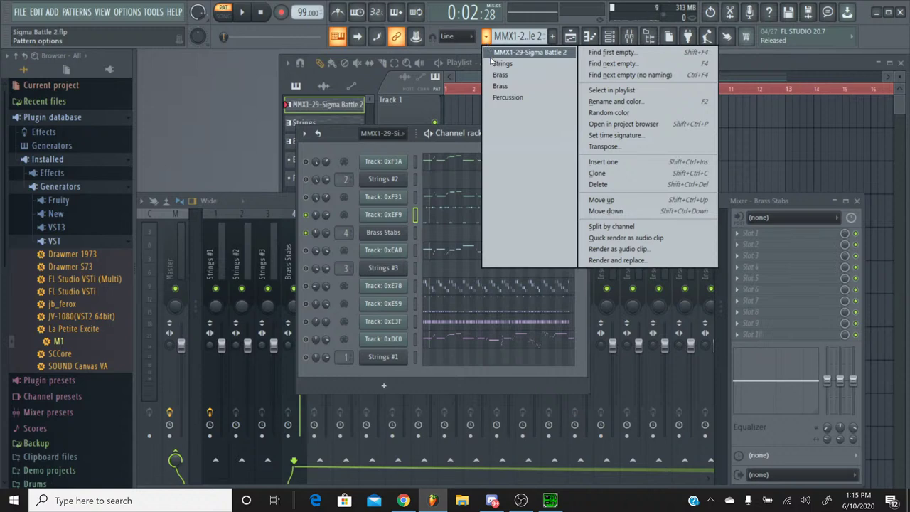
{"action": "left_click", "coordinate": [501, 100]}
{"action": "scroll", "coordinate": [109, 343], "scroll_direction": "down", "scroll_amount": 5}
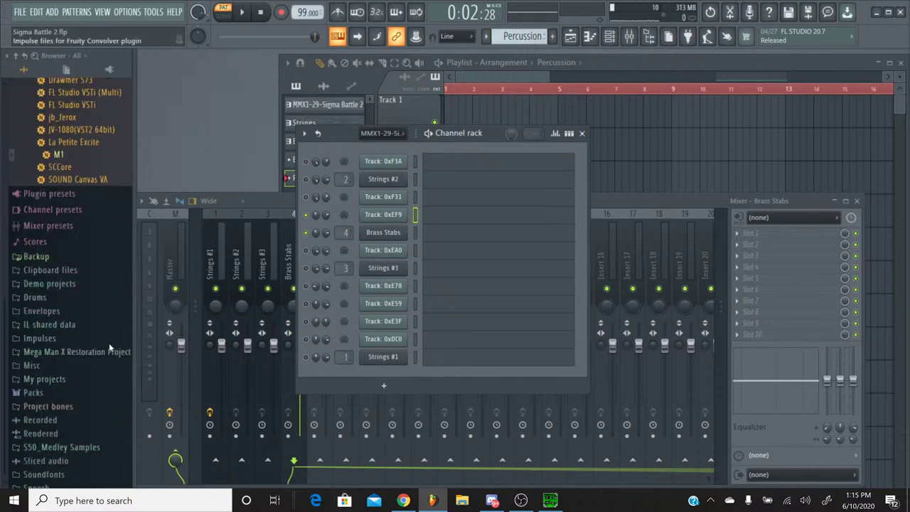
{"action": "left_click", "coordinate": [102, 332]}
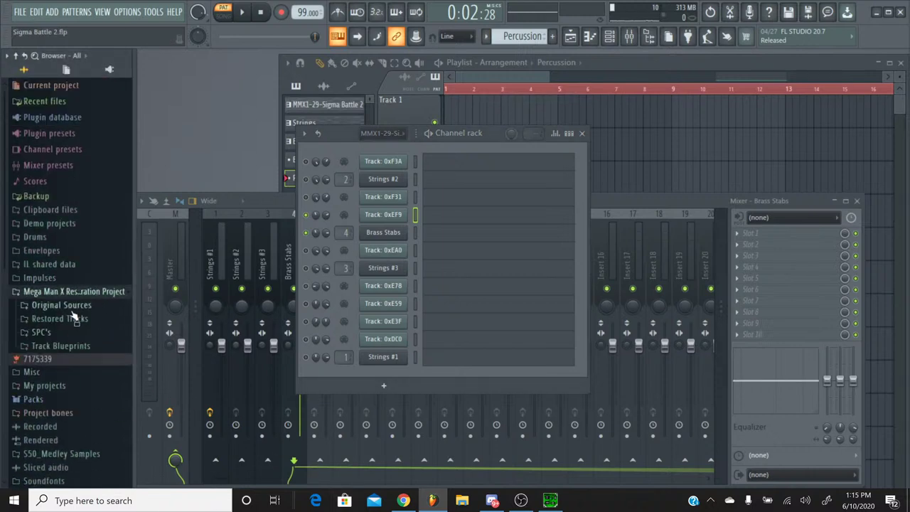
{"action": "left_click", "coordinate": [72, 310]}
{"action": "left_click", "coordinate": [62, 331]}
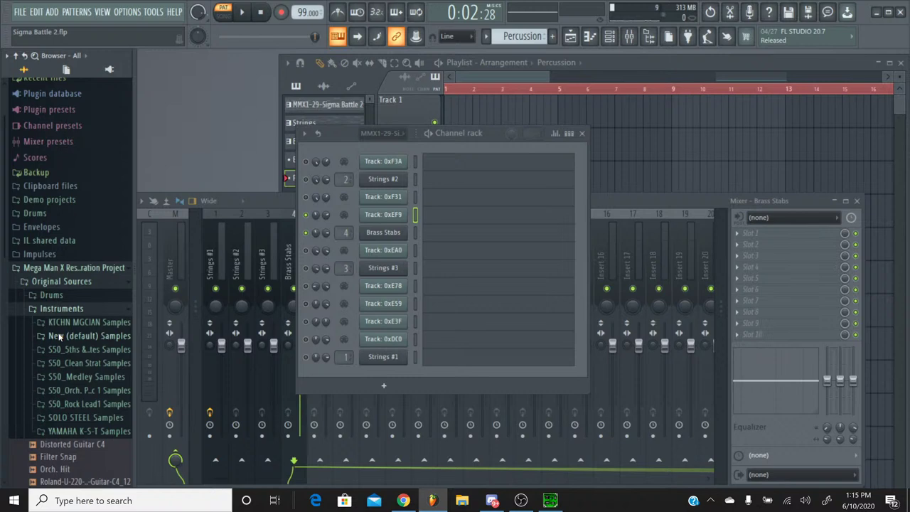
{"action": "left_click", "coordinate": [89, 375]}
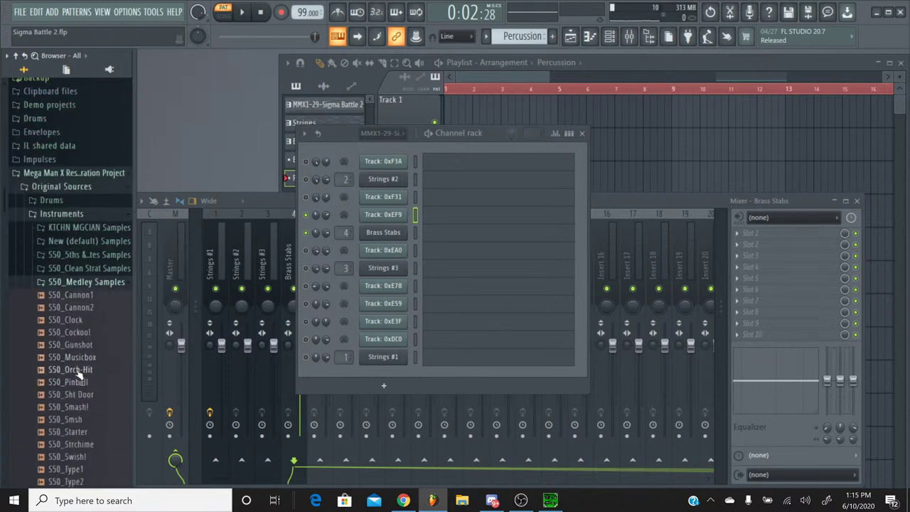
{"action": "left_click_drag", "start_coordinate": [80, 371], "coordinate": [399, 246]}
Step: Rename the new sample channel as Orch Hit and paste the copied E4 notes into its piano roll
{"action": "right_click", "coordinate": [377, 250]}
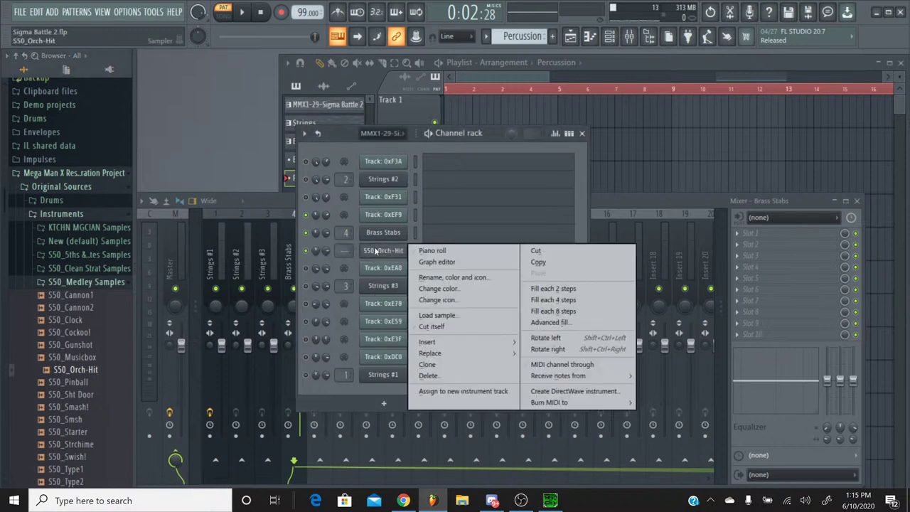
{"action": "left_click", "coordinate": [412, 277]}
{"action": "type", "text": "O"}
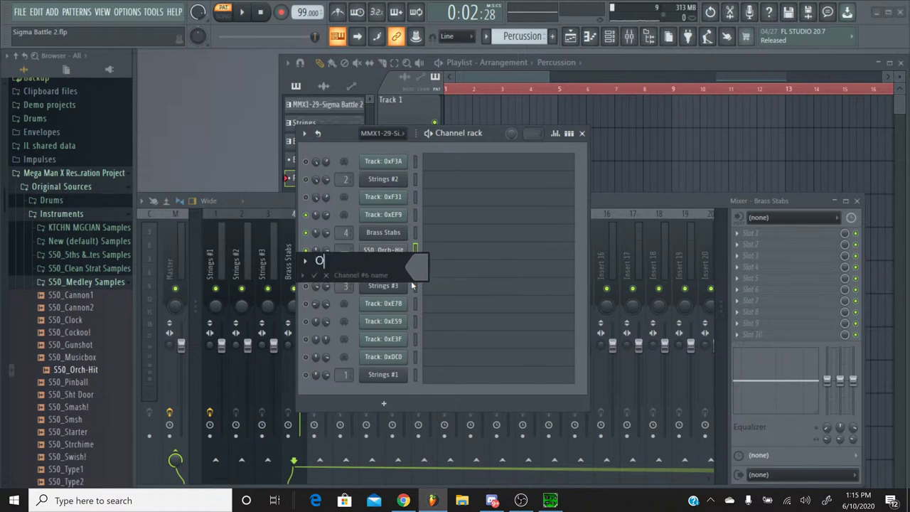
{"action": "type", "text": "rch Hit"}
{"action": "key", "text": "Return"}
{"action": "left_click", "coordinate": [444, 254]}
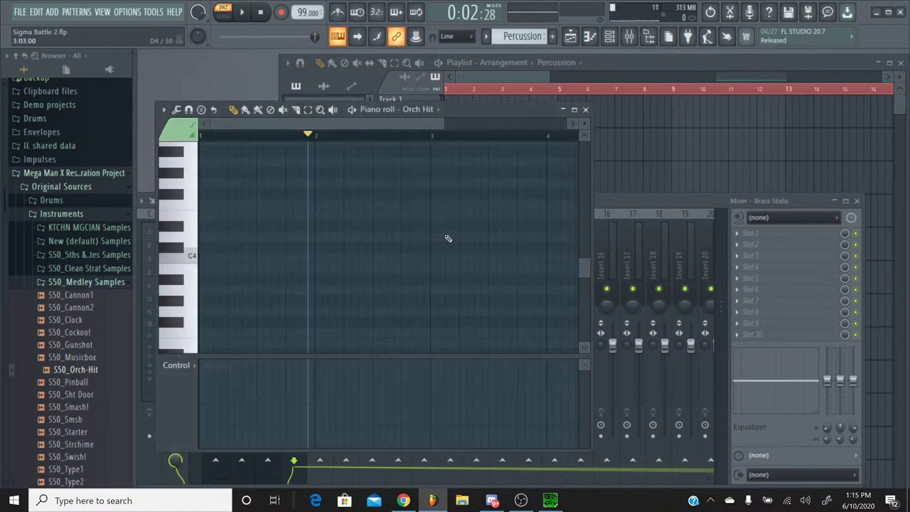
{"action": "key", "text": "ctrl+v"}
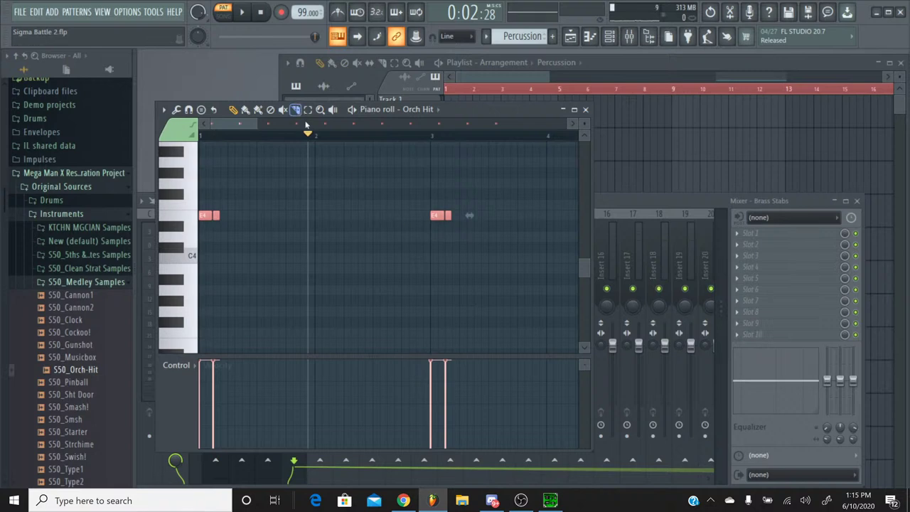
Step: Play the Orch Hit pattern from bar 1 and audition higher piano keys to judge the sample's pitch
{"action": "left_click_drag", "start_coordinate": [309, 133], "coordinate": [149, 144]}
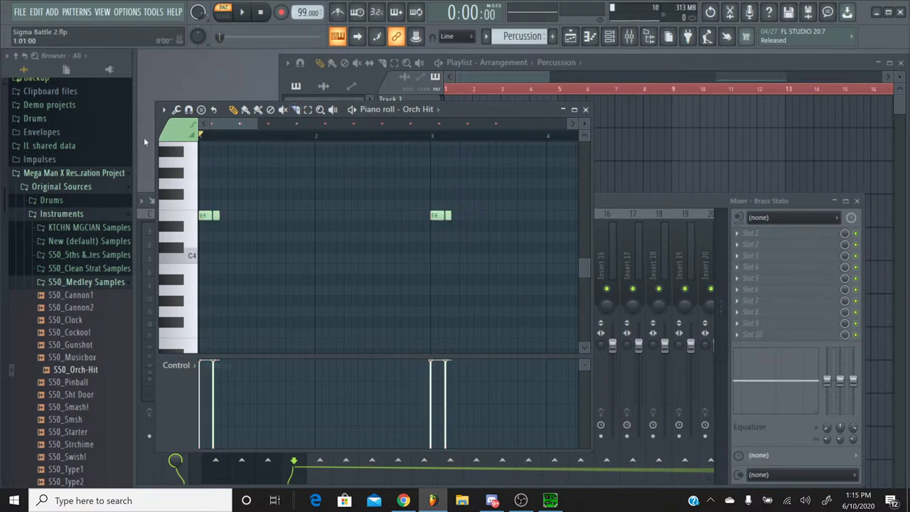
{"action": "left_click", "coordinate": [242, 12]}
{"action": "left_click", "coordinate": [261, 12]}
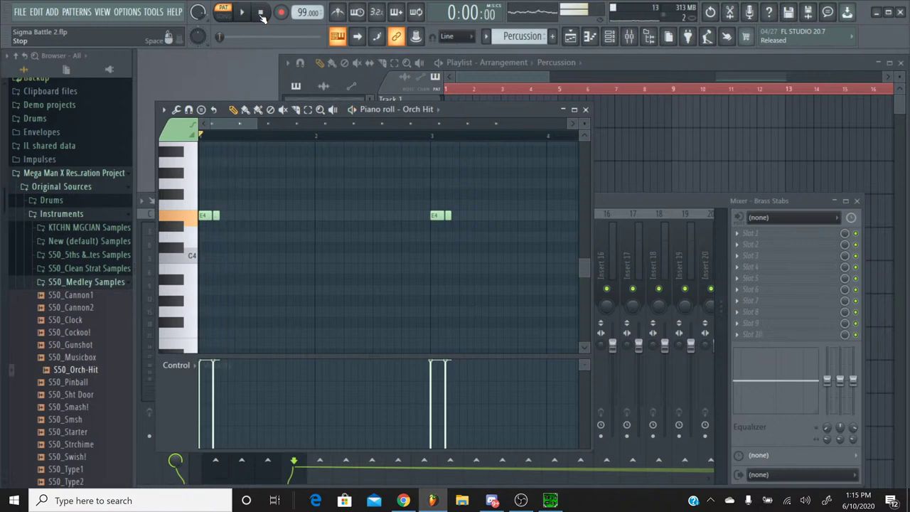
{"action": "scroll", "coordinate": [275, 228], "scroll_direction": "up", "scroll_amount": 2}
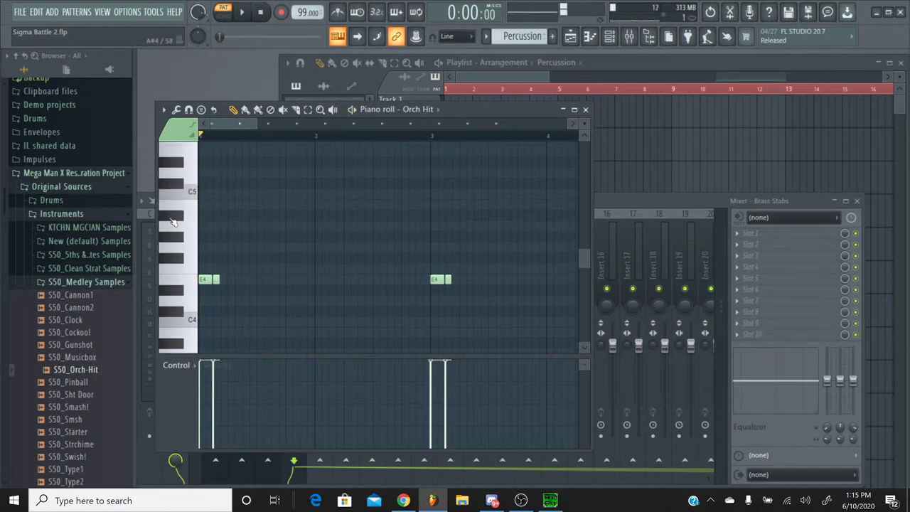
{"action": "mouse_move", "coordinate": [174, 225]}
{"action": "left_mouse_down"}
{"action": "mouse_move", "coordinate": [177, 263]}
{"action": "mouse_move", "coordinate": [180, 226]}
{"action": "mouse_move", "coordinate": [193, 222]}
{"action": "mouse_move", "coordinate": [185, 216]}
{"action": "left_mouse_up"}
{"action": "left_click", "coordinate": [243, 12]}
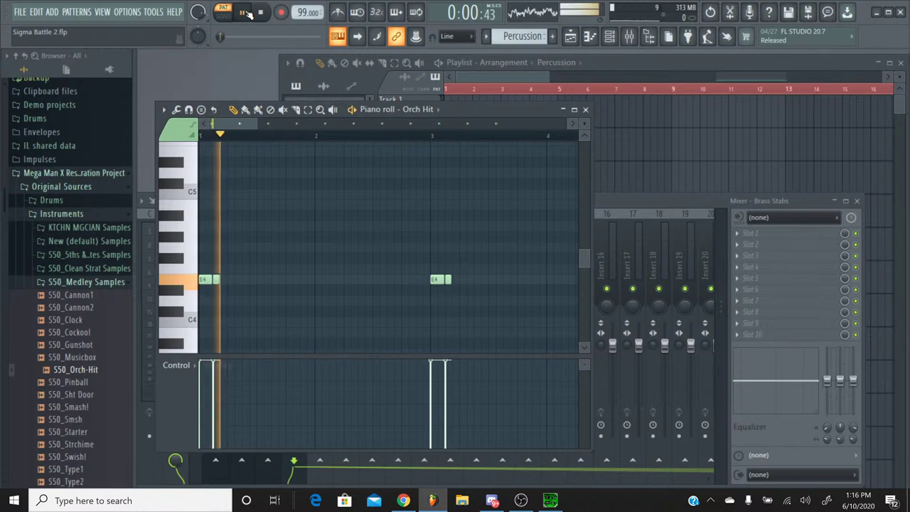
{"action": "left_click", "coordinate": [261, 12]}
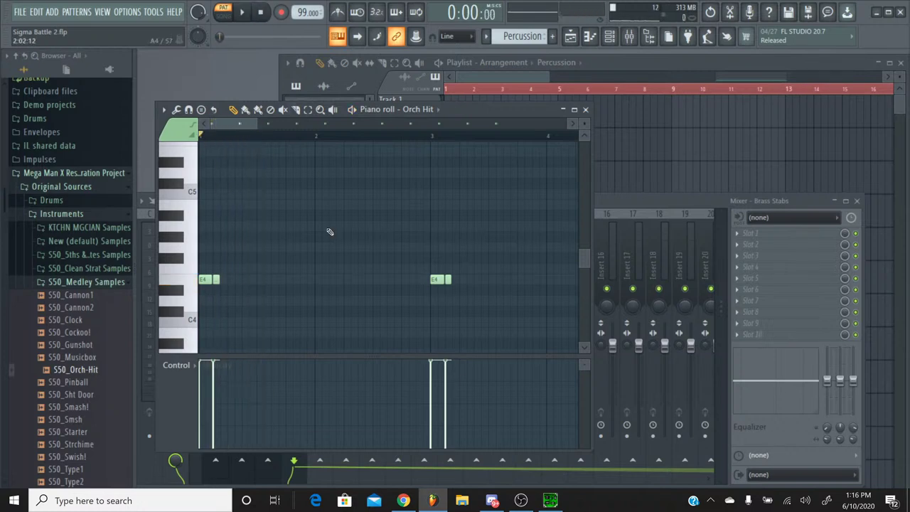
Step: Switch to SPCTool, play the opening of Sigma Battle 2 for comparison and return to the project
{"action": "left_click", "coordinate": [539, 491]}
{"action": "left_click", "coordinate": [372, 316]}
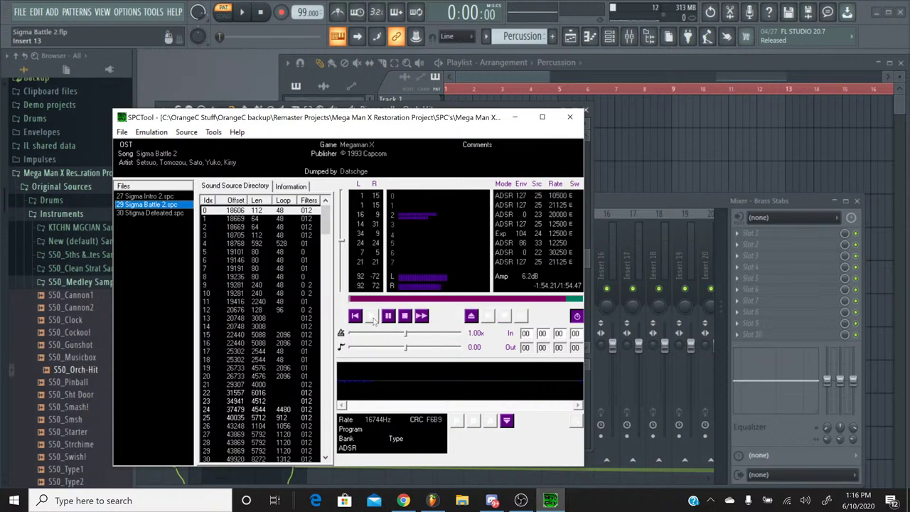
{"action": "left_click", "coordinate": [405, 317]}
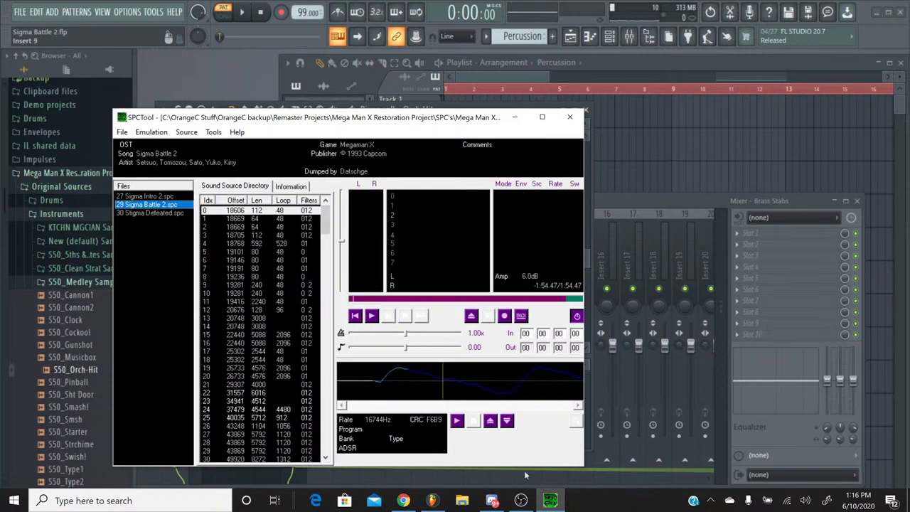
{"action": "left_click", "coordinate": [550, 500]}
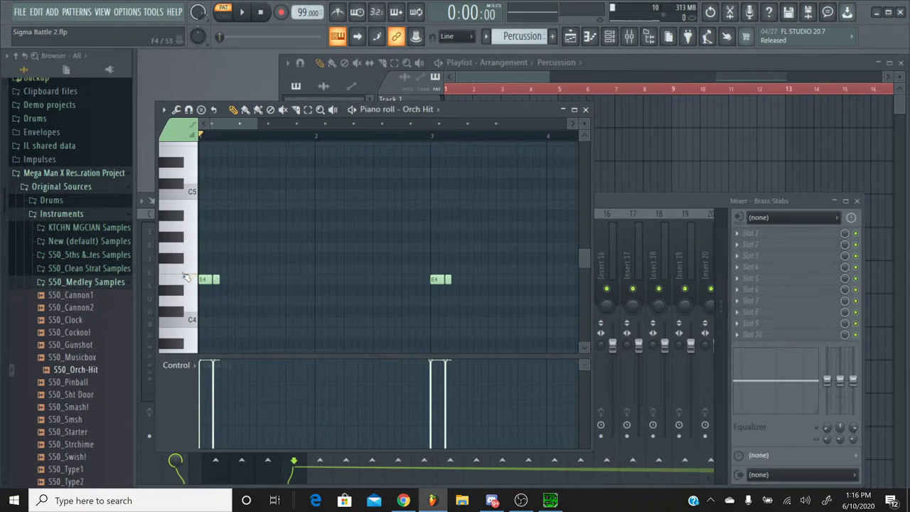
Step: Transpose all Orch Hit notes up in semitones from E4 to G4, playing the pattern after each shift
{"action": "key", "text": "ctrl+a"}
{"action": "key", "text": "shift+Up"}
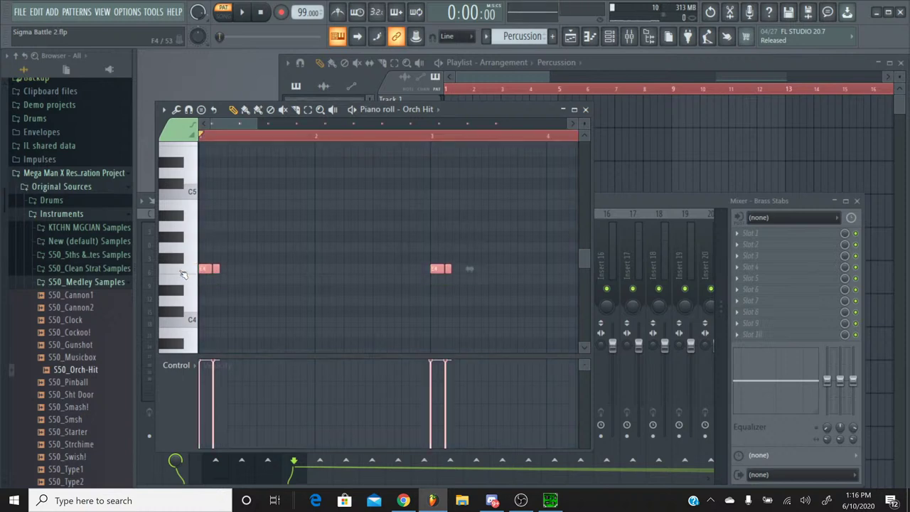
{"action": "left_click", "coordinate": [242, 12]}
{"action": "left_click", "coordinate": [262, 13]}
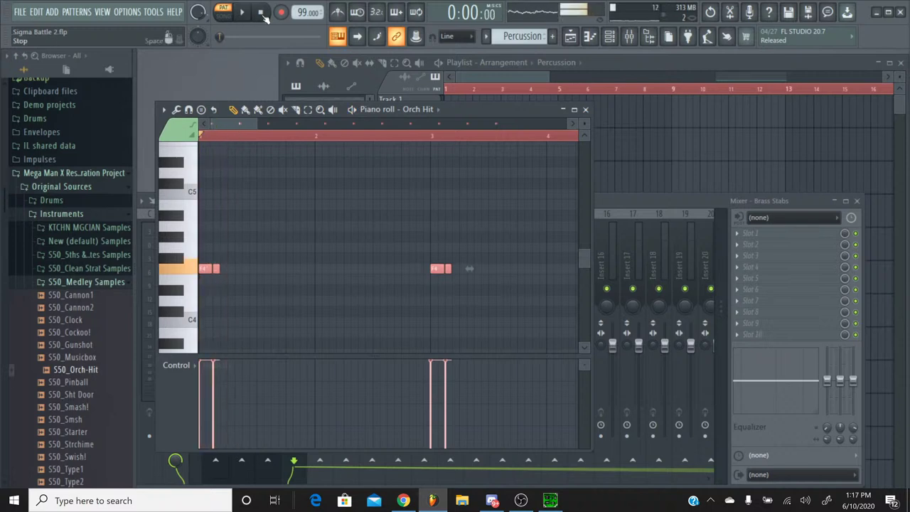
{"action": "key", "text": "shift+Up"}
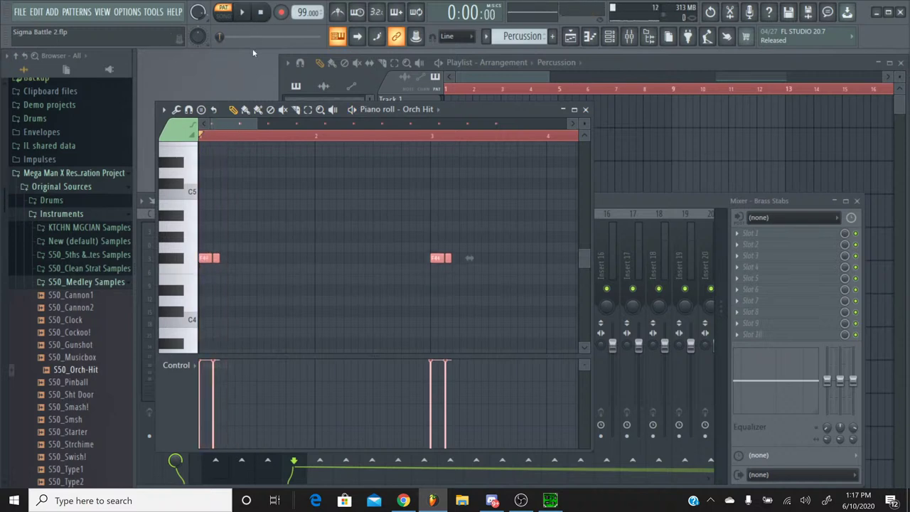
{"action": "left_click", "coordinate": [242, 12]}
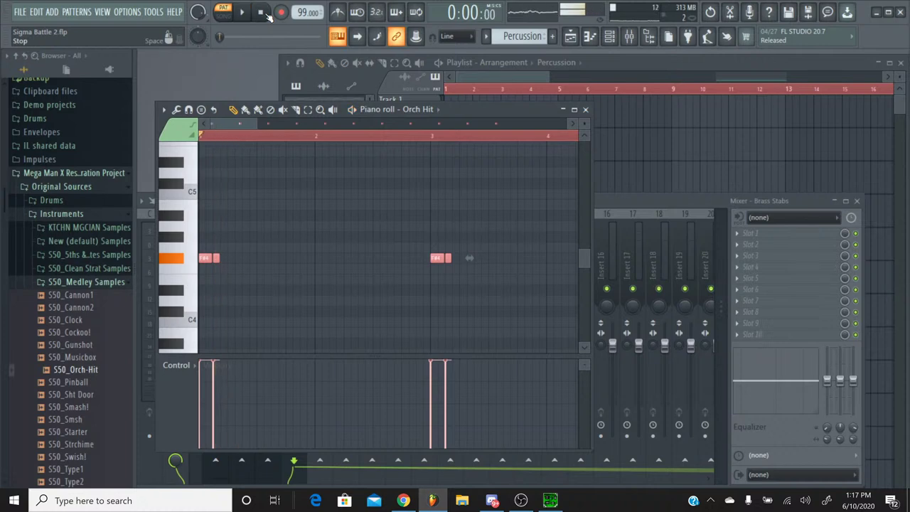
{"action": "left_click", "coordinate": [261, 13]}
{"action": "key", "text": "shift+Up"}
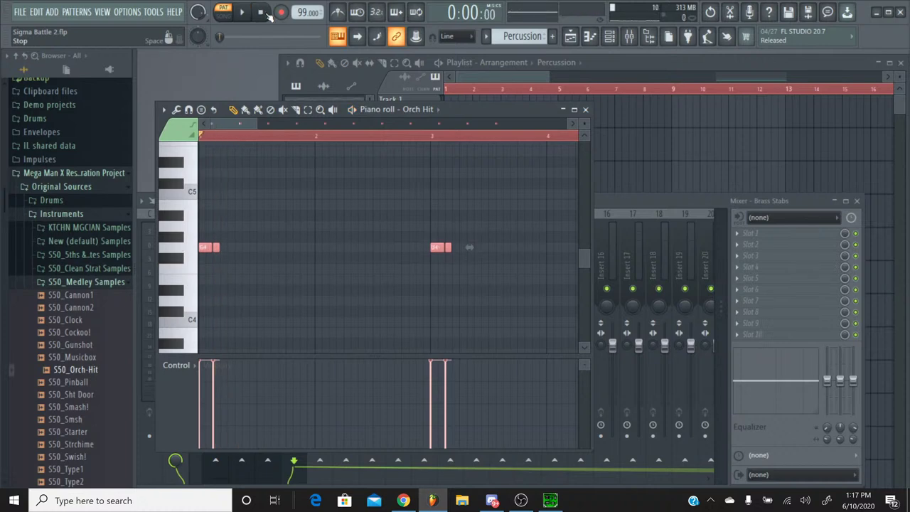
{"action": "key", "text": "space"}
{"action": "left_click", "coordinate": [263, 14]}
Step: Audition the A#4 key, transpose the selected Orch Hit notes up three semitones to A#4 and play the pattern
{"action": "left_click", "coordinate": [180, 227]}
{"action": "left_click", "coordinate": [180, 224]}
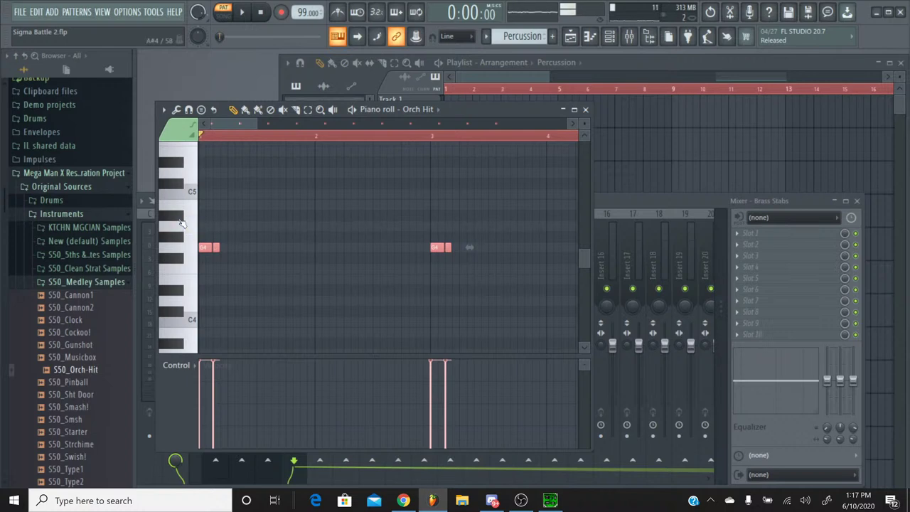
{"action": "left_click", "coordinate": [180, 224]}
{"action": "key", "text": "shift+Up"}
{"action": "key", "text": "shift+Up"}
{"action": "key", "text": "shift+Up"}
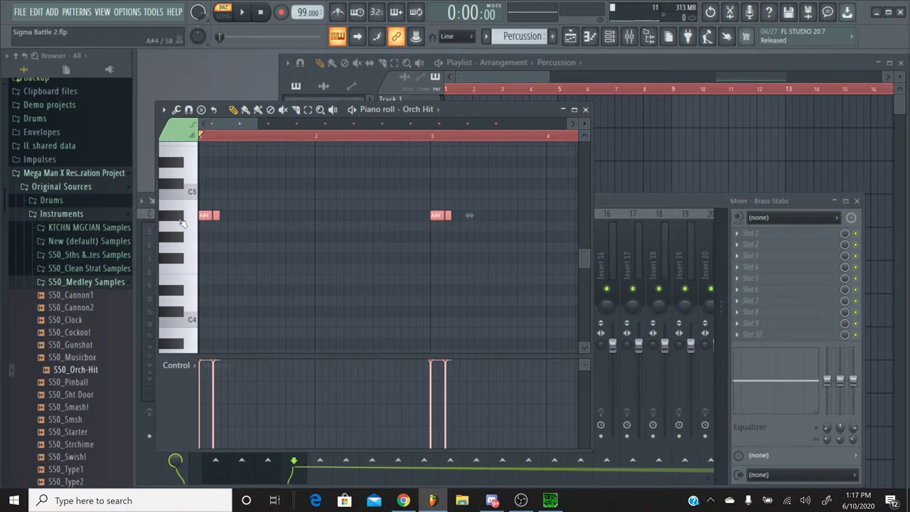
{"action": "left_click", "coordinate": [242, 12]}
{"action": "left_click", "coordinate": [261, 13]}
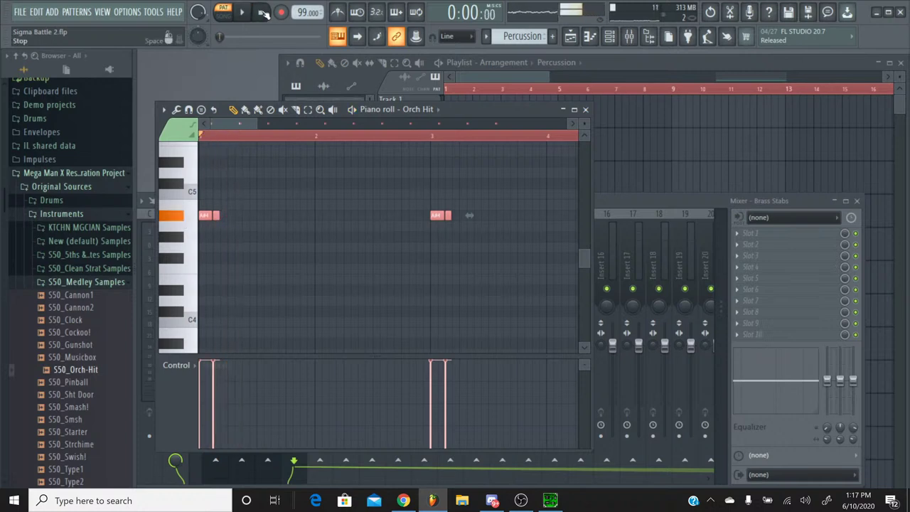
Step: Show the mixer and channel rack and link the Orch Hit channel to mixer insert 5
{"action": "left_click", "coordinate": [605, 197]}
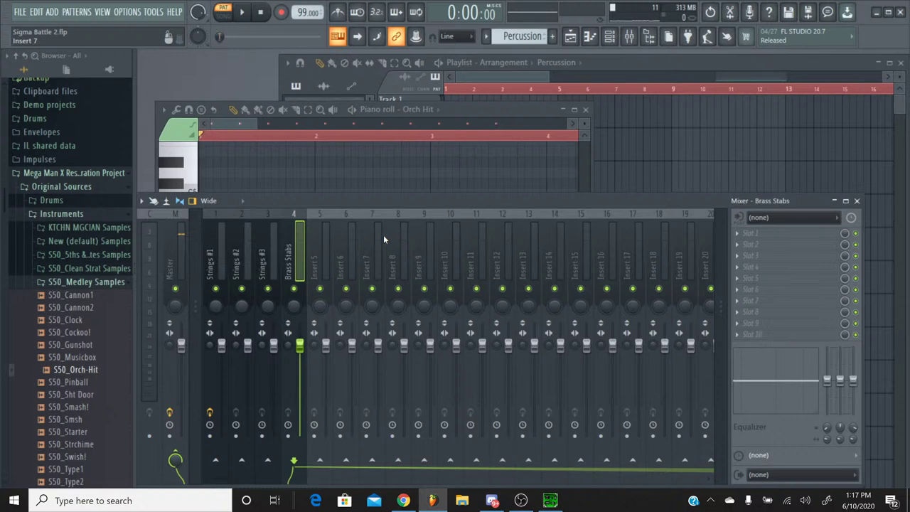
{"action": "key", "text": "F9"}
{"action": "left_click", "coordinate": [611, 38]}
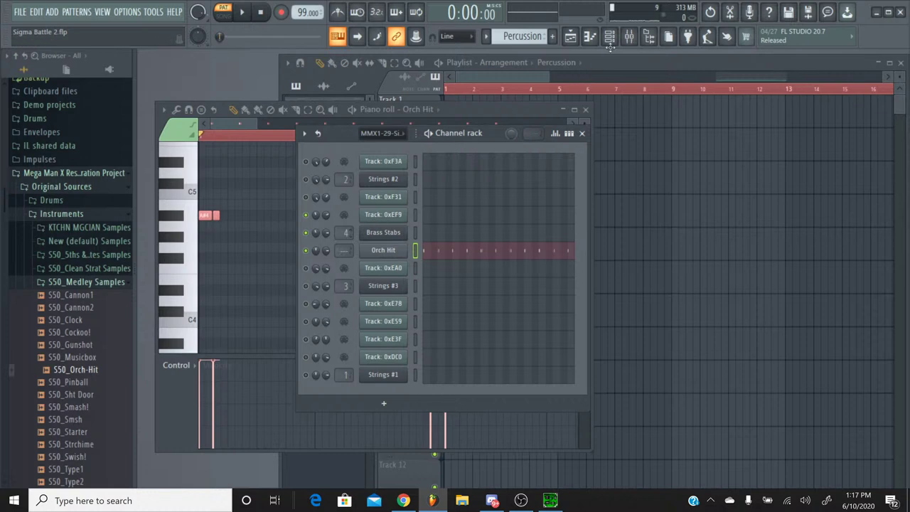
{"action": "left_click", "coordinate": [609, 43]}
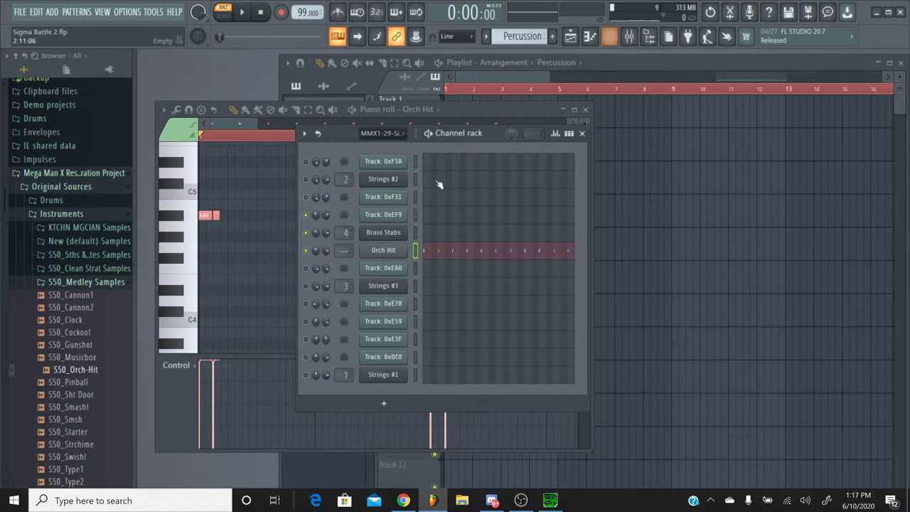
{"action": "key", "text": "F9"}
{"action": "left_click", "coordinate": [323, 217]}
{"action": "key", "text": "ctrl+l"}
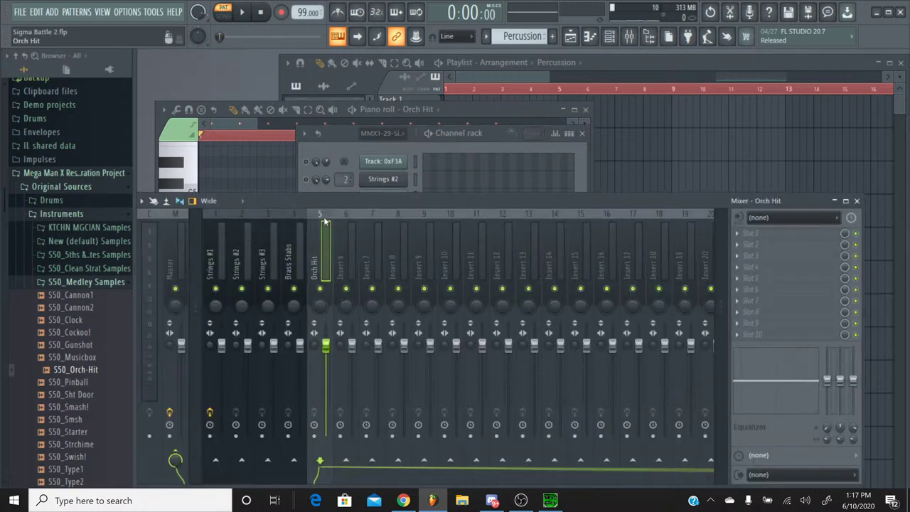
Step: Load Fruity Delay 3 into slot 2 of the Orch Hit insert, lower its feedback level and raise the diffusion level and spread
{"action": "left_click", "coordinate": [774, 248]}
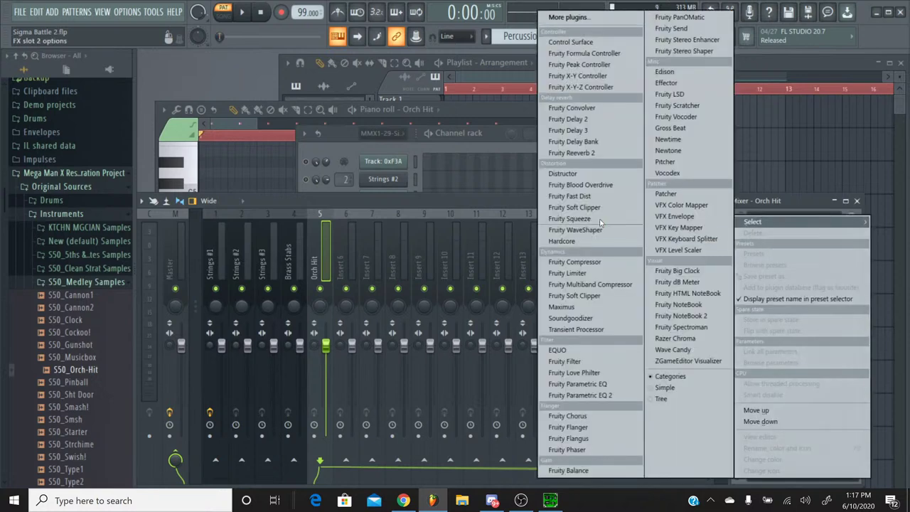
{"action": "left_click", "coordinate": [569, 131]}
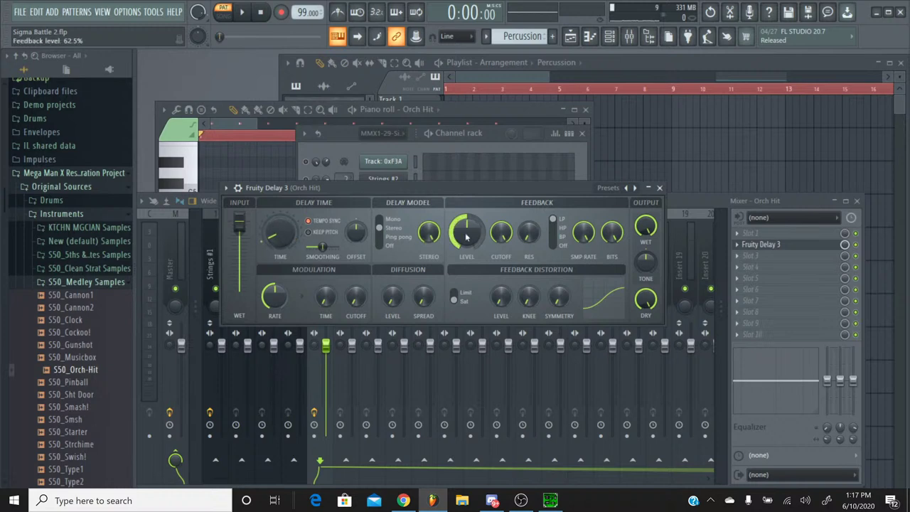
{"action": "left_click_drag", "start_coordinate": [465, 231], "coordinate": [466, 238]}
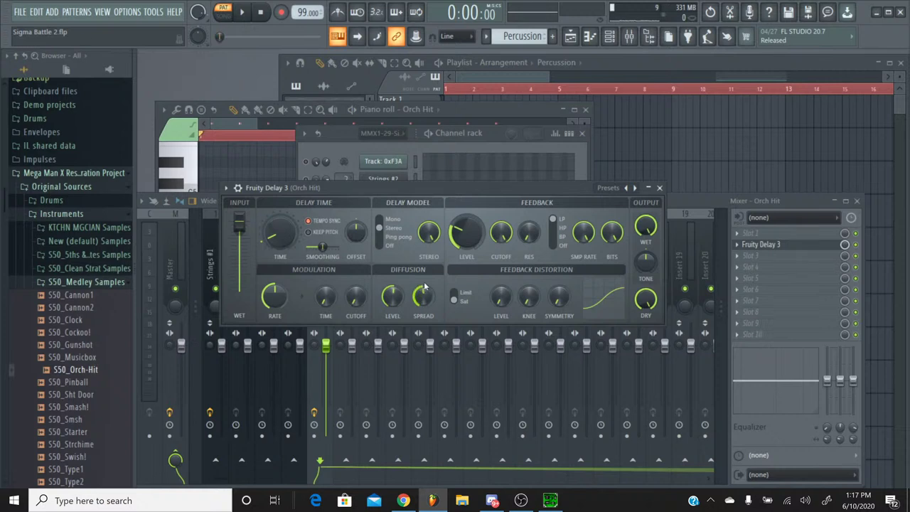
Step: Adjust the delay time to about 2:22 while replaying the Orch Hit pattern
{"action": "left_click", "coordinate": [242, 12]}
{"action": "left_click", "coordinate": [260, 13]}
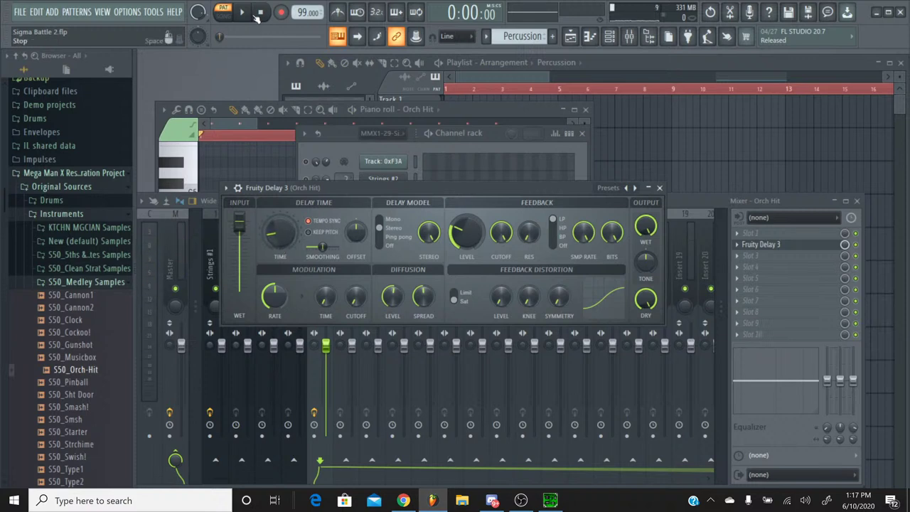
{"action": "key", "text": "space"}
{"action": "left_click", "coordinate": [260, 13]}
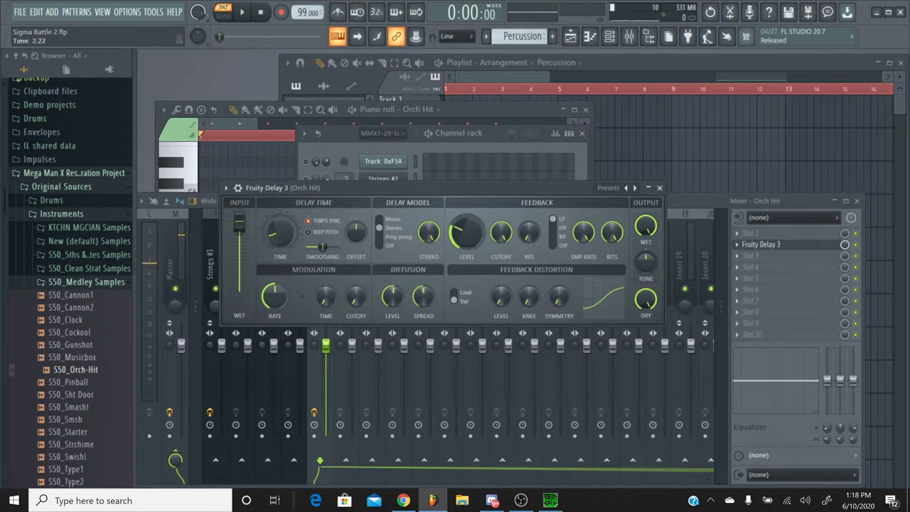
{"action": "key", "text": "space"}
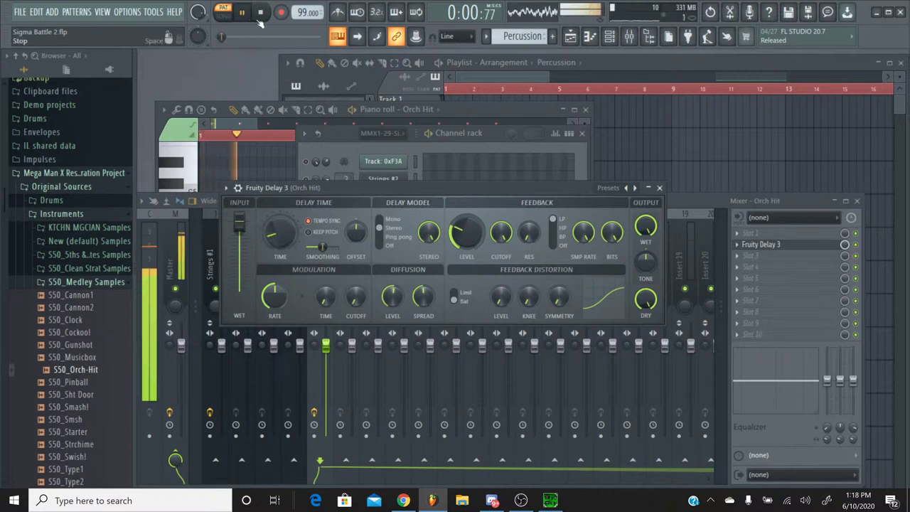
{"action": "left_click", "coordinate": [260, 15]}
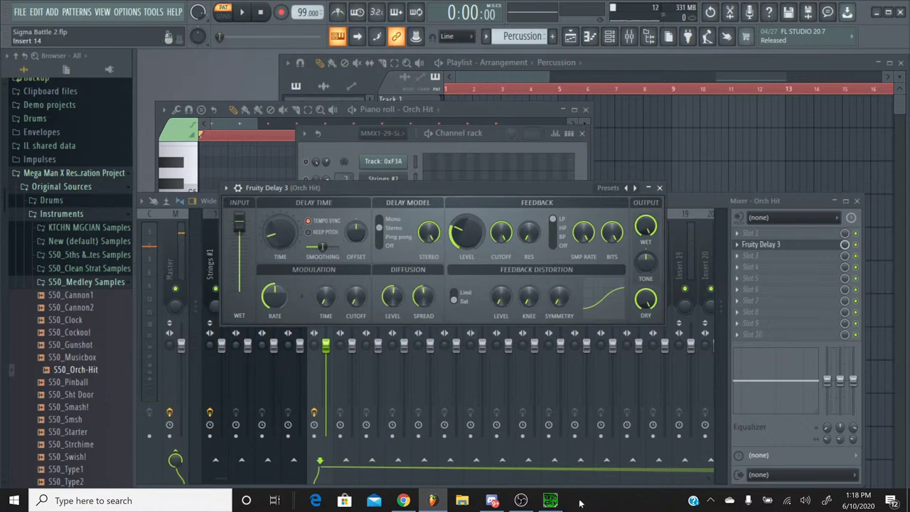
Step: Play the original Sigma Battle 2 in SPCTool to compare its echo, and return to the project
{"action": "left_click", "coordinate": [550, 501]}
{"action": "left_click", "coordinate": [405, 317]}
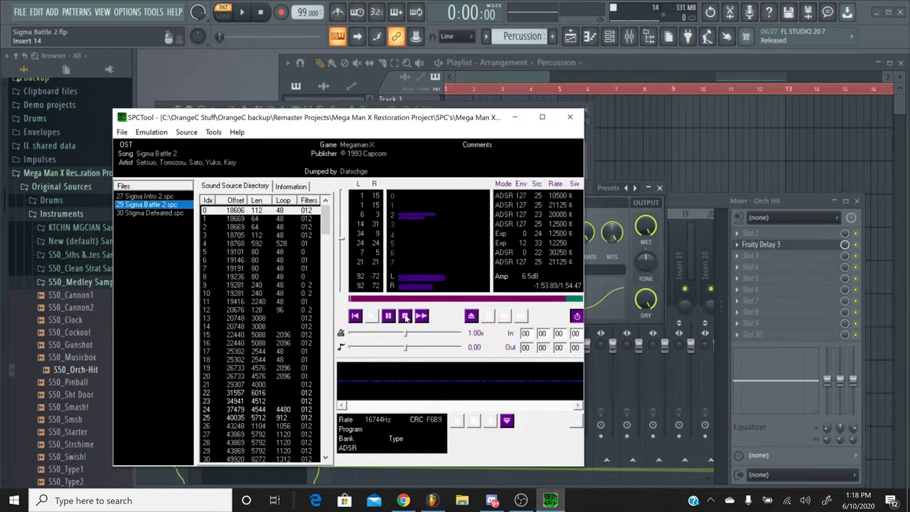
{"action": "left_click", "coordinate": [405, 317]}
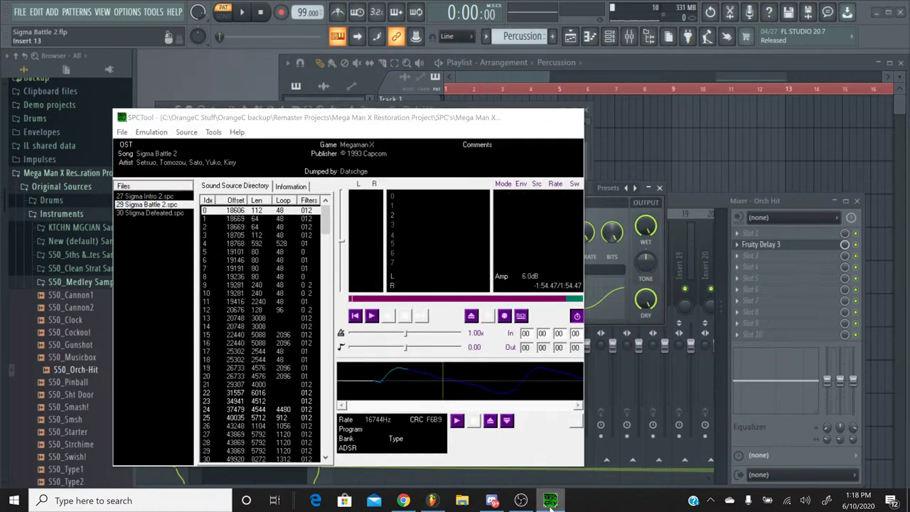
{"action": "left_click", "coordinate": [433, 500]}
Step: Lower the delay's feedback level further and shorten its delay time slightly, replaying the pattern between adjustments
{"action": "key", "text": "space"}
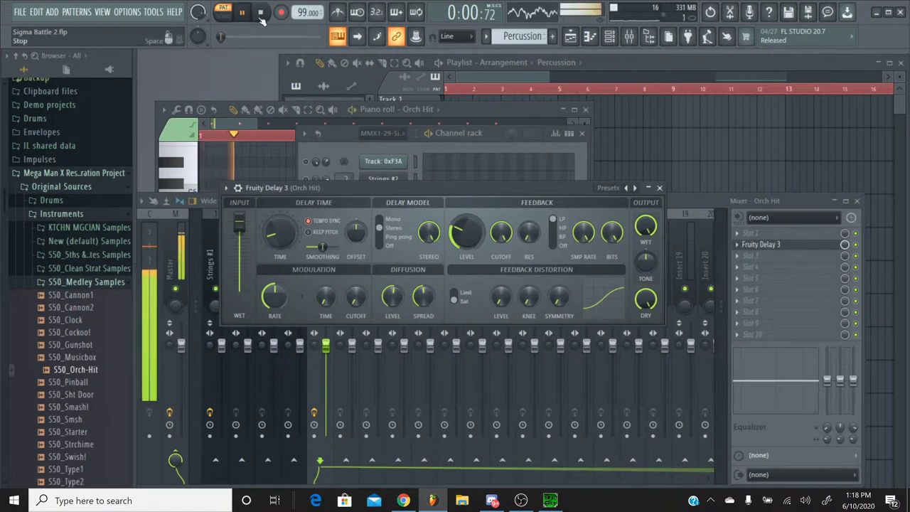
{"action": "left_click", "coordinate": [260, 14]}
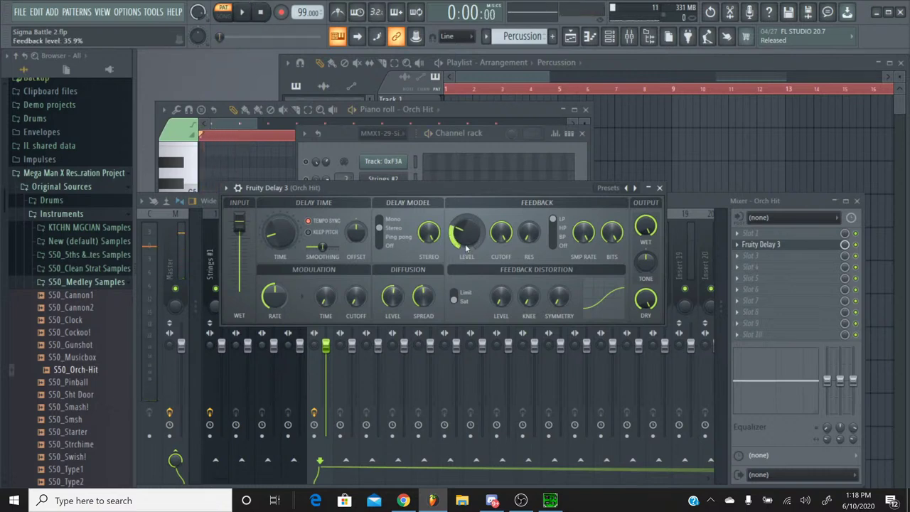
{"action": "left_click", "coordinate": [242, 12]}
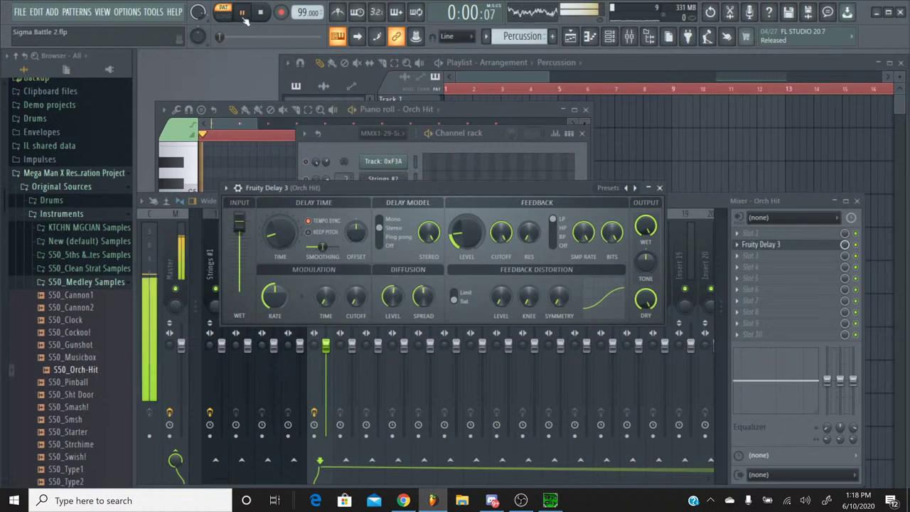
{"action": "left_click", "coordinate": [260, 13]}
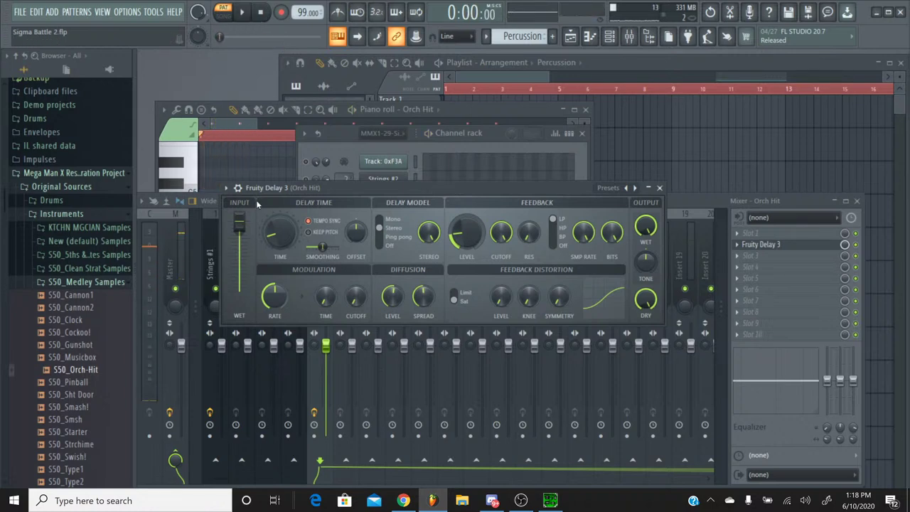
{"action": "left_click", "coordinate": [252, 7]}
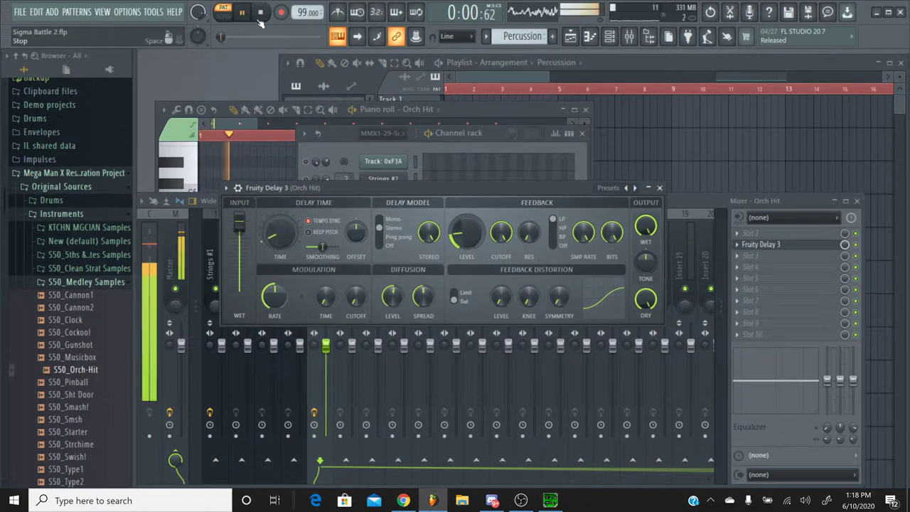
{"action": "left_click", "coordinate": [261, 13]}
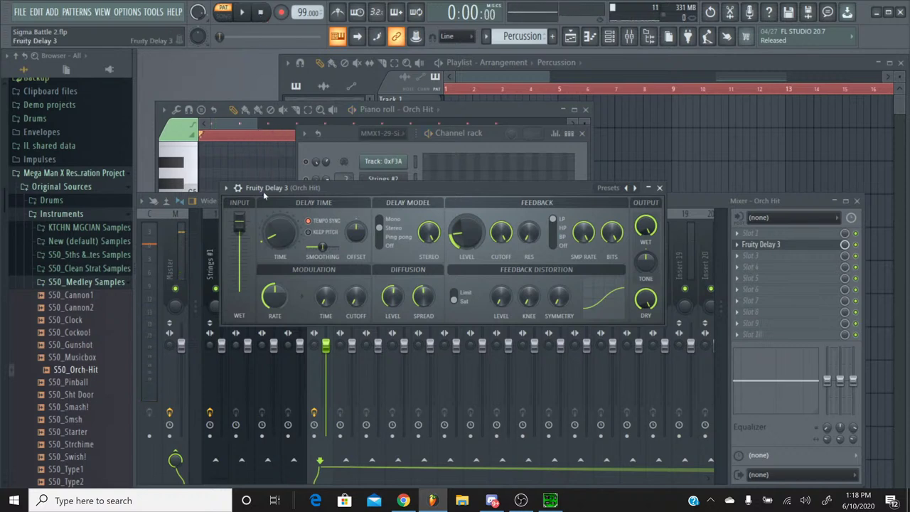
Step: Reduce the Orch Hit delay's feedback level in stages to below 16%, replaying the pattern after each change
{"action": "left_click", "coordinate": [245, 12]}
{"action": "left_click", "coordinate": [259, 14]}
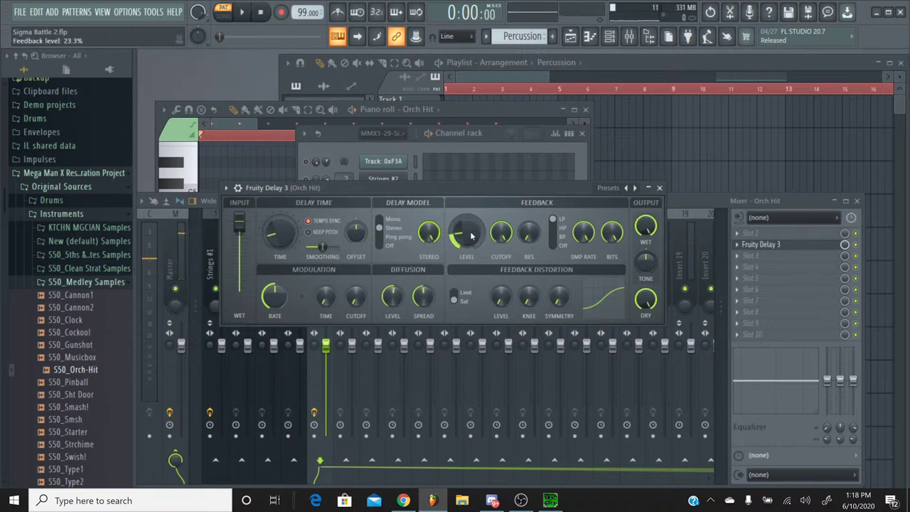
{"action": "left_click", "coordinate": [242, 12]}
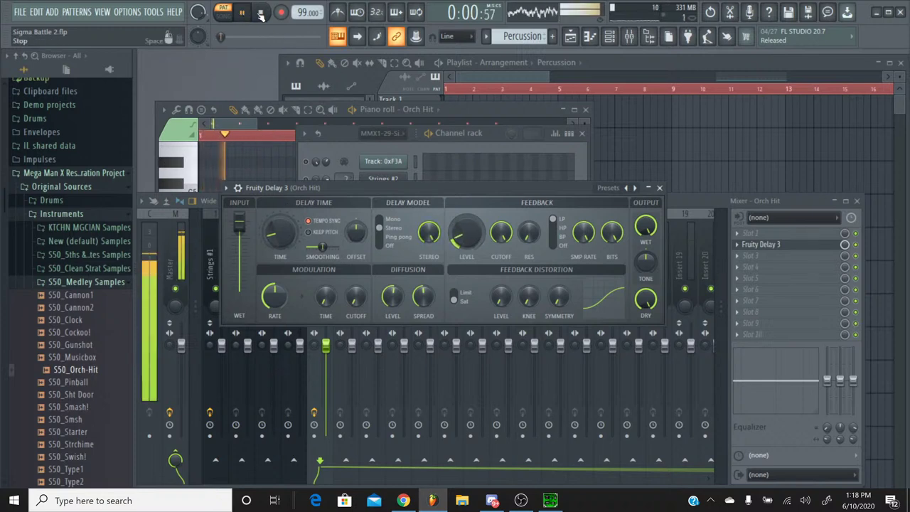
{"action": "left_click", "coordinate": [261, 15]}
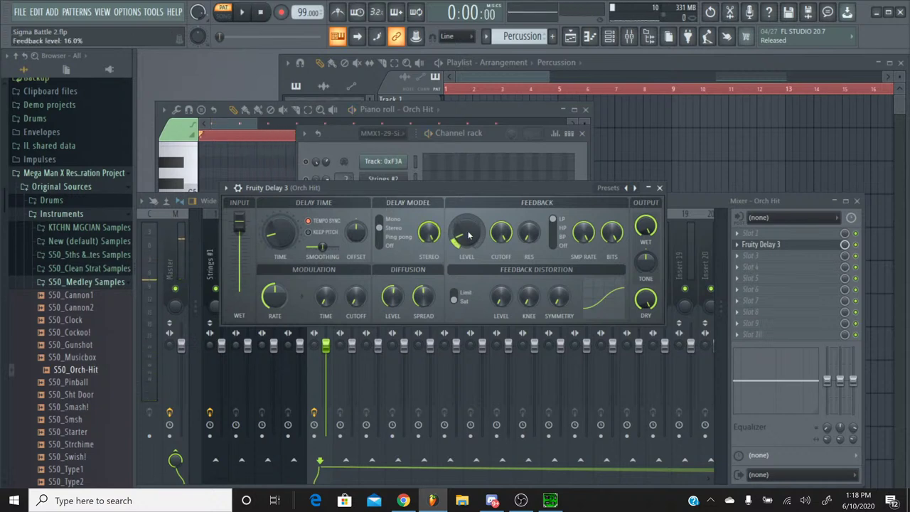
{"action": "left_click", "coordinate": [241, 12]}
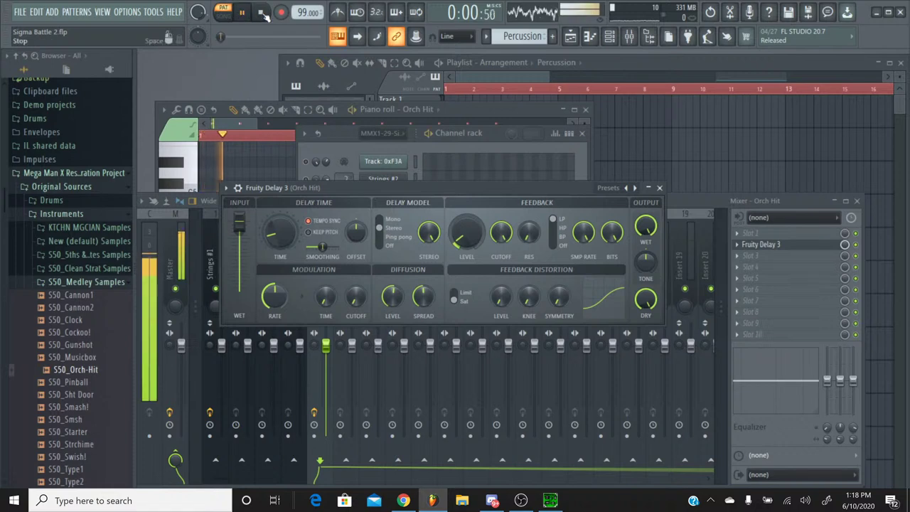
{"action": "left_click", "coordinate": [263, 14]}
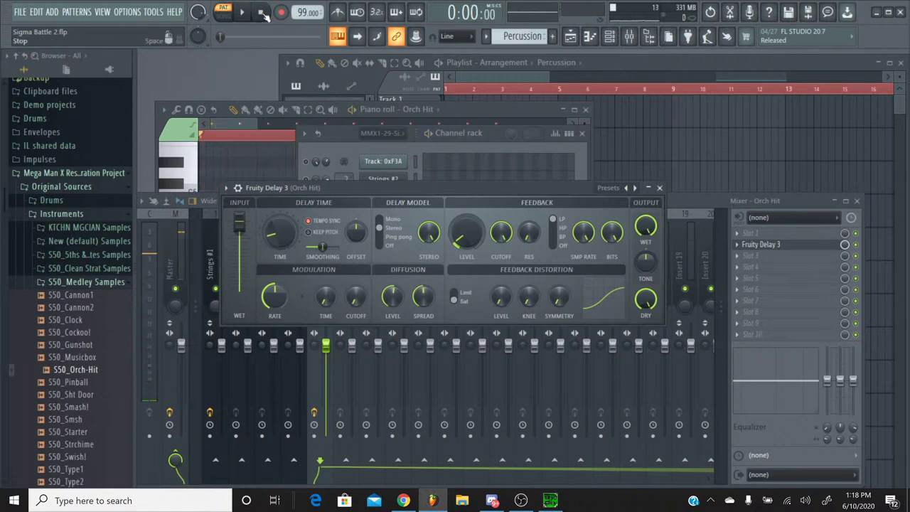
{"action": "key", "text": "space"}
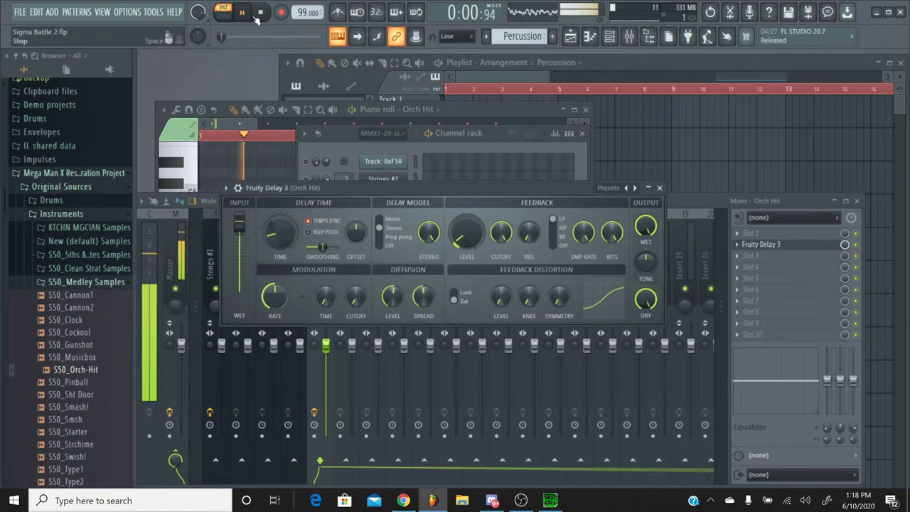
{"action": "left_click", "coordinate": [260, 14]}
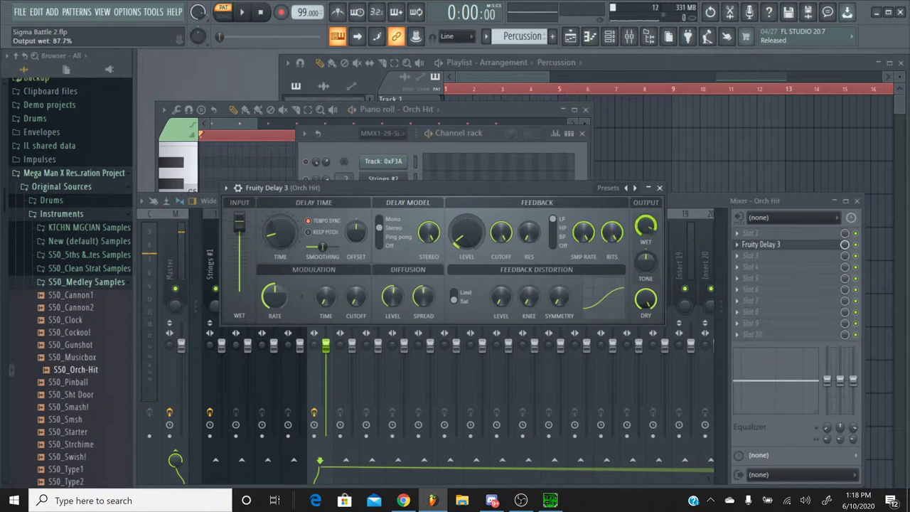
Step: Lower the delay's output wet level and give its time offset a negative value, replaying the Orch Hit pattern between adjustments
{"action": "key", "text": "space"}
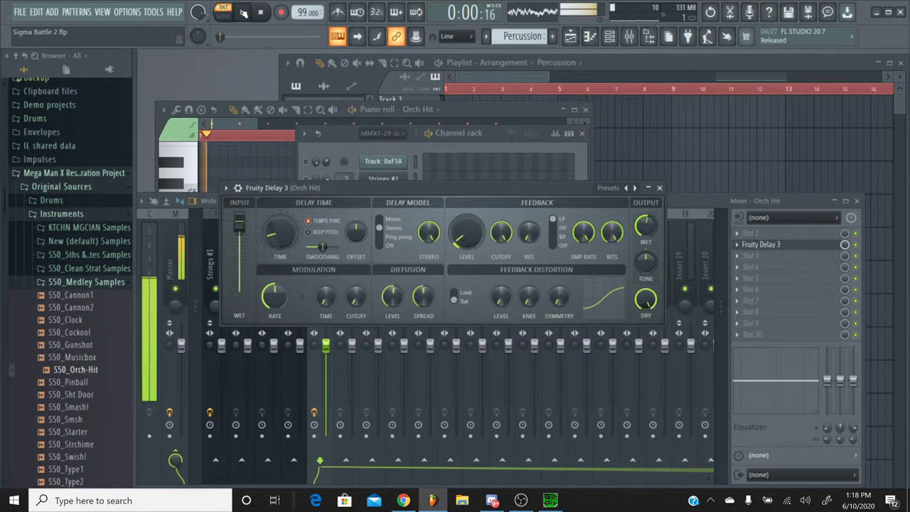
{"action": "left_click", "coordinate": [263, 14]}
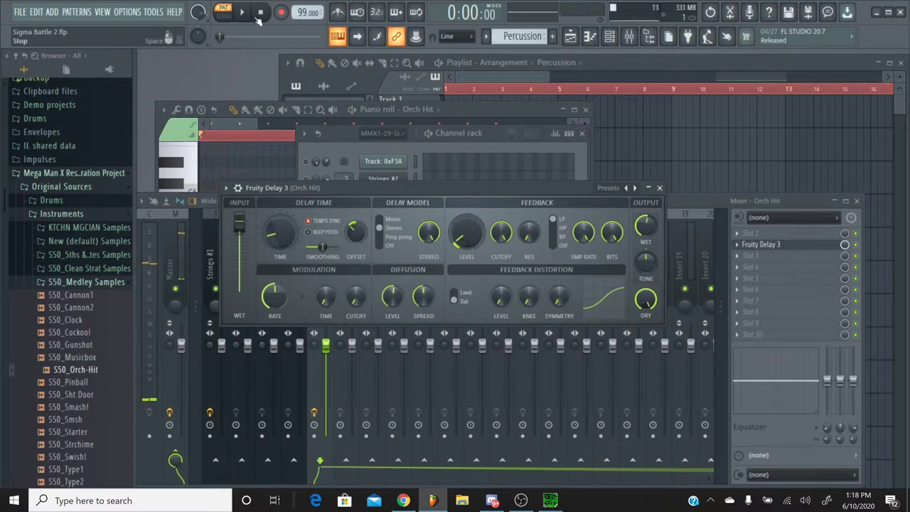
{"action": "left_click", "coordinate": [225, 12]}
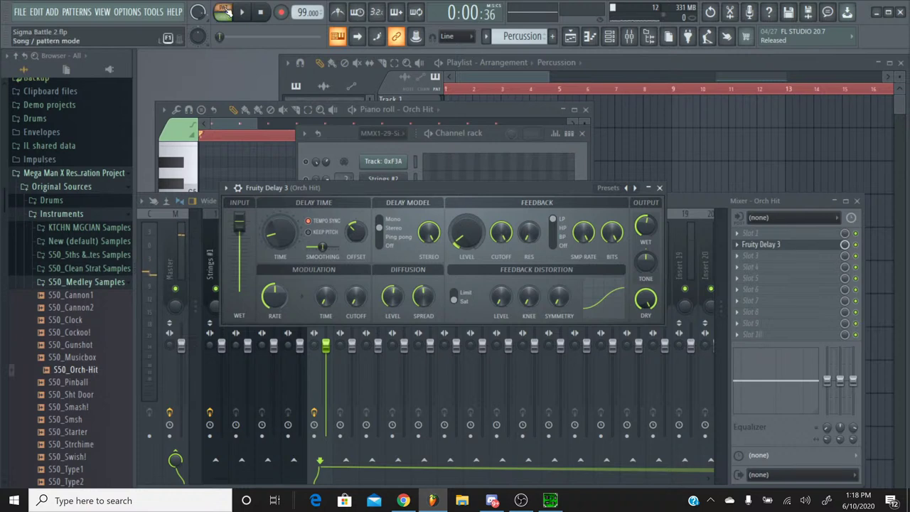
{"action": "left_click", "coordinate": [261, 13]}
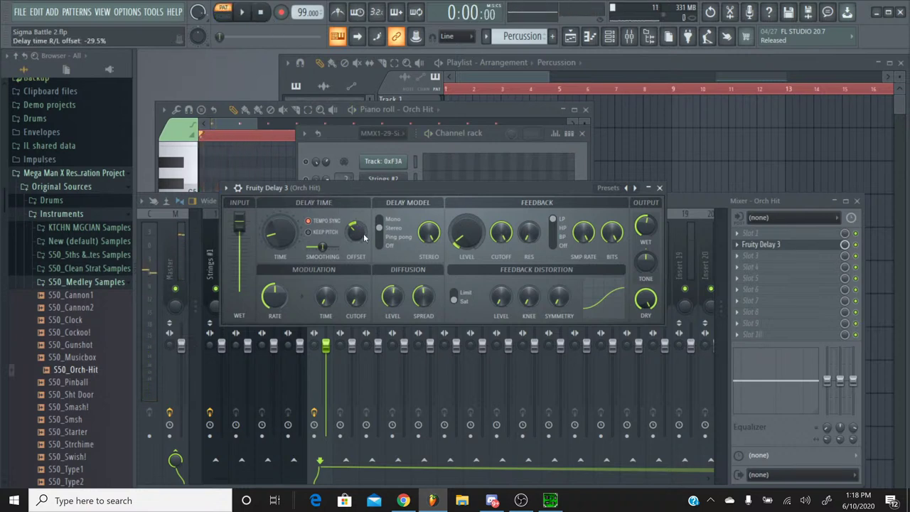
{"action": "left_click", "coordinate": [347, 145]}
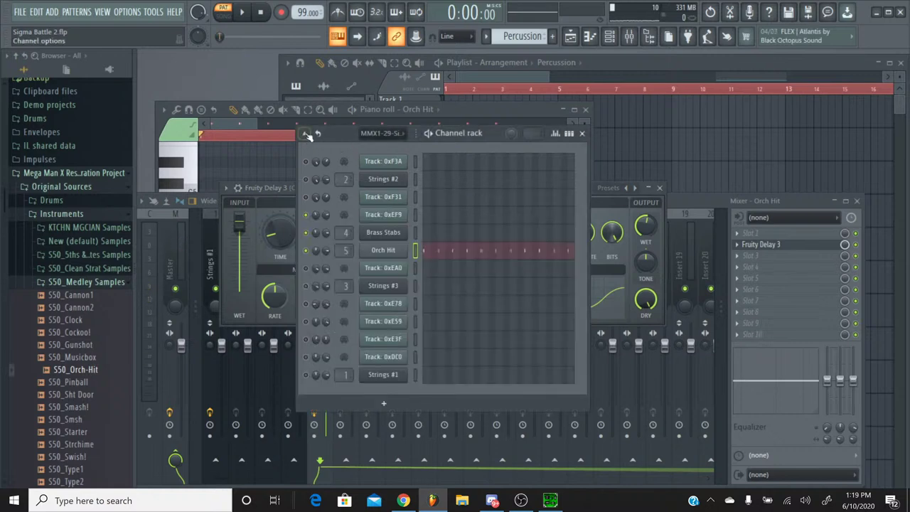
{"action": "left_click", "coordinate": [598, 211]}
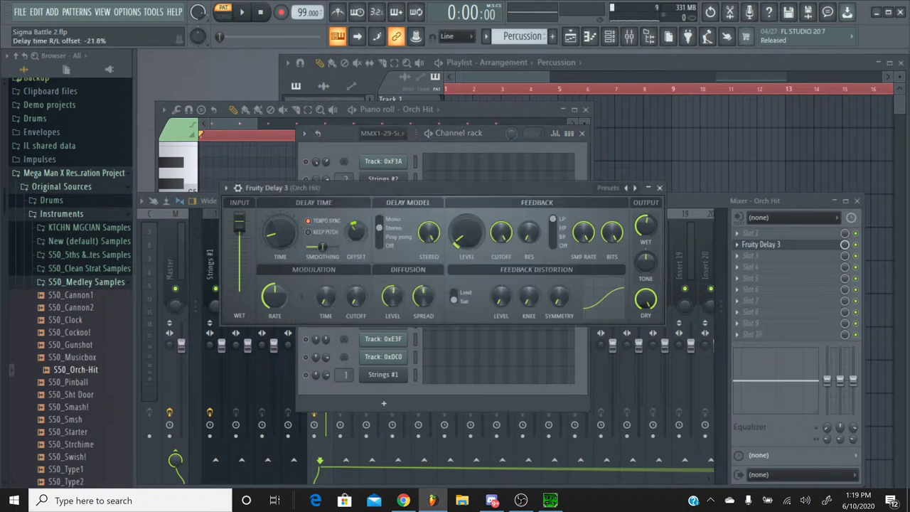
{"action": "left_click", "coordinate": [242, 12]}
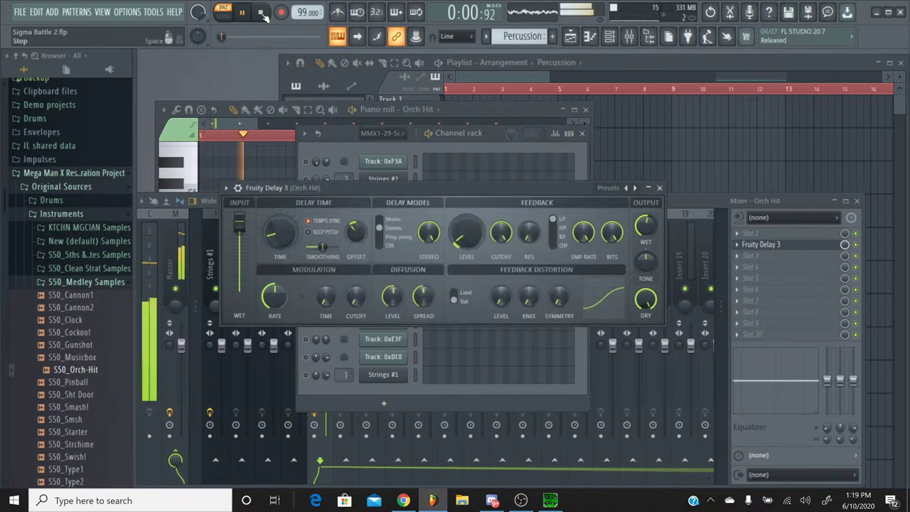
{"action": "left_click", "coordinate": [262, 13]}
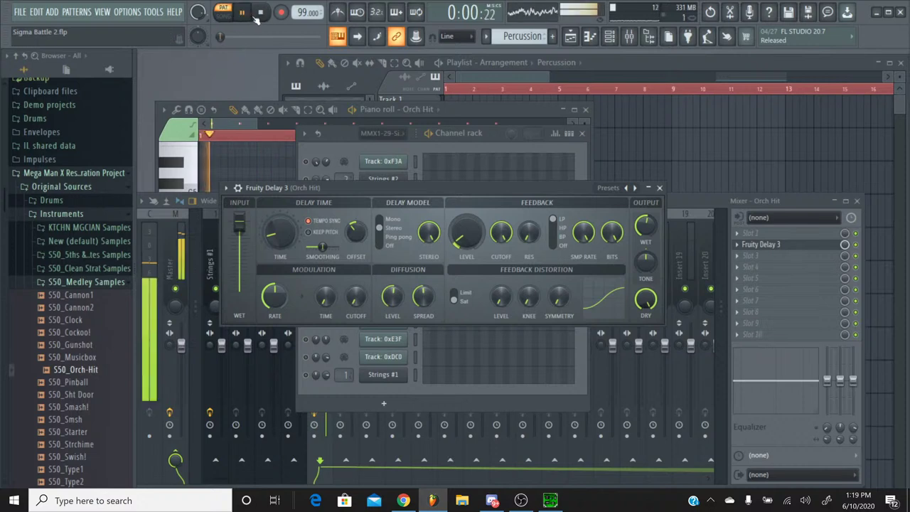
Step: Open the Orch Hit notes in the piano roll and audition the keys up to C5
{"action": "left_click", "coordinate": [344, 149]}
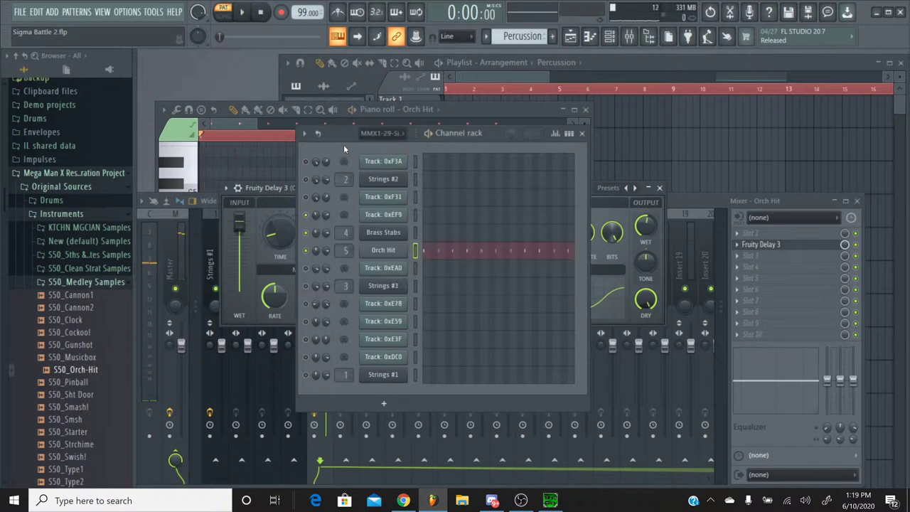
{"action": "left_click", "coordinate": [431, 247]}
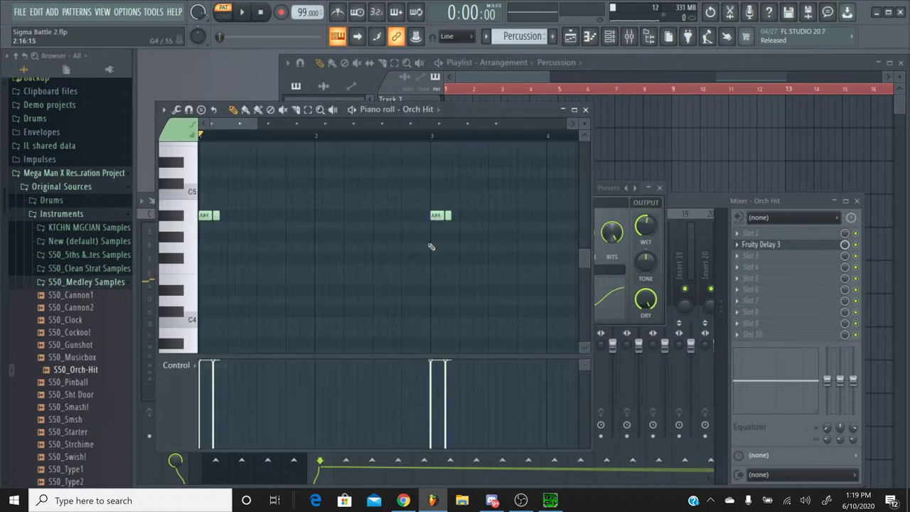
{"action": "left_click", "coordinate": [187, 207]}
{"action": "left_click", "coordinate": [187, 194]}
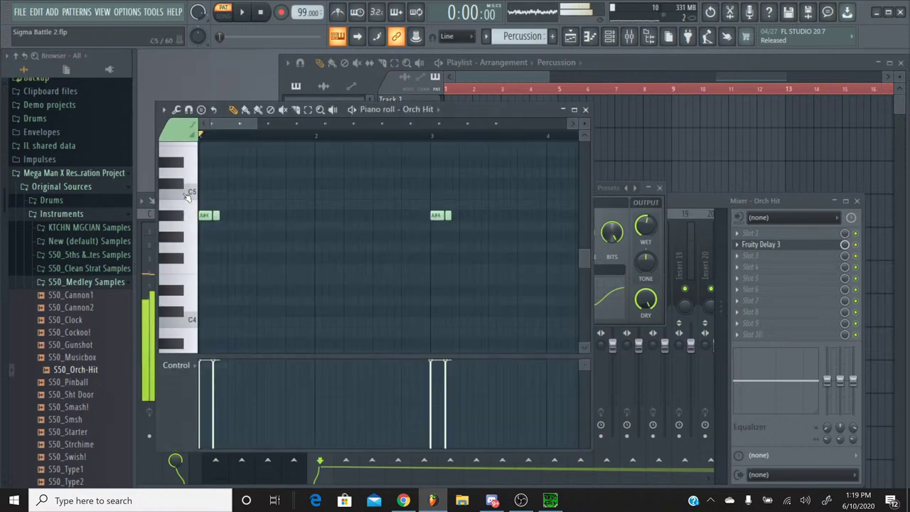
{"action": "left_click", "coordinate": [187, 195]}
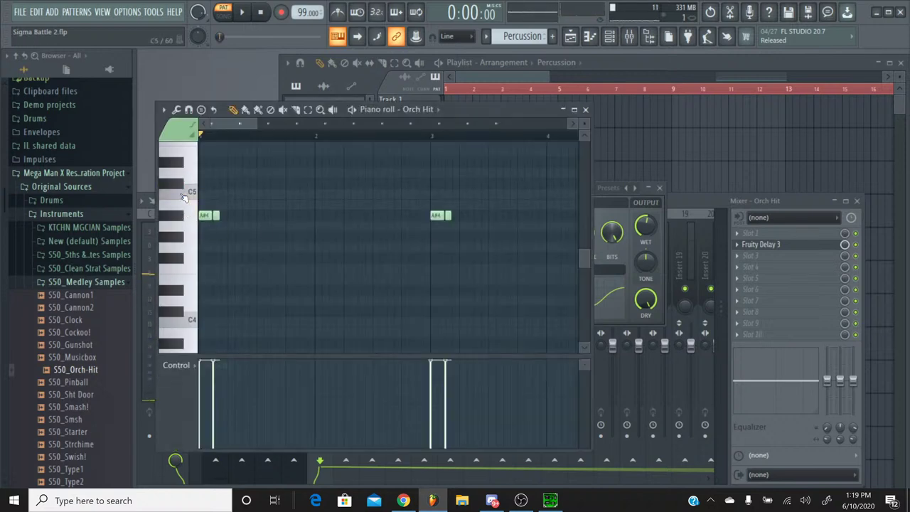
Step: Try all Orch Hit notes two semitones higher at C5 and replay the start of the pattern several times
{"action": "key", "text": "ctrl+a"}
{"action": "key", "text": "Up"}
{"action": "key", "text": "Up"}
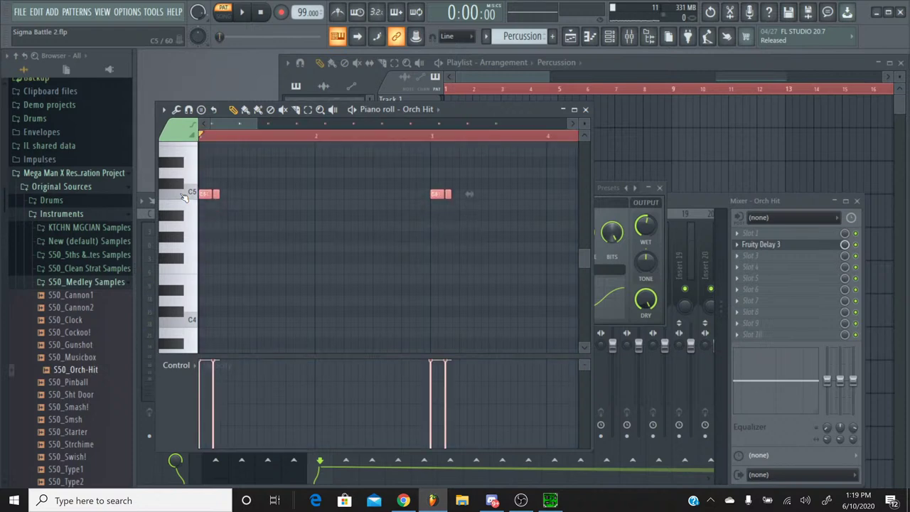
{"action": "left_click", "coordinate": [241, 12]}
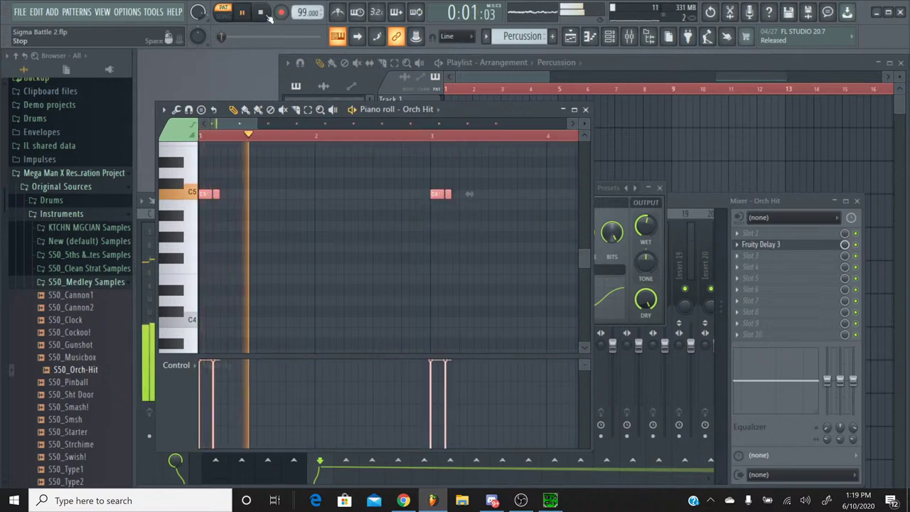
{"action": "left_click", "coordinate": [263, 14]}
{"action": "key", "text": "space"}
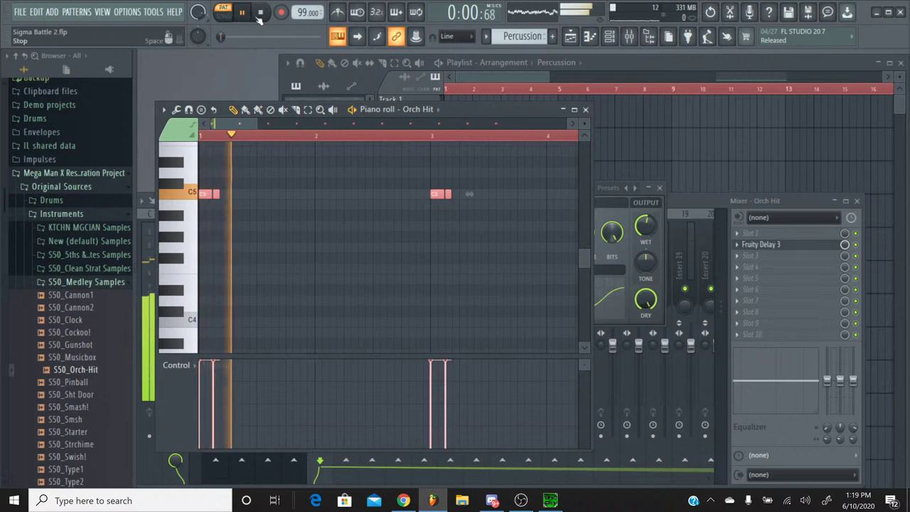
{"action": "left_click", "coordinate": [260, 15]}
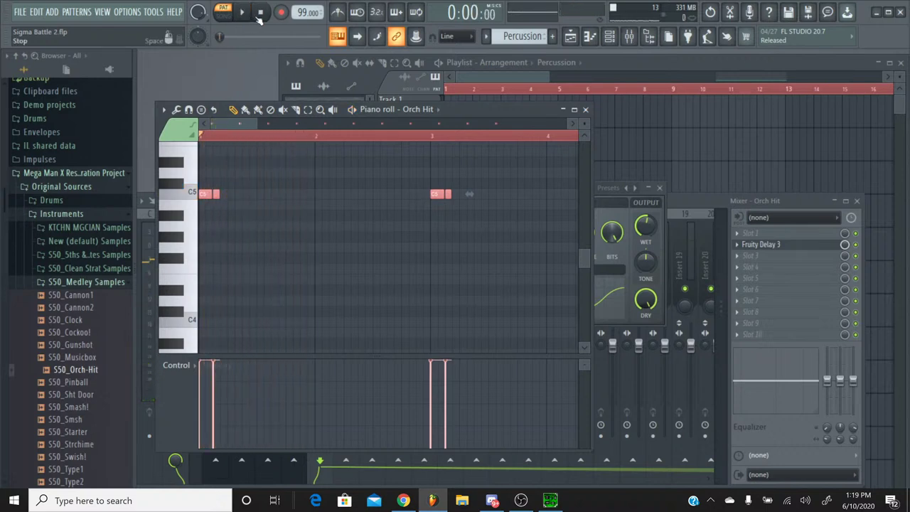
{"action": "key", "text": "space"}
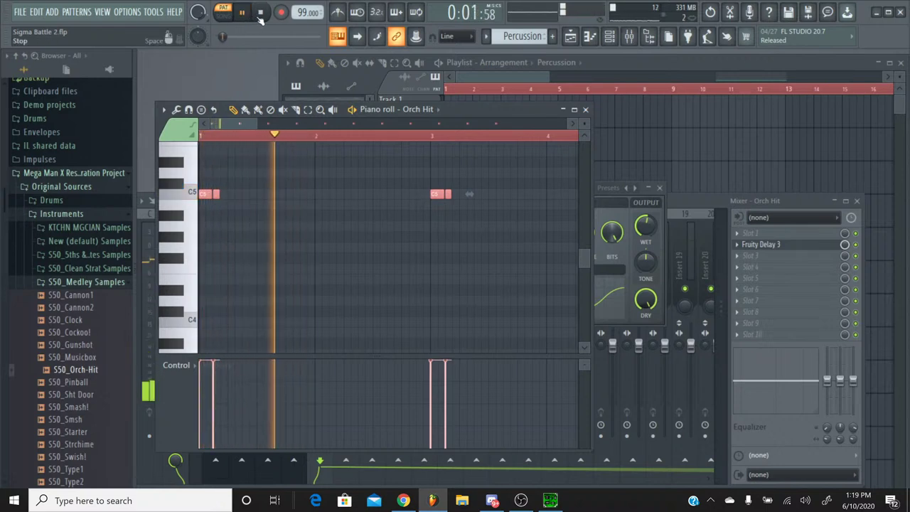
{"action": "left_click", "coordinate": [261, 15]}
{"action": "left_click", "coordinate": [243, 14]}
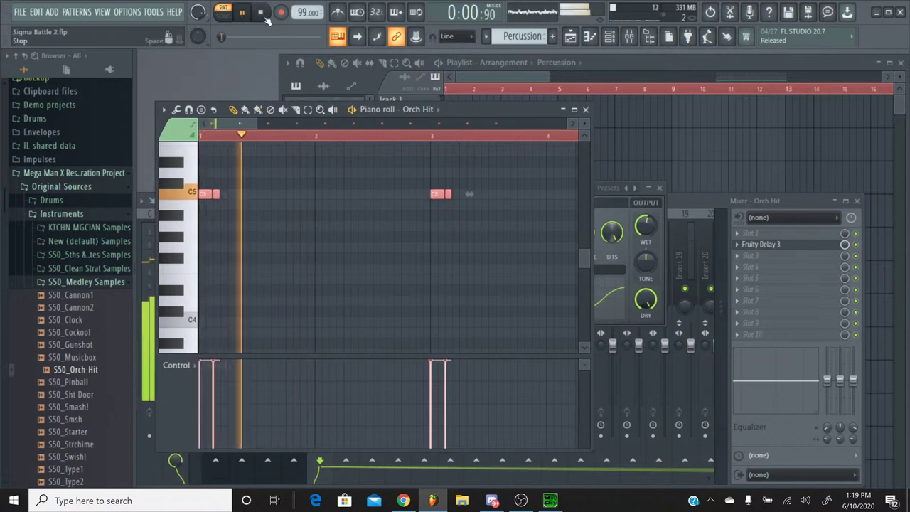
{"action": "left_click", "coordinate": [262, 14]}
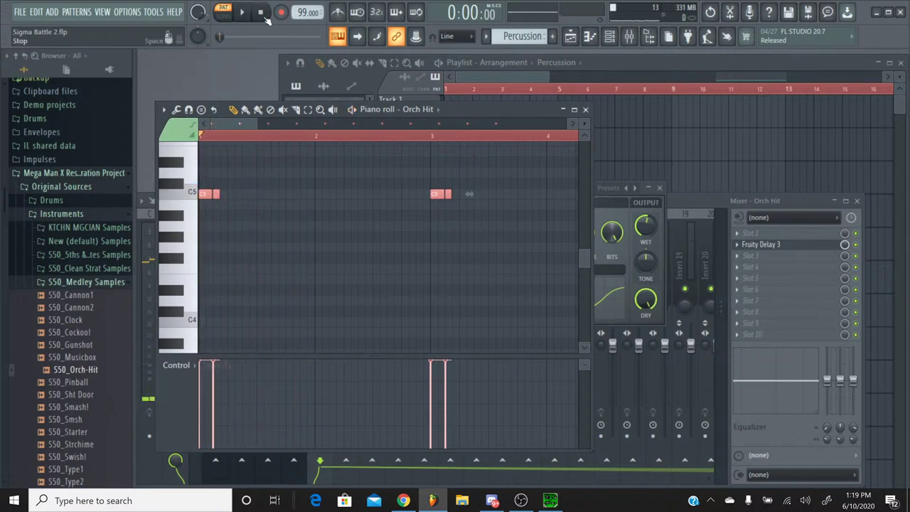
Step: Check the live chat in YouTube Studio for feedback, return to the project and replay the Orch Hit pattern
{"action": "left_click", "coordinate": [411, 502]}
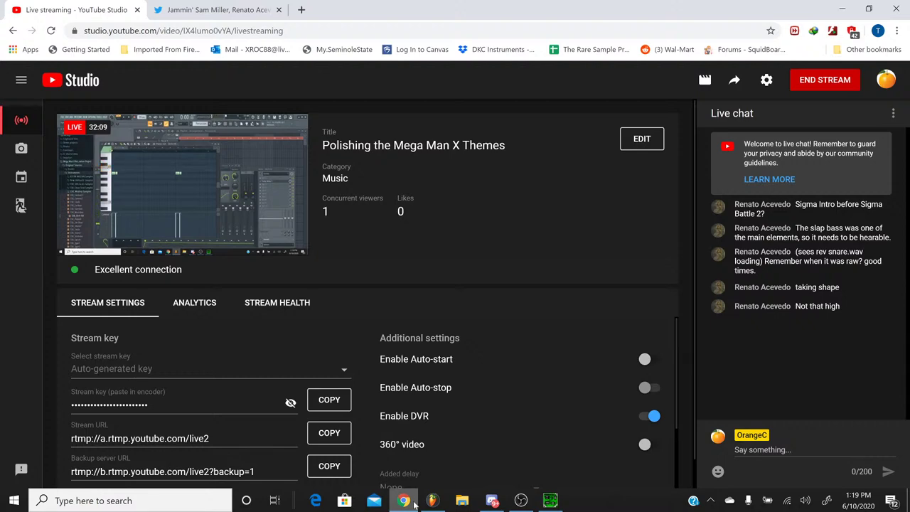
{"action": "left_click", "coordinate": [414, 504]}
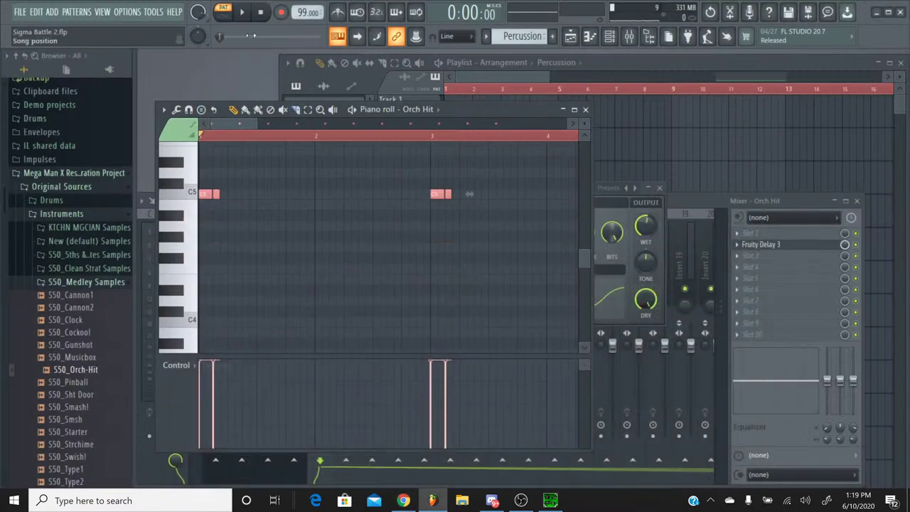
{"action": "left_click", "coordinate": [243, 15]}
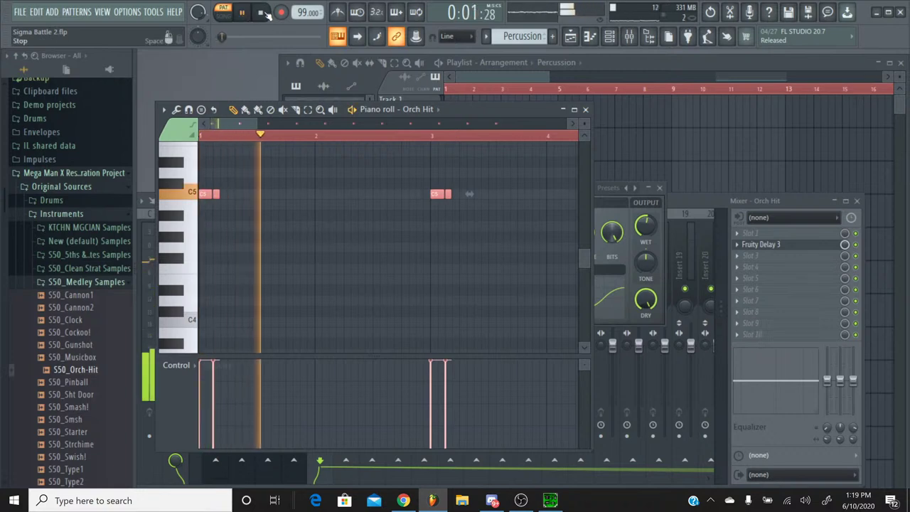
{"action": "left_click", "coordinate": [262, 15]}
Step: Transpose the selected Orch Hit notes down one semitone at a time to B4 and A#4, playing the pattern at each pitch
{"action": "key", "text": "Down"}
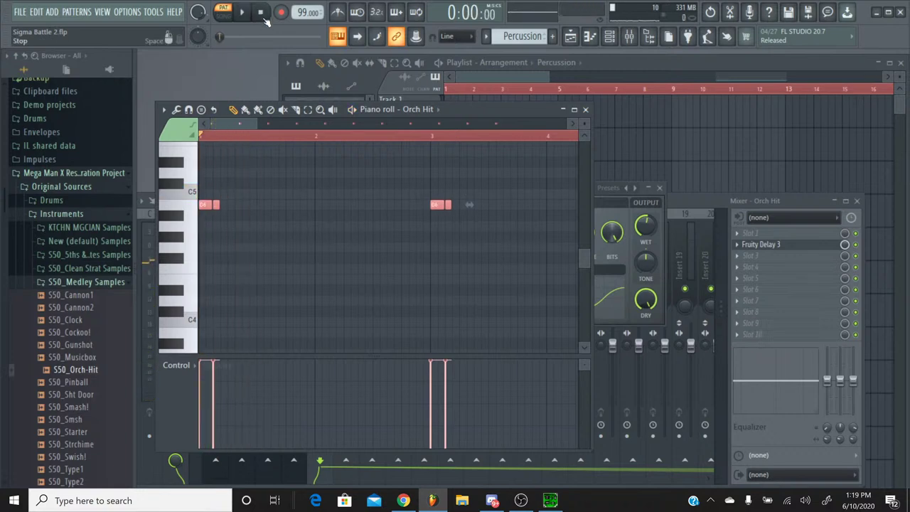
{"action": "key", "text": "space"}
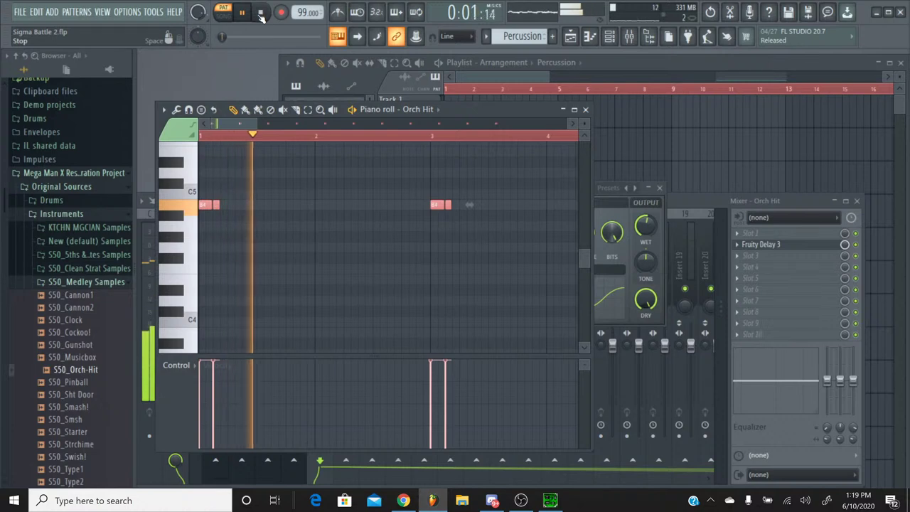
{"action": "left_click", "coordinate": [261, 16]}
{"action": "key", "text": "space"}
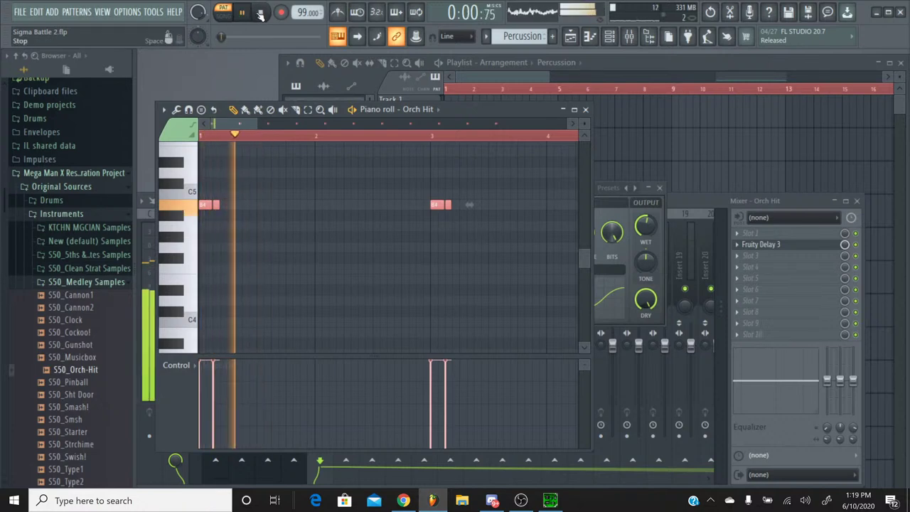
{"action": "left_click", "coordinate": [262, 16]}
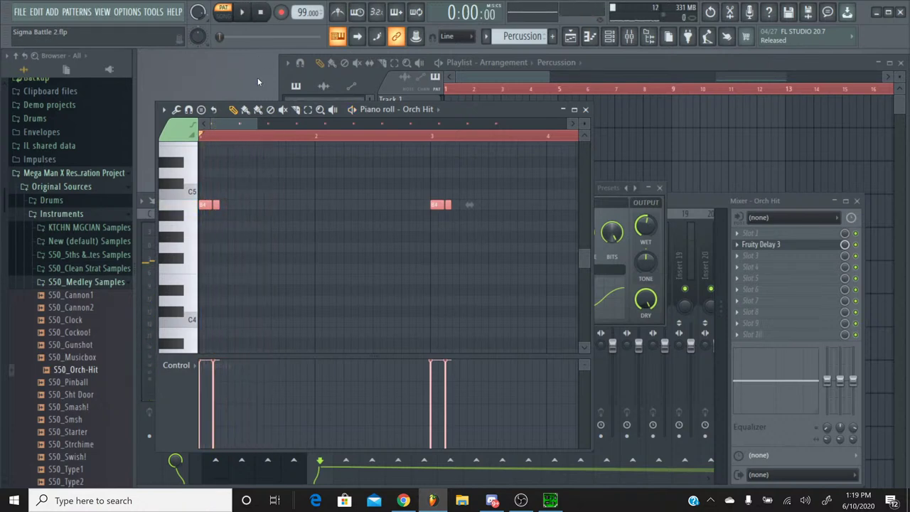
{"action": "key", "text": "Down"}
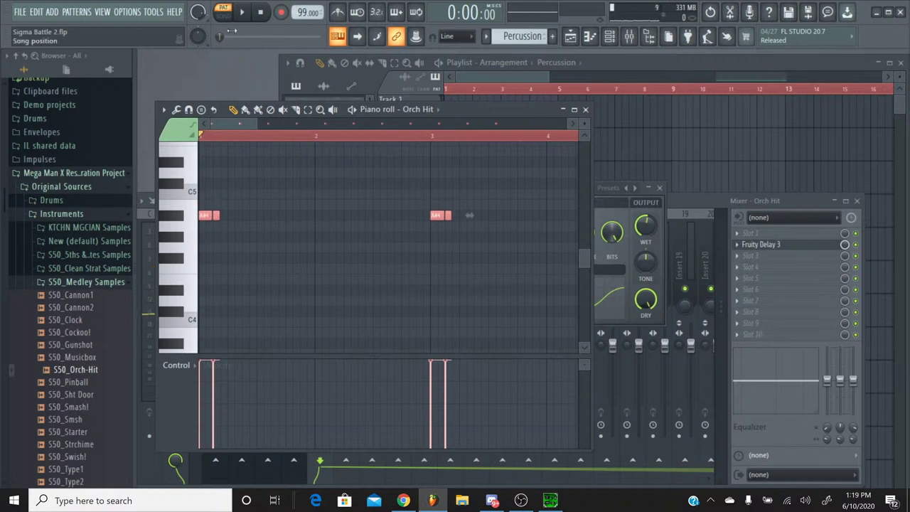
{"action": "key", "text": "space"}
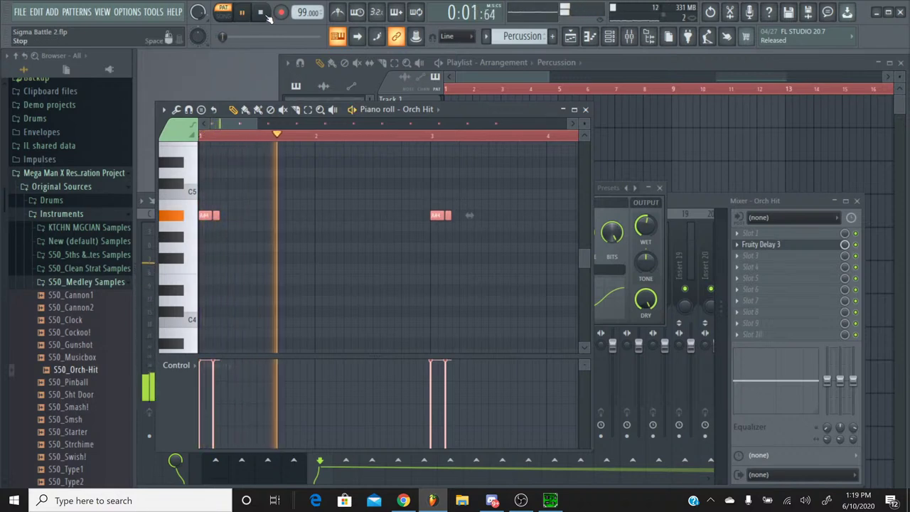
Step: Stop playback, close the Orch Hit piano roll and load Fruity Parametric EQ 2 into slot 4 of the Orch Hit mixer track
{"action": "left_click", "coordinate": [266, 15]}
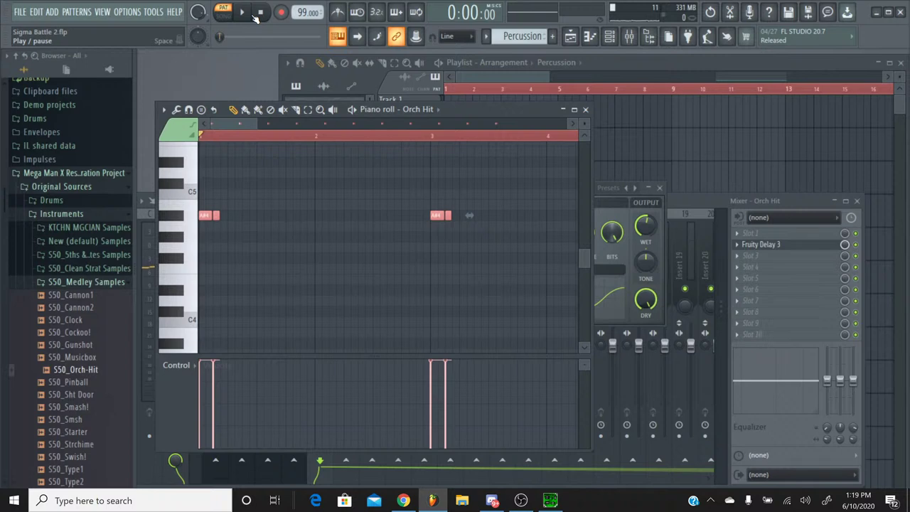
{"action": "left_click", "coordinate": [586, 110]}
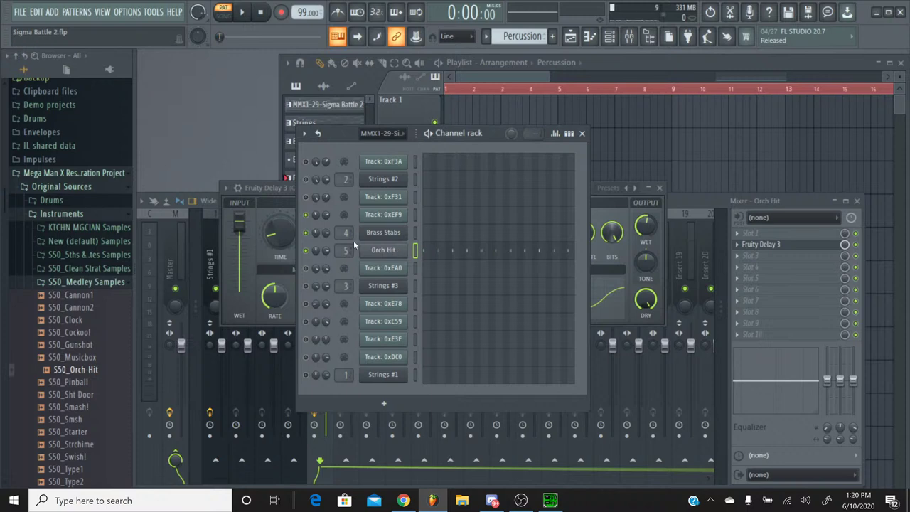
{"action": "left_click", "coordinate": [744, 265]}
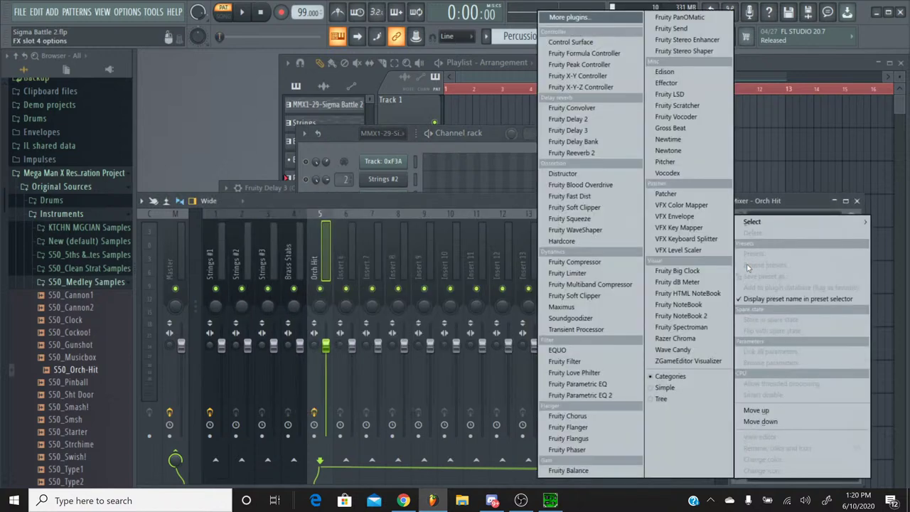
{"action": "left_click", "coordinate": [591, 396]}
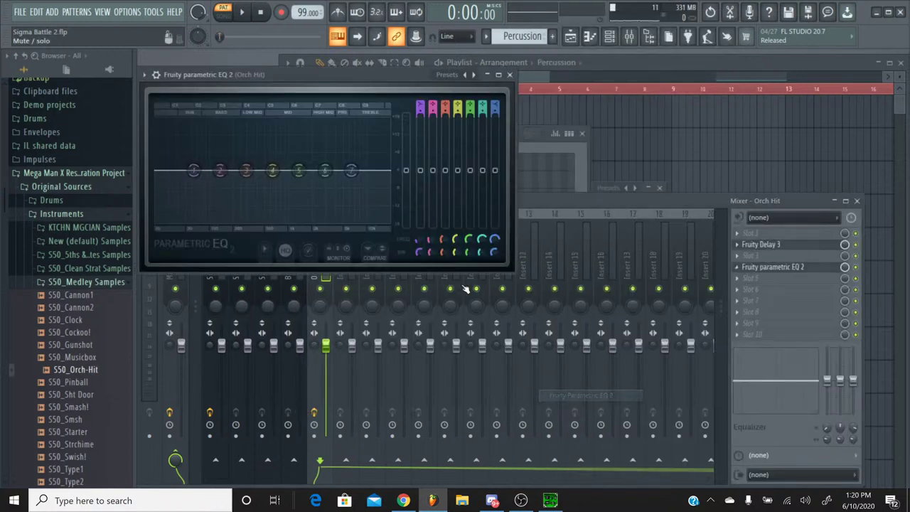
Step: Change EQ band 2 to a high pass and set its cutoff to about 217 Hz
{"action": "right_click", "coordinate": [220, 175]}
{"action": "mouse_move", "coordinate": [243, 221]}
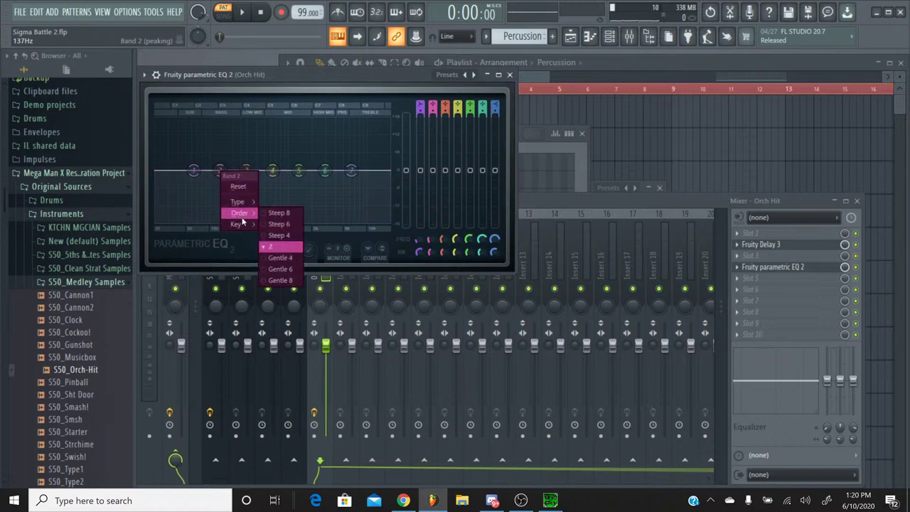
{"action": "mouse_move", "coordinate": [238, 202]}
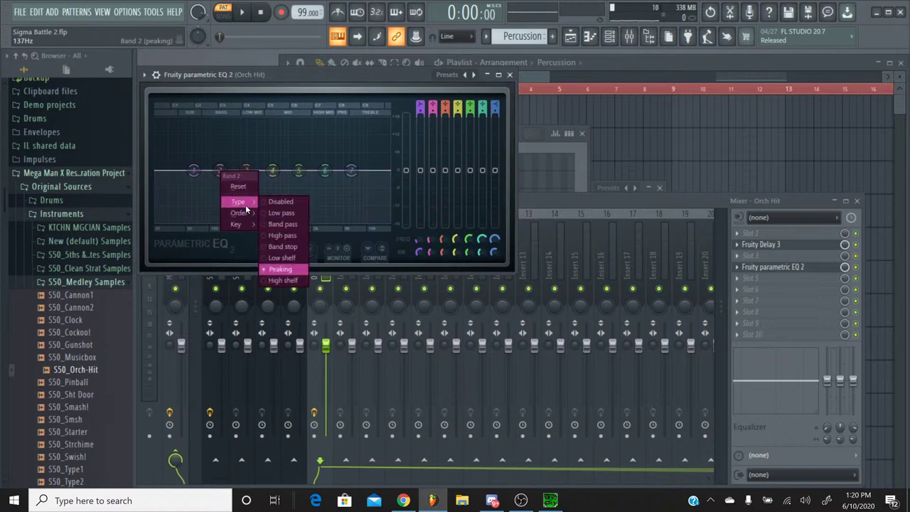
{"action": "left_click", "coordinate": [294, 242]}
{"action": "left_click_drag", "start_coordinate": [219, 172], "coordinate": [236, 171]}
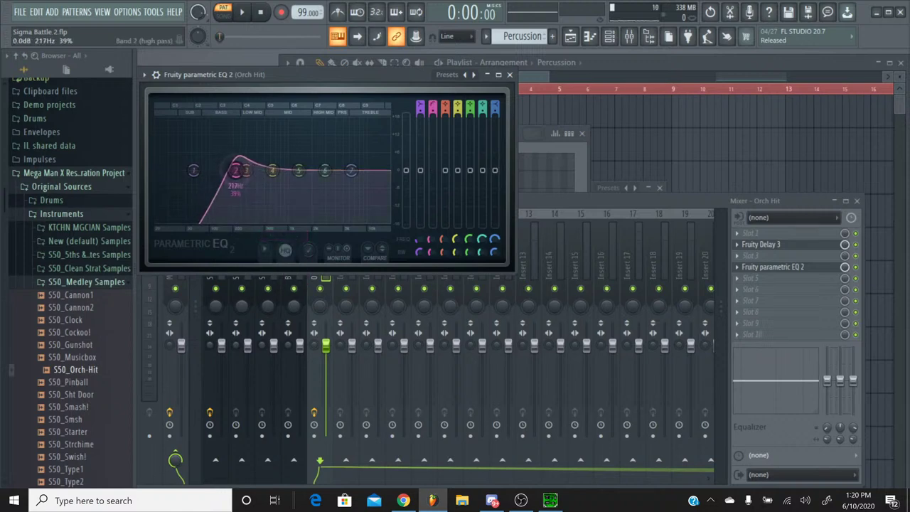
Step: Lower the band 2 high-pass cutoff to about 171 Hz, playing the pattern before and after the change
{"action": "left_click", "coordinate": [241, 12]}
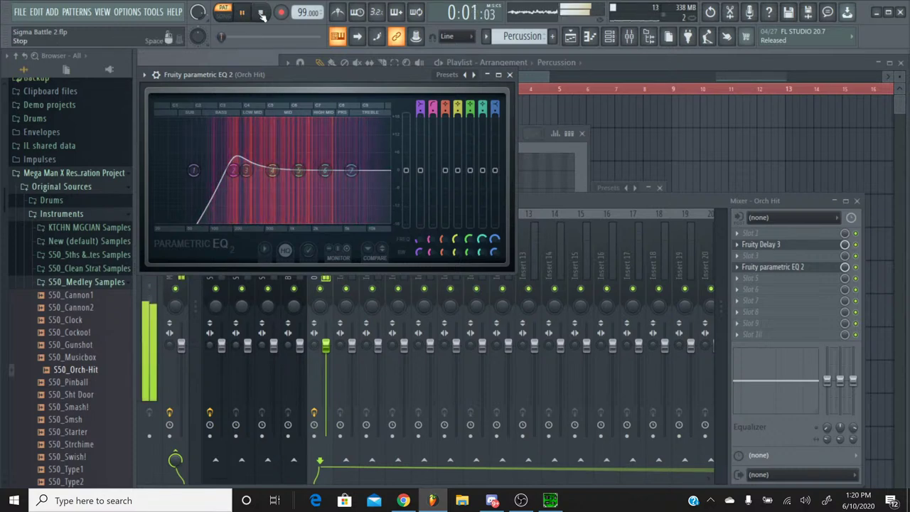
{"action": "left_click", "coordinate": [244, 12]}
{"action": "left_click_drag", "start_coordinate": [233, 170], "coordinate": [234, 135]}
{"action": "left_click", "coordinate": [241, 12]}
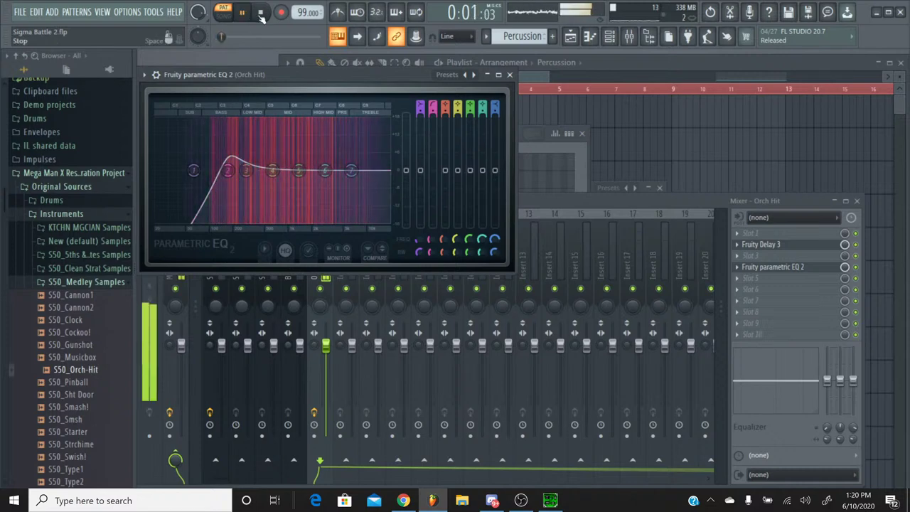
{"action": "left_click", "coordinate": [260, 12]}
{"action": "key", "text": "space"}
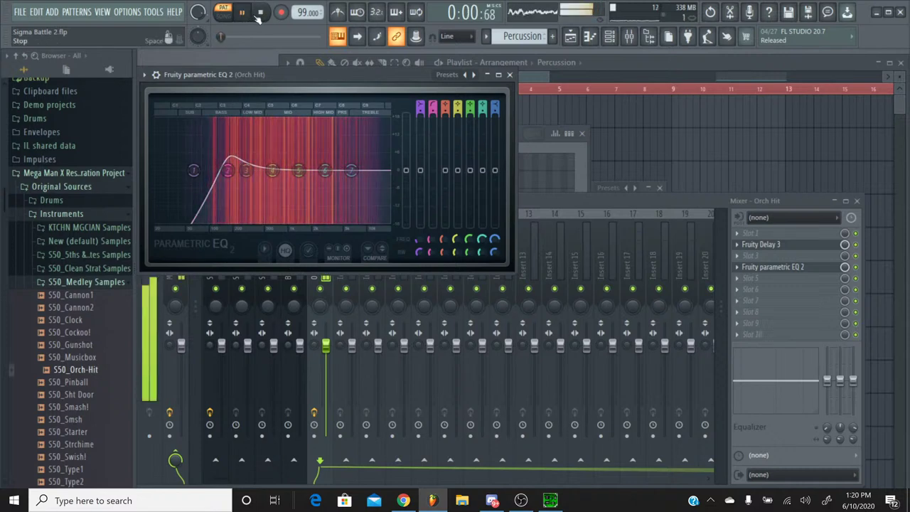
{"action": "left_click", "coordinate": [258, 17]}
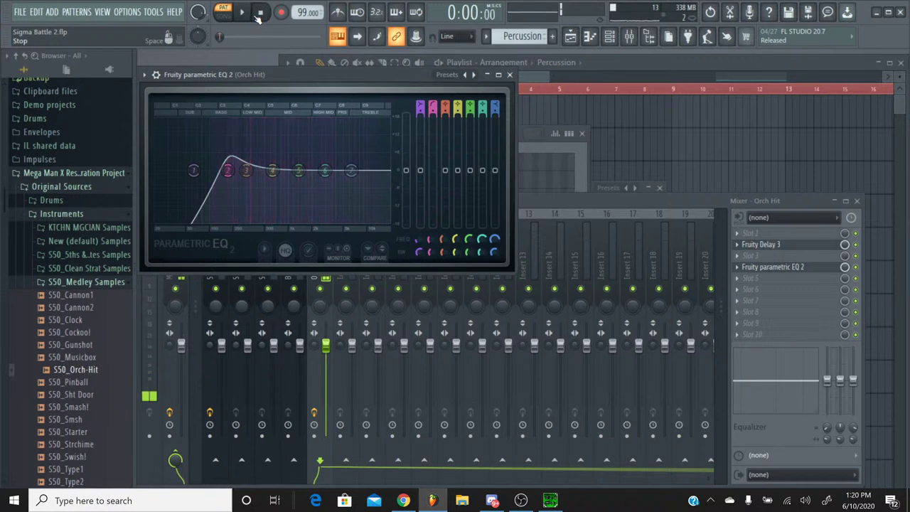
Step: Switch to SPCTool, replay the opening of the original Sigma Battle 2 several times for comparison, and return to the project
{"action": "key", "text": "alt+Tab"}
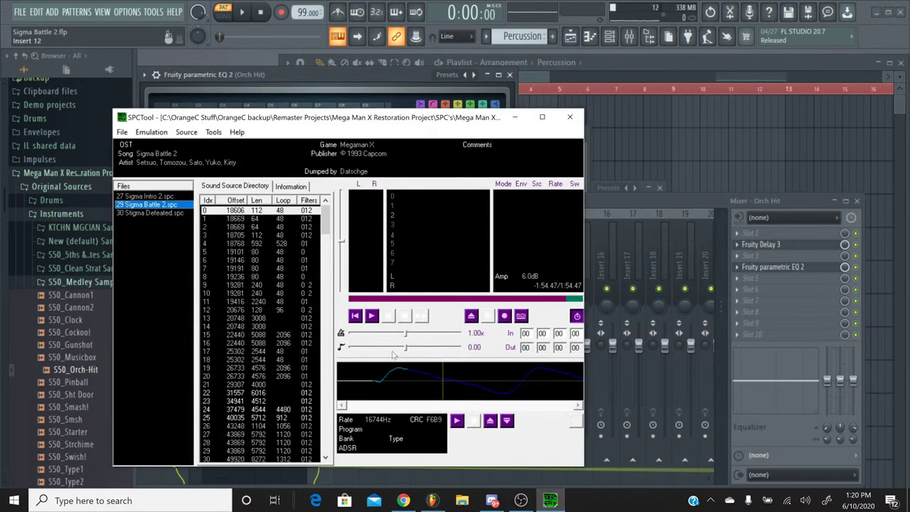
{"action": "left_click", "coordinate": [371, 317]}
{"action": "left_click", "coordinate": [403, 317]}
{"action": "left_click", "coordinate": [374, 317]}
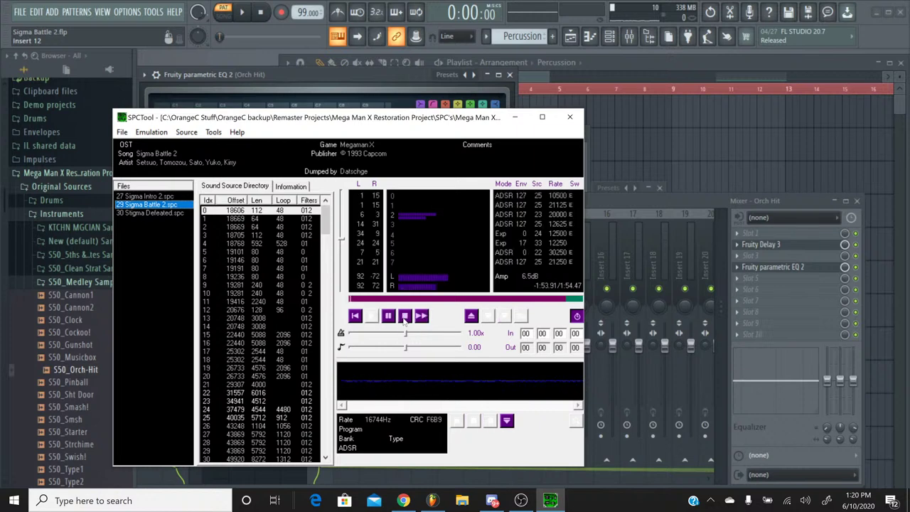
{"action": "left_click", "coordinate": [404, 317]}
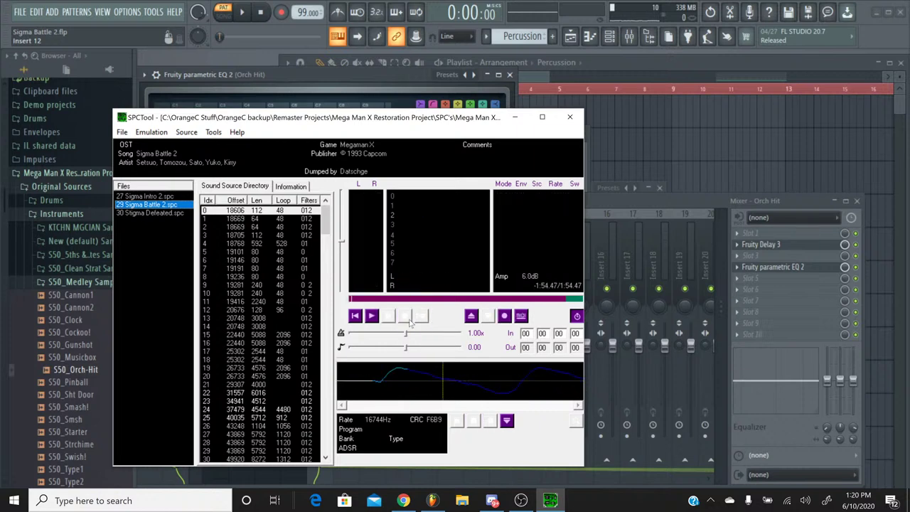
{"action": "left_click", "coordinate": [372, 317]}
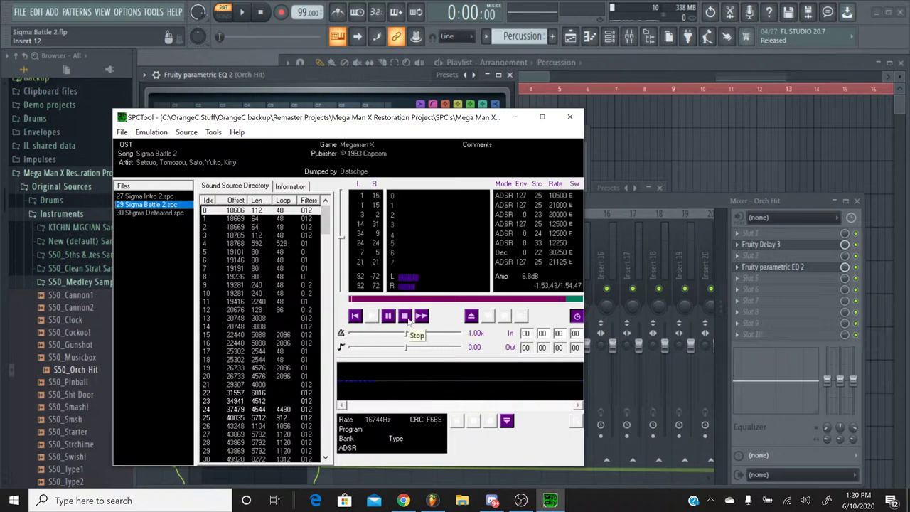
{"action": "left_click", "coordinate": [404, 317]}
{"action": "left_click", "coordinate": [515, 118]}
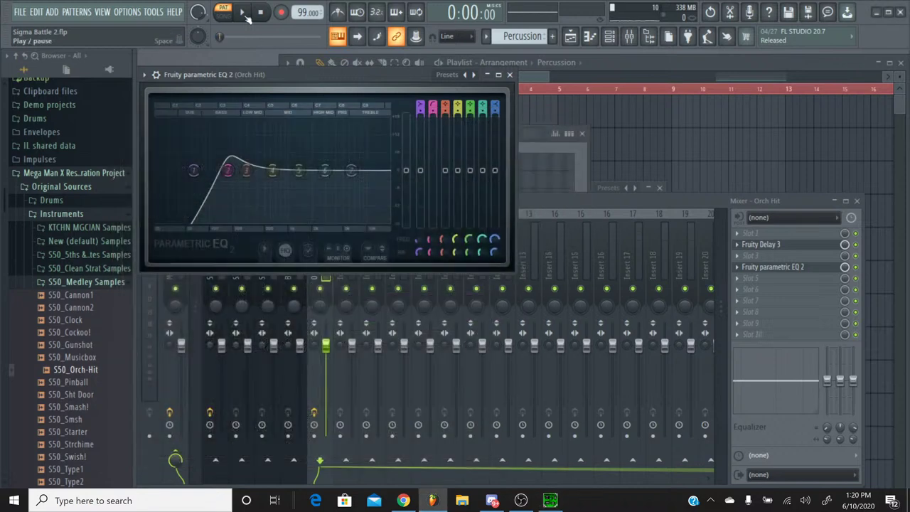
Step: Raise the band 2 high-pass cutoff to about 234 Hz, auditioning the Orch Hit pattern before and after
{"action": "left_click", "coordinate": [243, 13]}
{"action": "left_click", "coordinate": [262, 13]}
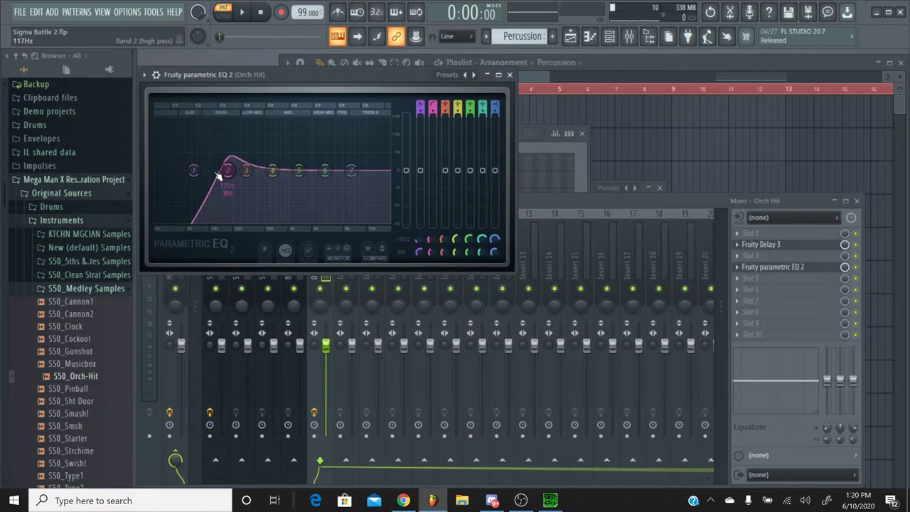
{"action": "left_click_drag", "start_coordinate": [225, 175], "coordinate": [241, 169]}
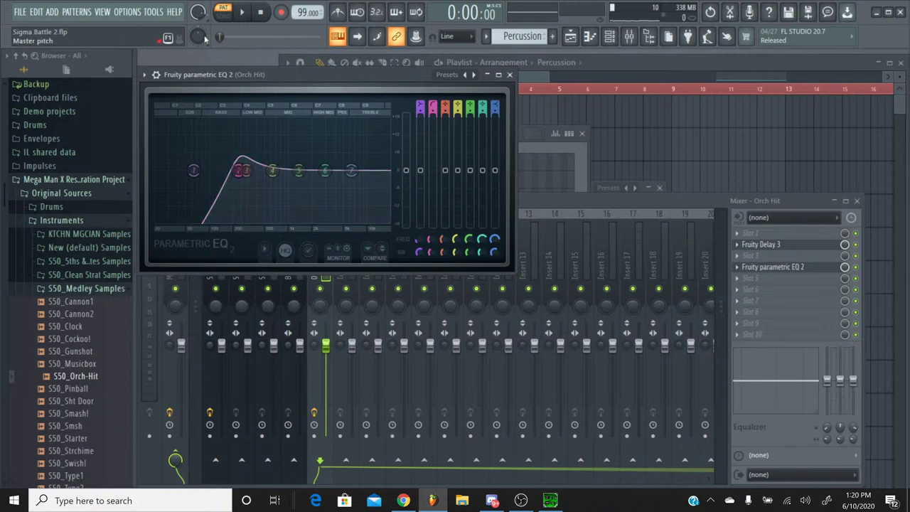
{"action": "left_click", "coordinate": [244, 13]}
{"action": "left_click", "coordinate": [264, 14]}
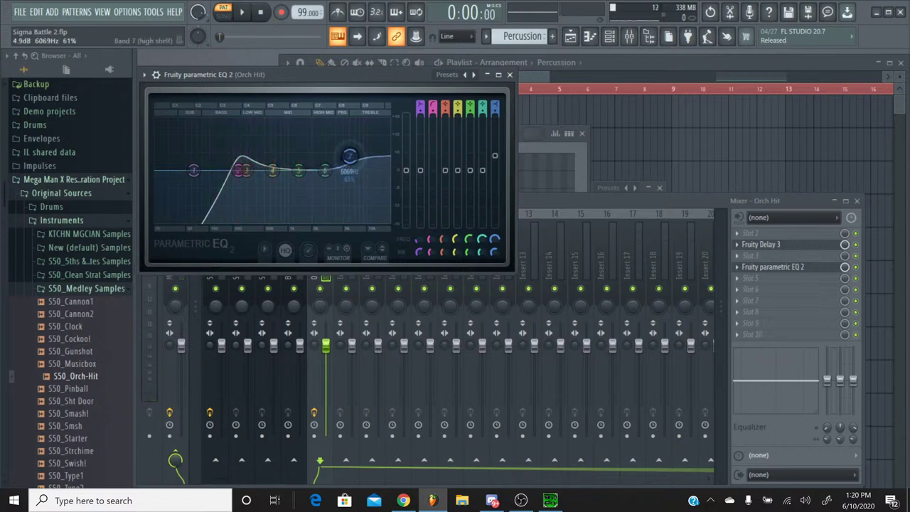
Step: Add gentle boosts on the band 7 high shelf near 5640 Hz and on band 6, playing the pattern between adjustments
{"action": "left_click_drag", "start_coordinate": [350, 156], "coordinate": [347, 158]}
{"action": "left_click", "coordinate": [242, 13]}
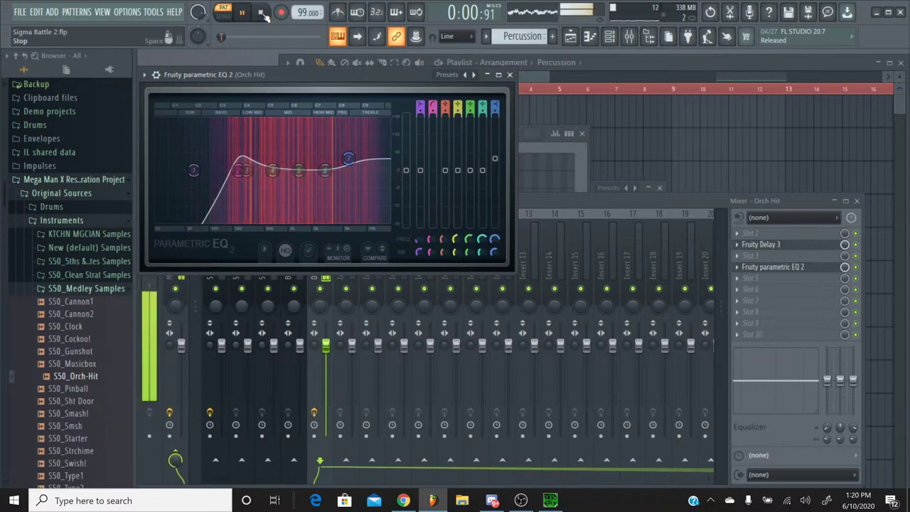
{"action": "left_click", "coordinate": [260, 12]}
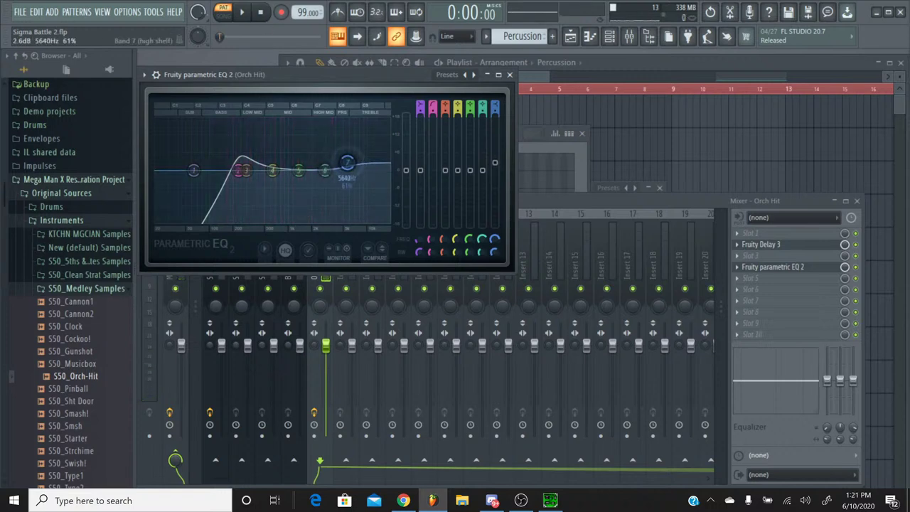
{"action": "left_click", "coordinate": [242, 12]}
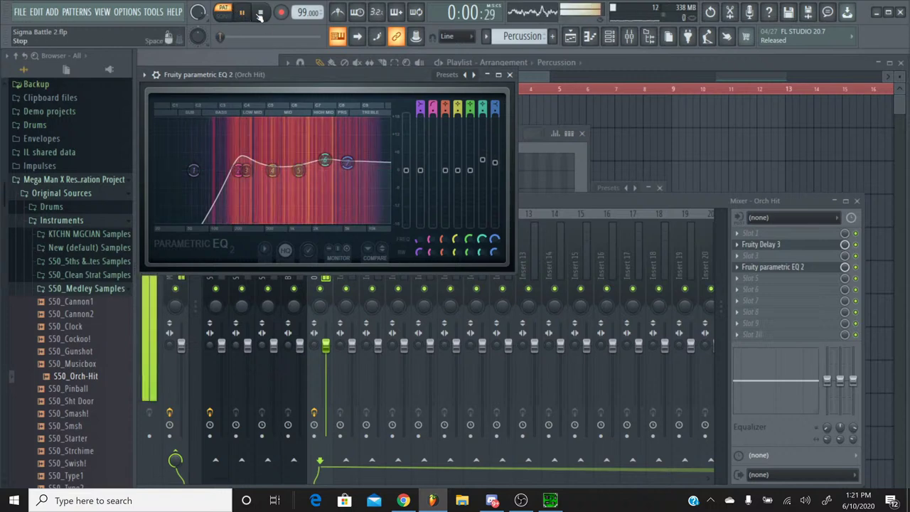
{"action": "left_click", "coordinate": [262, 13]}
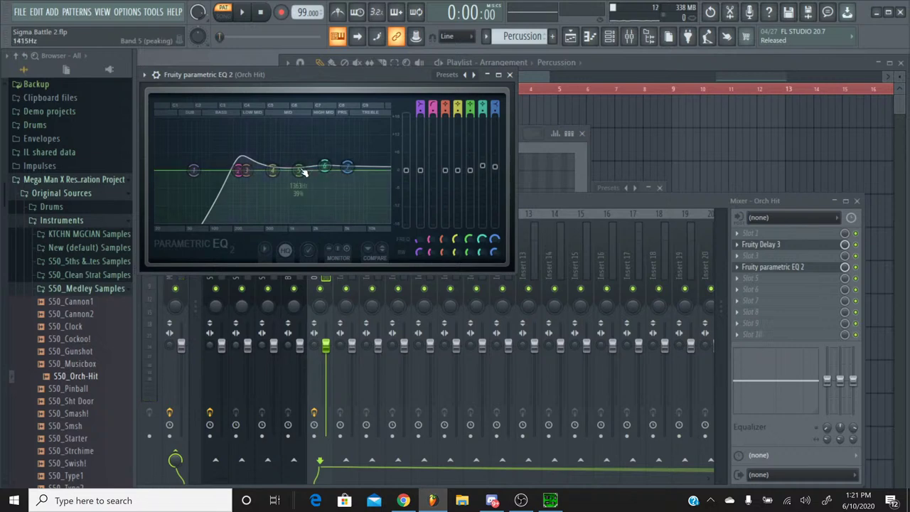
Step: Try a boost on EQ band 5 near 1363 Hz while playing the pattern, and bring the band back to flat
{"action": "left_click", "coordinate": [241, 12]}
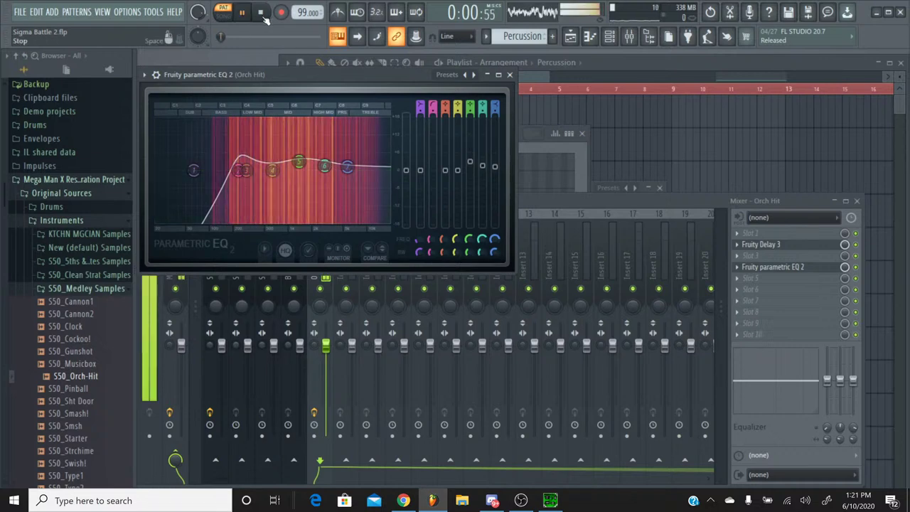
{"action": "left_click", "coordinate": [261, 13]}
{"action": "left_click_drag", "start_coordinate": [298, 163], "coordinate": [298, 169]}
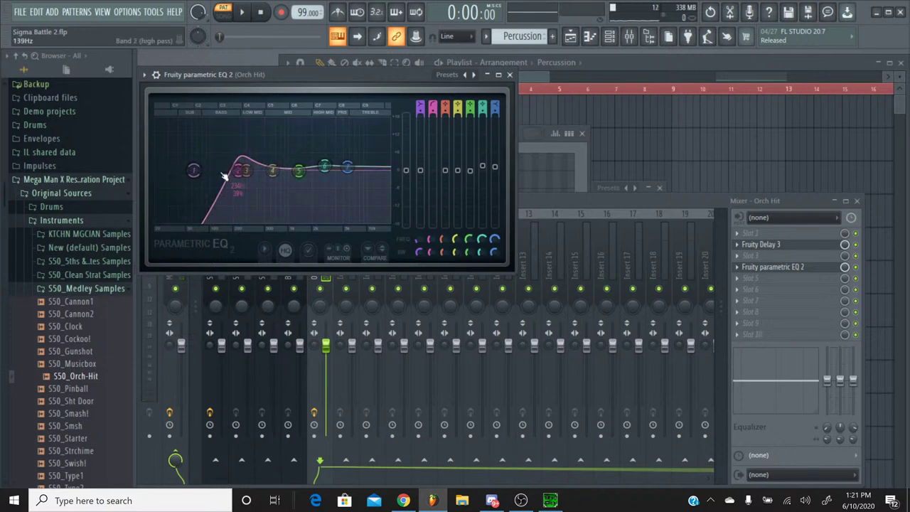
Step: Readjust the band 2 high-pass cutoff to a lower frequency and replay the start of the Orch Hit pattern
{"action": "left_click", "coordinate": [242, 12]}
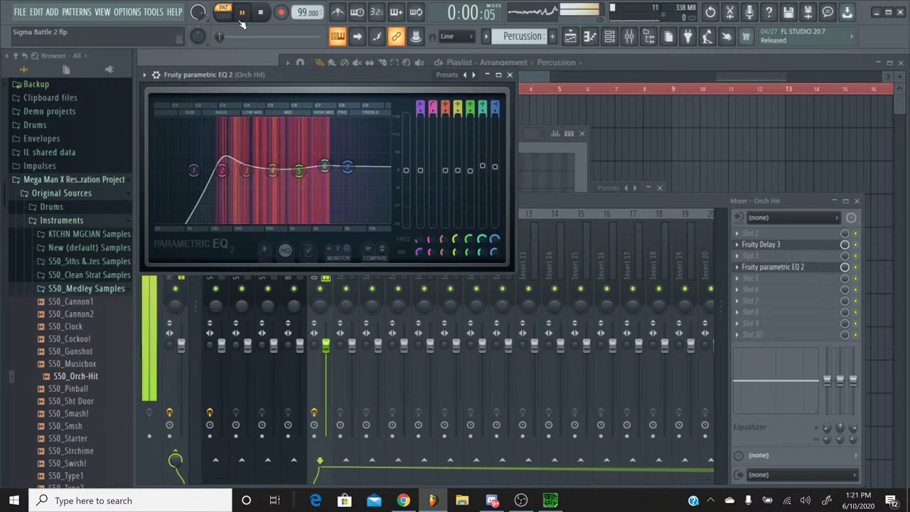
{"action": "left_click", "coordinate": [263, 17]}
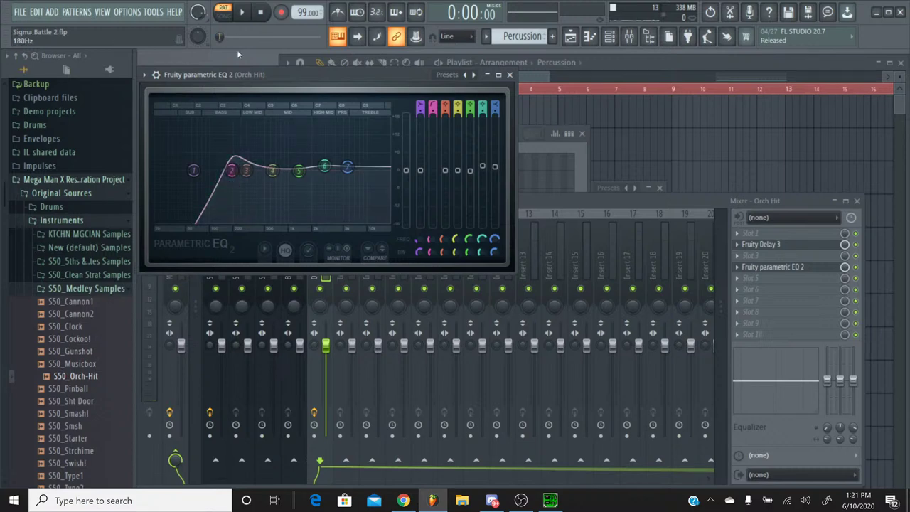
{"action": "left_click", "coordinate": [249, 15]}
{"action": "left_click", "coordinate": [261, 14]}
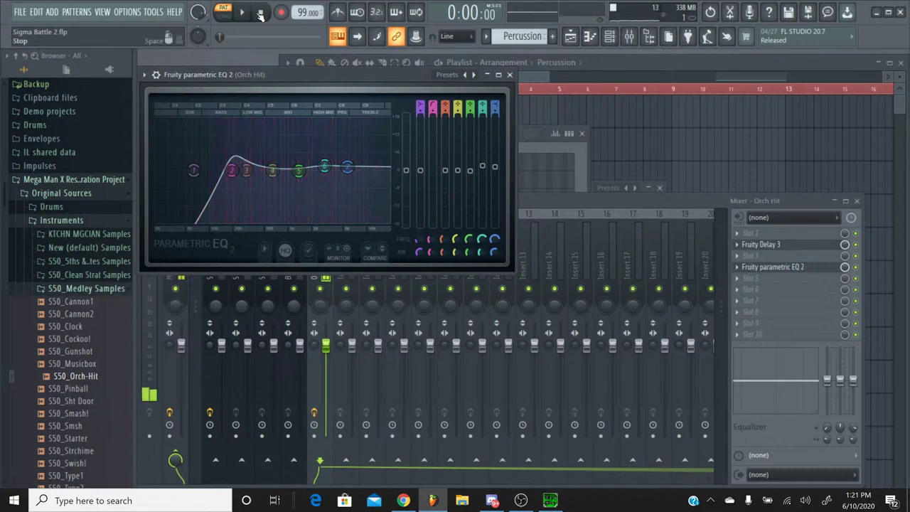
{"action": "key", "text": "space"}
{"action": "left_click", "coordinate": [261, 14]}
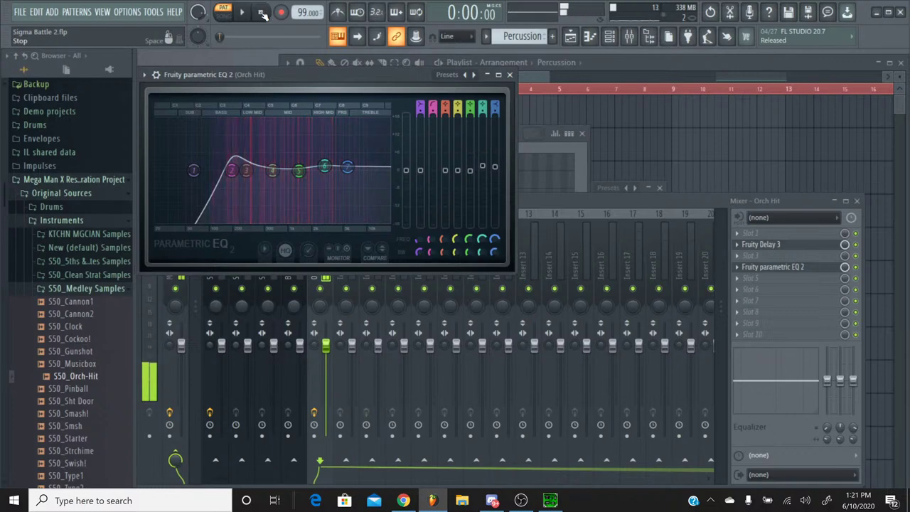
Step: Close the Orch Hit EQ, check the live chat in YouTube Studio for feedback, and return to the project
{"action": "left_click", "coordinate": [509, 74]}
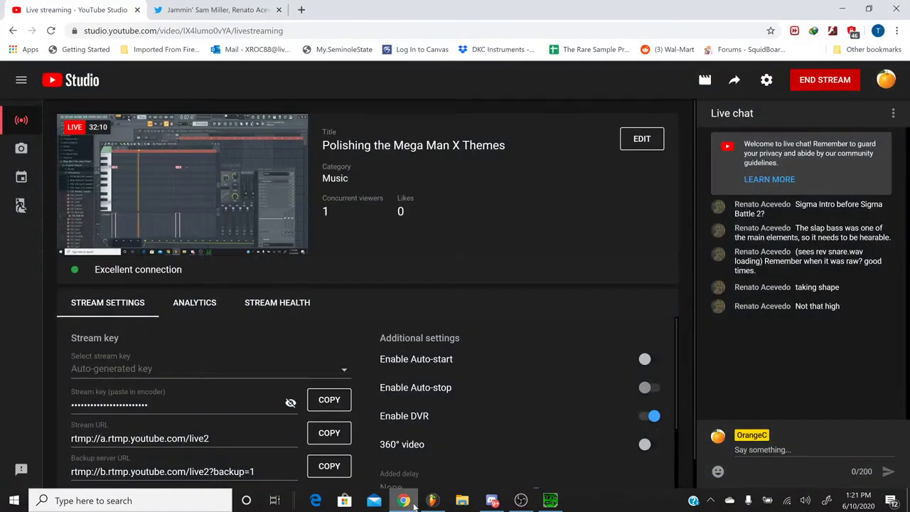
{"action": "left_click", "coordinate": [411, 502]}
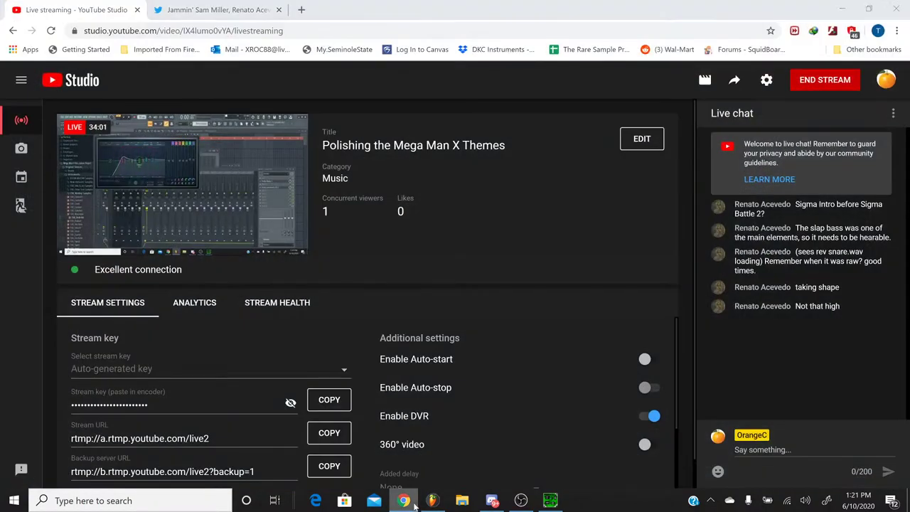
{"action": "left_click", "coordinate": [432, 500]}
{"action": "left_click", "coordinate": [332, 149]}
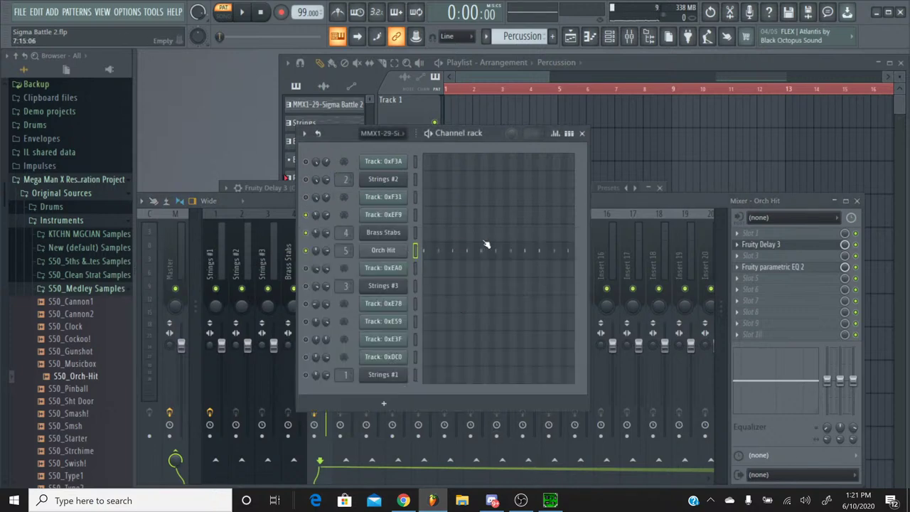
{"action": "left_click", "coordinate": [788, 246]}
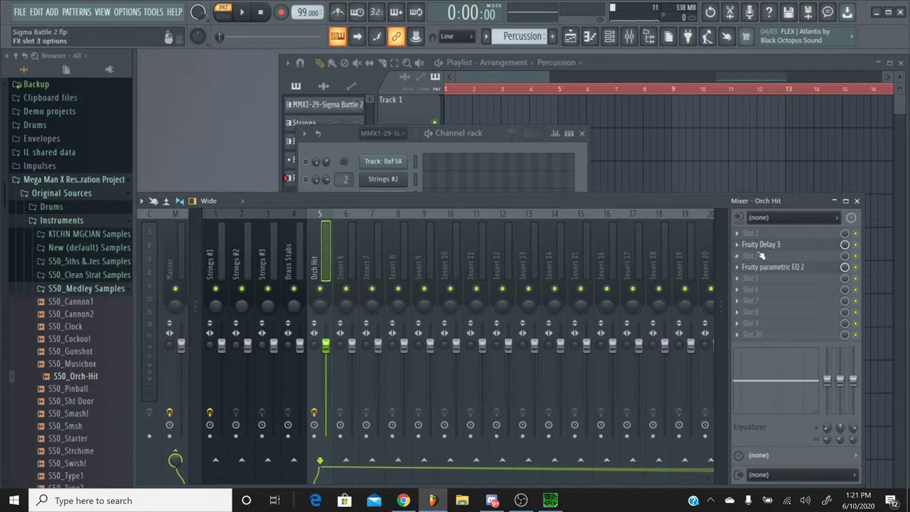
{"action": "left_click", "coordinate": [790, 255]}
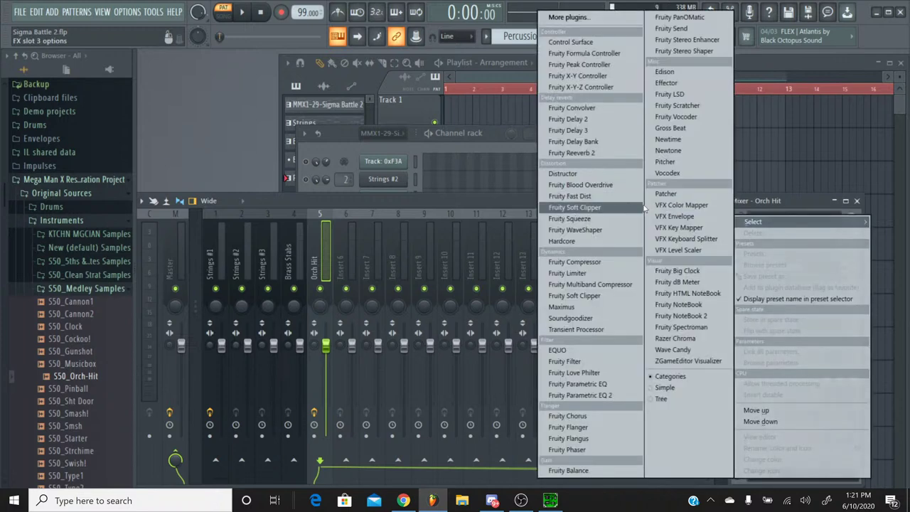
{"action": "left_click", "coordinate": [522, 207]}
Step: Try negative R/L delay time offsets of about -25% and -64% in the Orch Hit's Fruity Delay 3, comparing with the original in SPCTool
{"action": "left_click", "coordinate": [792, 247]}
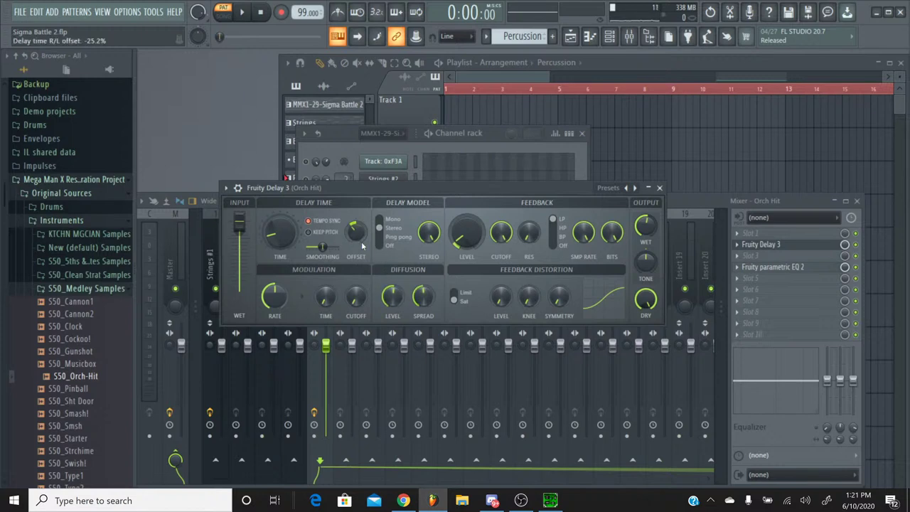
{"action": "left_click", "coordinate": [521, 501]}
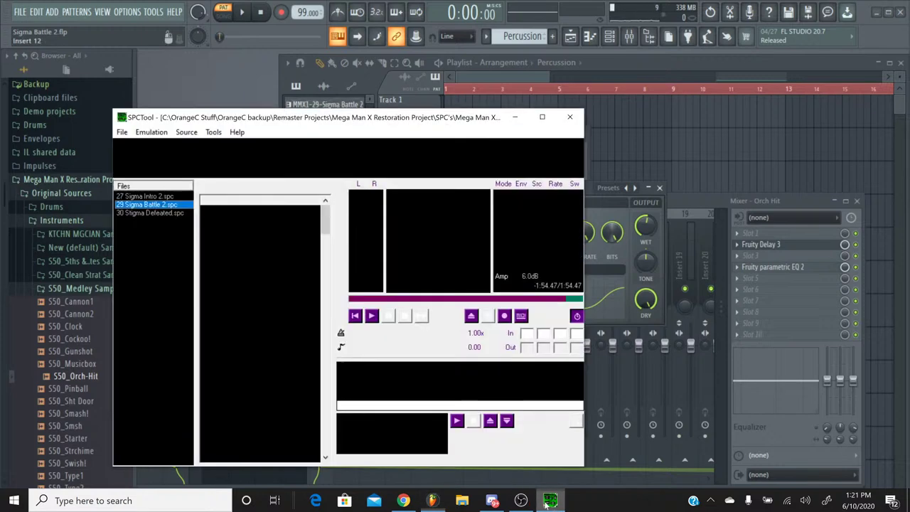
{"action": "left_click", "coordinate": [371, 315]}
{"action": "left_click", "coordinate": [388, 316]}
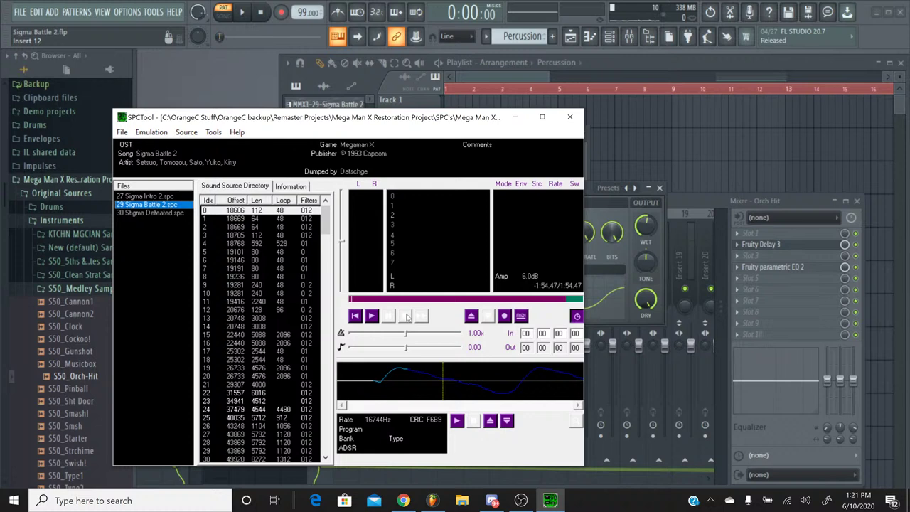
{"action": "left_click", "coordinate": [562, 500]}
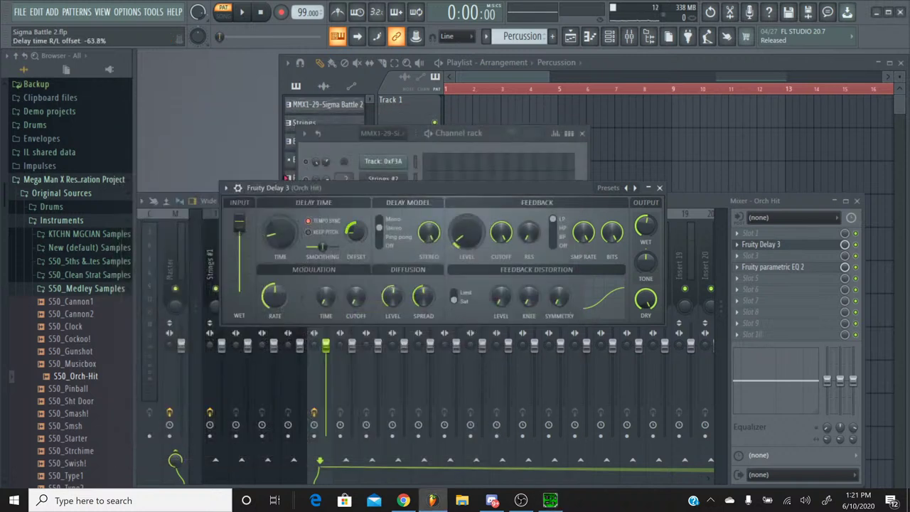
{"action": "left_click", "coordinate": [241, 12]}
{"action": "left_click", "coordinate": [261, 16]}
Step: Copy the Brass Stabs channel's panning value onto the Orch Hit channel and play the start of the pattern
{"action": "left_click", "coordinate": [335, 140]}
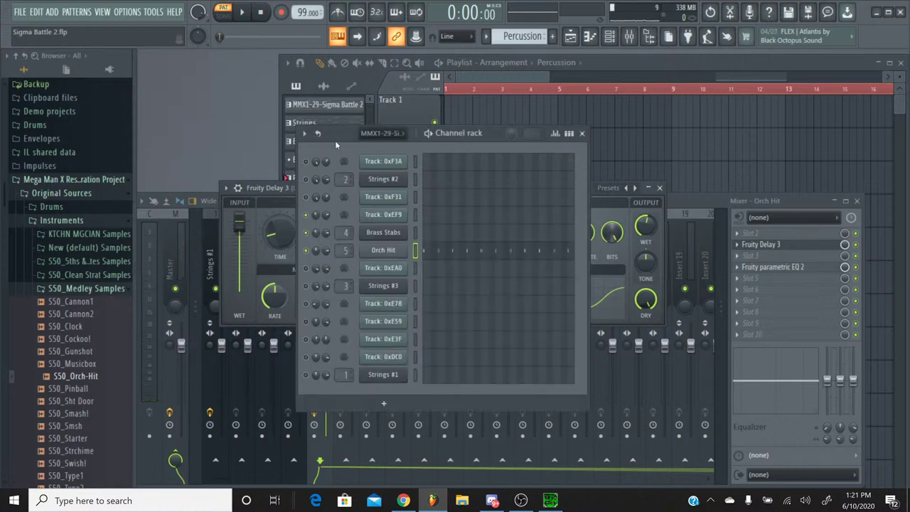
{"action": "right_click", "coordinate": [315, 235]}
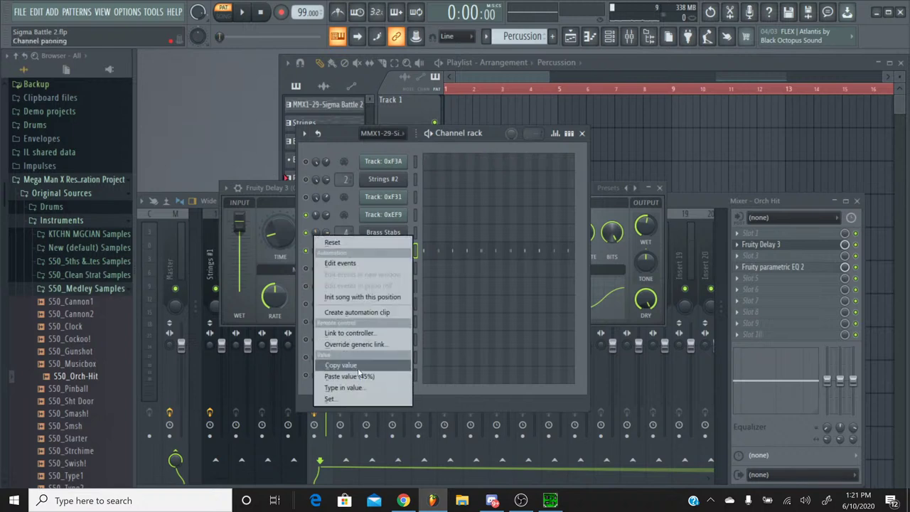
{"action": "left_click", "coordinate": [358, 367]}
{"action": "right_click", "coordinate": [315, 251]}
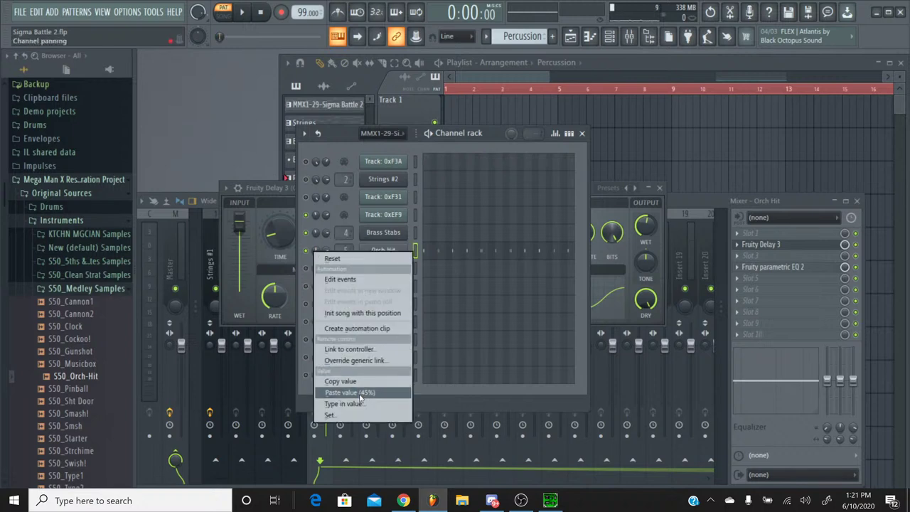
{"action": "left_click", "coordinate": [336, 392]}
{"action": "key", "text": "space"}
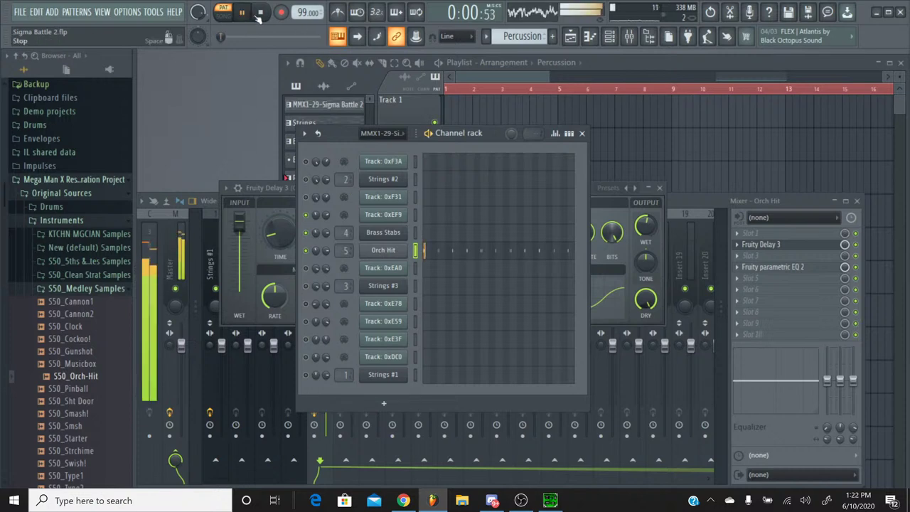
{"action": "left_click", "coordinate": [261, 13]}
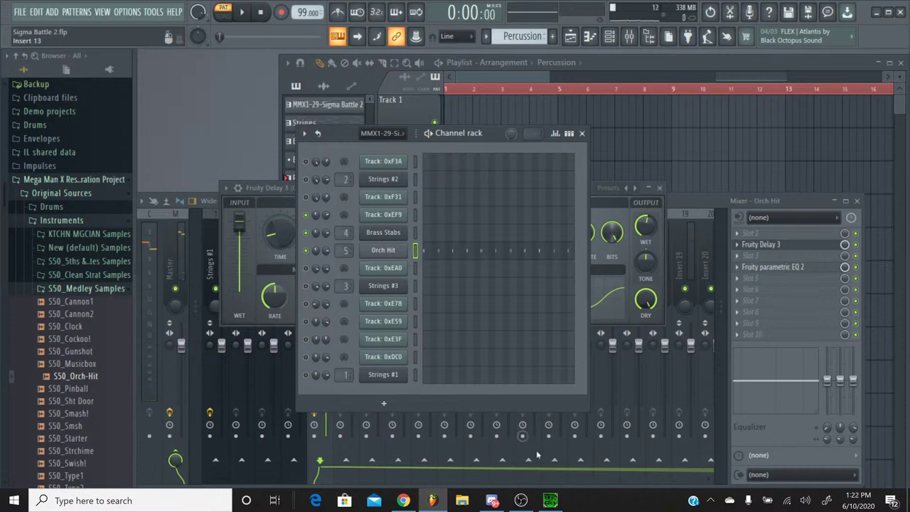
Step: Play the opening of Sigma Battle 2 in SPCTool and compare it with the start of the project's pattern
{"action": "left_click", "coordinate": [549, 501]}
{"action": "left_click", "coordinate": [369, 317]}
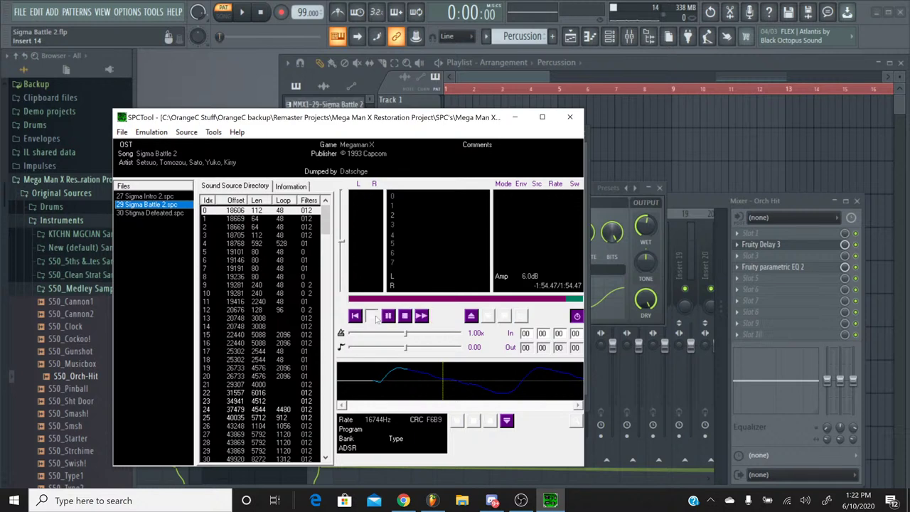
{"action": "left_click", "coordinate": [405, 316]}
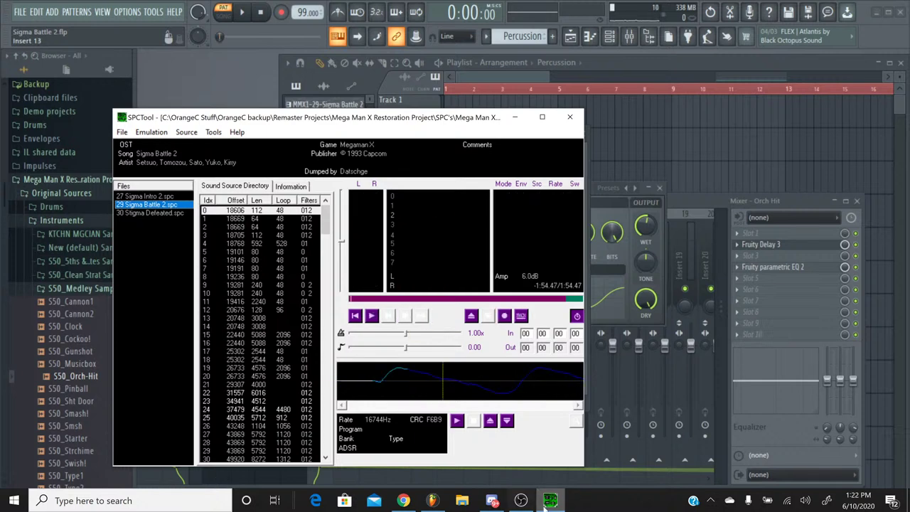
{"action": "left_click", "coordinate": [433, 500]}
{"action": "key", "text": "space"}
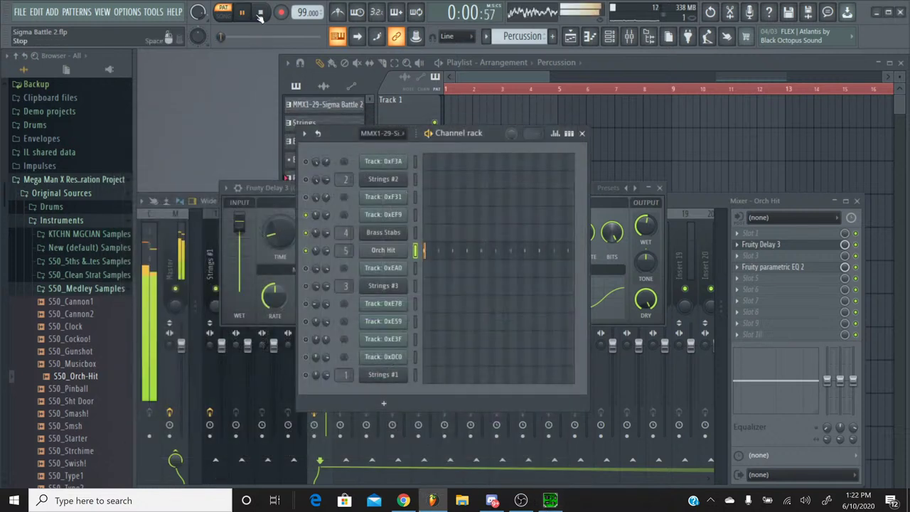
{"action": "left_click", "coordinate": [260, 13]}
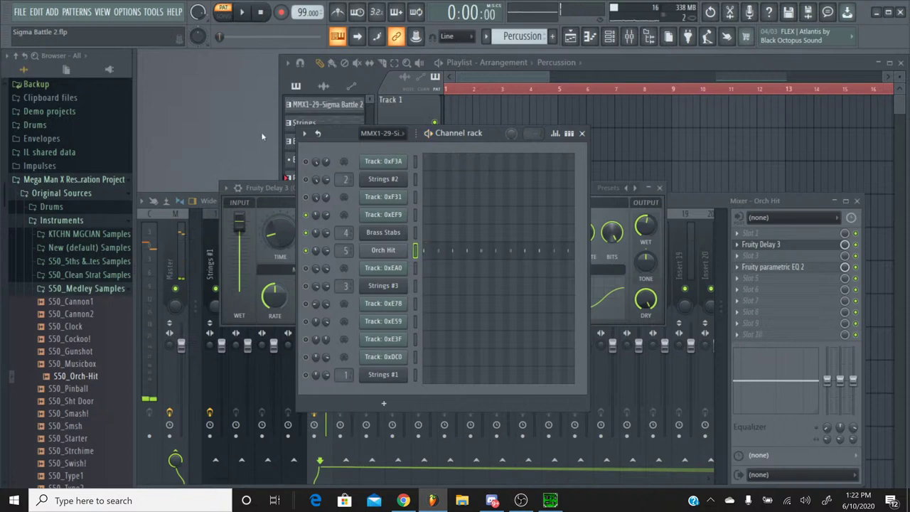
Step: Center the Orch Hit delay's offset, set its output wet level to about 41%, replay the pattern, and close the delay
{"action": "left_click", "coordinate": [270, 207]}
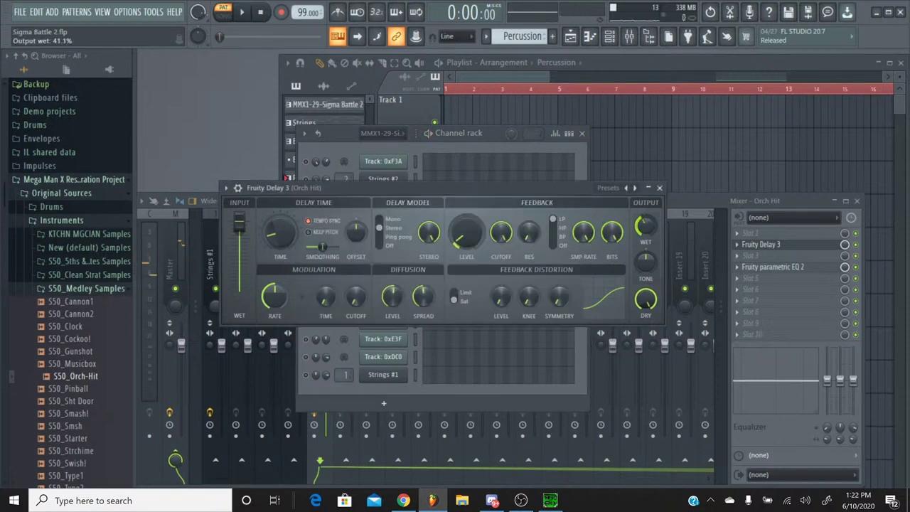
{"action": "left_click", "coordinate": [246, 16]}
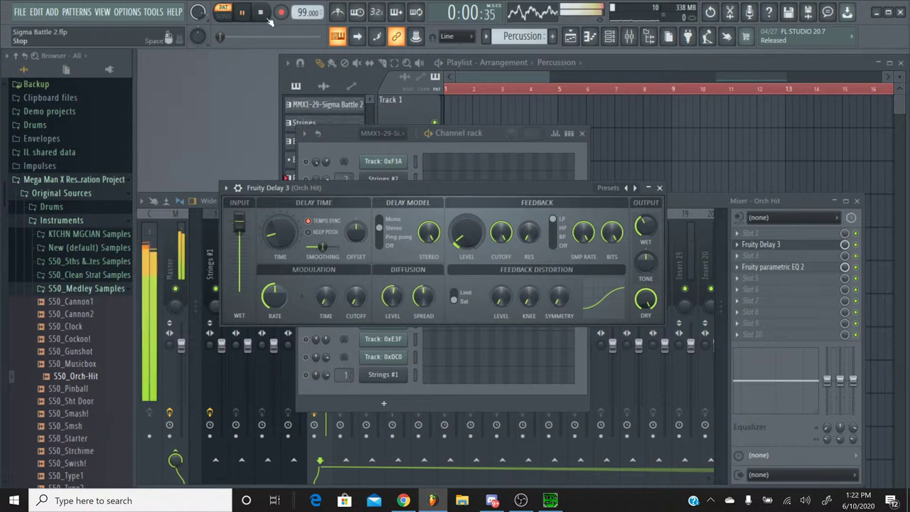
{"action": "left_click", "coordinate": [264, 17]}
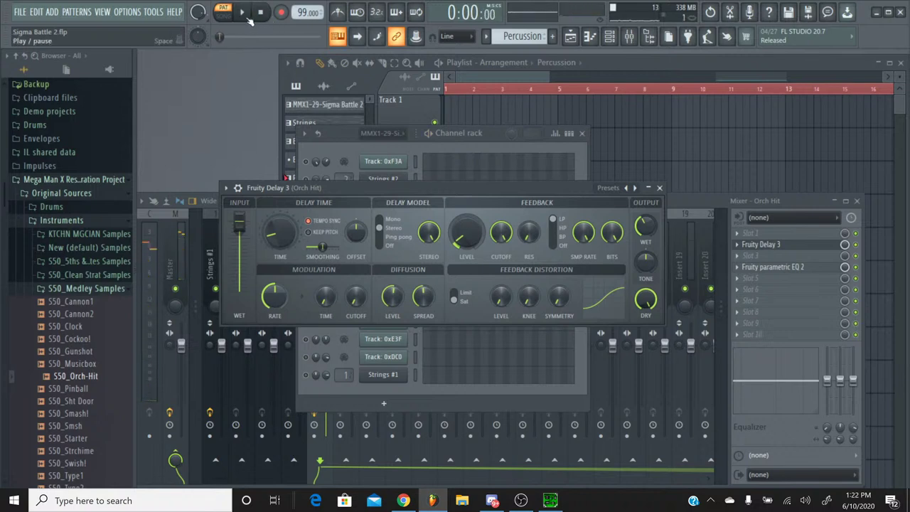
{"action": "key", "text": "space"}
{"action": "left_click", "coordinate": [261, 17]}
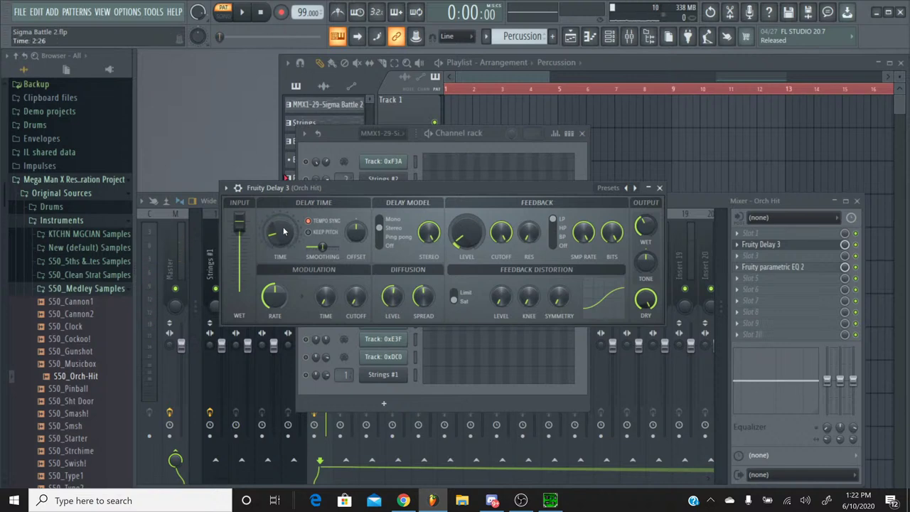
{"action": "left_click", "coordinate": [660, 187]}
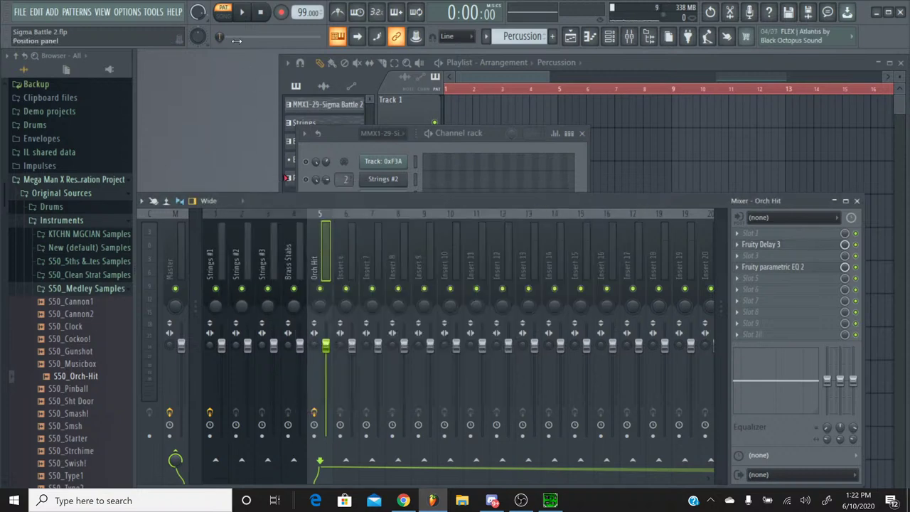
{"action": "left_click", "coordinate": [242, 12]}
{"action": "left_click", "coordinate": [261, 13]}
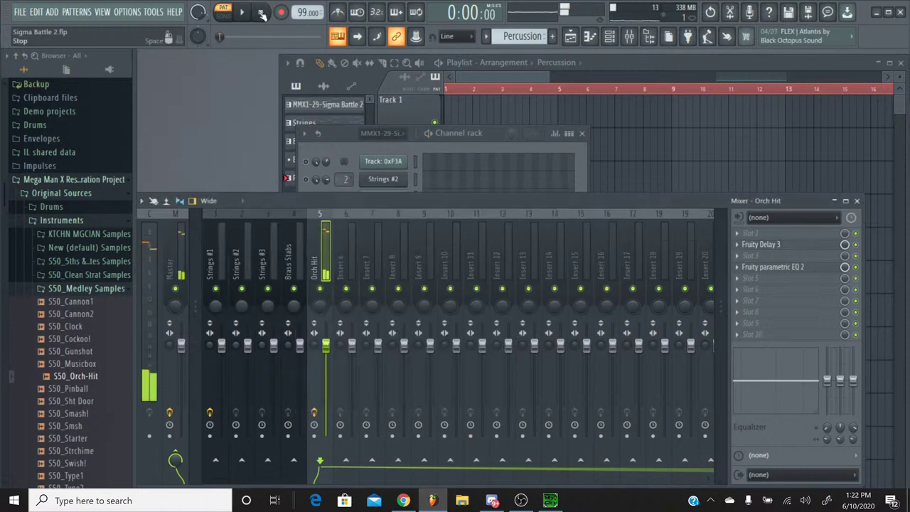
Step: Load La Petite Excite into effect slot 6 of the Orch Hit track, set High to about 2.50, and audition the pattern
{"action": "left_click", "coordinate": [330, 148]}
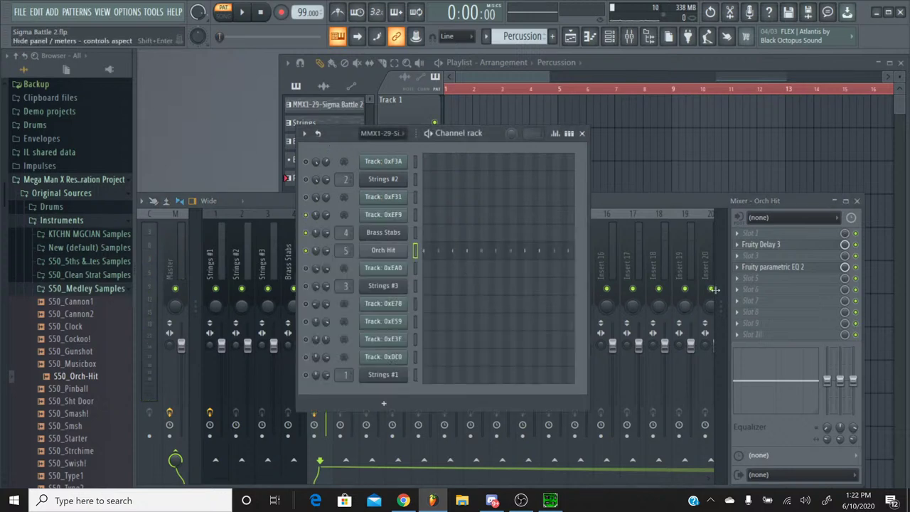
{"action": "left_click", "coordinate": [771, 295]}
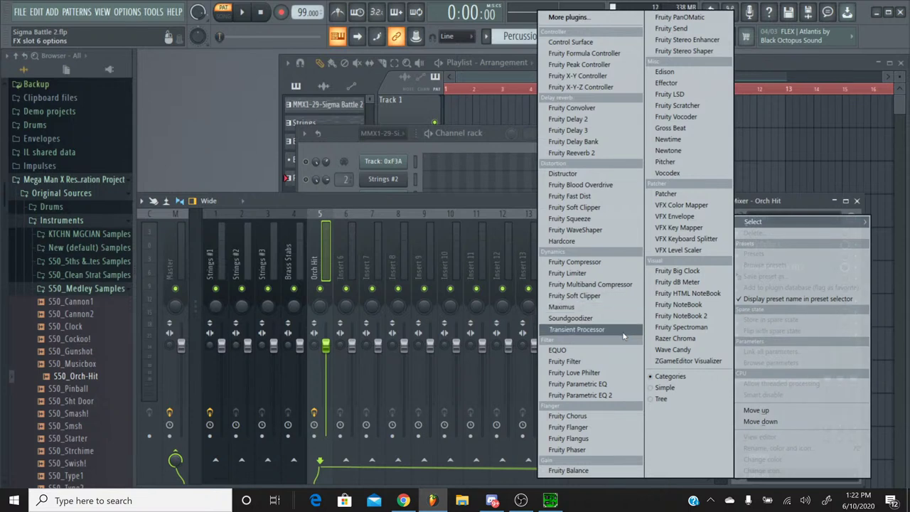
{"action": "left_click", "coordinate": [590, 18]}
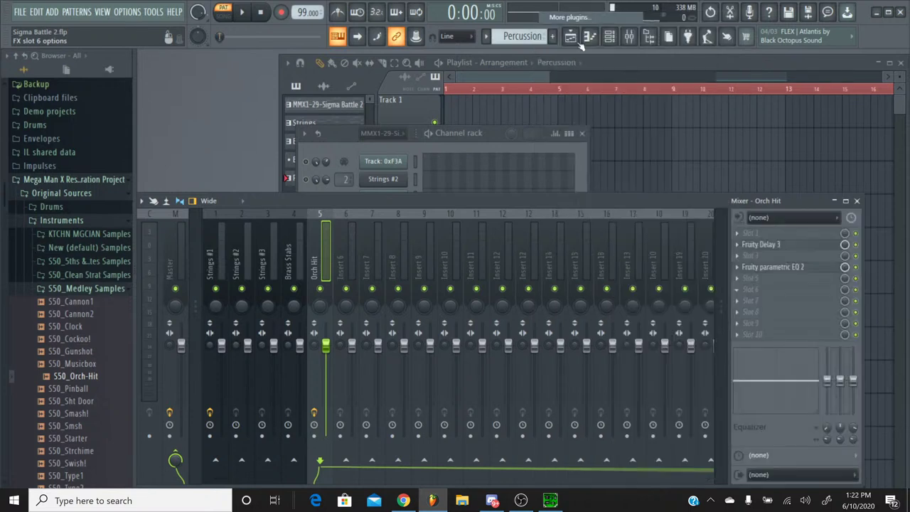
{"action": "scroll", "coordinate": [384, 235], "scroll_direction": "down", "scroll_amount": 9}
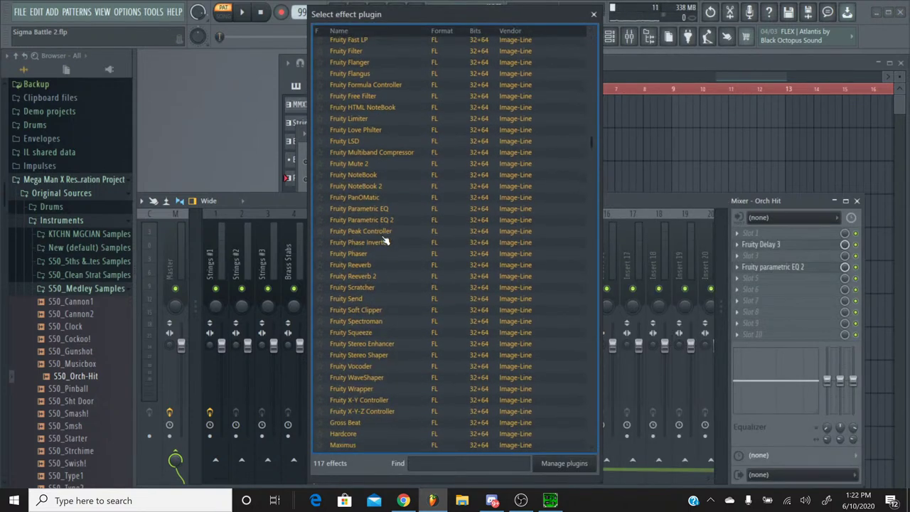
{"action": "scroll", "coordinate": [384, 242], "scroll_direction": "down", "scroll_amount": 9}
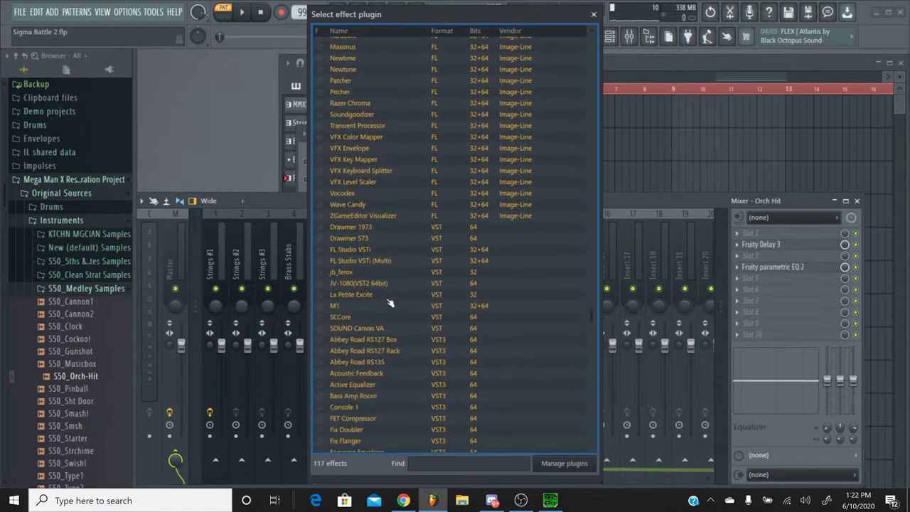
{"action": "left_click", "coordinate": [387, 299]}
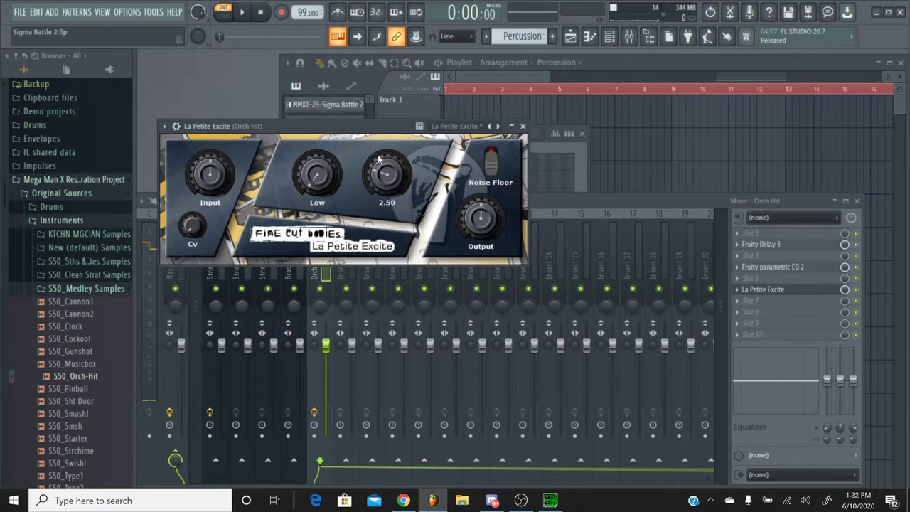
{"action": "left_click", "coordinate": [242, 12]}
{"action": "left_click", "coordinate": [260, 18]}
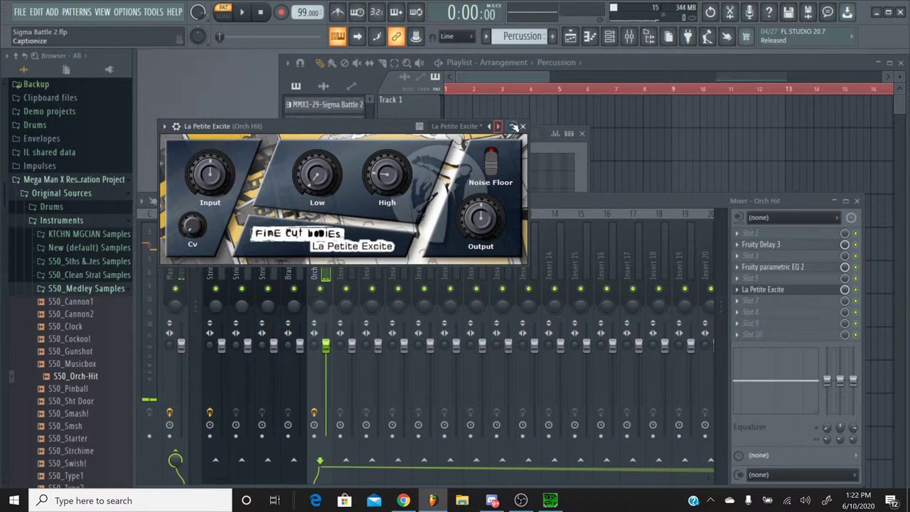
{"action": "left_click", "coordinate": [522, 126]}
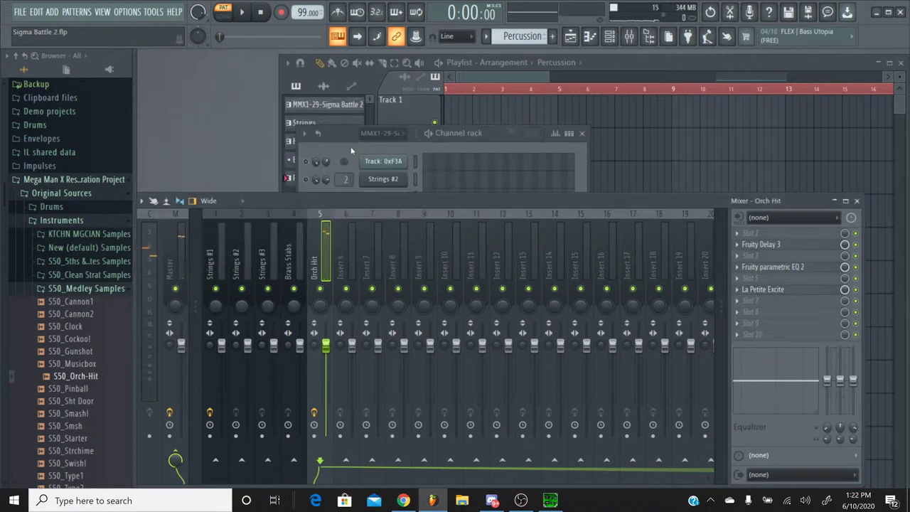
Step: Adjust the Orch Hit delay's time around 2:0 and raise its feedback level past about 33%, replaying the pattern between changes
{"action": "left_click", "coordinate": [381, 133]}
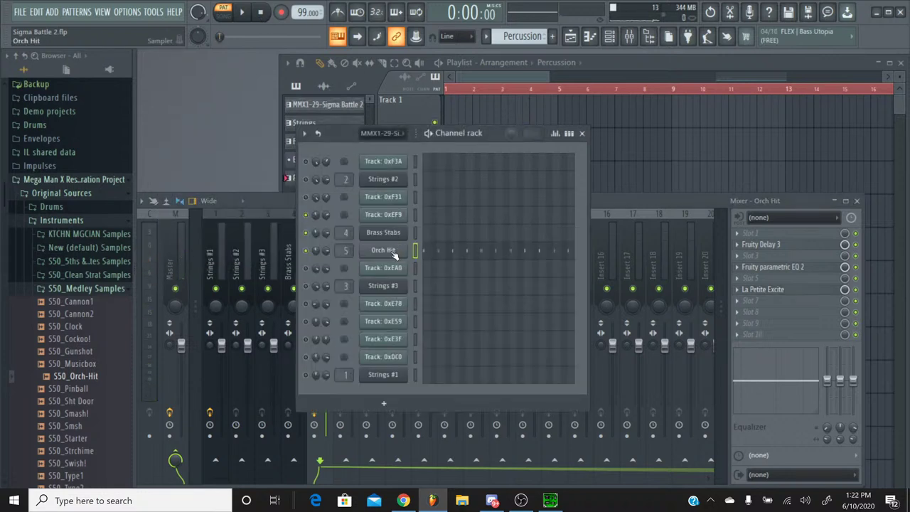
{"action": "left_click", "coordinate": [767, 245]}
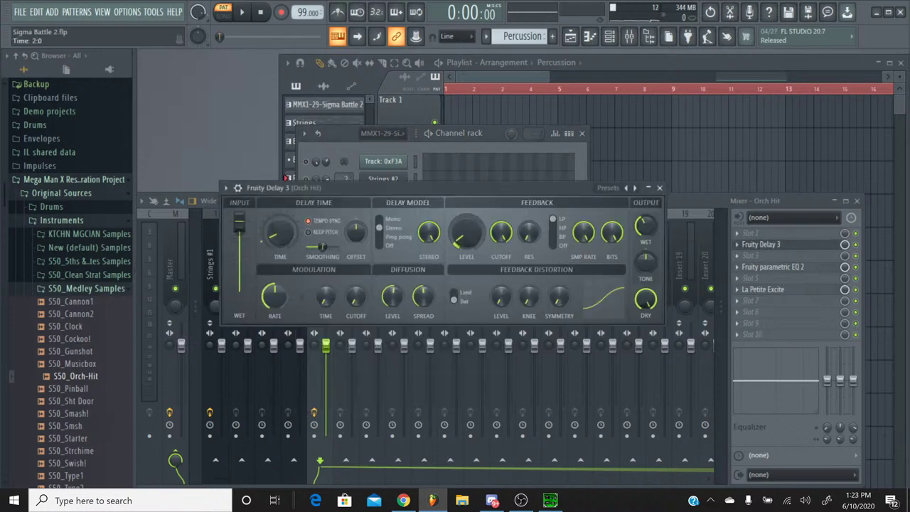
{"action": "left_click", "coordinate": [242, 13]}
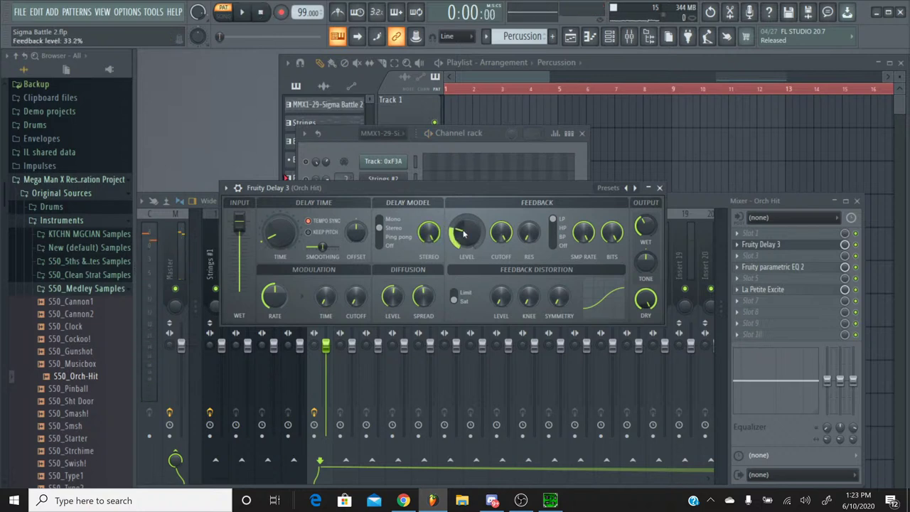
{"action": "left_click", "coordinate": [243, 13]}
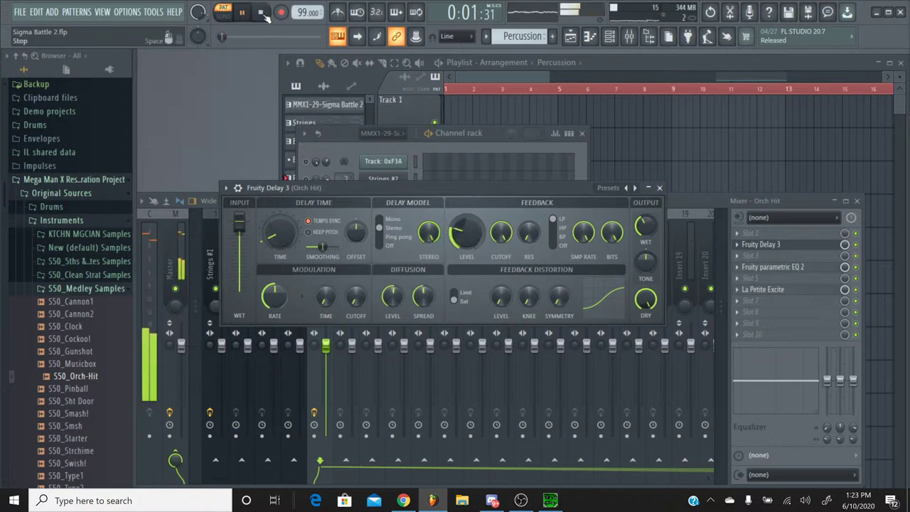
{"action": "left_click", "coordinate": [262, 13]}
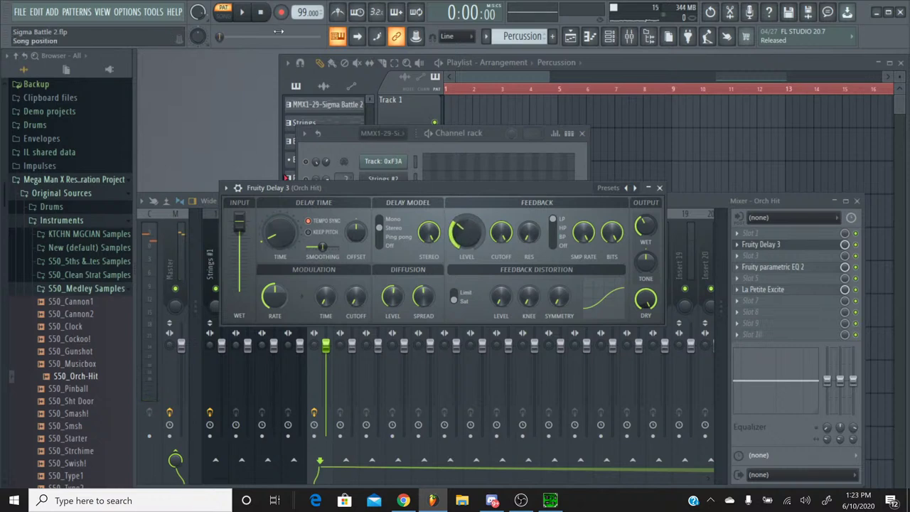
{"action": "left_click", "coordinate": [243, 13]}
{"action": "left_click", "coordinate": [261, 15]}
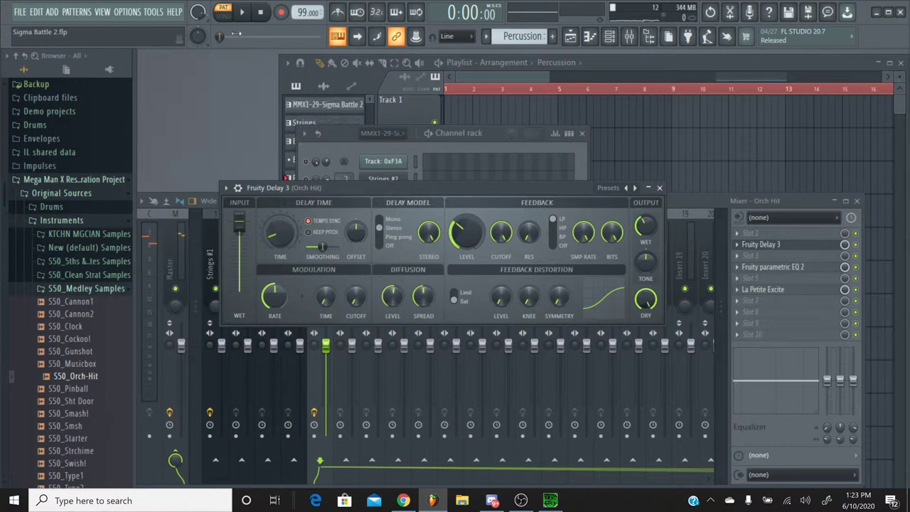
Step: Lower the Orch Hit delay's feedback level to roughly 20%, replaying the pattern before and after the change
{"action": "left_click", "coordinate": [242, 13]}
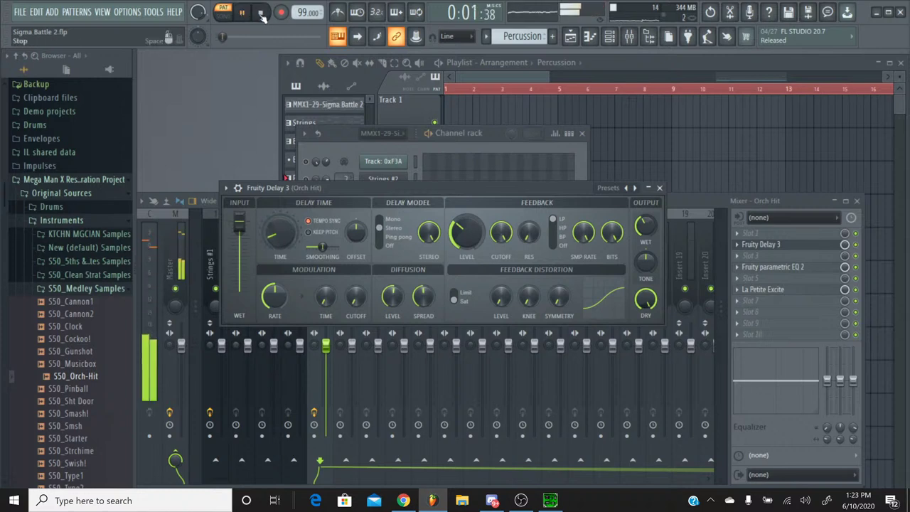
{"action": "left_click", "coordinate": [262, 16]}
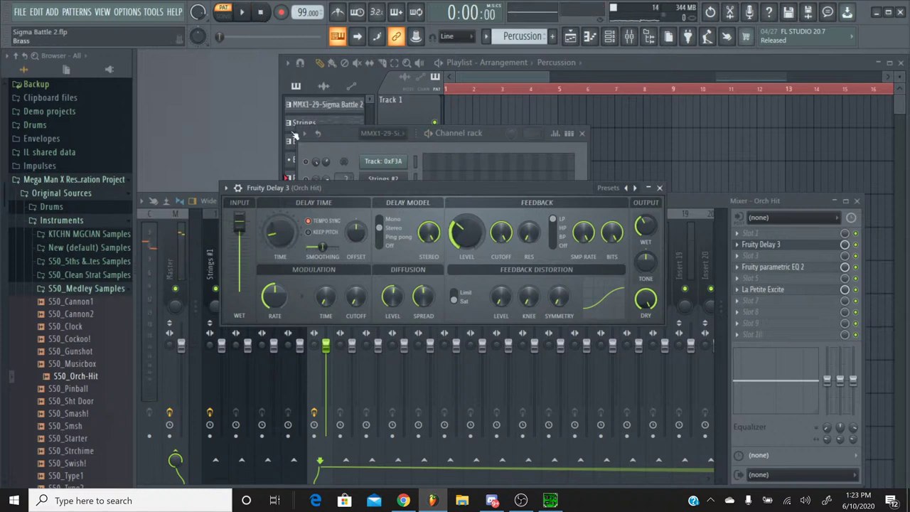
{"action": "left_click", "coordinate": [242, 12]}
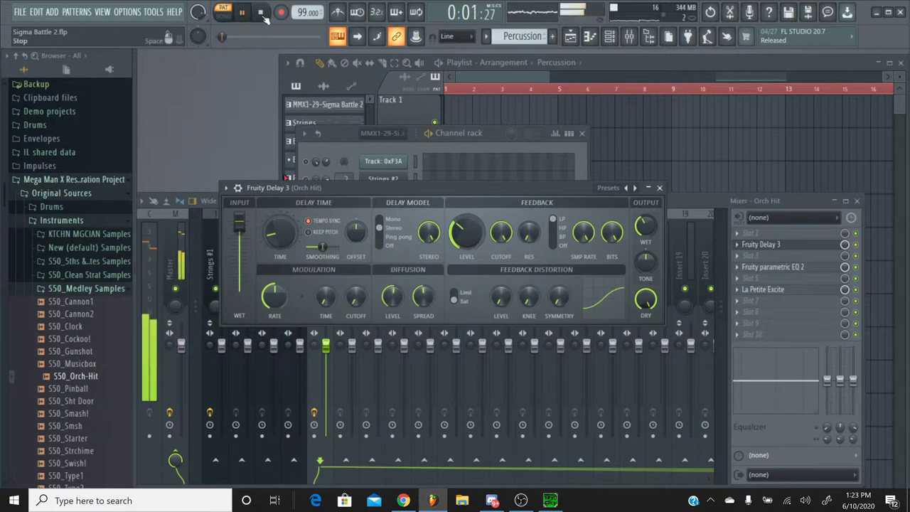
{"action": "left_click", "coordinate": [261, 14]}
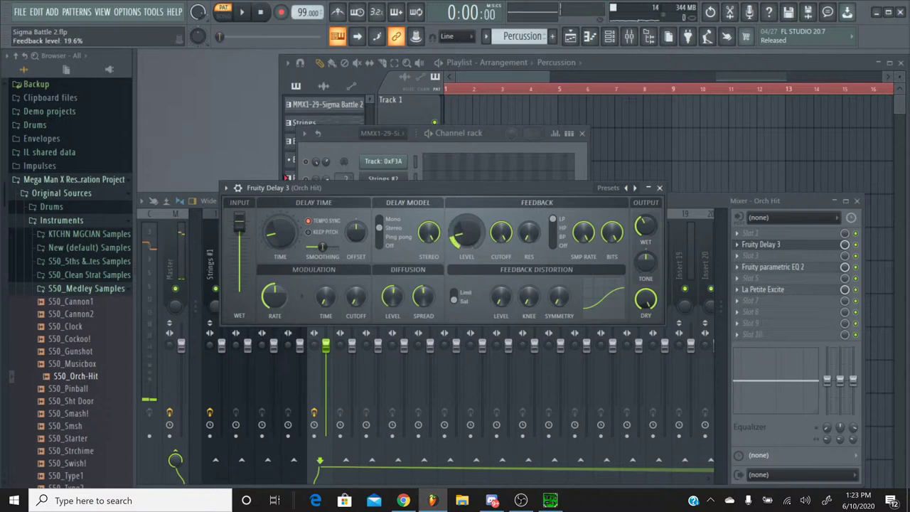
{"action": "left_click_drag", "start_coordinate": [466, 231], "coordinate": [466, 246]}
{"action": "left_click", "coordinate": [242, 12]}
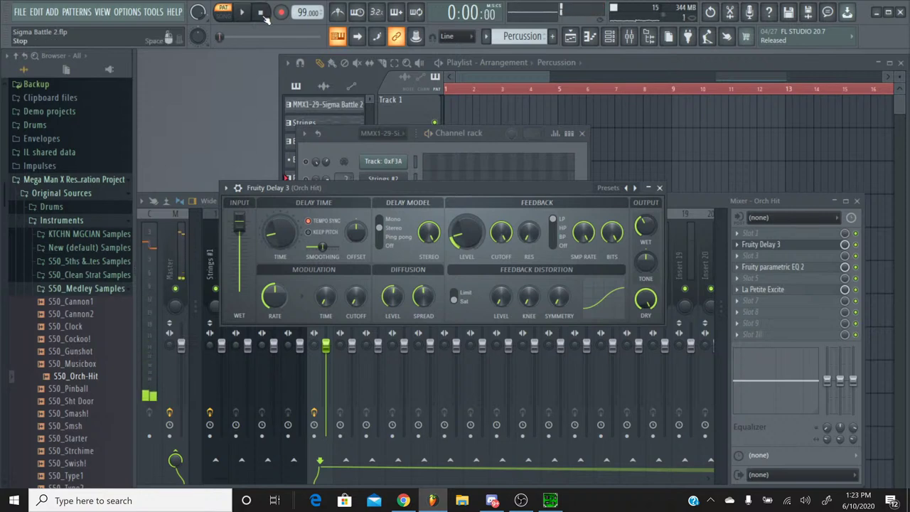
{"action": "left_click", "coordinate": [260, 14]}
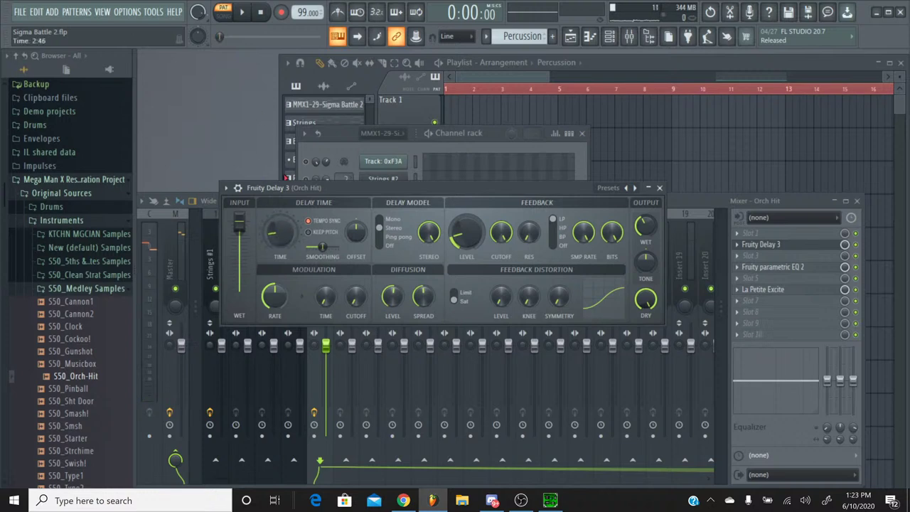
Step: Set the Orch Hit delay's time to about 2:46 and its feedback level to about 16%, replaying the pattern between changes
{"action": "left_click", "coordinate": [242, 16]}
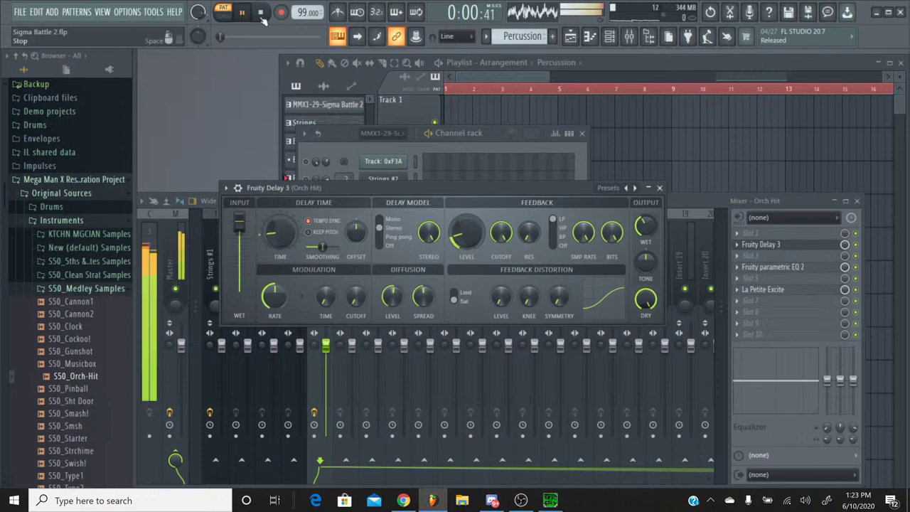
{"action": "left_click", "coordinate": [261, 14]}
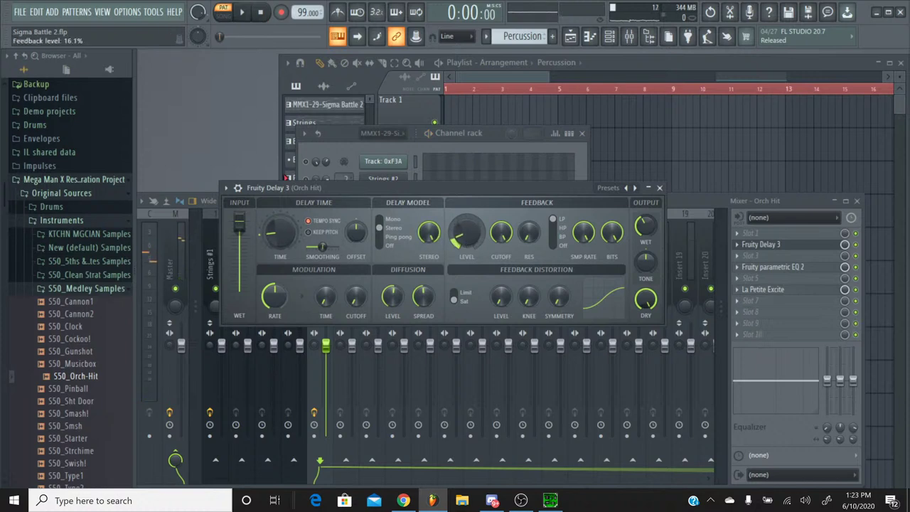
{"action": "left_click", "coordinate": [241, 12]}
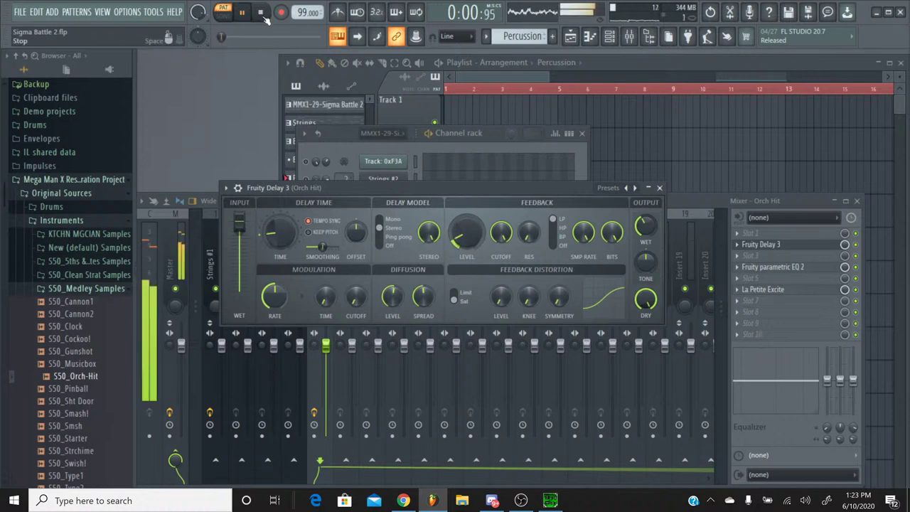
{"action": "left_click", "coordinate": [263, 13]}
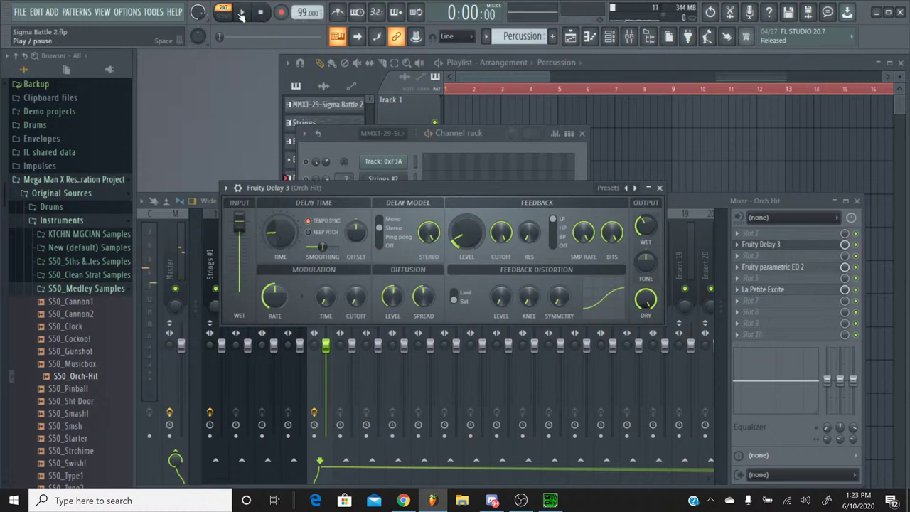
{"action": "left_click", "coordinate": [242, 14]}
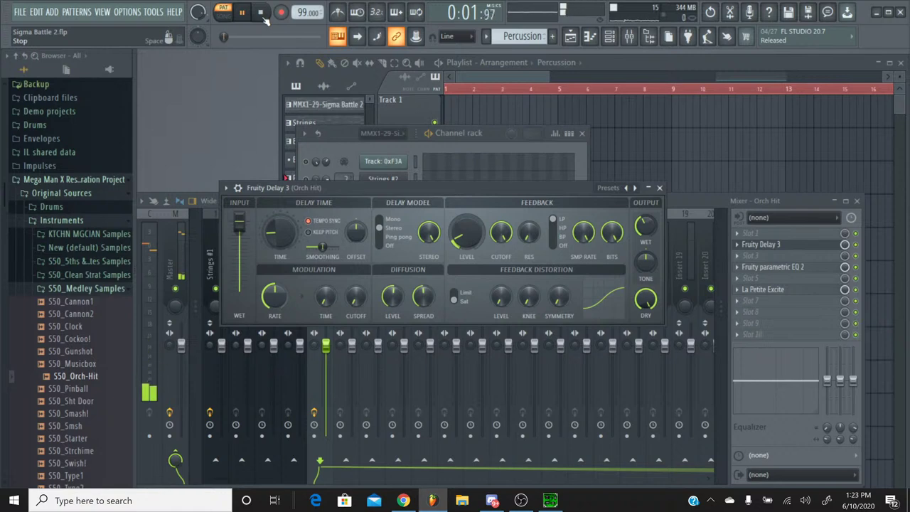
{"action": "left_click", "coordinate": [262, 14]}
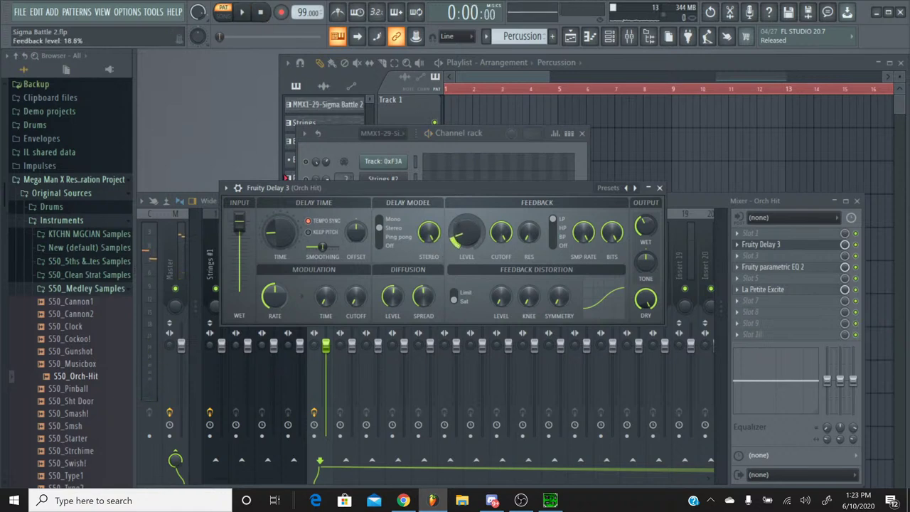
Step: Fine-tune the delay's feedback level from about 19% down to near its minimum, replaying the pattern between adjustments
{"action": "left_click", "coordinate": [242, 14]}
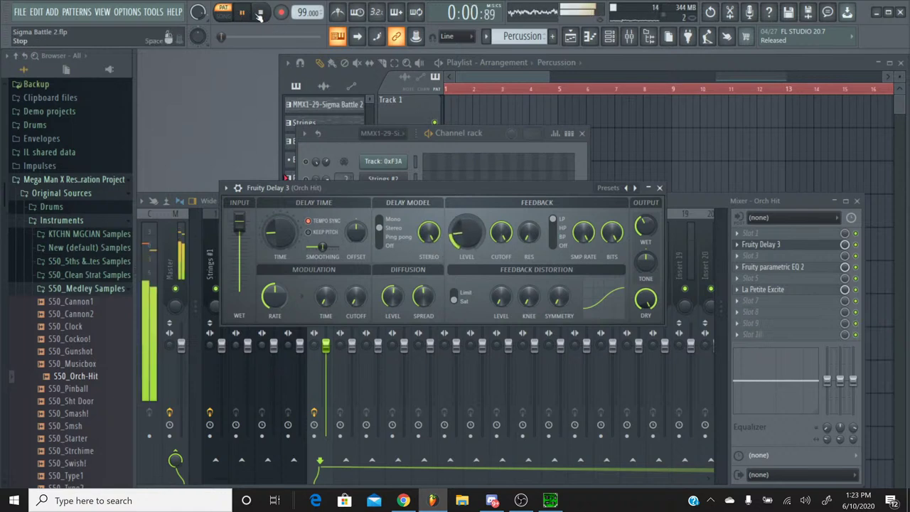
{"action": "left_click", "coordinate": [262, 15]}
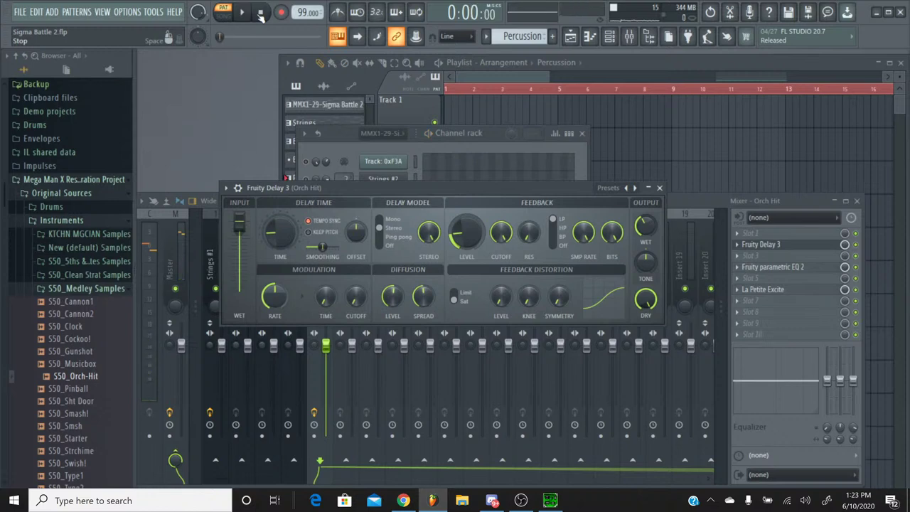
{"action": "left_click_drag", "start_coordinate": [466, 232], "coordinate": [467, 220]}
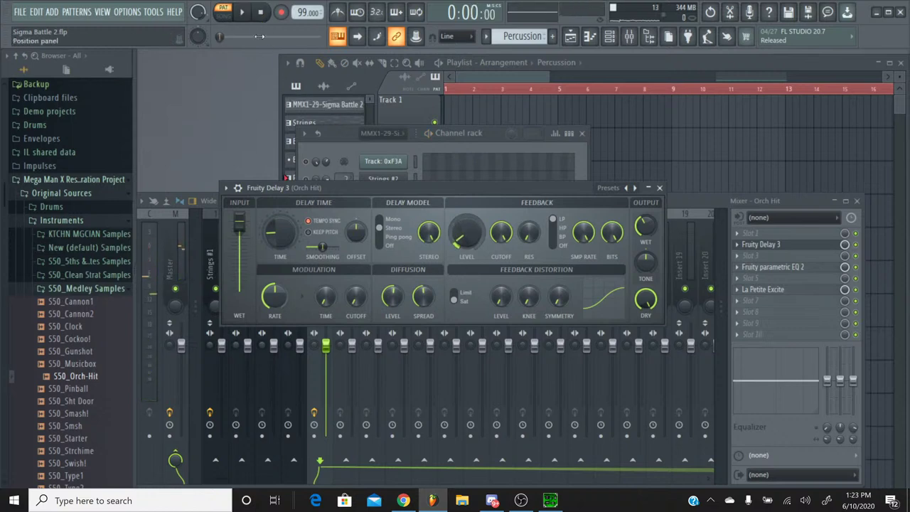
{"action": "key", "text": "space"}
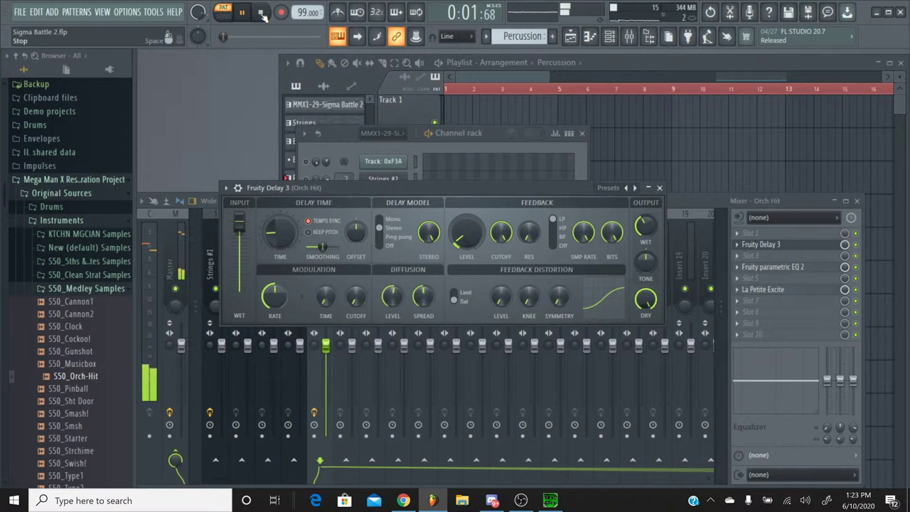
{"action": "left_click", "coordinate": [261, 15]}
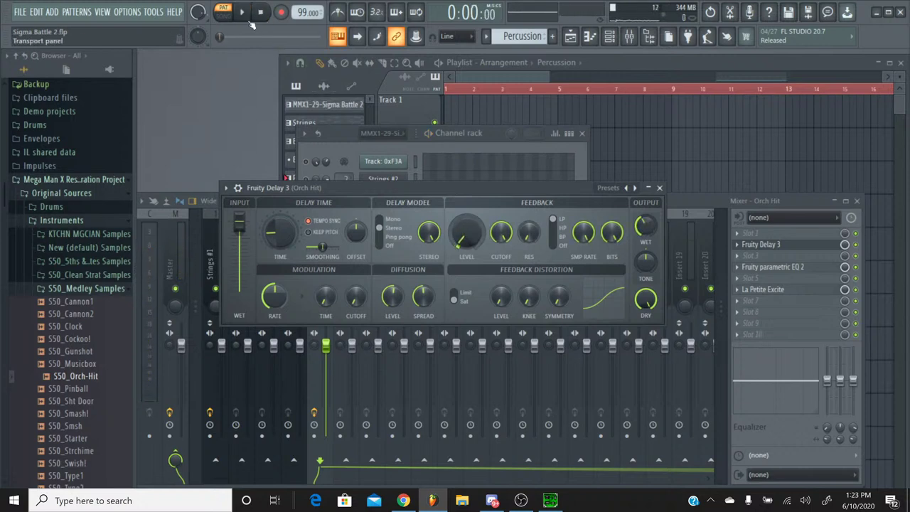
{"action": "key", "text": "space"}
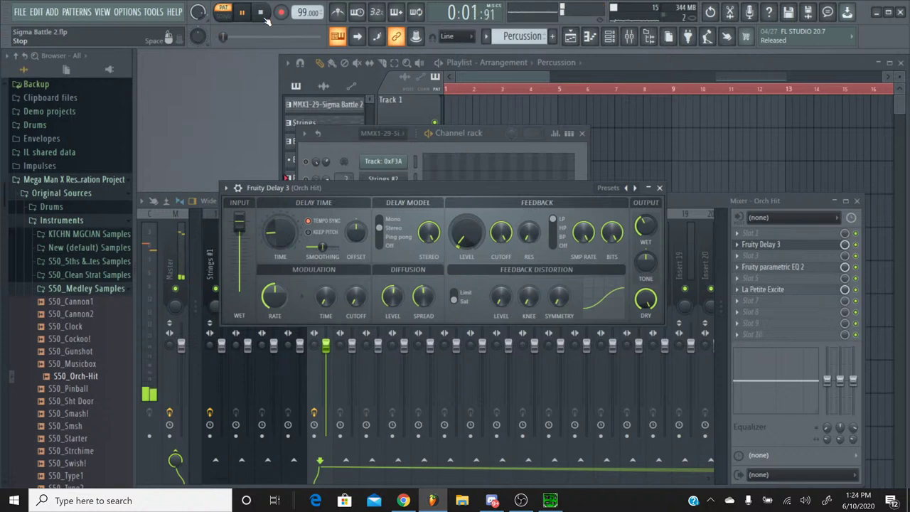
{"action": "key", "text": "space"}
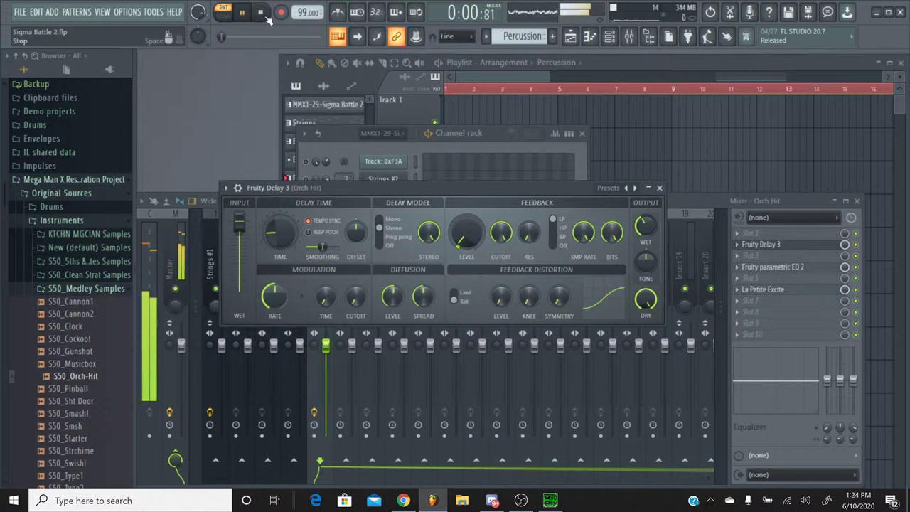
{"action": "left_click", "coordinate": [267, 17]}
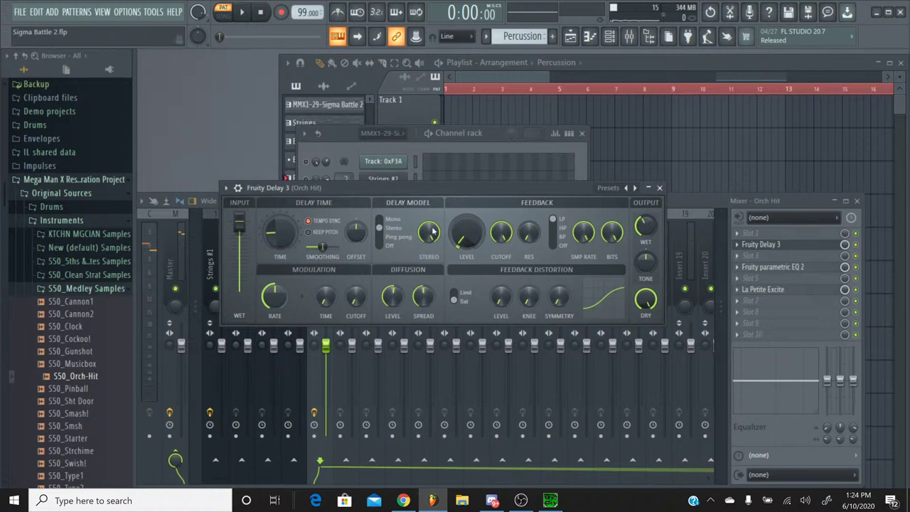
{"action": "key", "text": "space"}
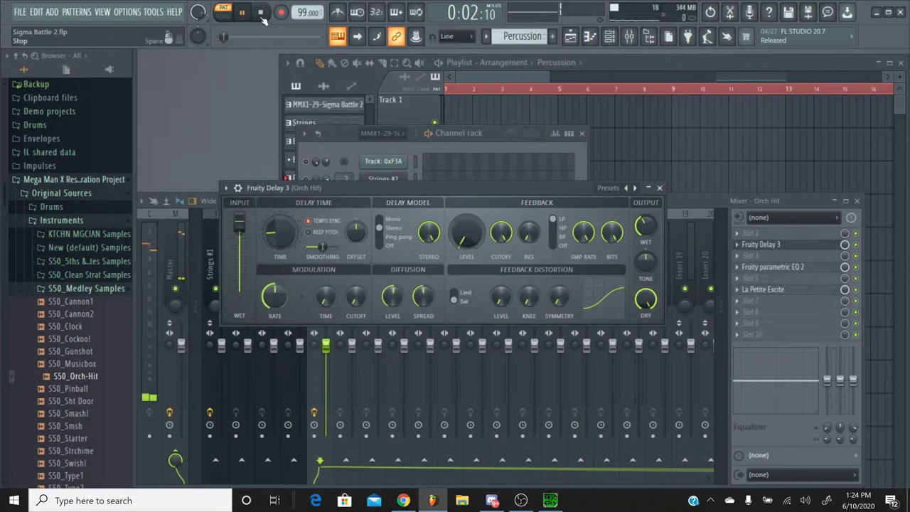
{"action": "key", "text": "space"}
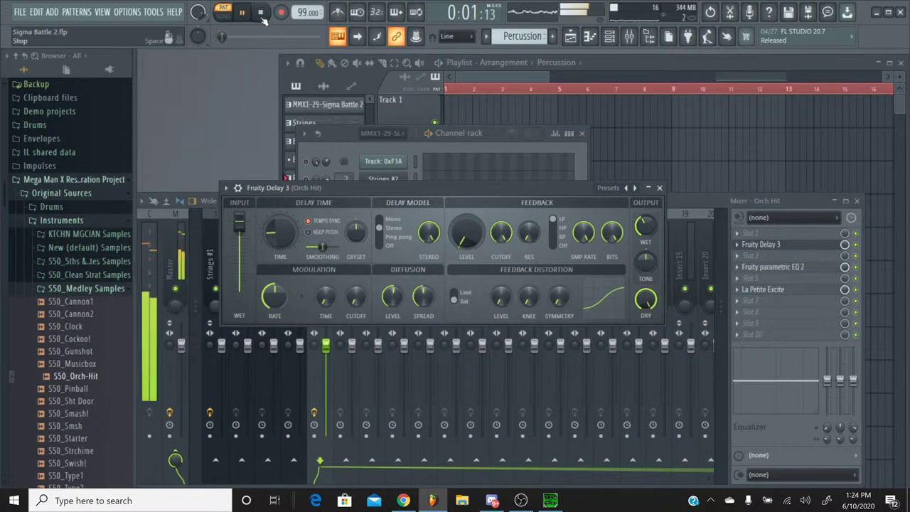
{"action": "left_click", "coordinate": [261, 15]}
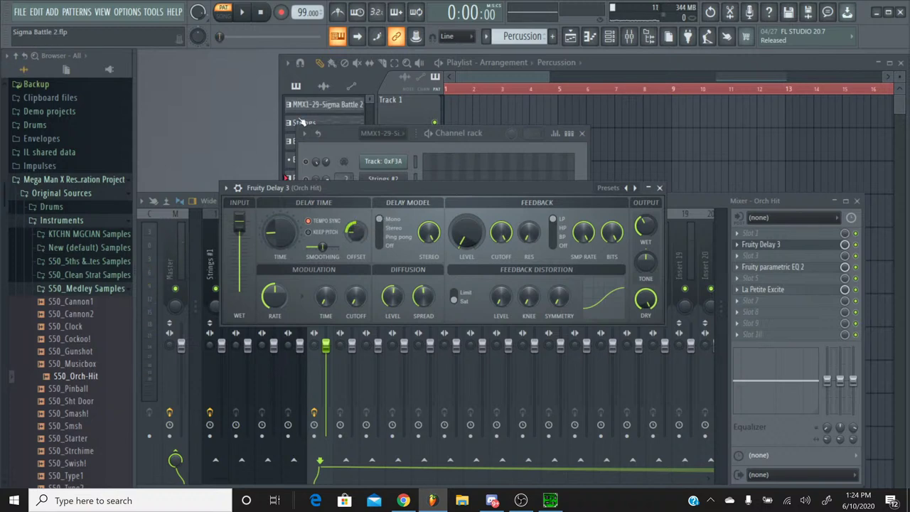
Step: Audition the Orch Hit delay in the Mono model with a lowered offset, and return to Stereo with the offset reset
{"action": "left_click", "coordinate": [242, 12]}
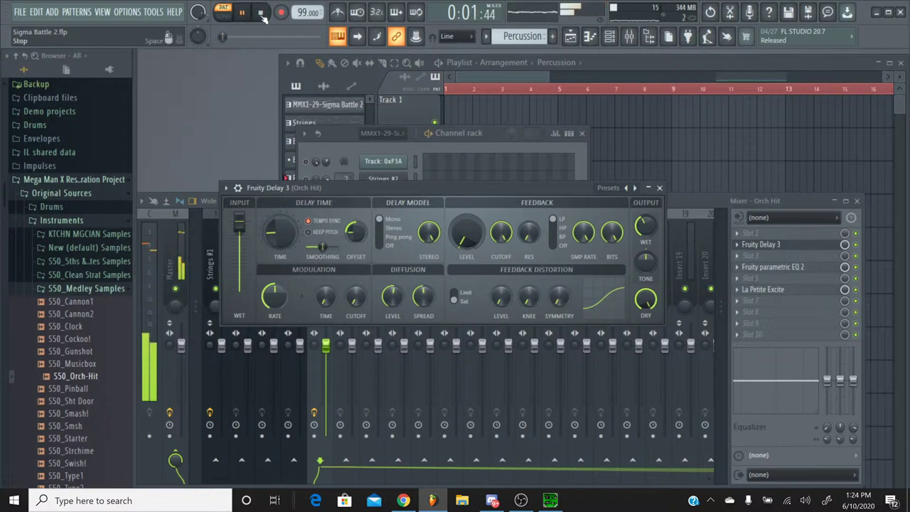
{"action": "left_click", "coordinate": [262, 13]}
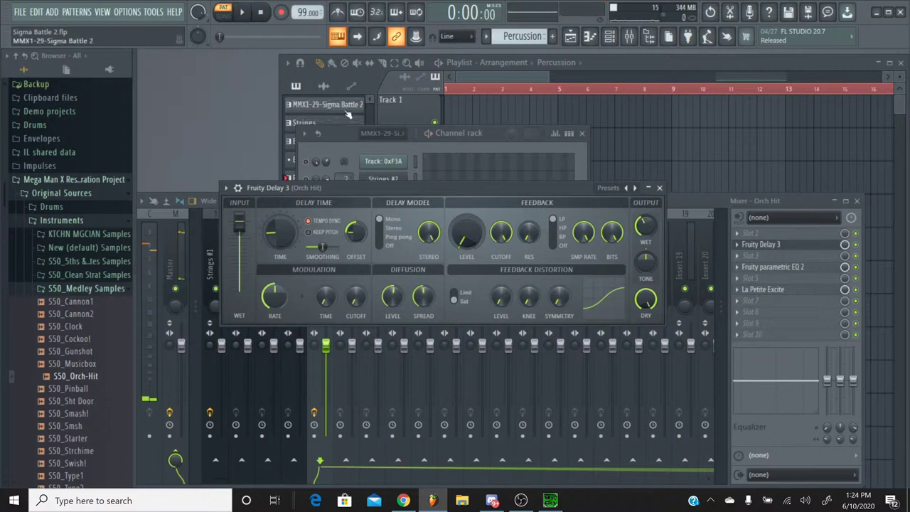
{"action": "right_click", "coordinate": [357, 241]}
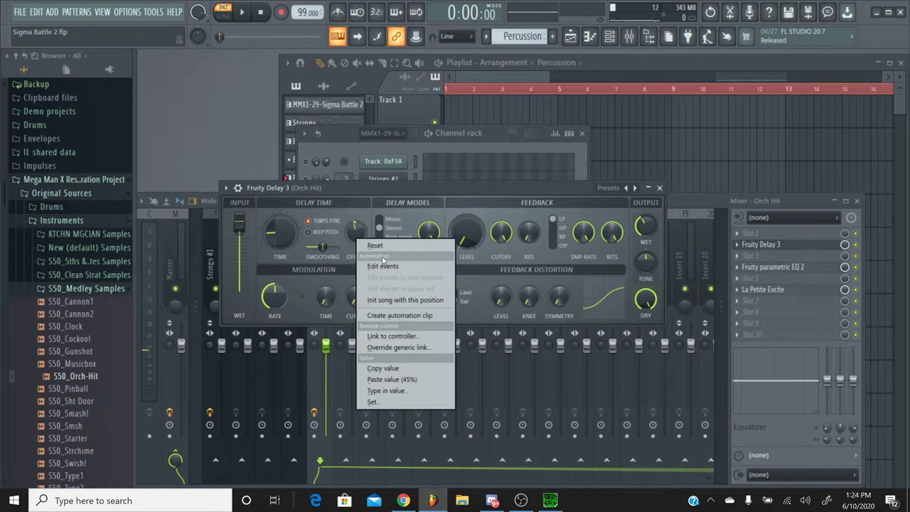
{"action": "key", "text": "Escape"}
{"action": "key", "text": "space"}
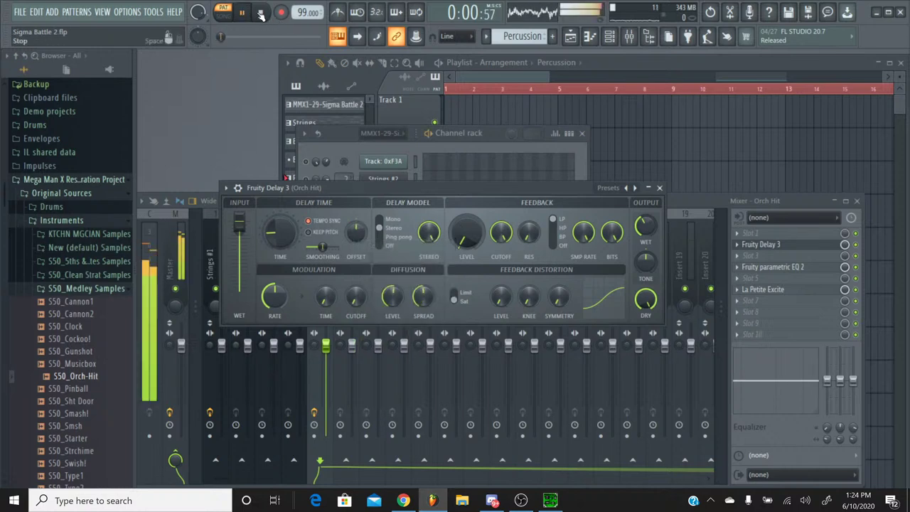
{"action": "left_click", "coordinate": [261, 13]}
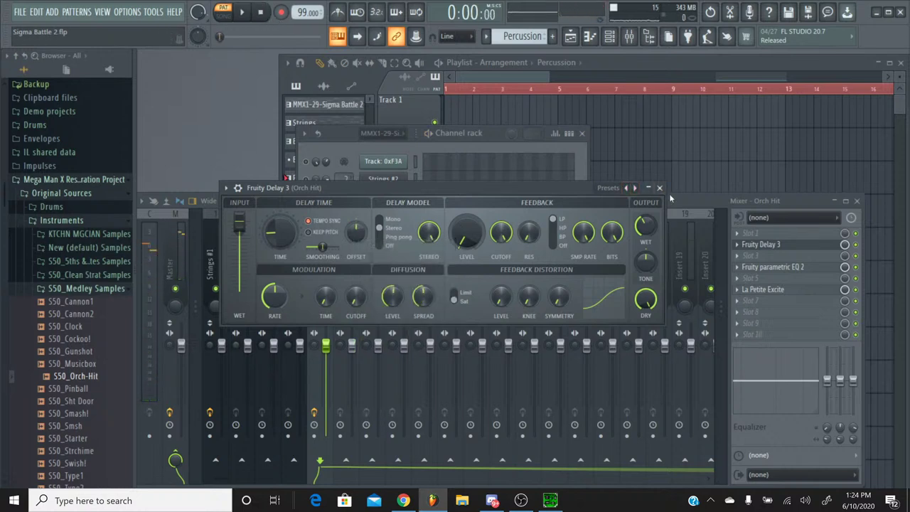
Step: Close the Orch Hit delay and check the live chat in YouTube Studio before returning to the project
{"action": "left_click", "coordinate": [660, 188]}
{"action": "left_click", "coordinate": [405, 502]}
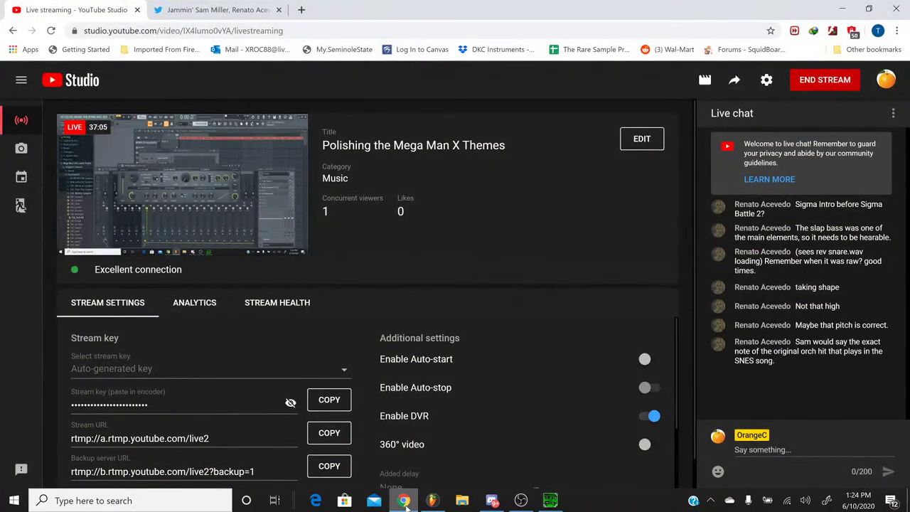
{"action": "left_click", "coordinate": [404, 501]}
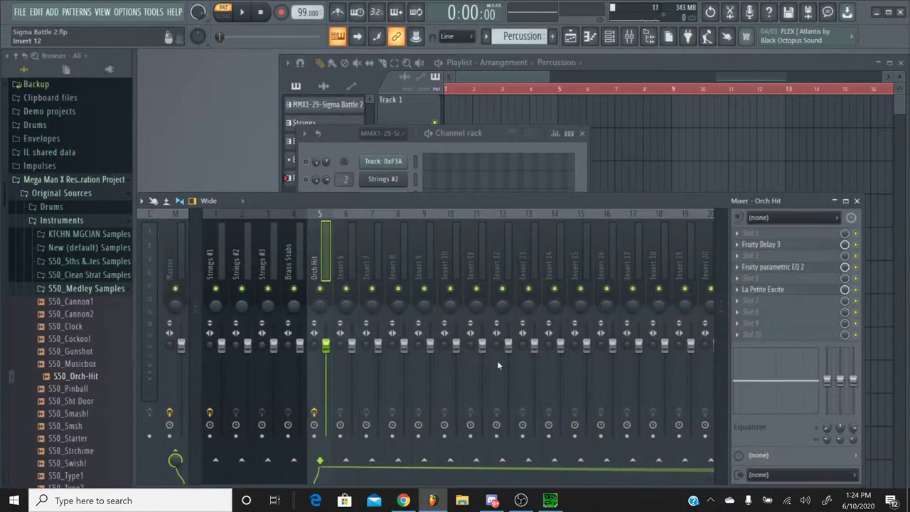
Step: Bring up the channel rack, replay the pattern's opening, and compare it with the original Sigma Battle 2 in SPCTool
{"action": "left_click", "coordinate": [334, 144]}
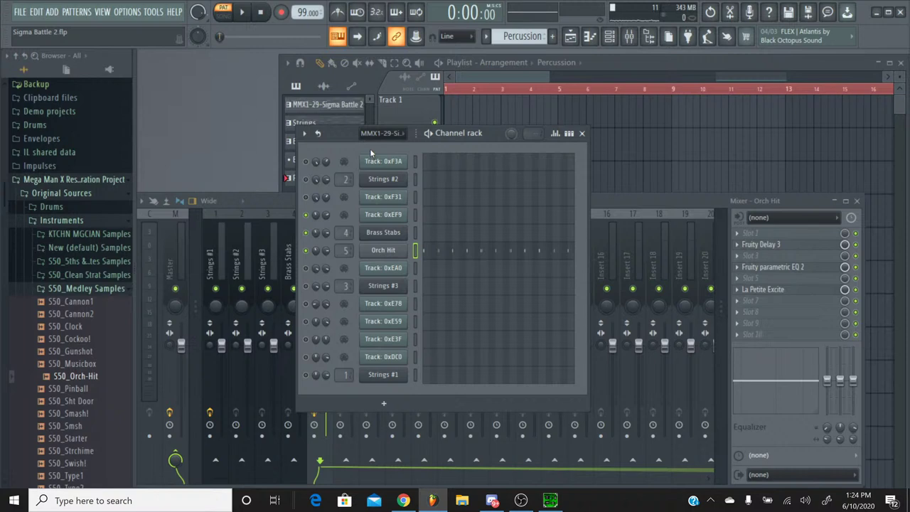
{"action": "key", "text": "space"}
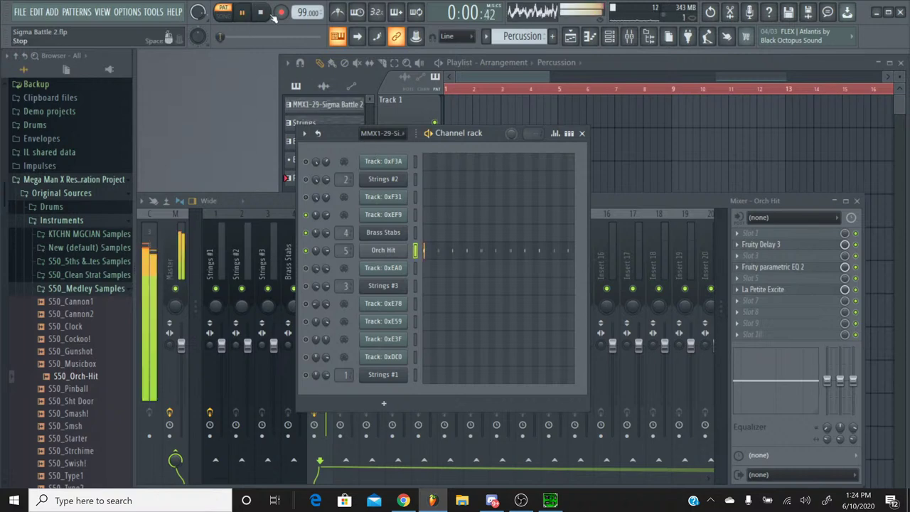
{"action": "left_click", "coordinate": [263, 13]}
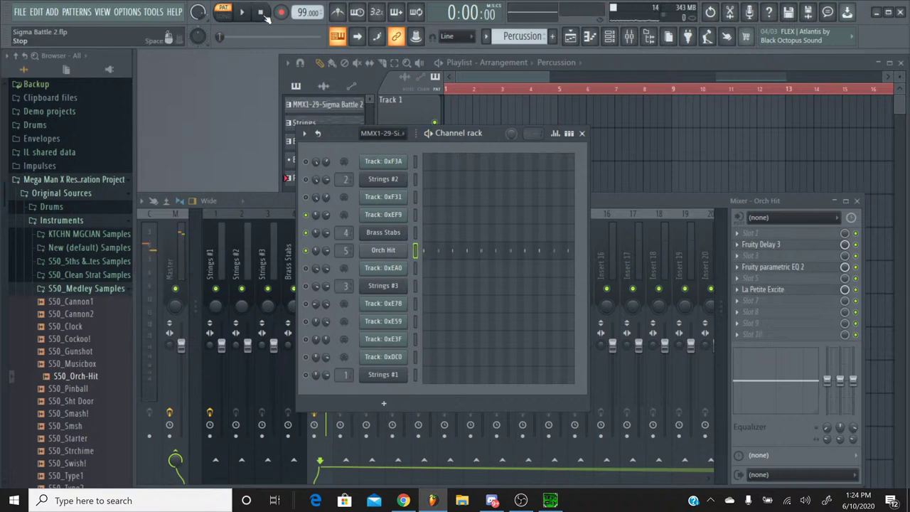
{"action": "left_click", "coordinate": [551, 499]}
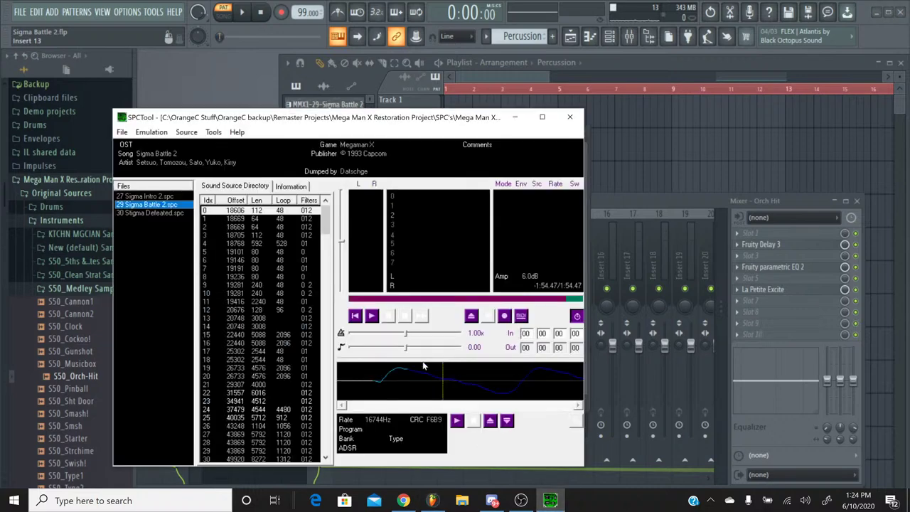
{"action": "left_click", "coordinate": [371, 317]}
{"action": "left_click", "coordinate": [405, 317]}
{"action": "left_click", "coordinate": [551, 499]}
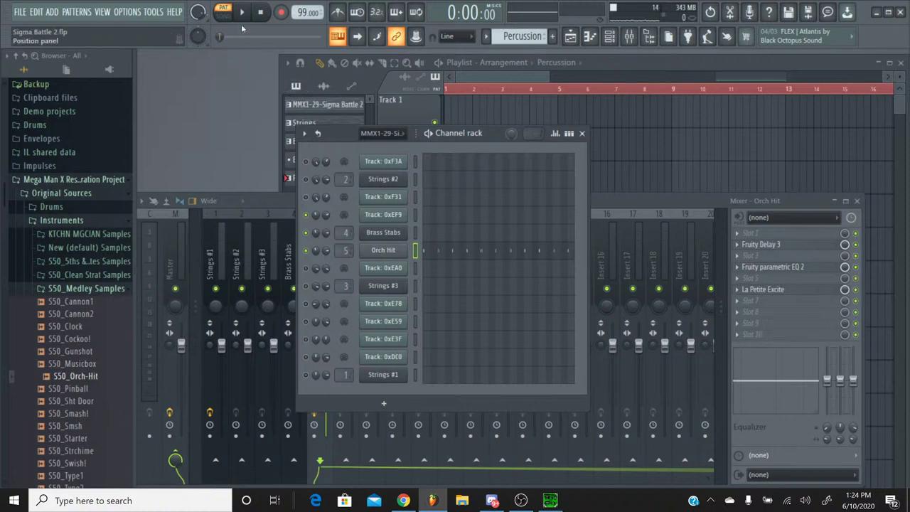
Step: Audition the Orch Hit notes a semitone higher at B4, and return them to A#4
{"action": "left_click", "coordinate": [243, 13]}
{"action": "left_click", "coordinate": [260, 12]}
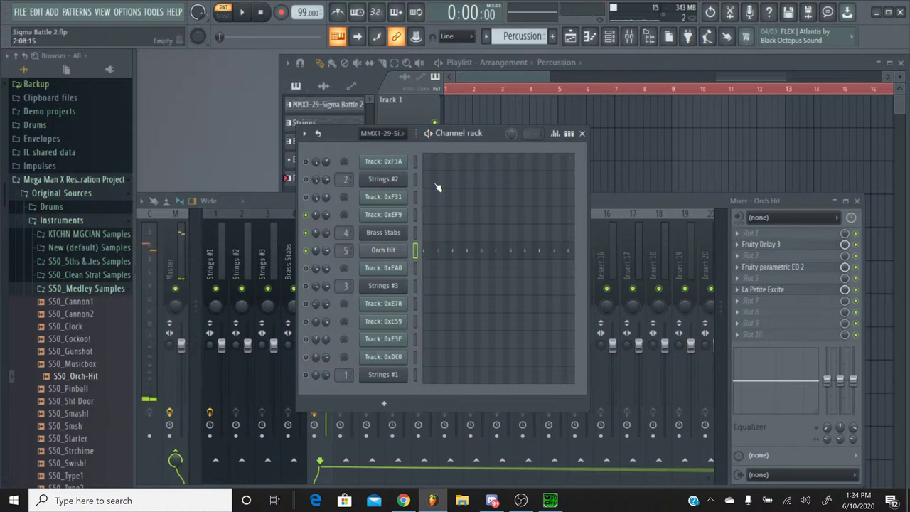
{"action": "left_click", "coordinate": [445, 253]}
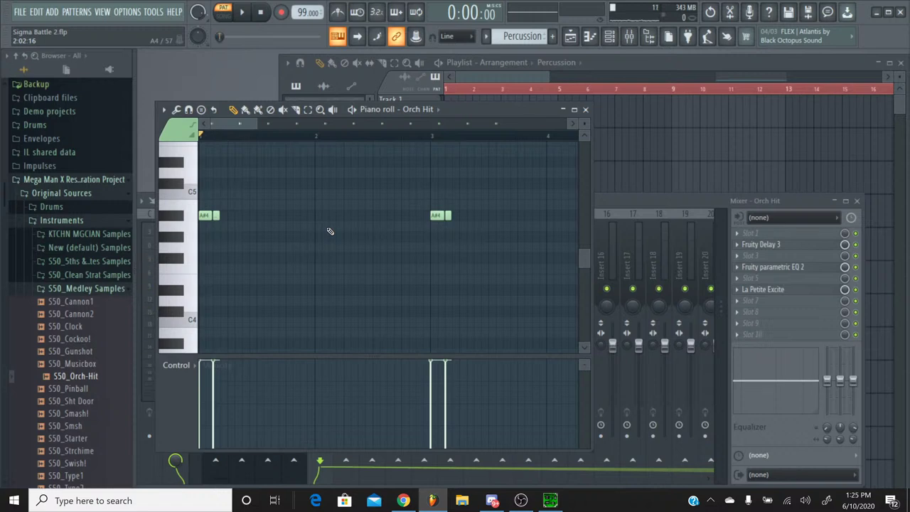
{"action": "key", "text": "ctrl+a"}
{"action": "key", "text": "ctrl+Up"}
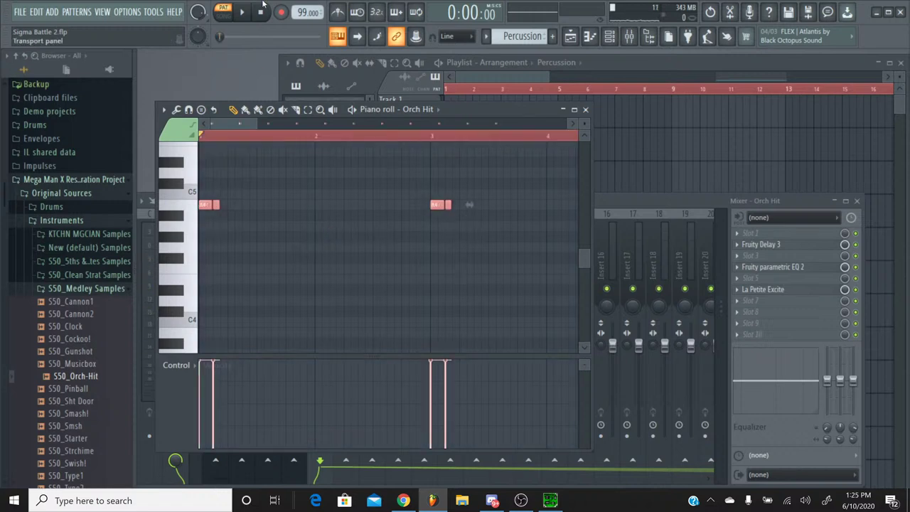
{"action": "left_click", "coordinate": [242, 13]}
{"action": "left_click", "coordinate": [261, 14]}
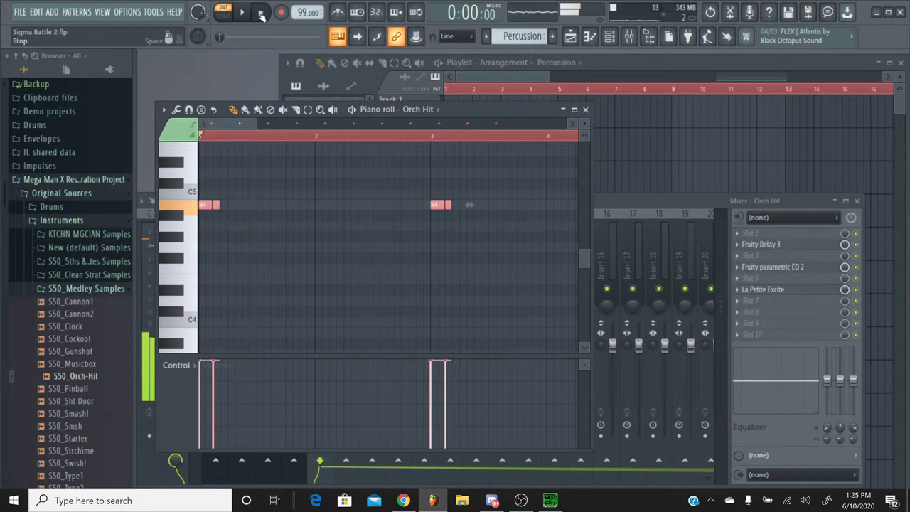
{"action": "key", "text": "ctrl+Down"}
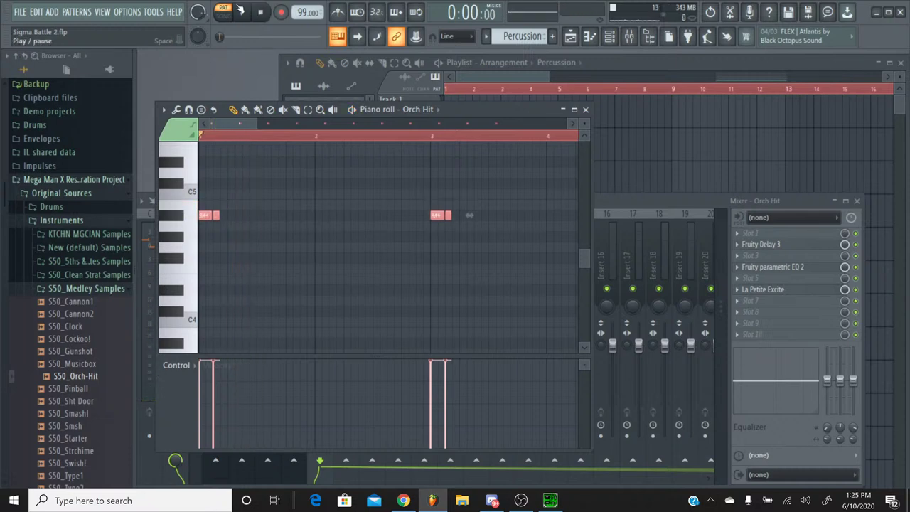
{"action": "left_click", "coordinate": [244, 14]}
{"action": "left_click", "coordinate": [261, 13]}
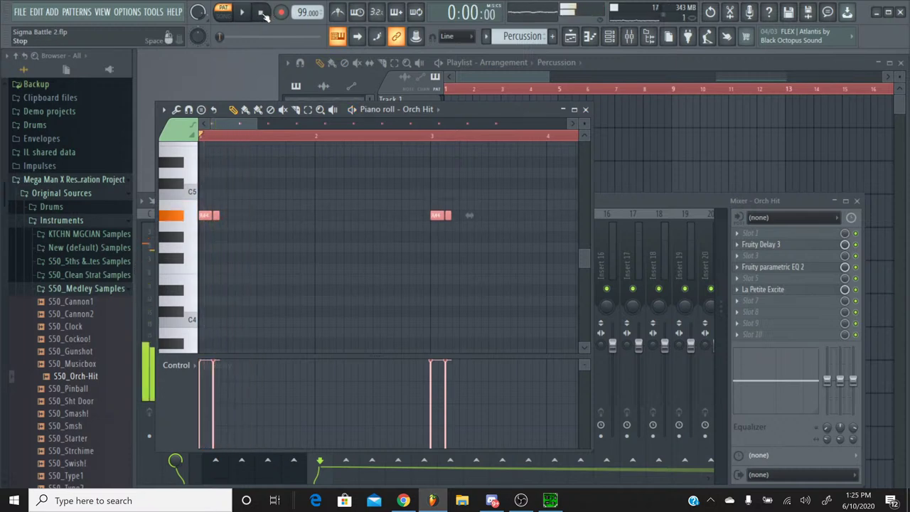
{"action": "left_click", "coordinate": [585, 110]}
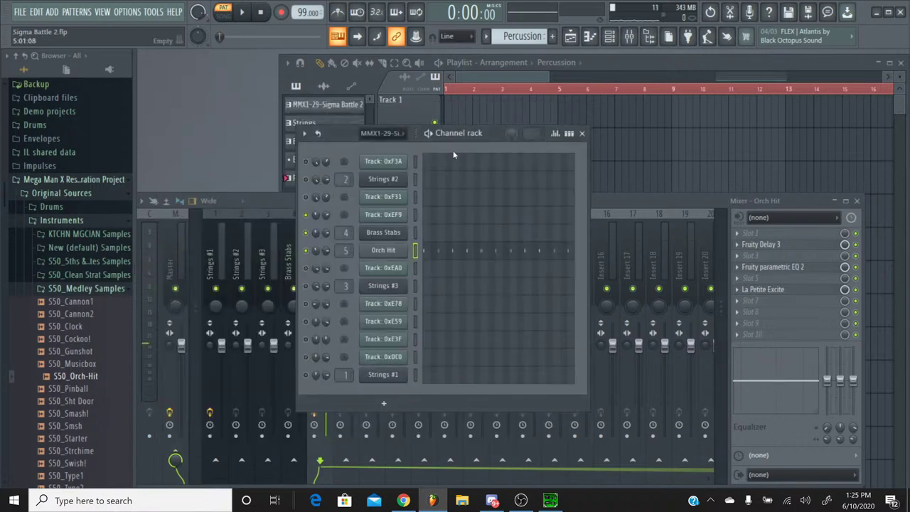
Step: Replay the Percussion pattern's opening with the channel rack and save the project
{"action": "left_click", "coordinate": [242, 13]}
{"action": "left_click", "coordinate": [261, 14]}
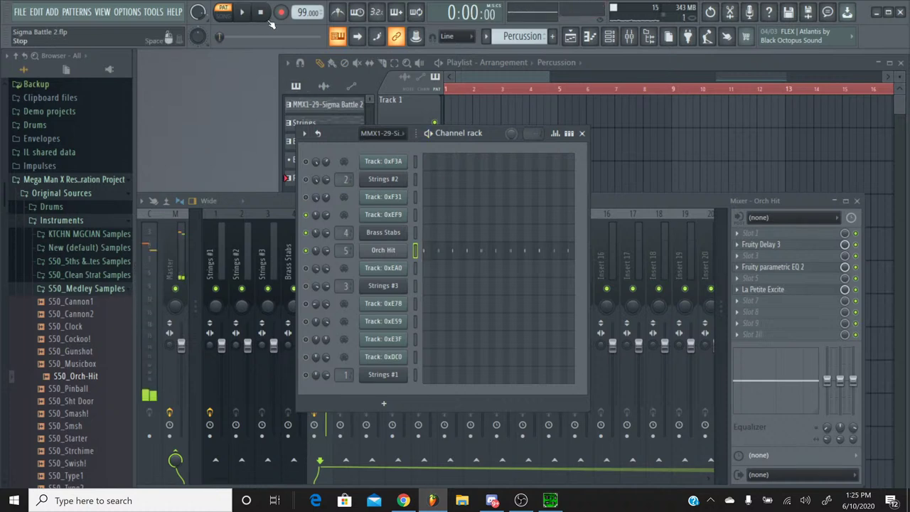
{"action": "left_click", "coordinate": [581, 134]}
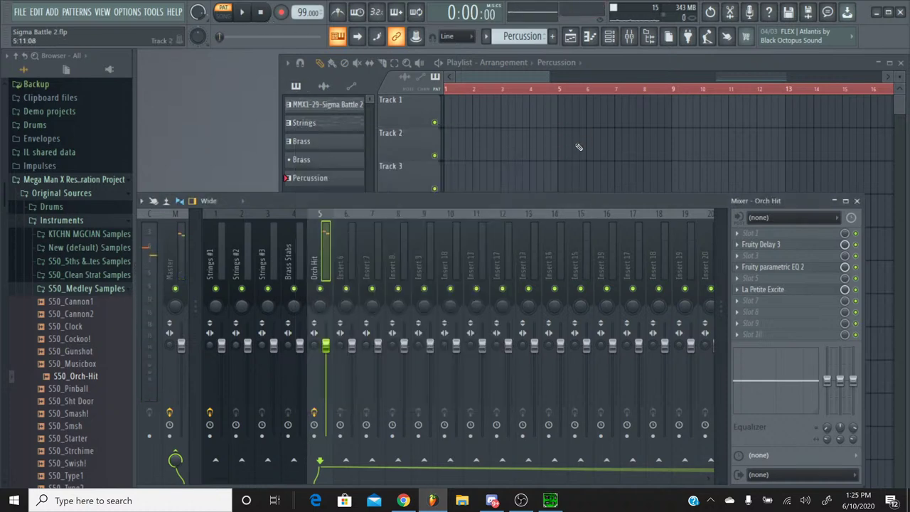
{"action": "left_click", "coordinate": [606, 39]}
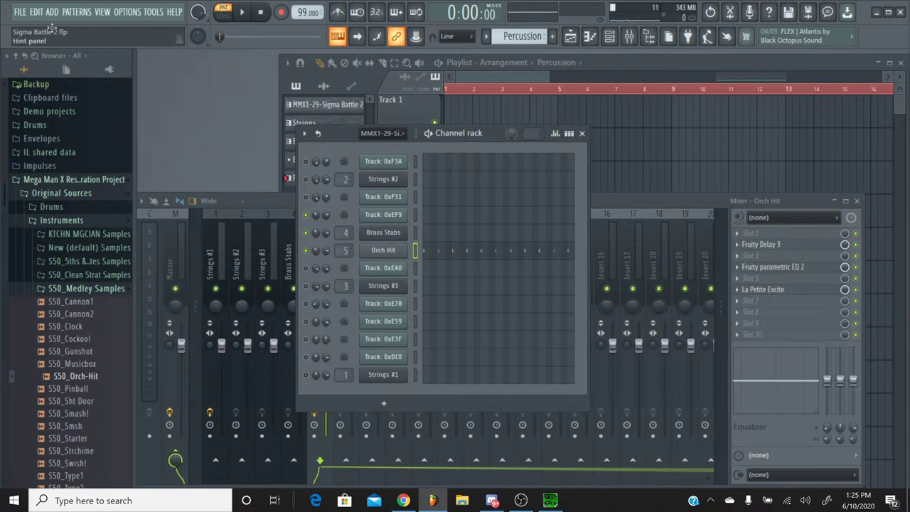
{"action": "left_click", "coordinate": [19, 12]}
{"action": "left_click", "coordinate": [43, 66]}
Step: Switch to the MMX1-29-Sigma Battle 2 pattern and play the opening of Track: 0xEA0 on its own
{"action": "left_click", "coordinate": [485, 36]}
{"action": "left_click", "coordinate": [491, 53]}
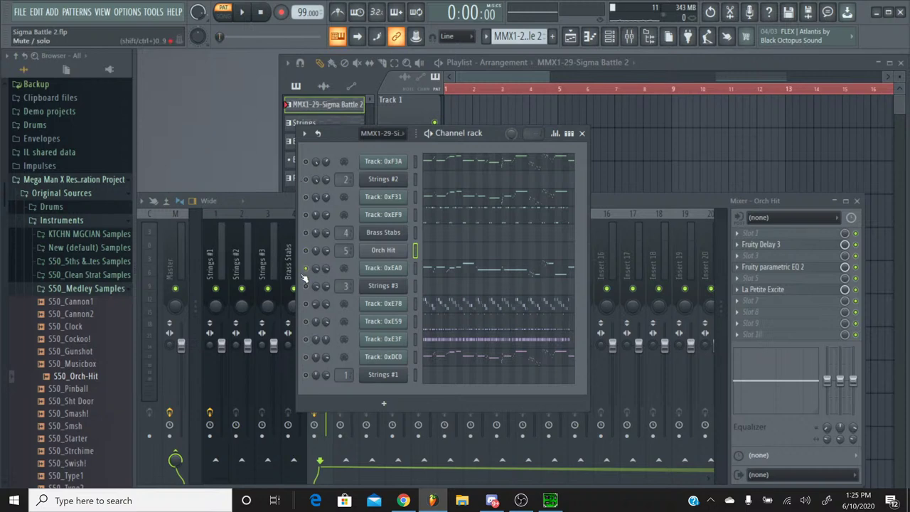
{"action": "left_click", "coordinate": [242, 12]}
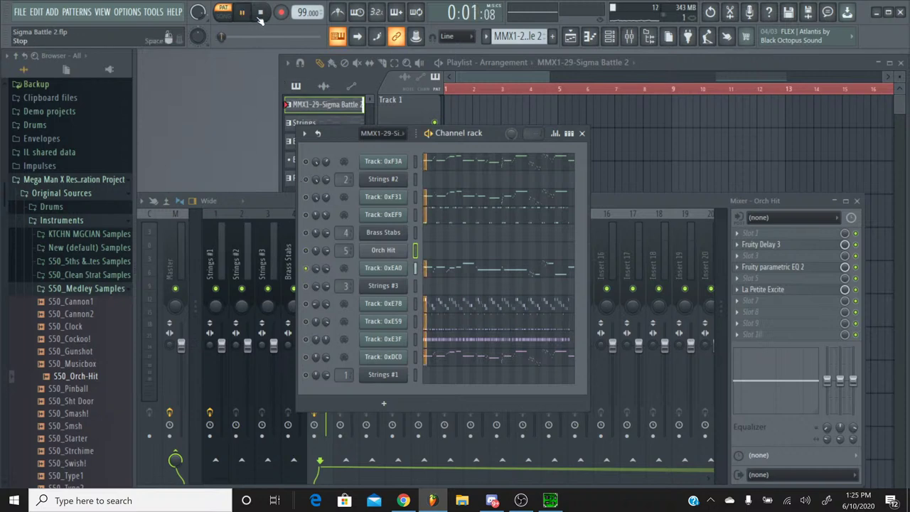
{"action": "left_click", "coordinate": [260, 13]}
Step: Listen to the original Sigma Battle 2 in SPCTool for comparison and return to the FL Studio project
{"action": "left_click", "coordinate": [549, 500]}
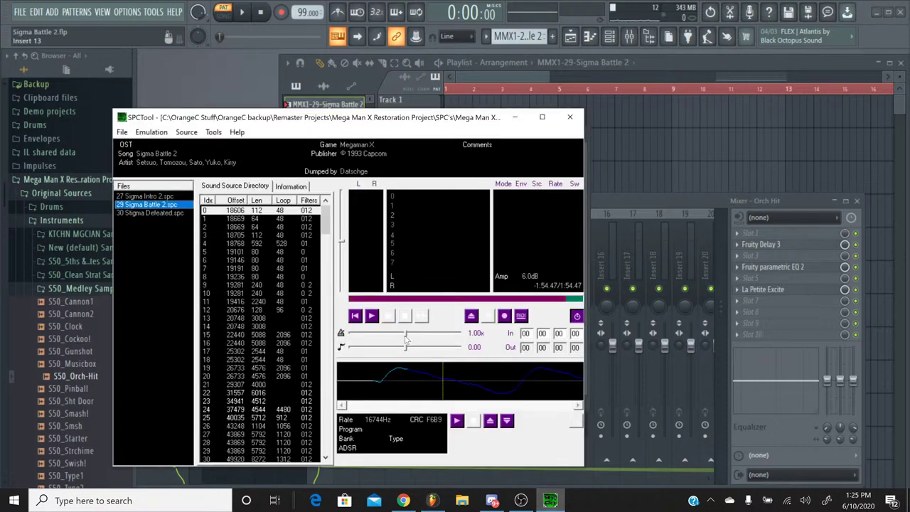
{"action": "left_click", "coordinate": [371, 315]}
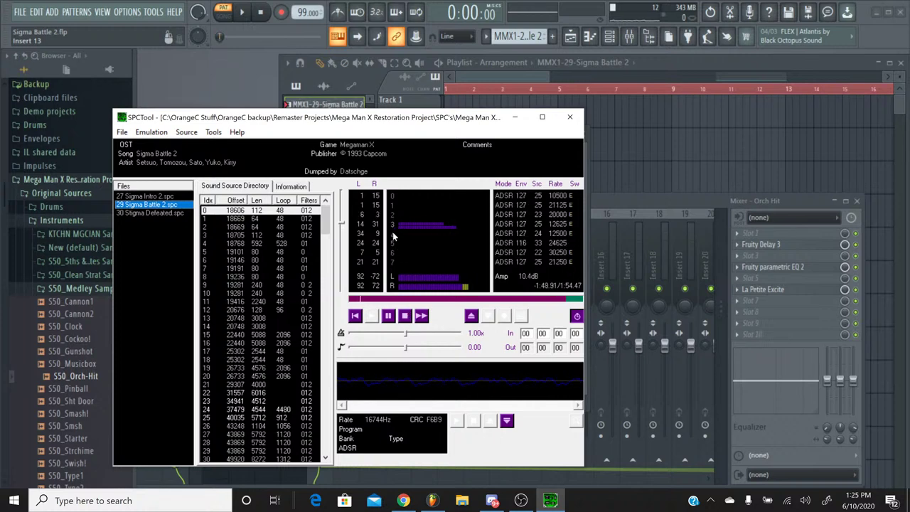
{"action": "left_click", "coordinate": [404, 317]}
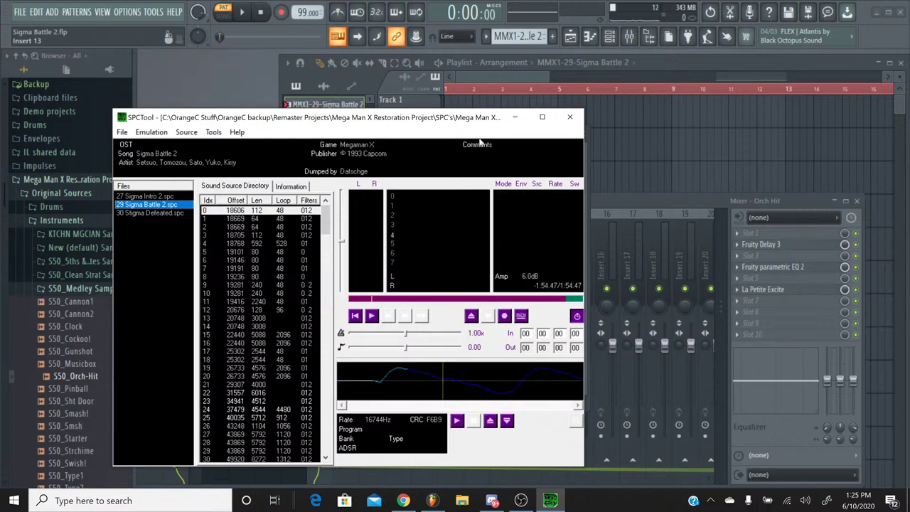
{"action": "left_click", "coordinate": [515, 118]}
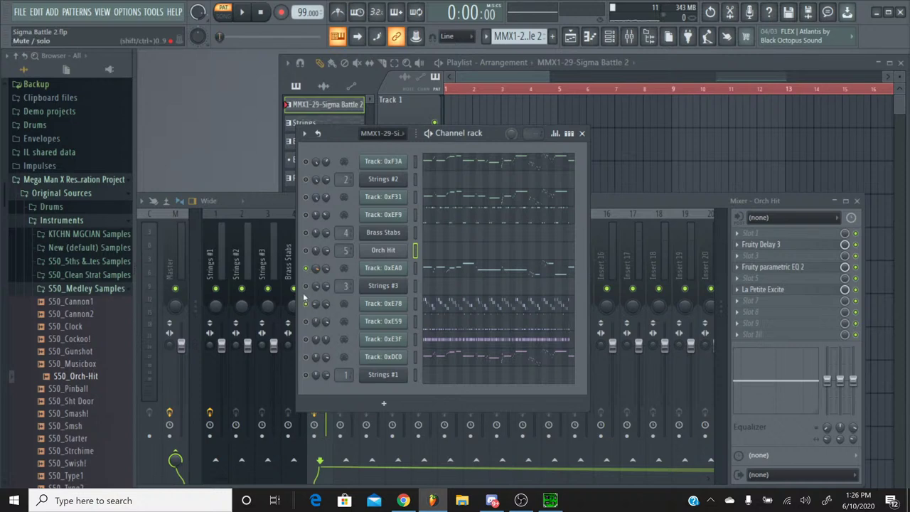
Step: Select all notes of Track: 0xE78 in the piano roll and close it
{"action": "left_click", "coordinate": [437, 304]}
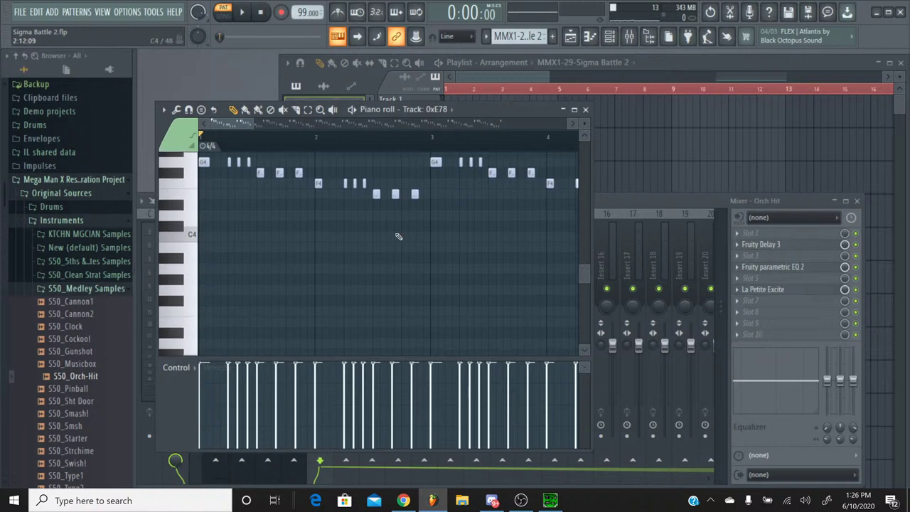
{"action": "scroll", "coordinate": [382, 226], "scroll_direction": "up", "scroll_amount": 3}
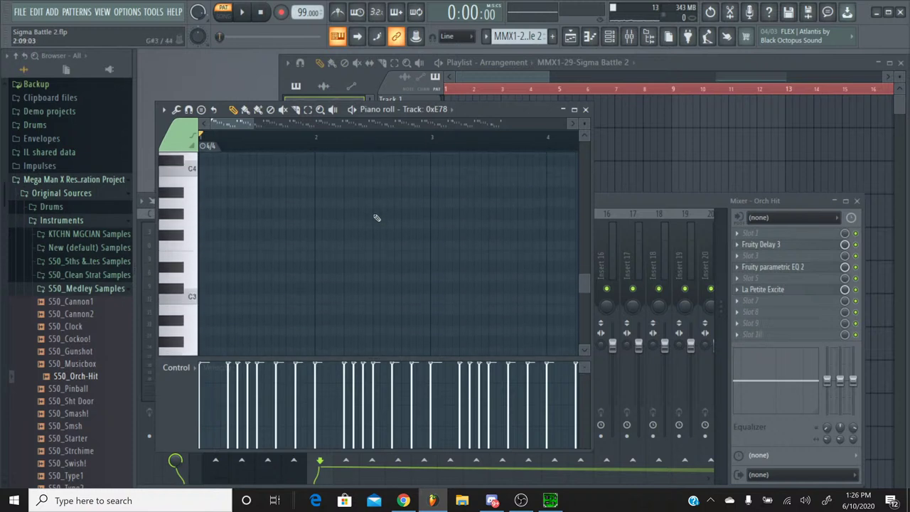
{"action": "scroll", "coordinate": [370, 219], "scroll_direction": "down", "scroll_amount": 6}
{"action": "key", "text": "ctrl+a"}
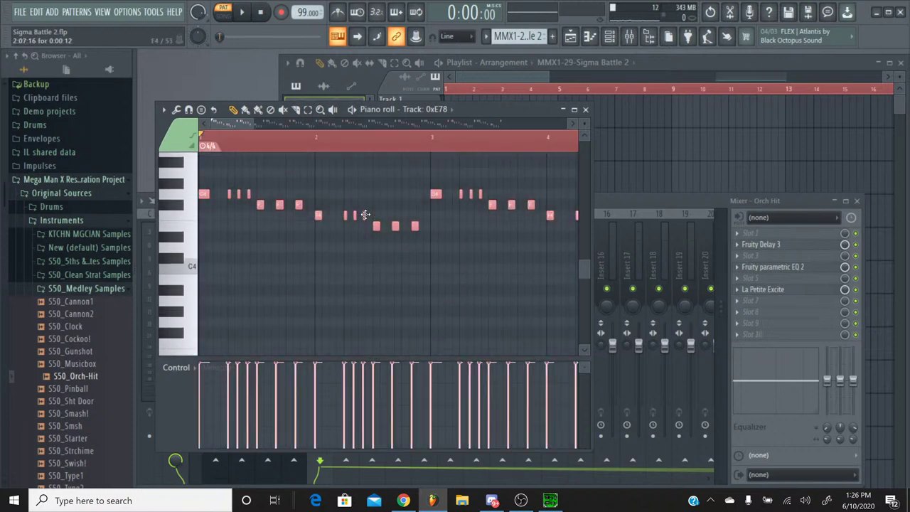
{"action": "left_click", "coordinate": [585, 110]}
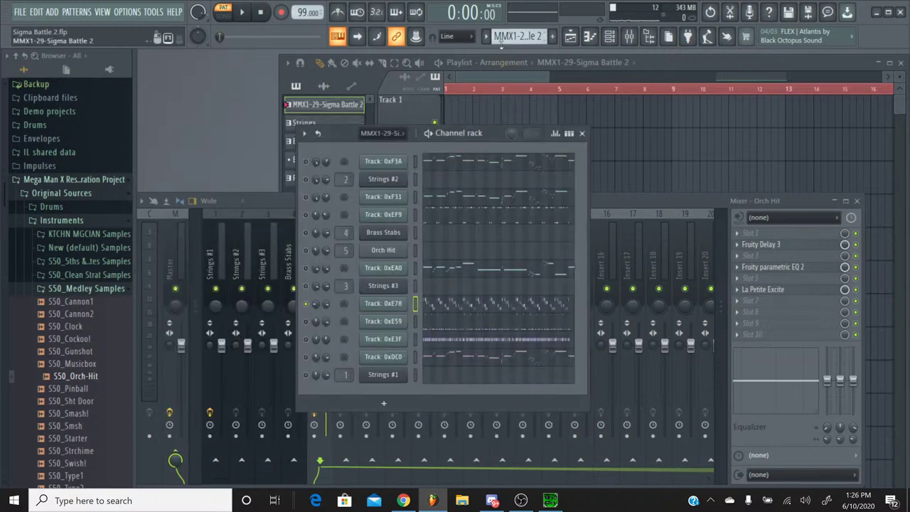
Step: Switch to the Brass pattern and add an M1 VST instrument channel directly below Track: 0xE78
{"action": "left_click", "coordinate": [498, 37]}
{"action": "left_click", "coordinate": [507, 81]}
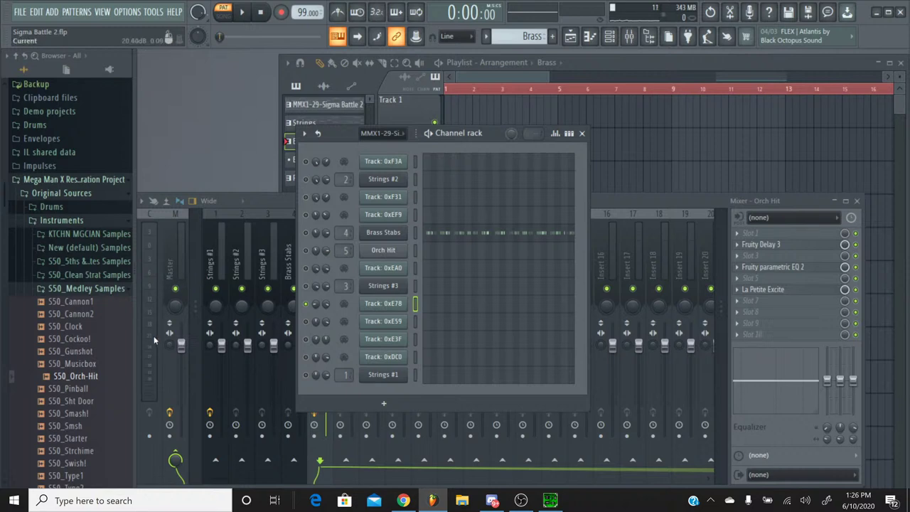
{"action": "scroll", "coordinate": [87, 166], "scroll_direction": "up", "scroll_amount": 3}
{"action": "scroll", "coordinate": [87, 166], "scroll_direction": "up", "scroll_amount": 4}
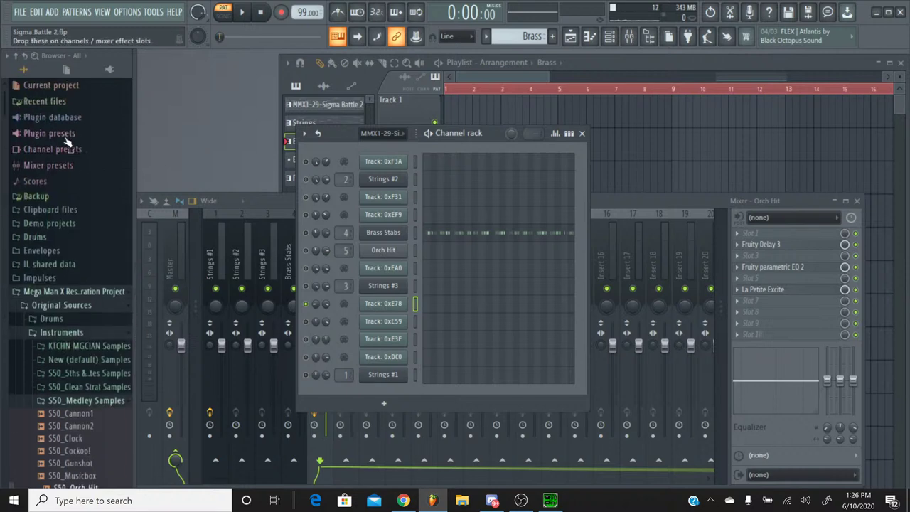
{"action": "left_click", "coordinate": [57, 117]}
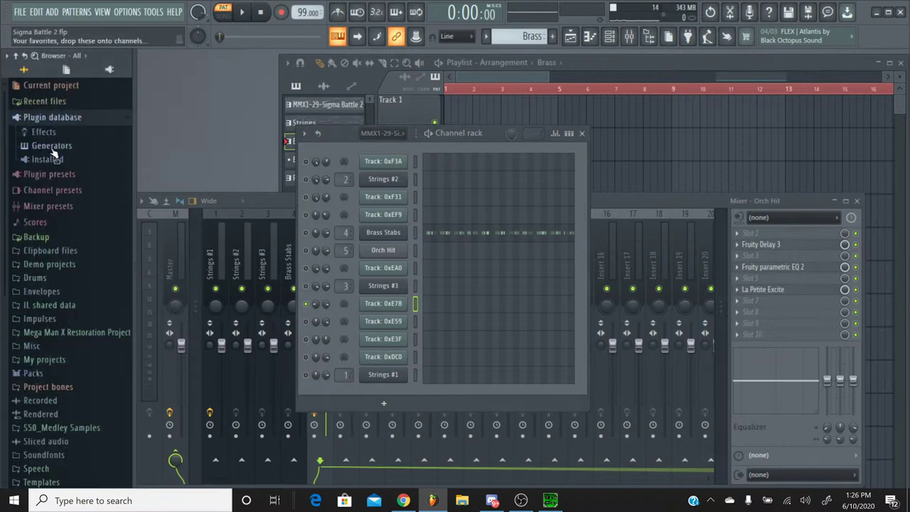
{"action": "left_click", "coordinate": [54, 146]}
{"action": "left_click", "coordinate": [53, 145]}
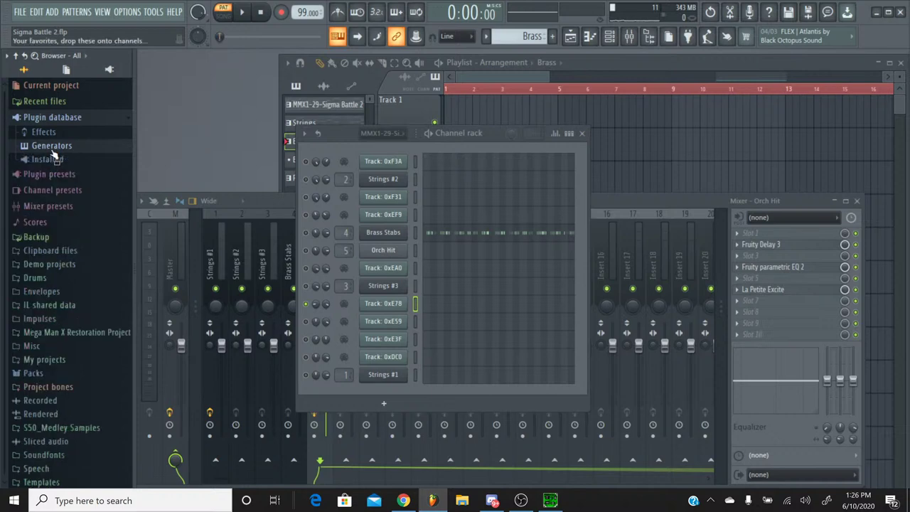
{"action": "left_click", "coordinate": [55, 159]}
{"action": "left_click", "coordinate": [57, 186]}
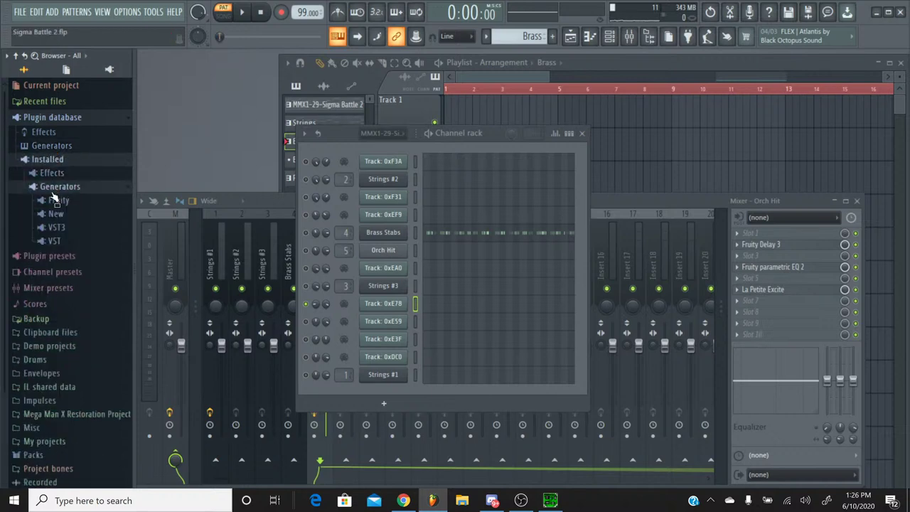
{"action": "left_click", "coordinate": [53, 242]}
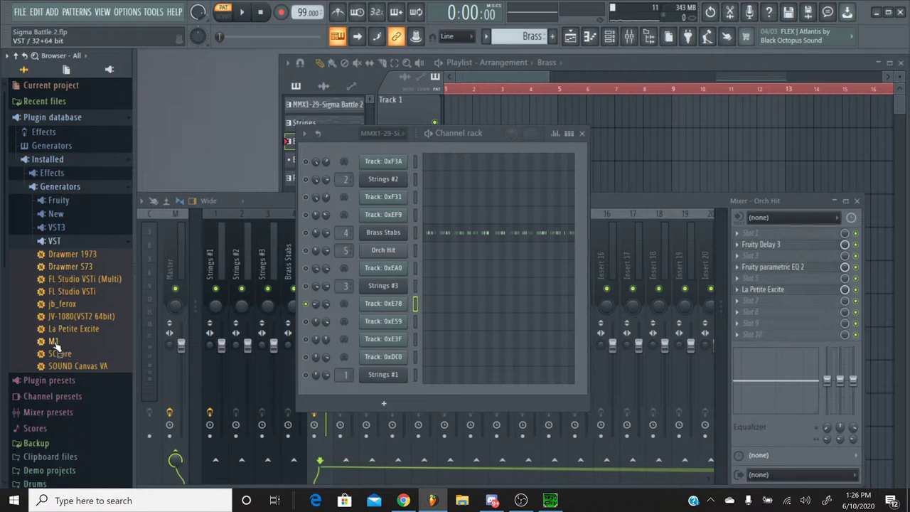
{"action": "left_click_drag", "start_coordinate": [54, 341], "coordinate": [375, 316]}
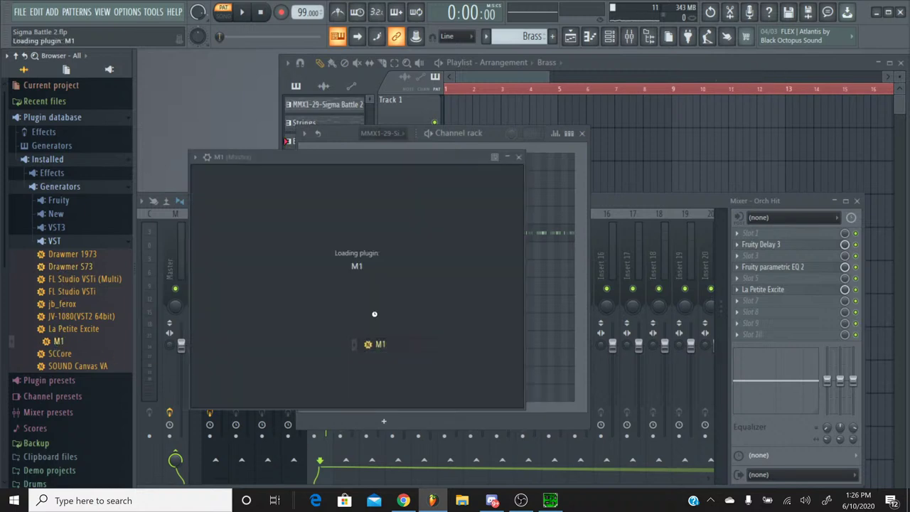
Step: Filter the M1 programs to brass instruments and load the Syn Brass program
{"action": "left_click", "coordinate": [532, 190]}
{"action": "left_click", "coordinate": [424, 190]}
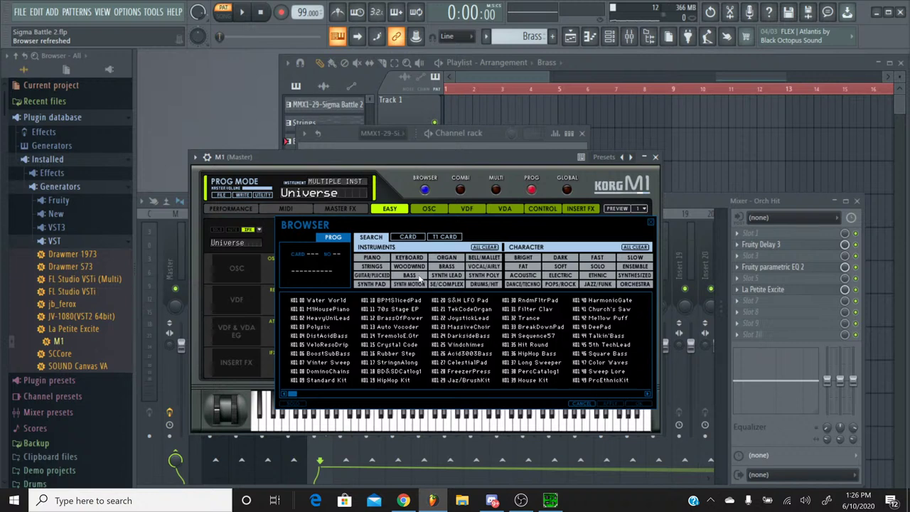
{"action": "left_click", "coordinate": [445, 267]}
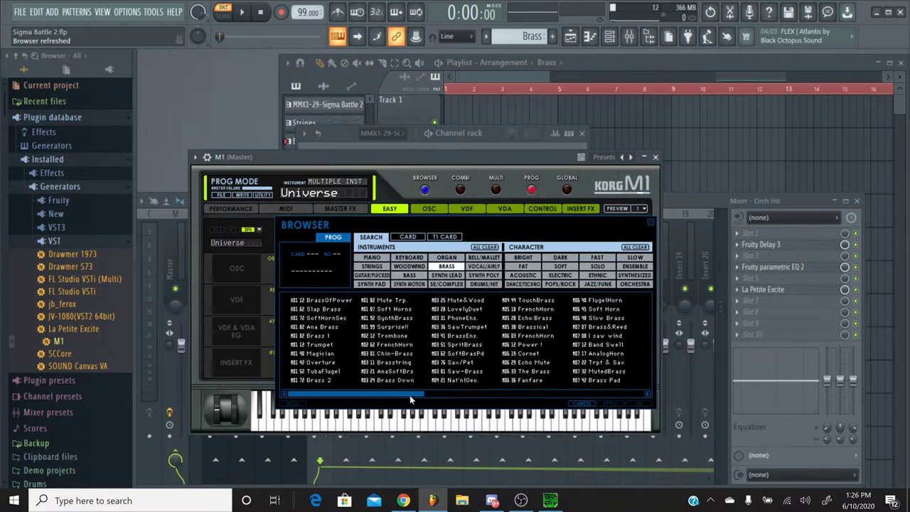
{"action": "left_click_drag", "start_coordinate": [410, 395], "coordinate": [662, 392]}
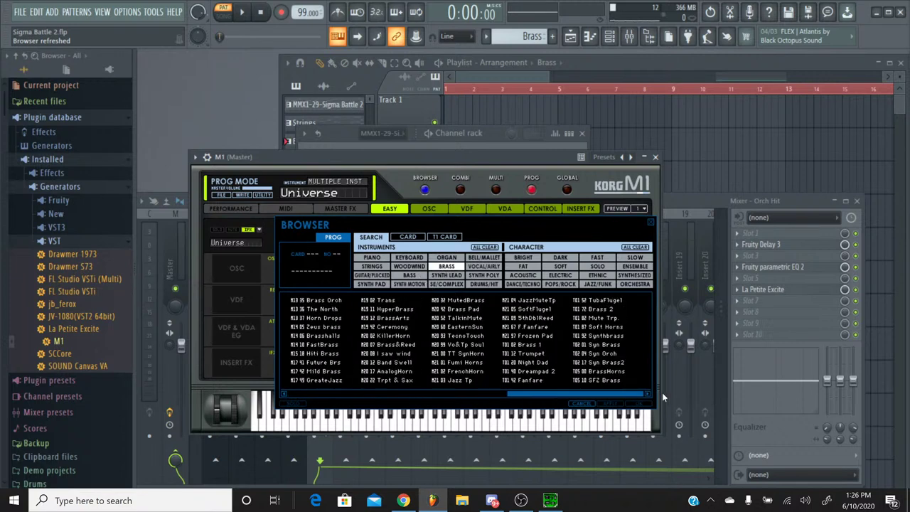
{"action": "double_click", "coordinate": [601, 345]}
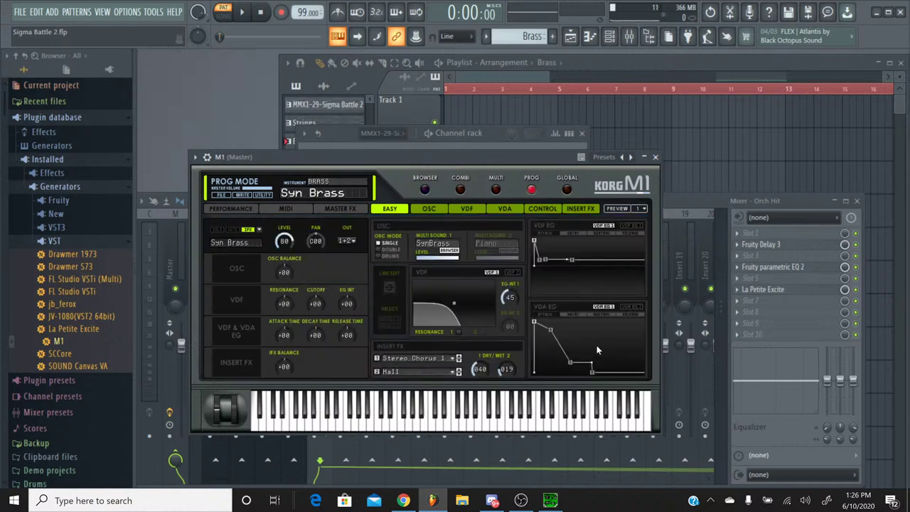
Step: Set both M1 insert effects to No Effect and close the instrument
{"action": "left_click", "coordinate": [453, 359]}
{"action": "left_click", "coordinate": [406, 71]}
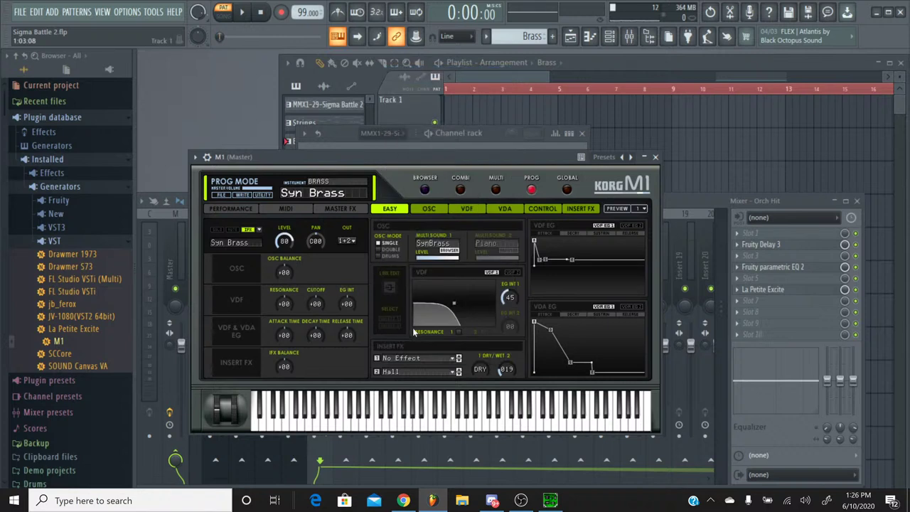
{"action": "left_click", "coordinate": [416, 371]}
{"action": "left_click", "coordinate": [412, 86]}
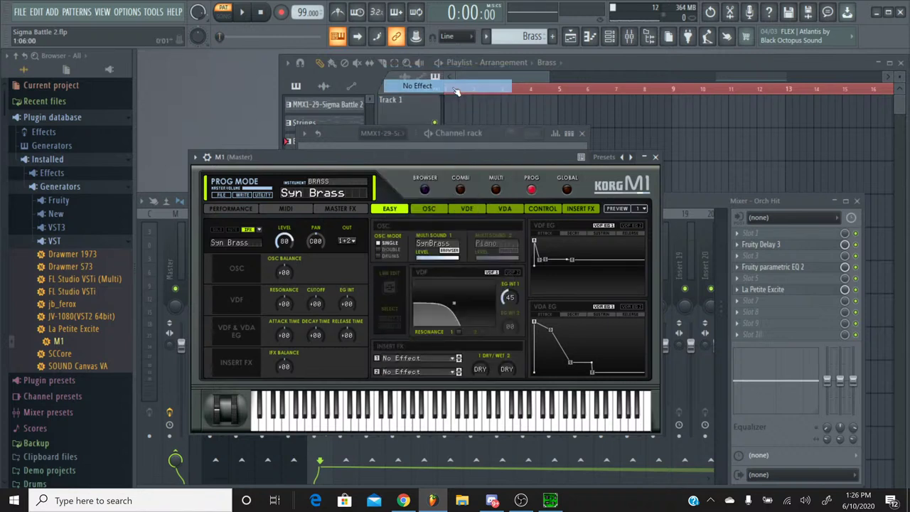
{"action": "left_click", "coordinate": [655, 157]}
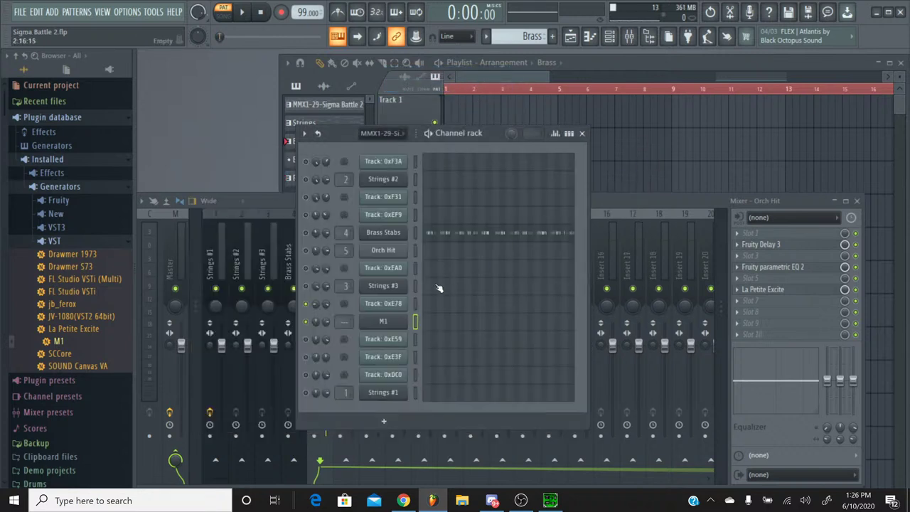
Step: Rename the new M1 channel to Brass Stabs 2
{"action": "right_click", "coordinate": [391, 324]}
{"action": "left_click", "coordinate": [417, 344]}
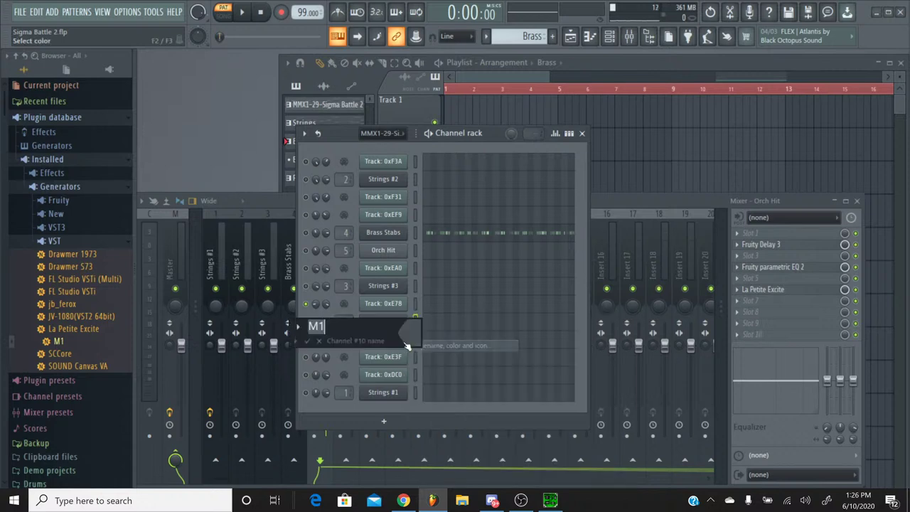
{"action": "type", "text": "Brass Stabs"}
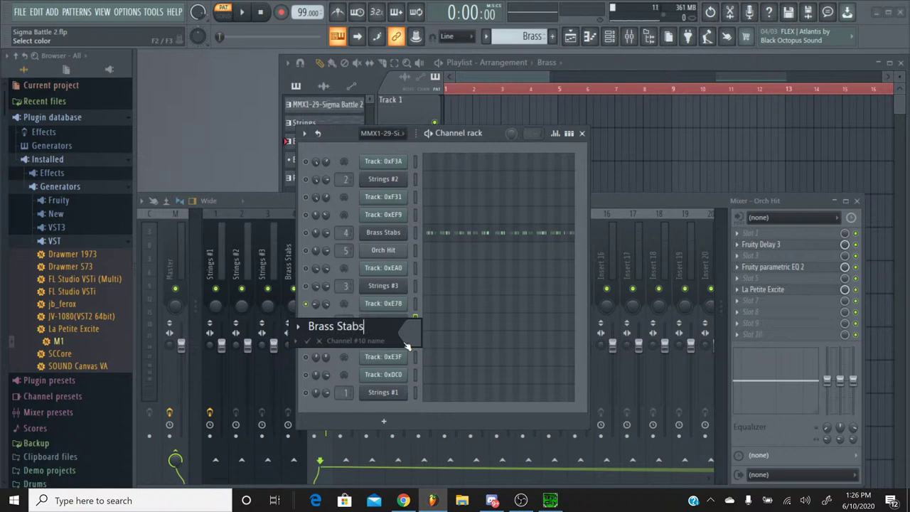
{"action": "type", "text": "2"}
{"action": "key", "text": "Return"}
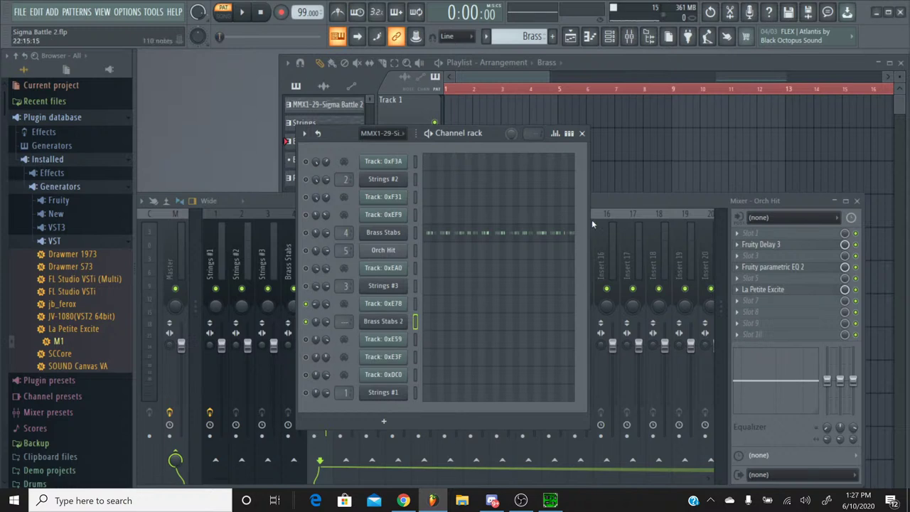
Step: Route the Brass Stabs 2 channel to mixer insert 6
{"action": "left_click", "coordinate": [607, 204]}
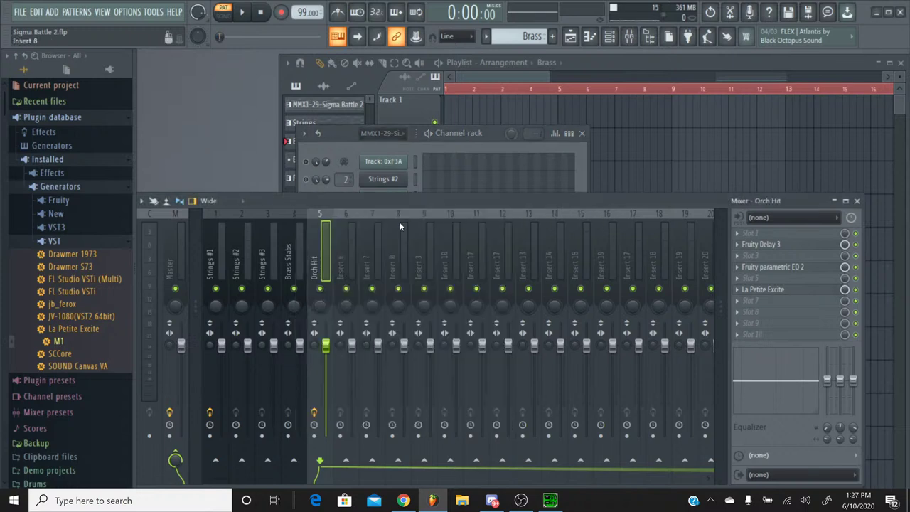
{"action": "left_click", "coordinate": [347, 214]}
{"action": "key", "text": "ctrl+l"}
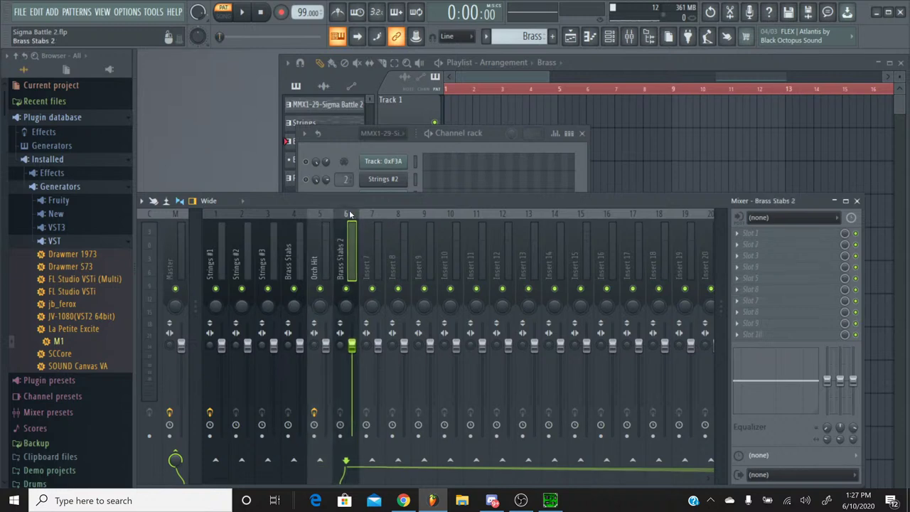
Step: Enable the Orch Hit volume envelope with delay, attack, hold and decay at minimum and sustain at maximum
{"action": "left_click", "coordinate": [346, 135]}
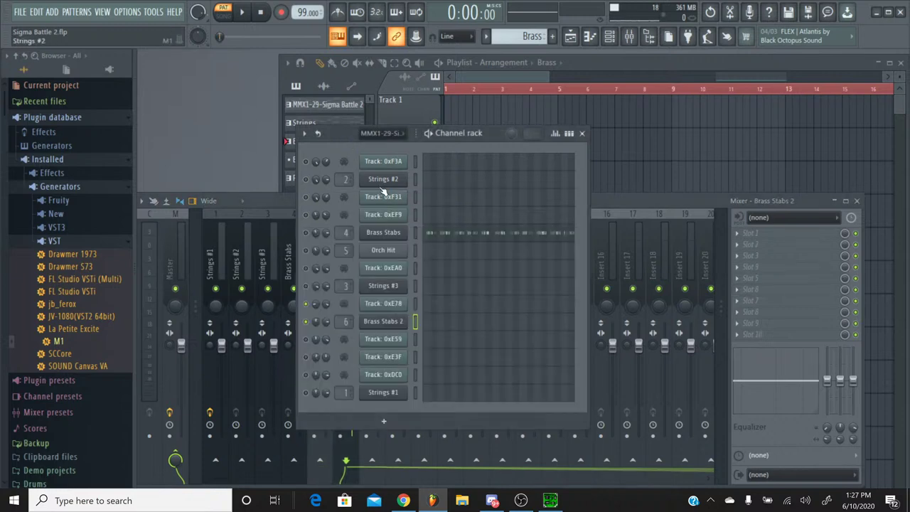
{"action": "left_click", "coordinate": [371, 247]}
{"action": "left_click", "coordinate": [214, 162]}
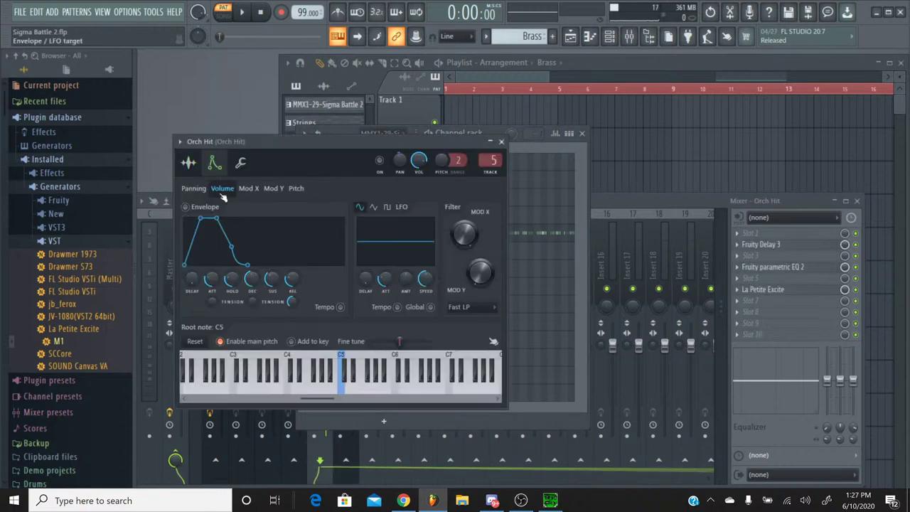
{"action": "left_click_drag", "start_coordinate": [212, 279], "coordinate": [271, 283]}
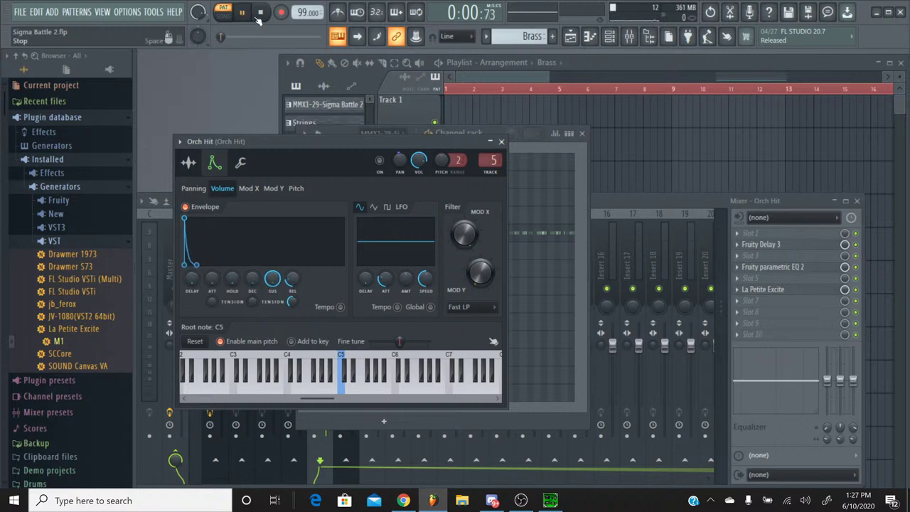
Step: Switch to the Percussion pattern, unmute the Orch Hit channel and audition it
{"action": "left_click", "coordinate": [487, 37]}
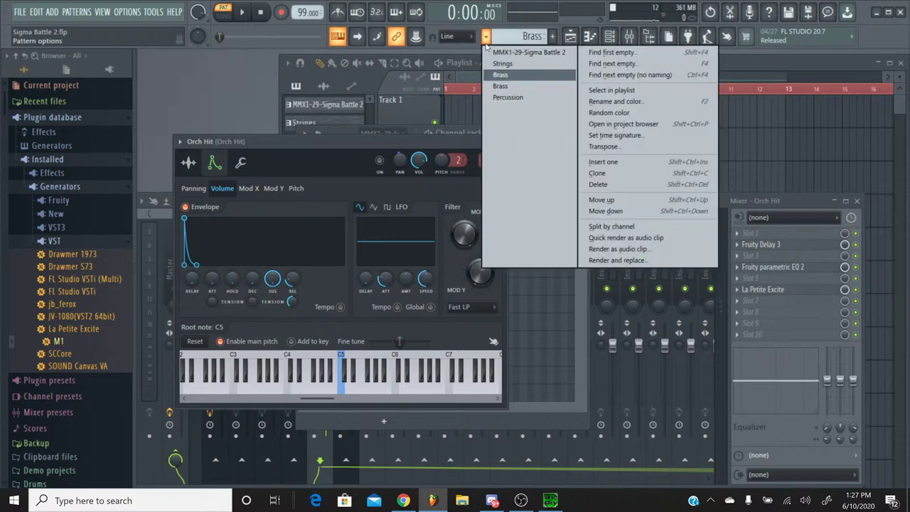
{"action": "left_click", "coordinate": [508, 98]}
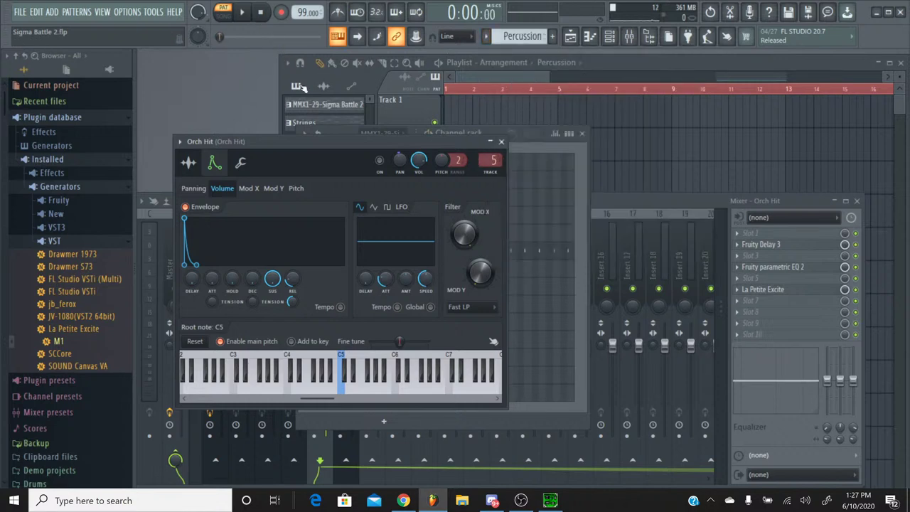
{"action": "left_click", "coordinate": [510, 145]}
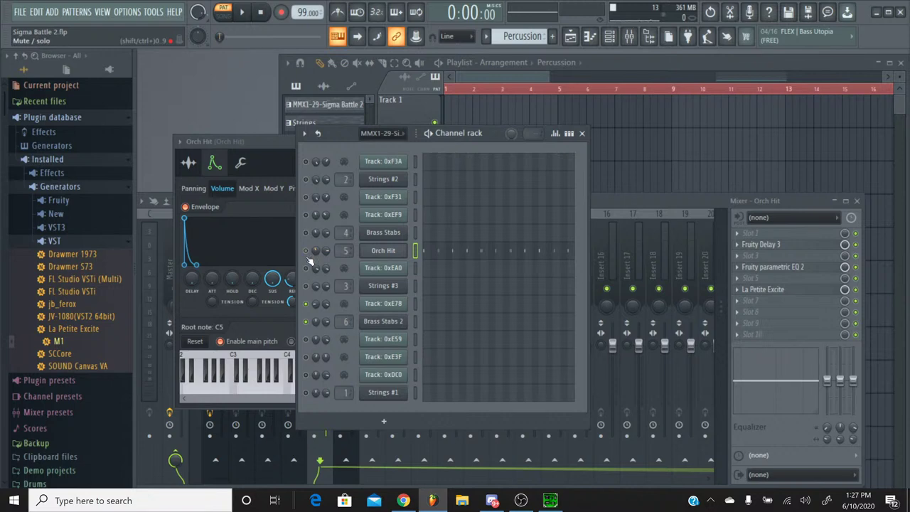
{"action": "left_click", "coordinate": [242, 12]}
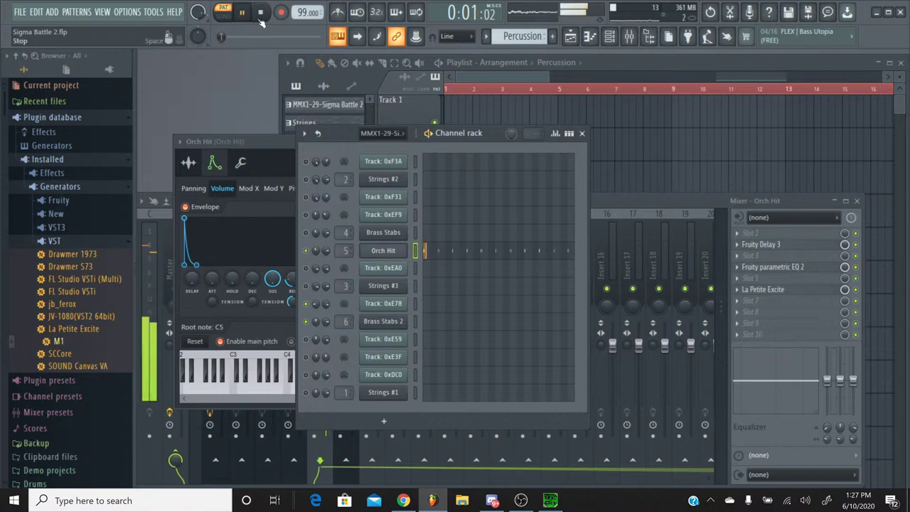
{"action": "left_click", "coordinate": [261, 19]}
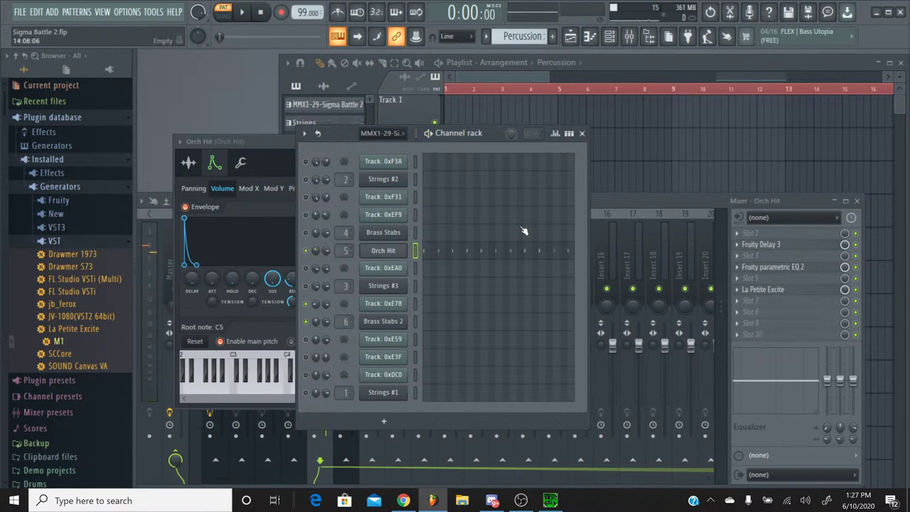
Step: Lower the feedback level of Fruity Delay 3 on the Orch Hit insert, auditioning the pattern before and after
{"action": "left_click", "coordinate": [764, 244]}
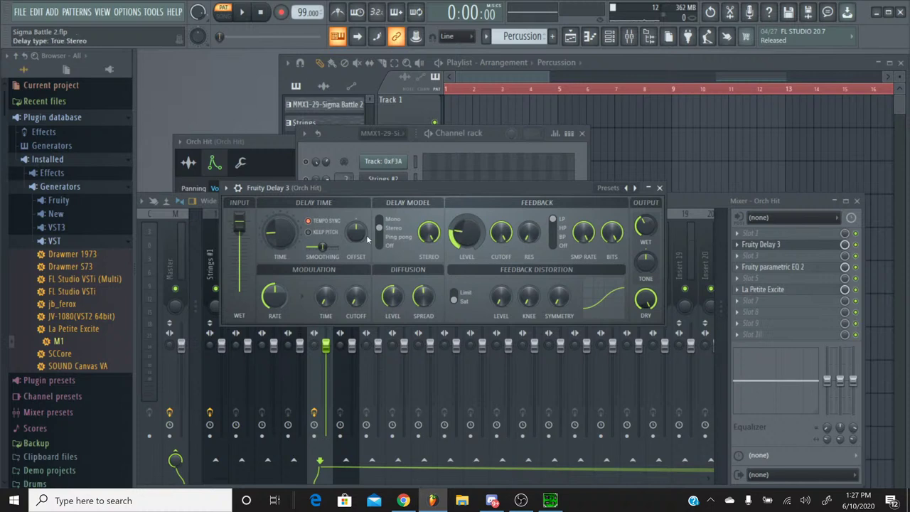
{"action": "key", "text": "space"}
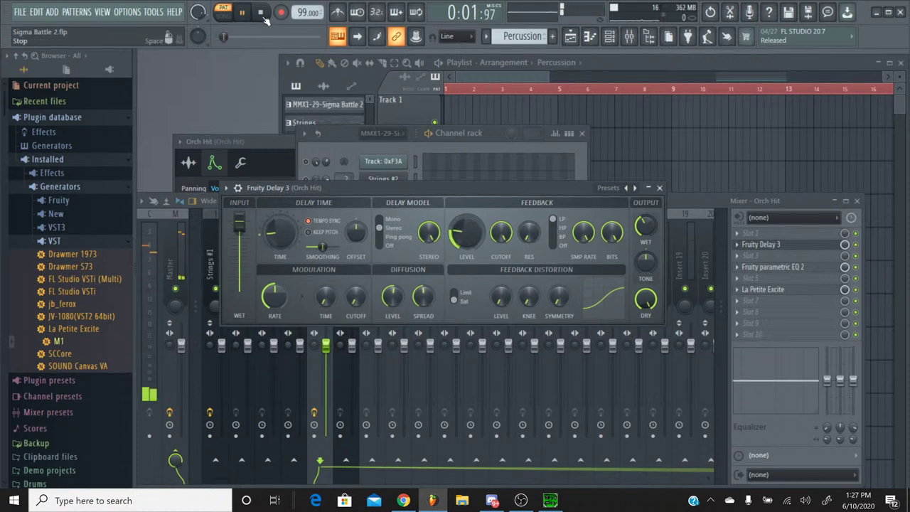
{"action": "left_click", "coordinate": [263, 18]}
{"action": "left_click_drag", "start_coordinate": [466, 232], "coordinate": [466, 246]}
{"action": "key", "text": "space"}
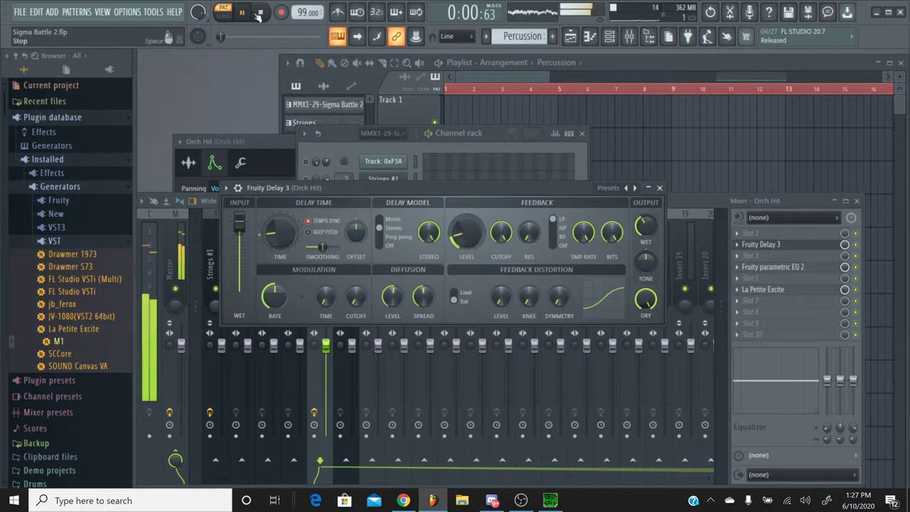
{"action": "left_click", "coordinate": [262, 17]}
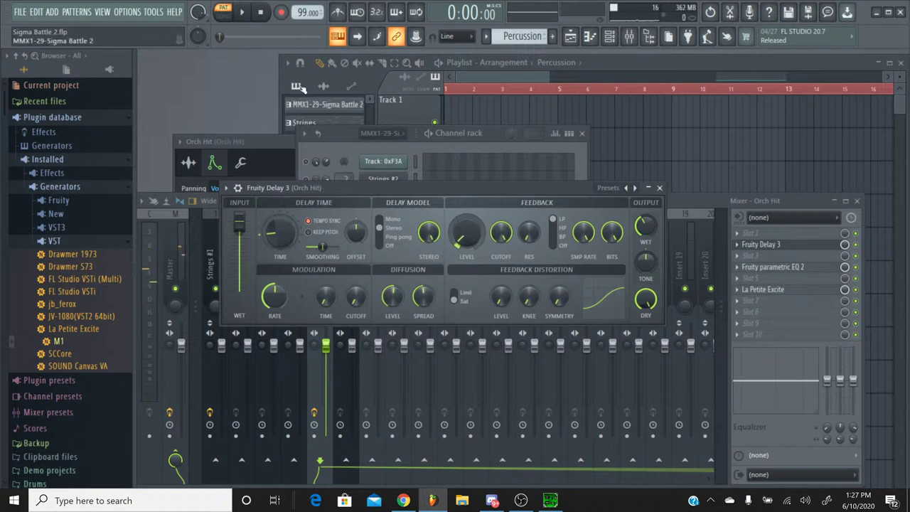
Step: Fine-tune the Orch Hit delay time through repeated playback and reduce its feedback level further
{"action": "key", "text": "space"}
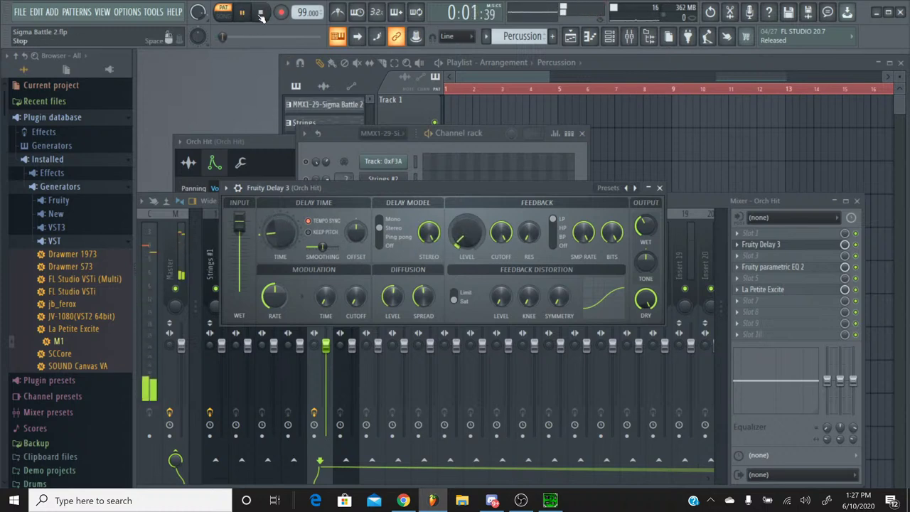
{"action": "left_click", "coordinate": [261, 14]}
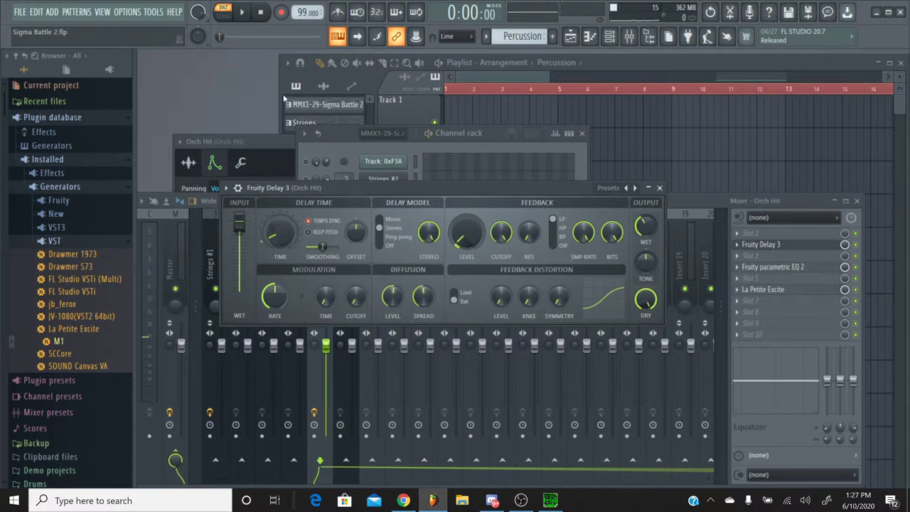
{"action": "left_click", "coordinate": [262, 14]}
{"action": "left_click", "coordinate": [243, 14]}
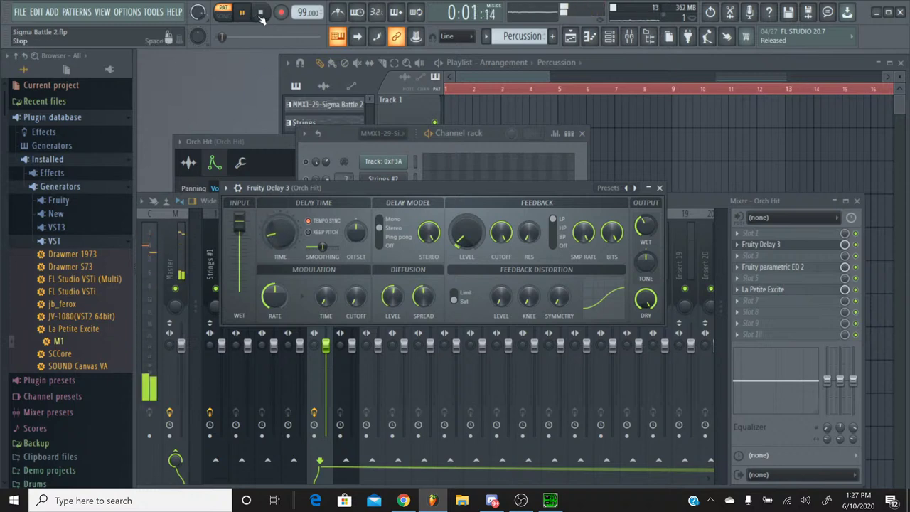
{"action": "left_click", "coordinate": [261, 15]}
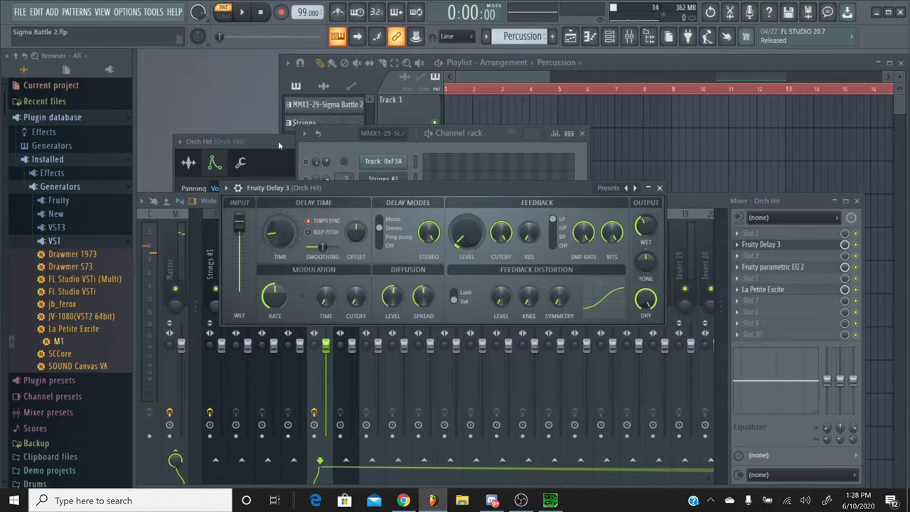
{"action": "left_click", "coordinate": [243, 13]}
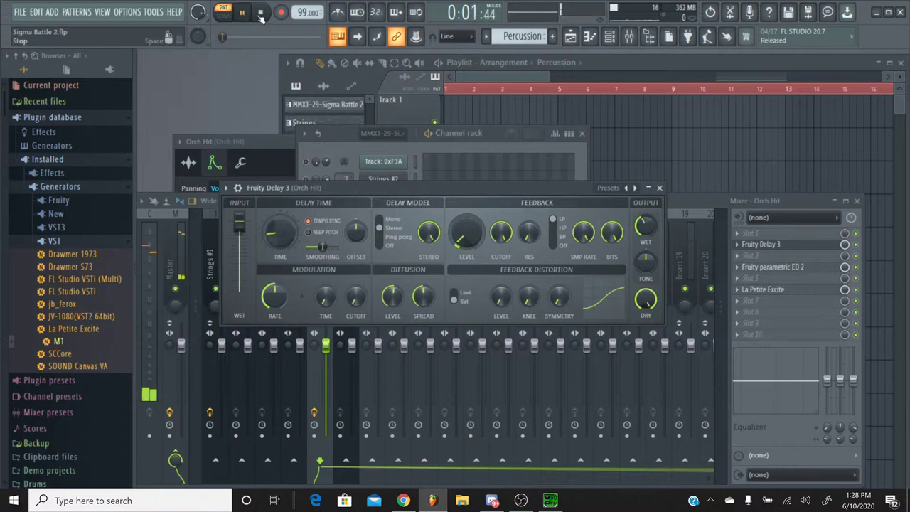
{"action": "left_click", "coordinate": [261, 15]}
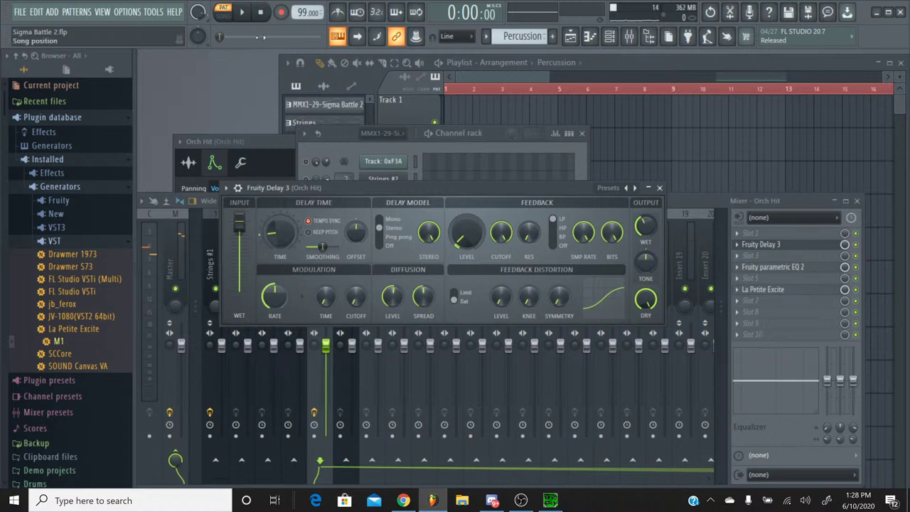
{"action": "key", "text": "space"}
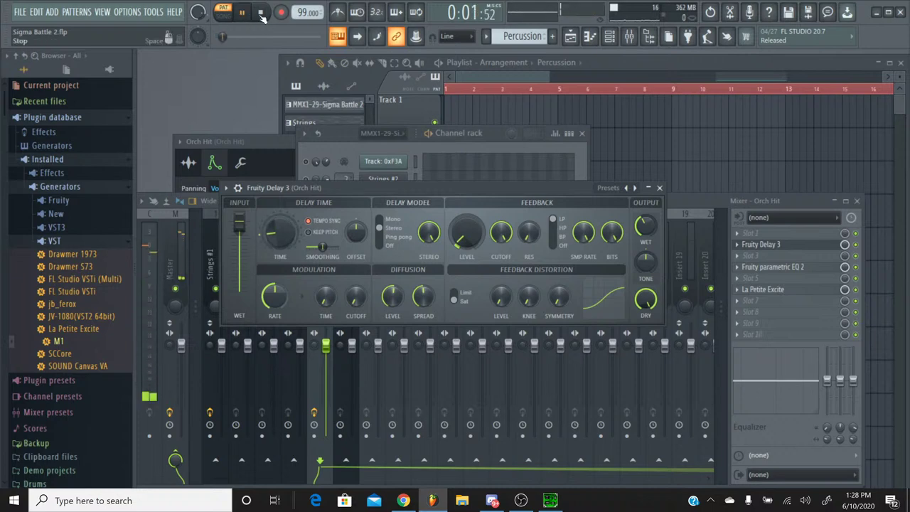
{"action": "left_click", "coordinate": [261, 14]}
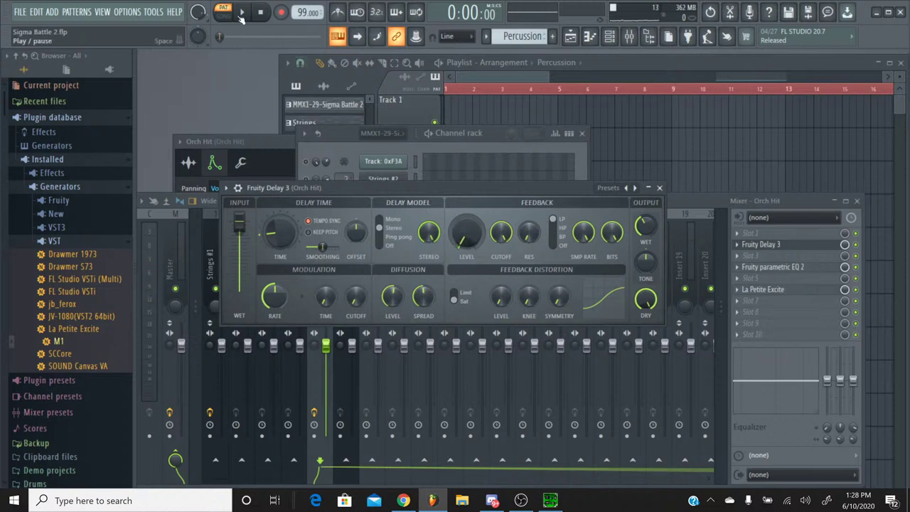
Step: Try Orch Hit delay times of 3:27 and 3:12, auditioning the Percussion pattern between adjustments
{"action": "key", "text": "space"}
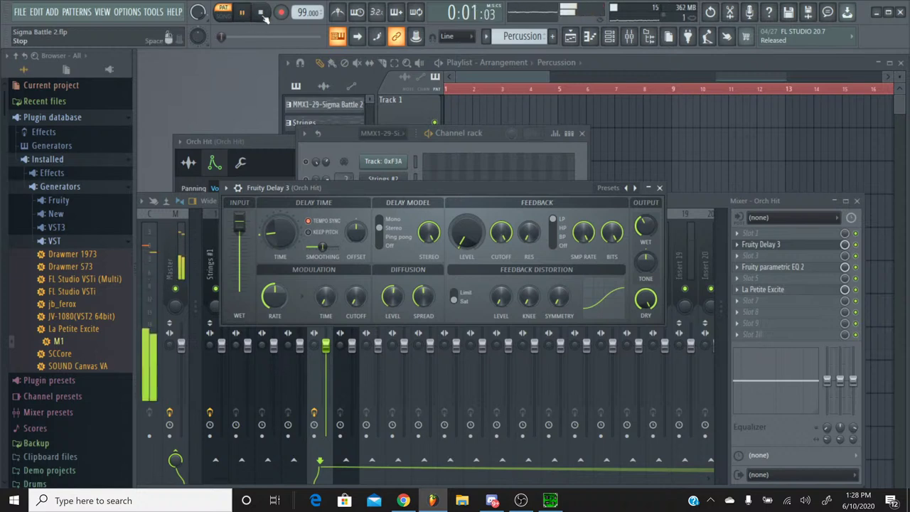
{"action": "left_click", "coordinate": [261, 13]}
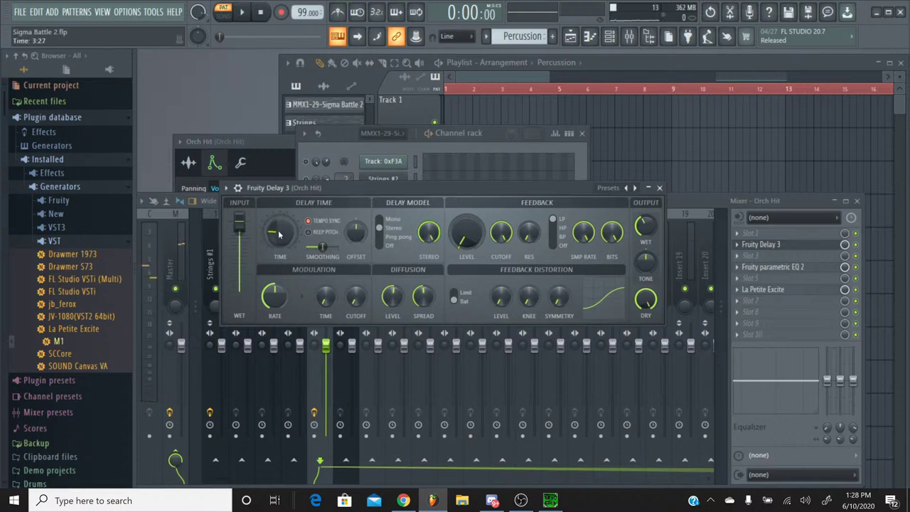
{"action": "left_click", "coordinate": [242, 13]}
{"action": "left_click", "coordinate": [261, 13]}
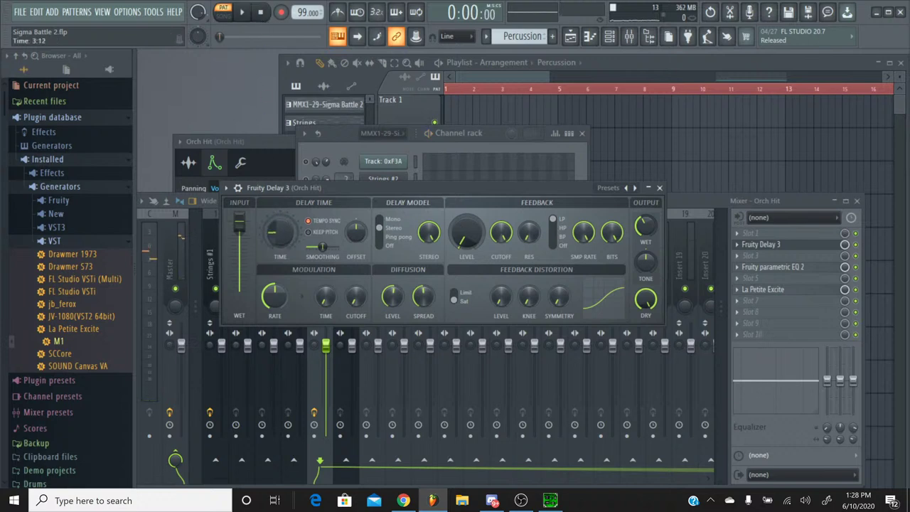
{"action": "left_click", "coordinate": [242, 12]}
{"action": "left_click", "coordinate": [242, 12]}
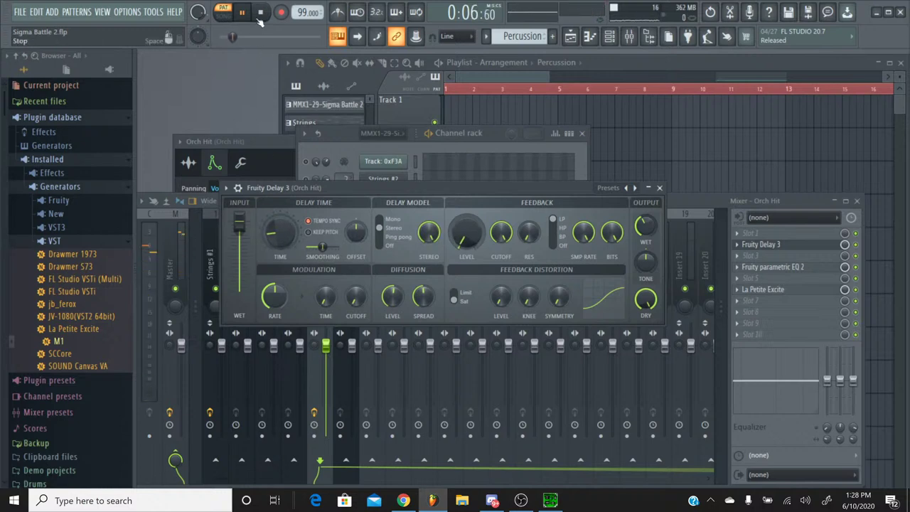
{"action": "left_click", "coordinate": [259, 18]}
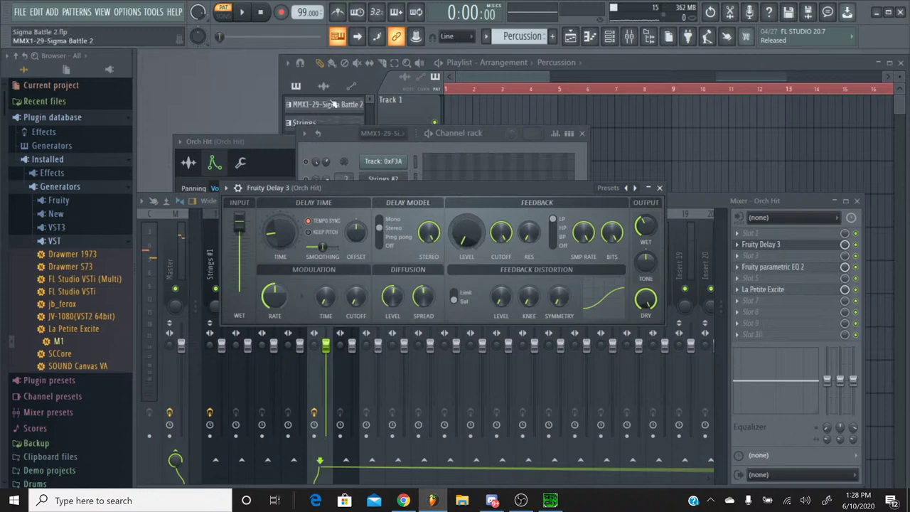
Step: Raise the wet output level of the Orch Hit delay and replay the pattern to compare
{"action": "key", "text": "space"}
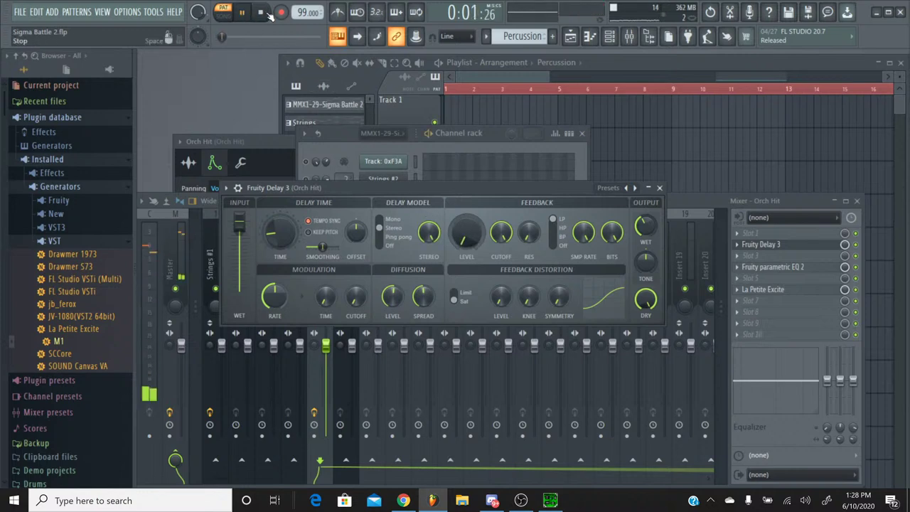
{"action": "key", "text": "space"}
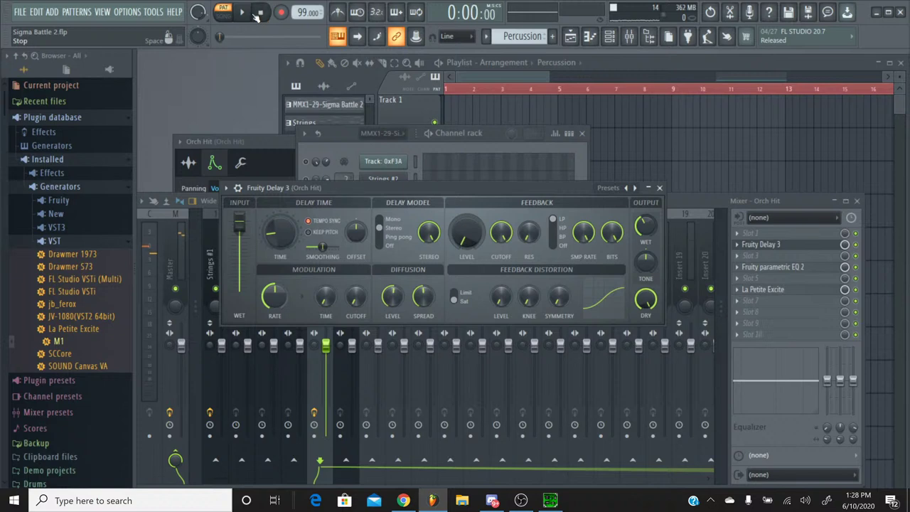
{"action": "key", "text": "space"}
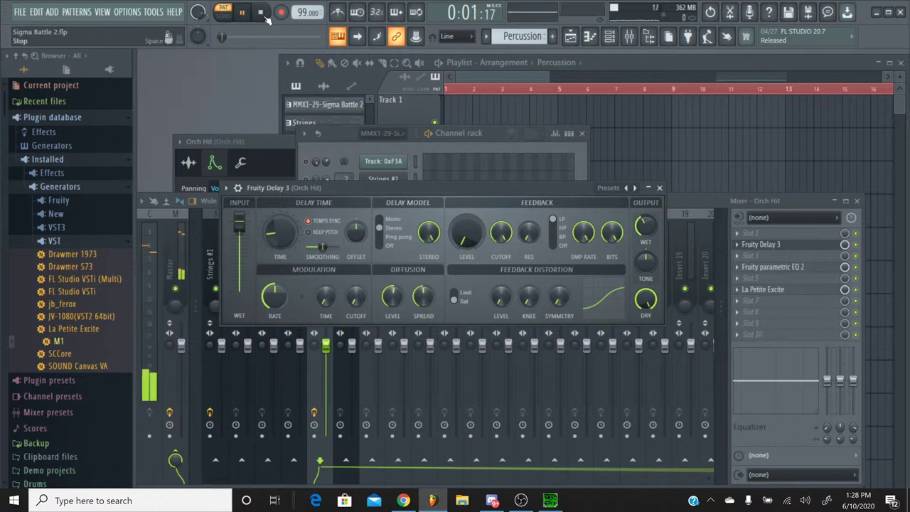
{"action": "left_click", "coordinate": [263, 15]}
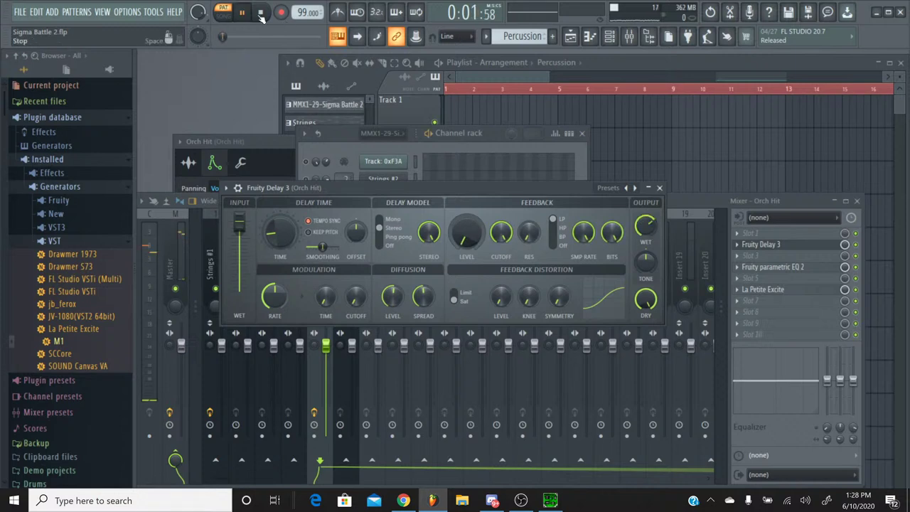
{"action": "left_click", "coordinate": [243, 13]}
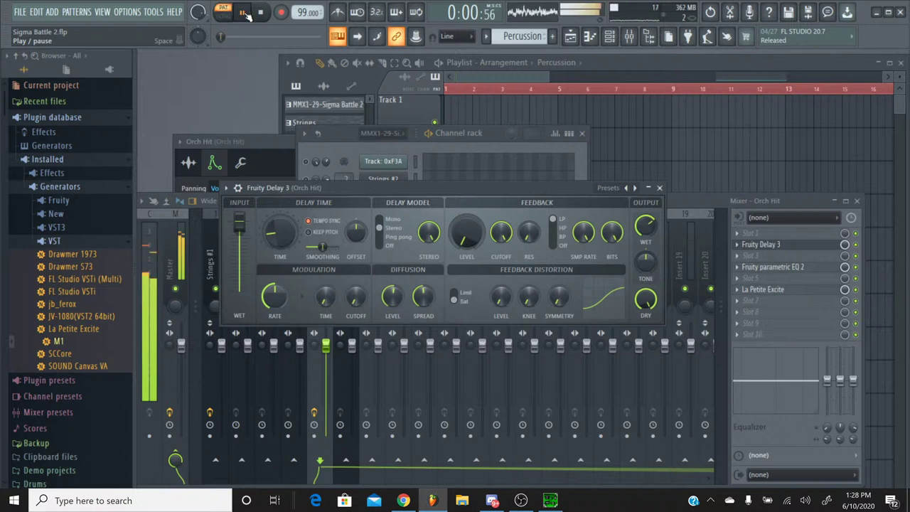
Step: Raise the band 2 high-pass frequency in the Orch Hit's Fruity parametric EQ 2 to about 230 Hz and audition the pattern
{"action": "left_click", "coordinate": [244, 12]}
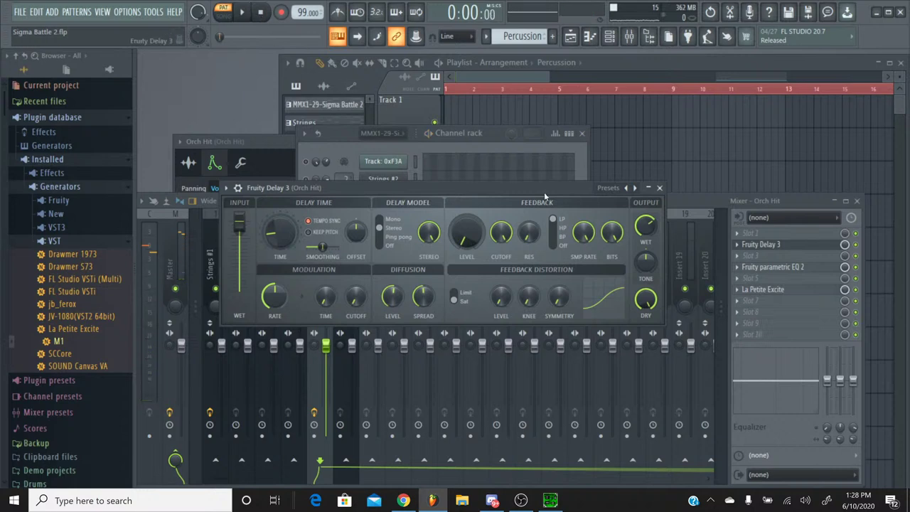
{"action": "left_click", "coordinate": [659, 188]}
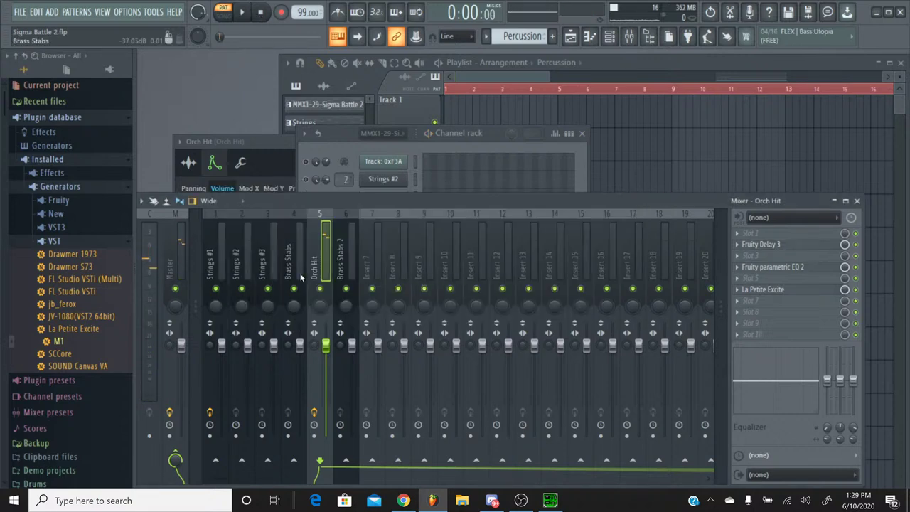
{"action": "left_click", "coordinate": [773, 267]}
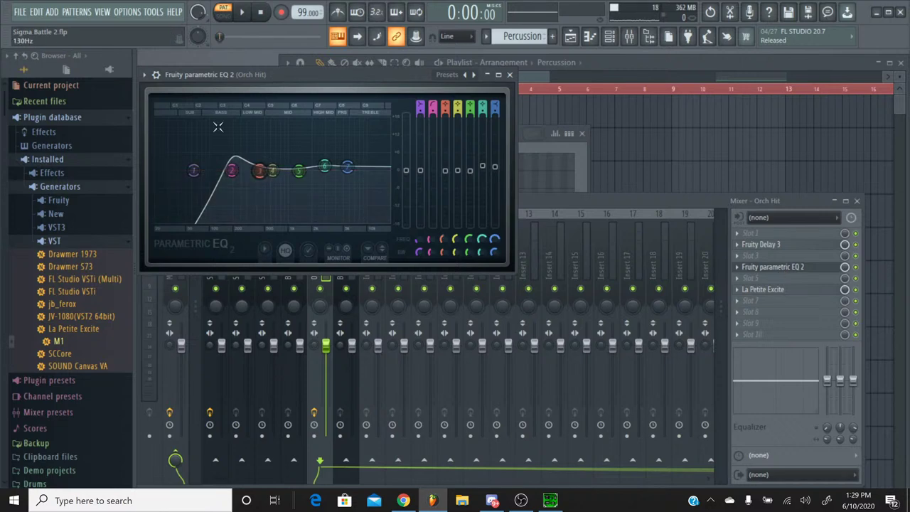
{"action": "mouse_move", "coordinate": [252, 171]}
{"action": "left_mouse_down"}
{"action": "mouse_move", "coordinate": [271, 166]}
{"action": "mouse_move", "coordinate": [233, 176]}
{"action": "mouse_move", "coordinate": [237, 169]}
{"action": "left_mouse_up"}
{"action": "key", "text": "space"}
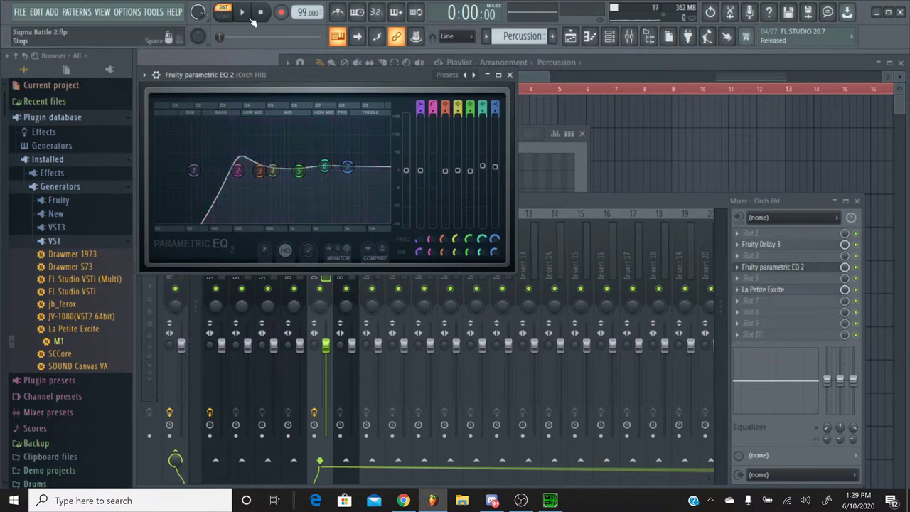
{"action": "key", "text": "space"}
{"action": "key", "text": "space"}
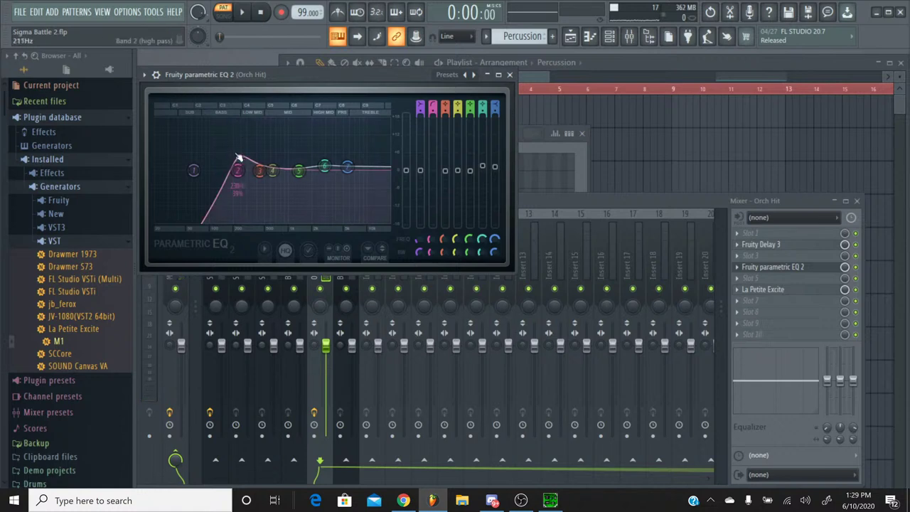
Step: Lower the Orch Hit EQ's band 2 high-pass frequency slightly, replay the Percussion pattern and close the equalizer
{"action": "left_click_drag", "start_coordinate": [238, 157], "coordinate": [236, 159]}
{"action": "key", "text": "space"}
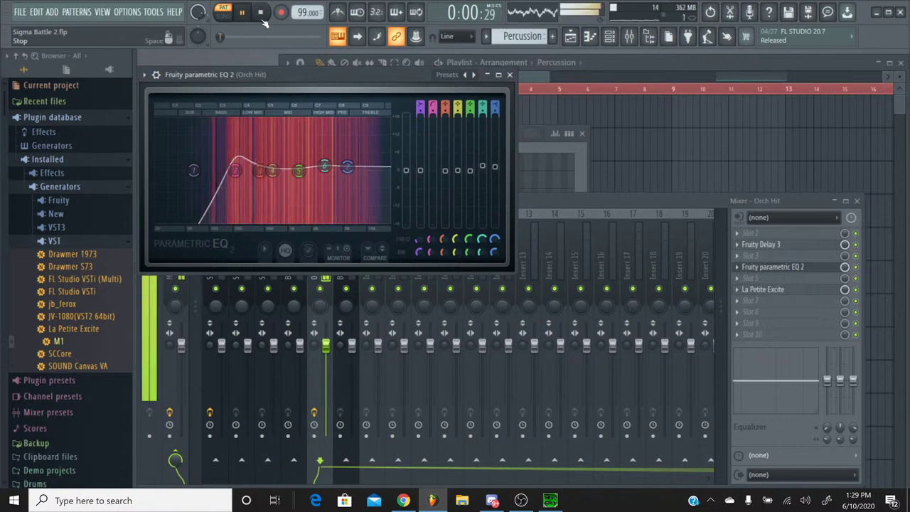
{"action": "key", "text": "space"}
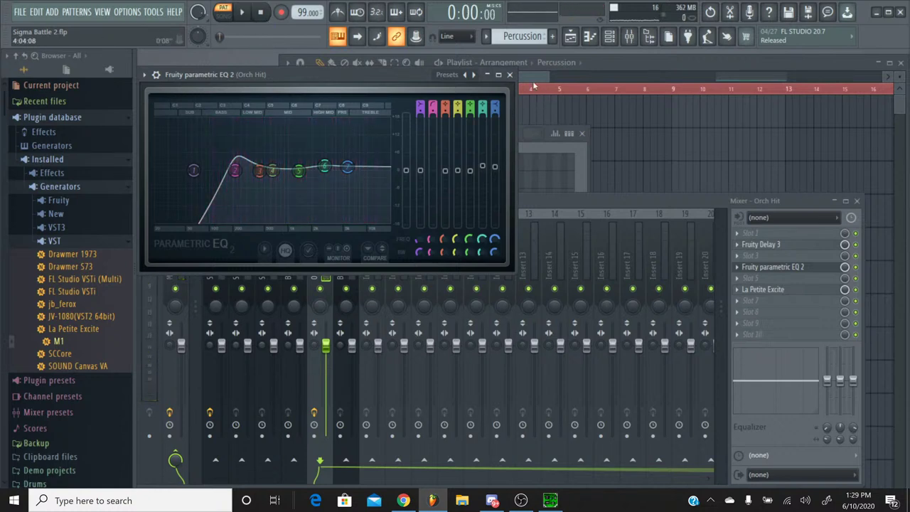
{"action": "left_click", "coordinate": [498, 74]}
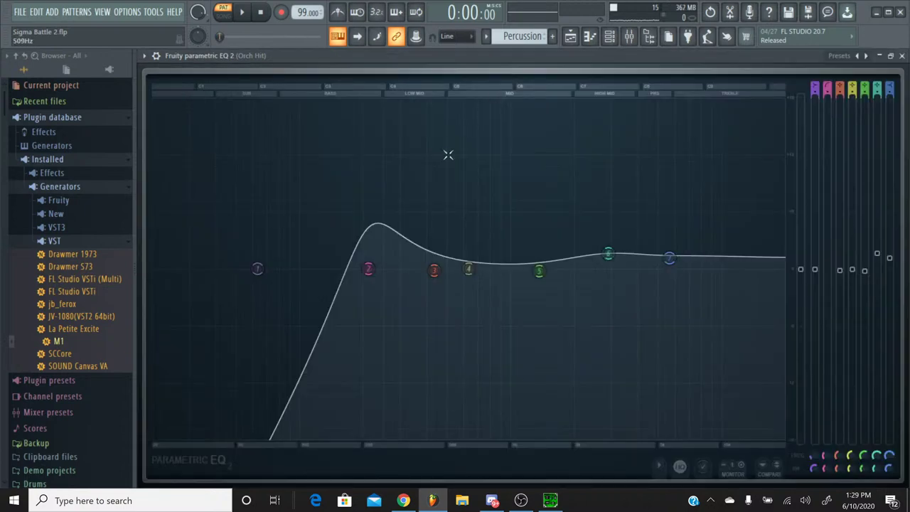
{"action": "left_click", "coordinate": [890, 56]}
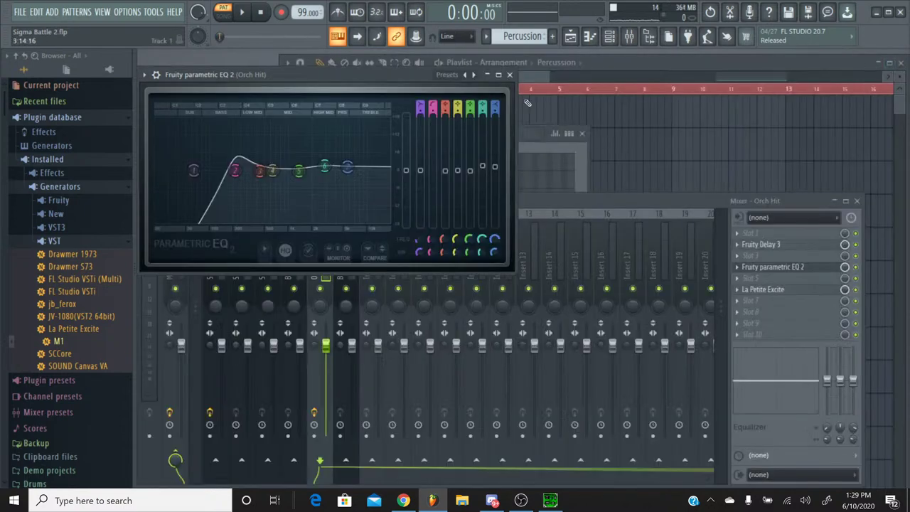
{"action": "left_click", "coordinate": [509, 74]}
Step: Lengthen the release of the Orch Hit volume envelope slightly, auditioning the Percussion pattern before closing the sampler
{"action": "key", "text": "F6"}
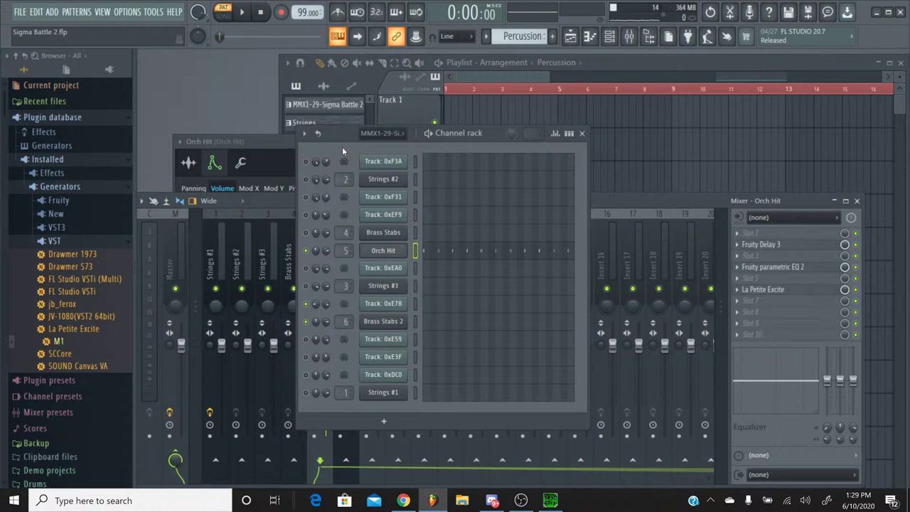
{"action": "left_click", "coordinate": [381, 255]}
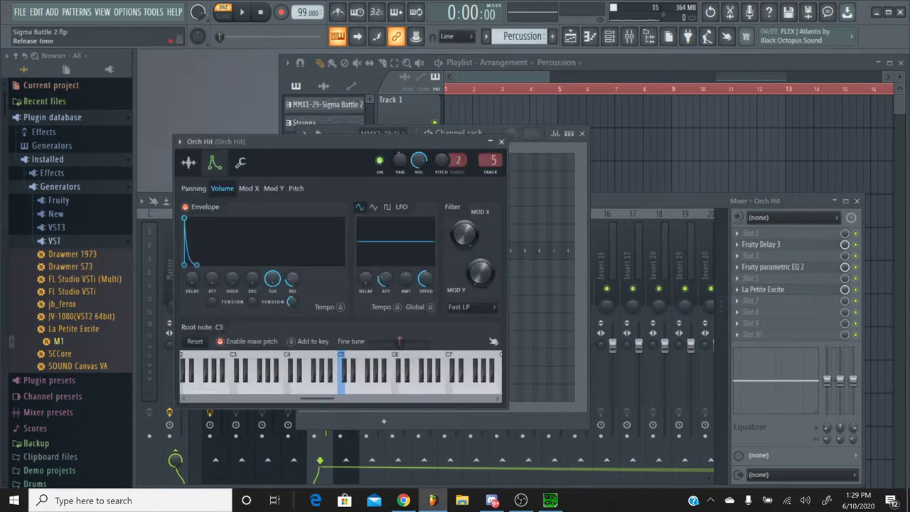
{"action": "left_click", "coordinate": [242, 12]}
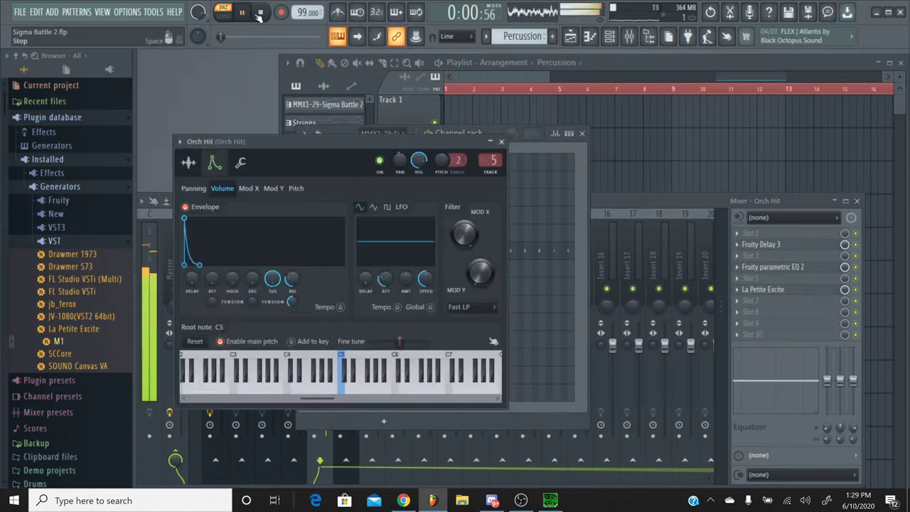
{"action": "left_click", "coordinate": [262, 13]}
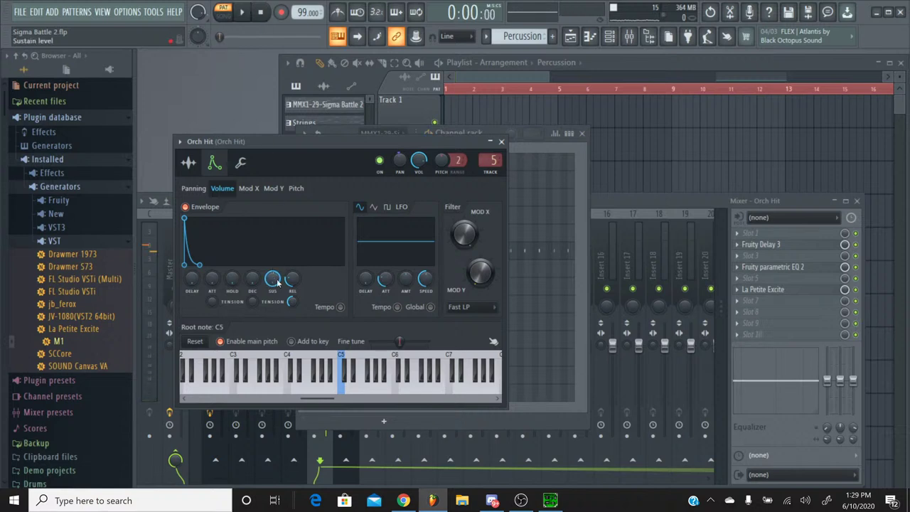
{"action": "left_click", "coordinate": [242, 12]}
{"action": "left_click", "coordinate": [502, 142]}
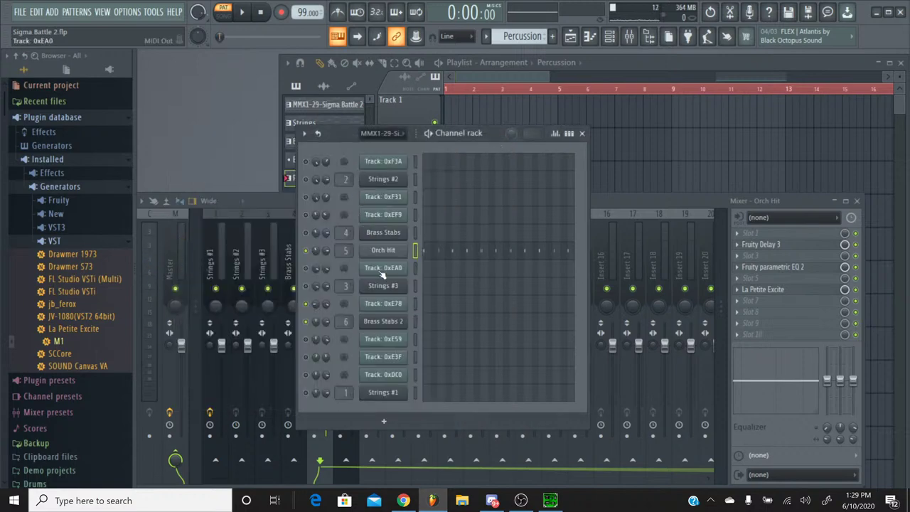
Step: Check the stream's live chat in Chrome, return to FL Studio and display the Brass pattern's channels
{"action": "left_click", "coordinate": [403, 501]}
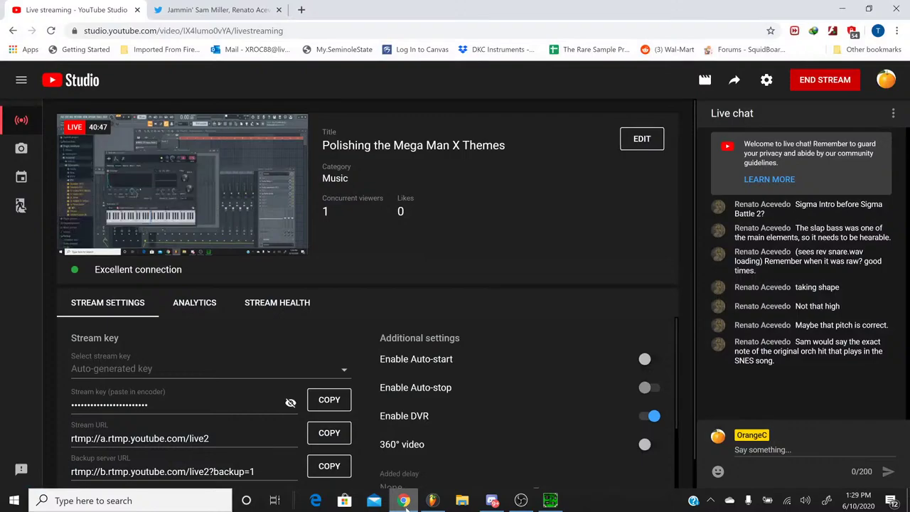
{"action": "left_click", "coordinate": [403, 500]}
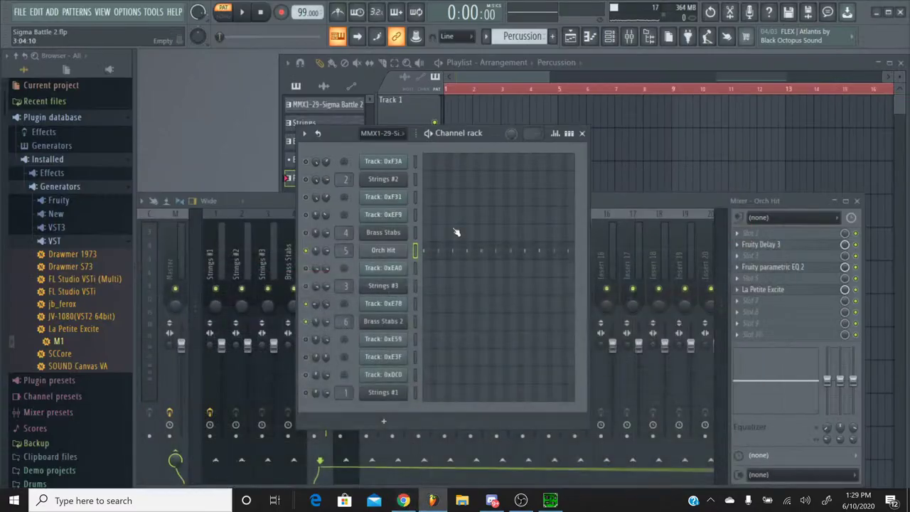
{"action": "left_click", "coordinate": [582, 135]}
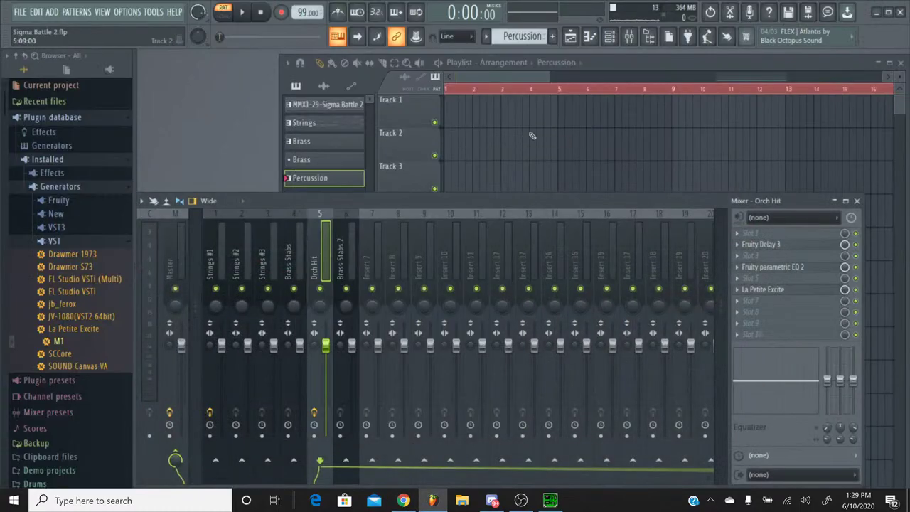
{"action": "left_click", "coordinate": [498, 37]}
{"action": "left_click", "coordinate": [501, 74]}
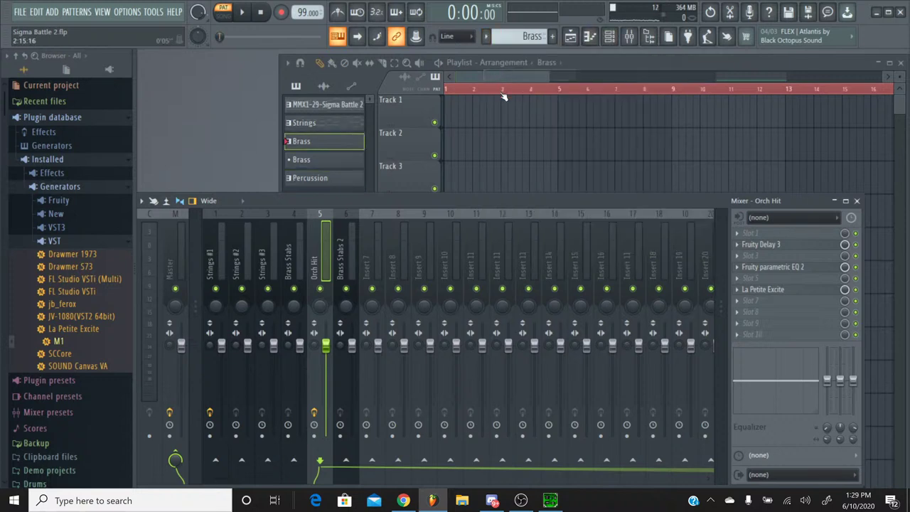
{"action": "left_click", "coordinate": [617, 40]}
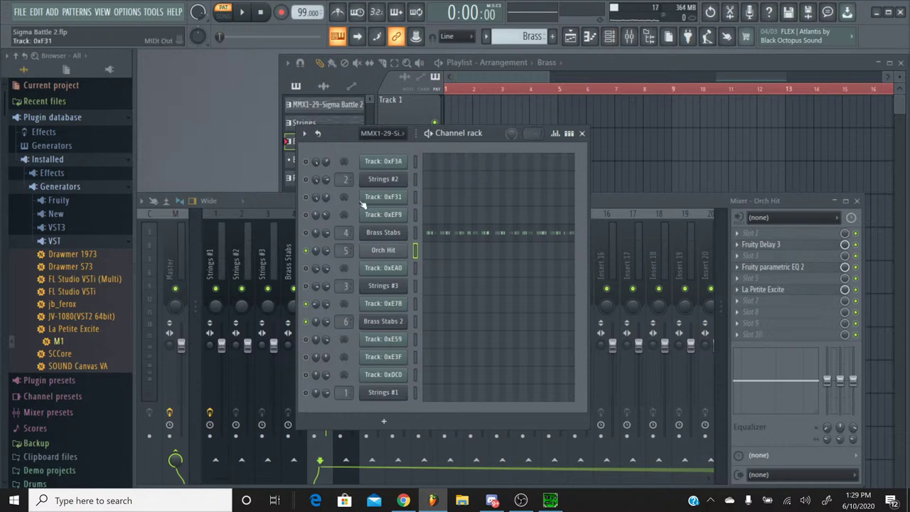
Step: Paste the copied stab notes into the Brass Stabs 2 piano roll and play back the Brass pattern
{"action": "left_click", "coordinate": [438, 329]}
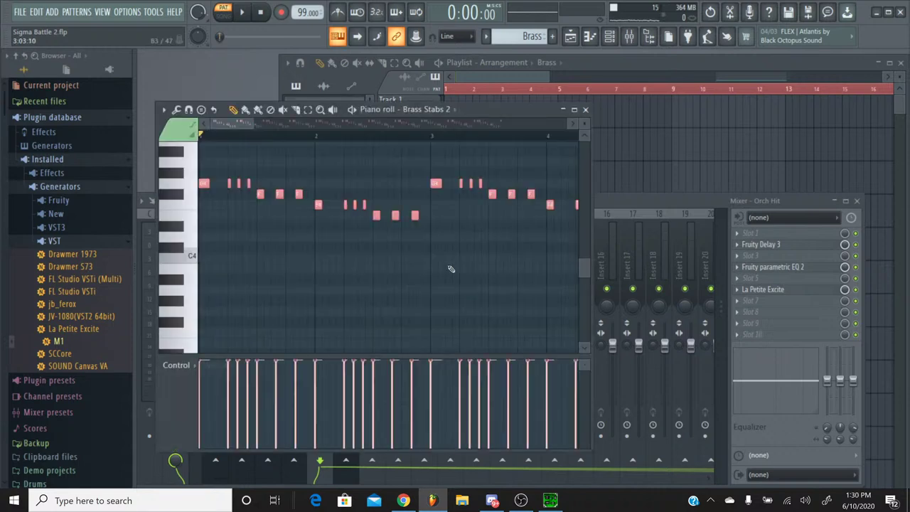
{"action": "left_click", "coordinate": [233, 200]}
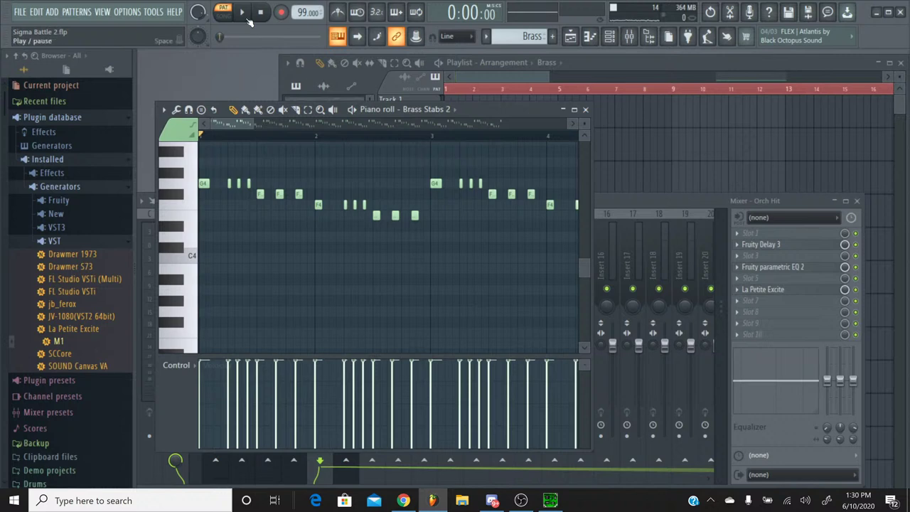
{"action": "left_click", "coordinate": [246, 17]}
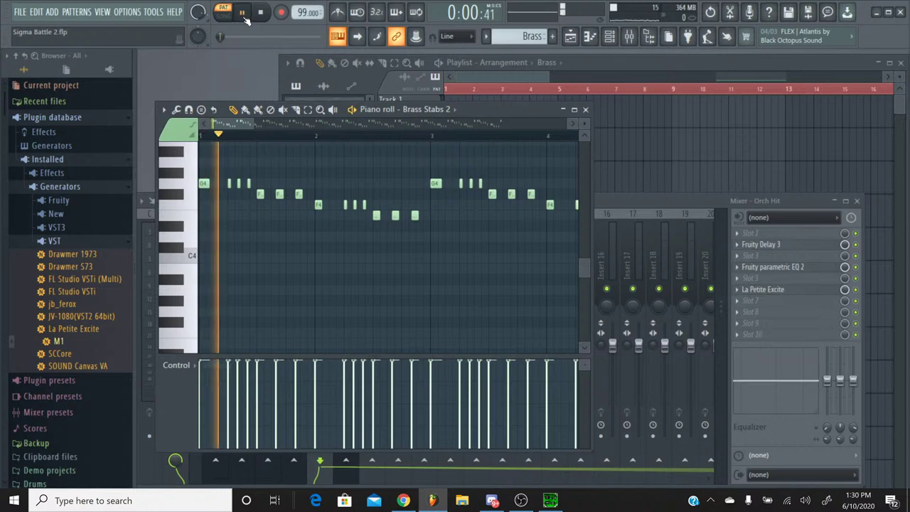
{"action": "left_click", "coordinate": [585, 110]}
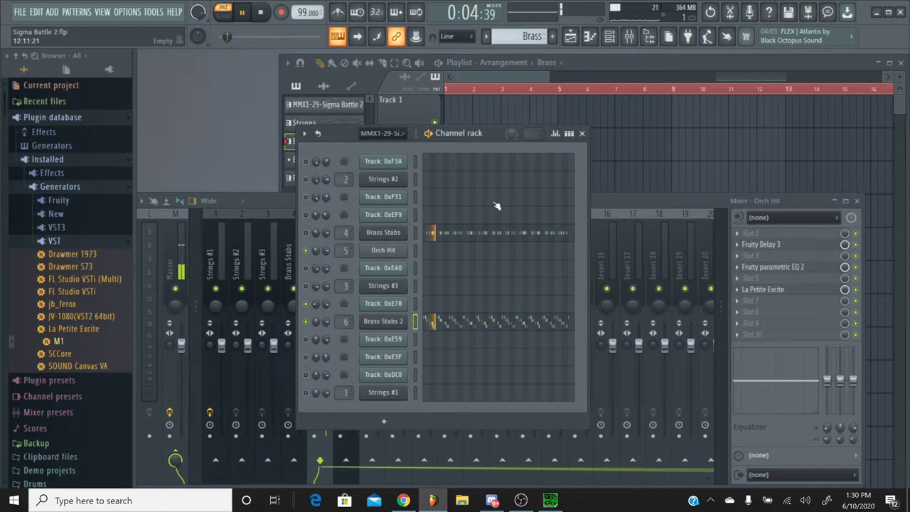
Step: Copy the panning value of Track: 0xE78, paste the 20% value onto Brass Stabs 2, and unmute Brass Stabs
{"action": "right_click", "coordinate": [315, 307]}
{"action": "left_click", "coordinate": [335, 439]}
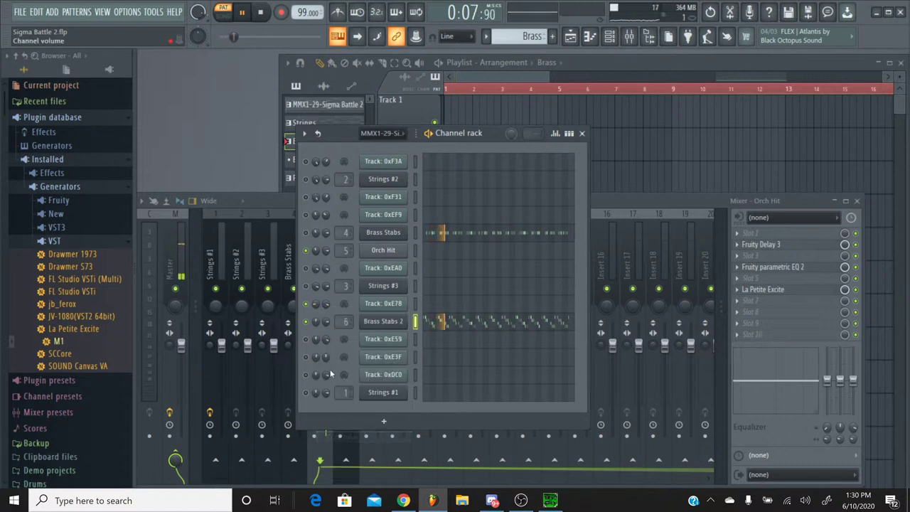
{"action": "right_click", "coordinate": [317, 374]}
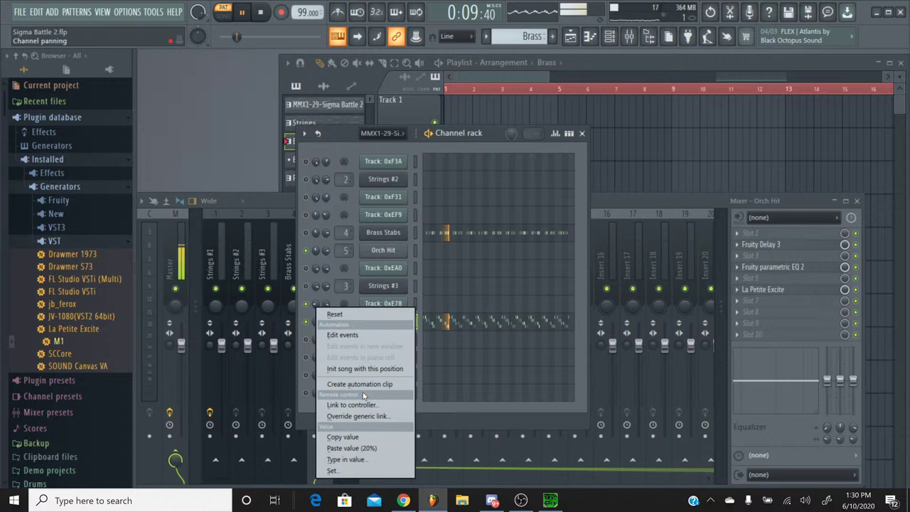
{"action": "left_click", "coordinate": [360, 449]}
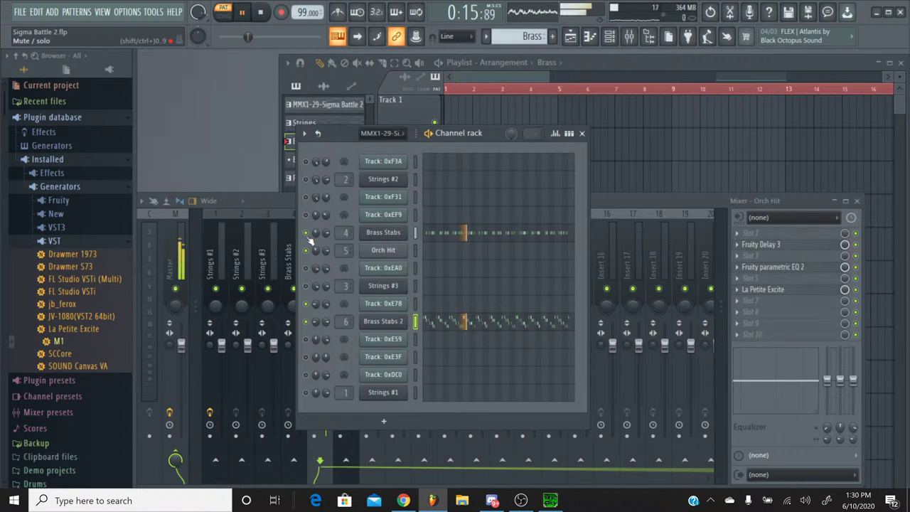
Step: Try release times of -02 and 00 on the Brass Stabs Korg M1 during playback, restore +08 and stop playback
{"action": "left_click", "coordinate": [385, 237]}
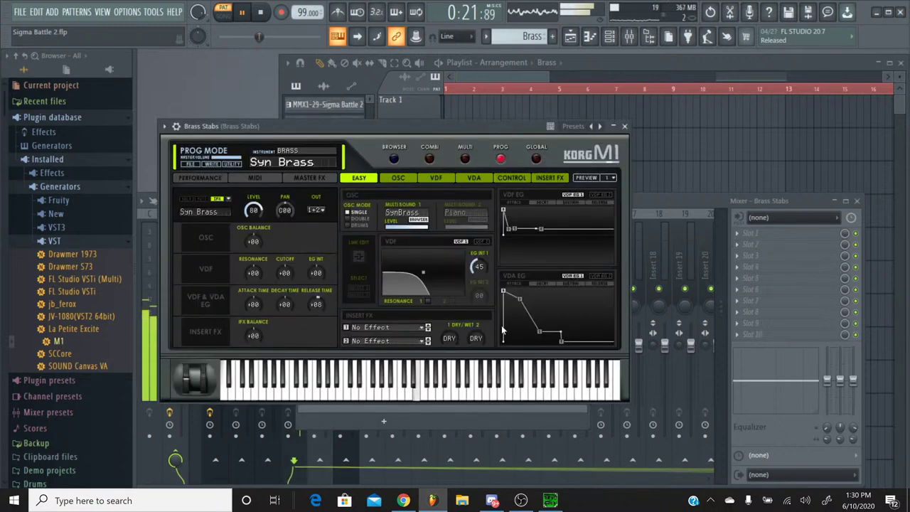
{"action": "left_click_drag", "start_coordinate": [316, 305], "coordinate": [318, 315]}
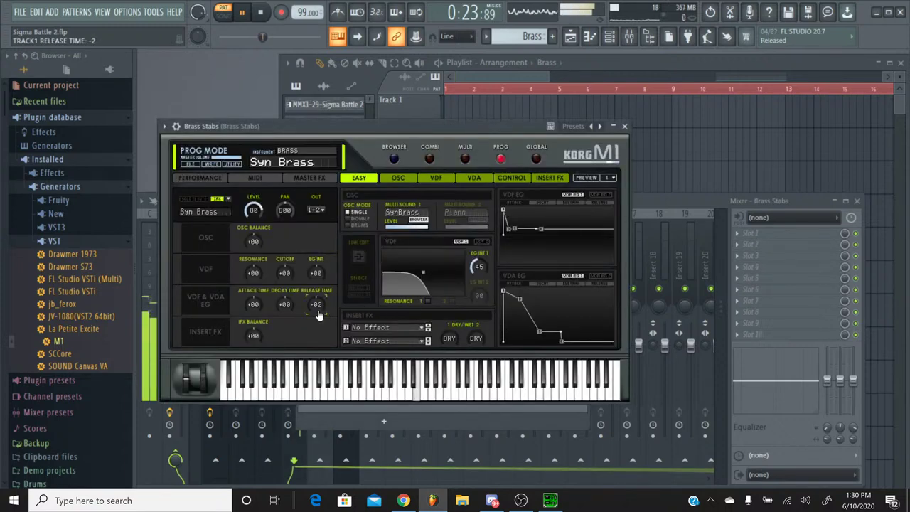
{"action": "scroll", "coordinate": [319, 315], "scroll_direction": "up", "scroll_amount": 1}
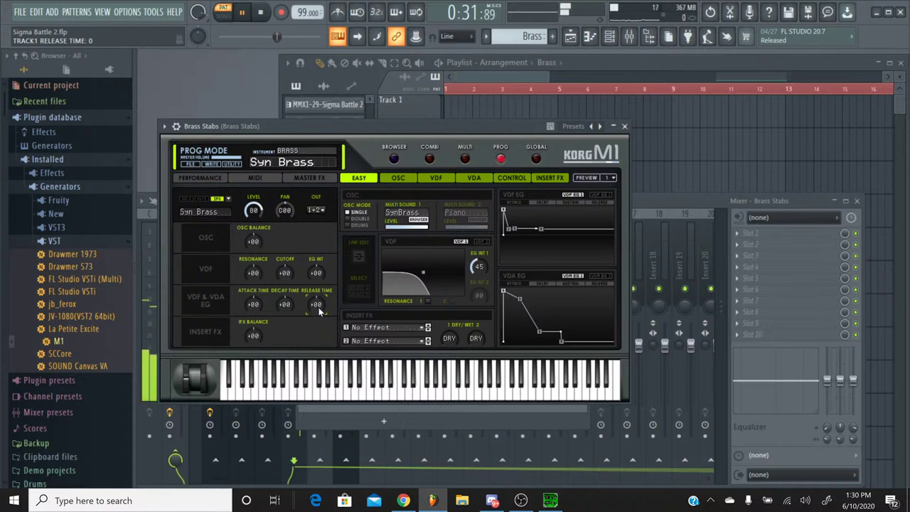
{"action": "left_click_drag", "start_coordinate": [319, 308], "coordinate": [318, 303]}
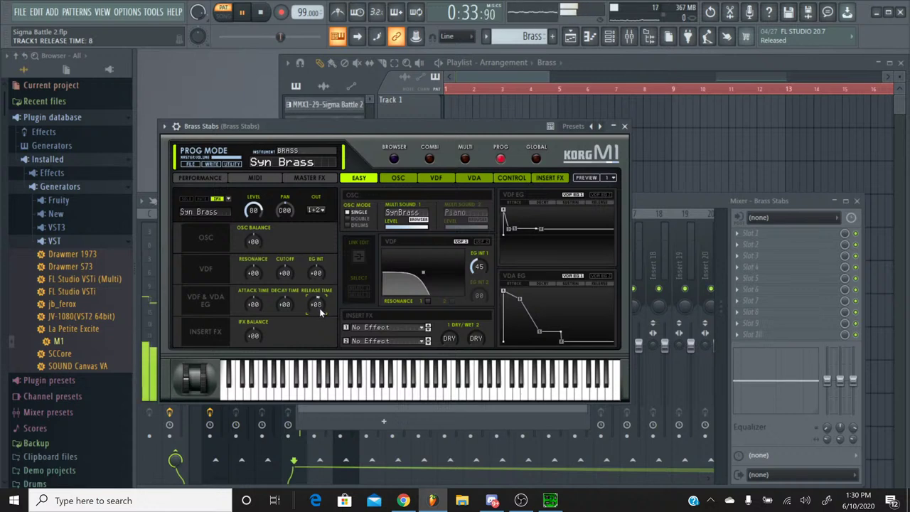
{"action": "left_click", "coordinate": [624, 125]}
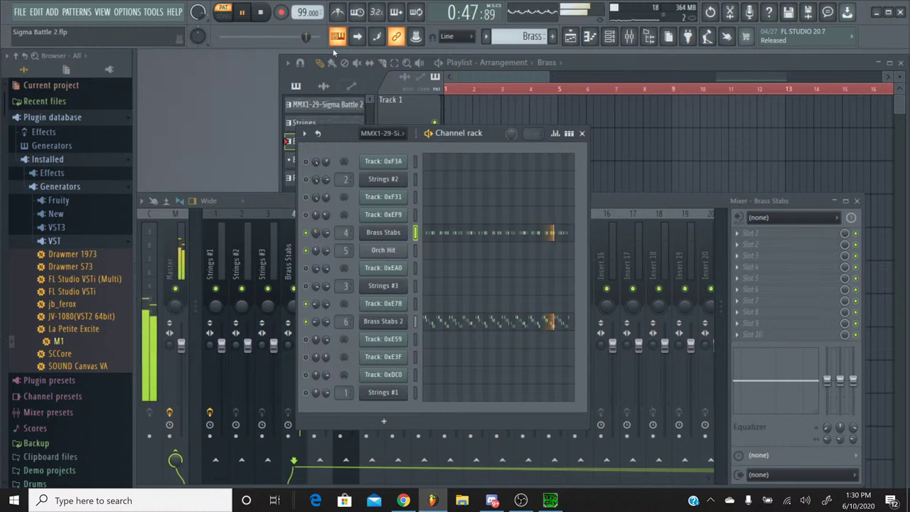
{"action": "left_click", "coordinate": [262, 13]}
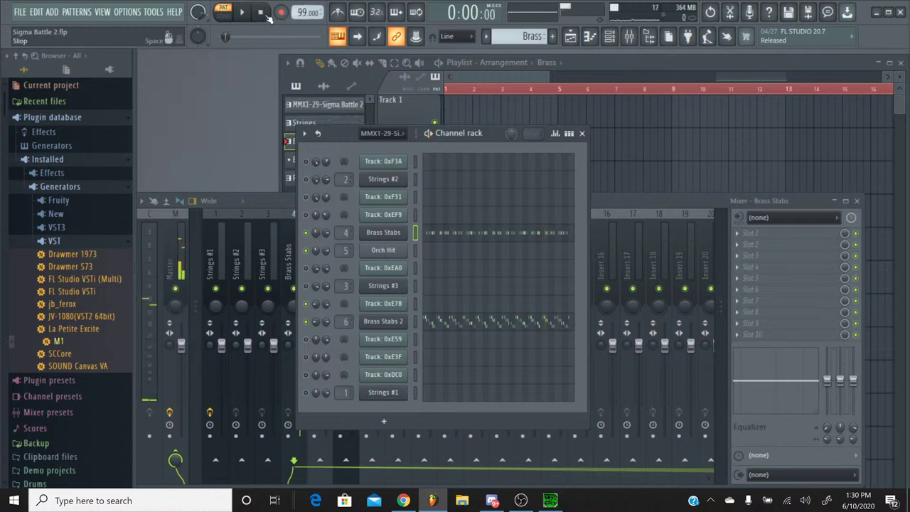
Step: Listen to the original 29 Sigma Battle 2.spc in SPCTool and replay the Brass pattern in FL Studio to compare
{"action": "left_click", "coordinate": [550, 500]}
{"action": "left_click", "coordinate": [372, 316]}
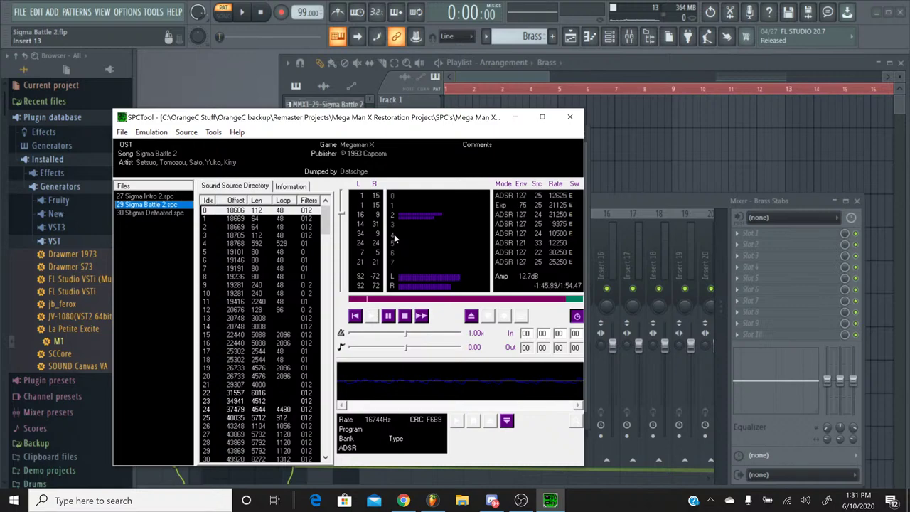
{"action": "left_click", "coordinate": [408, 317]}
{"action": "left_click", "coordinate": [549, 500]}
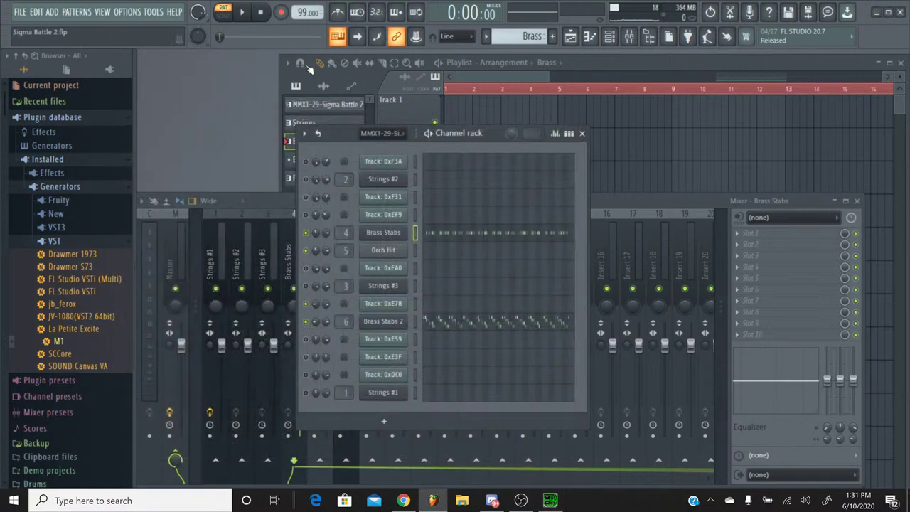
{"action": "left_click", "coordinate": [249, 18]}
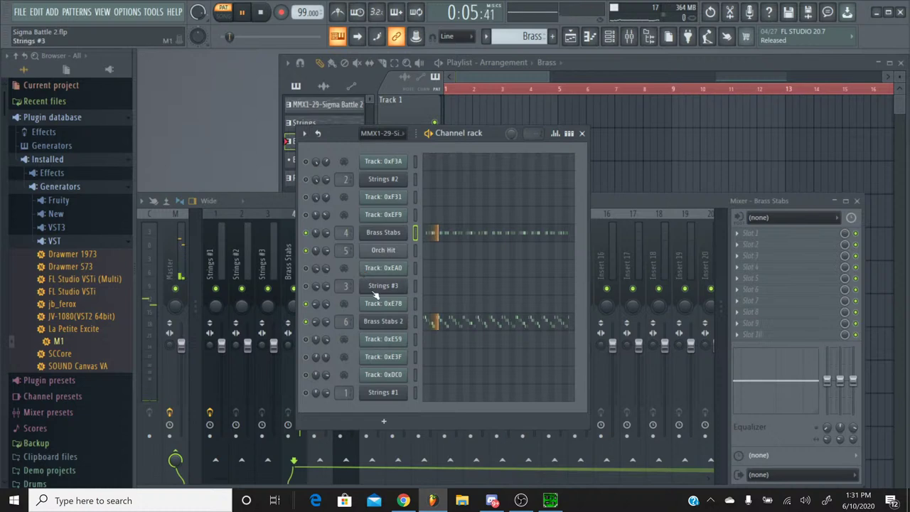
Step: Set the release time of the Brass Stabs Korg M1 to +03 during playback and close the instrument
{"action": "left_click", "coordinate": [375, 234]}
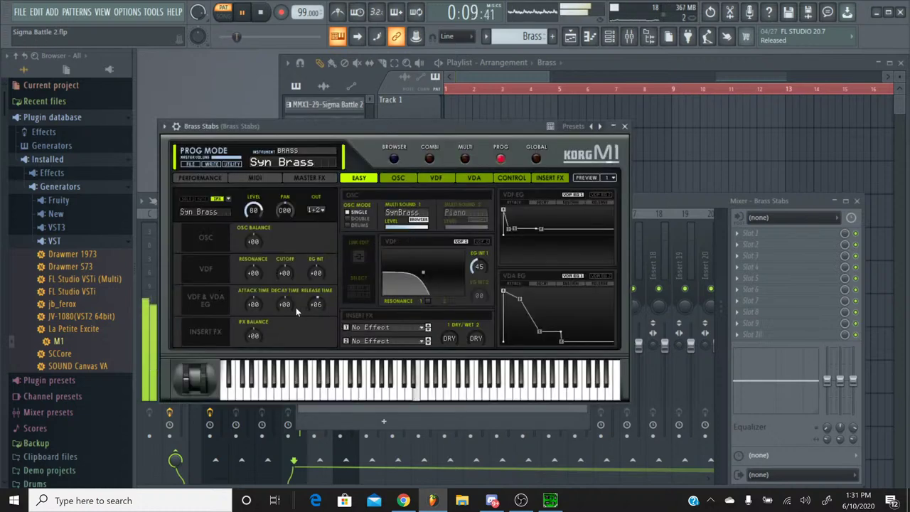
{"action": "scroll", "coordinate": [314, 306], "scroll_direction": "up", "scroll_amount": 7}
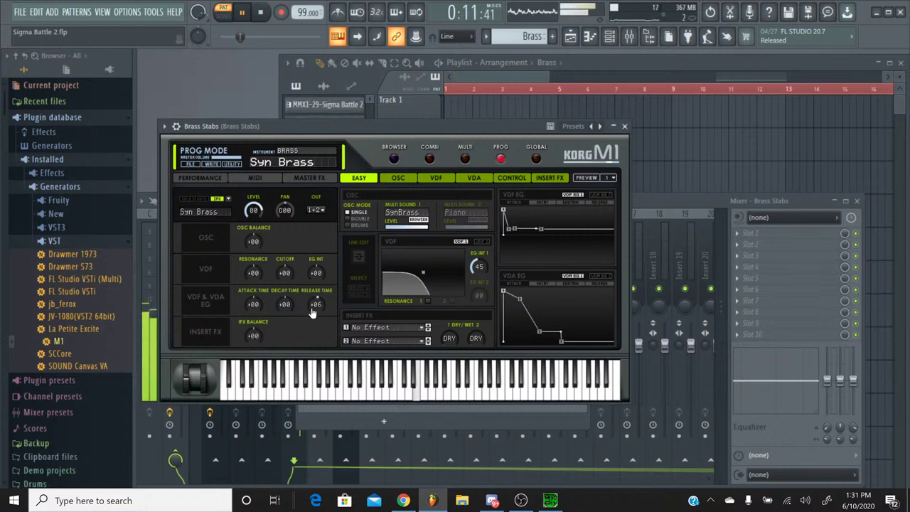
{"action": "left_click_drag", "start_coordinate": [315, 306], "coordinate": [314, 317]}
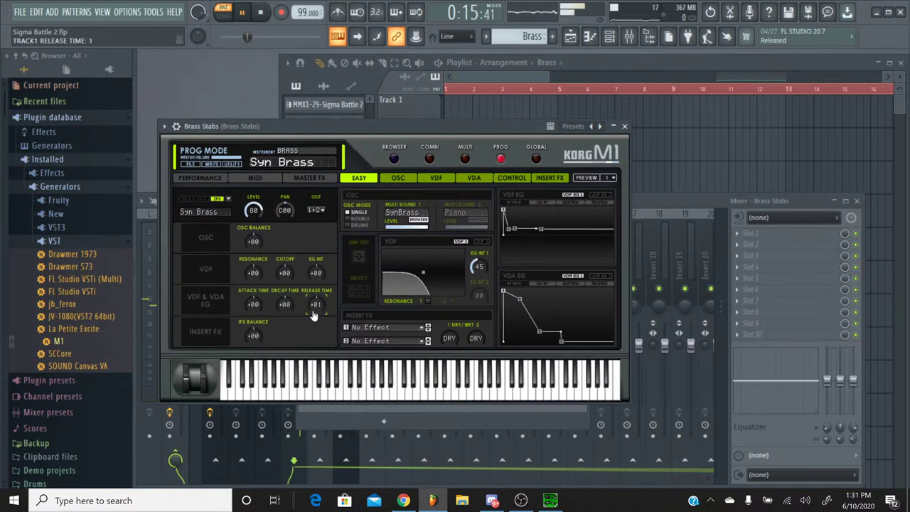
{"action": "scroll", "coordinate": [313, 315], "scroll_direction": "up", "scroll_amount": 2}
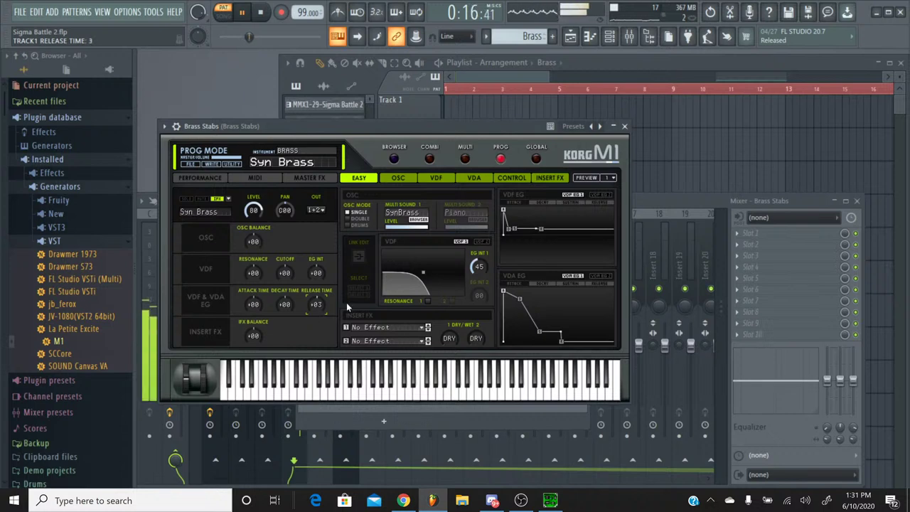
{"action": "left_click", "coordinate": [624, 126]}
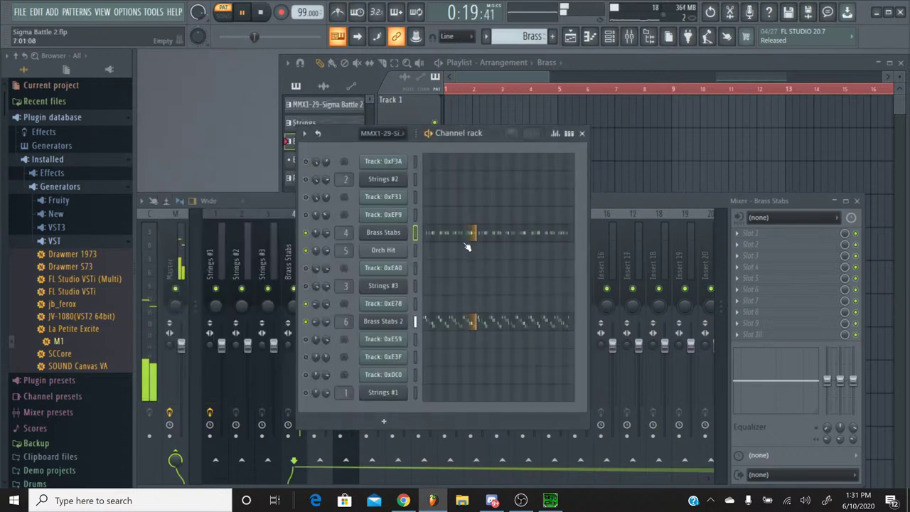
Step: Raise the Brass Stabs mixer volume slightly during playback, stop playback and bring the channel rack back to the front
{"action": "left_click", "coordinate": [594, 207]}
{"action": "left_click_drag", "start_coordinate": [302, 355], "coordinate": [302, 346]}
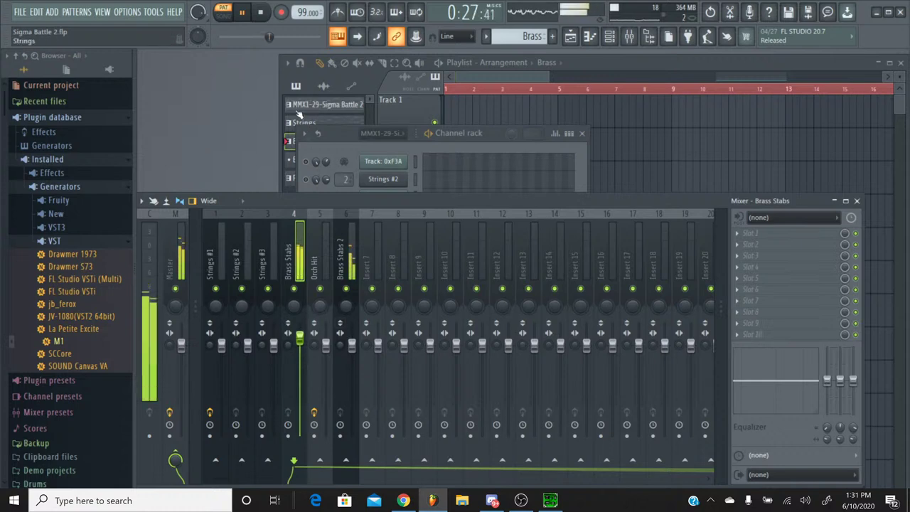
{"action": "key", "text": "space"}
{"action": "left_click", "coordinate": [339, 141]}
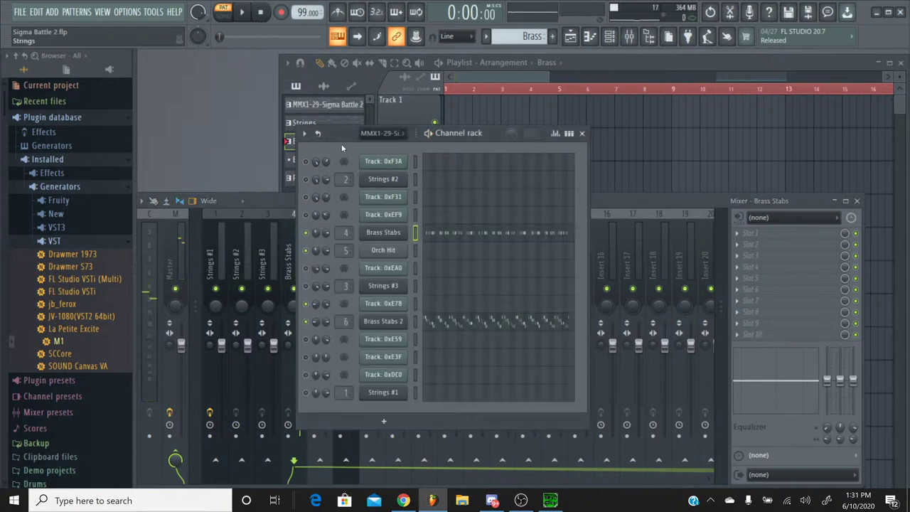
Step: Check the live stream chat in YouTube Studio in Chrome and return to FL Studio
{"action": "left_click", "coordinate": [29, 16]}
{"action": "left_click", "coordinate": [29, 16]}
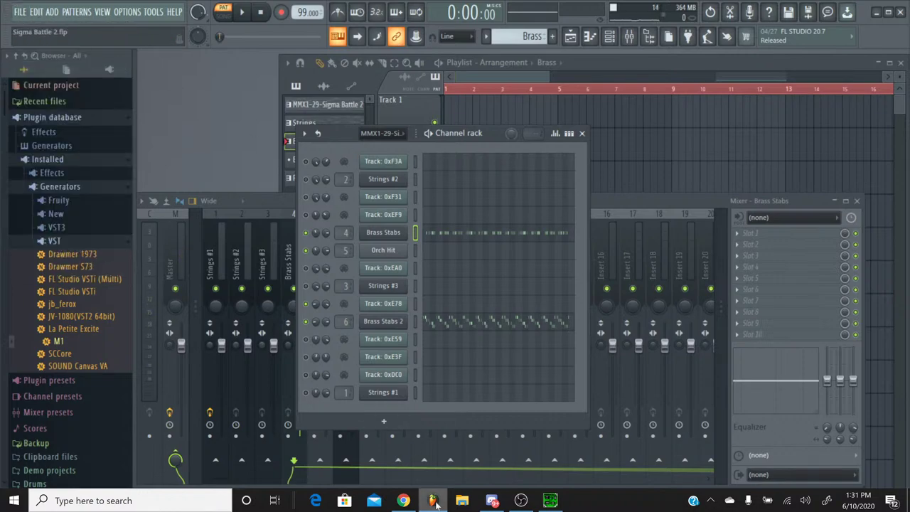
{"action": "left_click", "coordinate": [404, 501]}
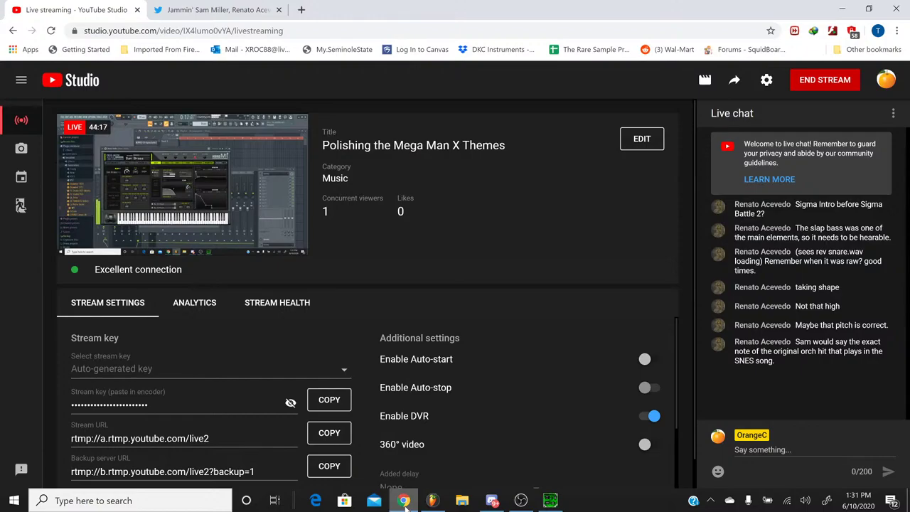
{"action": "left_click", "coordinate": [403, 500]}
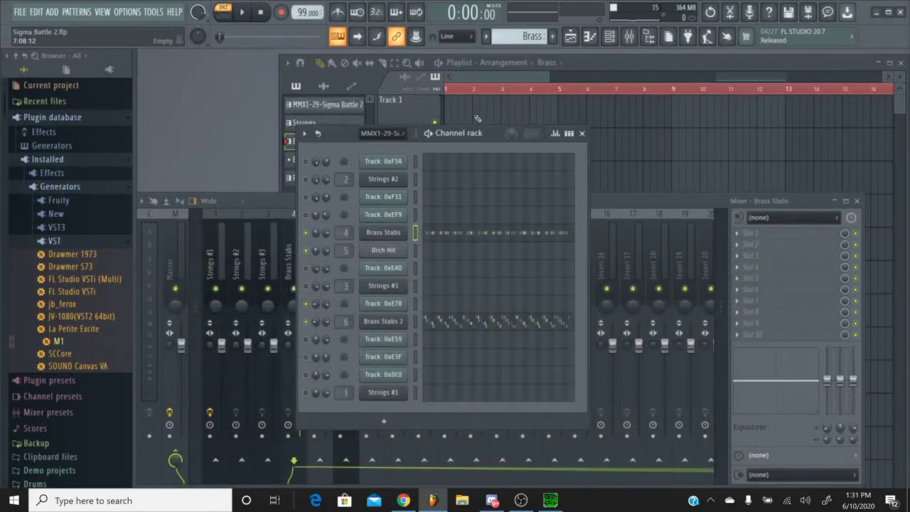
Step: Switch to the MMX1-29-Sigma Battle 2 pattern and solo Track: 0xE59
{"action": "left_click", "coordinate": [487, 37]}
{"action": "left_click", "coordinate": [502, 41]}
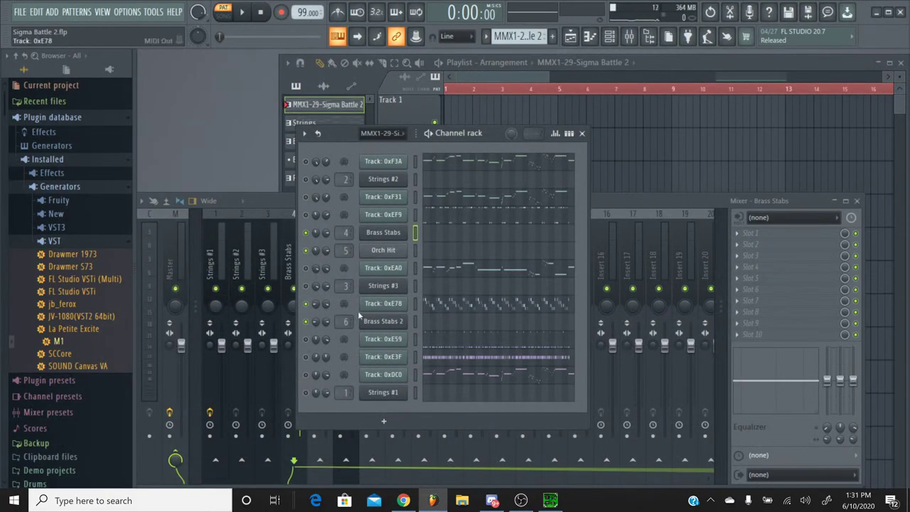
{"action": "right_click", "coordinate": [307, 308]}
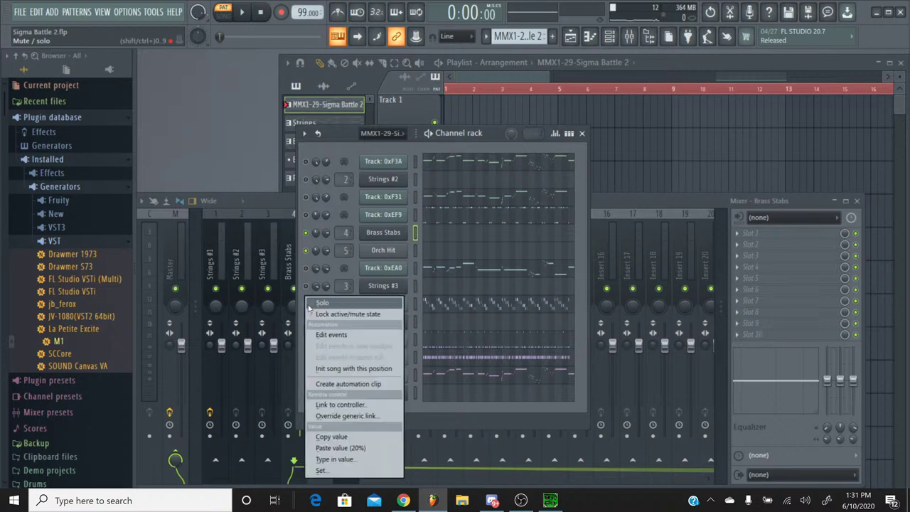
{"action": "key", "text": "Escape"}
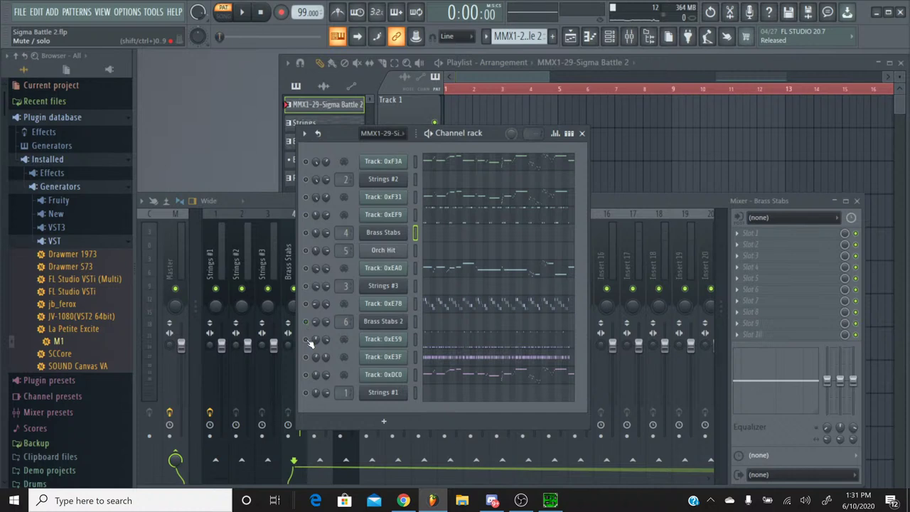
{"action": "left_click", "coordinate": [486, 36]}
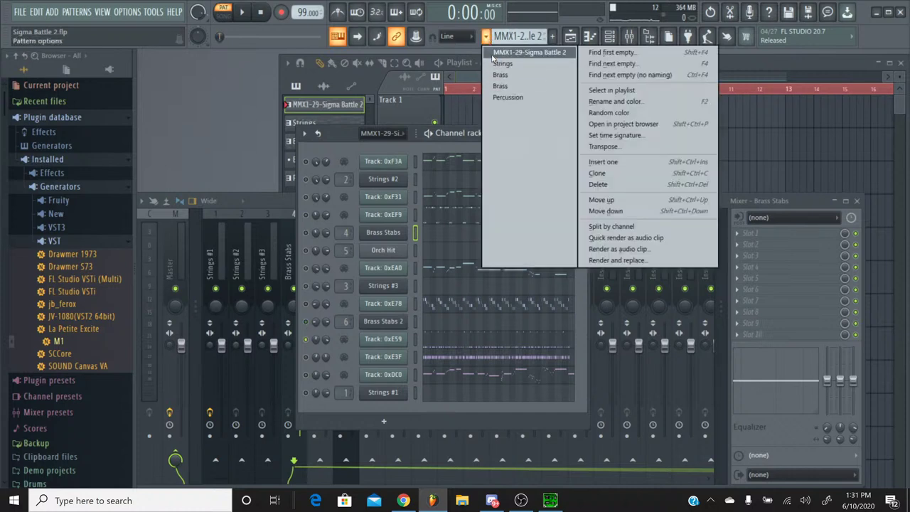
{"action": "left_click", "coordinate": [519, 52]}
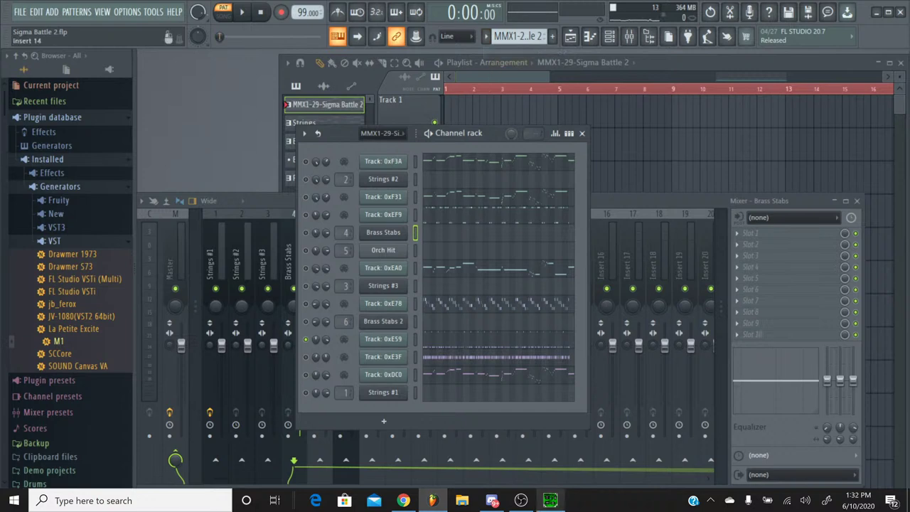
Step: Play a short part of the original 29 Sigma Battle 2.spc in SPCTool, stop it and return to FL Studio
{"action": "left_click", "coordinate": [551, 500]}
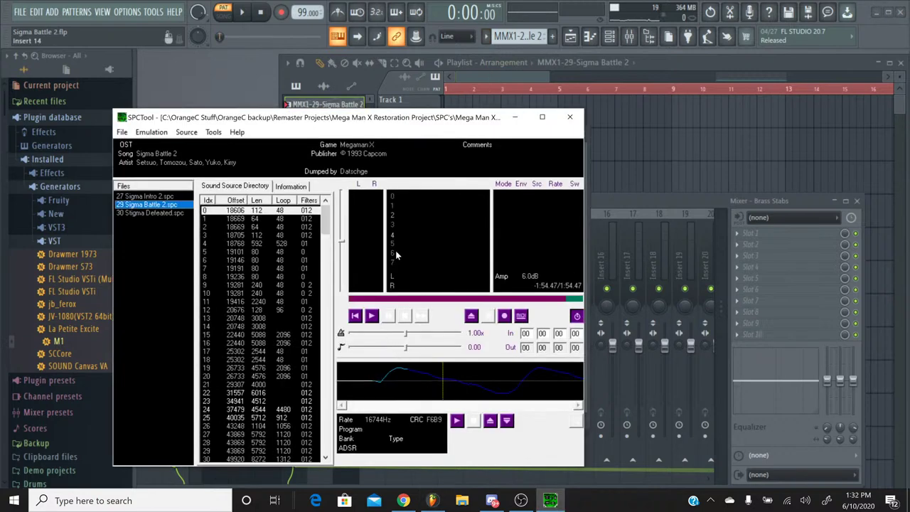
{"action": "left_click", "coordinate": [371, 315]}
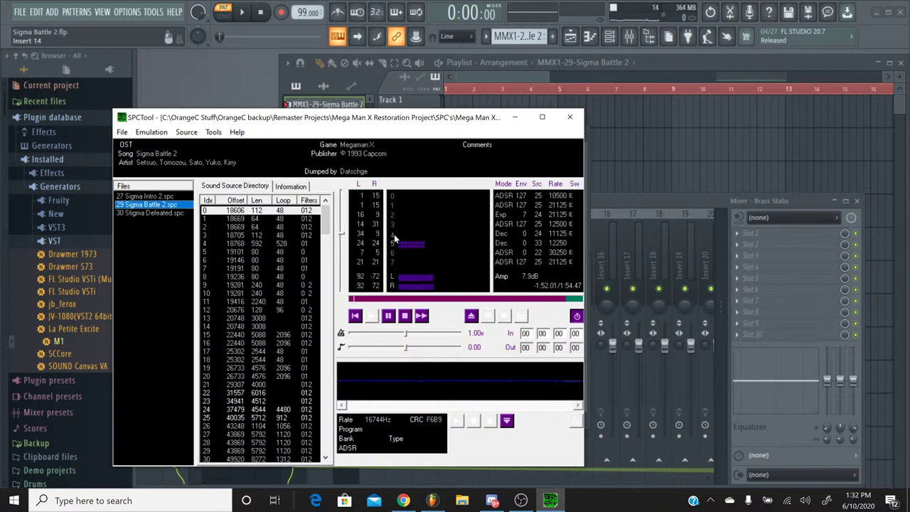
{"action": "left_click", "coordinate": [405, 317]}
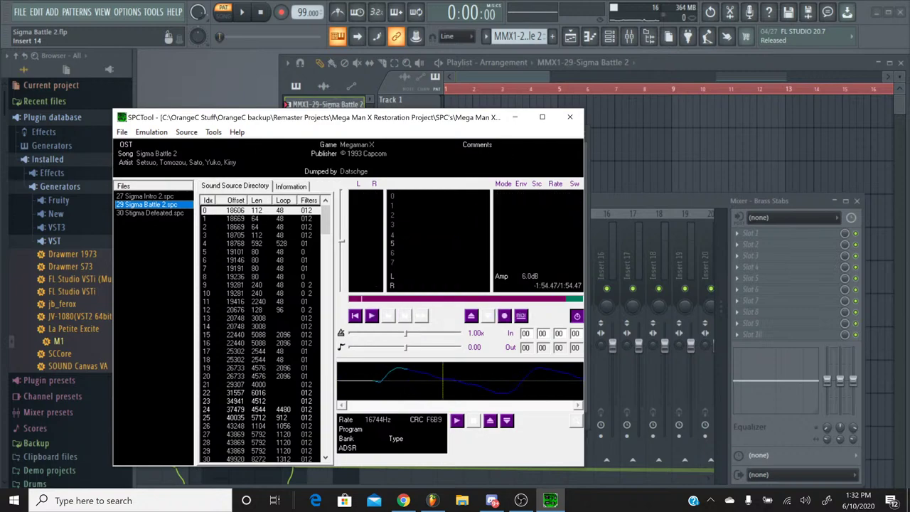
{"action": "left_click", "coordinate": [515, 116]}
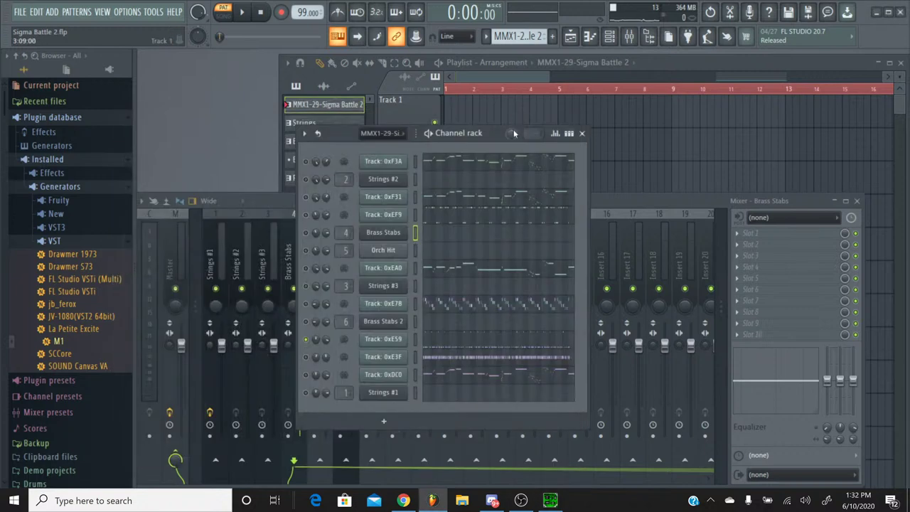
Step: Select all notes in the Track: 0xE59 piano roll, close it and begin switching to another pattern
{"action": "left_click", "coordinate": [451, 343]}
{"action": "scroll", "coordinate": [371, 238], "scroll_direction": "down", "scroll_amount": 5}
{"action": "scroll", "coordinate": [371, 238], "scroll_direction": "up", "scroll_amount": 2}
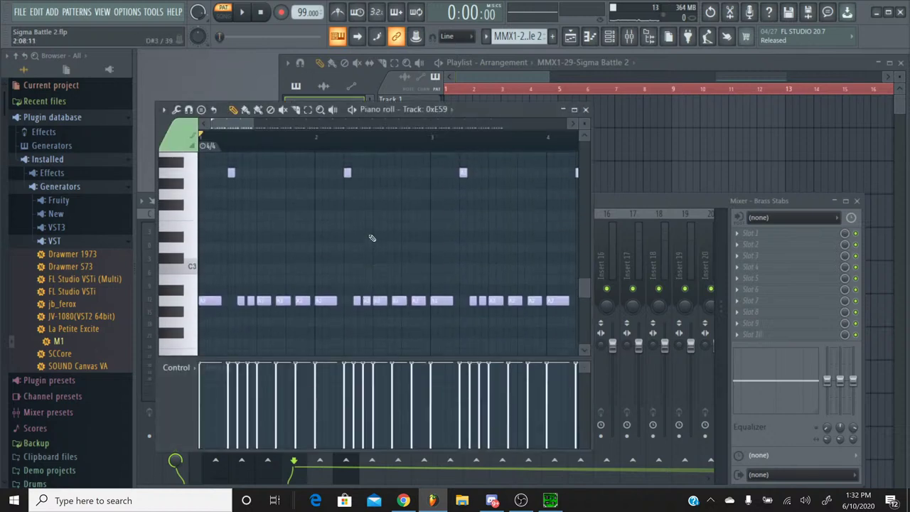
{"action": "key", "text": "ctrl+a"}
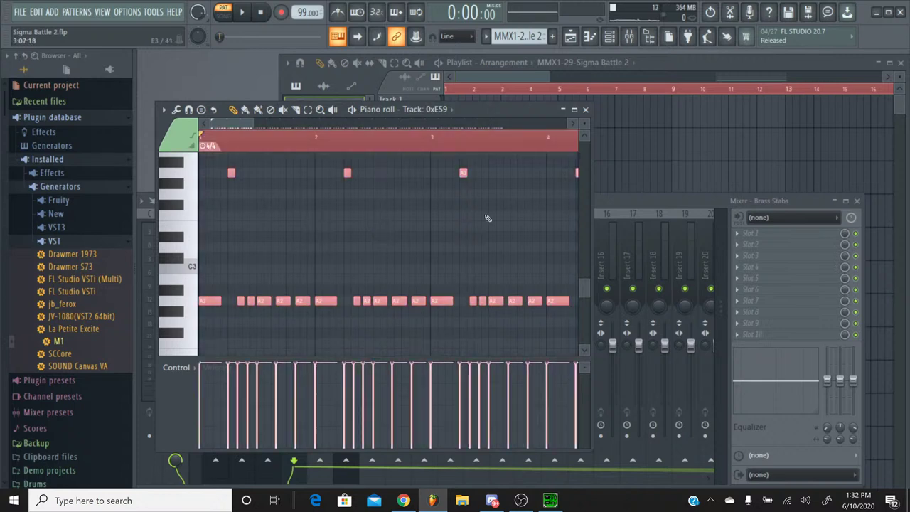
{"action": "left_click", "coordinate": [585, 110]}
{"action": "left_click", "coordinate": [486, 36]}
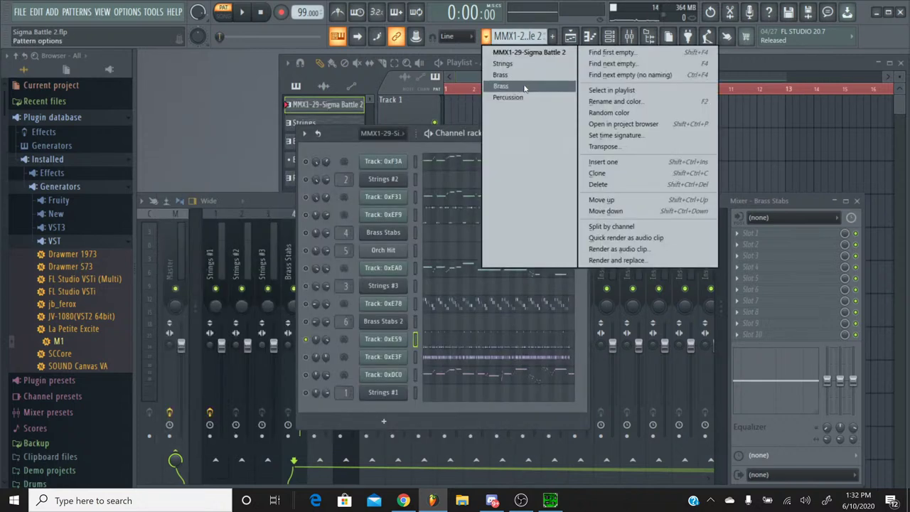
Step: Rename the second Brass pattern, pattern 4, as Bass
{"action": "left_click", "coordinate": [501, 74]}
{"action": "left_click", "coordinate": [485, 36]}
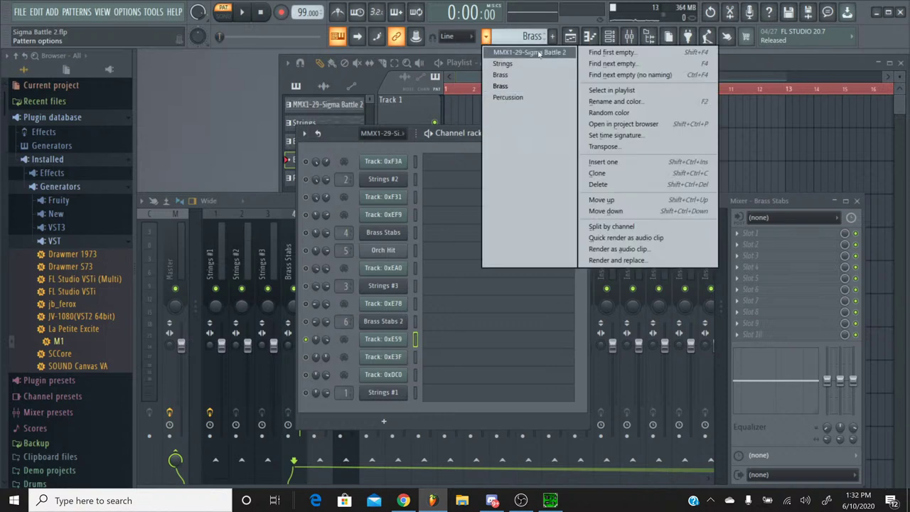
{"action": "left_click", "coordinate": [613, 104]}
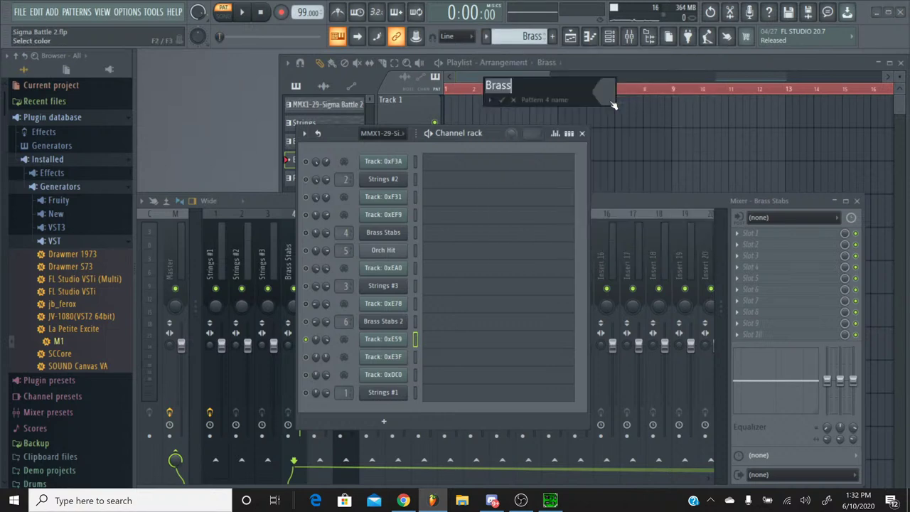
{"action": "type", "text": "Bass"}
{"action": "key", "text": "Return"}
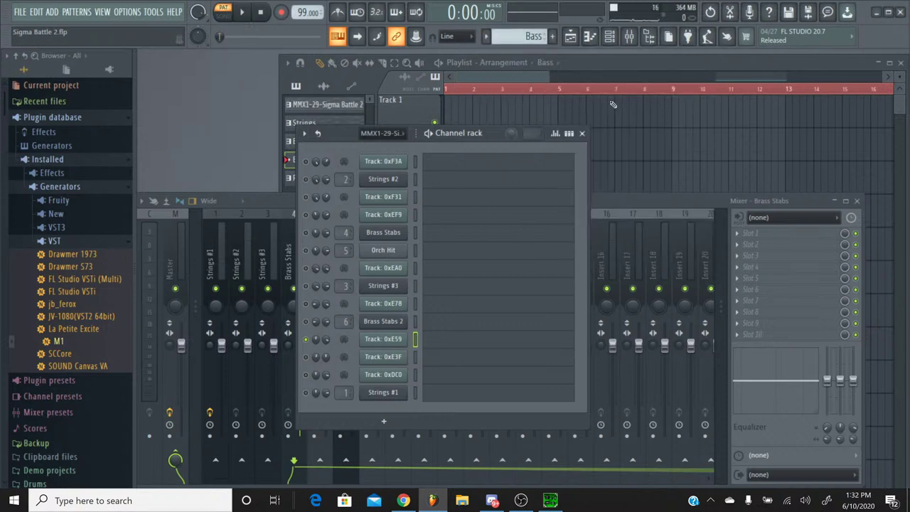
Step: Add the M1 synth to the channel rack and load its Slap Bass program from the Bass instrument category
{"action": "left_click_drag", "start_coordinate": [60, 344], "coordinate": [390, 358]}
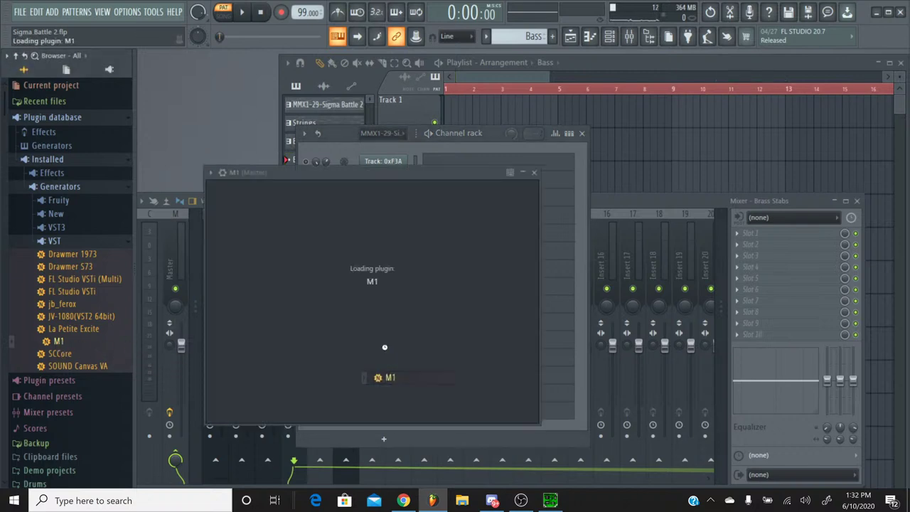
{"action": "left_click", "coordinate": [546, 205]}
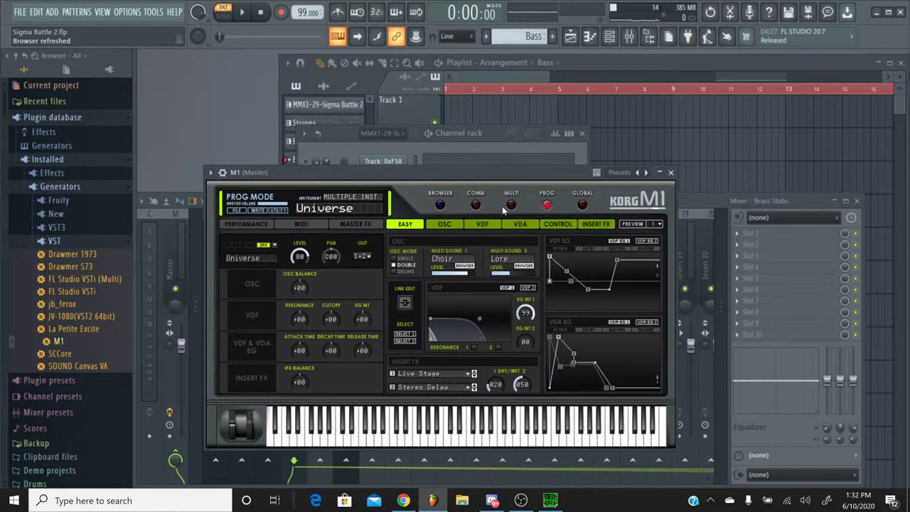
{"action": "left_click", "coordinate": [440, 206]}
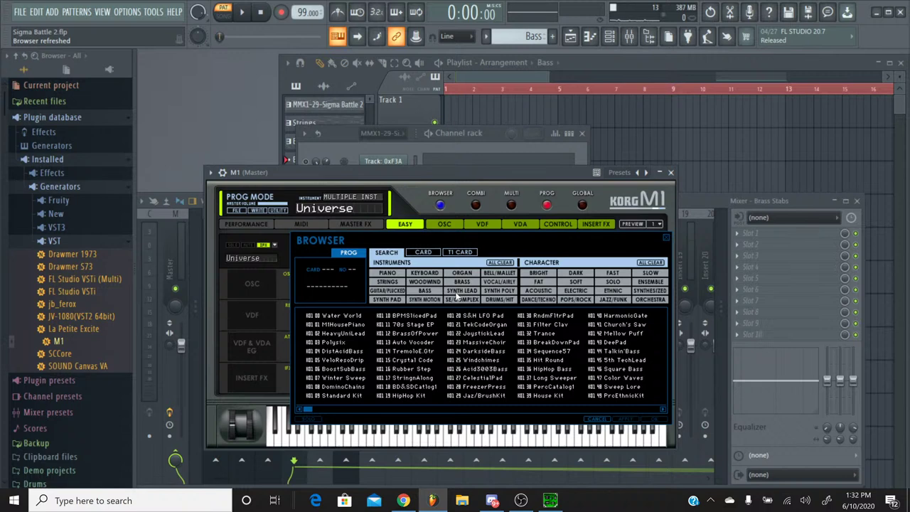
{"action": "left_click", "coordinate": [425, 291]}
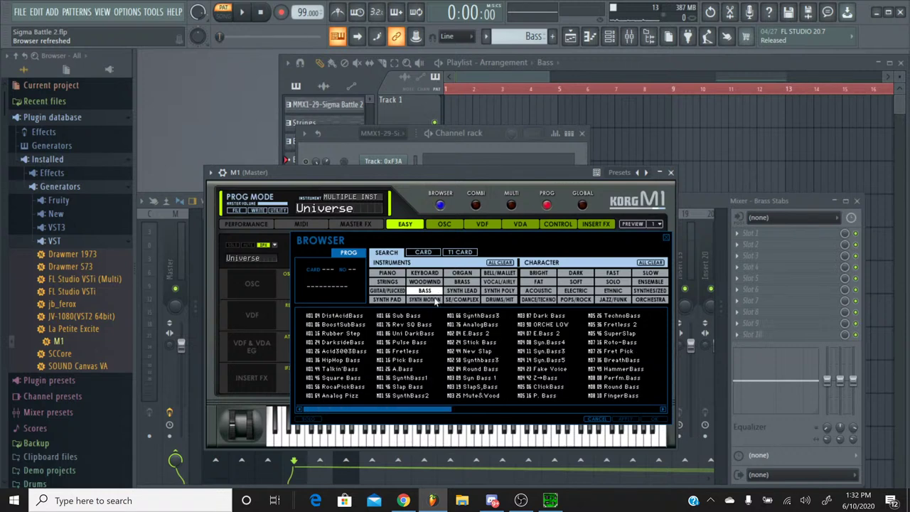
{"action": "left_click", "coordinate": [415, 387]}
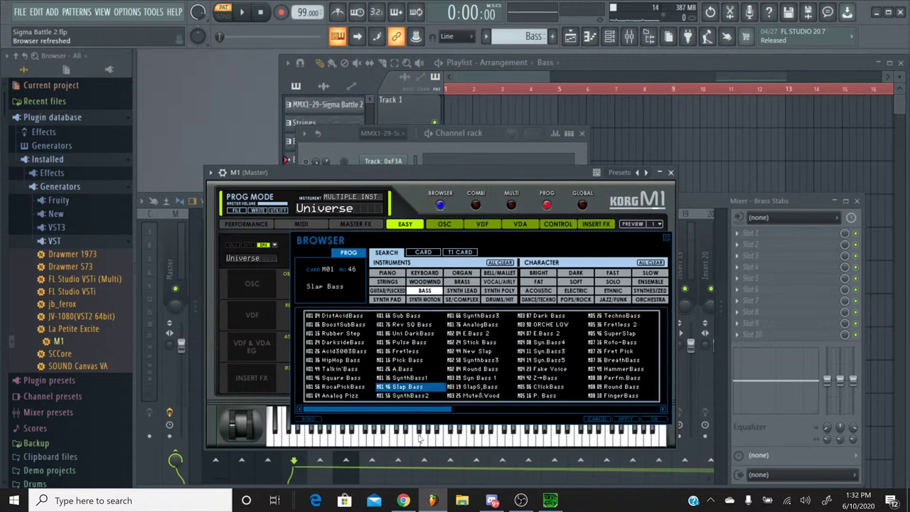
{"action": "left_click", "coordinate": [396, 438]}
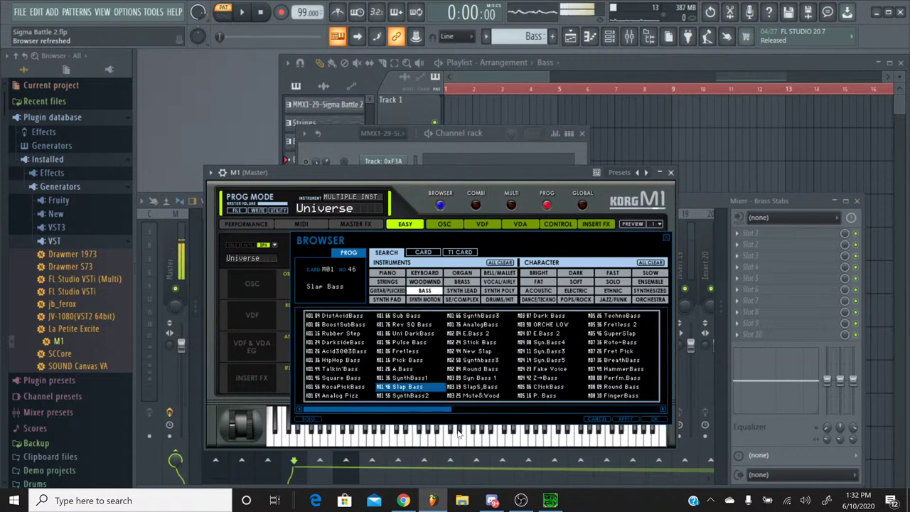
{"action": "double_click", "coordinate": [406, 387]}
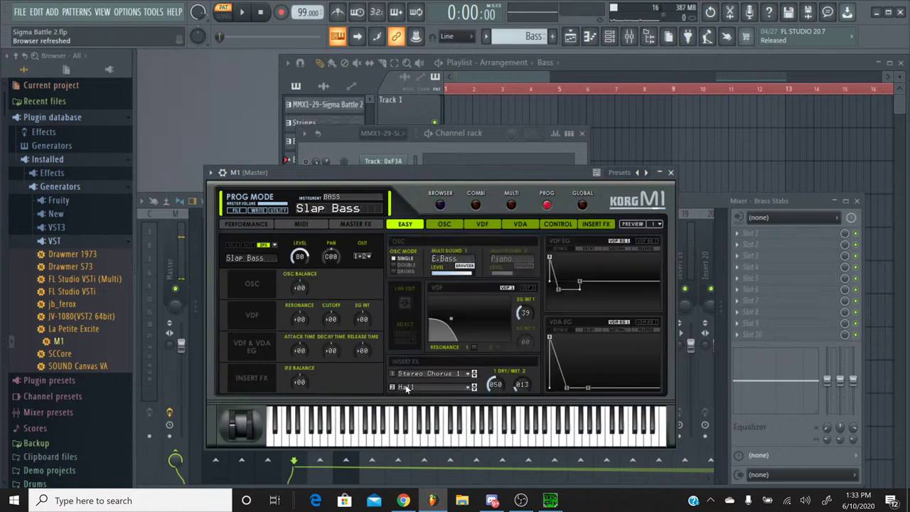
Step: Try removing the M1's insert effects, setting the first to No Effect, and reload the Slap Bass program
{"action": "left_click", "coordinate": [419, 377]}
{"action": "left_click", "coordinate": [433, 89]}
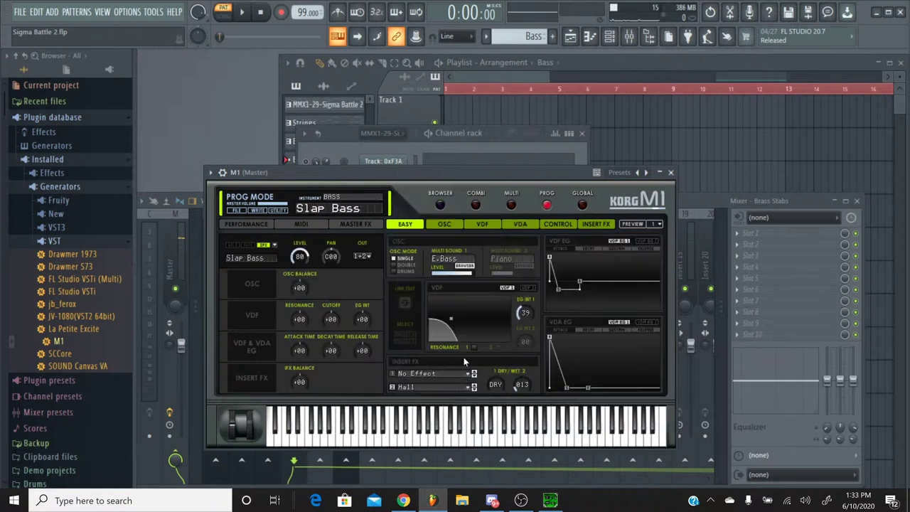
{"action": "left_click", "coordinate": [439, 387]}
{"action": "left_click", "coordinate": [459, 105]}
{"action": "left_click", "coordinate": [440, 205]}
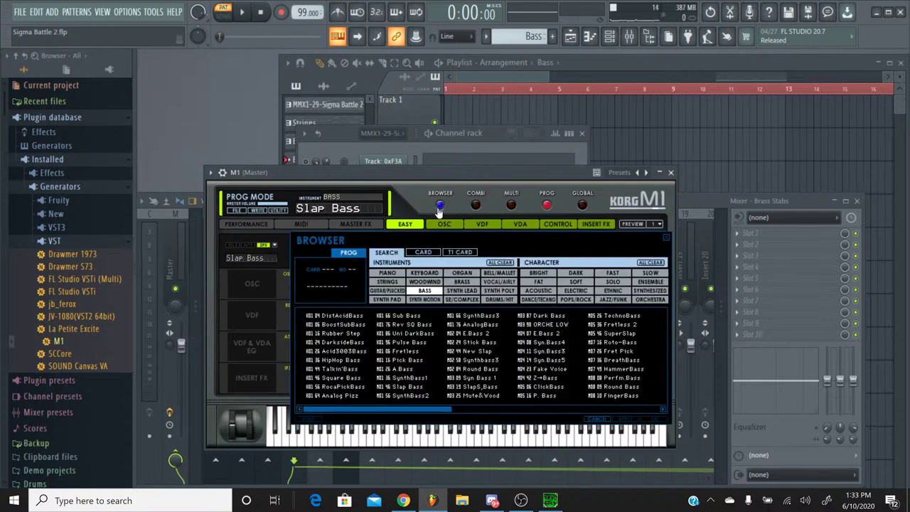
{"action": "double_click", "coordinate": [413, 388]}
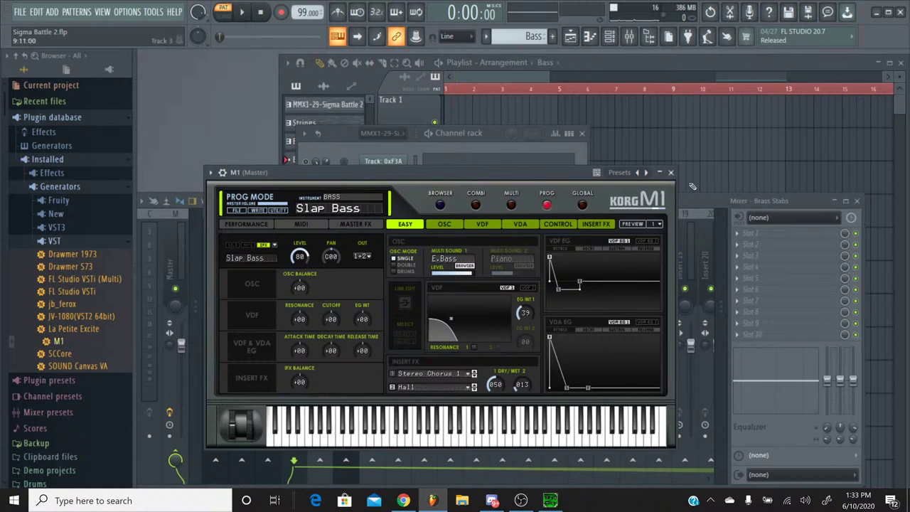
Step: Close the synth window and rename the M1 channel as Bass
{"action": "left_click", "coordinate": [670, 173]}
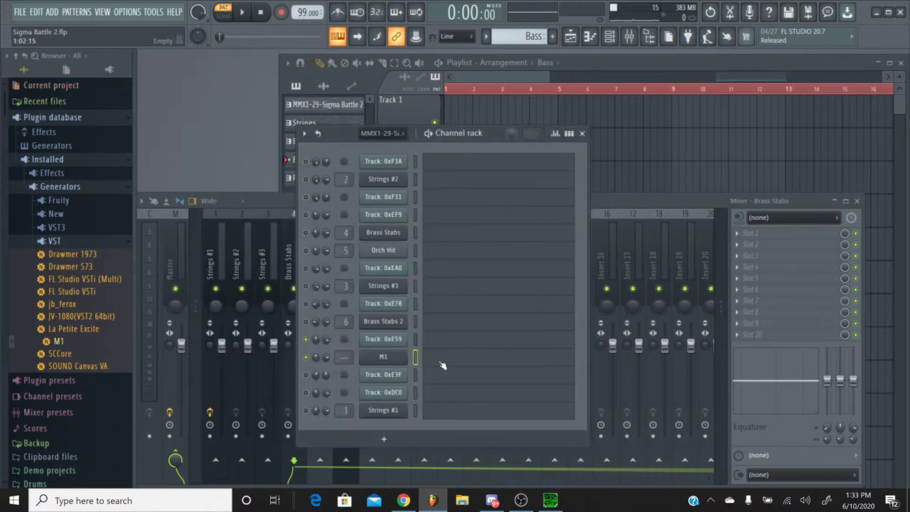
{"action": "right_click", "coordinate": [393, 360]}
{"action": "left_click", "coordinate": [437, 345]}
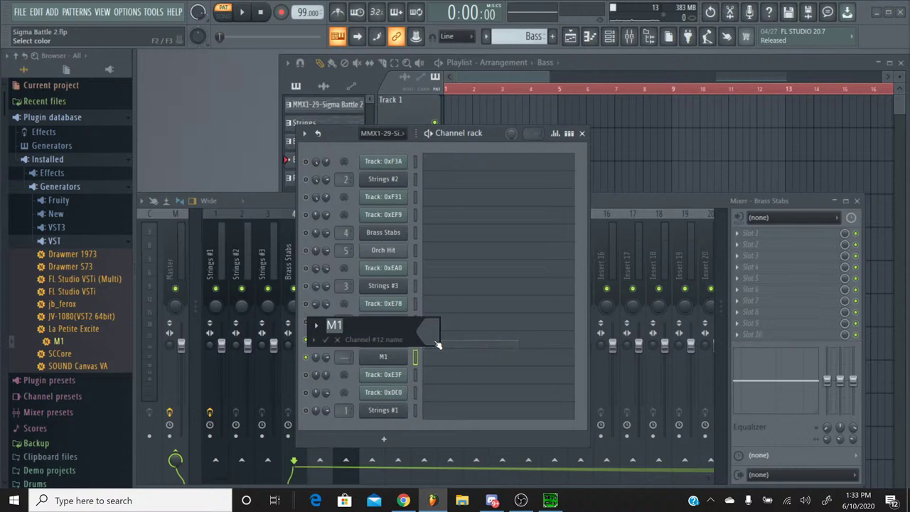
{"action": "type", "text": "Bass"}
{"action": "key", "text": "Return"}
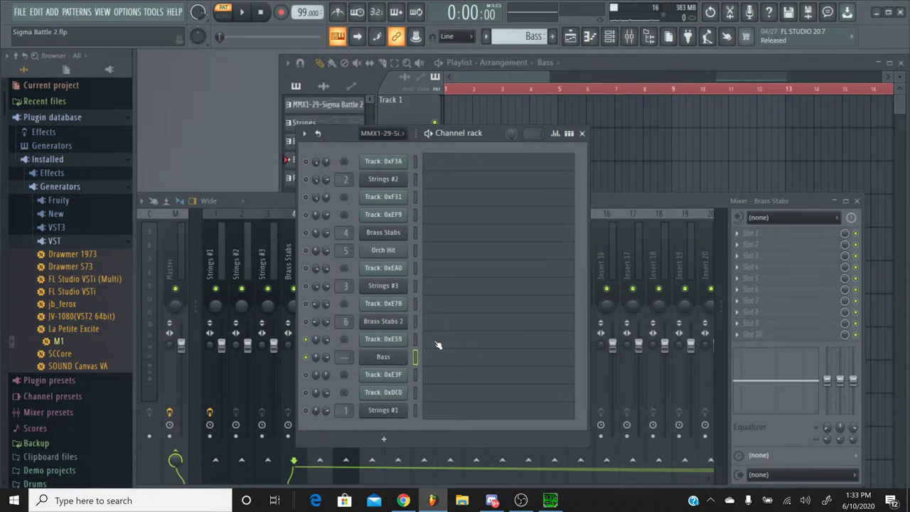
Step: Paste the copied bass notes into the Bass channel's piano roll and transpose them up one octave
{"action": "key", "text": "F7"}
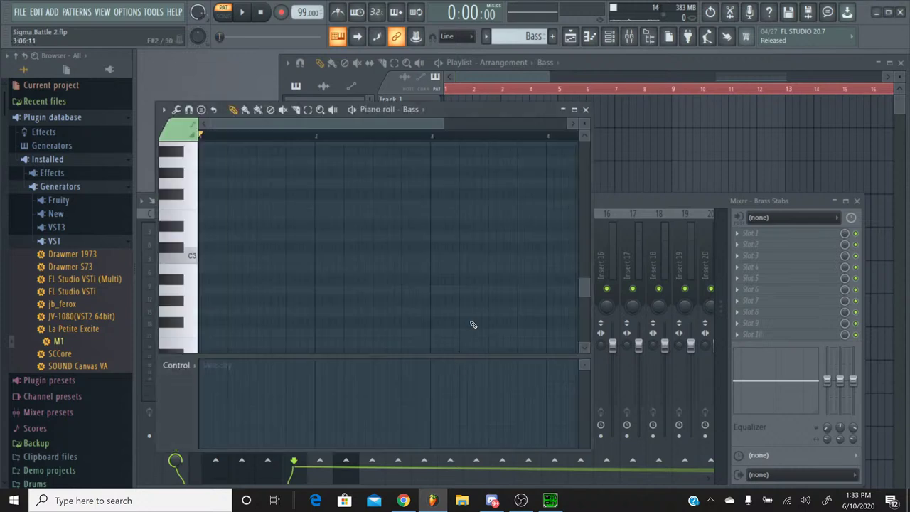
{"action": "scroll", "coordinate": [473, 324], "scroll_direction": "up", "scroll_amount": 1}
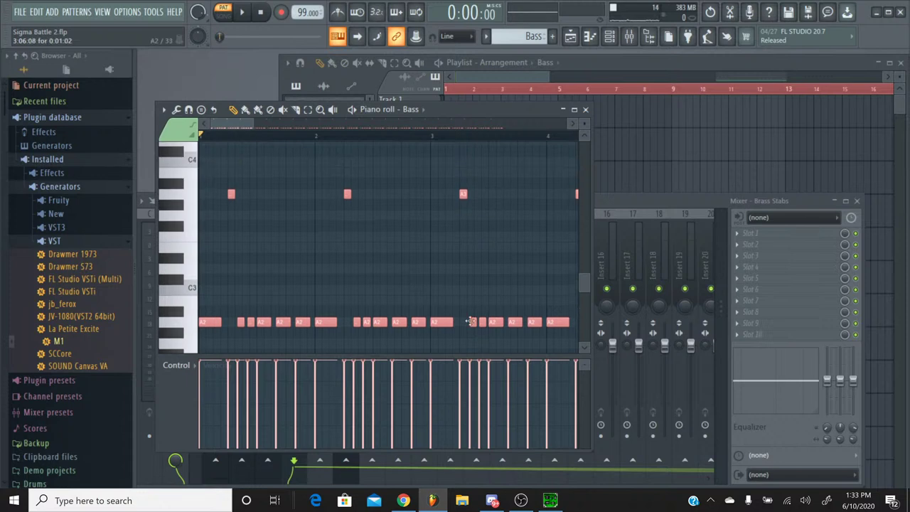
{"action": "key", "text": "ctrl+Up"}
{"action": "key", "text": "ctrl+d"}
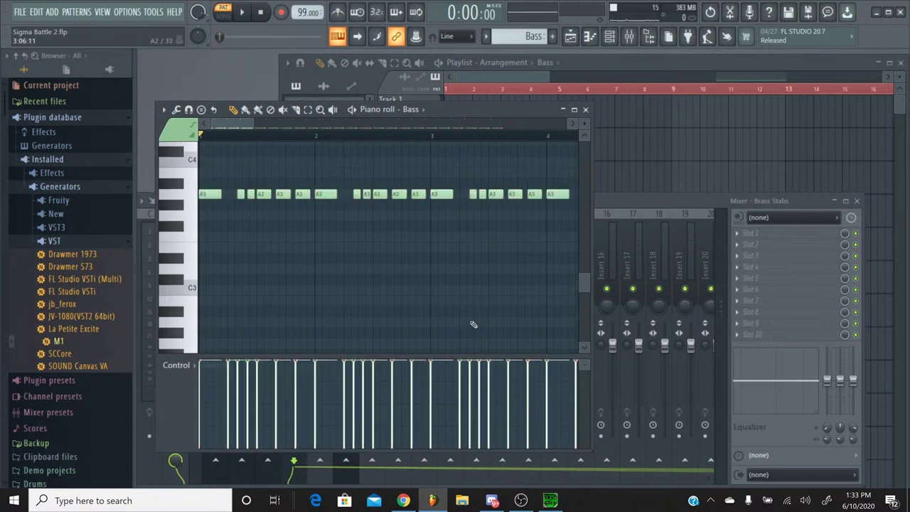
Step: Play the Bass pattern and route the Bass channel to mixer track 7
{"action": "left_click", "coordinate": [247, 19]}
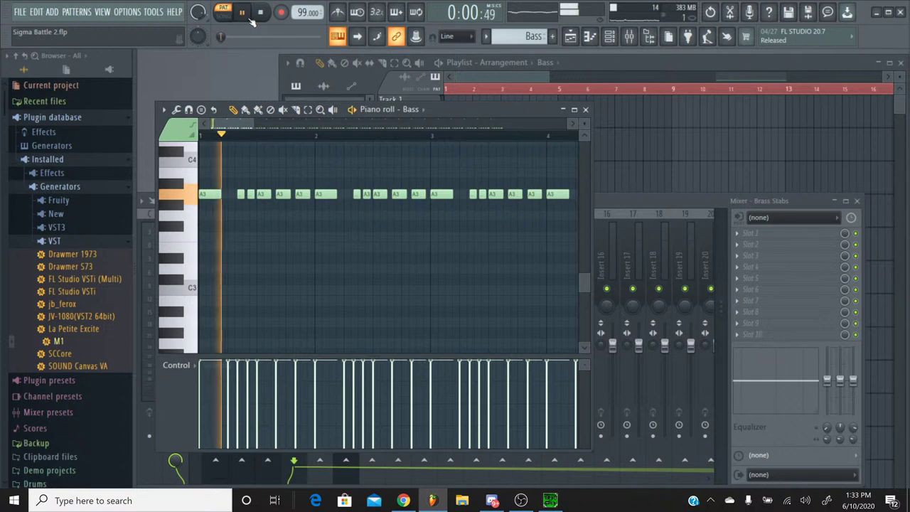
{"action": "left_click", "coordinate": [569, 110]}
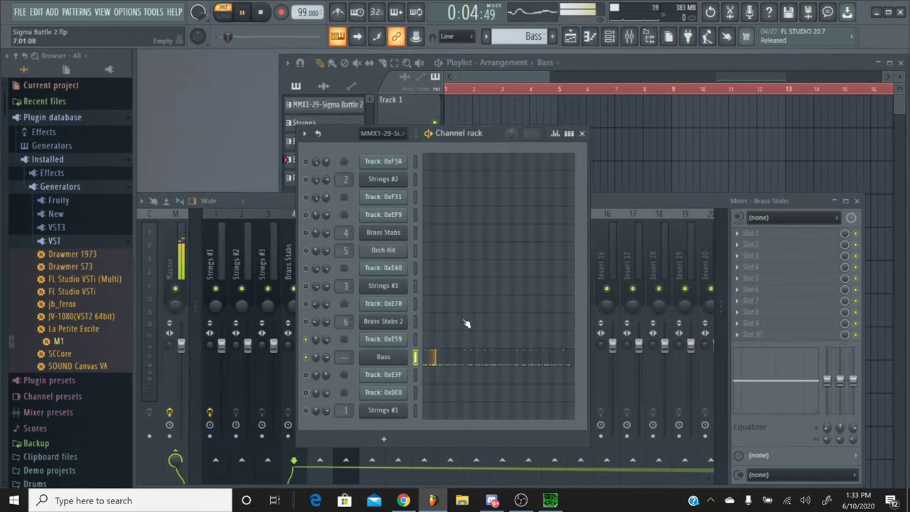
{"action": "left_click", "coordinate": [592, 214]}
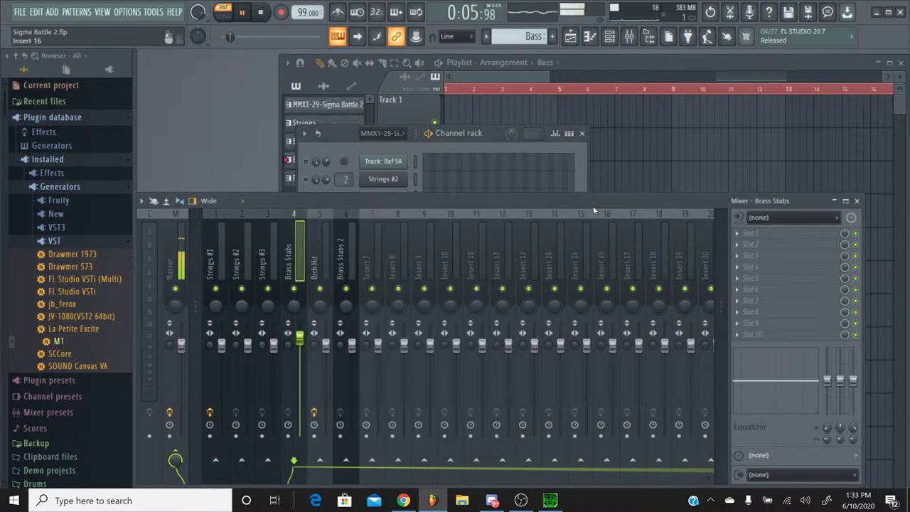
{"action": "left_click", "coordinate": [363, 217]}
{"action": "key", "text": "ctrl+l"}
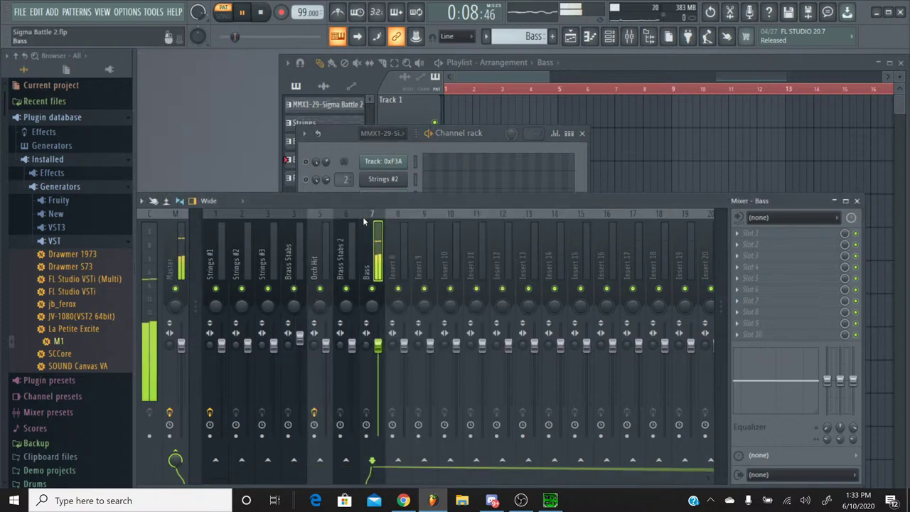
Step: Add Fruity Parametric EQ 2 to slot 4 of the Bass mixer track with band 2 slightly boosted, and raise the track's fader slightly
{"action": "left_click", "coordinate": [785, 269]}
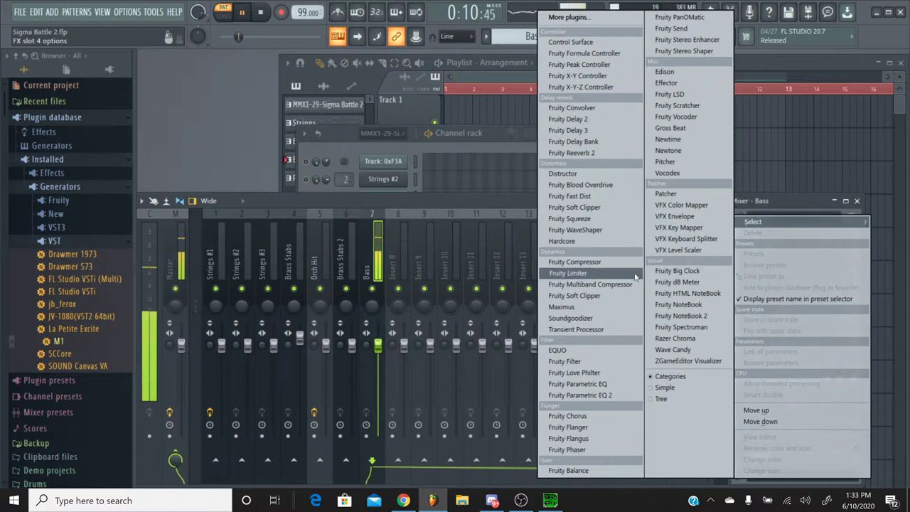
{"action": "left_click", "coordinate": [579, 396]}
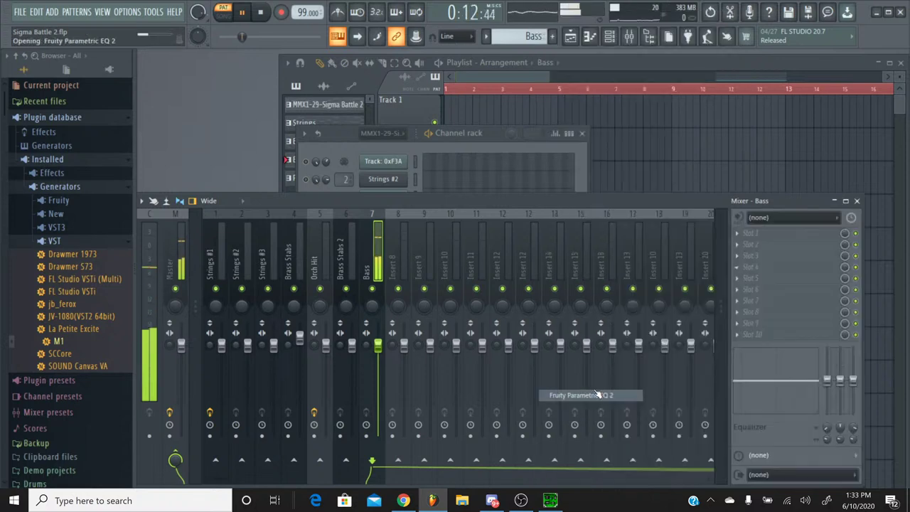
{"action": "left_click_drag", "start_coordinate": [271, 259], "coordinate": [275, 249]}
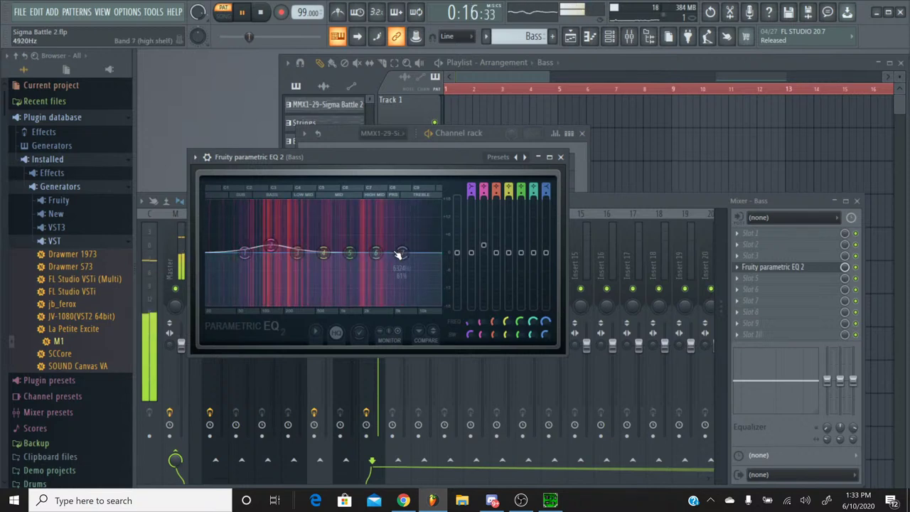
{"action": "left_click", "coordinate": [561, 158]}
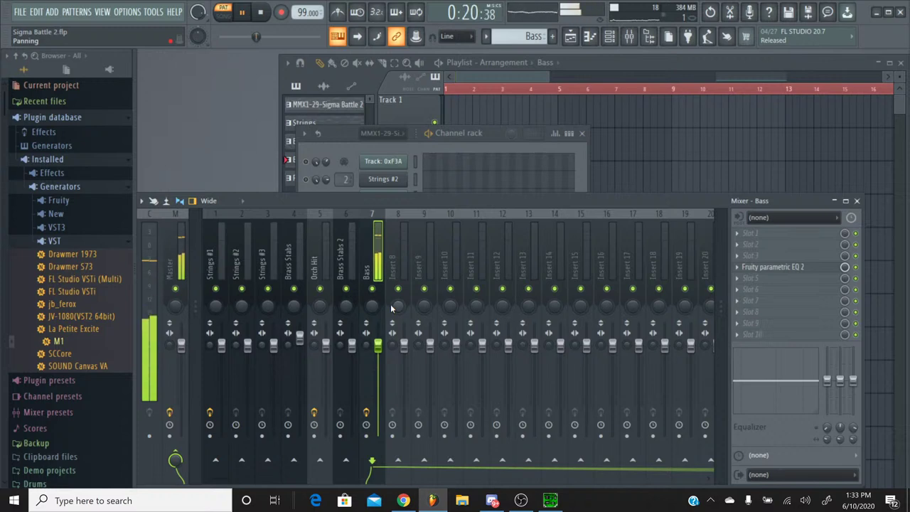
{"action": "left_click_drag", "start_coordinate": [378, 346], "coordinate": [378, 341]}
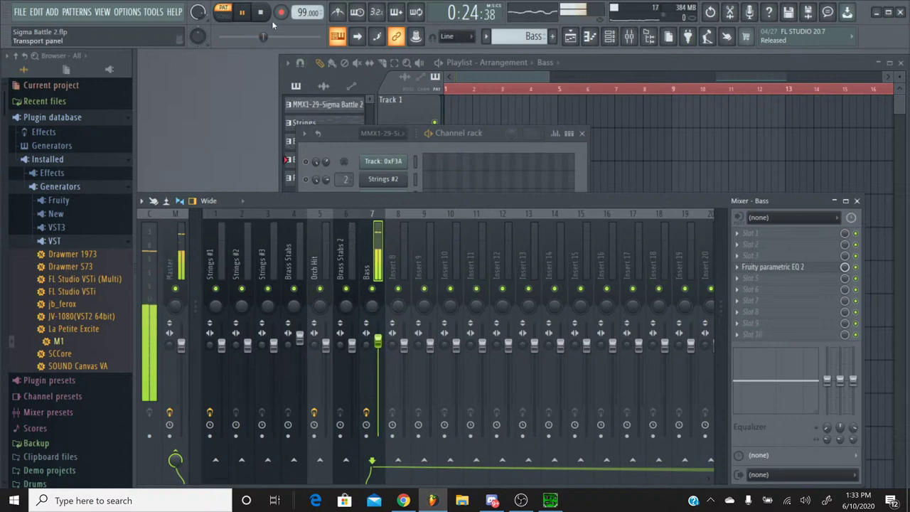
{"action": "key", "text": "space"}
Step: Save the project and select the MMX1-29-Sigma Battle 2 pattern
{"action": "left_click", "coordinate": [338, 139]}
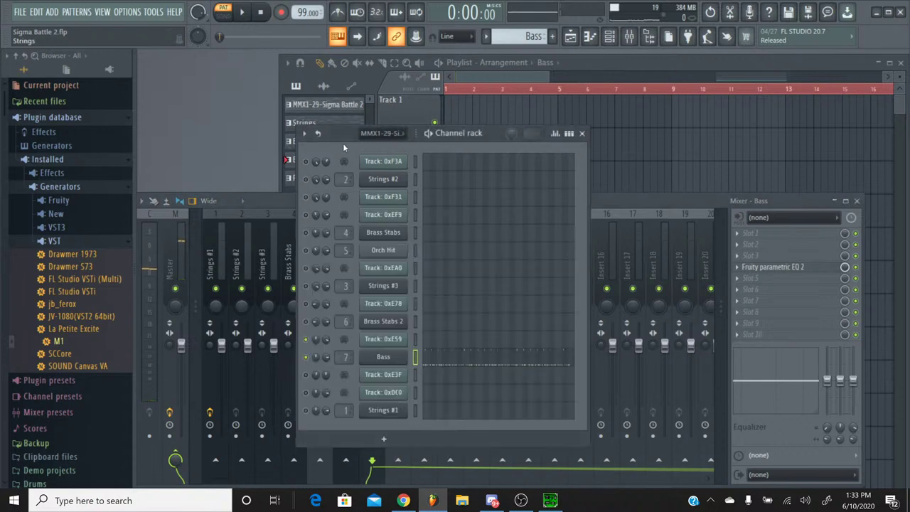
{"action": "left_click", "coordinate": [19, 12]}
{"action": "left_click", "coordinate": [31, 67]}
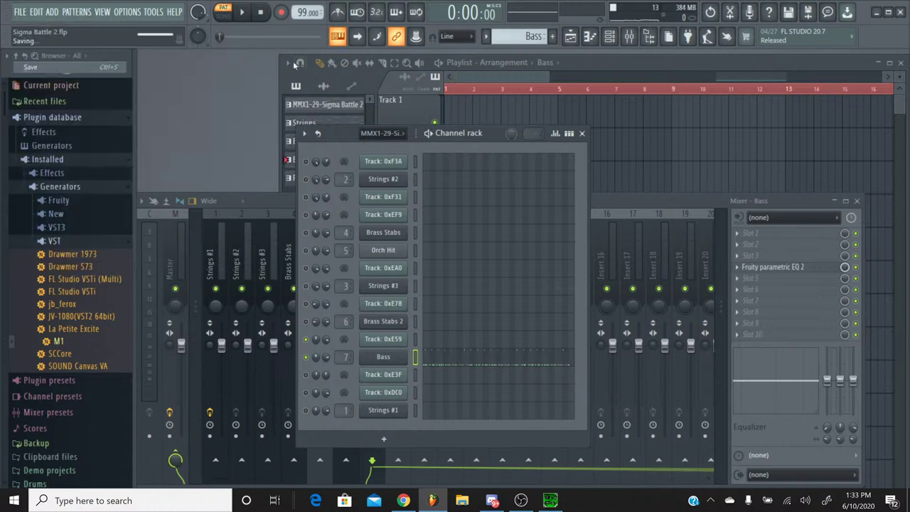
{"action": "left_click", "coordinate": [490, 36]}
{"action": "left_click", "coordinate": [490, 62]}
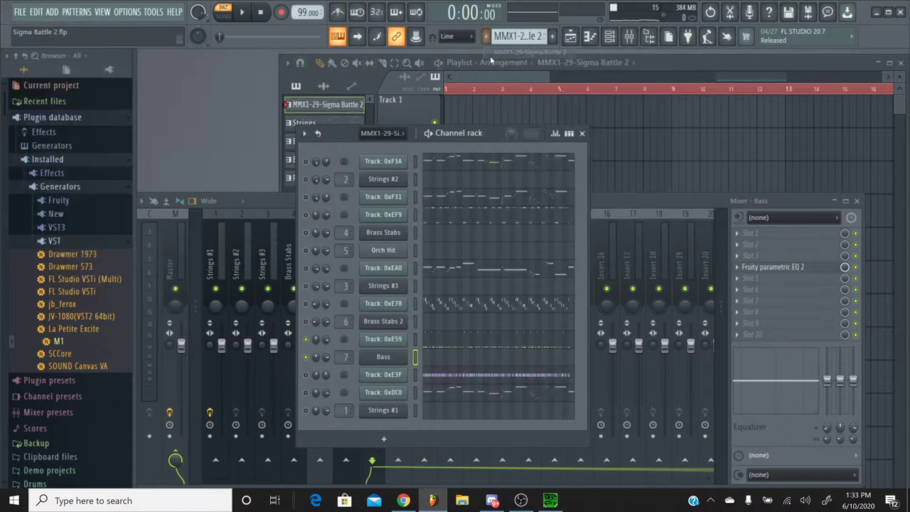
Step: Switch to SPCTool and play 29 Sigma Battle 2.spc to listen to the original track
{"action": "left_click", "coordinate": [550, 500]}
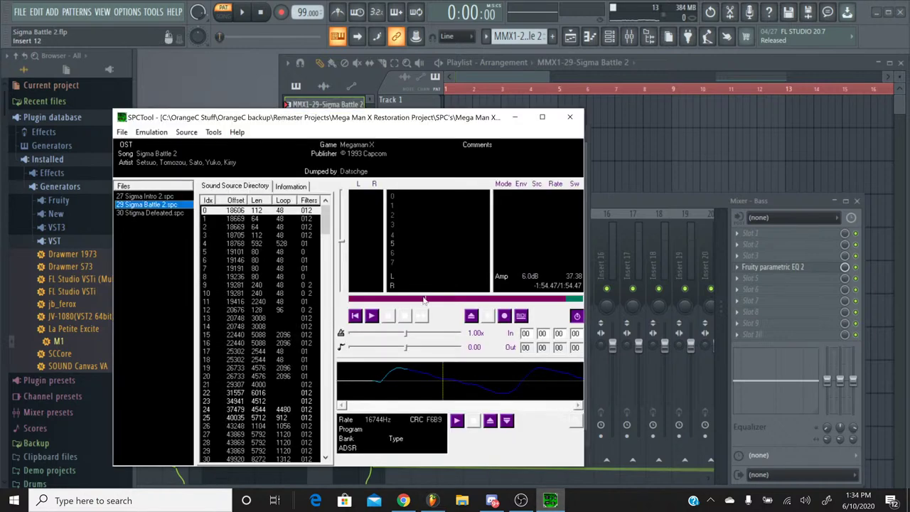
{"action": "left_click", "coordinate": [372, 316]}
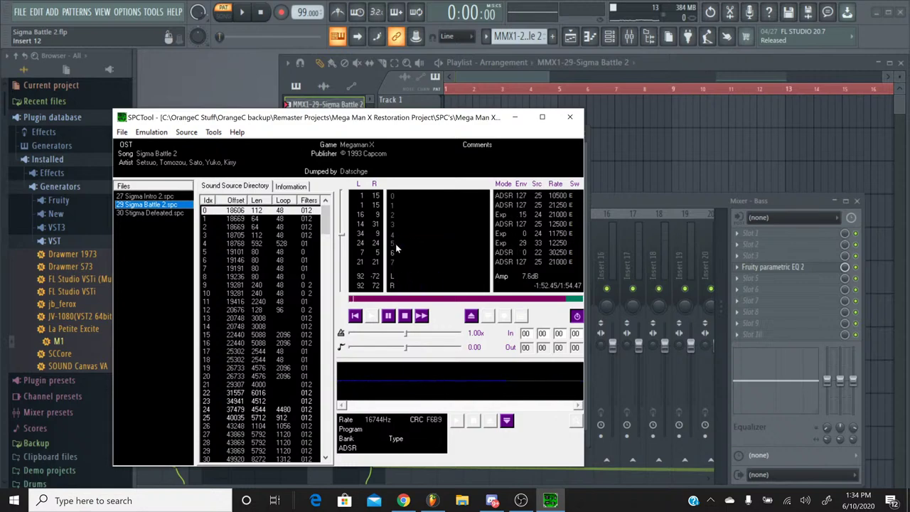
{"action": "left_click", "coordinate": [551, 502]}
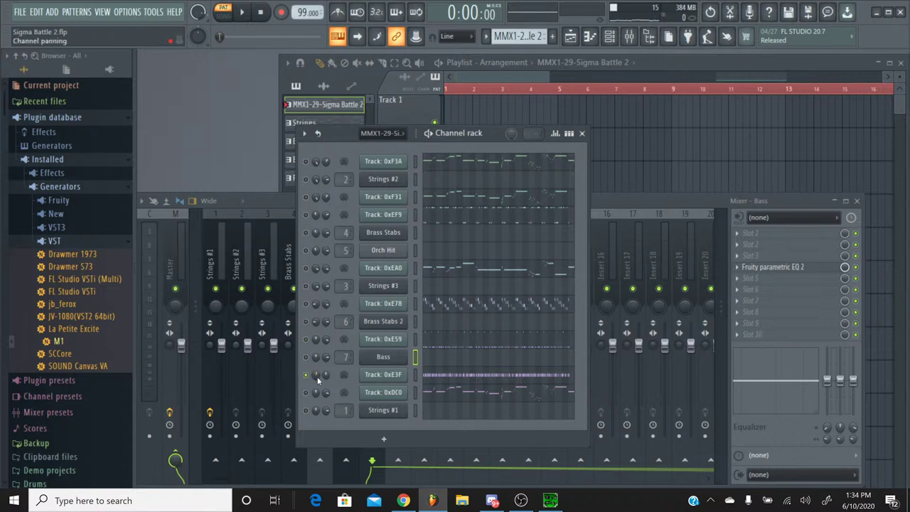
Step: Copy all the notes of Track: 0xE3F and switch to the Percussion pattern
{"action": "left_click", "coordinate": [383, 374]}
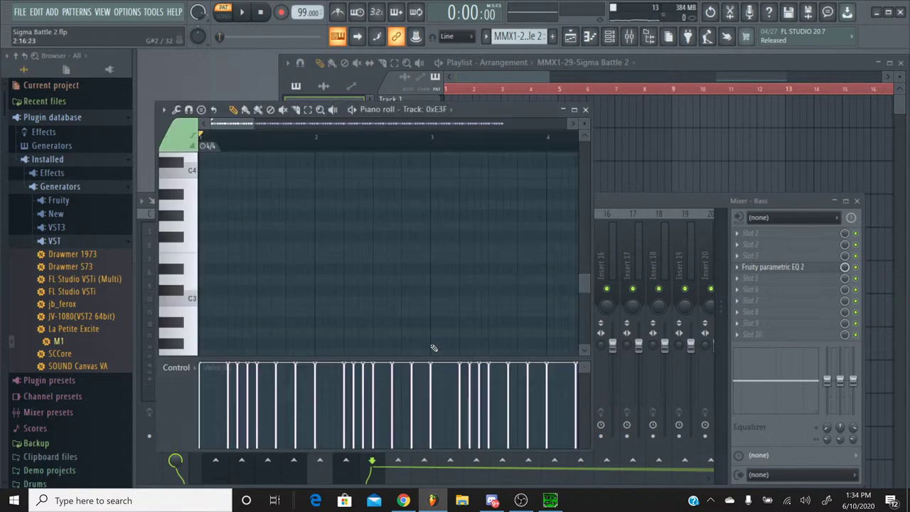
{"action": "scroll", "coordinate": [383, 227], "scroll_direction": "up", "scroll_amount": 1}
{"action": "scroll", "coordinate": [382, 223], "scroll_direction": "up", "scroll_amount": 1}
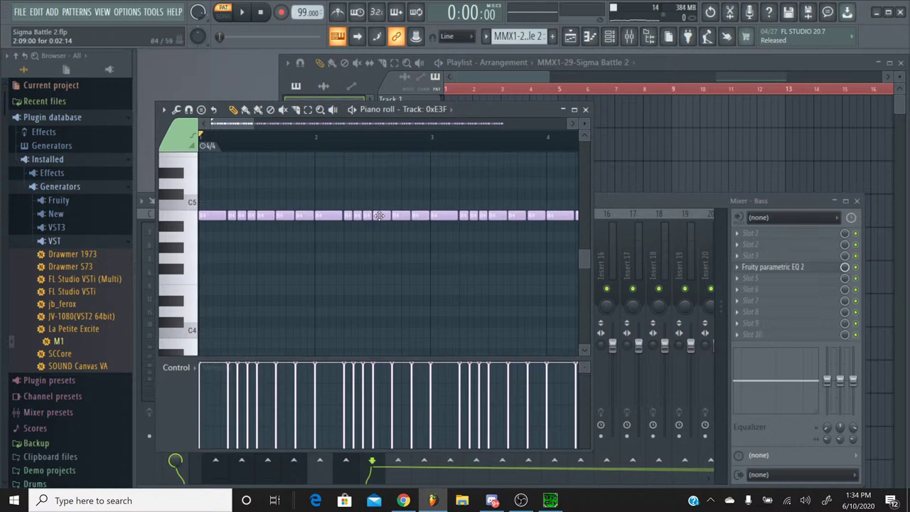
{"action": "key", "text": "ctrl+a"}
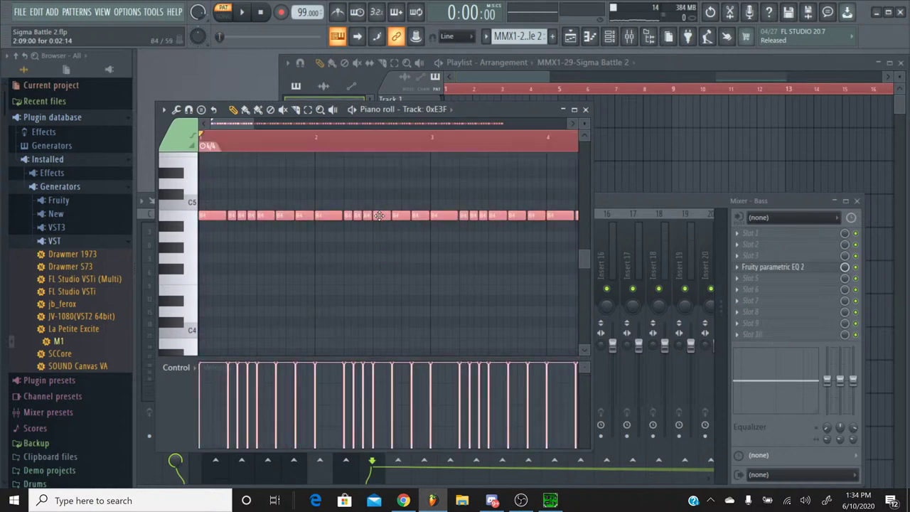
{"action": "left_click", "coordinate": [585, 110]}
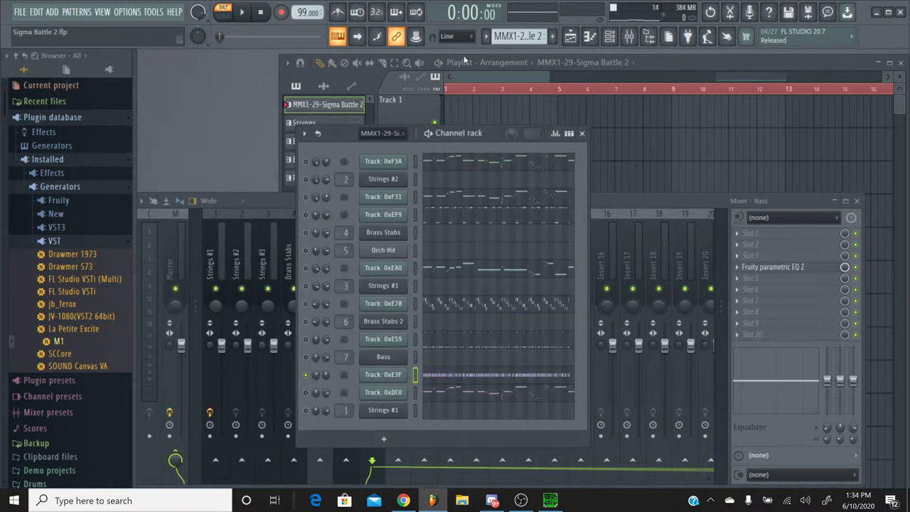
{"action": "left_click", "coordinate": [487, 38]}
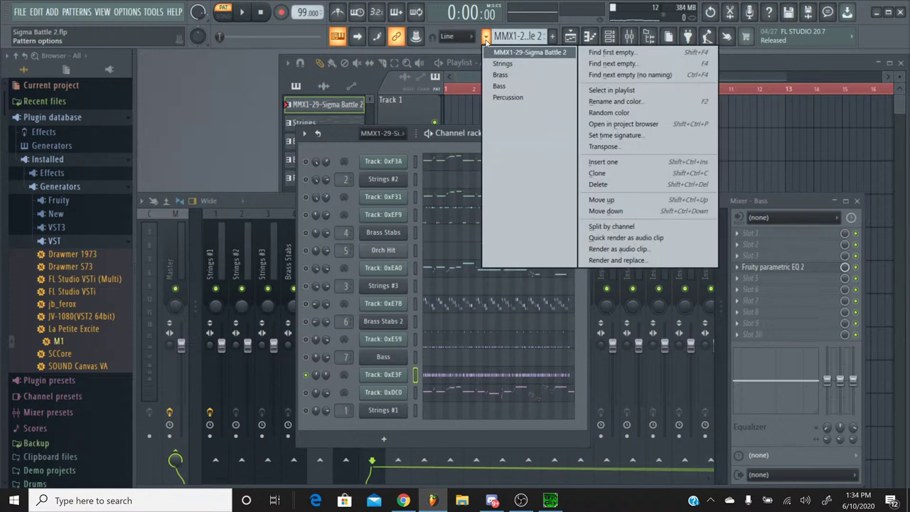
{"action": "left_click", "coordinate": [508, 97]}
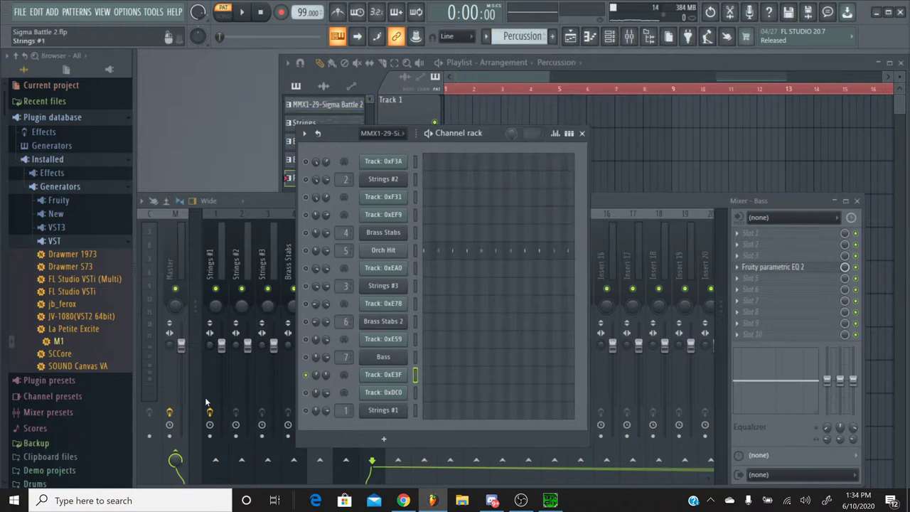
Step: Add an M1 channel below Track: 0xE3F and load the BD&SDCatlog1 program from the Drums/Hit category in Prog mode
{"action": "left_click_drag", "start_coordinate": [58, 342], "coordinate": [386, 380]}
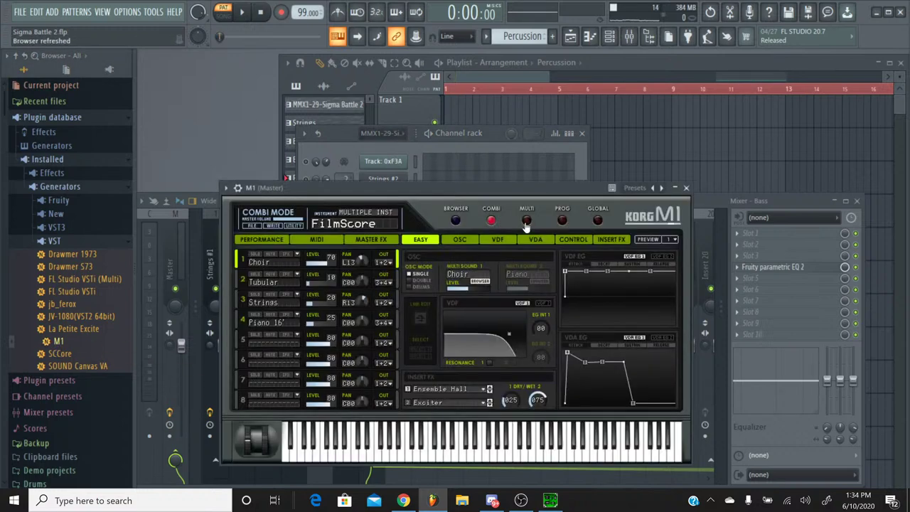
{"action": "left_click", "coordinate": [562, 221]}
{"action": "left_click", "coordinate": [456, 221]}
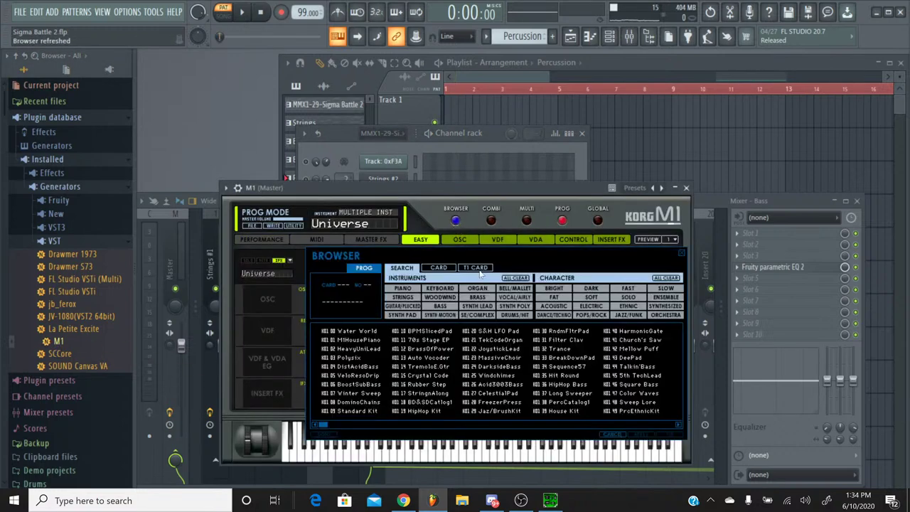
{"action": "left_click", "coordinate": [509, 316]}
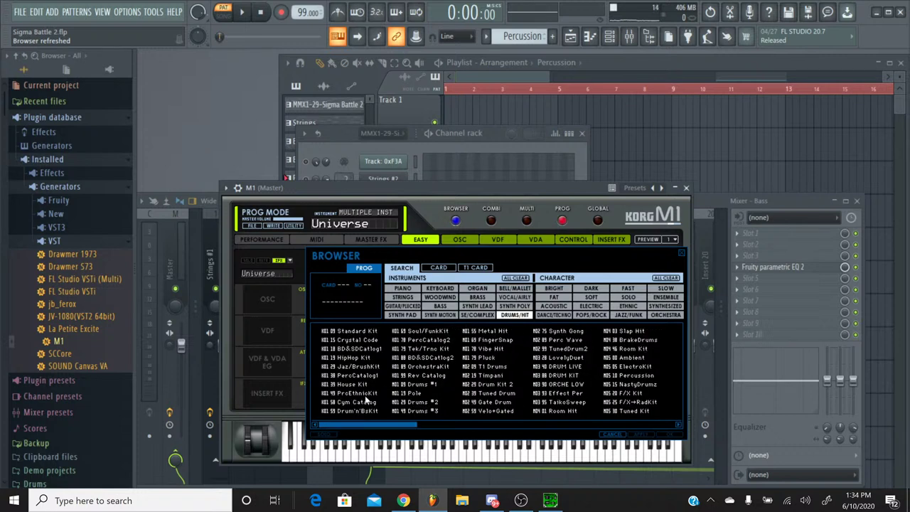
{"action": "double_click", "coordinate": [356, 349]}
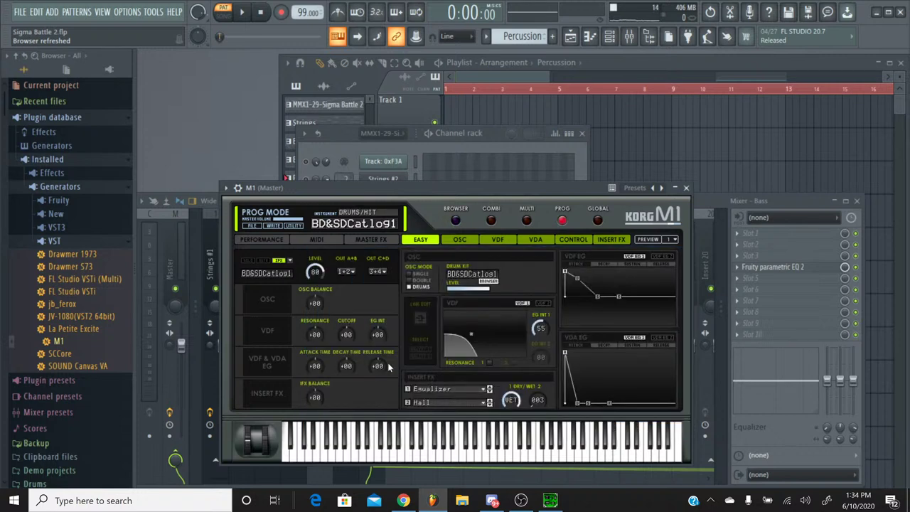
{"action": "left_click", "coordinate": [442, 404]}
{"action": "left_click", "coordinate": [487, 118]}
{"action": "left_click", "coordinate": [686, 189]}
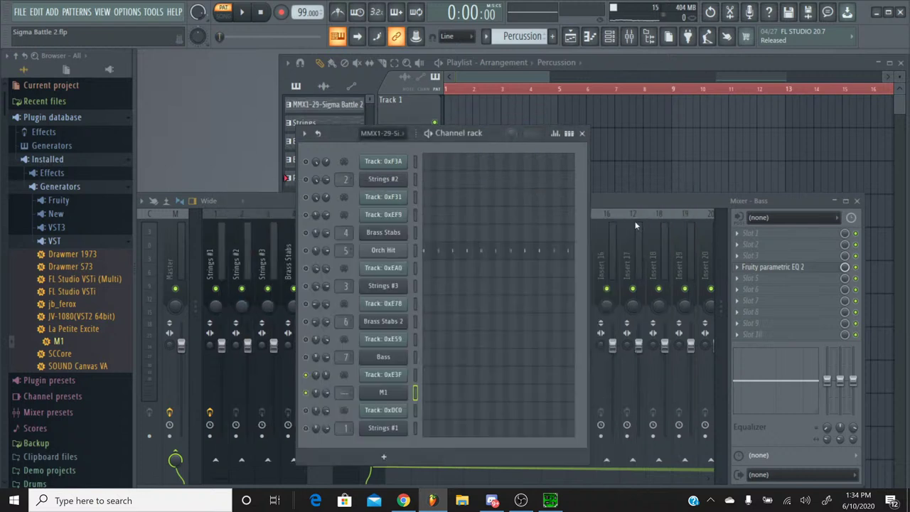
Step: Rename the M1 channel to Snare and paste the copied notes into its piano roll
{"action": "right_click", "coordinate": [381, 397]}
{"action": "left_click", "coordinate": [455, 347]}
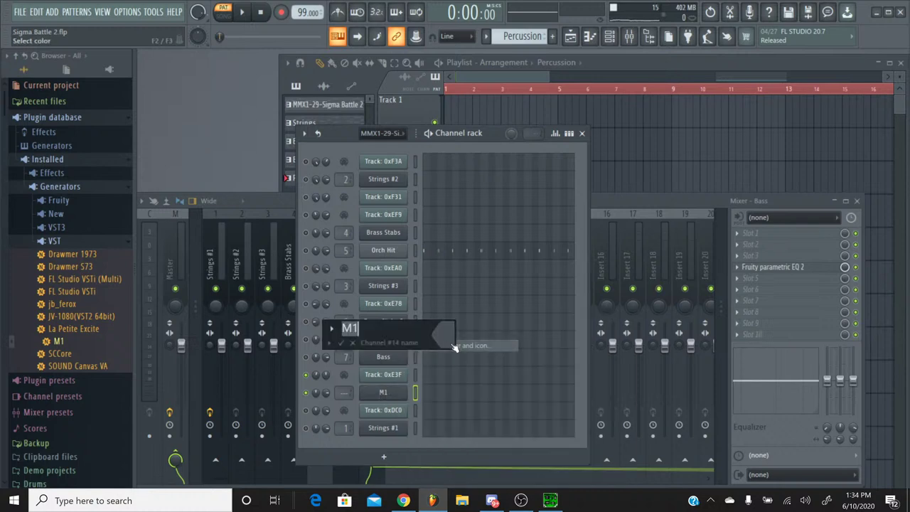
{"action": "key", "text": "Return"}
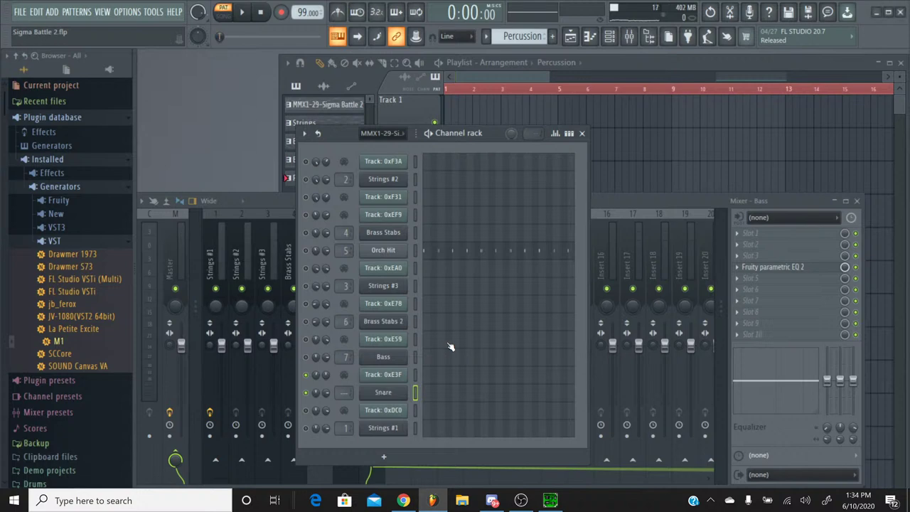
{"action": "left_click", "coordinate": [447, 391]}
{"action": "key", "text": "ctrl+v"}
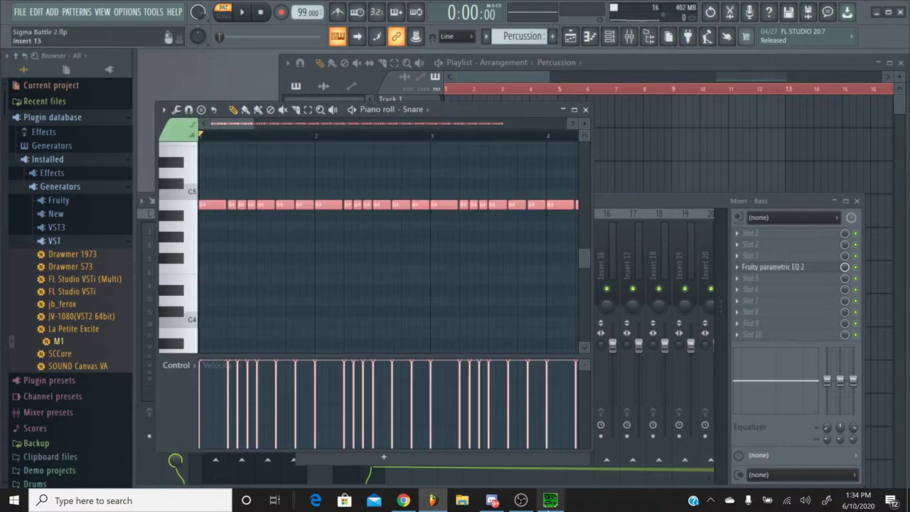
Step: Audition the A#5 key in the Snare piano roll and transpose all the snare notes up to A#5
{"action": "left_click", "coordinate": [549, 500]}
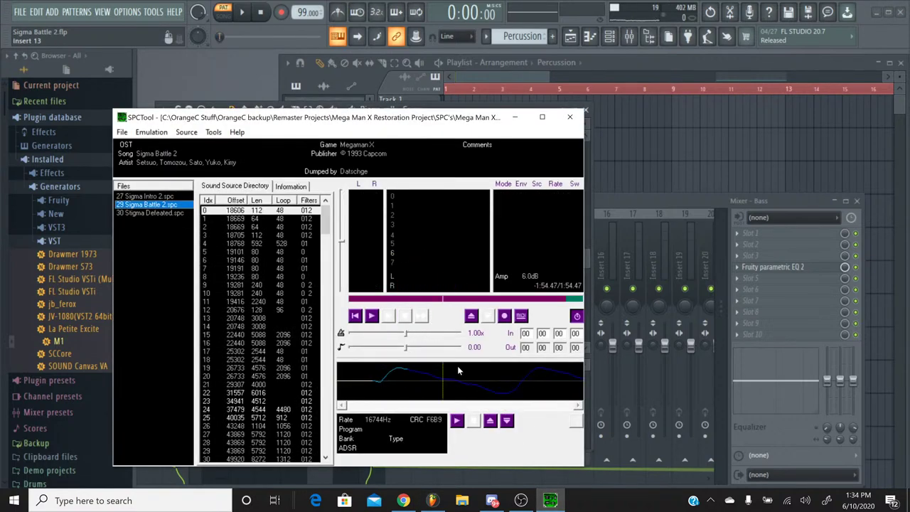
{"action": "left_click", "coordinate": [550, 499]}
{"action": "scroll", "coordinate": [260, 258], "scroll_direction": "up", "scroll_amount": 3}
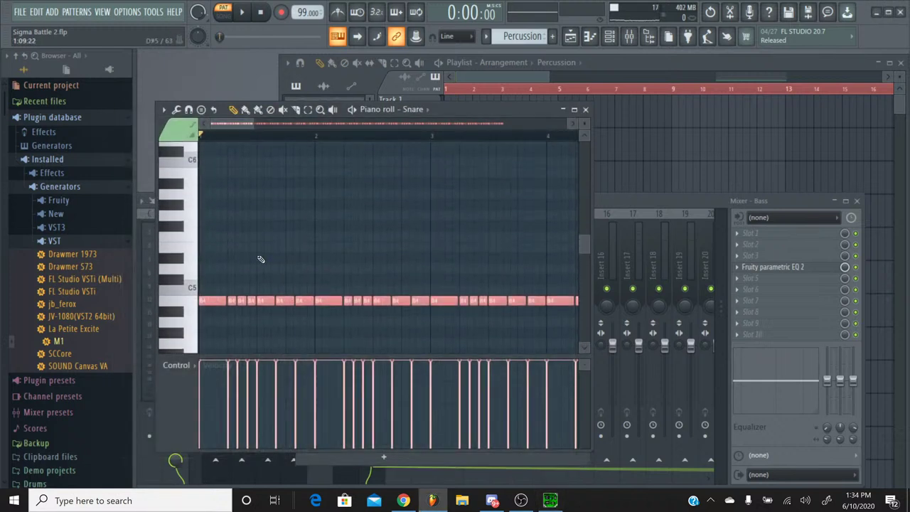
{"action": "key", "text": "ctrl+d"}
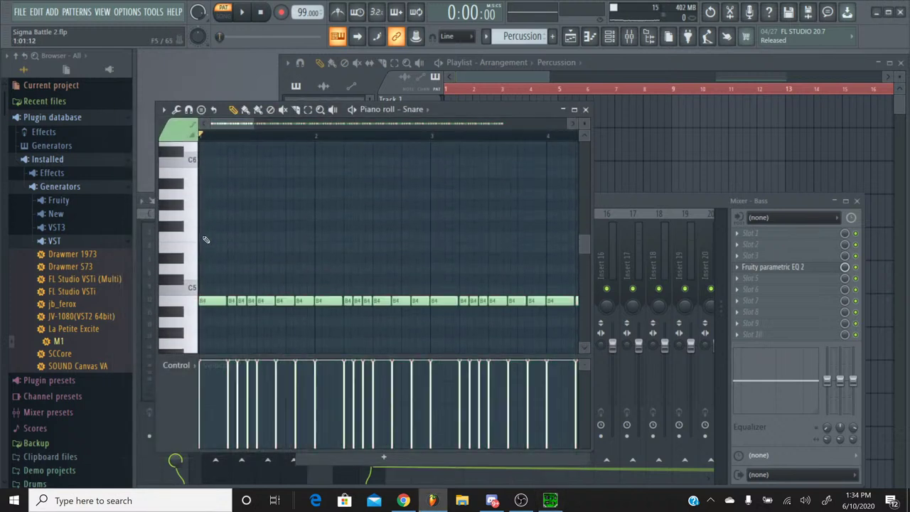
{"action": "key", "text": "ctrl+a"}
{"action": "left_click", "coordinate": [177, 184]}
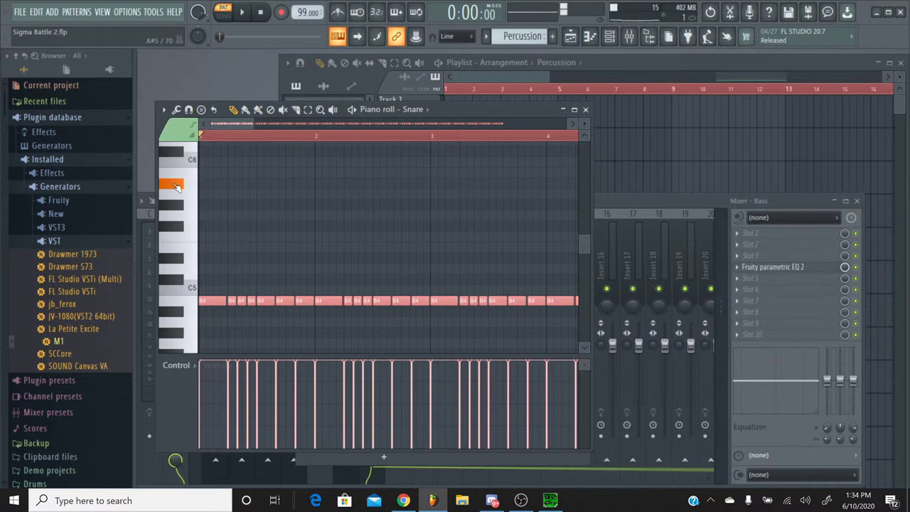
{"action": "key", "text": "Up"}
{"action": "key", "text": "Up"}
{"action": "key", "text": "Up"}
{"action": "key", "text": "Up"}
{"action": "key", "text": "Up"}
{"action": "key", "text": "Up"}
{"action": "key", "text": "Up"}
{"action": "key", "text": "Up"}
{"action": "key", "text": "Up"}
{"action": "key", "text": "Up"}
{"action": "key", "text": "Up"}
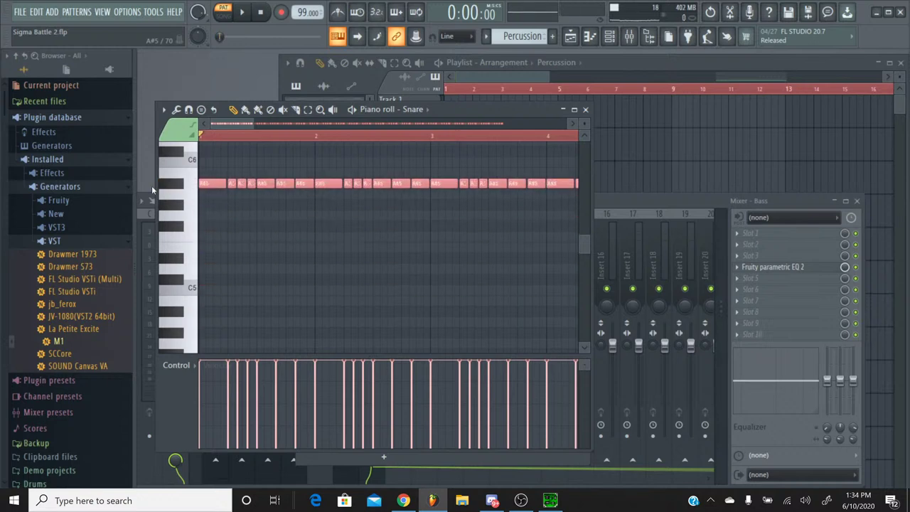
Step: Play the Percussion pattern and route the Snare channel to mixer track 8
{"action": "key", "text": "space"}
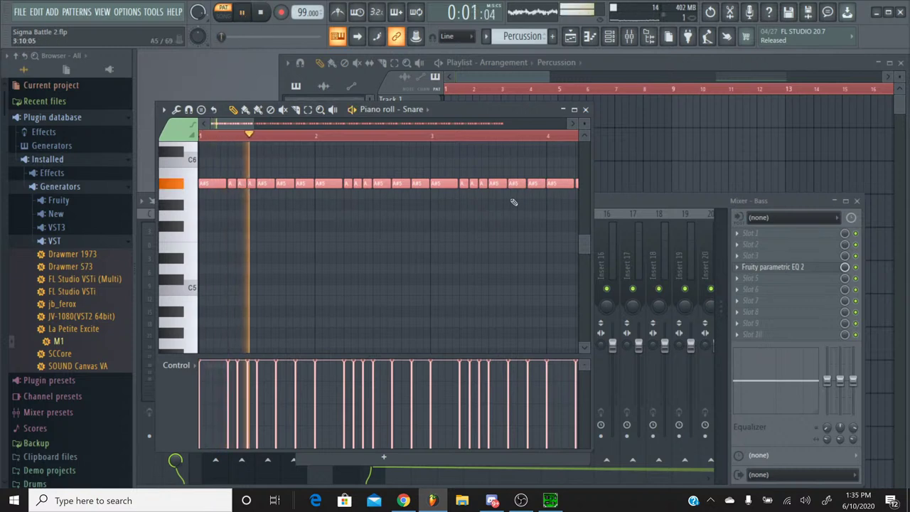
{"action": "left_click", "coordinate": [585, 108]}
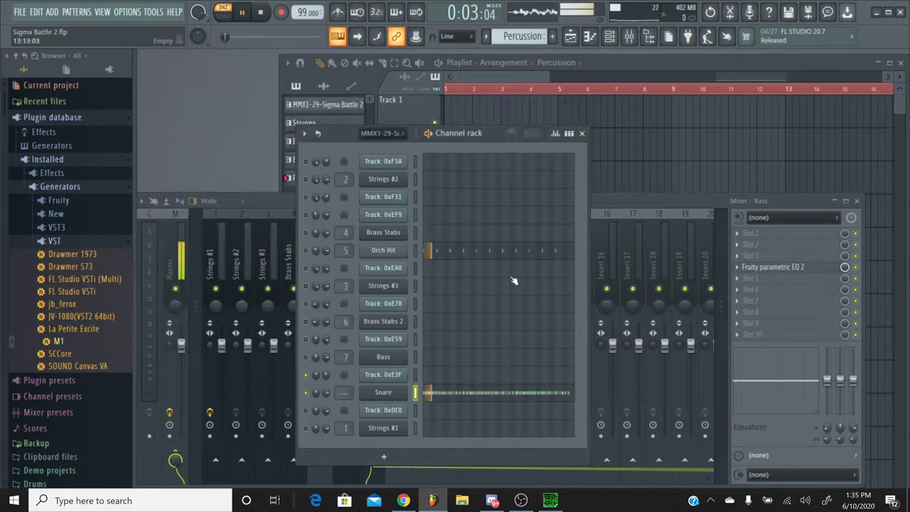
{"action": "left_click", "coordinate": [606, 207]}
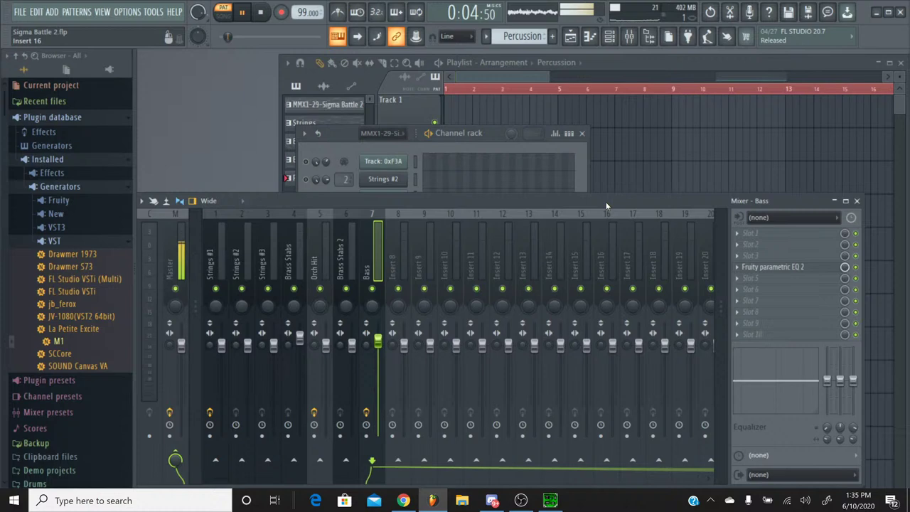
{"action": "left_click", "coordinate": [401, 226]}
{"action": "key", "text": "ctrl+l"}
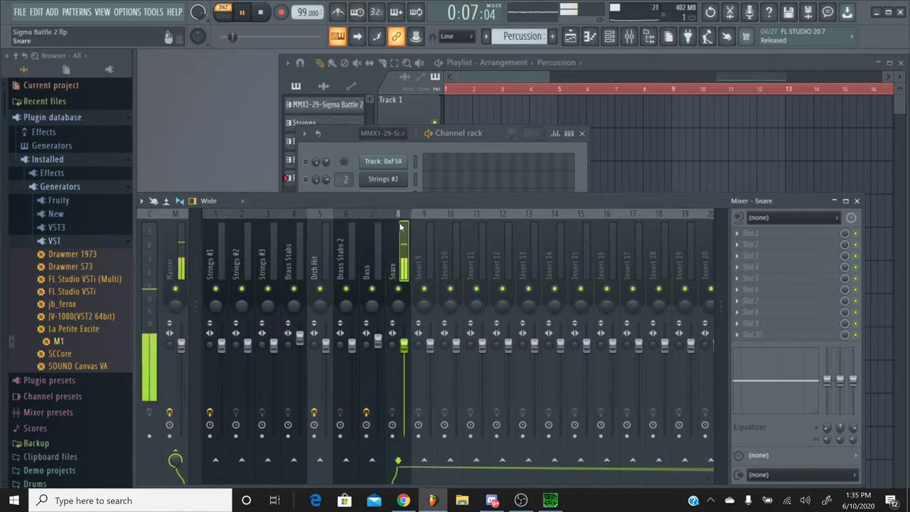
Step: Add Saturation Knob to slot 2 of the Snare mixer track with saturation at about 1.8, and lower the track's fader
{"action": "left_click", "coordinate": [759, 249]}
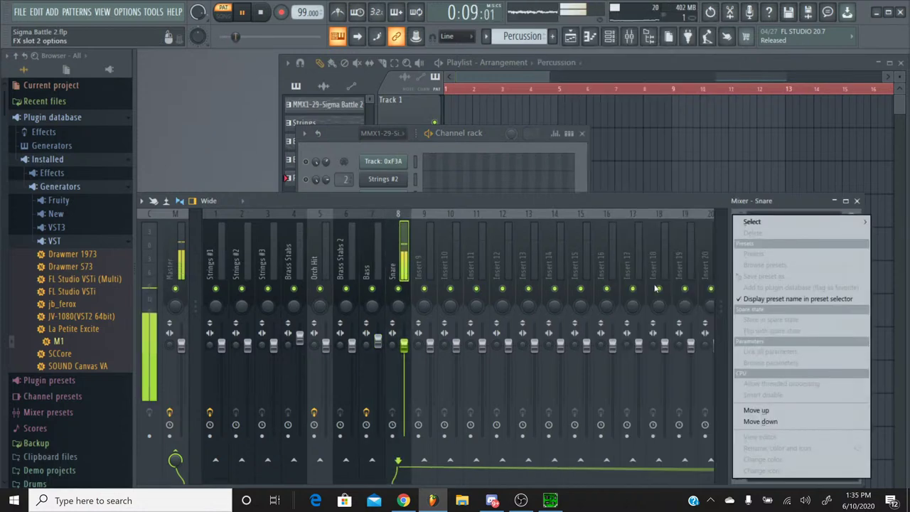
{"action": "mouse_move", "coordinate": [754, 223]}
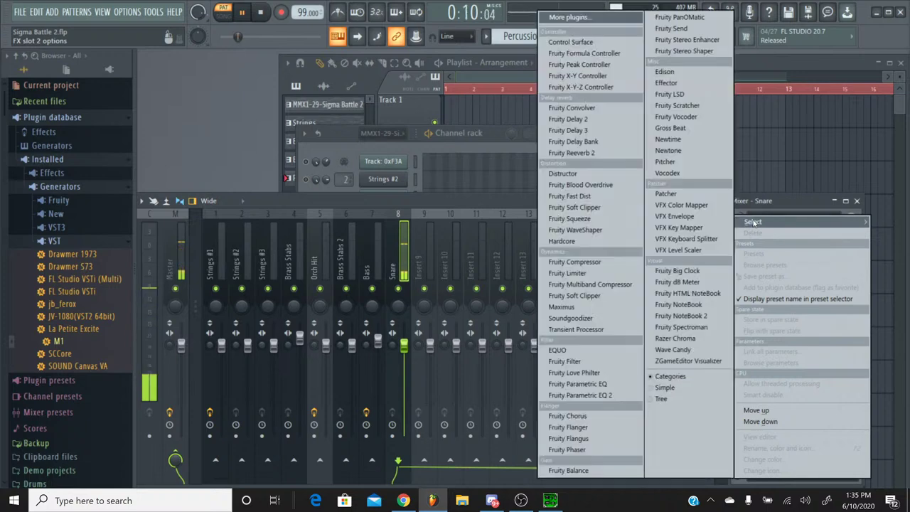
{"action": "left_click", "coordinate": [569, 17]}
{"action": "scroll", "coordinate": [391, 294], "scroll_direction": "down", "scroll_amount": 12}
{"action": "scroll", "coordinate": [390, 294], "scroll_direction": "down", "scroll_amount": 10}
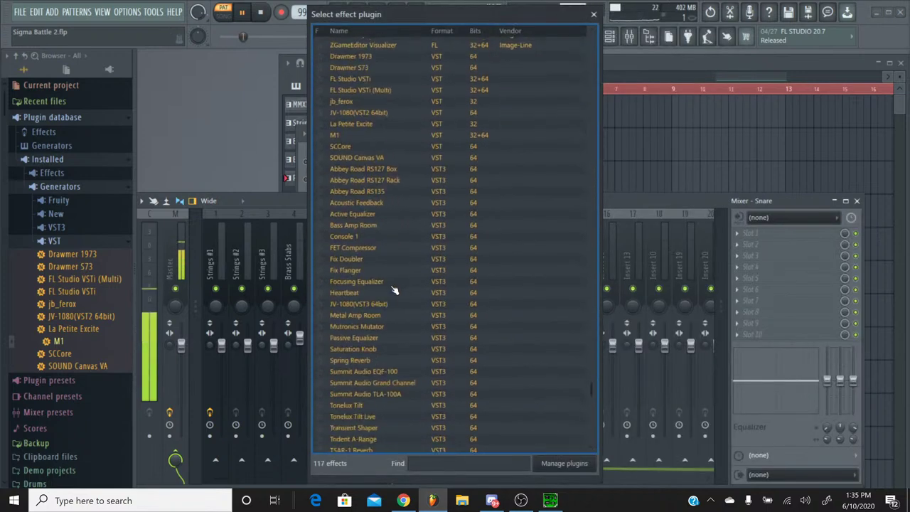
{"action": "double_click", "coordinate": [375, 291]}
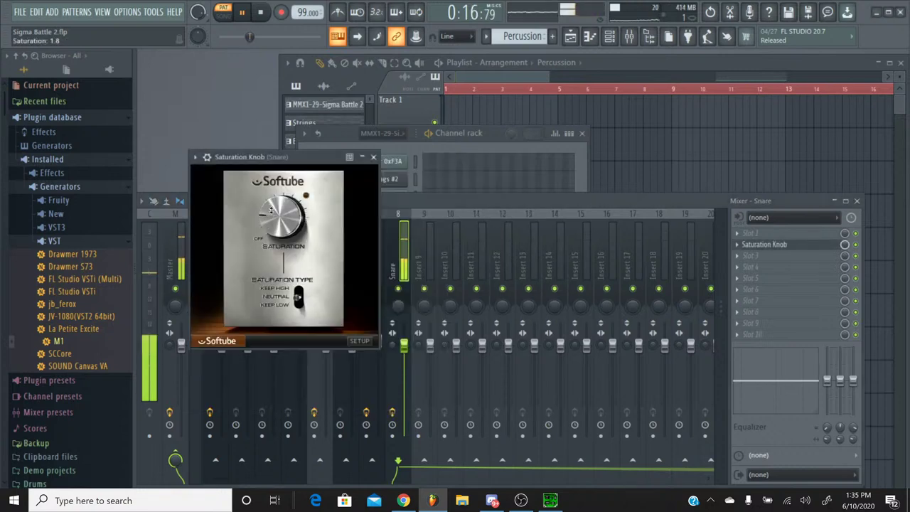
{"action": "left_click", "coordinate": [373, 157]}
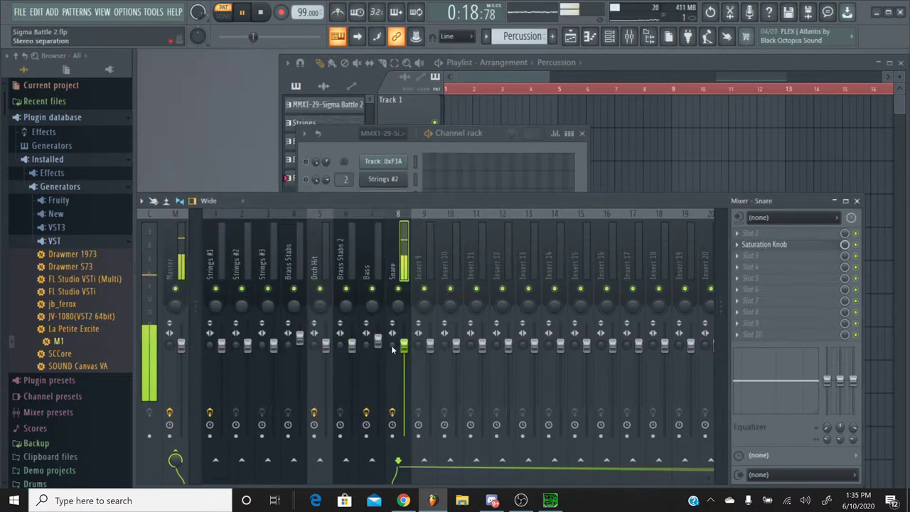
{"action": "left_click_drag", "start_coordinate": [403, 346], "coordinate": [404, 364]}
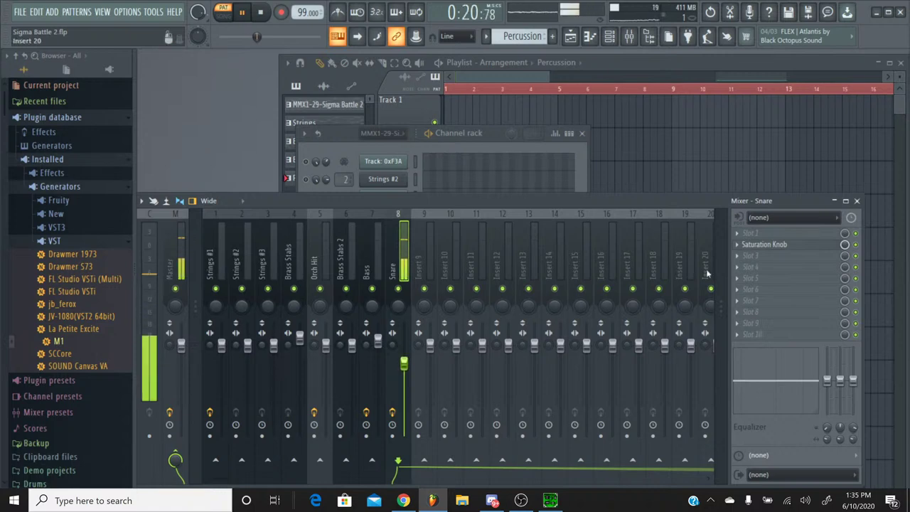
Step: Add Fruity Chorus with the Low Enhance preset to slot 4 of the Snare track, raise its fader slightly and stop playback
{"action": "left_click", "coordinate": [755, 267]}
{"action": "left_click", "coordinate": [558, 416]}
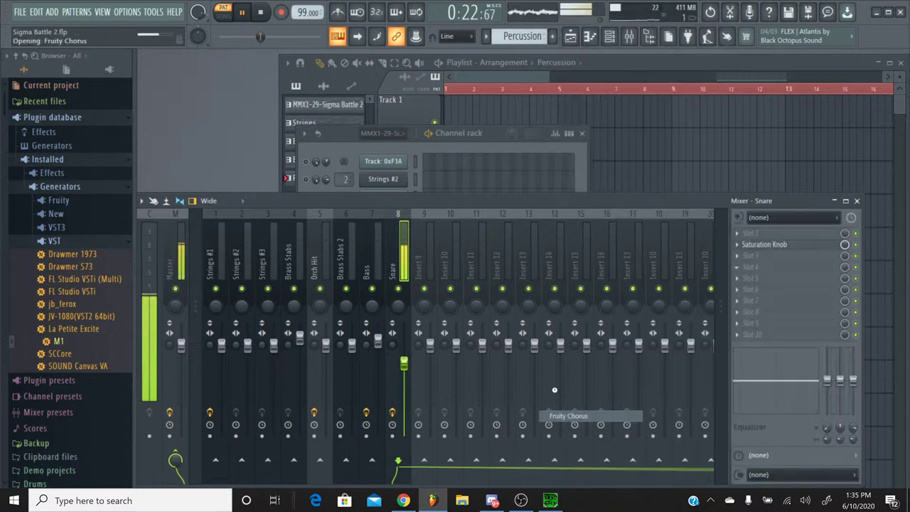
{"action": "left_click", "coordinate": [480, 188]}
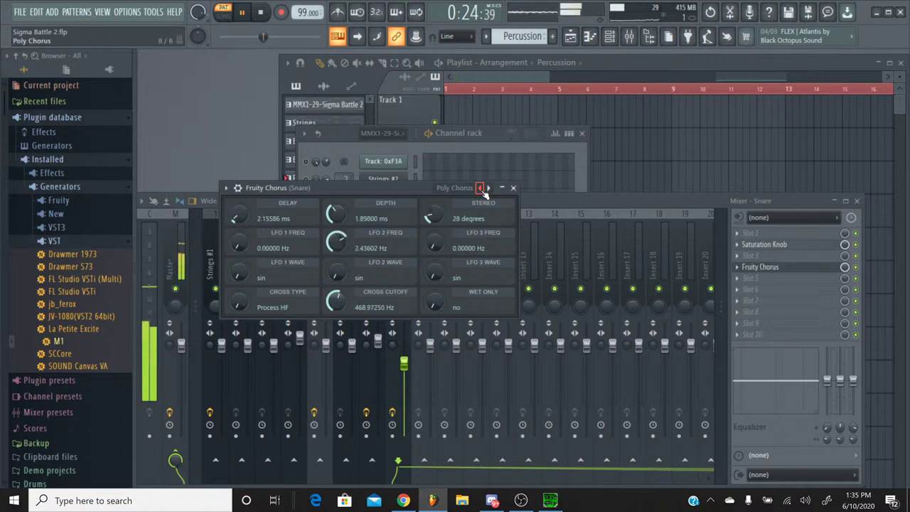
{"action": "left_click", "coordinate": [480, 187]}
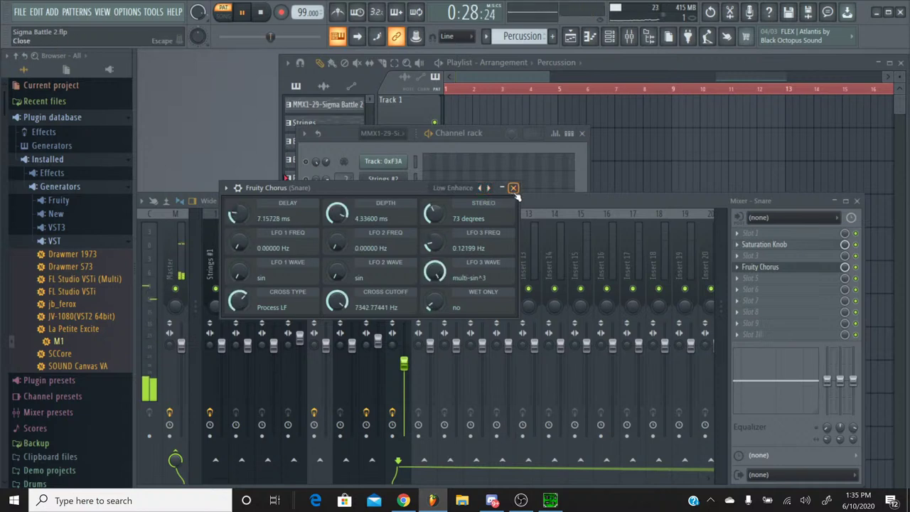
{"action": "left_click", "coordinate": [514, 189]}
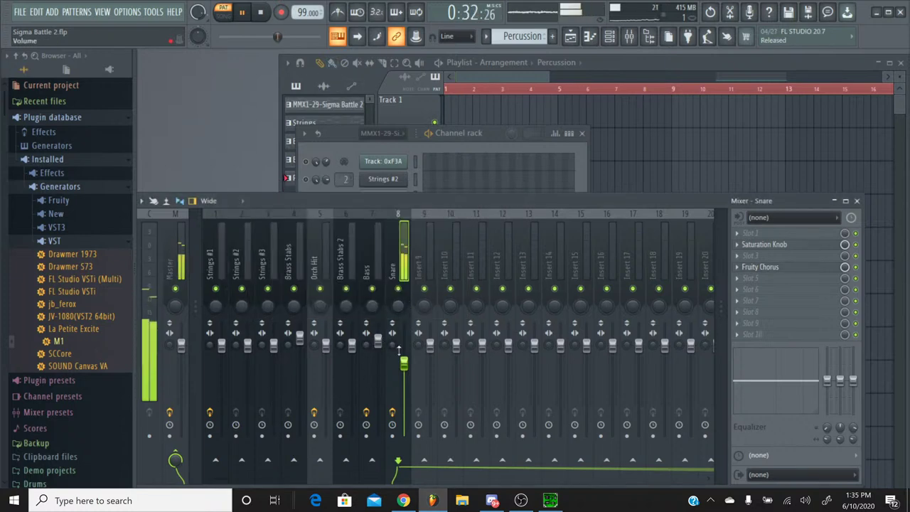
{"action": "left_click_drag", "start_coordinate": [404, 364], "coordinate": [404, 359]}
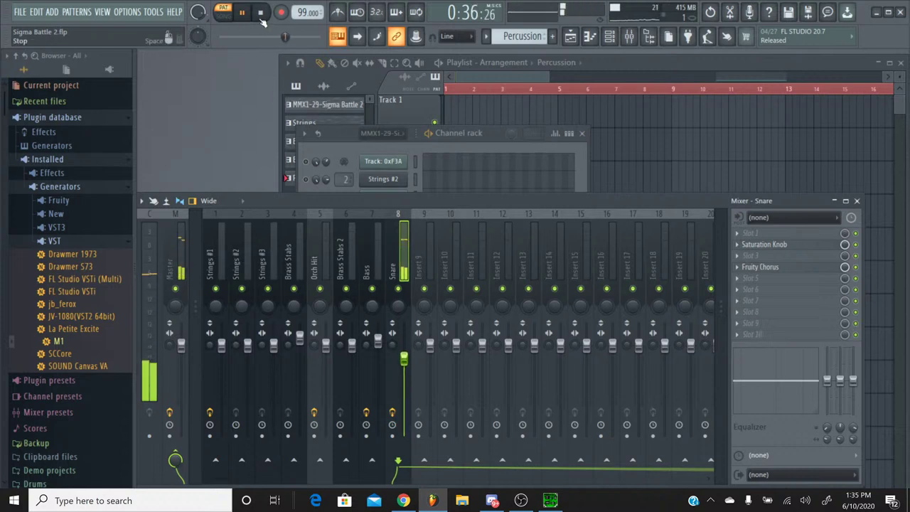
{"action": "key", "text": "space"}
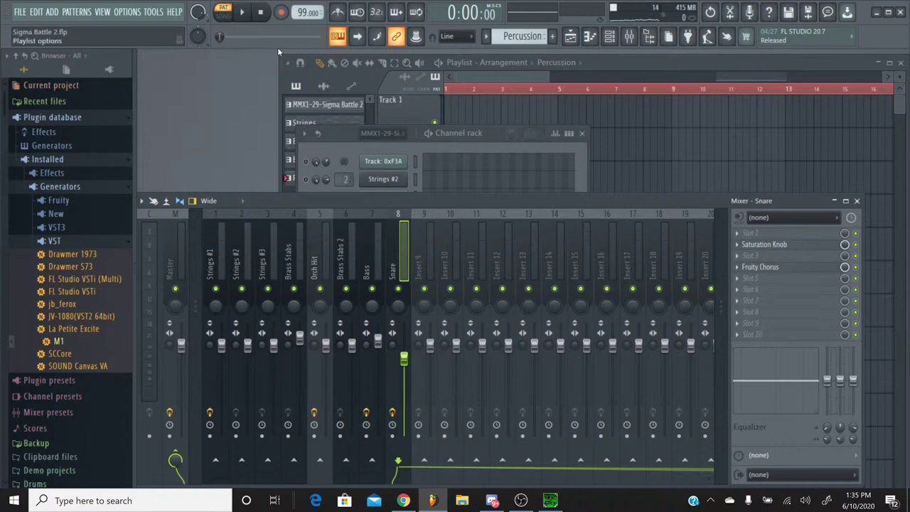
Step: Play the Percussion pattern briefly, stop it, and check the stream's live chat in the browser before returning to FL Studio
{"action": "key", "text": "space"}
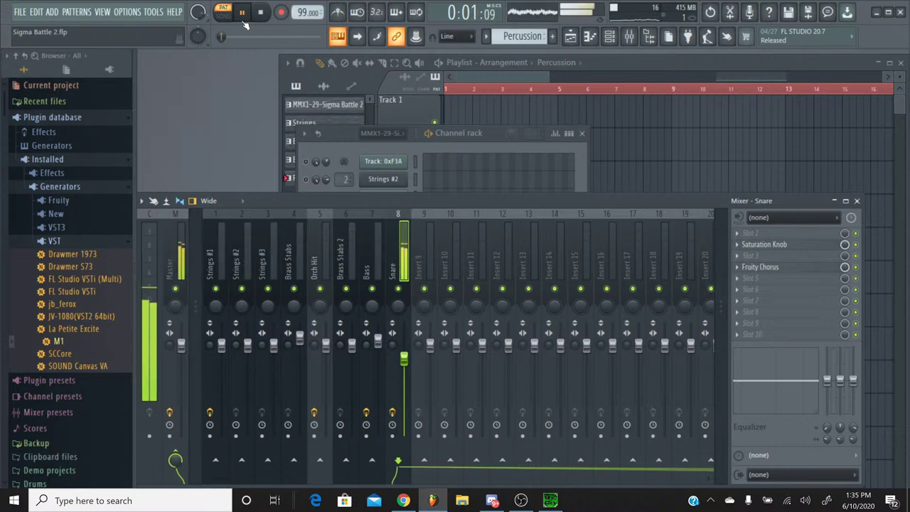
{"action": "key", "text": "space"}
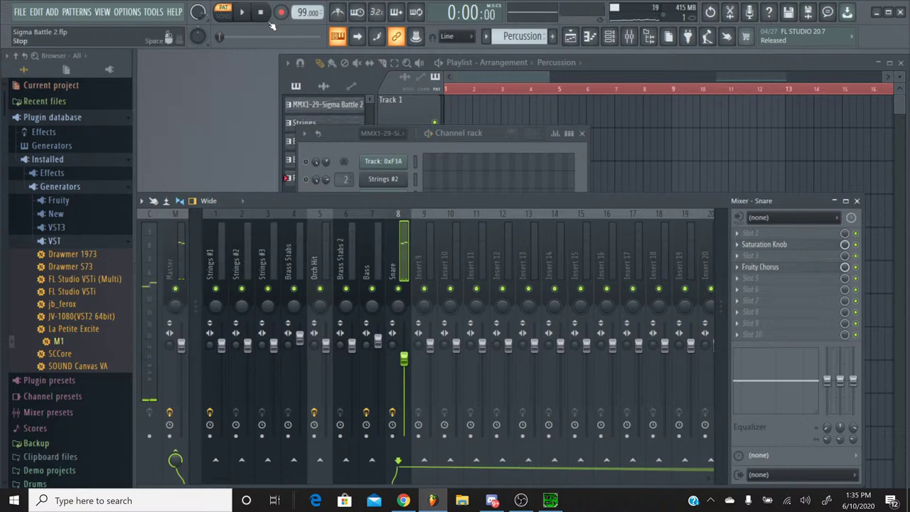
{"action": "left_click", "coordinate": [403, 501]}
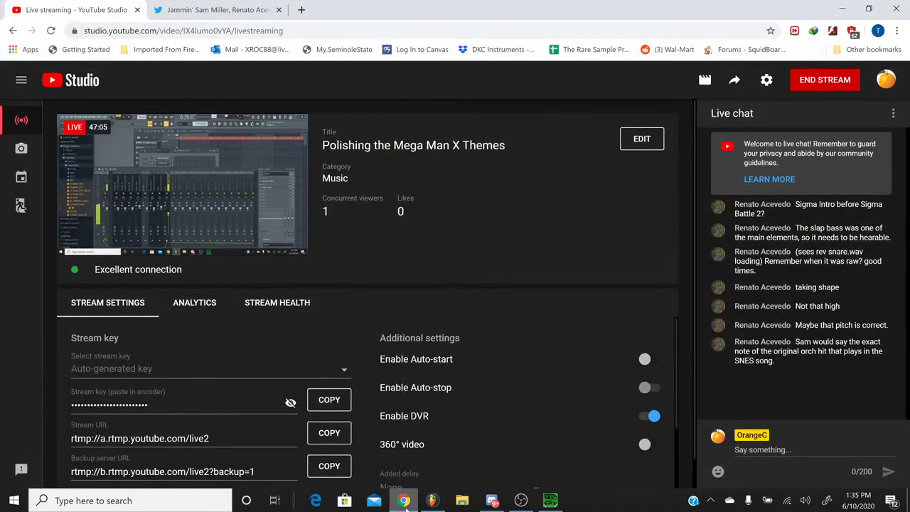
{"action": "left_click", "coordinate": [403, 501]}
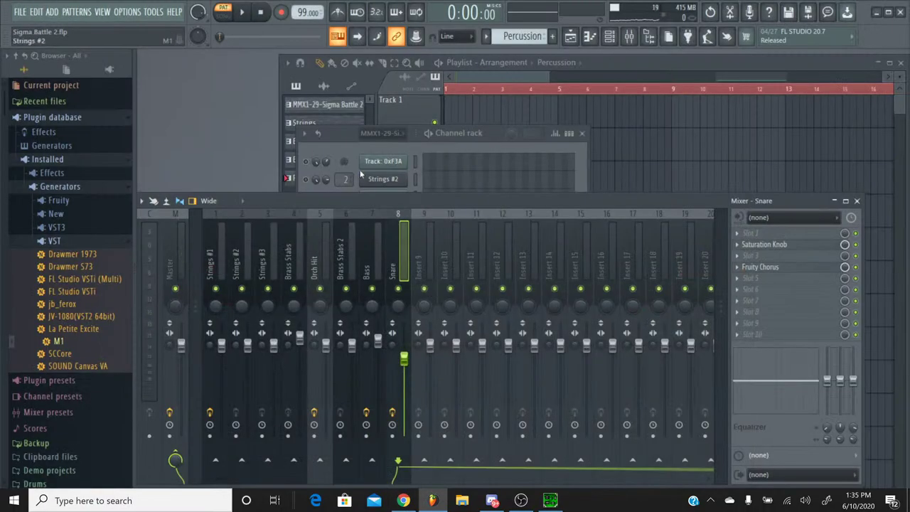
Step: Copy the panning value of the Track: 0xE3F channel and paste it onto the Snare channel's panning
{"action": "left_click", "coordinate": [335, 156]}
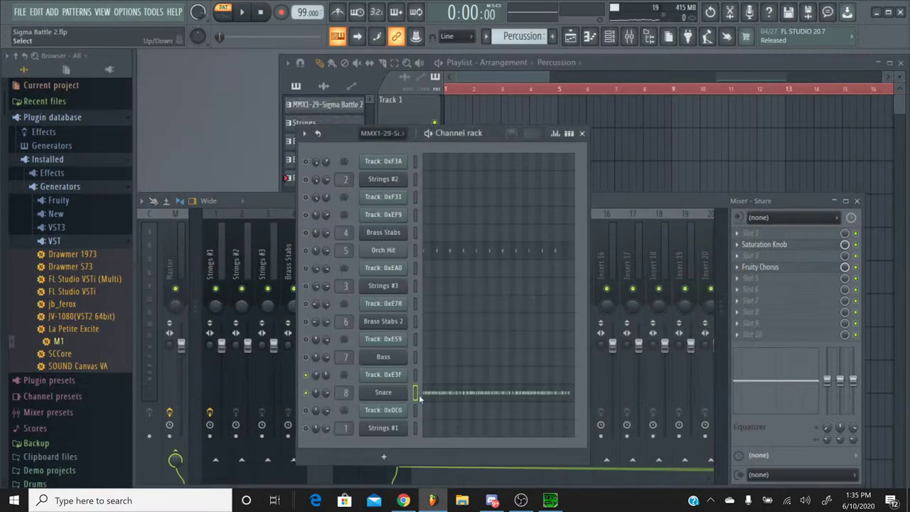
{"action": "right_click", "coordinate": [317, 379]}
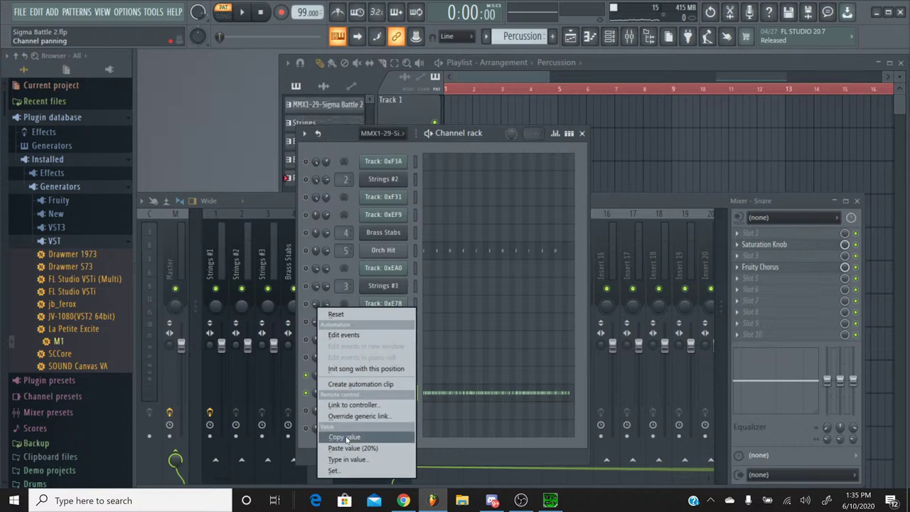
{"action": "left_click", "coordinate": [347, 436]}
{"action": "right_click", "coordinate": [317, 397]}
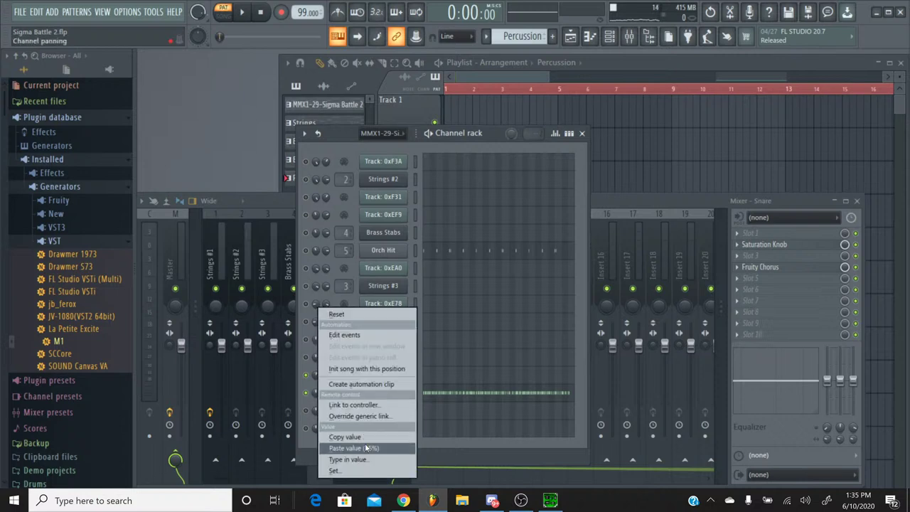
{"action": "left_click", "coordinate": [364, 444]}
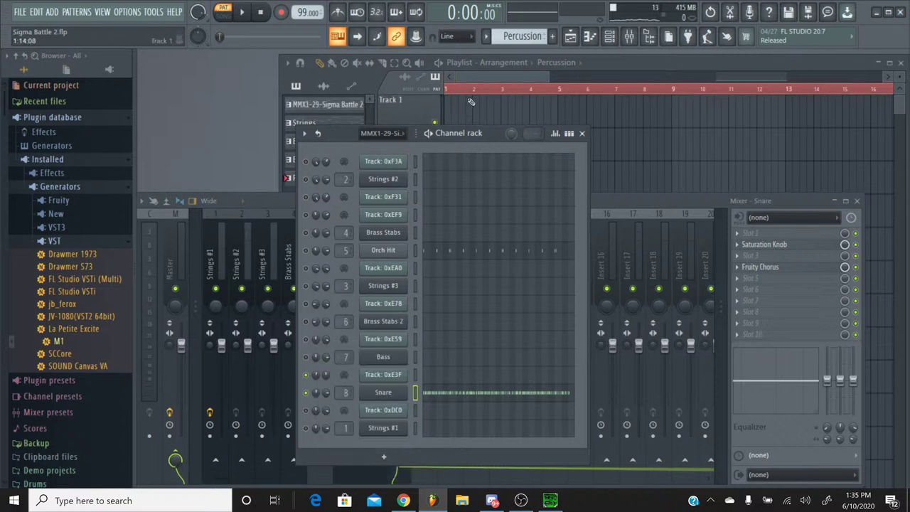
Step: Place the Strings pattern on Track 1 and the Brass pattern on Track 2 at the start of the playlist
{"action": "left_click", "coordinate": [483, 79]}
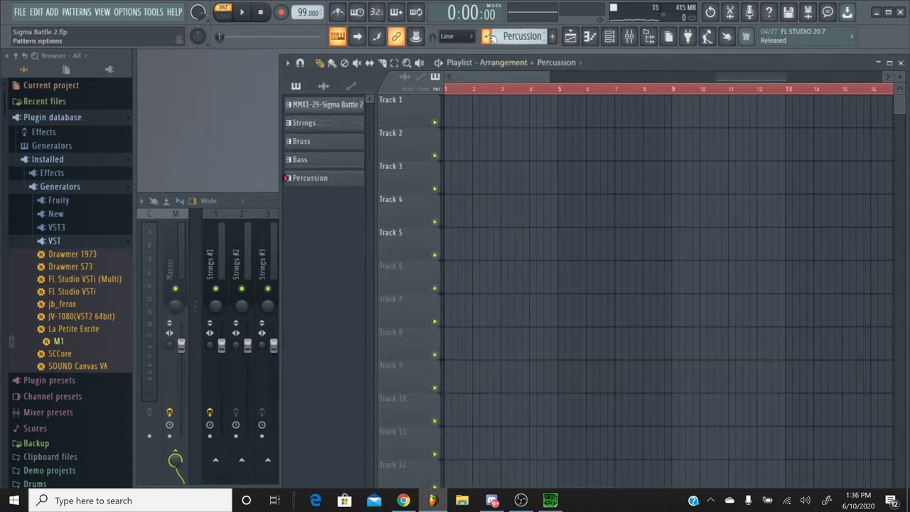
{"action": "left_click", "coordinate": [486, 36]}
{"action": "left_click", "coordinate": [502, 63]}
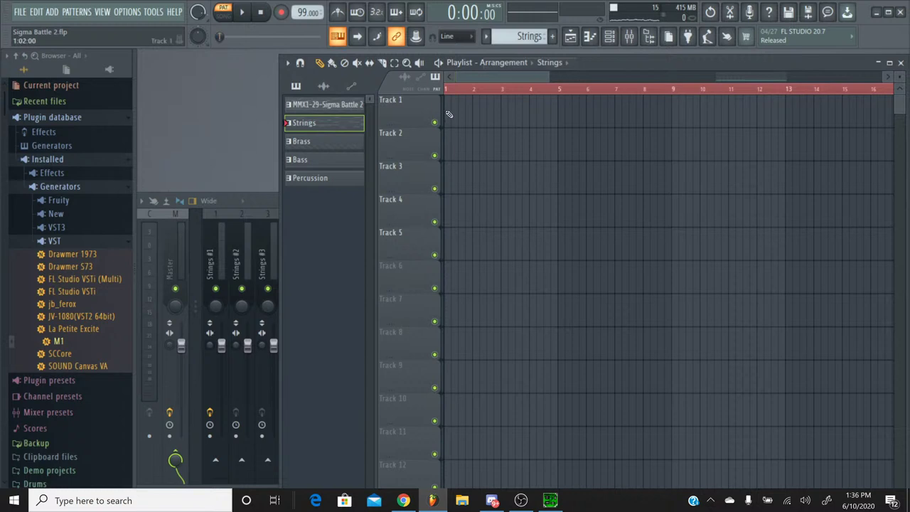
{"action": "left_click", "coordinate": [449, 114]}
{"action": "left_click", "coordinate": [486, 36]}
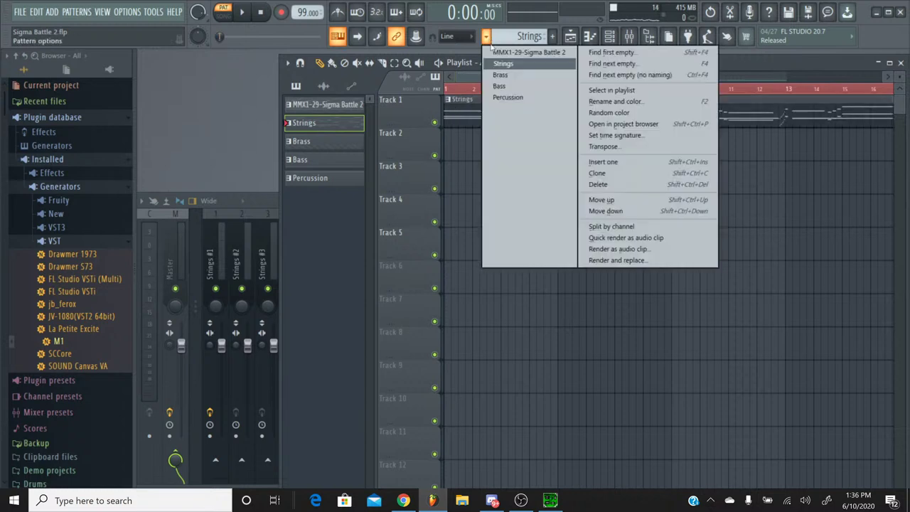
{"action": "left_click", "coordinate": [500, 75]}
{"action": "left_click", "coordinate": [461, 135]}
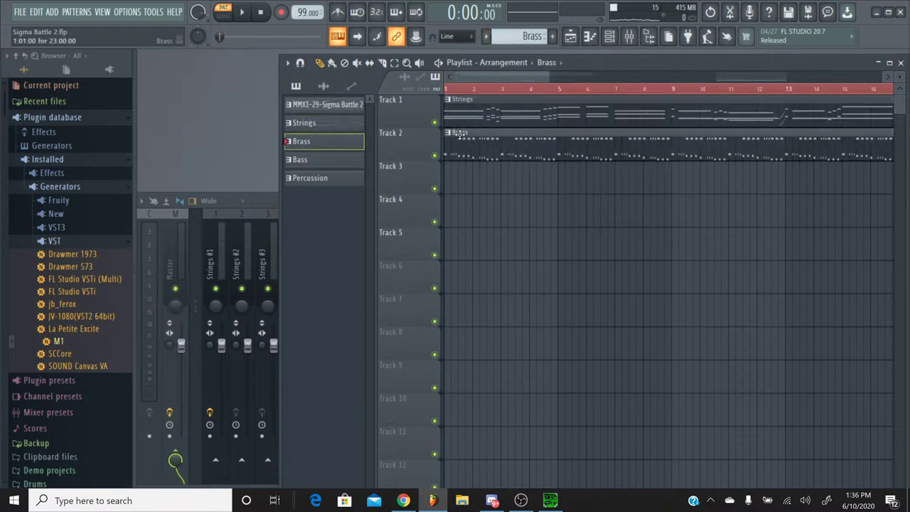
Step: Place the Bass pattern on Track 3 and the Percussion pattern on Track 4, both starting at bar 1
{"action": "left_click", "coordinate": [486, 36]}
{"action": "left_click", "coordinate": [499, 84]}
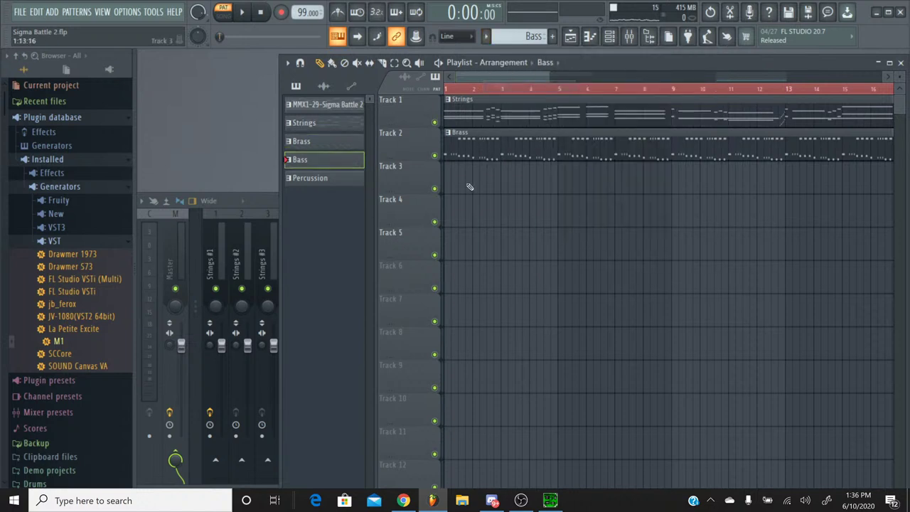
{"action": "left_click", "coordinate": [469, 187]}
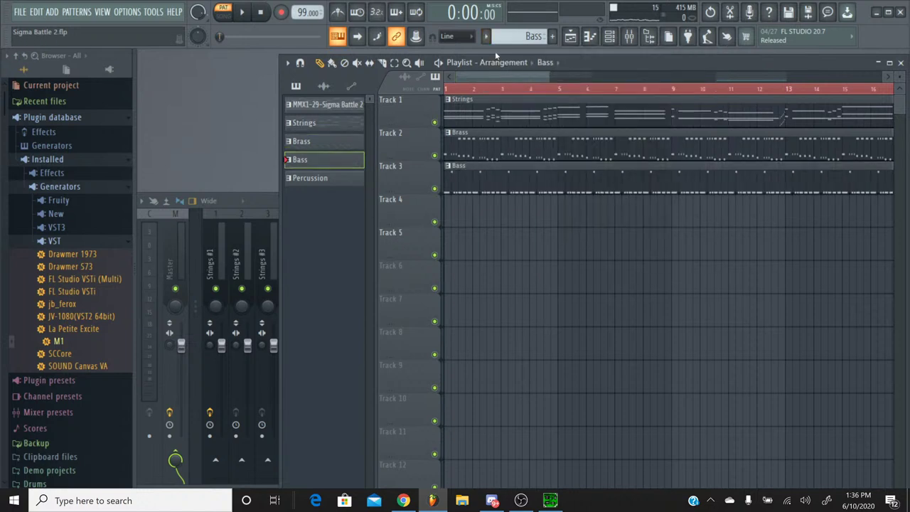
{"action": "left_click", "coordinate": [486, 37]}
{"action": "left_click", "coordinate": [500, 94]}
{"action": "left_click", "coordinate": [490, 210]}
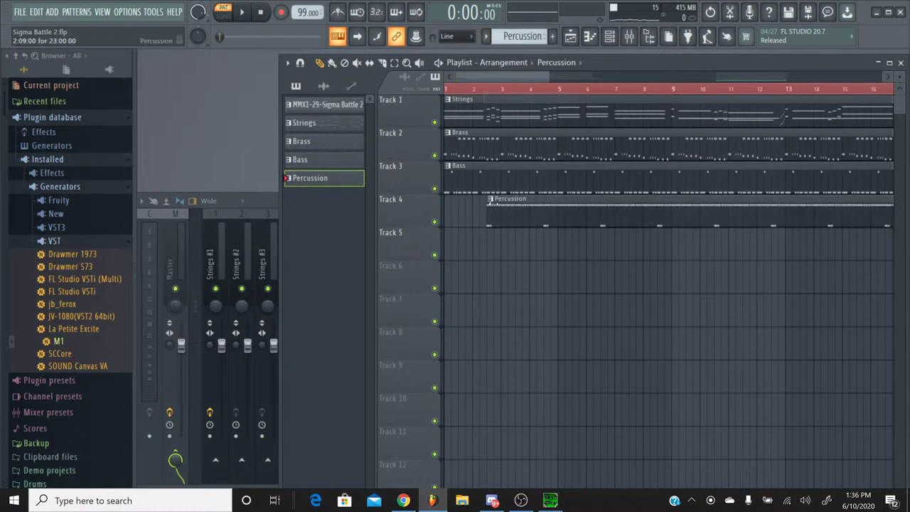
{"action": "left_click_drag", "start_coordinate": [549, 204], "coordinate": [520, 204]}
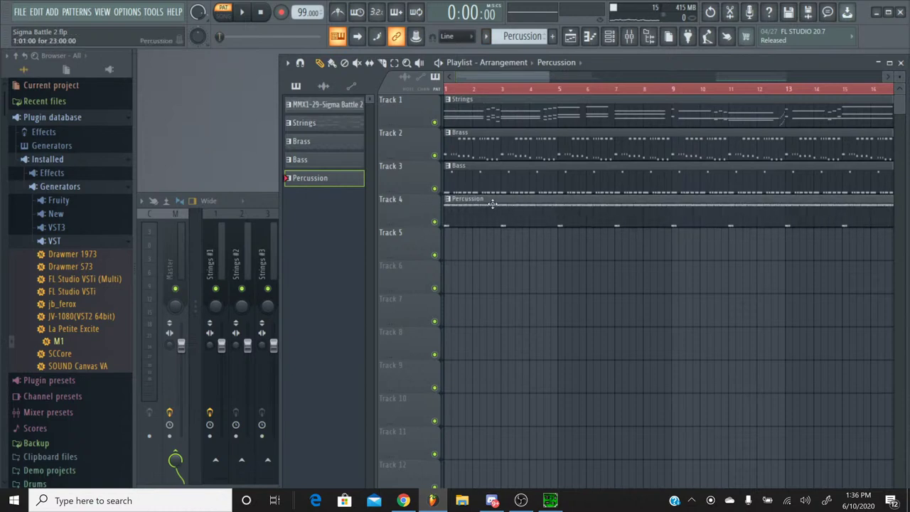
Step: Unmute all channels in the channel rack and play the arrangement in song mode
{"action": "left_click", "coordinate": [620, 38]}
{"action": "right_click", "coordinate": [309, 233]}
{"action": "left_click", "coordinate": [309, 237]}
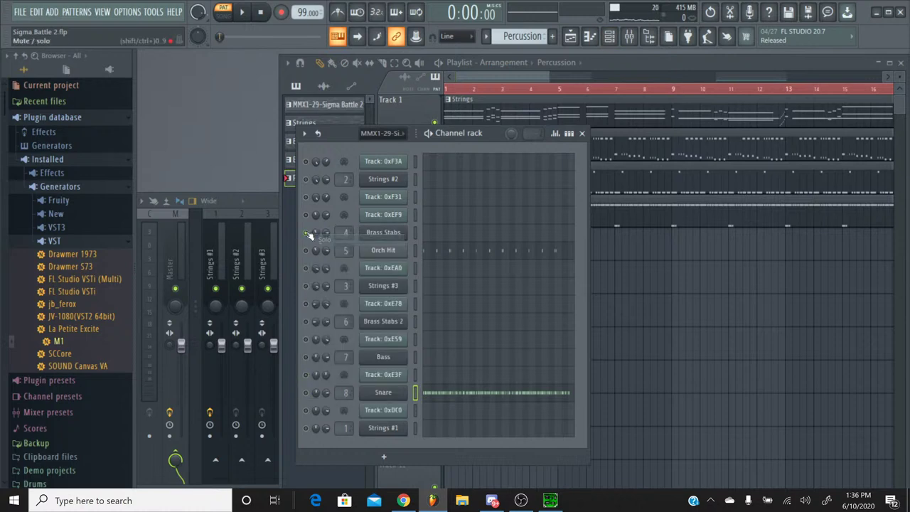
{"action": "right_click", "coordinate": [309, 234]}
{"action": "left_click", "coordinate": [311, 237]}
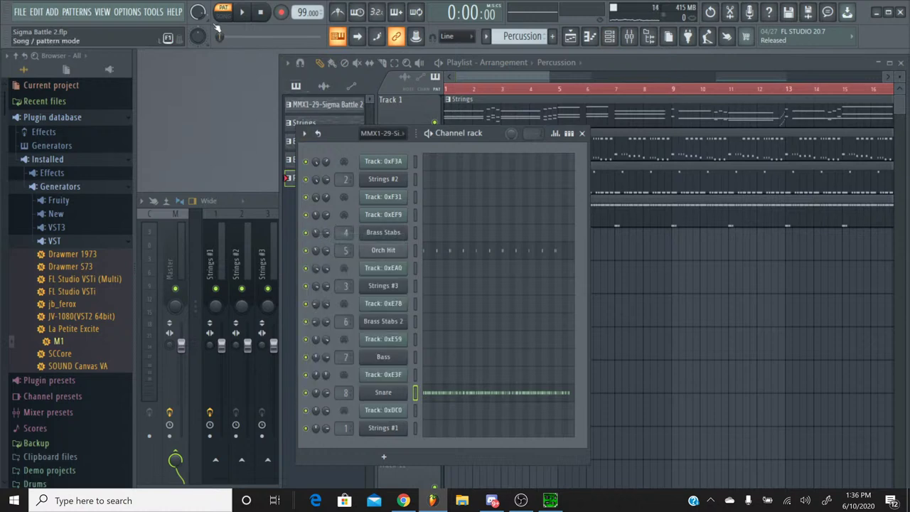
{"action": "left_click", "coordinate": [242, 14]}
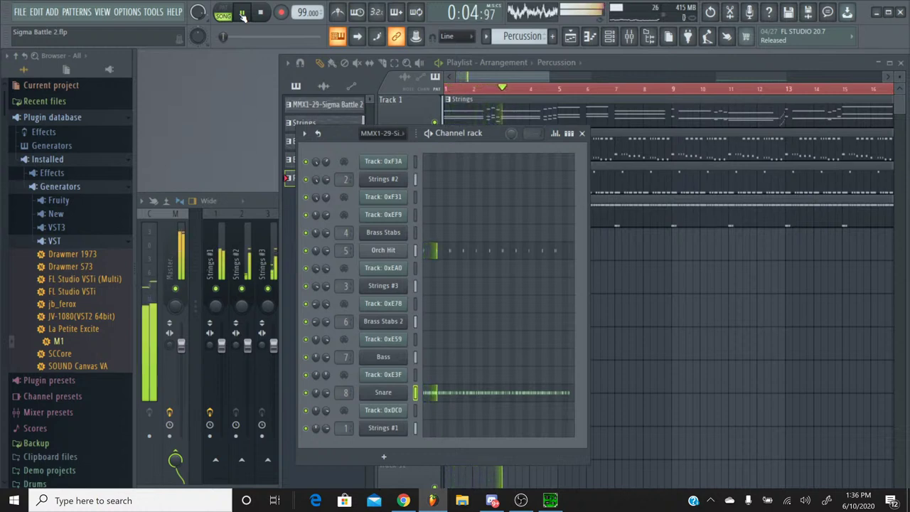
Step: Bring up the mixer during playback and isolate the Brass Stabs and Brass Stabs 2 tracks to compare their levels
{"action": "left_click", "coordinate": [610, 36]}
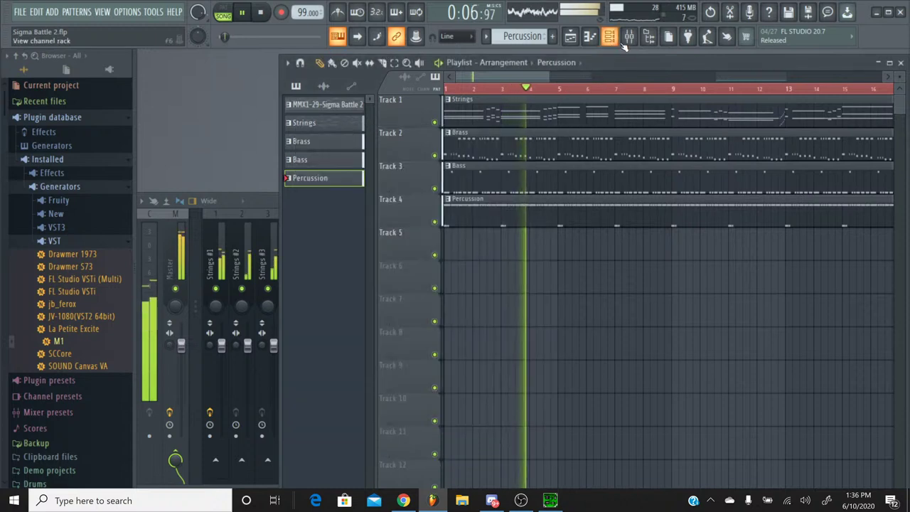
{"action": "left_click", "coordinate": [639, 41]}
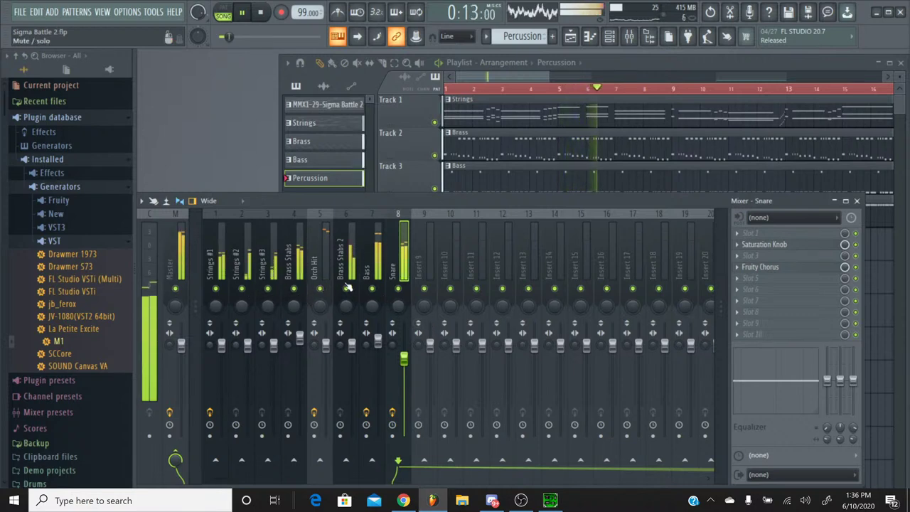
{"action": "right_click", "coordinate": [371, 289]}
{"action": "right_click", "coordinate": [371, 289]}
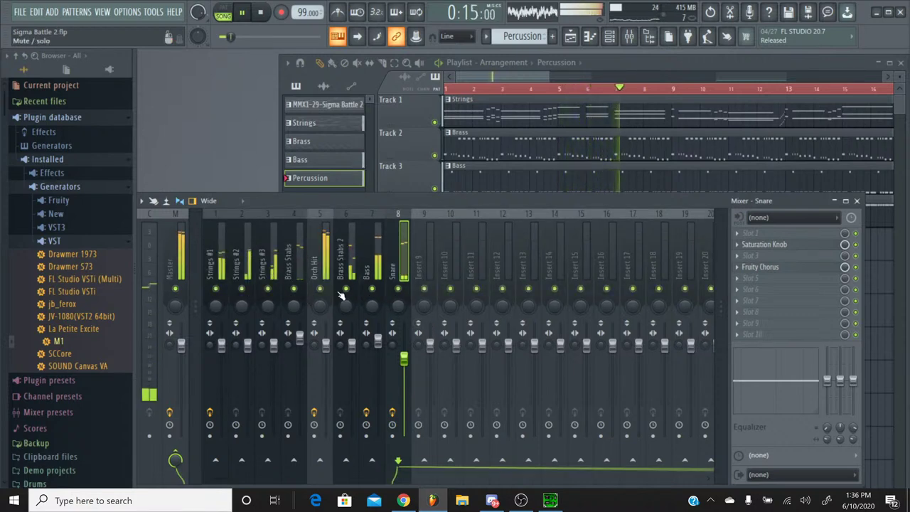
{"action": "right_click", "coordinate": [294, 288]}
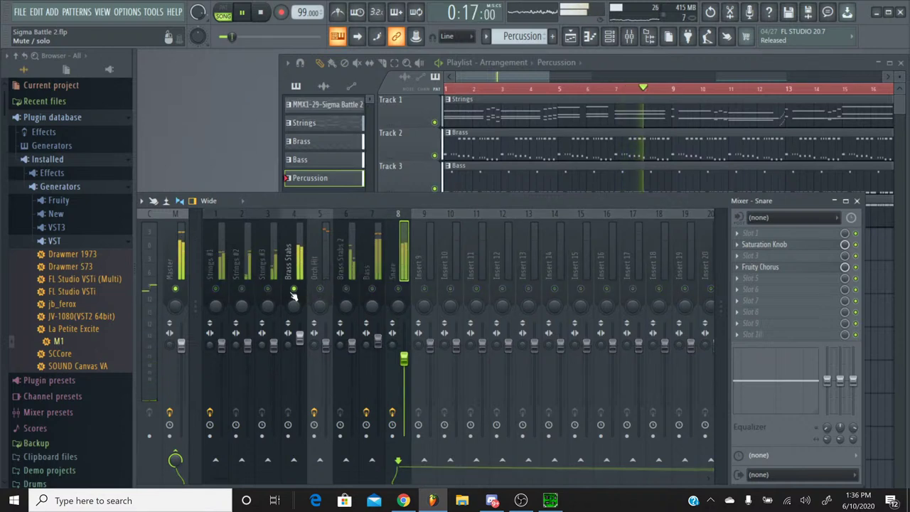
{"action": "left_click", "coordinate": [267, 289]}
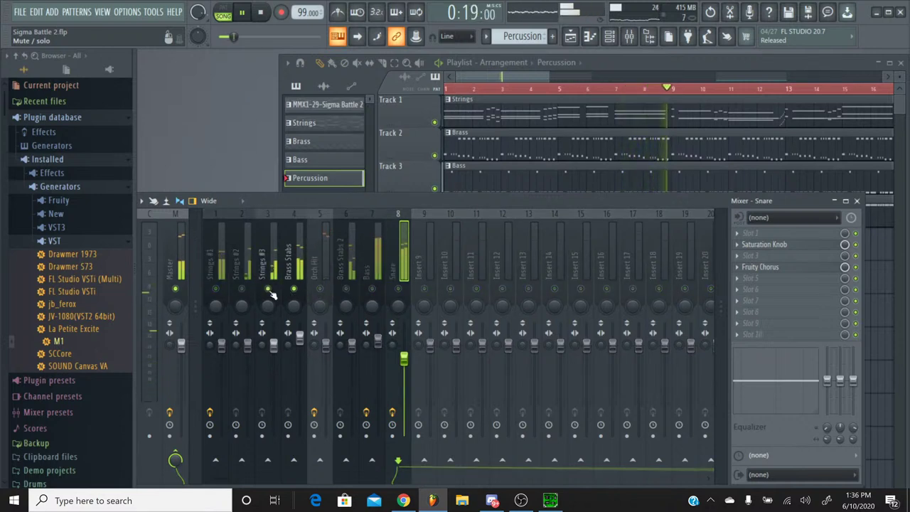
{"action": "left_click", "coordinate": [267, 288]}
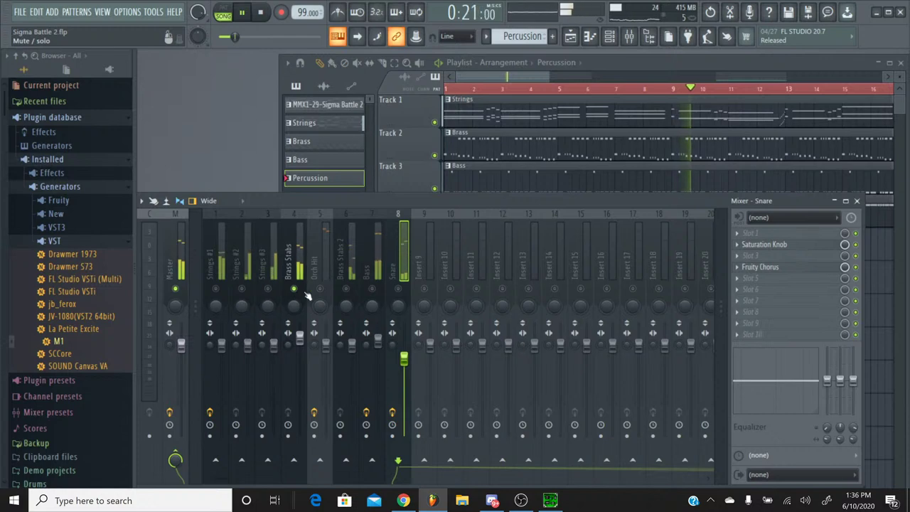
{"action": "left_click", "coordinate": [320, 289]}
{"action": "left_click", "coordinate": [320, 288]}
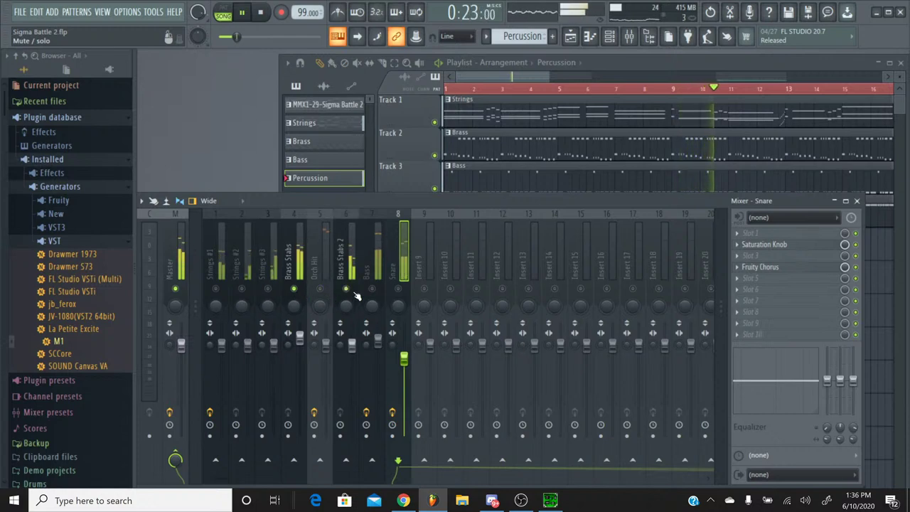
Step: Lower the Brass Stabs mixer fader moderately, restore all muted tracks, and fine-tune the fader against the full mix
{"action": "left_click", "coordinate": [290, 342]}
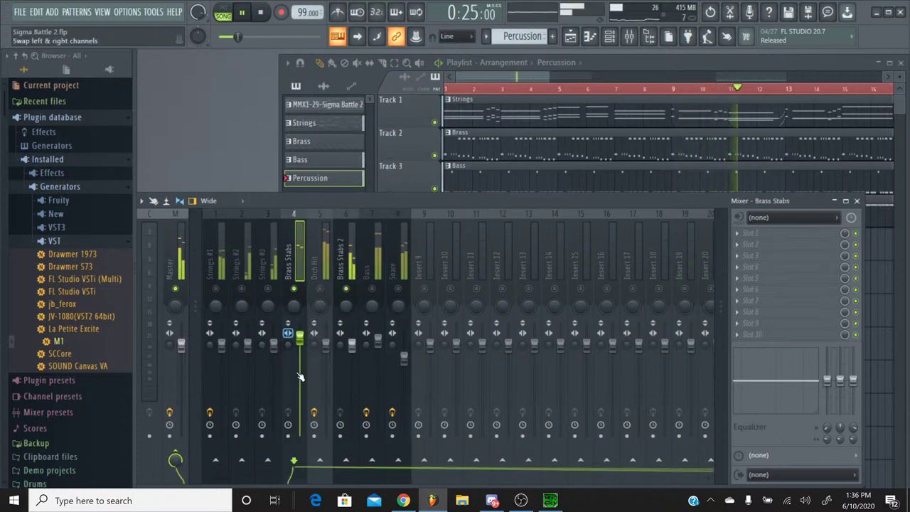
{"action": "left_click_drag", "start_coordinate": [299, 338], "coordinate": [299, 370]}
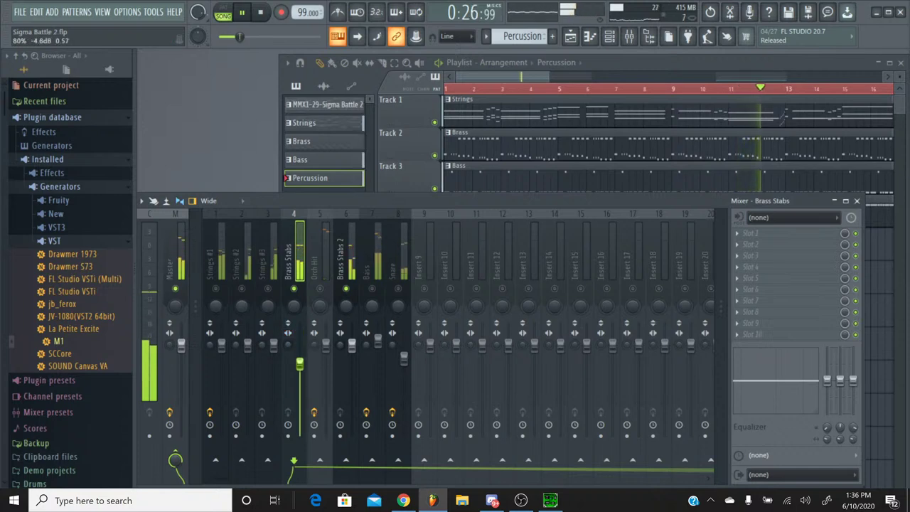
{"action": "left_click", "coordinate": [296, 289]}
{"action": "left_click", "coordinate": [296, 289]}
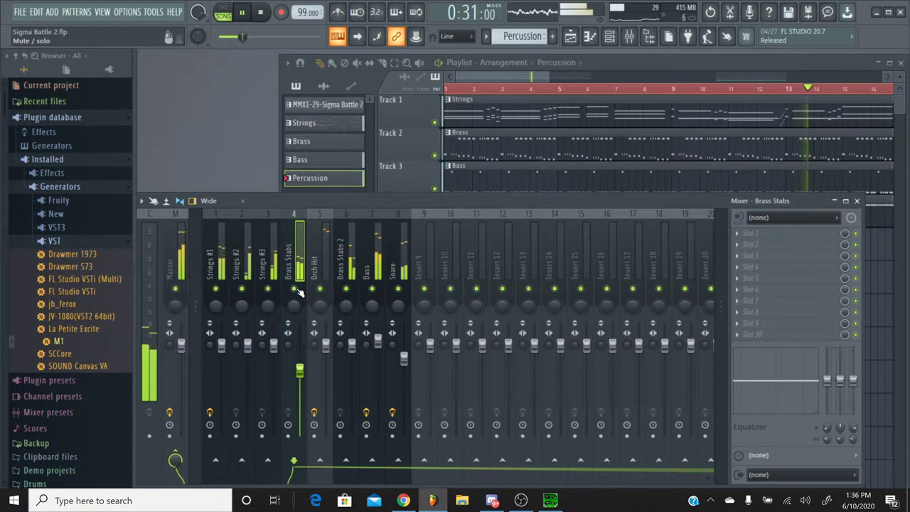
{"action": "left_click_drag", "start_coordinate": [299, 371], "coordinate": [299, 359]}
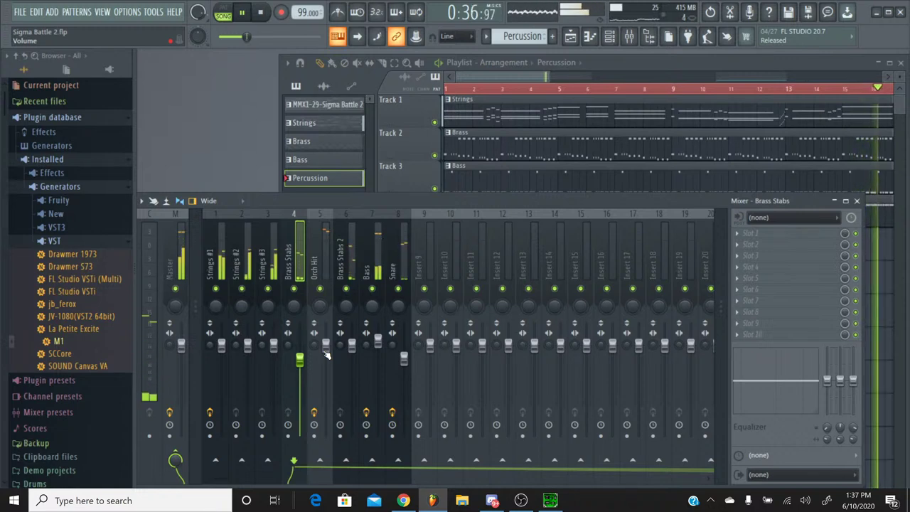
{"action": "left_click_drag", "start_coordinate": [299, 359], "coordinate": [300, 353]}
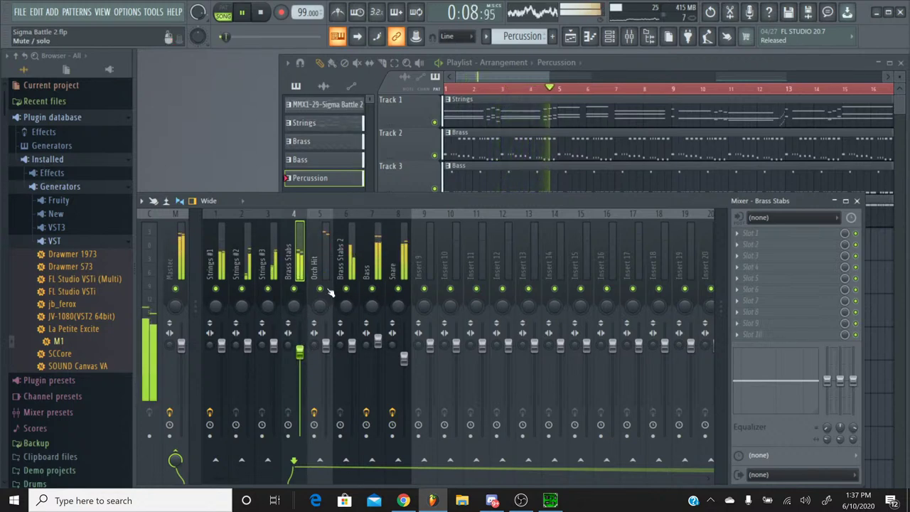
Step: Lower the Orch Hit mixer fader to about -2.6 dB and add Fruity Chorus to slot 7 of that track
{"action": "left_click_drag", "start_coordinate": [326, 347], "coordinate": [325, 361]}
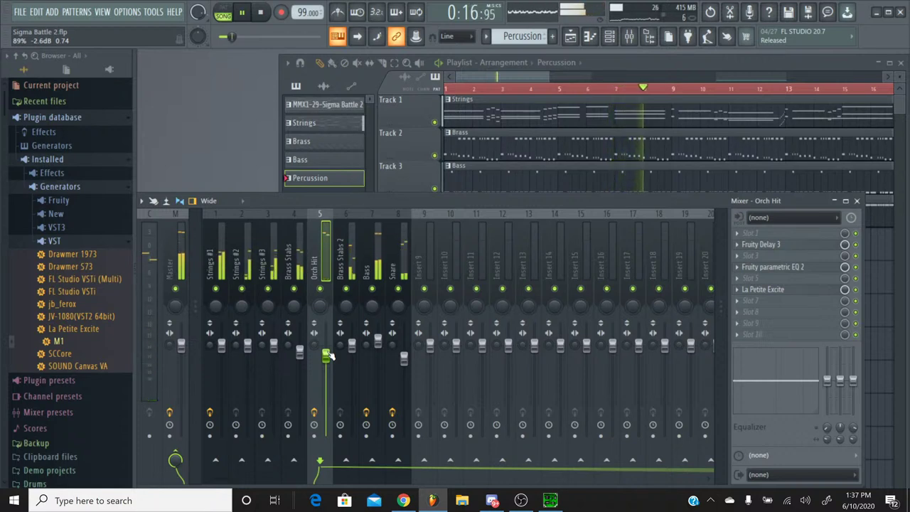
{"action": "right_click", "coordinate": [326, 293]}
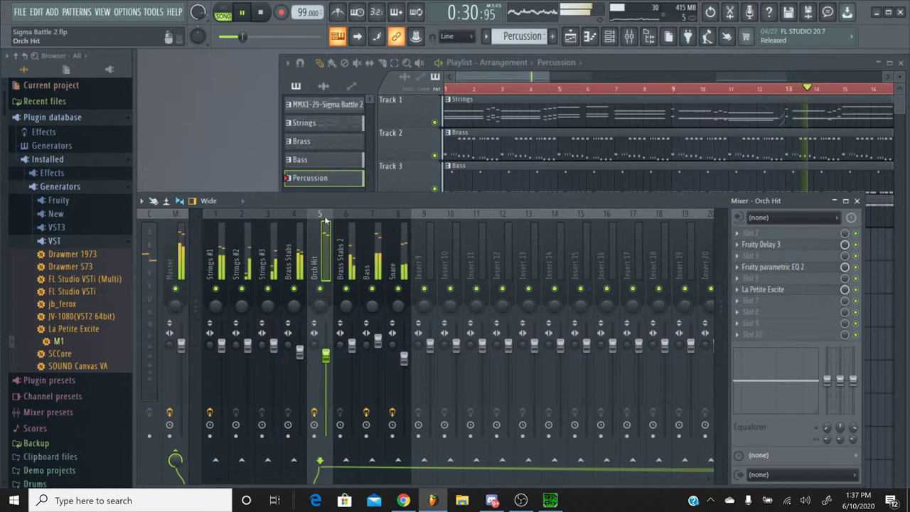
{"action": "left_click", "coordinate": [824, 302]}
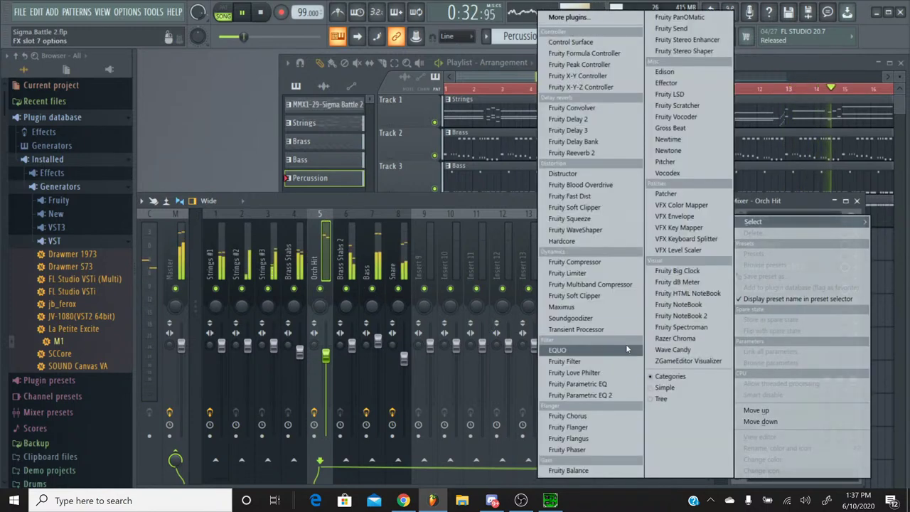
{"action": "left_click", "coordinate": [568, 416]}
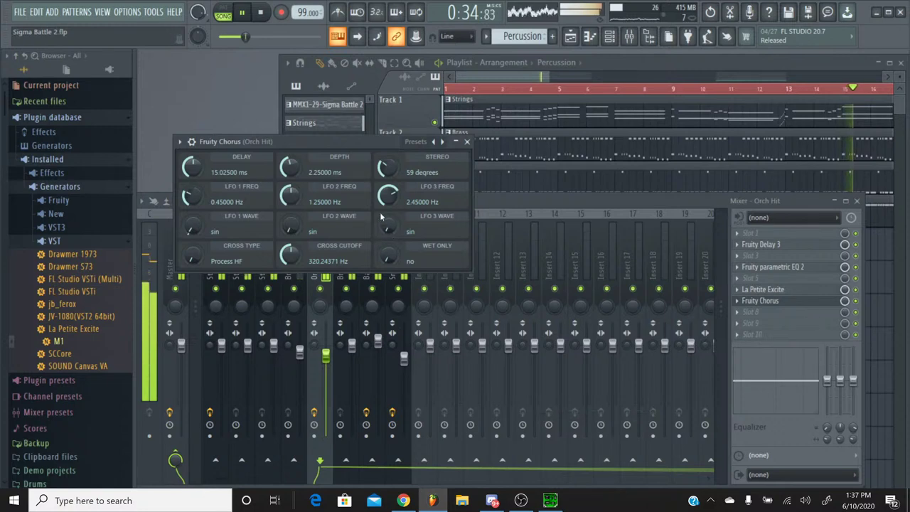
Step: Audition the Fruity Chorus presets 50 Detune and CE Chorus on the Orch Hit track, then settle on Default
{"action": "left_click", "coordinate": [442, 142]}
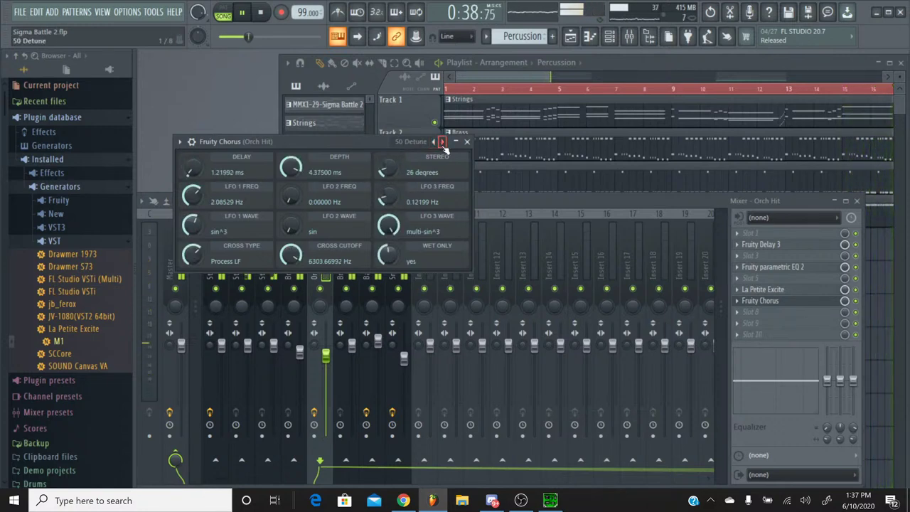
{"action": "left_click", "coordinate": [442, 142]}
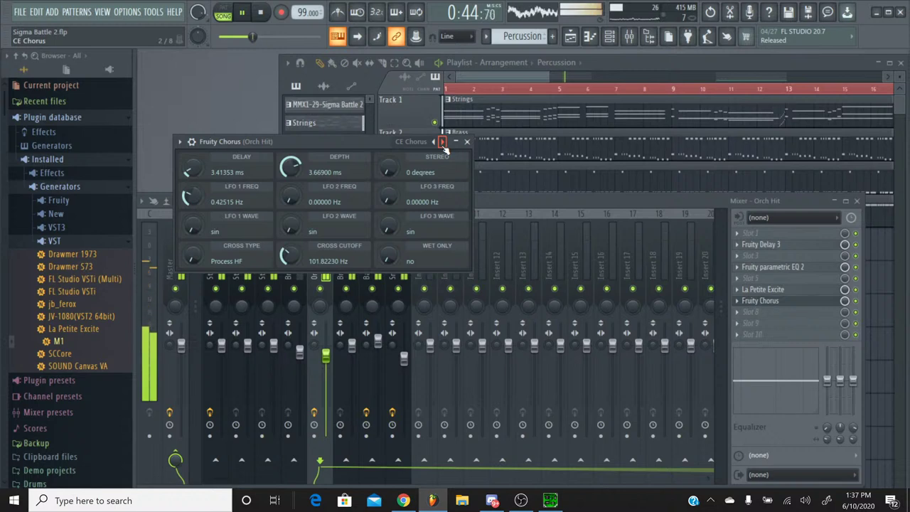
{"action": "left_click", "coordinate": [442, 142]}
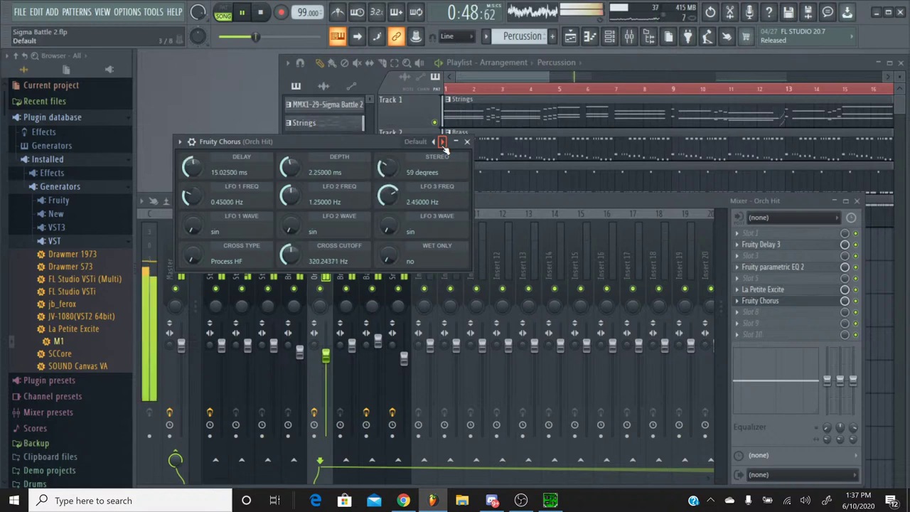
{"action": "left_click", "coordinate": [467, 142]}
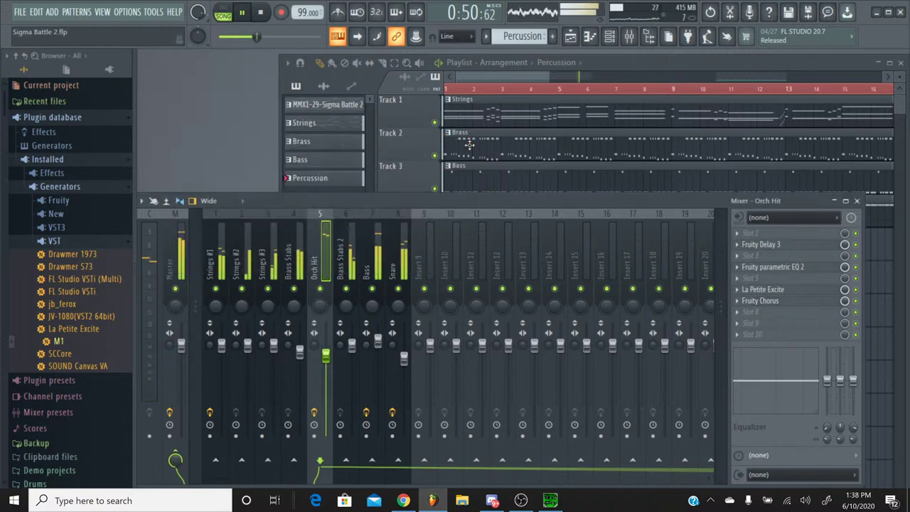
Step: Bypass La Petite Excite on the Orch Hit track and replay the song from the beginning
{"action": "left_click", "coordinate": [856, 289]}
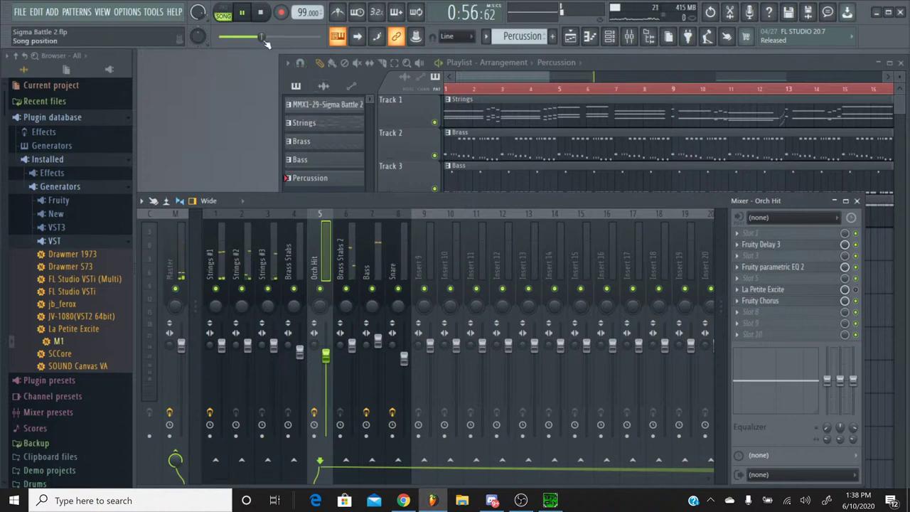
{"action": "left_click_drag", "start_coordinate": [263, 39], "coordinate": [220, 38]}
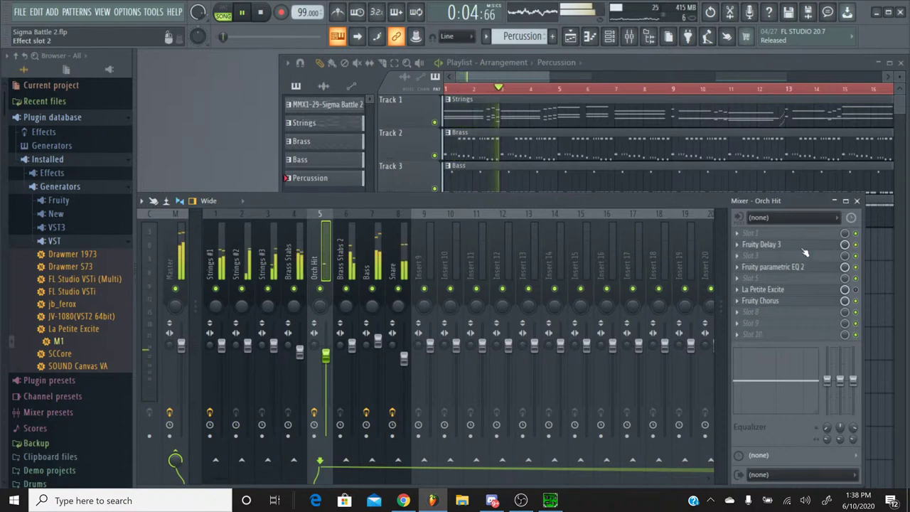
Step: Inspect the Orch Hit track's Fruity Delay 3 settings, solo the track to hear it alone, and stop playback
{"action": "left_click", "coordinate": [806, 246]}
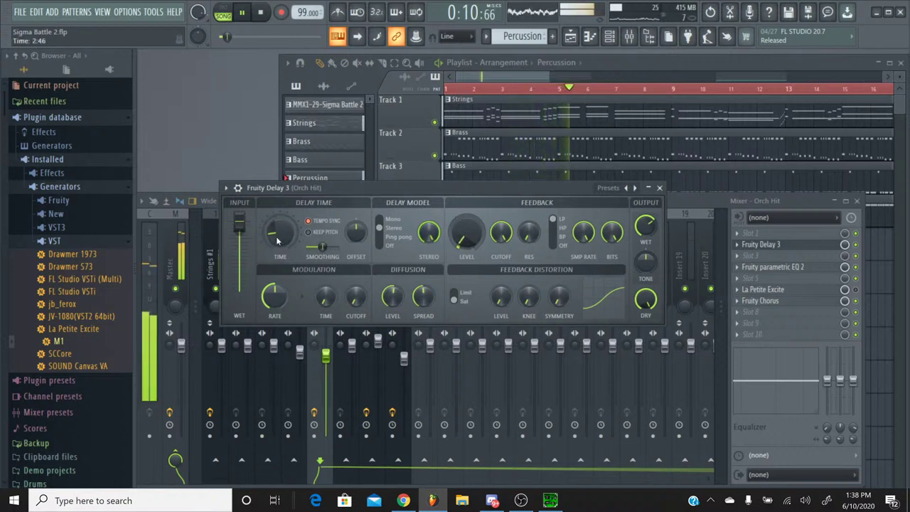
{"action": "left_click", "coordinate": [324, 297]}
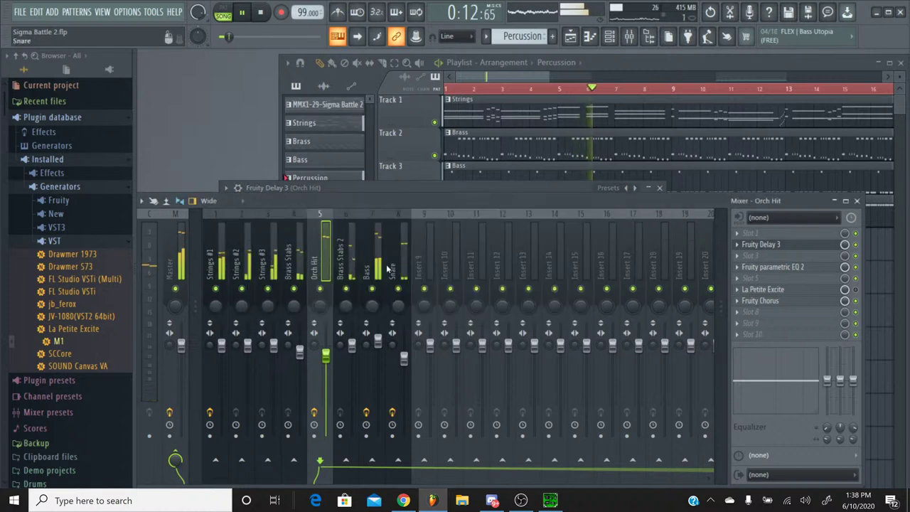
{"action": "right_click", "coordinate": [322, 292]}
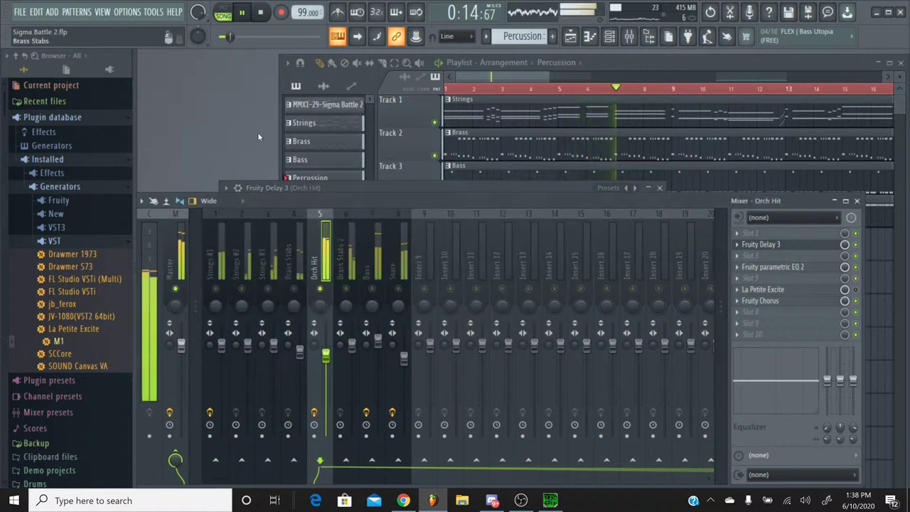
{"action": "left_click", "coordinate": [264, 12]}
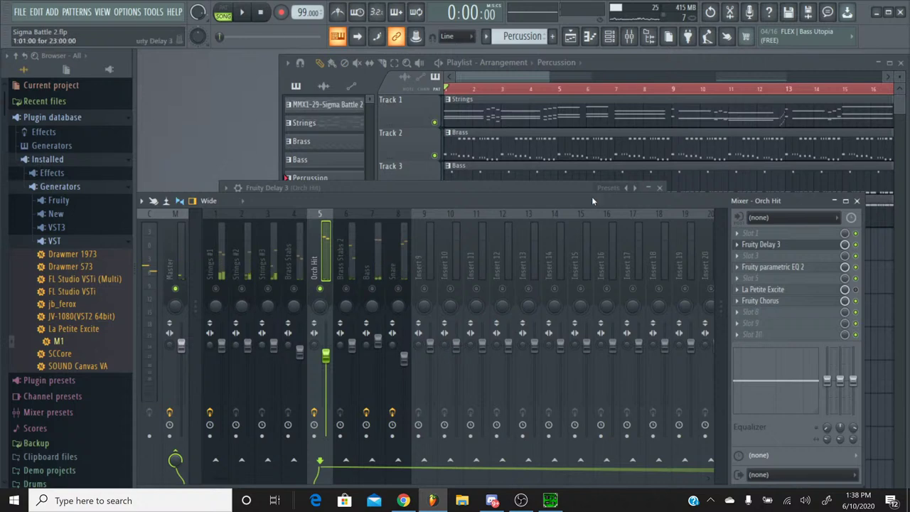
Step: Shift the band 2 low cut slightly lower in Orch Hit's Fruity parametric EQ 2 and recheck it in the full mix
{"action": "left_click", "coordinate": [774, 267]}
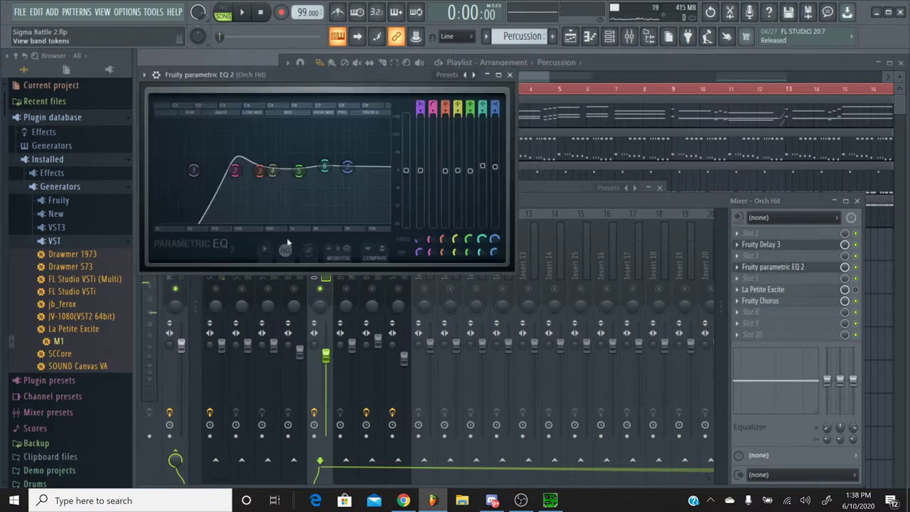
{"action": "left_click_drag", "start_coordinate": [239, 170], "coordinate": [228, 171]}
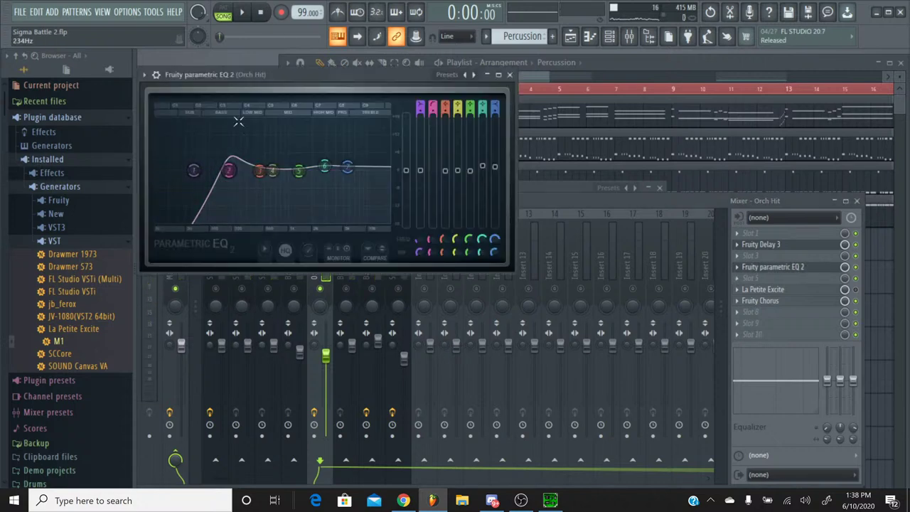
{"action": "left_click", "coordinate": [241, 13]}
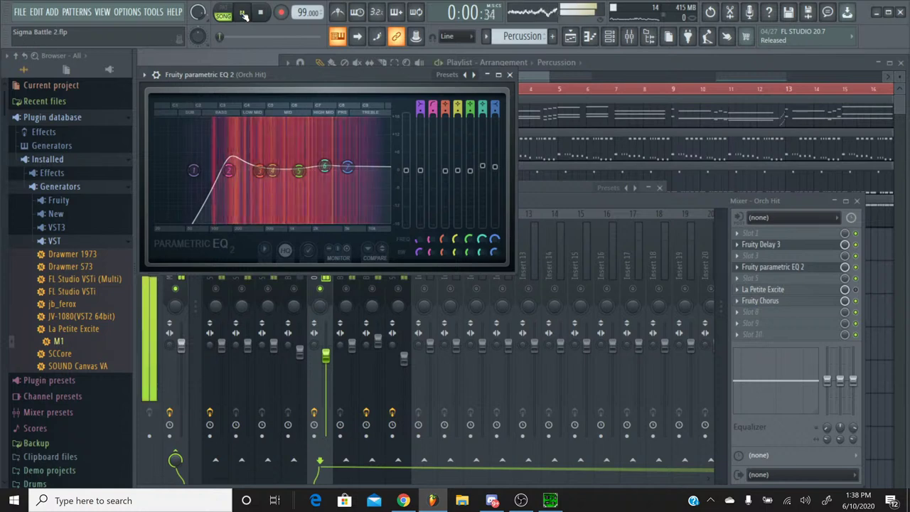
{"action": "left_click", "coordinate": [509, 74]}
{"action": "right_click", "coordinate": [320, 289]}
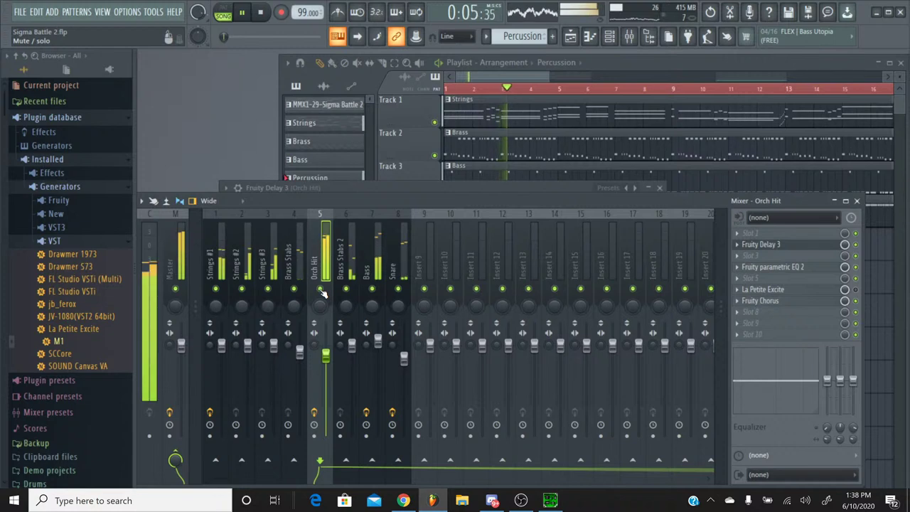
{"action": "key", "text": "space"}
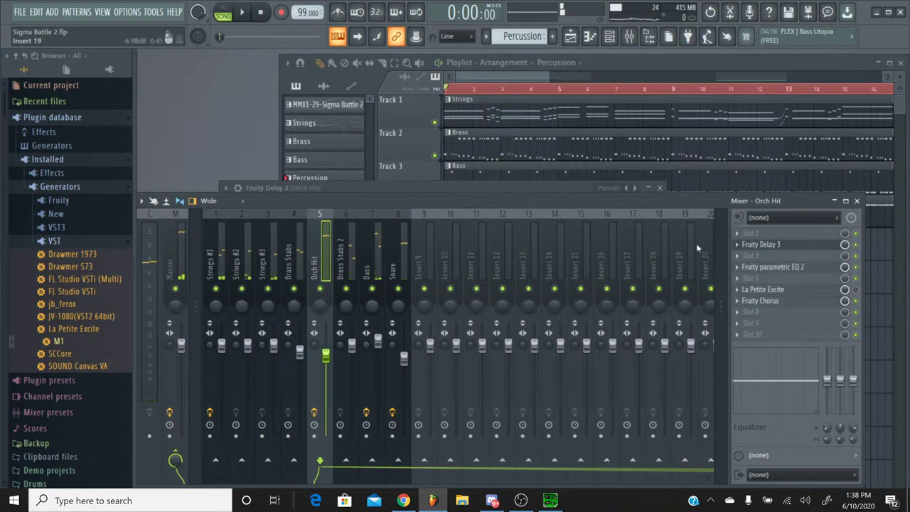
Step: Bring up the Orch Hit track's Fruity Delay 3 and open the Orch Hit channel's notes in the piano roll
{"action": "left_click", "coordinate": [811, 250]}
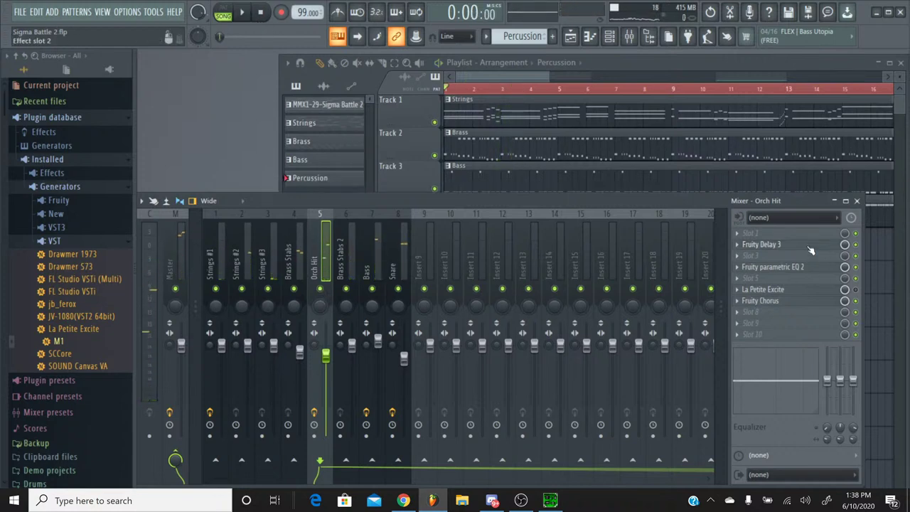
{"action": "left_click", "coordinate": [810, 250]}
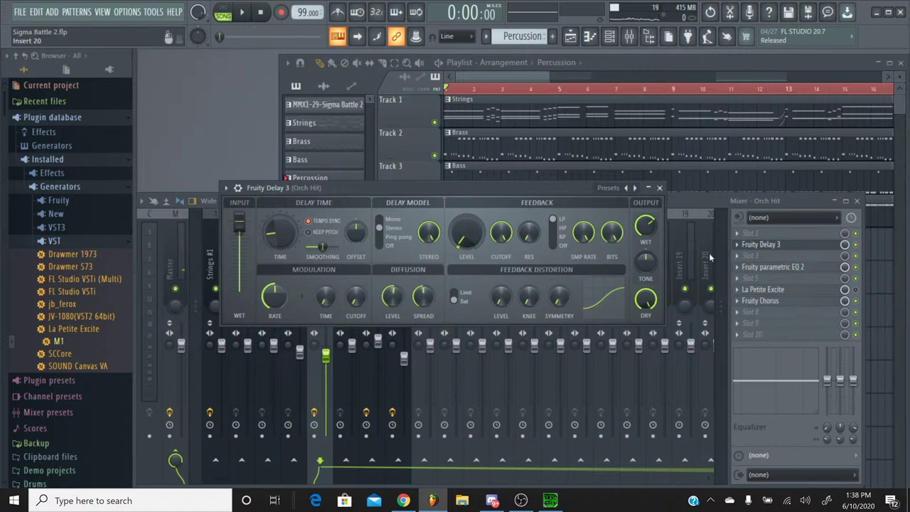
{"action": "left_click", "coordinate": [611, 37]}
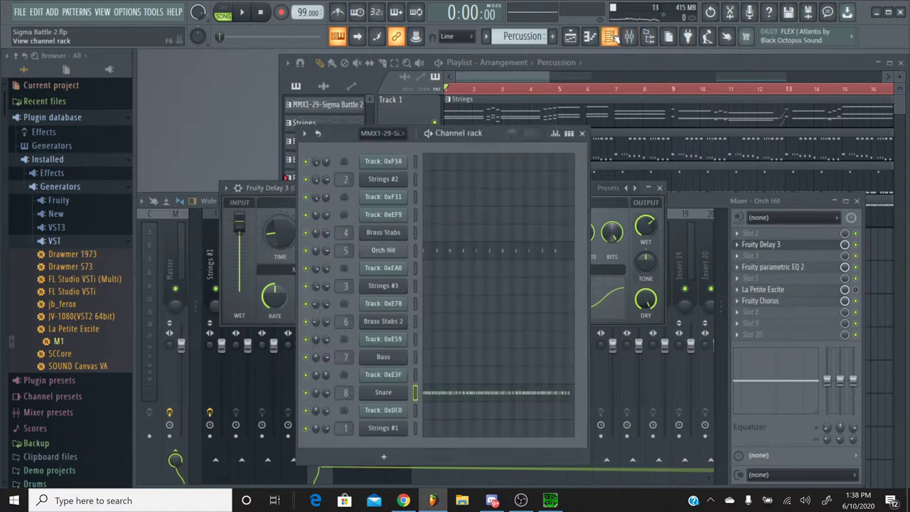
{"action": "left_click", "coordinate": [483, 251]}
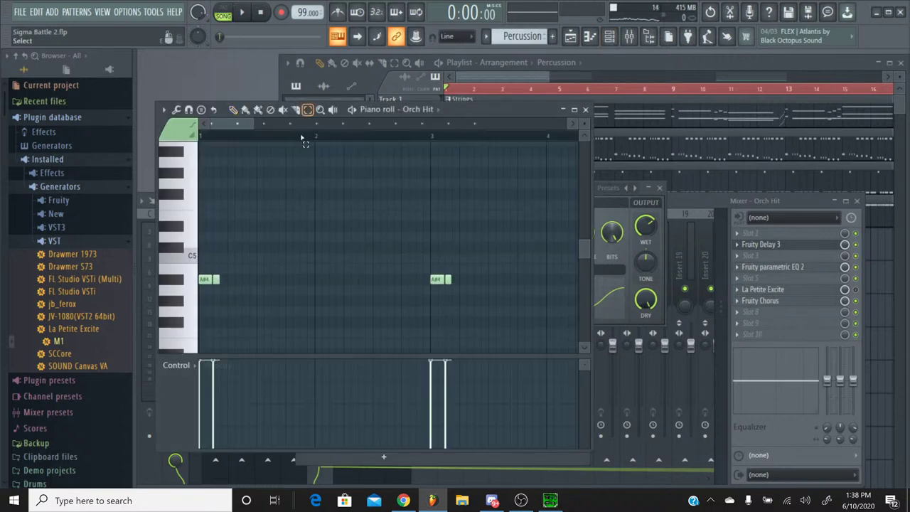
Step: Delete the short repeat note following each A#4 Orch Hit note from bar 1 through bar 13
{"action": "left_click", "coordinate": [216, 279]}
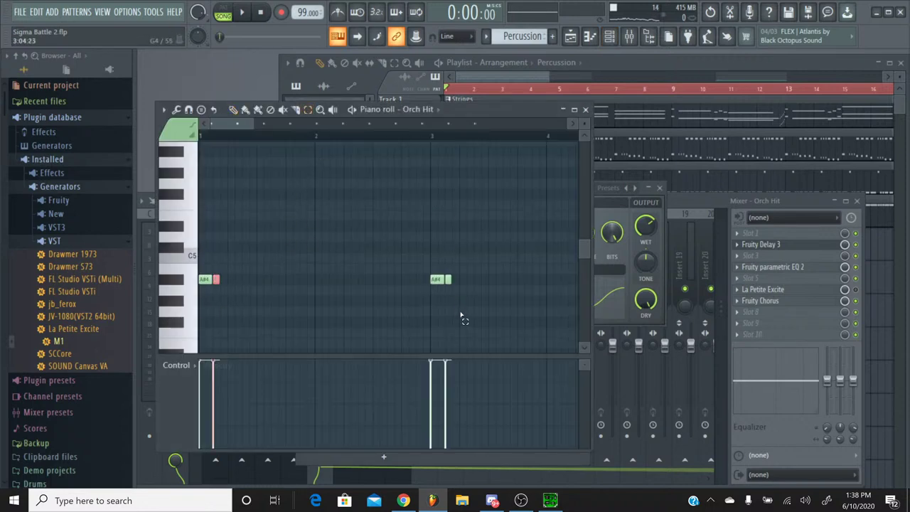
{"action": "left_click", "coordinate": [449, 278]}
{"action": "left_click_drag", "start_coordinate": [235, 130], "coordinate": [287, 126]}
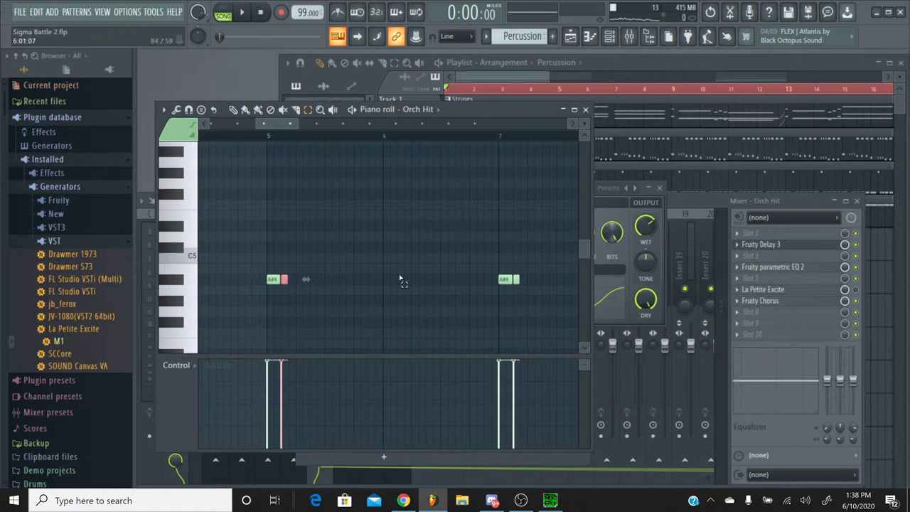
{"action": "left_click", "coordinate": [516, 277]}
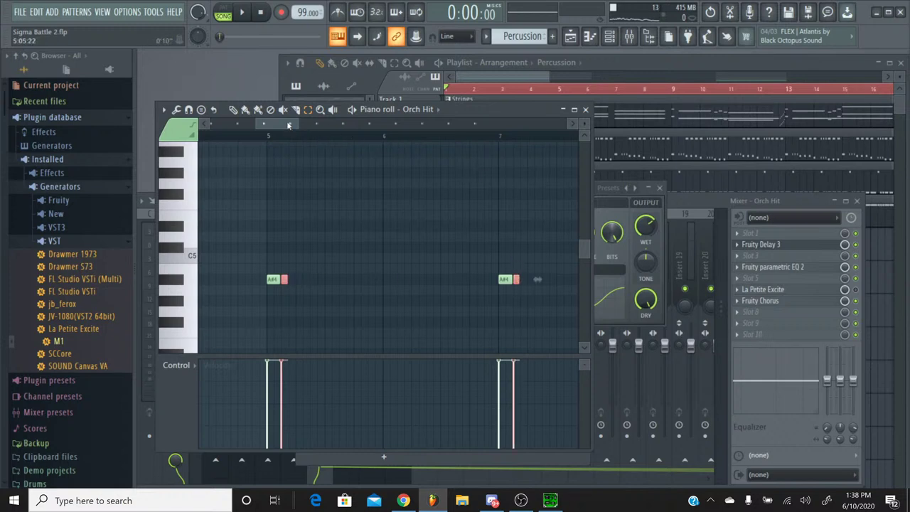
{"action": "left_click_drag", "start_coordinate": [288, 124], "coordinate": [348, 125]}
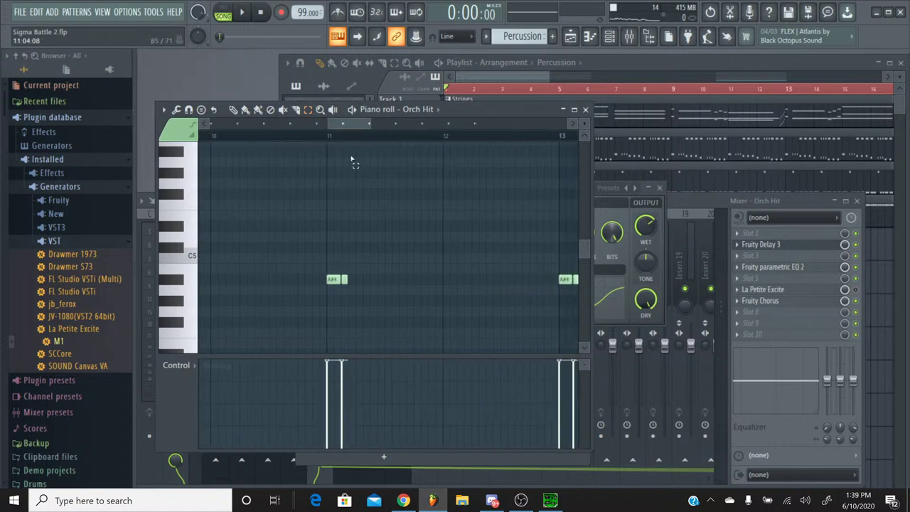
{"action": "left_click", "coordinate": [344, 279]}
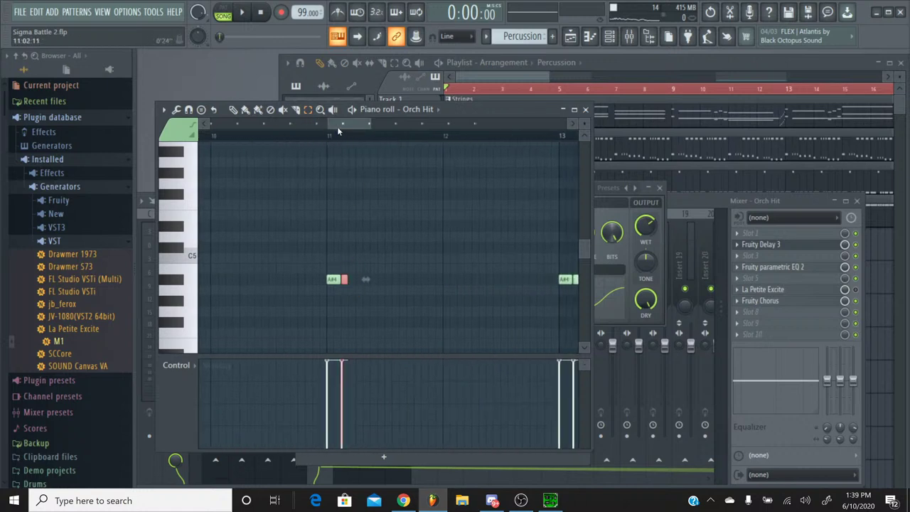
{"action": "scroll", "coordinate": [338, 131], "scroll_direction": "down", "scroll_amount": 3}
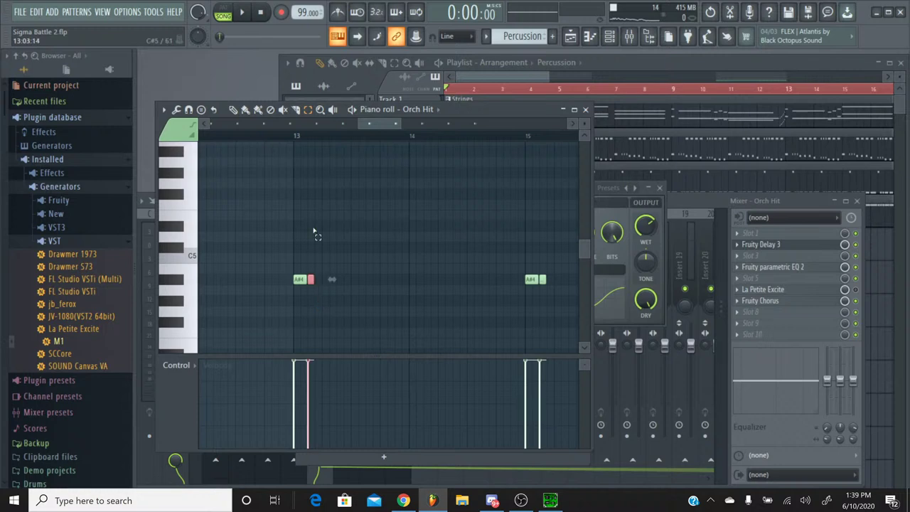
Step: Delete the short repeat notes after the A#4 Orch Hit notes in bars 15, 17, 19 and 21
{"action": "left_click_drag", "start_coordinate": [368, 126], "coordinate": [408, 126]}
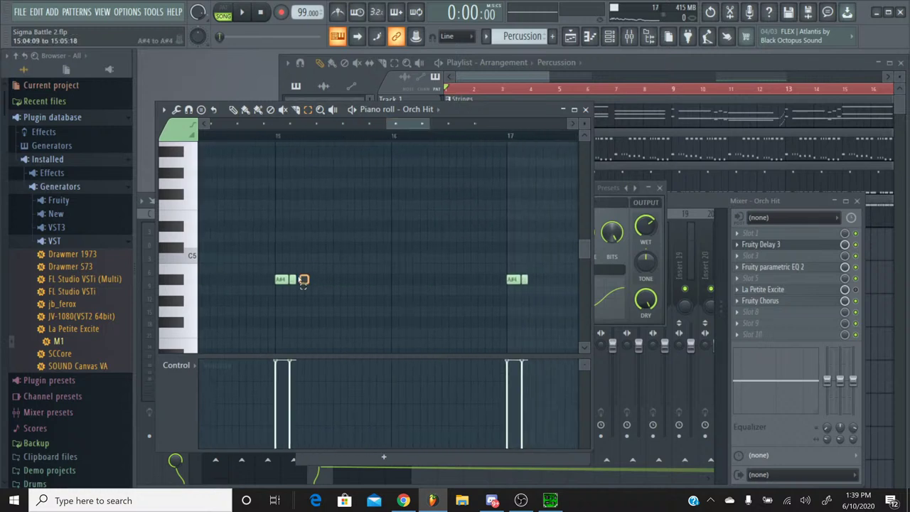
{"action": "left_click_drag", "start_coordinate": [304, 281], "coordinate": [291, 279]}
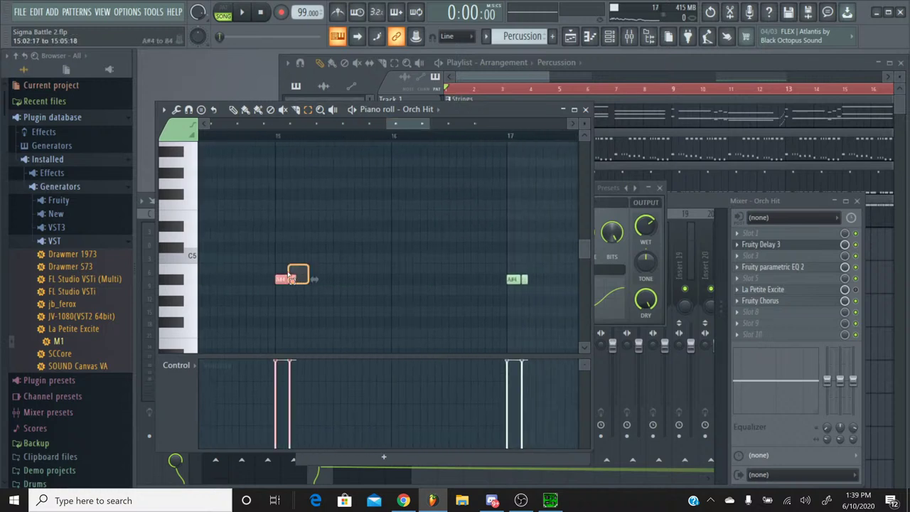
{"action": "left_click_drag", "start_coordinate": [396, 125], "coordinate": [419, 123]}
{"action": "left_click", "coordinate": [327, 282]}
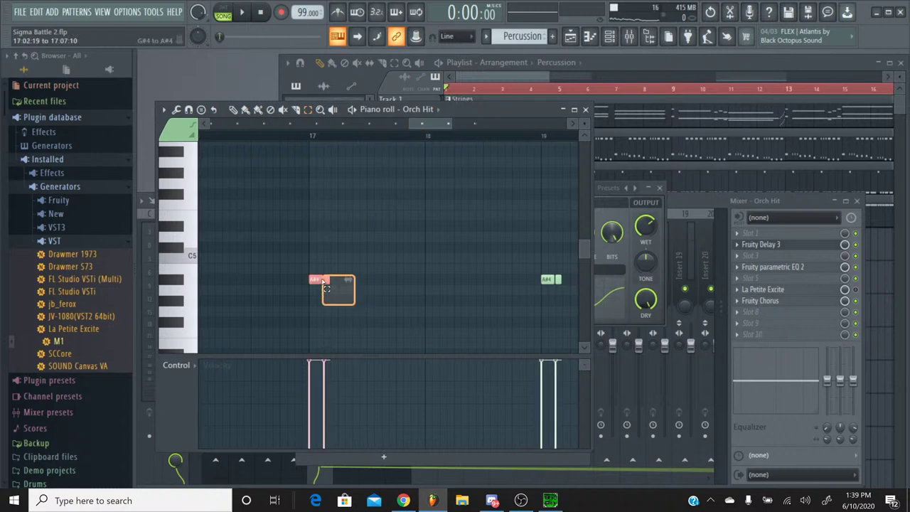
{"action": "left_click", "coordinate": [325, 281]}
{"action": "left_click_drag", "start_coordinate": [419, 126], "coordinate": [449, 136]}
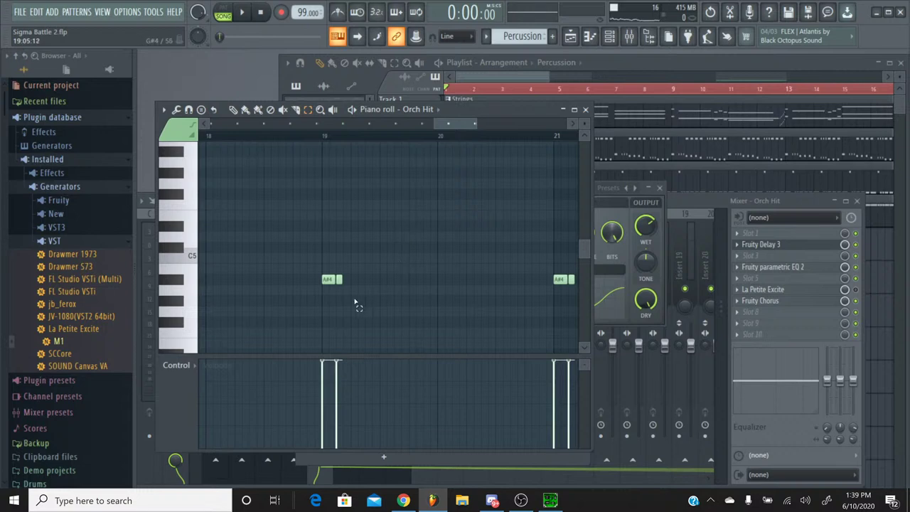
{"action": "left_click_drag", "start_coordinate": [347, 305], "coordinate": [340, 280]}
{"action": "left_click_drag", "start_coordinate": [431, 125], "coordinate": [458, 125]}
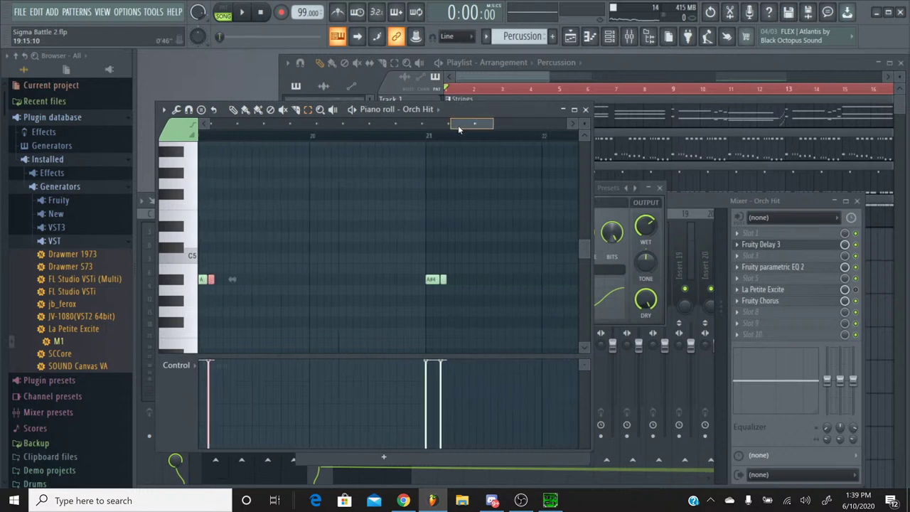
{"action": "left_click", "coordinate": [421, 278], "text": "ctrl"}
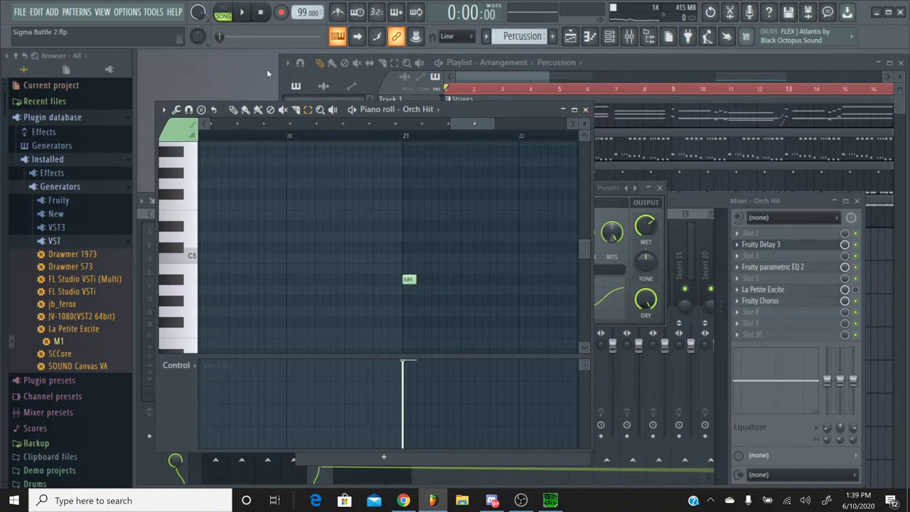
Step: Switch playback to pattern mode, solo the Orch Hit channel in the channel rack and play the edited pattern
{"action": "left_click", "coordinate": [224, 12]}
{"action": "left_click", "coordinate": [242, 12]}
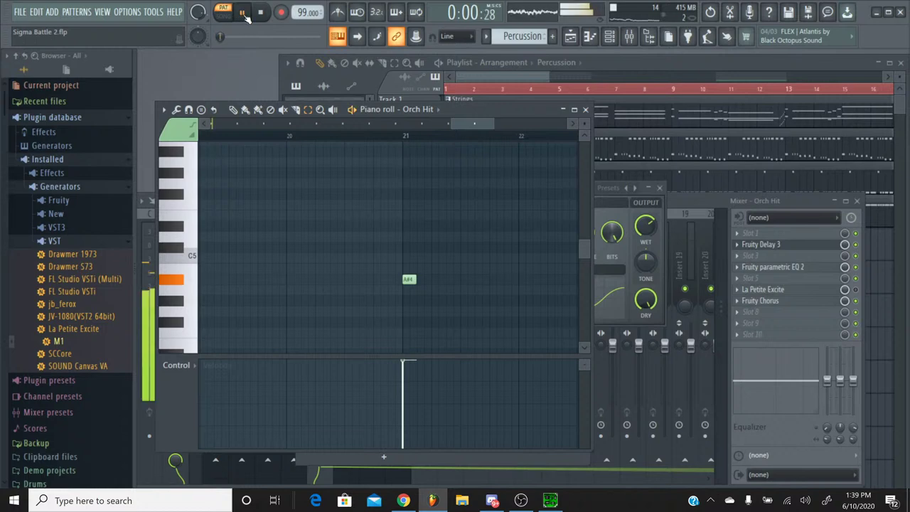
{"action": "left_click", "coordinate": [261, 12]}
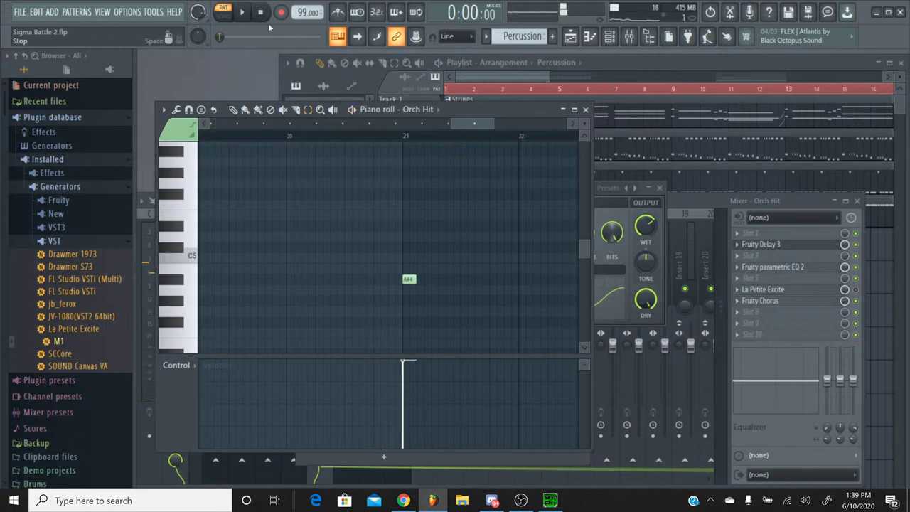
{"action": "left_click", "coordinate": [609, 36]}
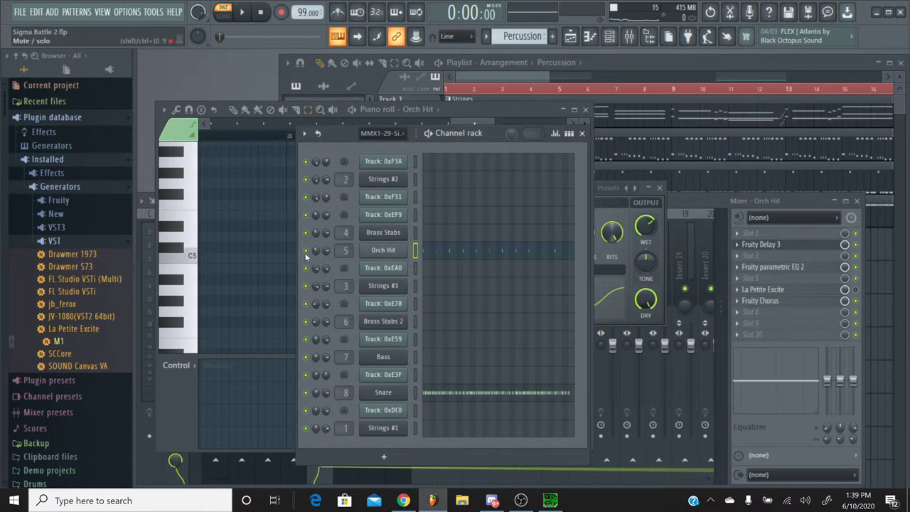
{"action": "left_click", "coordinate": [240, 16]}
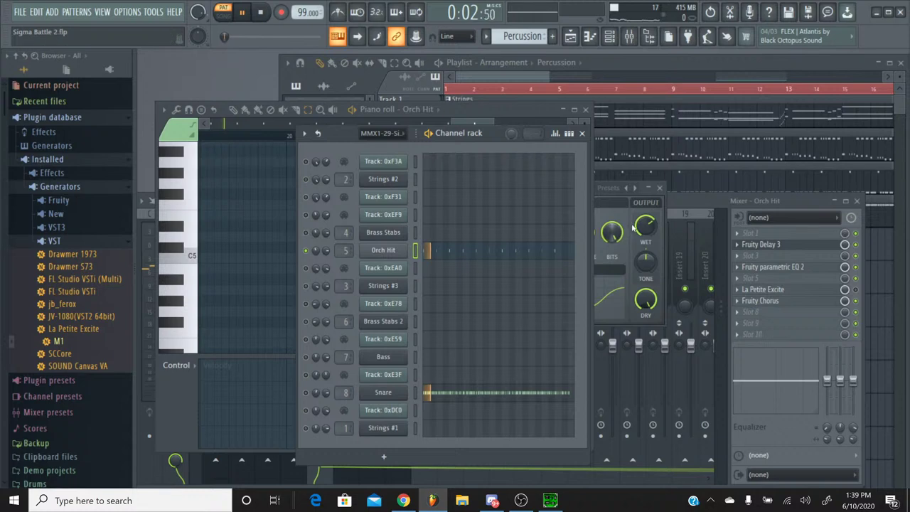
Step: Adjust the Orch Hit delay's time and lower its feedback level to 15% during pattern playback, and stop playback
{"action": "left_click", "coordinate": [611, 234]}
{"action": "scroll", "coordinate": [464, 235], "scroll_direction": "up", "scroll_amount": 5}
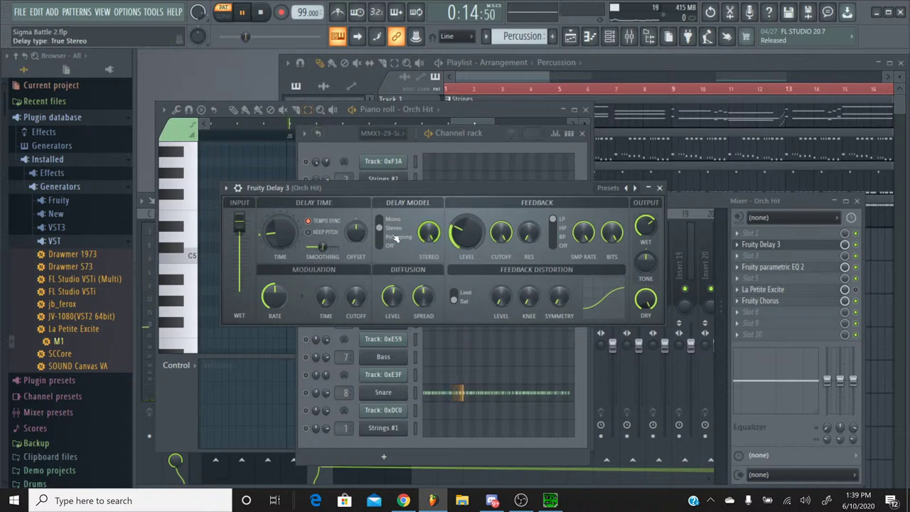
{"action": "left_click_drag", "start_coordinate": [280, 231], "coordinate": [280, 228]}
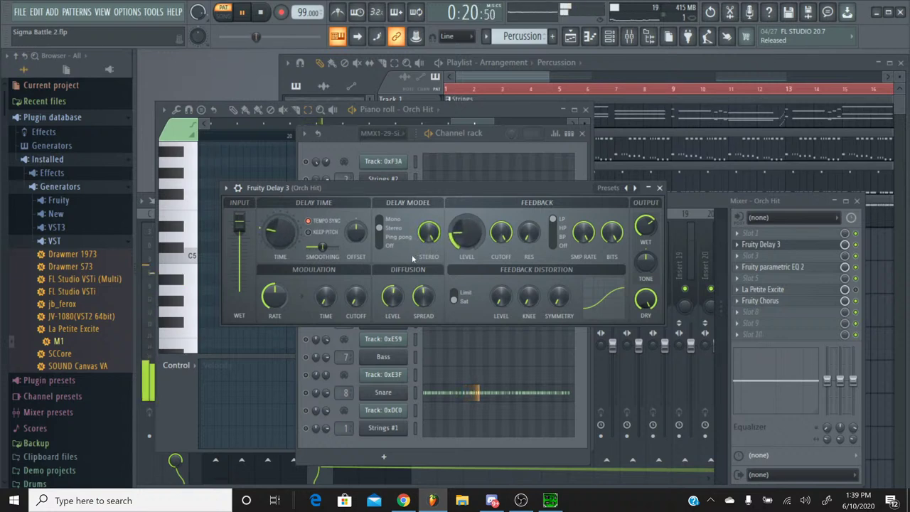
{"action": "left_click_drag", "start_coordinate": [280, 231], "coordinate": [280, 229]}
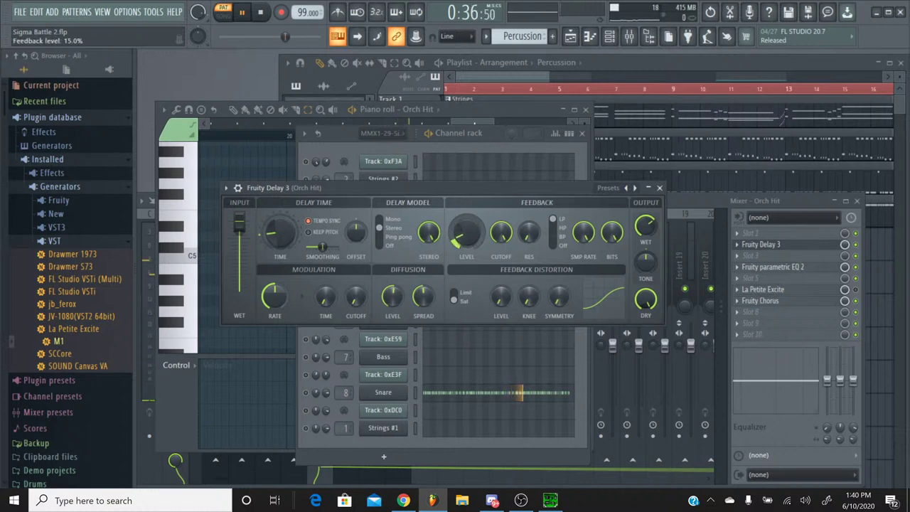
{"action": "left_click", "coordinate": [262, 17]}
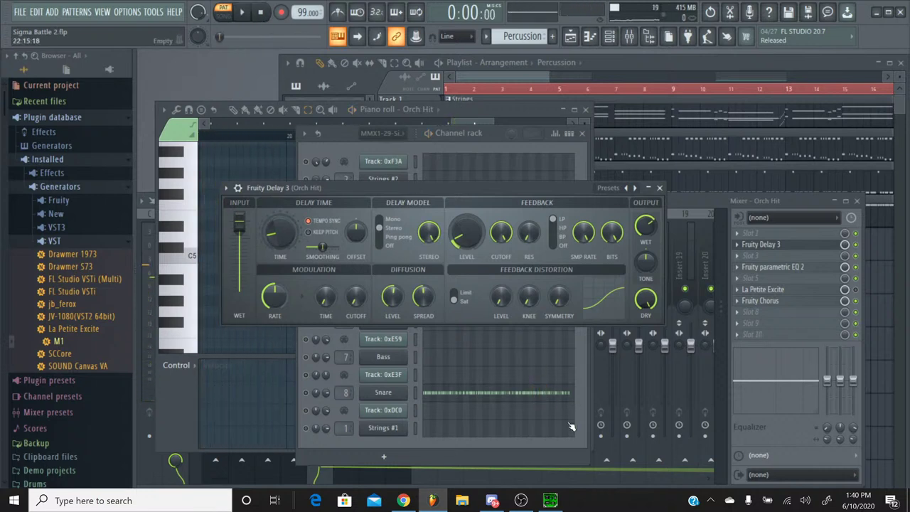
Step: Switch to SPCTool, play the original Sigma Battle 2 track as a reference, stop it and return to FL Studio
{"action": "left_click", "coordinate": [549, 501]}
{"action": "left_click", "coordinate": [371, 317]}
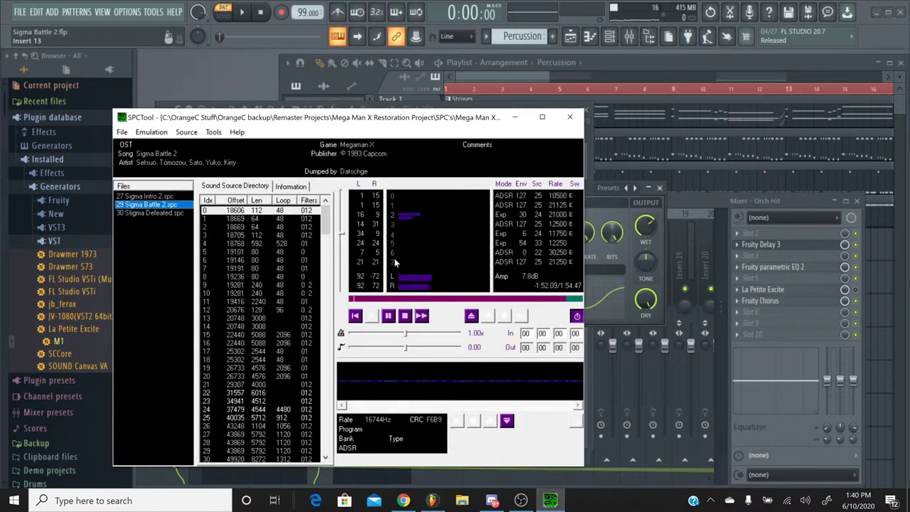
{"action": "left_click", "coordinate": [405, 317]}
{"action": "left_click", "coordinate": [514, 118]}
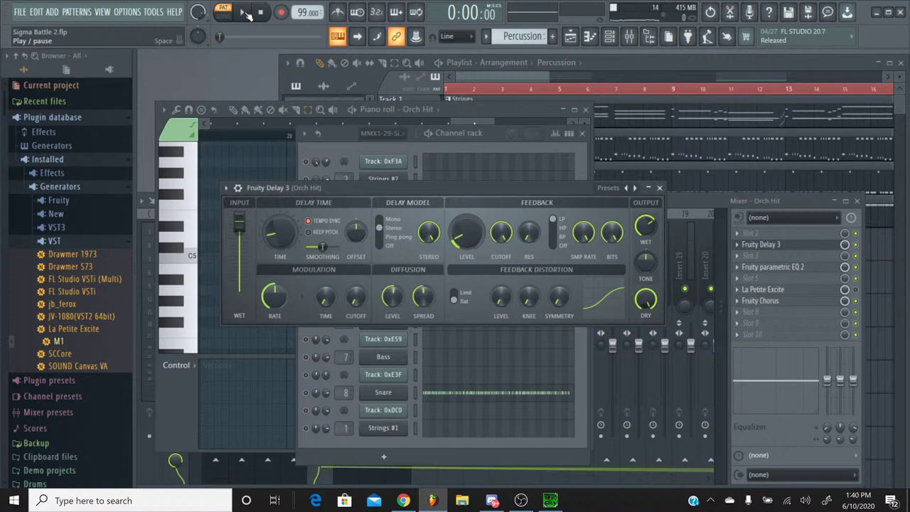
Step: Fine-tune the Orch Hit delay's time and set its feedback level to about 24.8%, replaying the pattern's opening between changes
{"action": "left_click", "coordinate": [245, 13]}
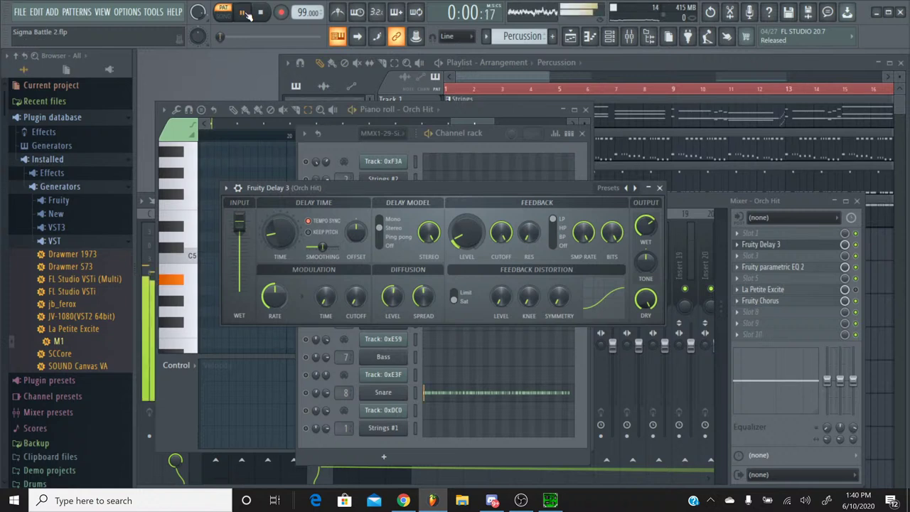
{"action": "left_click", "coordinate": [261, 15]}
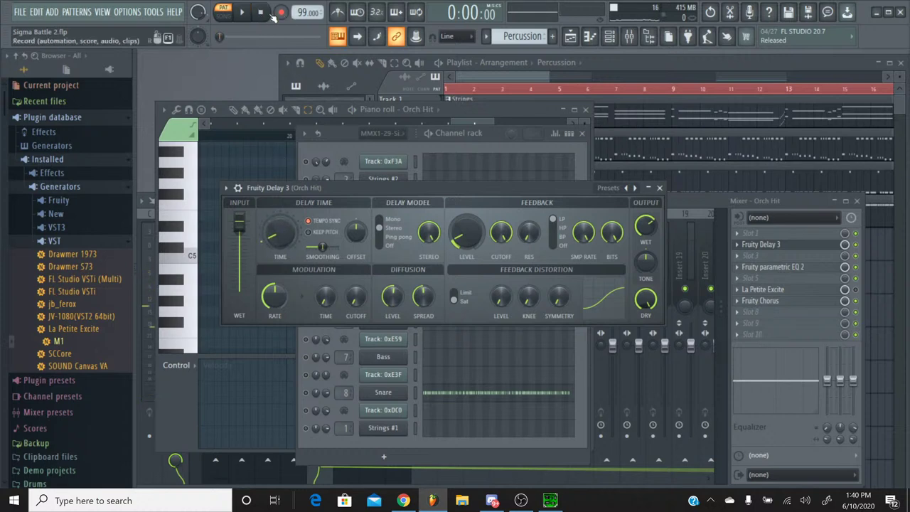
{"action": "left_click", "coordinate": [242, 12]}
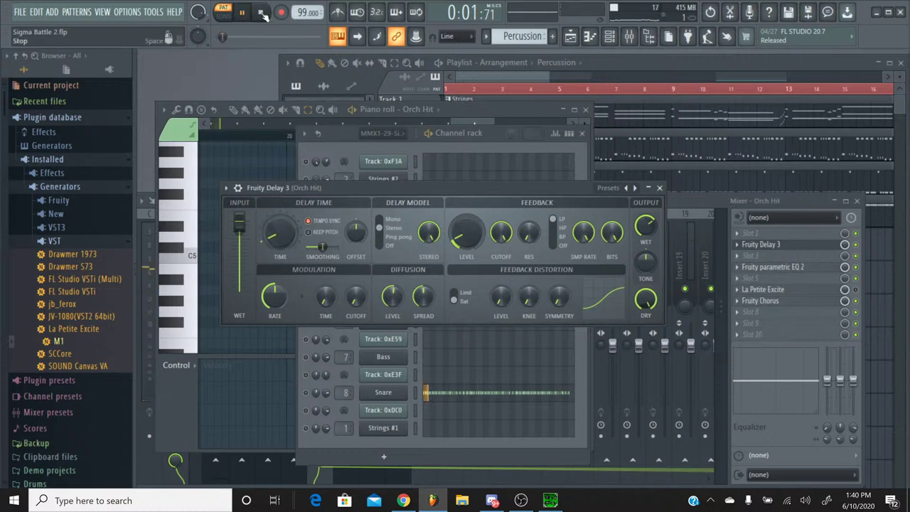
{"action": "left_click", "coordinate": [262, 14]}
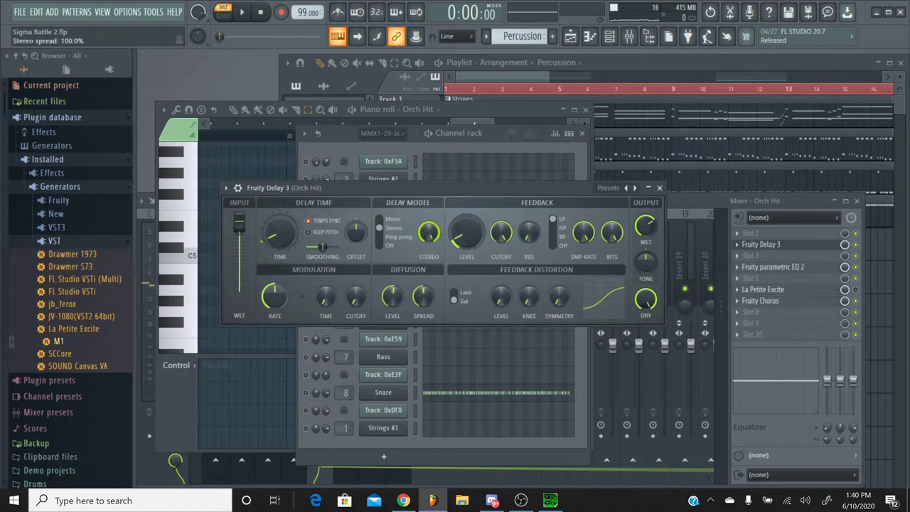
{"action": "left_click", "coordinate": [242, 12]}
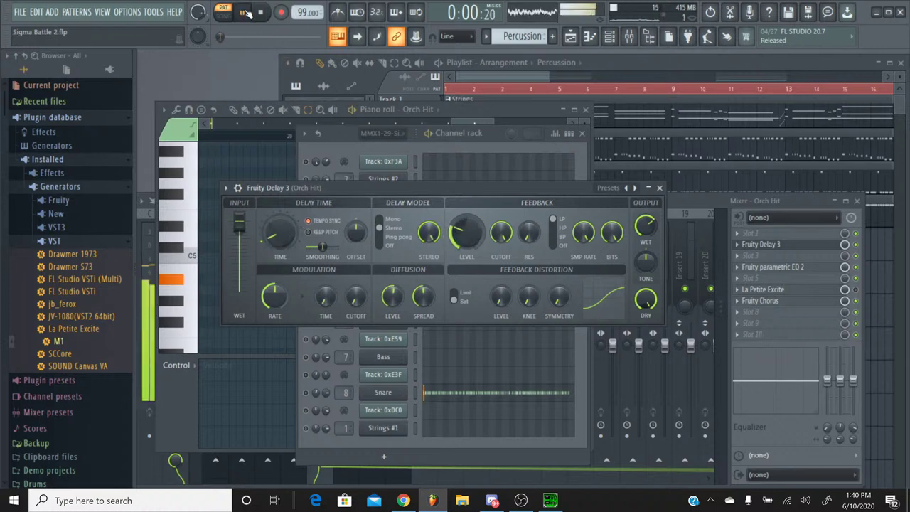
{"action": "left_click", "coordinate": [258, 13]}
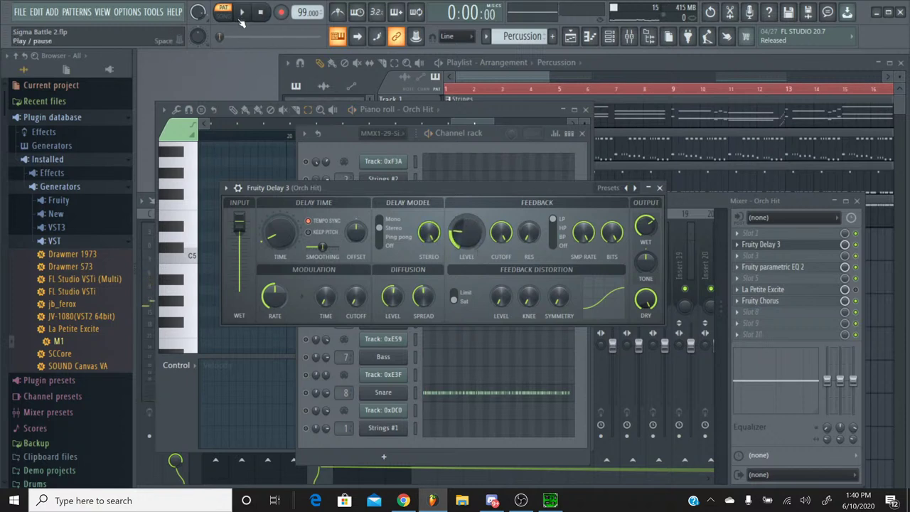
{"action": "left_click", "coordinate": [242, 14]}
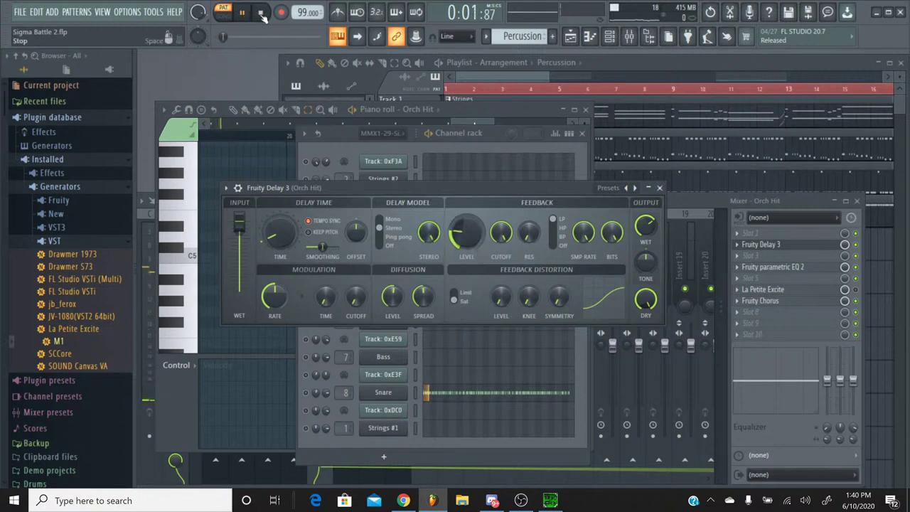
{"action": "left_click", "coordinate": [262, 13]}
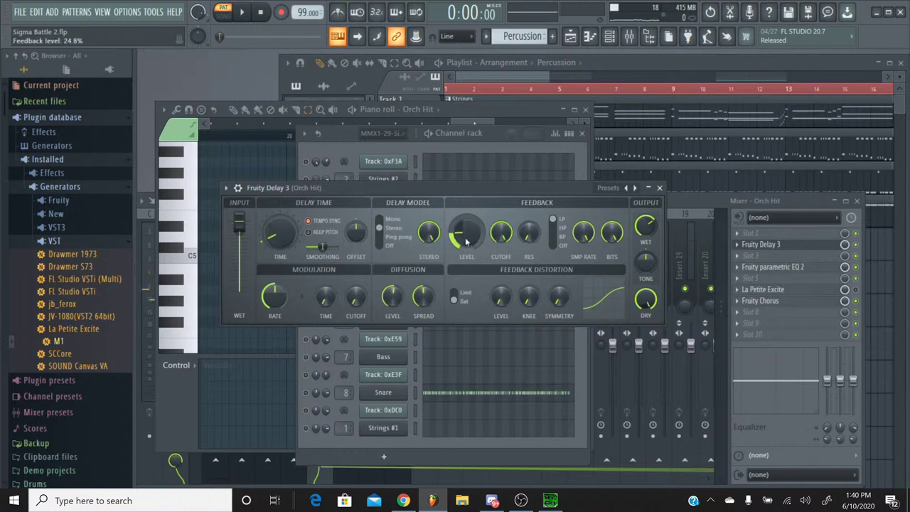
Step: Shorten the Orch Hit delay's time to 1:29 and try feedback levels of 23.7% and 21.6%, replaying the opening hit
{"action": "left_click", "coordinate": [242, 13]}
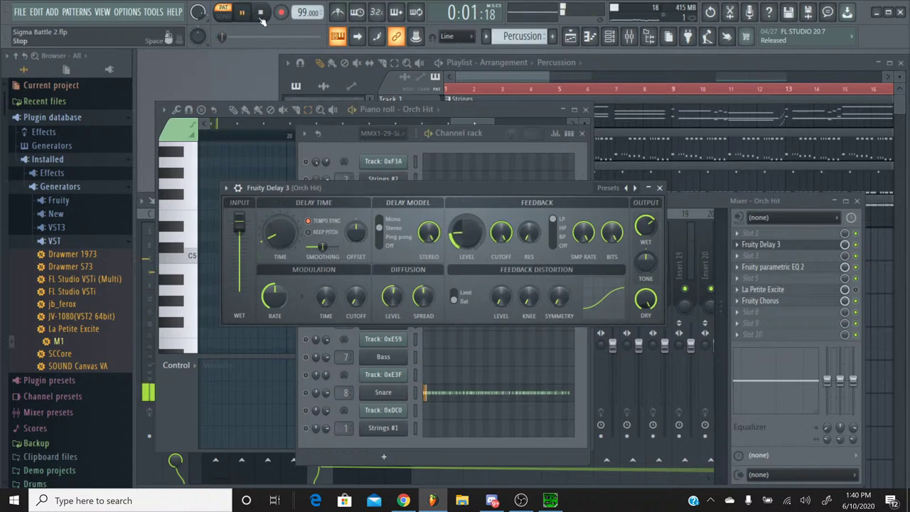
{"action": "left_click", "coordinate": [261, 14]}
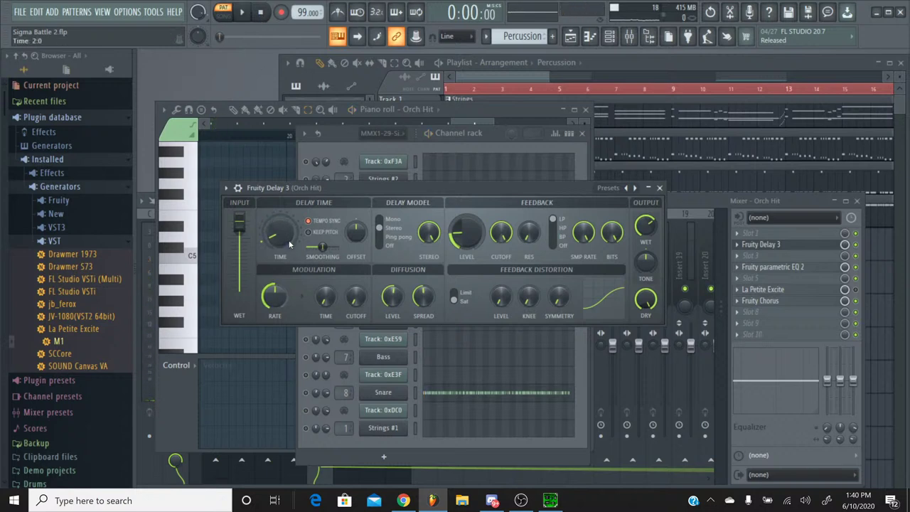
{"action": "key", "text": "space"}
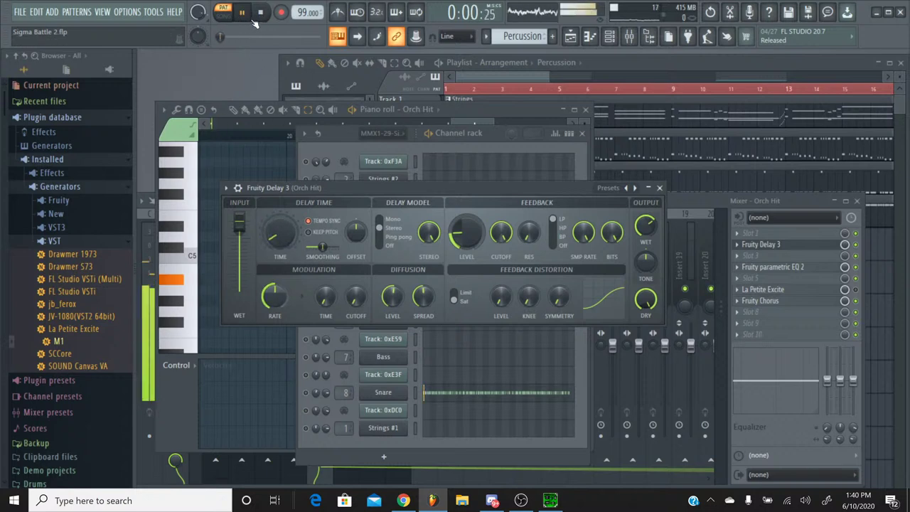
{"action": "key", "text": "space"}
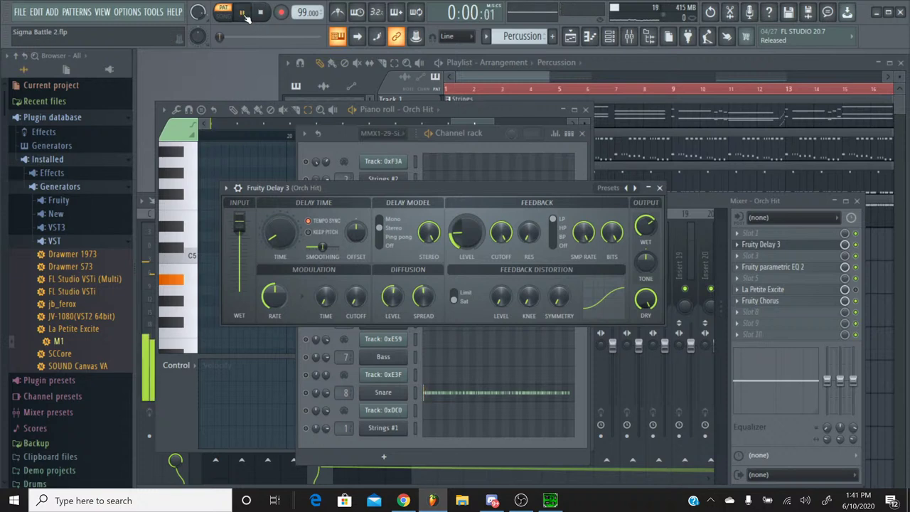
{"action": "left_click", "coordinate": [263, 16]}
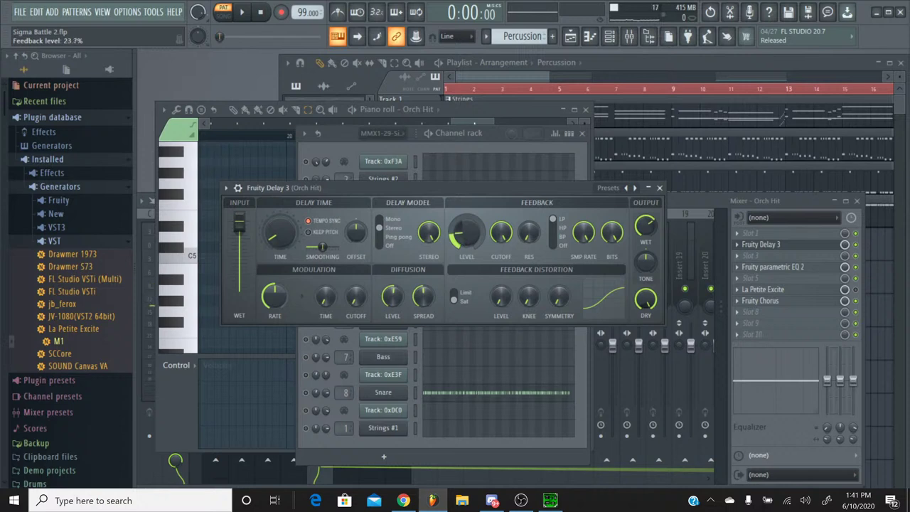
{"action": "key", "text": "space"}
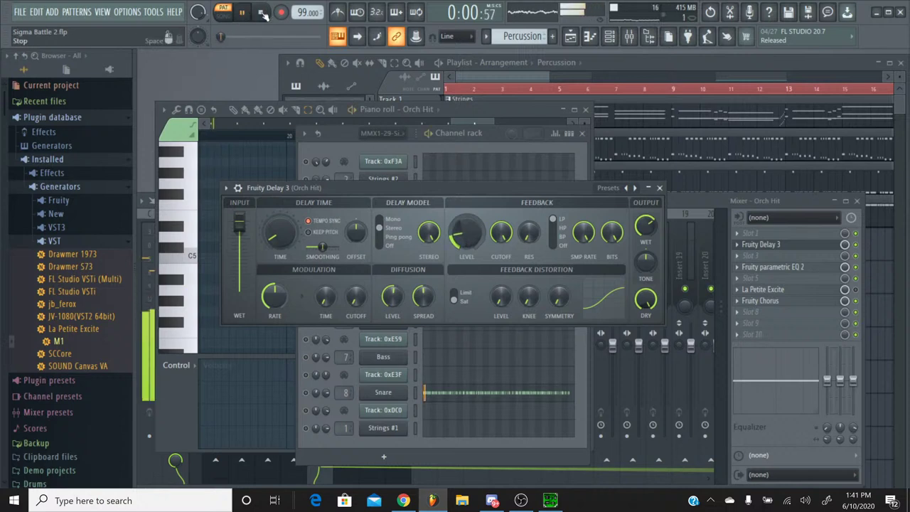
{"action": "key", "text": "space"}
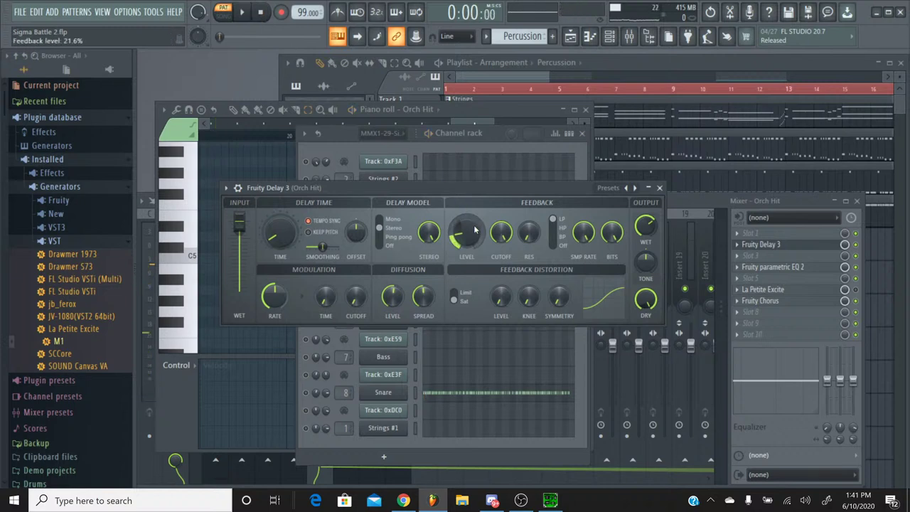
{"action": "key", "text": "space"}
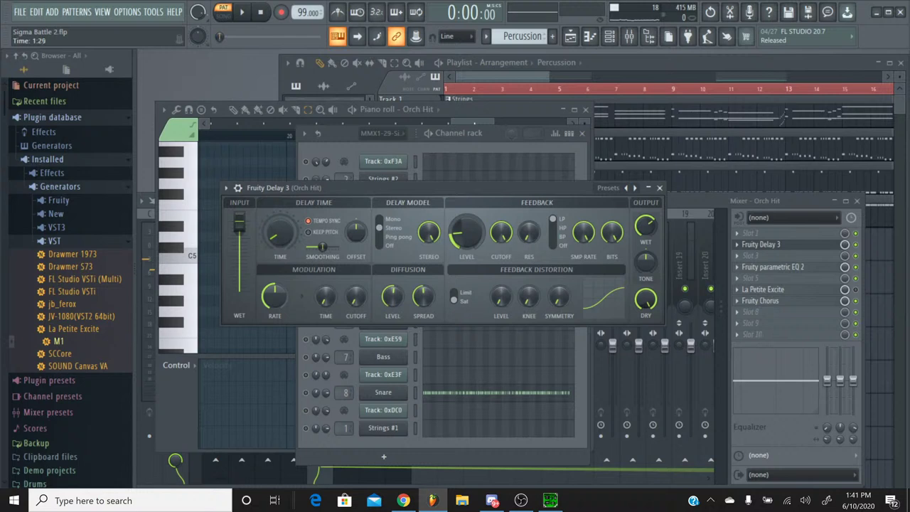
Step: Raise the Orch Hit delay's feedback level and turn its diffusion spread up to maximum, auditioning the opening hit between changes
{"action": "left_click", "coordinate": [243, 14]}
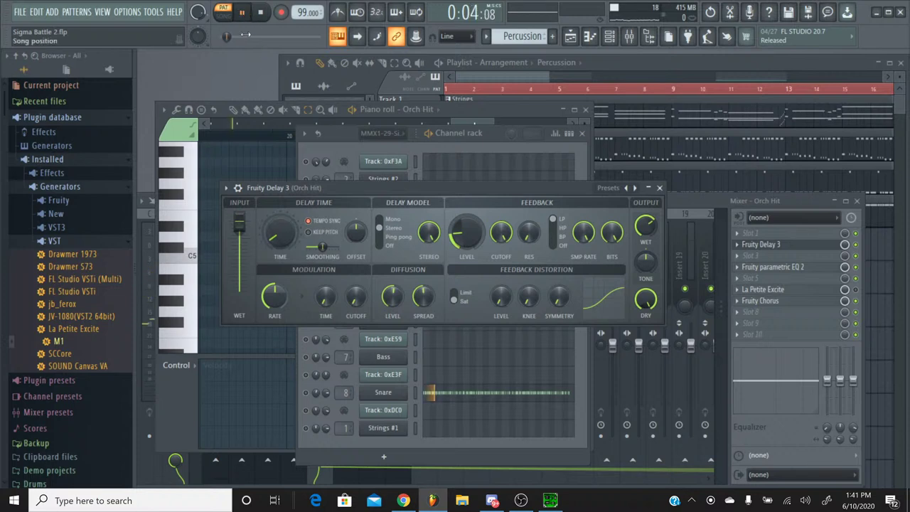
{"action": "left_click", "coordinate": [263, 14]}
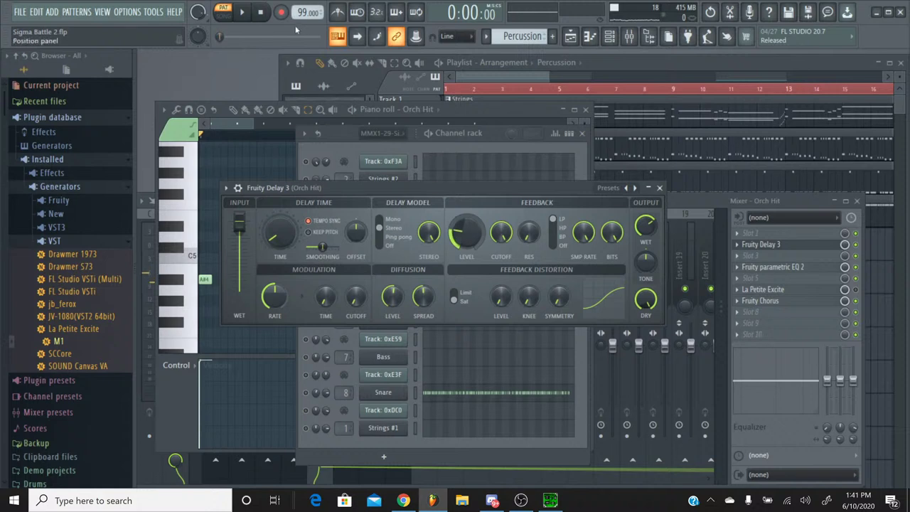
{"action": "left_click", "coordinate": [248, 13]}
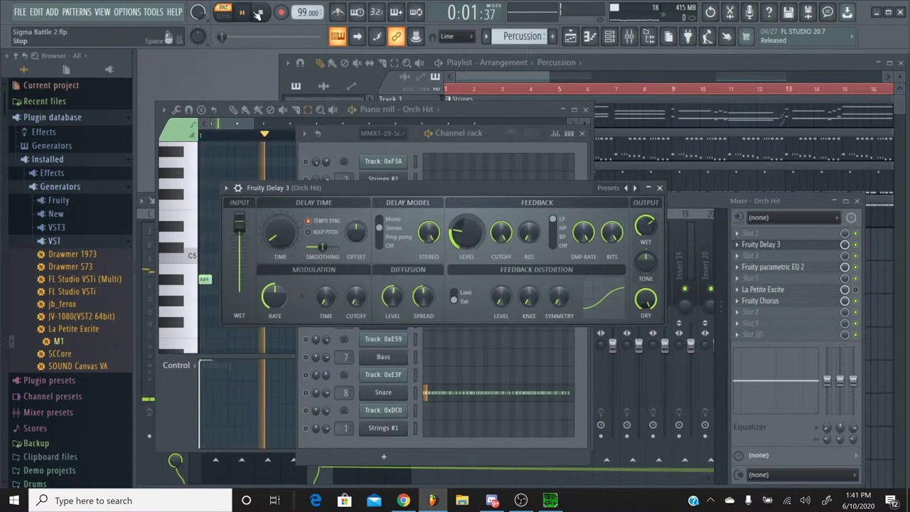
{"action": "left_click", "coordinate": [258, 14]}
{"action": "key", "text": "space"}
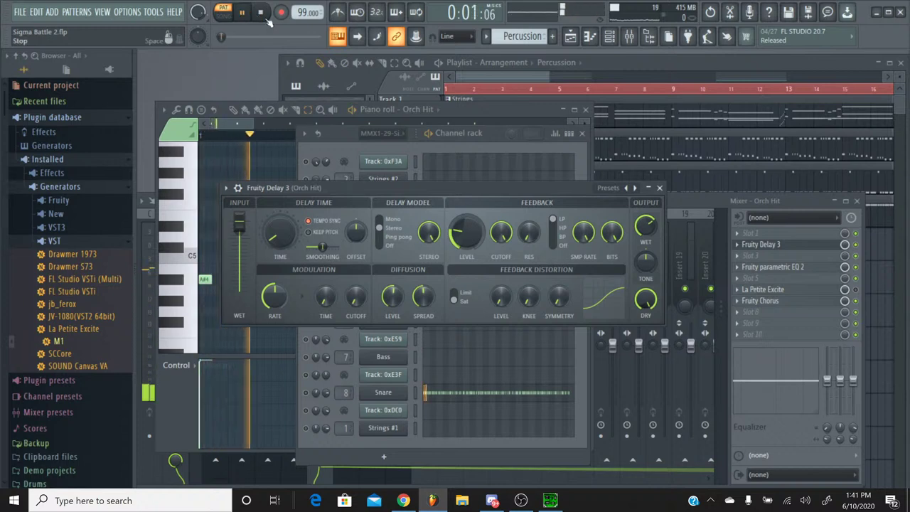
{"action": "left_click", "coordinate": [264, 17]}
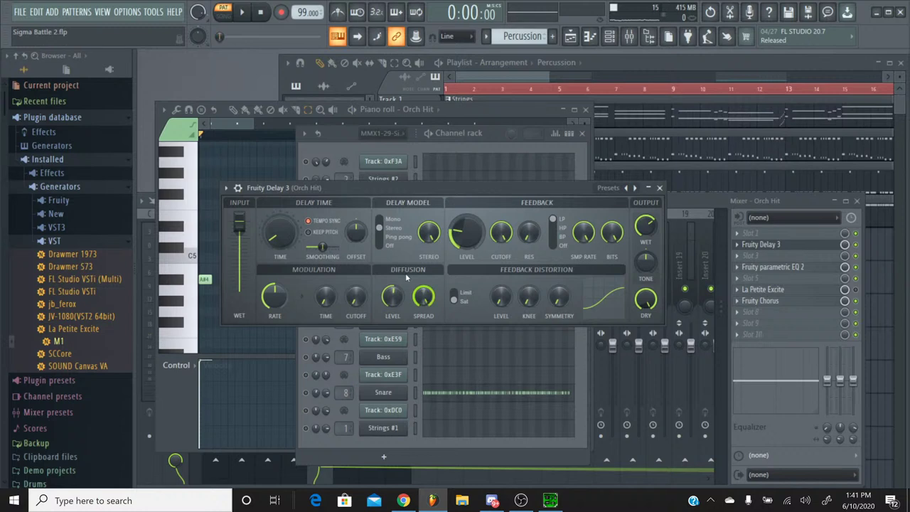
Step: Replay the opening Orch Hit twice and lower the delay's wet output level
{"action": "left_click", "coordinate": [242, 13]}
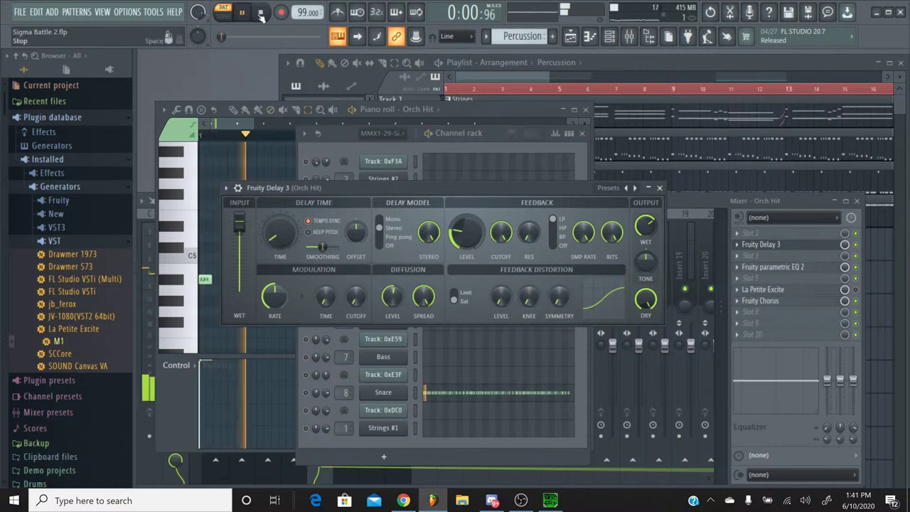
{"action": "left_click", "coordinate": [256, 14]}
{"action": "left_click", "coordinate": [253, 13]}
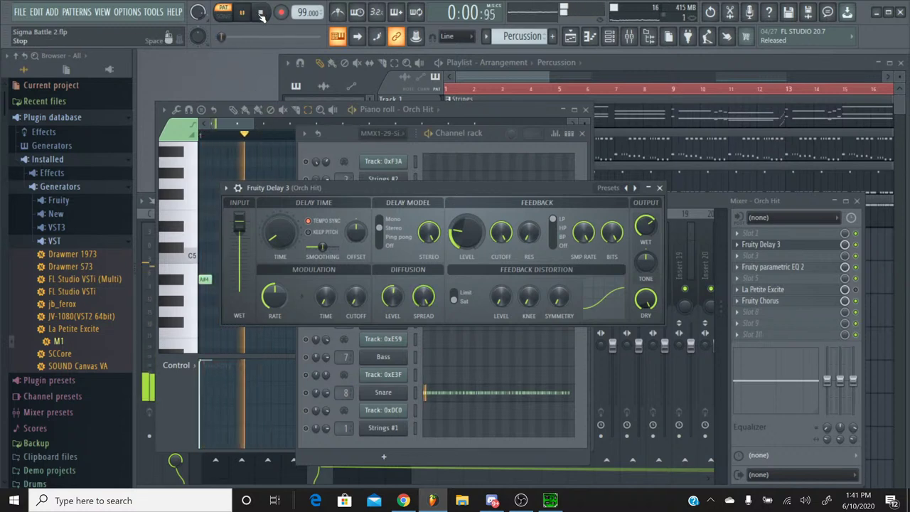
{"action": "left_click", "coordinate": [260, 13]}
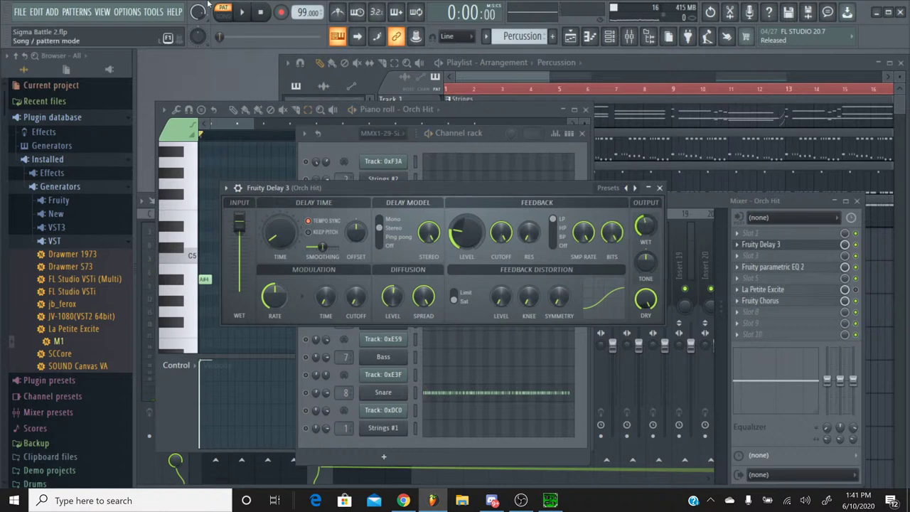
Step: Audition the opening Orch Hit with the reduced wet output and set the delay's feedback level to 25%
{"action": "left_click", "coordinate": [242, 12]}
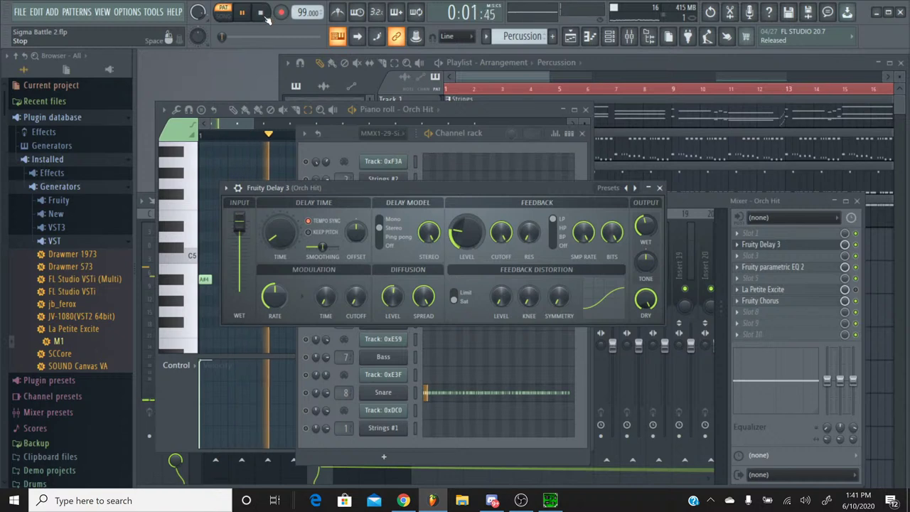
{"action": "key", "text": "space"}
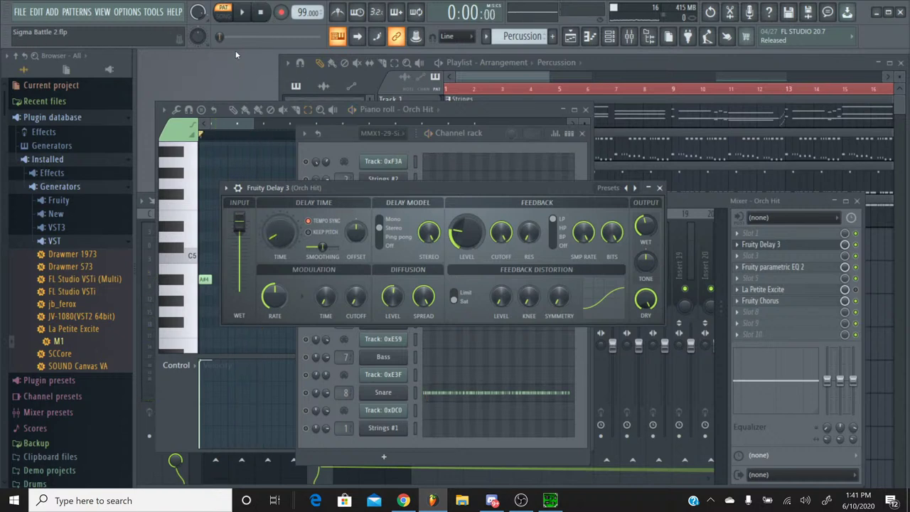
{"action": "left_click", "coordinate": [242, 13]}
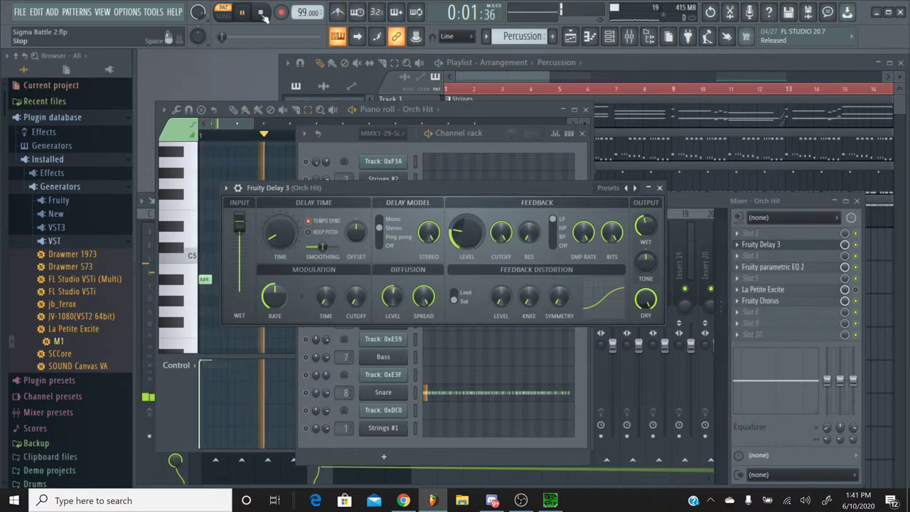
{"action": "left_click", "coordinate": [262, 13]}
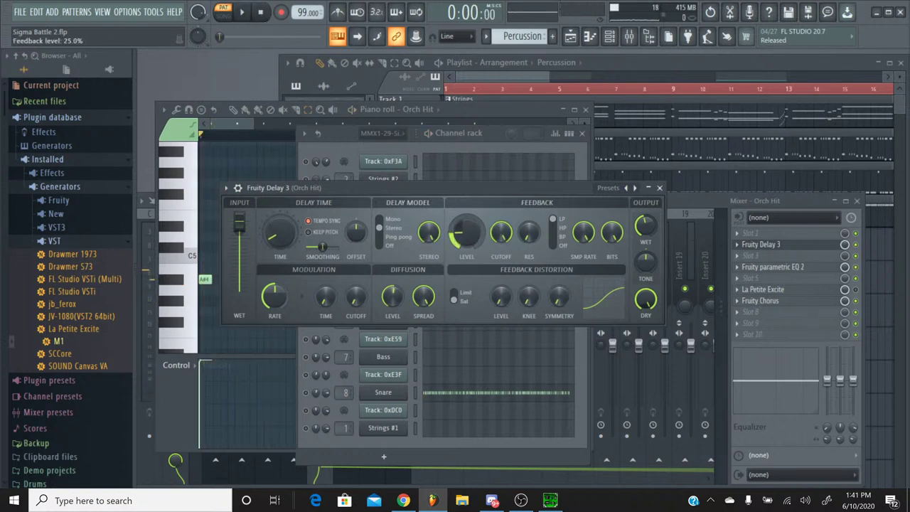
{"action": "left_click", "coordinate": [242, 13]}
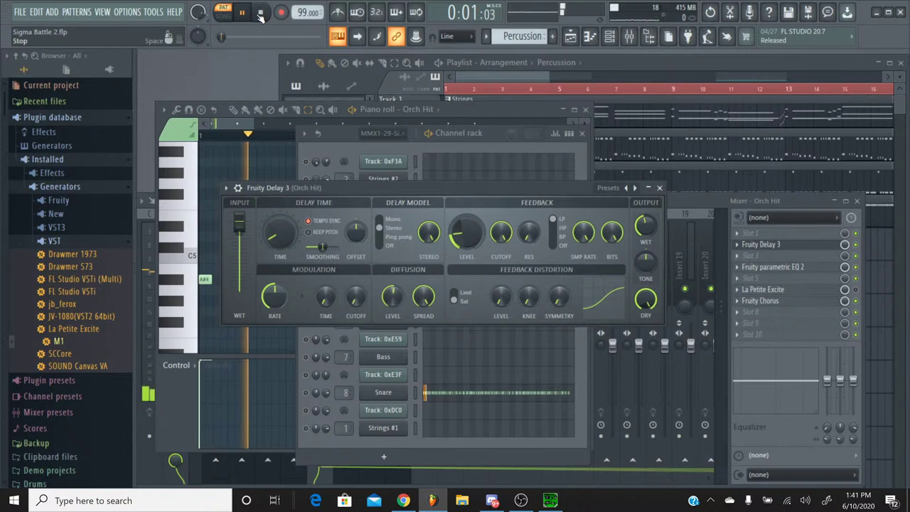
Step: Replay the opening Orch Hit several times in pattern mode to audition the 25% delay feedback
{"action": "left_click", "coordinate": [261, 14]}
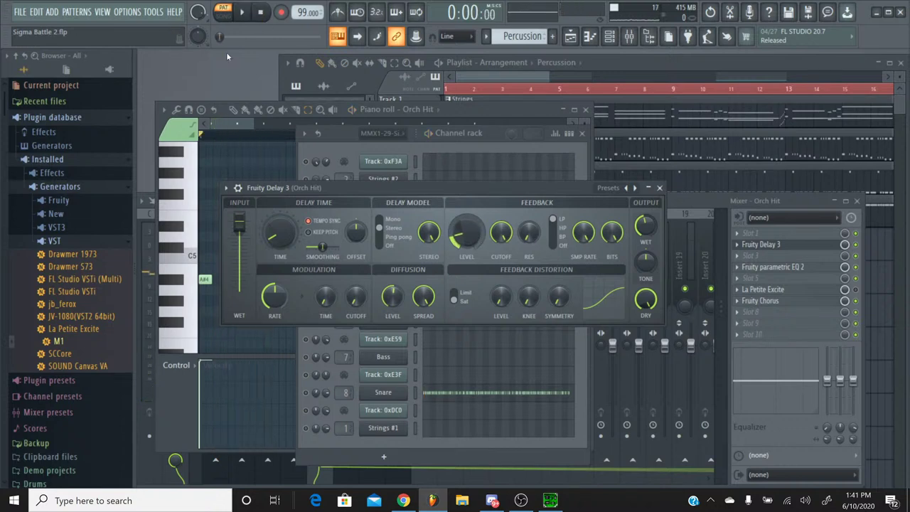
{"action": "left_click", "coordinate": [243, 13]}
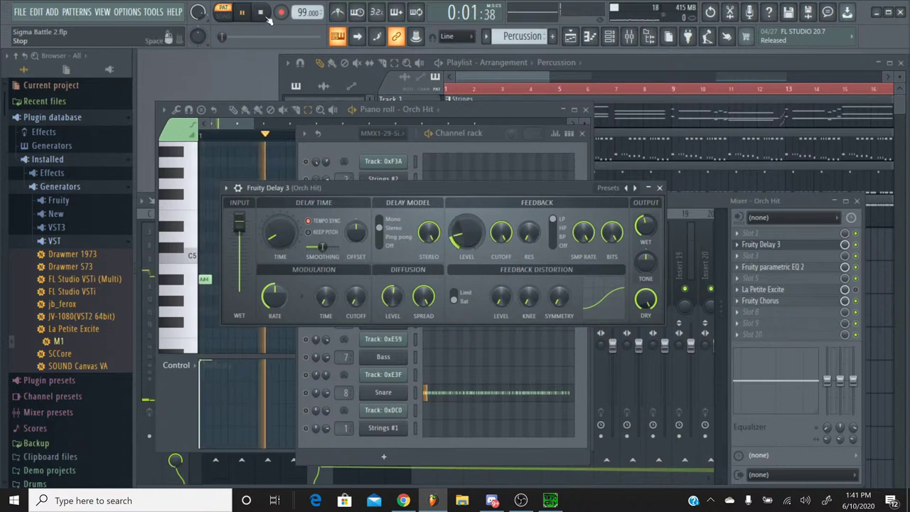
{"action": "left_click", "coordinate": [263, 14]}
{"action": "left_click", "coordinate": [242, 13]}
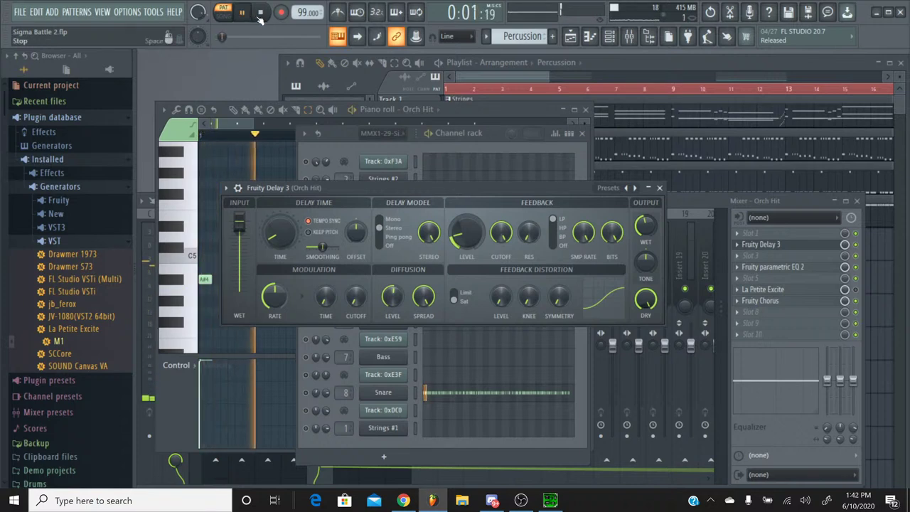
{"action": "left_click", "coordinate": [261, 15]}
{"action": "key", "text": "space"}
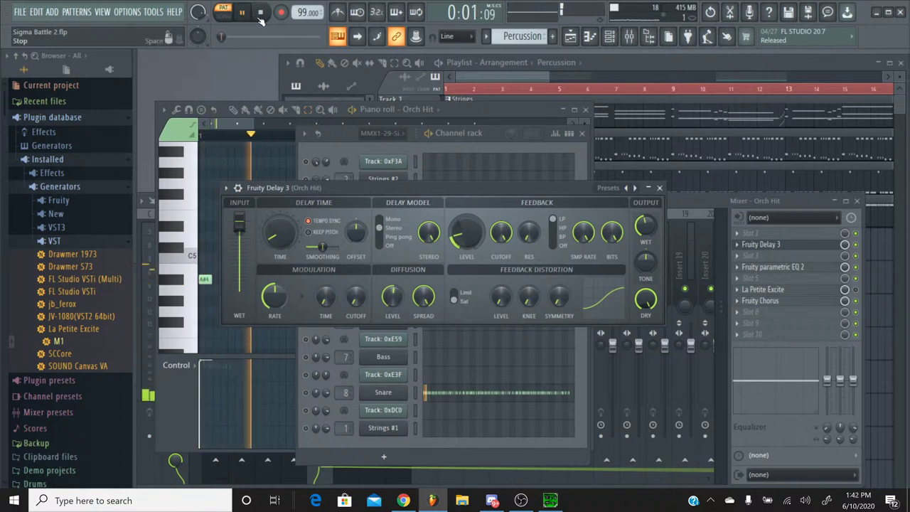
{"action": "left_click", "coordinate": [261, 19]}
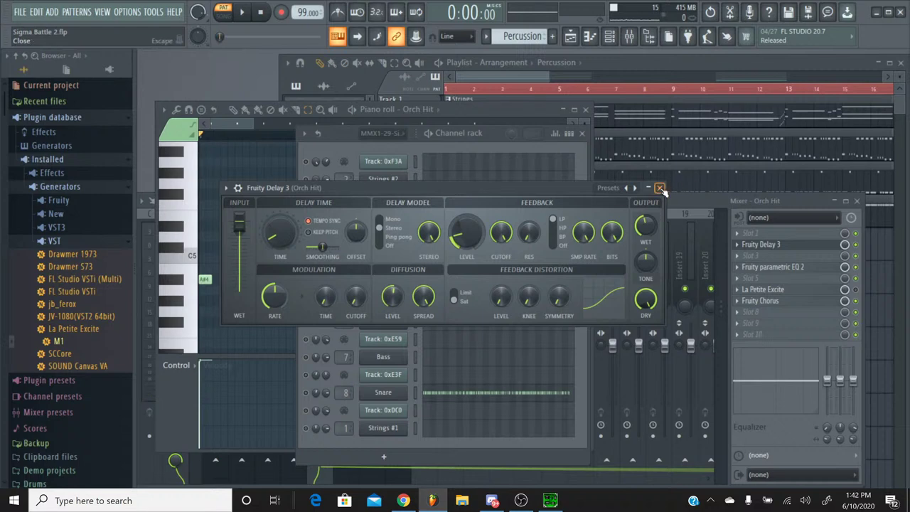
Step: Close the Orch Hit delay, re-enable all channels and play the full arrangement in song mode
{"action": "left_click", "coordinate": [660, 188]}
{"action": "left_click", "coordinate": [337, 165]}
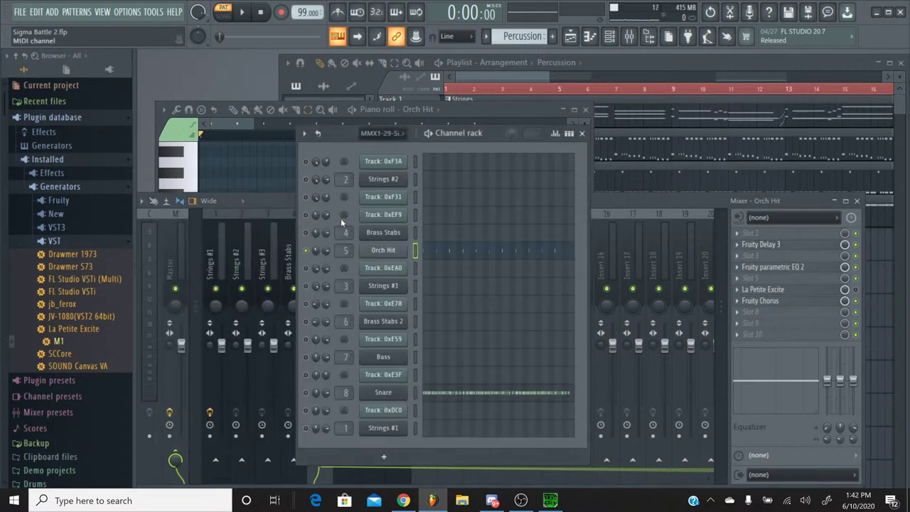
{"action": "right_click", "coordinate": [306, 253]}
{"action": "left_click", "coordinate": [308, 257]}
{"action": "left_click", "coordinate": [223, 16]}
{"action": "left_click", "coordinate": [242, 12]}
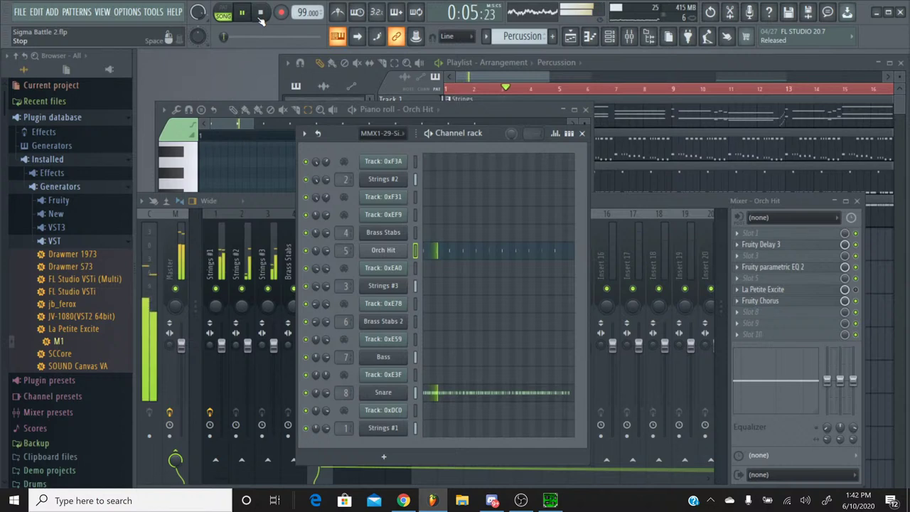
Step: Try transposing all Orch Hit notes up an octave to A#5, and down in semitones to F#5 during playback
{"action": "left_click", "coordinate": [437, 250]}
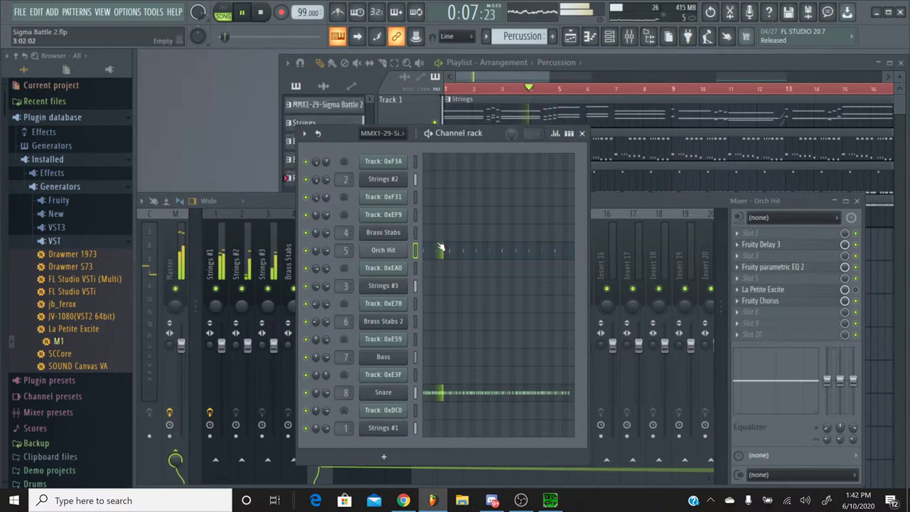
{"action": "key", "text": "ctrl+a"}
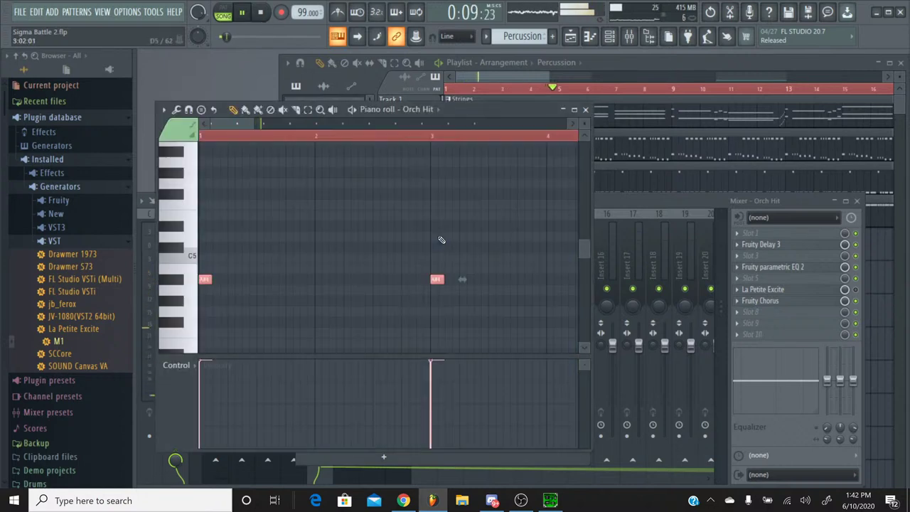
{"action": "key", "text": "ctrl+Up"}
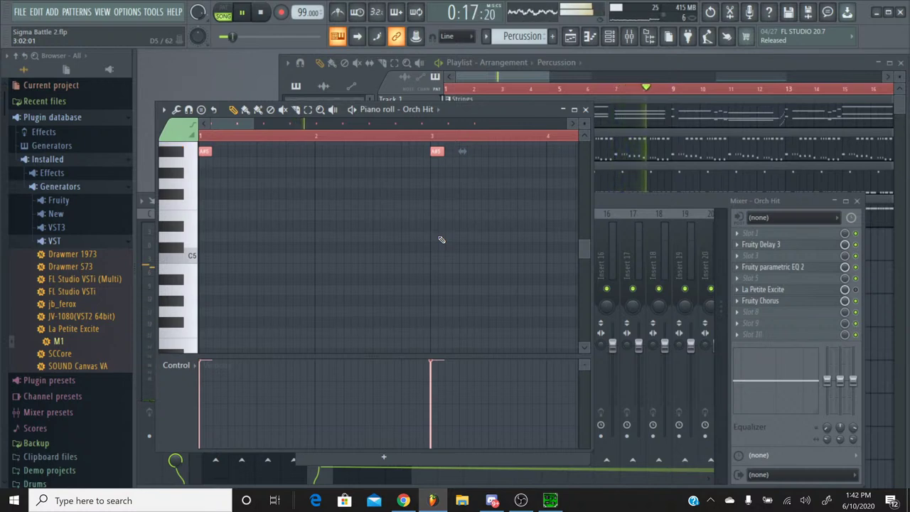
{"action": "key", "text": "Down"}
{"action": "key", "text": "Down"}
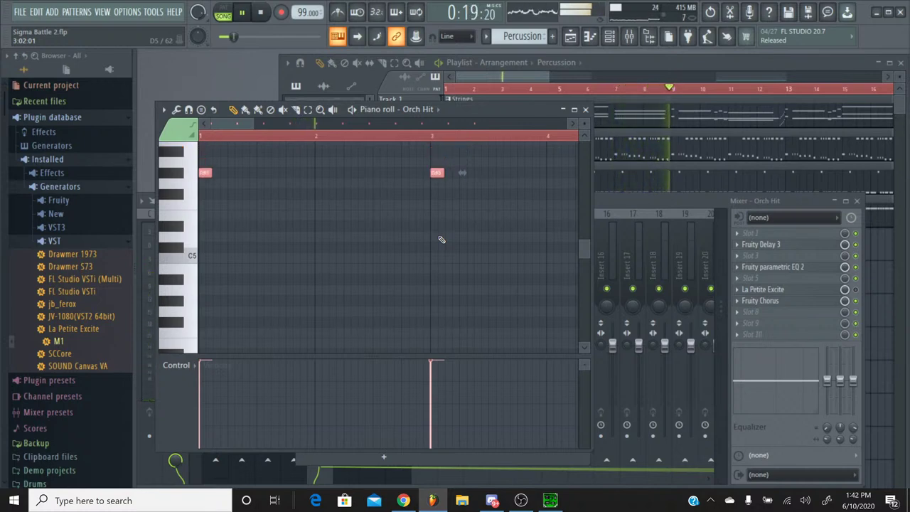
{"action": "key", "text": "Down"}
{"action": "key", "text": "Down"}
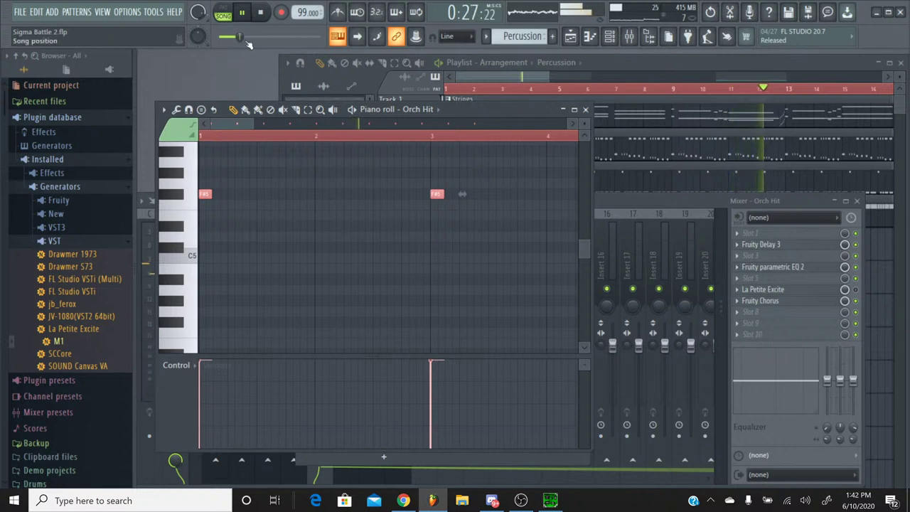
Step: Move playback back toward the song's start and try raising the Orch Hit notes three semitones to A5
{"action": "left_click_drag", "start_coordinate": [238, 37], "coordinate": [220, 37]}
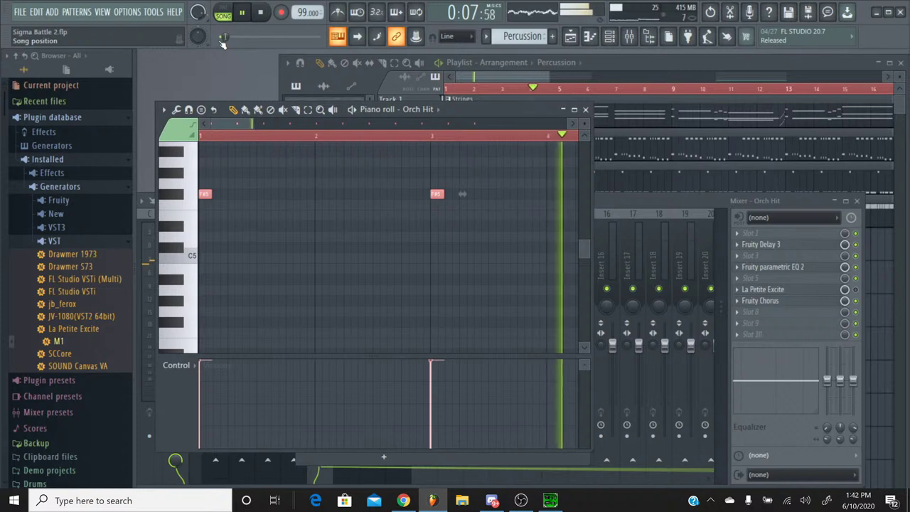
{"action": "key", "text": "shift+Up"}
{"action": "key", "text": "shift+Up"}
{"action": "key", "text": "shift+Up"}
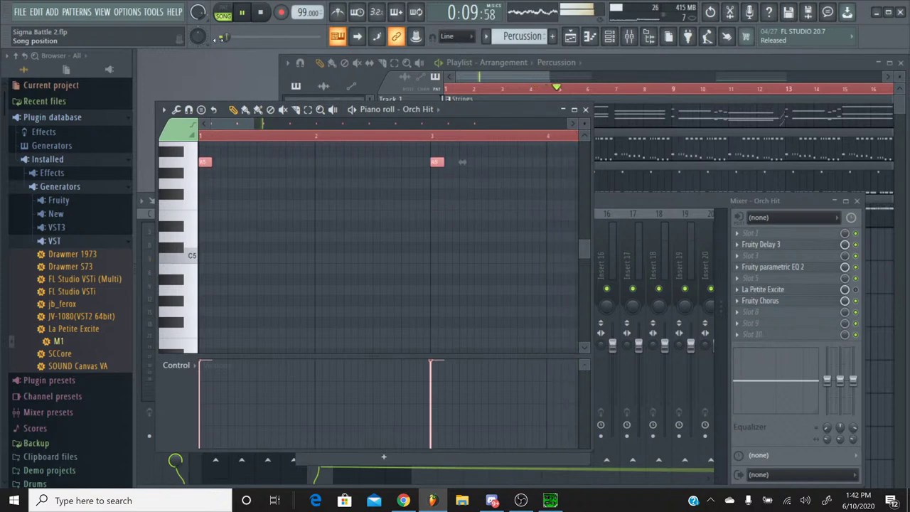
Step: Lower the Orch Hit notes by semitones through D#5 and C5 to A#4 while the song plays
{"action": "key", "text": "shift+Down"}
{"action": "key", "text": "shift+Down"}
{"action": "key", "text": "shift+Down"}
{"action": "key", "text": "shift+Down"}
{"action": "key", "text": "shift+Down"}
{"action": "key", "text": "shift+Down"}
{"action": "key", "text": "shift+Down"}
{"action": "key", "text": "shift+Down"}
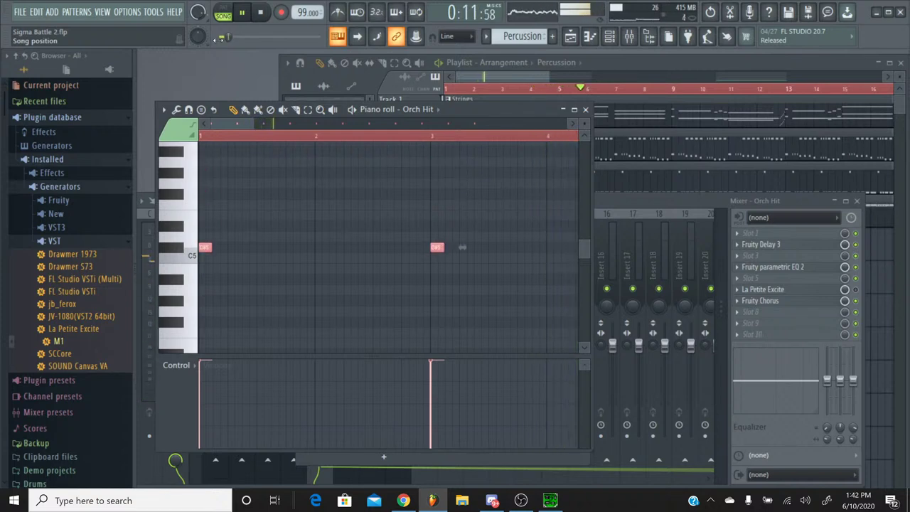
{"action": "key", "text": "shift+Down"}
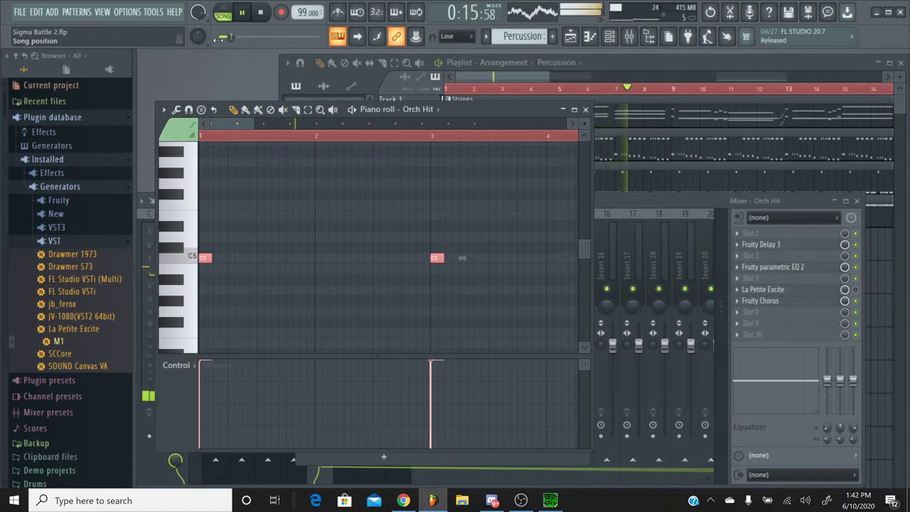
{"action": "key", "text": "shift+Down"}
{"action": "key", "text": "shift+Down"}
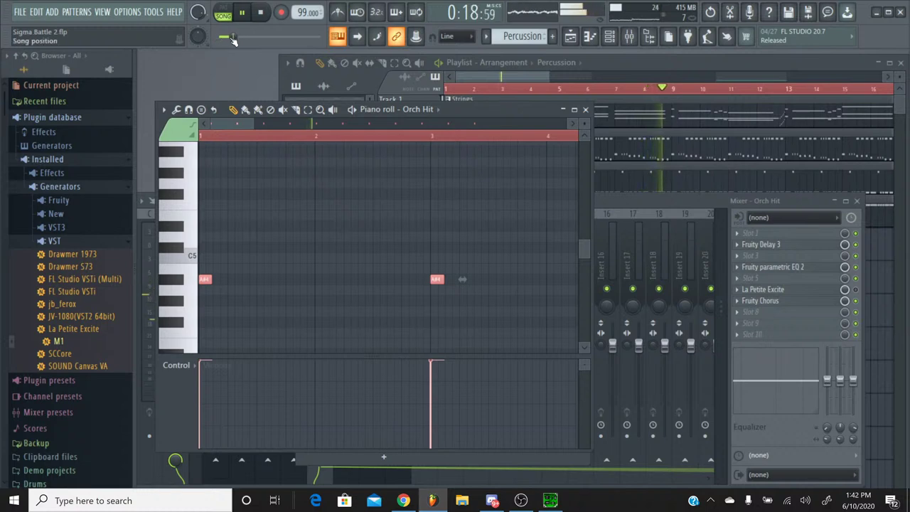
Step: Restart the song from the beginning and try the Orch Hit notes at B4
{"action": "left_click", "coordinate": [221, 38]}
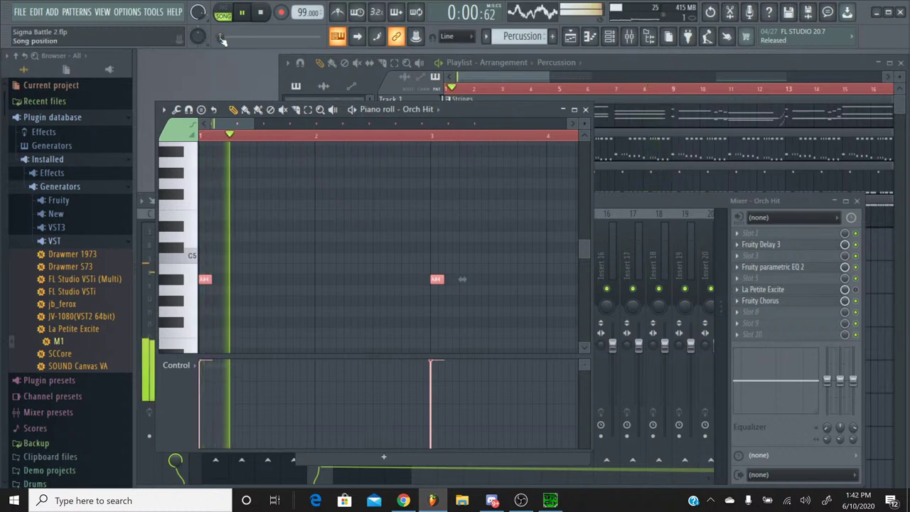
{"action": "left_click", "coordinate": [218, 38]}
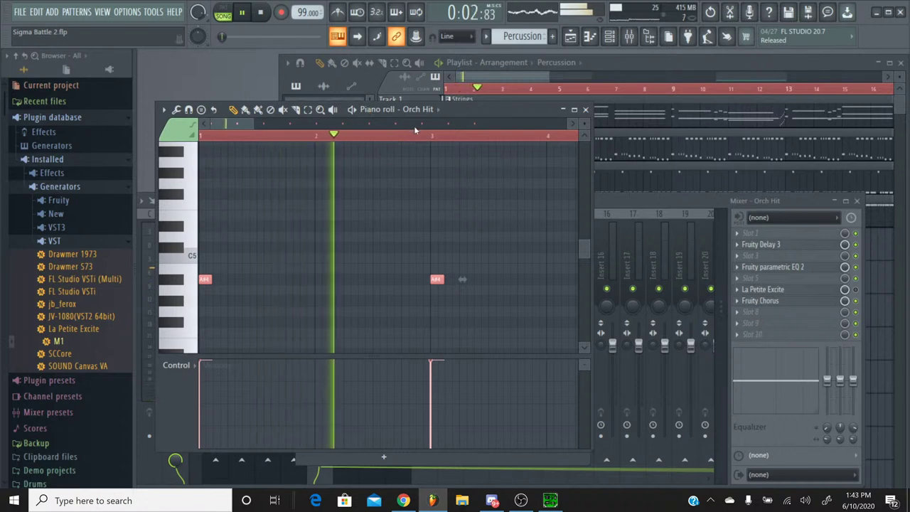
{"action": "key", "text": "shift+Up"}
{"action": "key", "text": "shift+Up"}
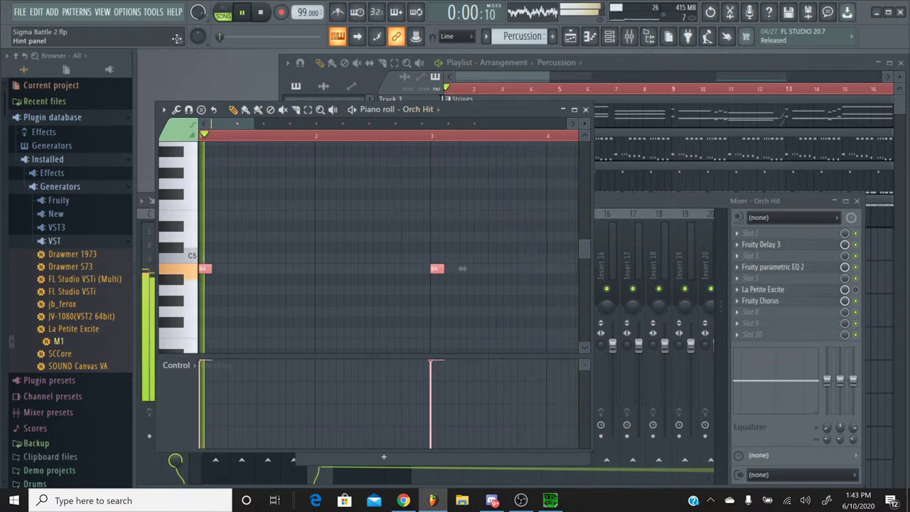
Step: Stop the song and switch to SPCTool to listen to the original Sigma Battle 2 opening for comparison
{"action": "key", "text": "space"}
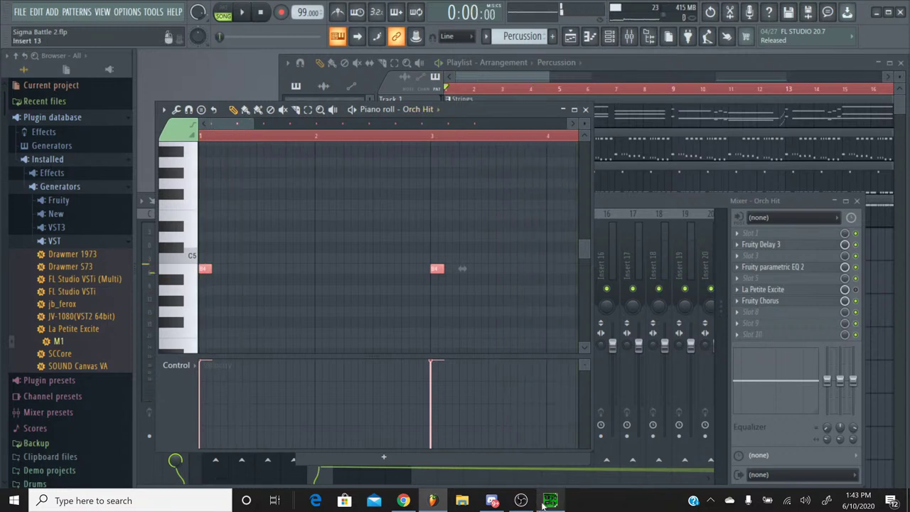
{"action": "key", "text": "alt+Tab"}
{"action": "left_click", "coordinate": [370, 314]}
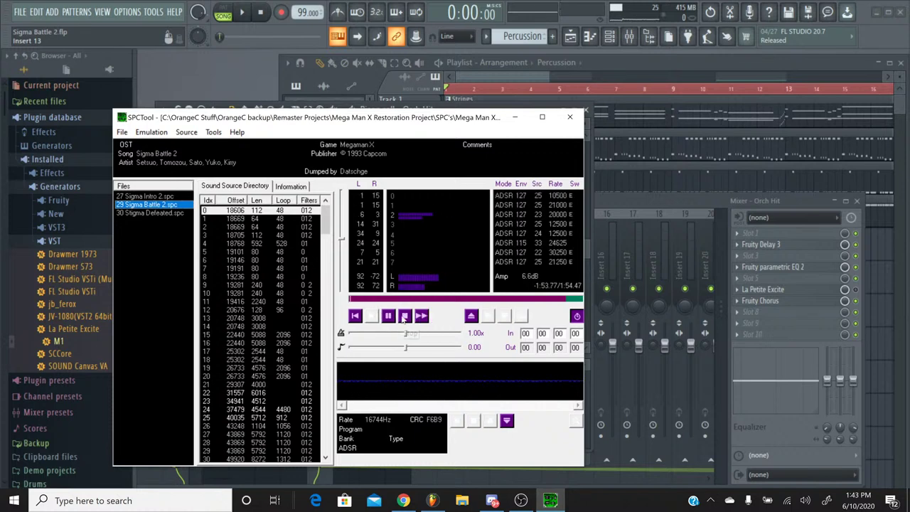
{"action": "left_click", "coordinate": [388, 315]}
Step: Audition the B4 opening hit in FL Studio, lower the Orch Hit notes to A#4, replay the song and close the piano roll
{"action": "left_click", "coordinate": [241, 15]}
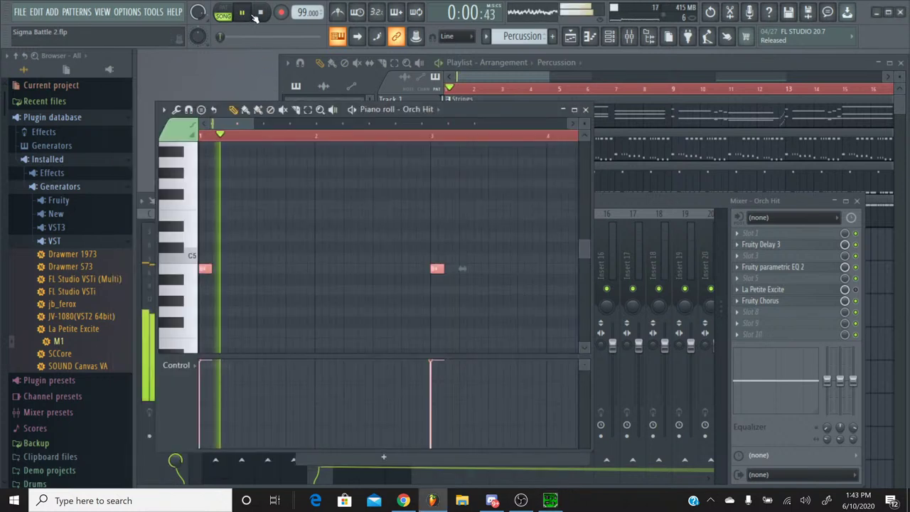
{"action": "left_click", "coordinate": [260, 14]}
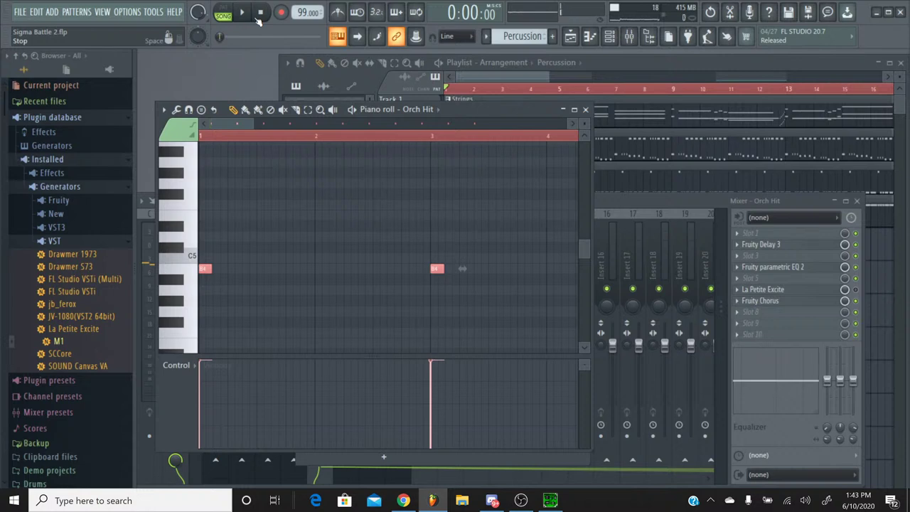
{"action": "key", "text": "Down"}
{"action": "left_click", "coordinate": [243, 14]}
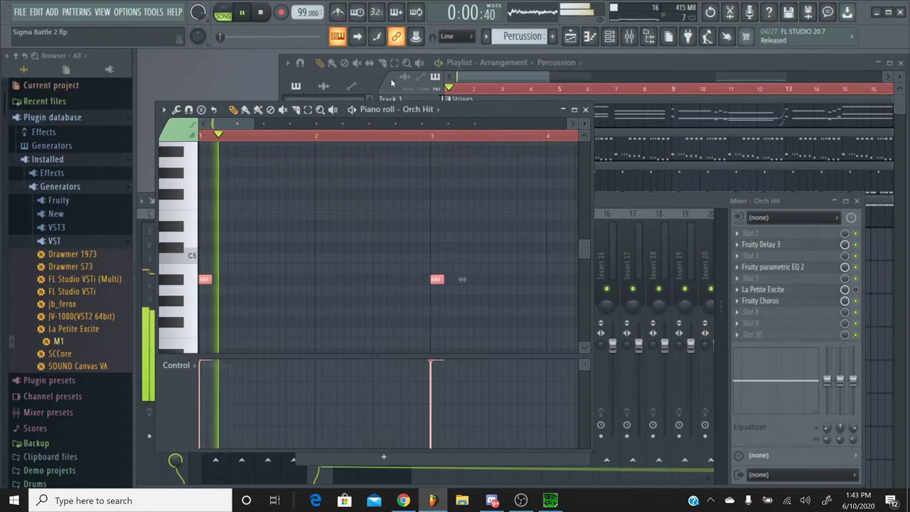
{"action": "left_click", "coordinate": [584, 109]}
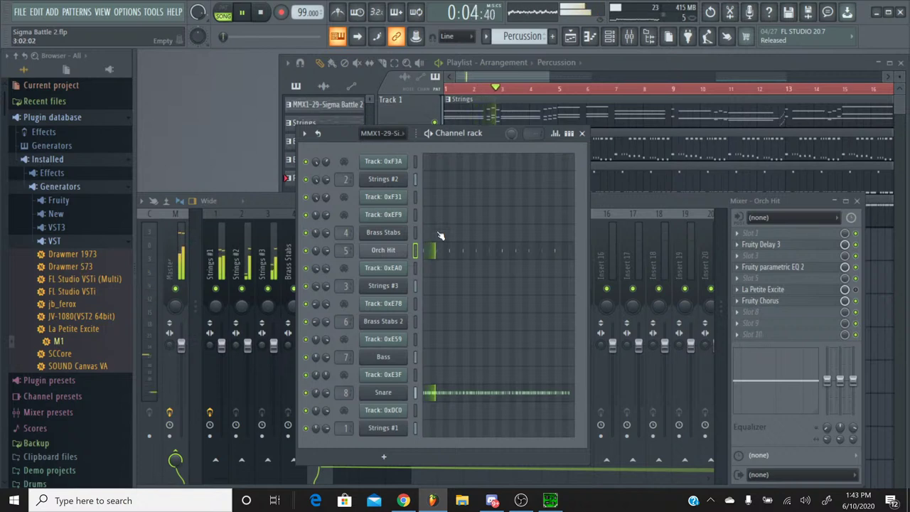
Step: Check the Orch Hit channel's volume envelope and filter, and adjust band 2's high-pass frequency in its Parametric EQ 2
{"action": "left_click", "coordinate": [403, 250]}
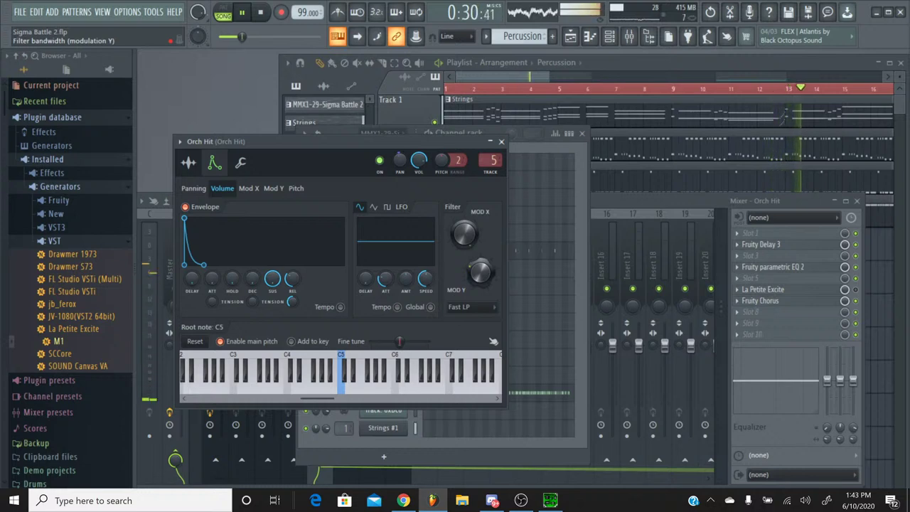
{"action": "left_click", "coordinate": [500, 141]}
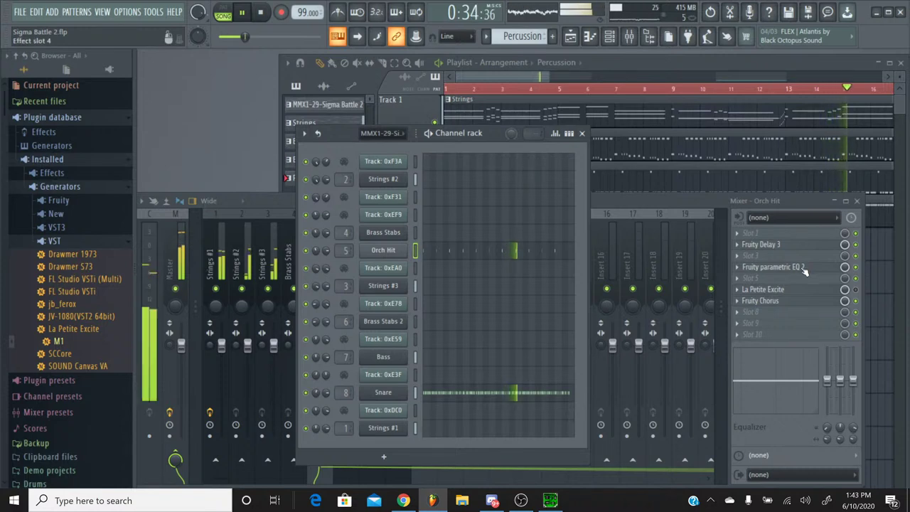
{"action": "left_click", "coordinate": [773, 267]}
{"action": "left_click_drag", "start_coordinate": [229, 171], "coordinate": [236, 174]}
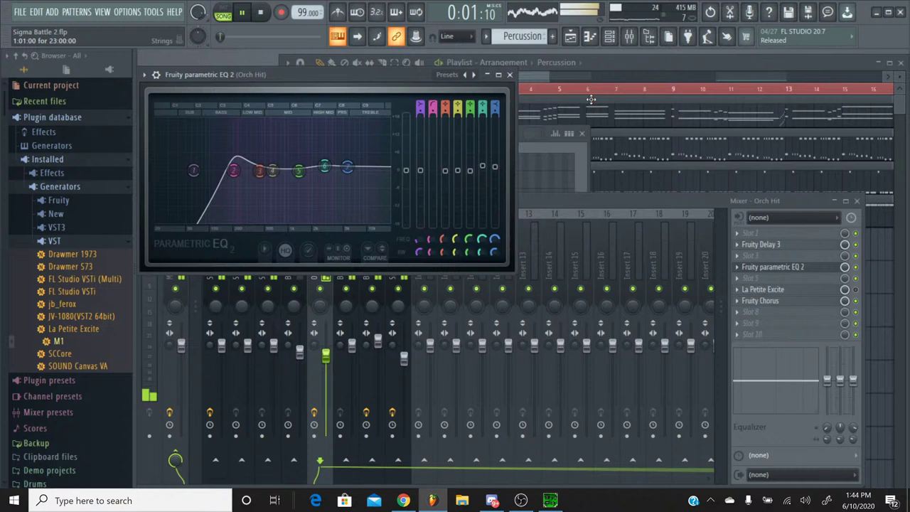
Step: Examine the playlist arrangement up to the Master - Volume automation clip and return to the Orch Hit EQ
{"action": "left_click", "coordinate": [591, 100]}
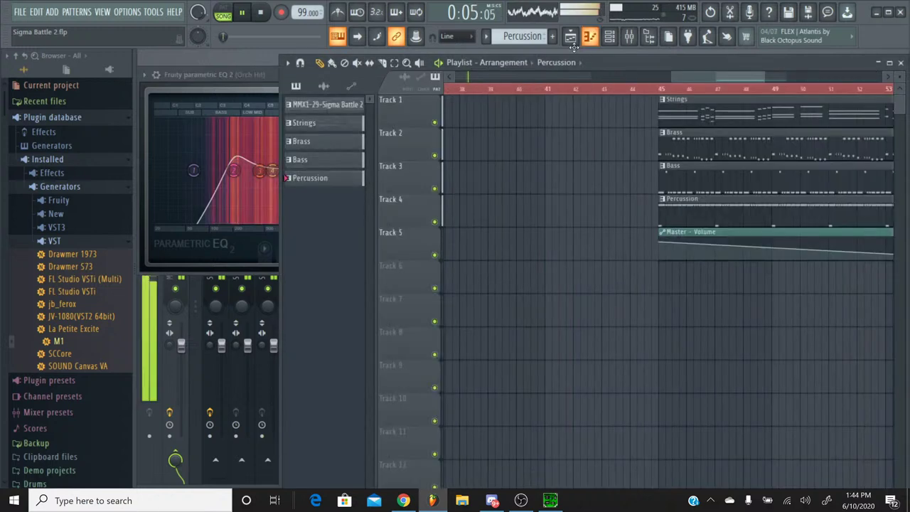
{"action": "left_click_drag", "start_coordinate": [751, 299], "coordinate": [841, 76]}
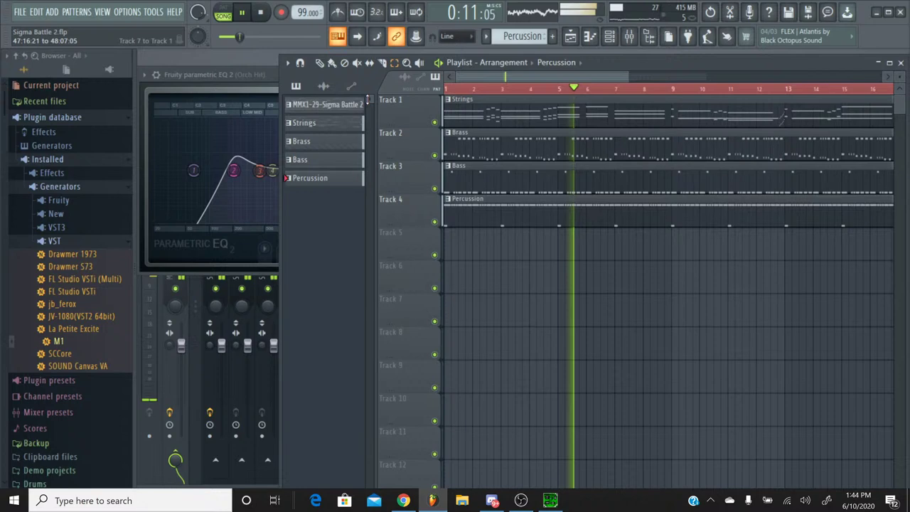
{"action": "left_click", "coordinate": [270, 79]}
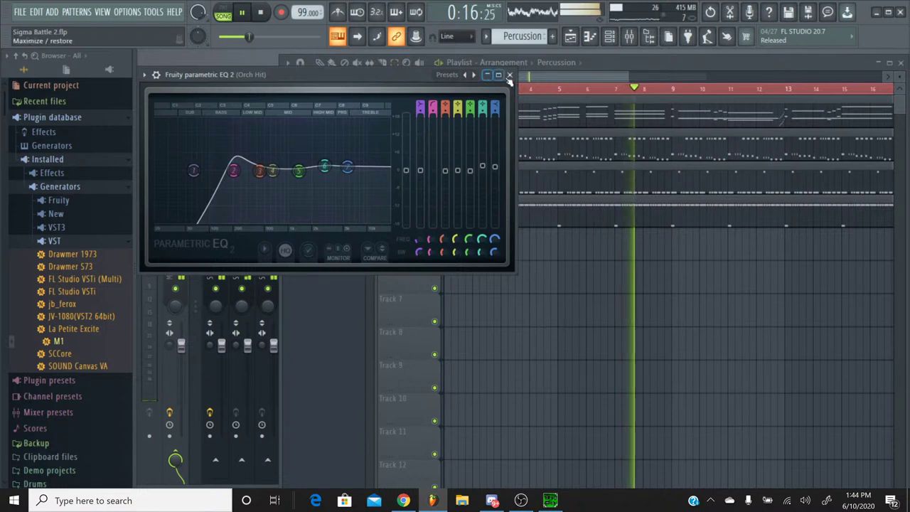
Step: Lower the Orch Hit EQ's band 2 high-pass frequency, restart the song and set the band to 144 Hz
{"action": "left_click_drag", "start_coordinate": [233, 171], "coordinate": [219, 171]}
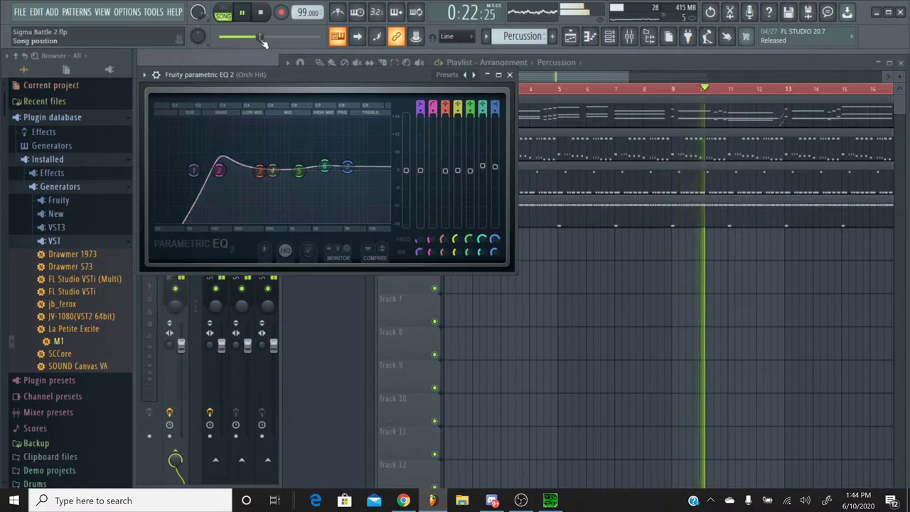
{"action": "left_click", "coordinate": [219, 37]}
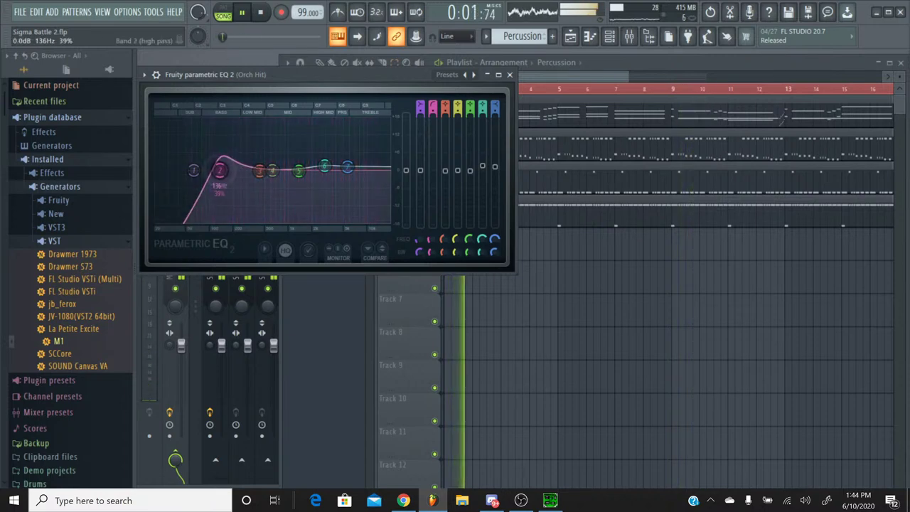
{"action": "left_click_drag", "start_coordinate": [219, 170], "coordinate": [222, 171]}
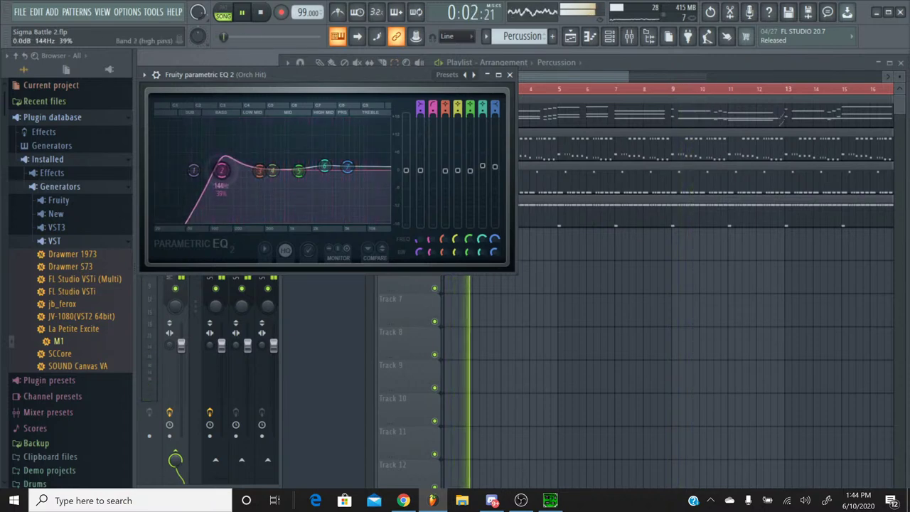
Step: Close the Orch Hit EQ and bring up the channel rack and the mixer while the song plays
{"action": "left_click", "coordinate": [509, 74]}
{"action": "key", "text": "F9"}
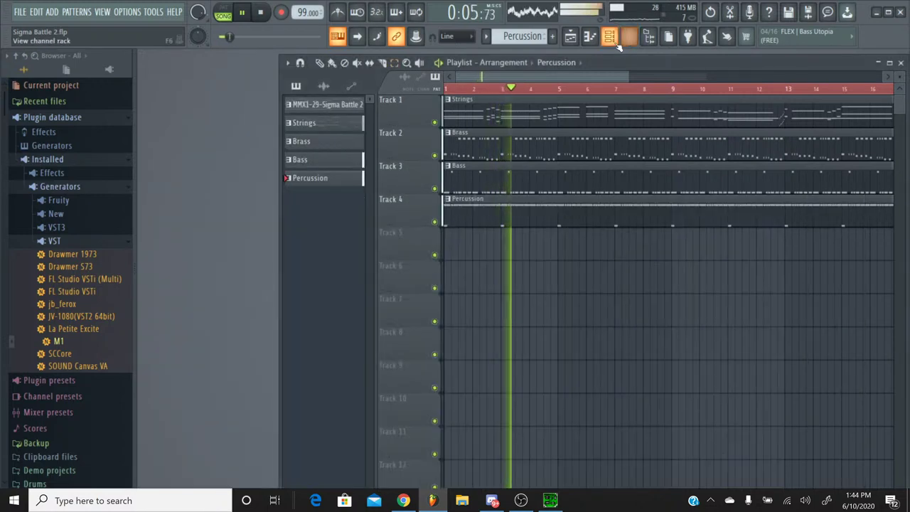
{"action": "left_click", "coordinate": [610, 40]}
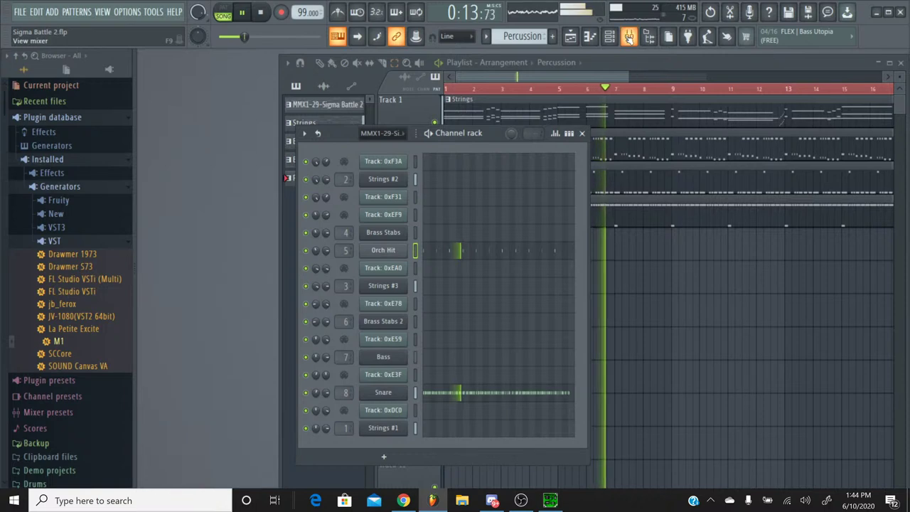
{"action": "left_click", "coordinate": [629, 36]}
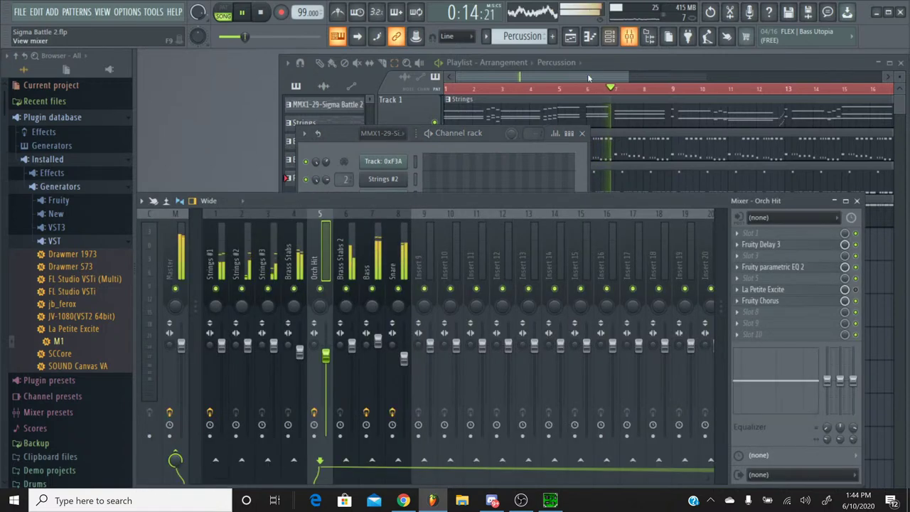
Step: Solo the Orch Hit mixer track, lower its fader, and replay the song's opening both soloed and in the full mix
{"action": "right_click", "coordinate": [320, 288]}
{"action": "left_click_drag", "start_coordinate": [333, 353], "coordinate": [332, 370]}
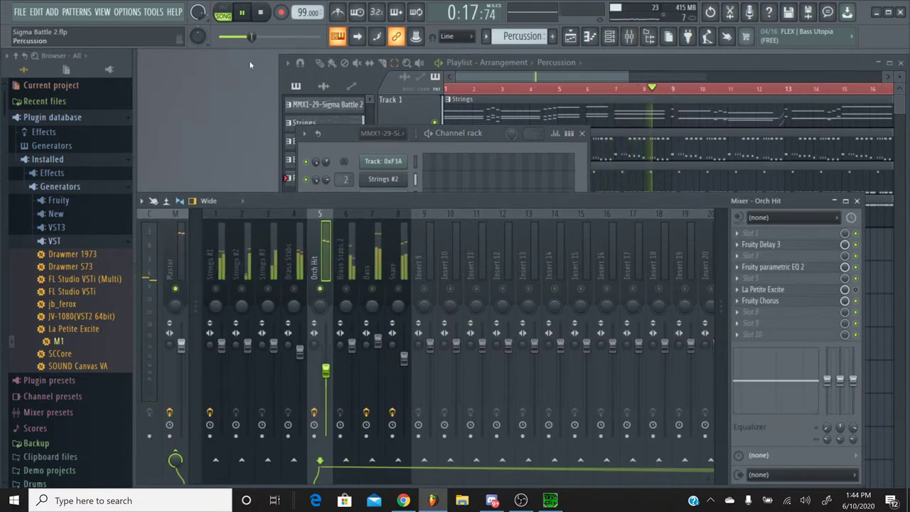
{"action": "key", "text": "space"}
{"action": "key", "text": "space"}
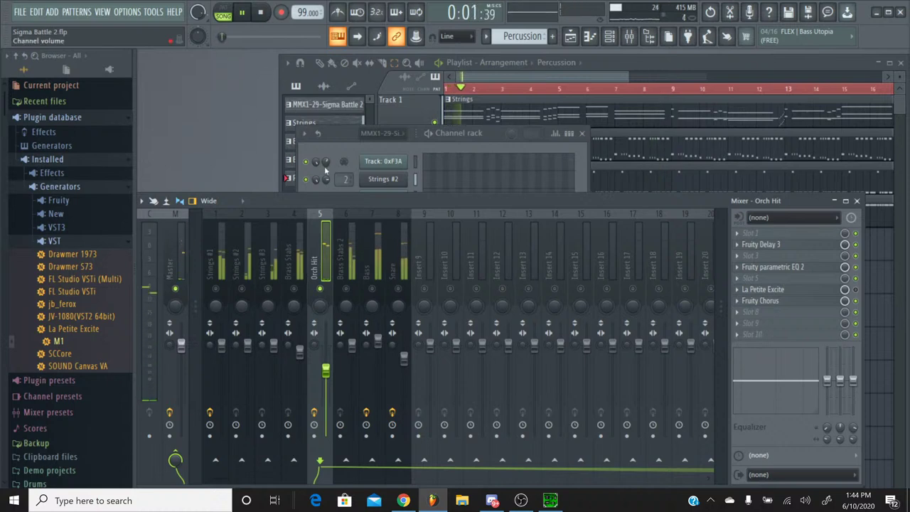
{"action": "key", "text": "space"}
{"action": "key", "text": "space"}
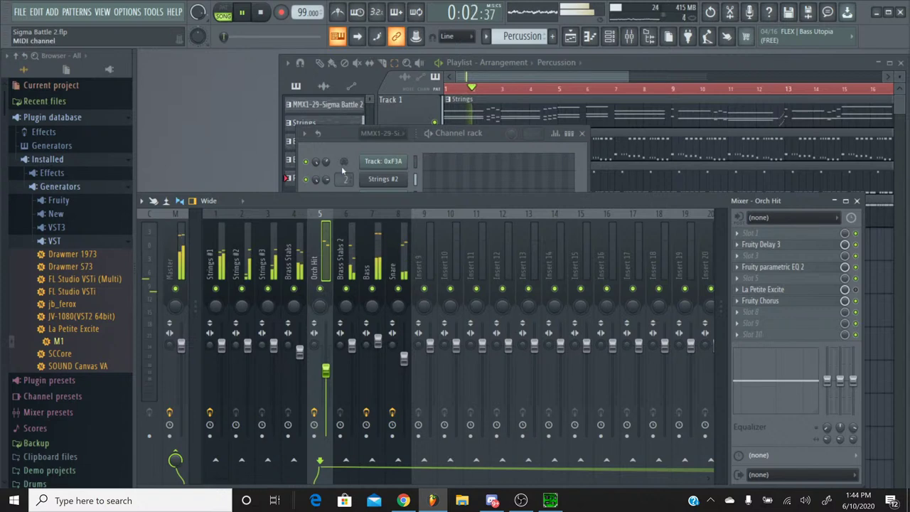
Step: Shorten the release of the Orch Hit channel's volume envelope and raise the Orch Hit mixer fader to about -1.5 dB
{"action": "left_click", "coordinate": [344, 143]}
{"action": "left_click", "coordinate": [388, 246]}
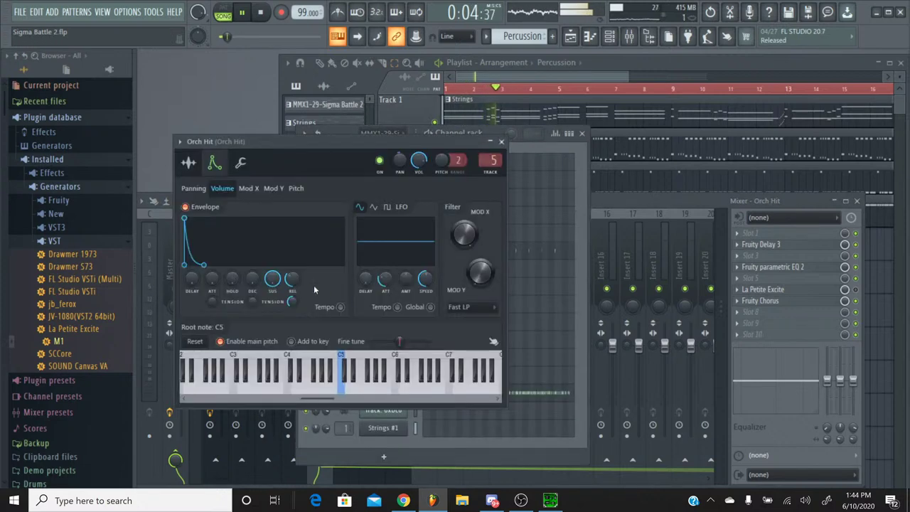
{"action": "left_click_drag", "start_coordinate": [292, 279], "coordinate": [291, 288]}
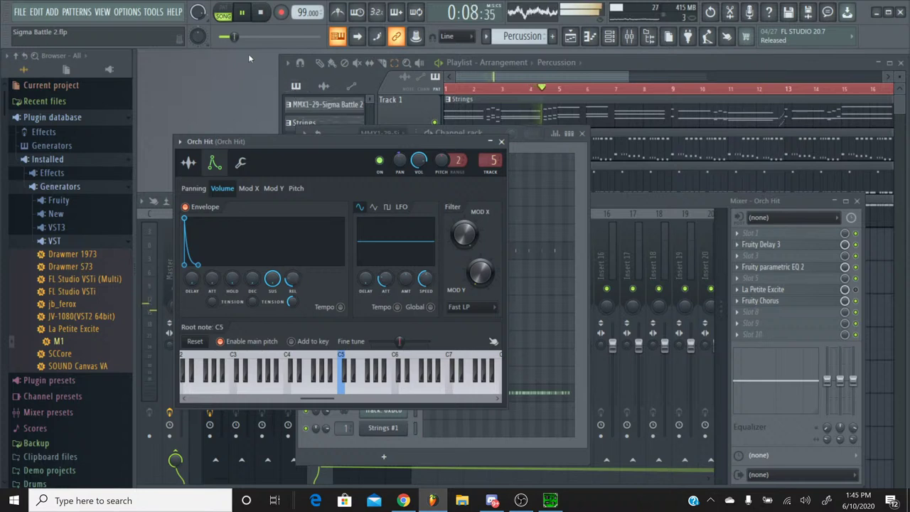
{"action": "left_click_drag", "start_coordinate": [240, 40], "coordinate": [220, 39]}
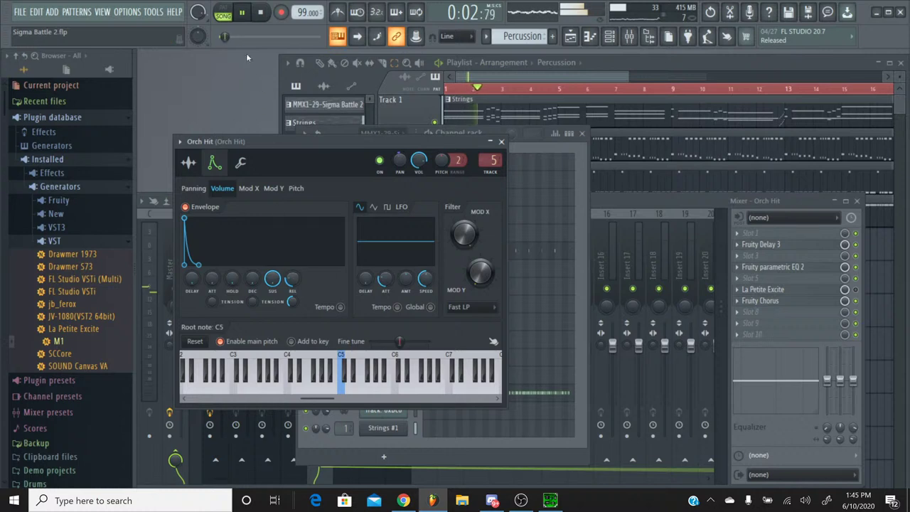
{"action": "left_click", "coordinate": [501, 141]}
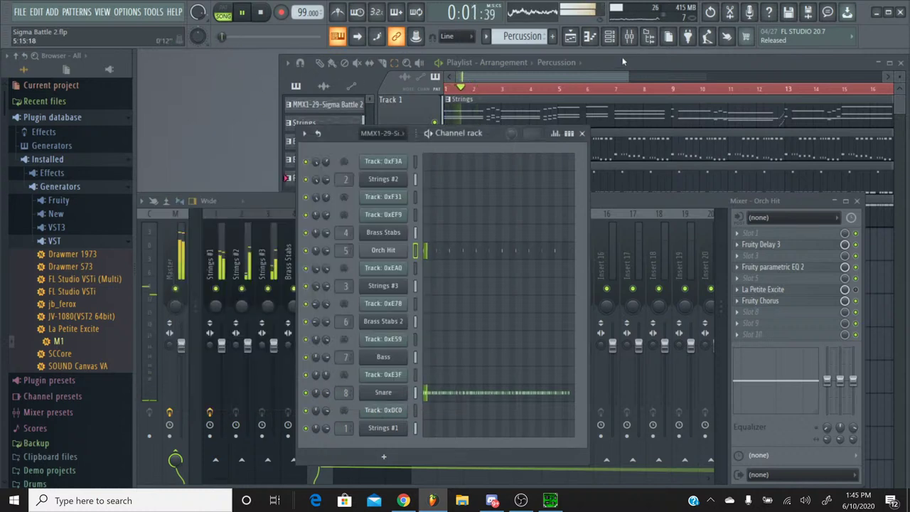
{"action": "left_click", "coordinate": [629, 41]}
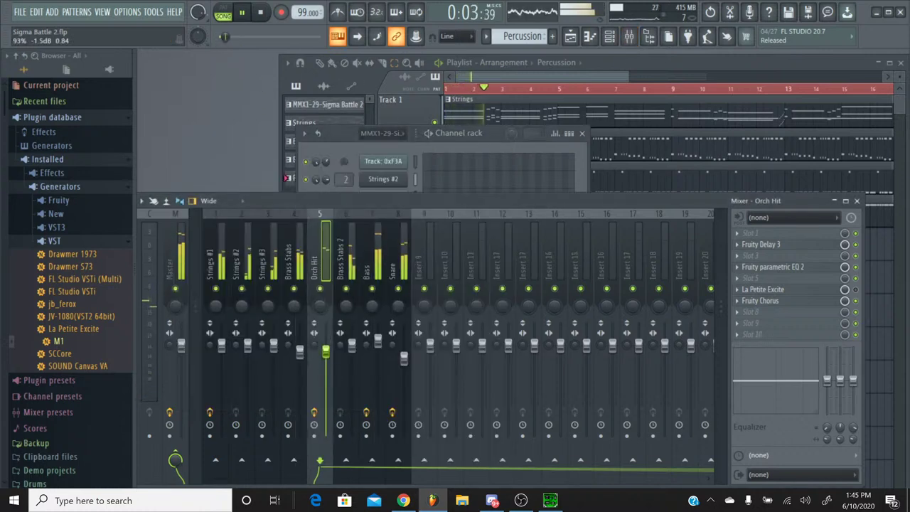
{"action": "left_click_drag", "start_coordinate": [328, 348], "coordinate": [324, 354]}
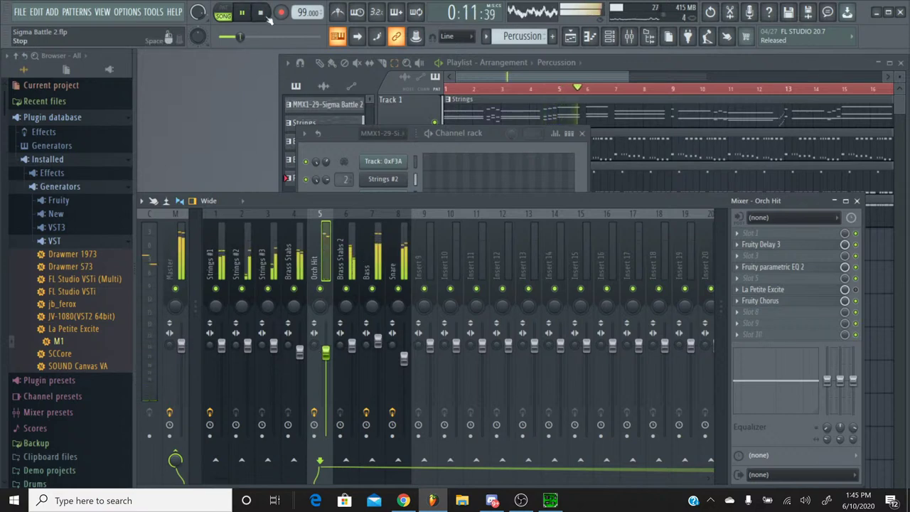
Step: Stop the song, switch to SPCTool and audition the opening of the original Sigma Battle 2 track several times
{"action": "key", "text": "space"}
{"action": "key", "text": "alt+Tab"}
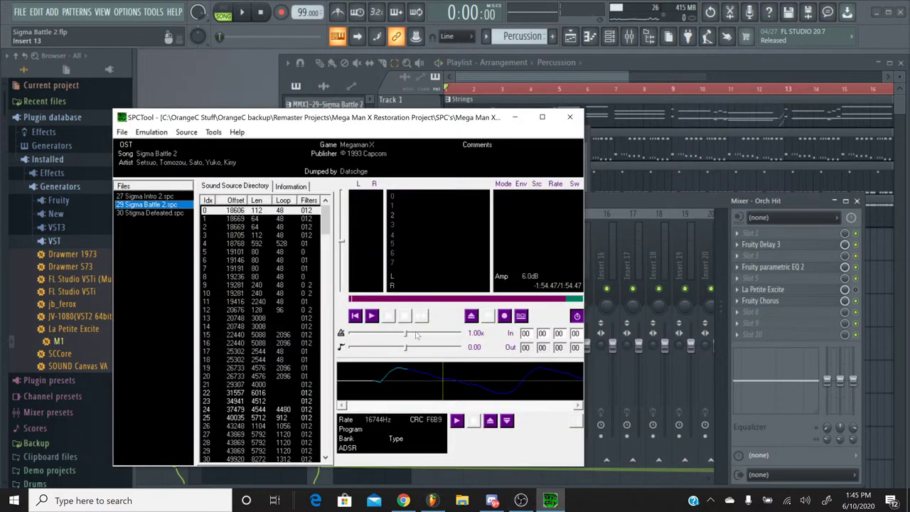
{"action": "left_click", "coordinate": [372, 317]}
{"action": "left_click", "coordinate": [390, 317]}
{"action": "left_click", "coordinate": [372, 317]}
{"action": "left_click", "coordinate": [403, 318]}
{"action": "left_click", "coordinate": [371, 317]}
{"action": "left_click", "coordinate": [405, 317]}
Step: Play the song in FL Studio, solo the Orch Hit track and set its Fruity Delay 3 time to 2:25
{"action": "left_click", "coordinate": [247, 16]}
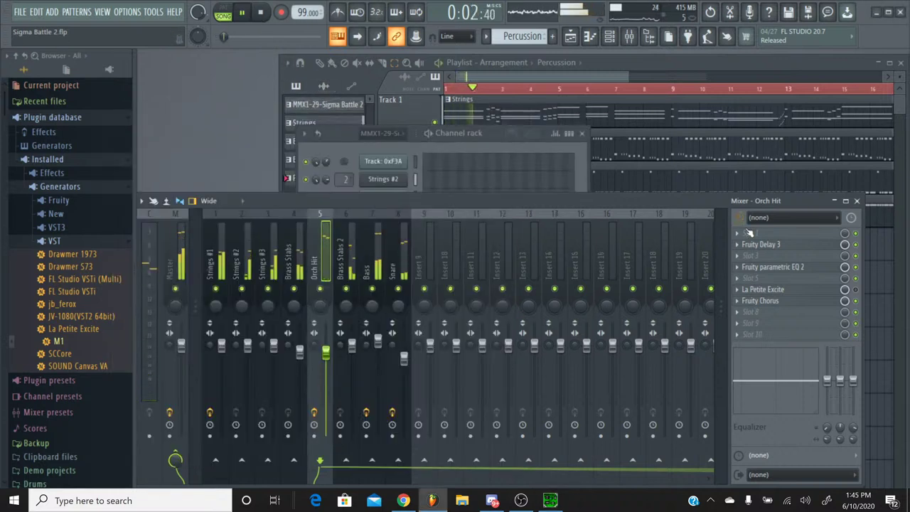
{"action": "right_click", "coordinate": [319, 288]}
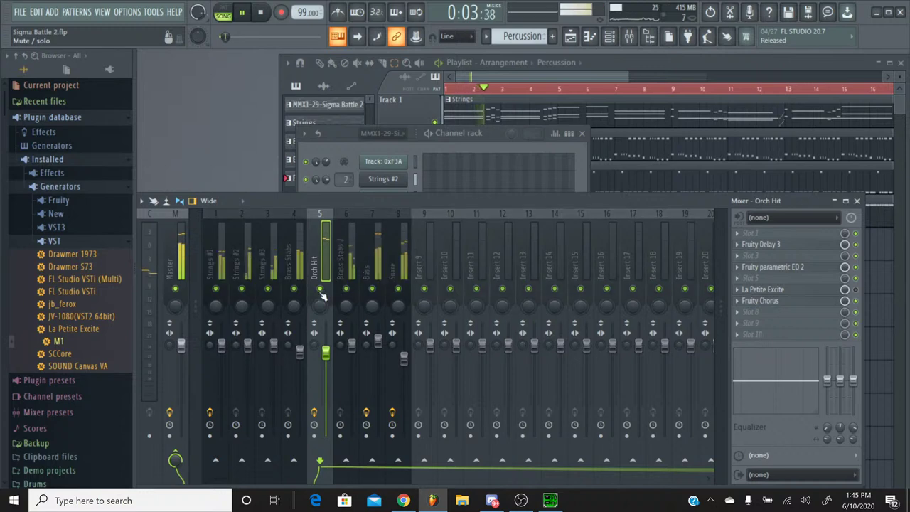
{"action": "left_click", "coordinate": [761, 244]}
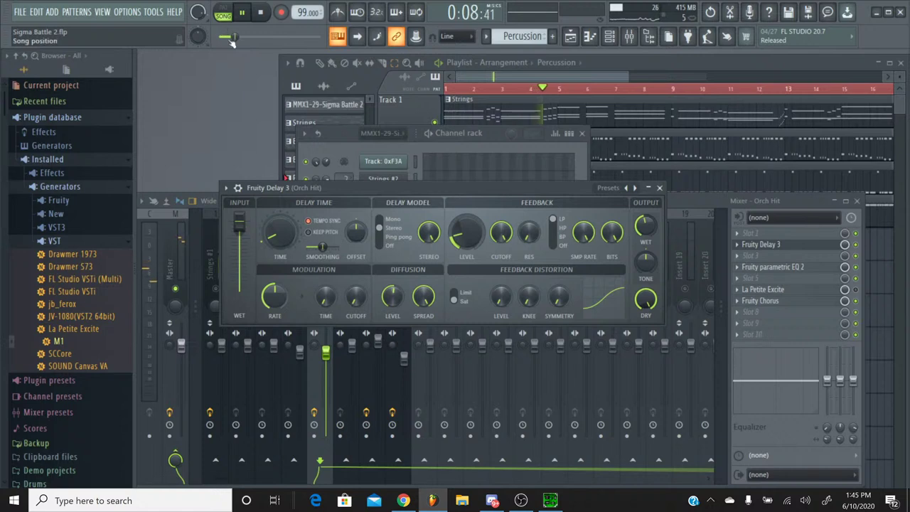
{"action": "left_click_drag", "start_coordinate": [231, 41], "coordinate": [222, 40]}
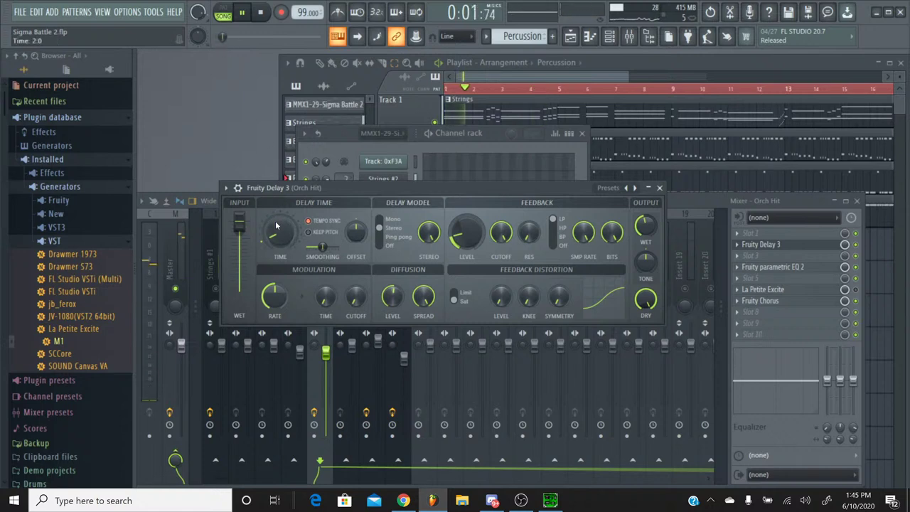
{"action": "left_click_drag", "start_coordinate": [226, 37], "coordinate": [221, 37]}
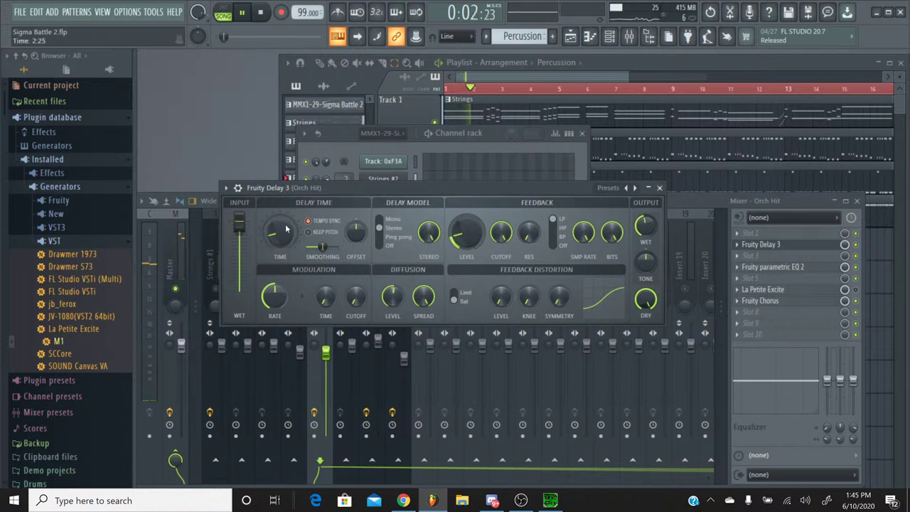
Step: Lower the Orch Hit delay's feedback level and set its time to 2:20, replaying the opening hit after each adjustment
{"action": "left_click_drag", "start_coordinate": [224, 37], "coordinate": [219, 37]}
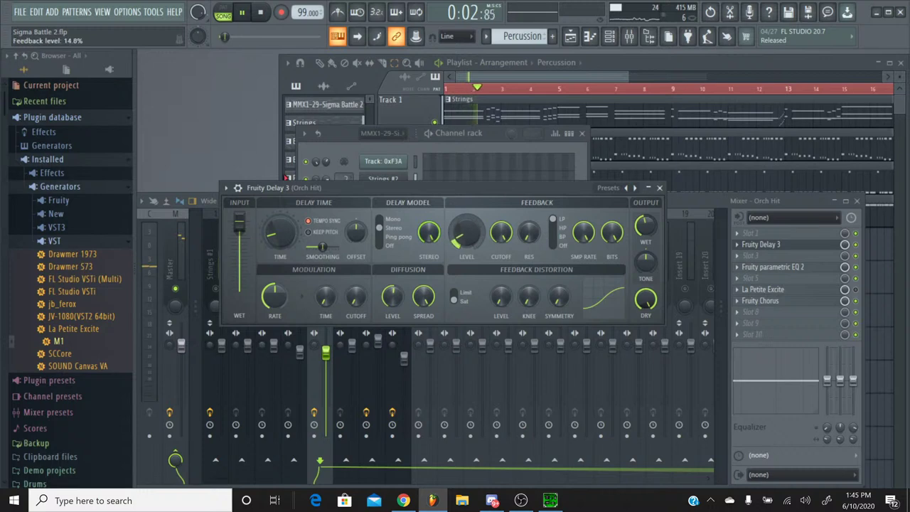
{"action": "left_click_drag", "start_coordinate": [226, 37], "coordinate": [220, 37]}
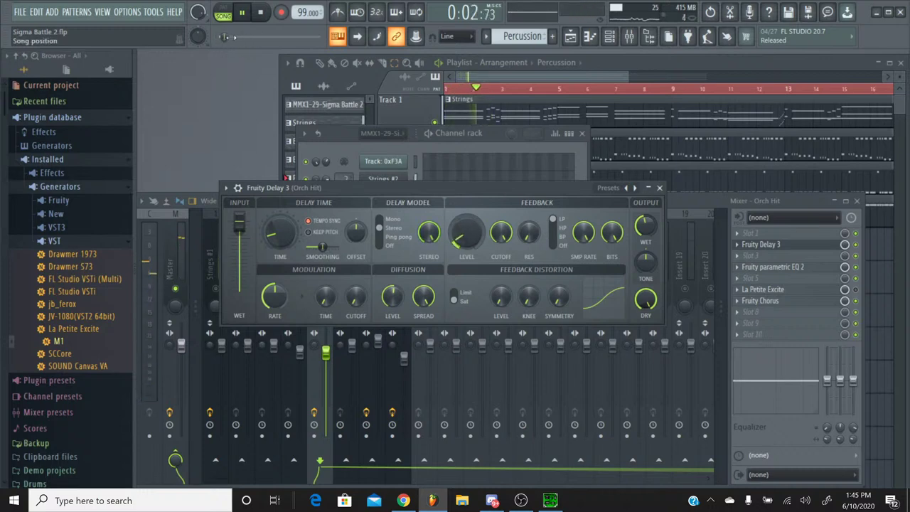
{"action": "left_click_drag", "start_coordinate": [222, 38], "coordinate": [217, 38]}
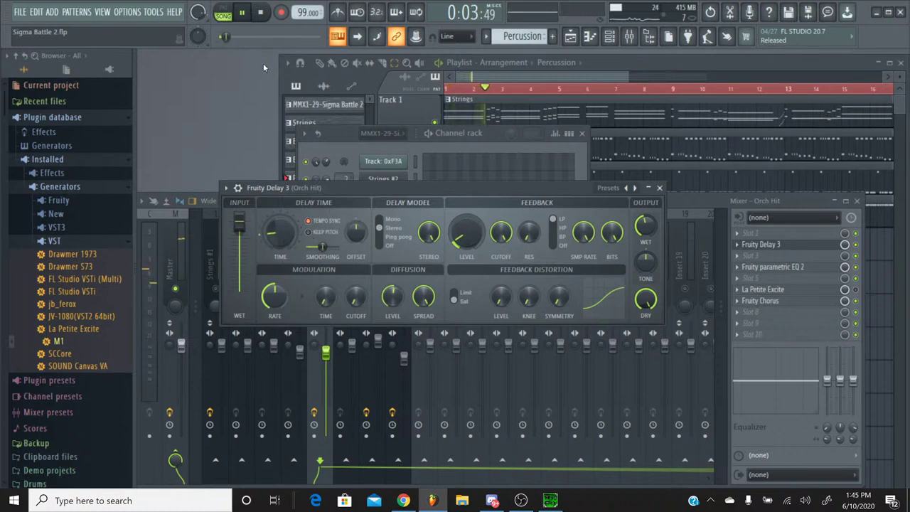
{"action": "left_click_drag", "start_coordinate": [224, 37], "coordinate": [220, 37]}
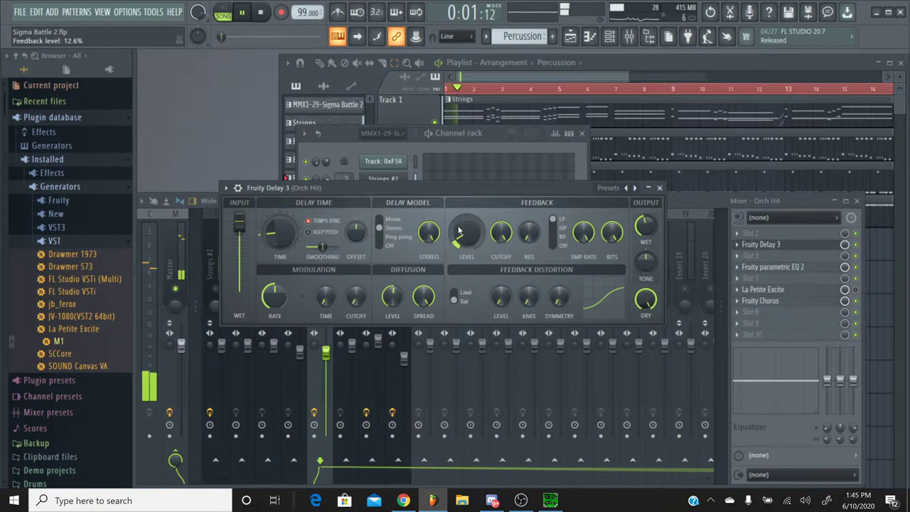
{"action": "left_click_drag", "start_coordinate": [225, 36], "coordinate": [221, 37]}
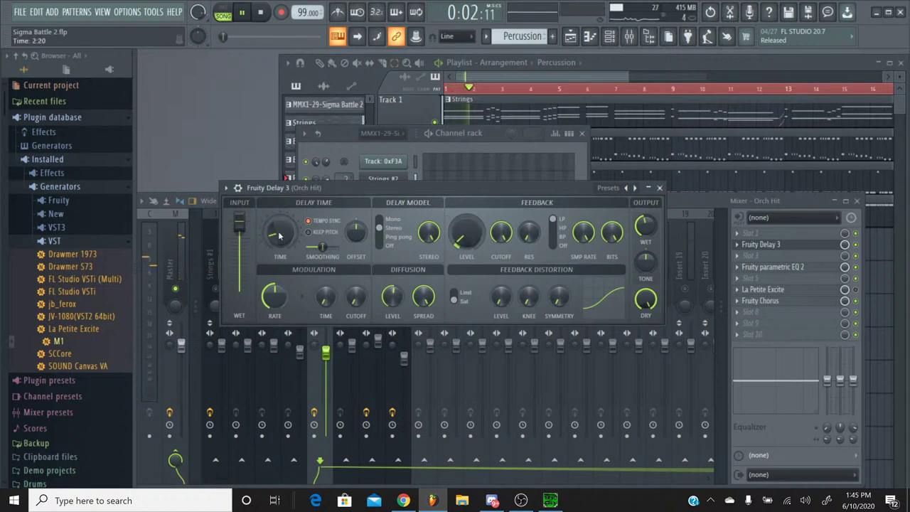
{"action": "left_click_drag", "start_coordinate": [224, 37], "coordinate": [219, 38]}
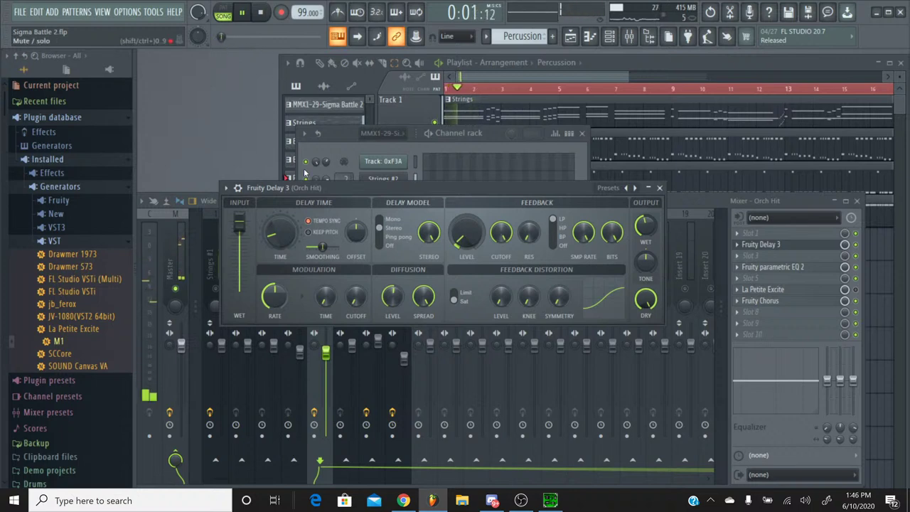
Step: Set the Orch Hit delay's modulation rate to 3.2 Hz and its feedback level to 20.6%, and close Fruity Delay 3
{"action": "left_click", "coordinate": [221, 38]}
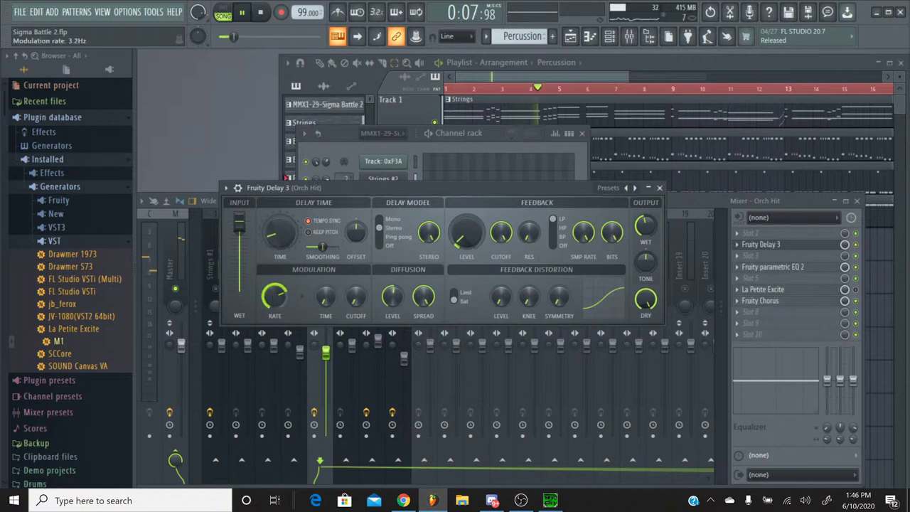
{"action": "left_click", "coordinate": [221, 37]}
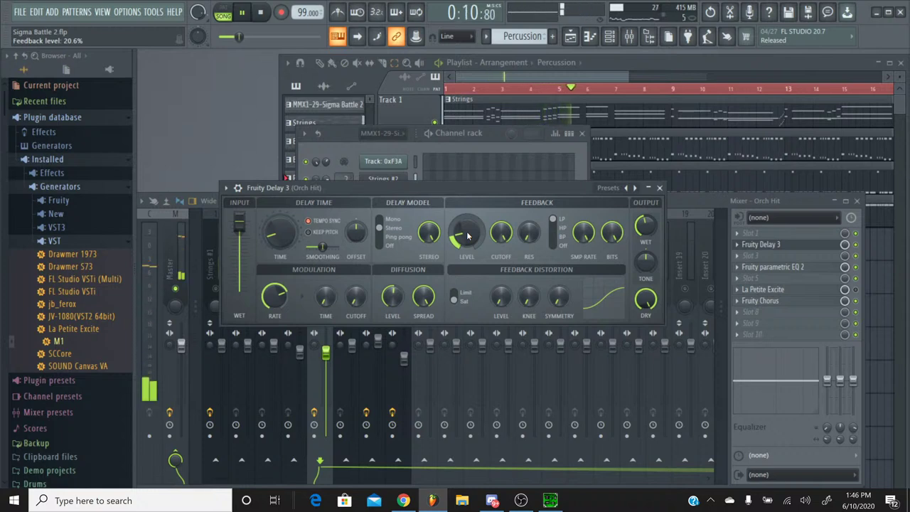
{"action": "left_click", "coordinate": [659, 187]}
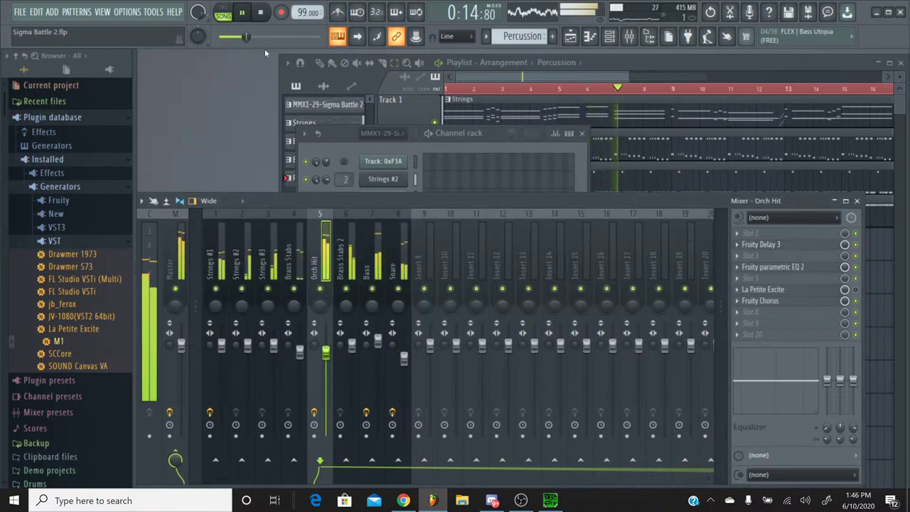
Step: Replay the full mix, check the stream's live chat in YouTube Studio, and return to play the song from the start
{"action": "left_click_drag", "start_coordinate": [249, 38], "coordinate": [209, 39]}
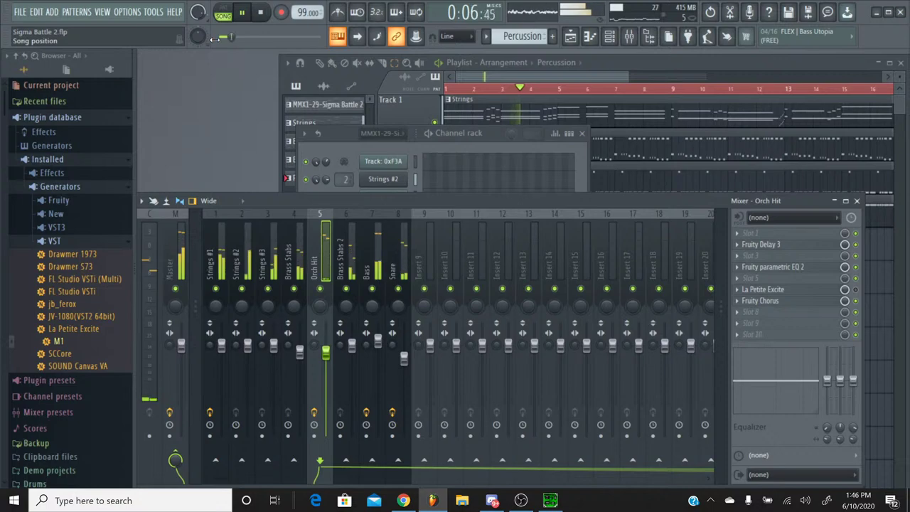
{"action": "key", "text": "space"}
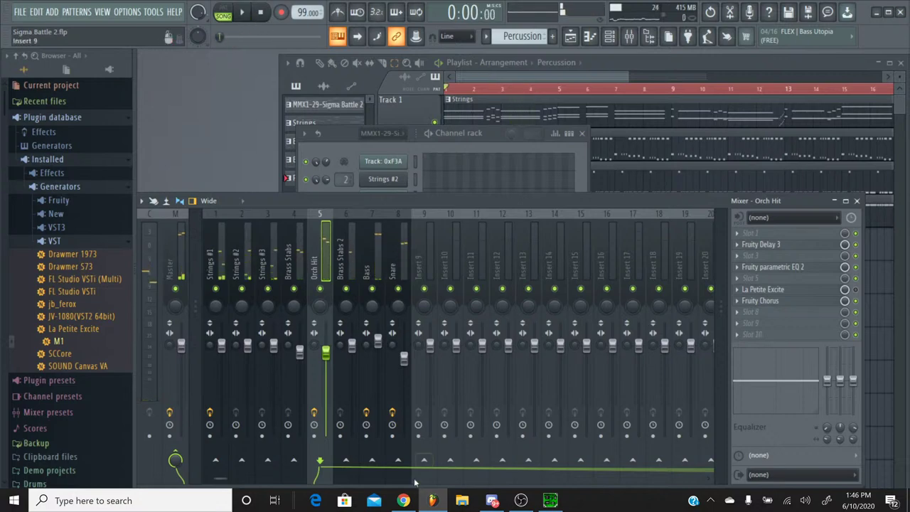
{"action": "left_click", "coordinate": [403, 501]}
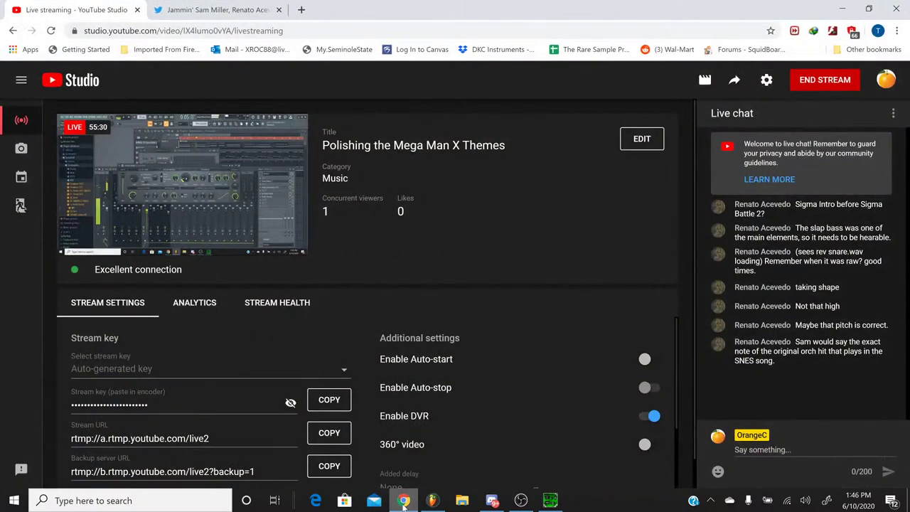
{"action": "left_click", "coordinate": [403, 500]}
{"action": "key", "text": "space"}
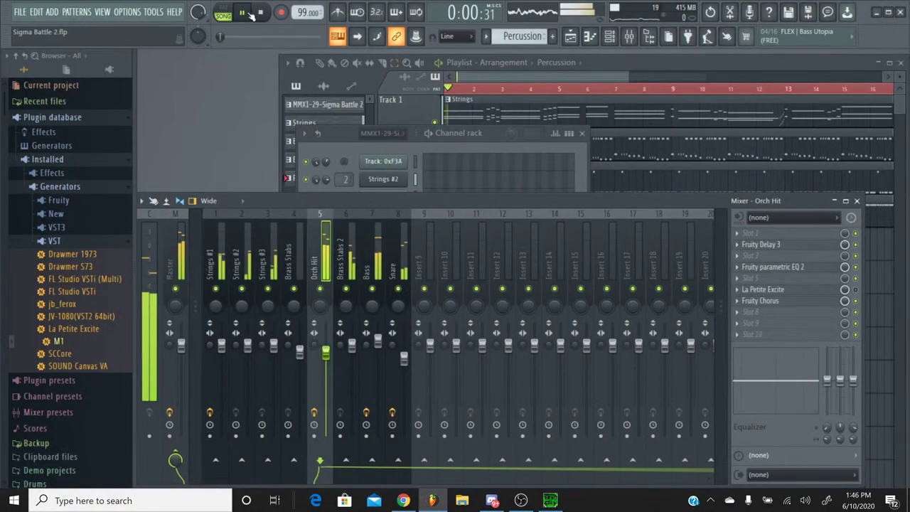
Step: Lower the Orch Hit mixer fader to -2.7 dB and raise the Snare fader slightly
{"action": "left_click", "coordinate": [334, 133]}
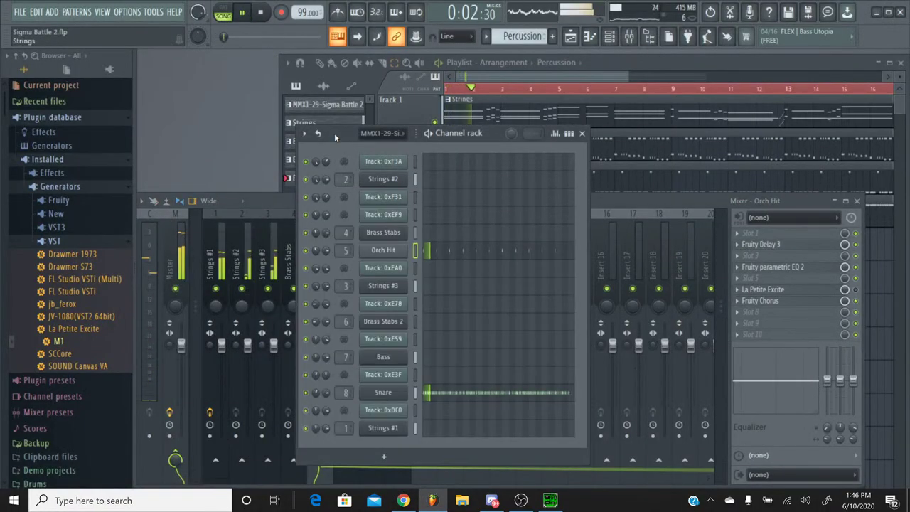
{"action": "left_click", "coordinate": [283, 205]}
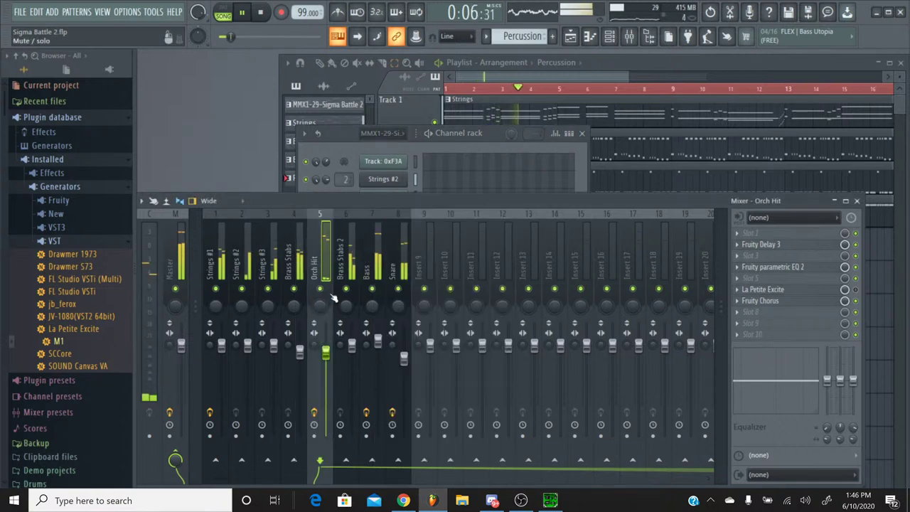
{"action": "left_click_drag", "start_coordinate": [324, 356], "coordinate": [324, 359]}
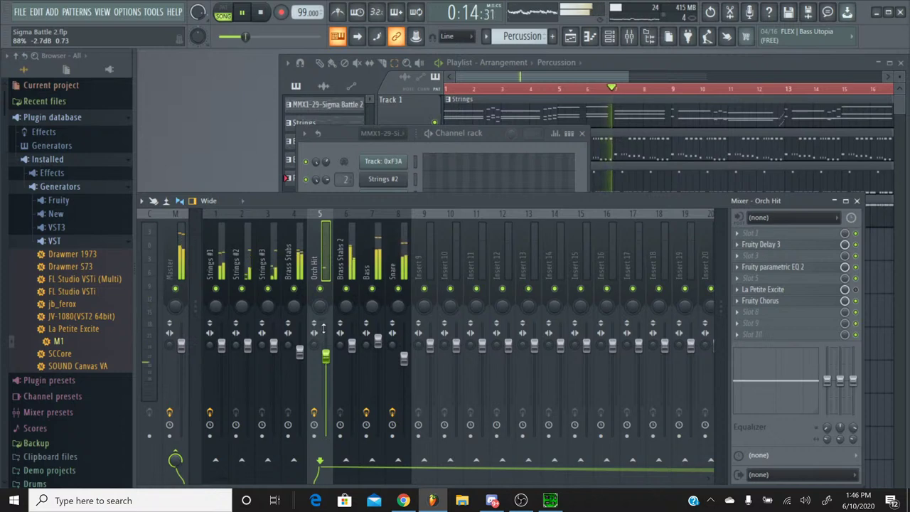
{"action": "mouse_move", "coordinate": [406, 370]}
{"action": "left_mouse_down"}
{"action": "mouse_move", "coordinate": [404, 347]}
{"action": "mouse_move", "coordinate": [405, 357]}
{"action": "left_mouse_up"}
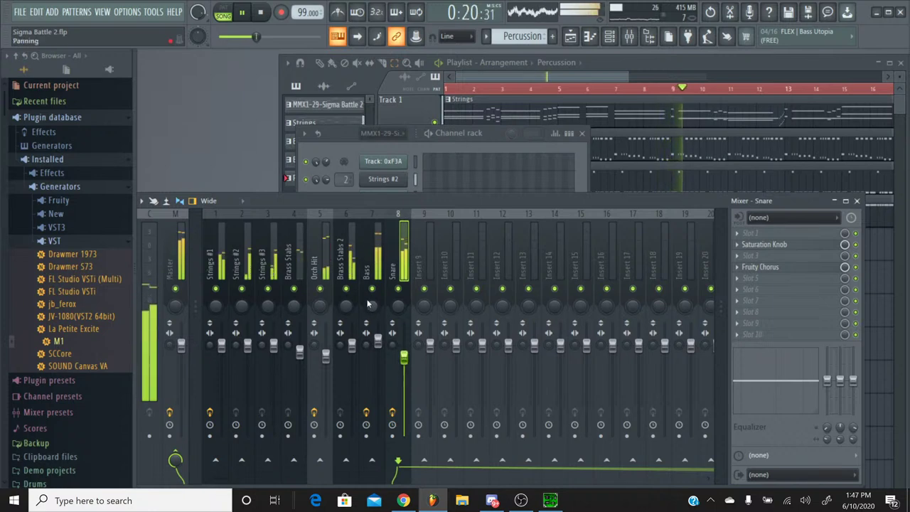
Step: Solo the Strings mixer tracks in turn to compare them, and raise the Strings #2 fader slightly above its default level
{"action": "right_click", "coordinate": [268, 288]}
{"action": "left_click", "coordinate": [242, 289]}
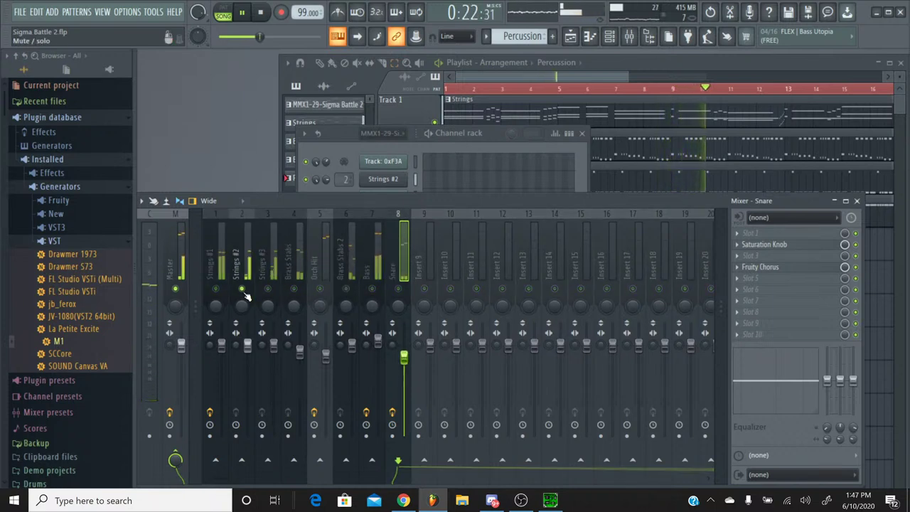
{"action": "left_click", "coordinate": [215, 289]}
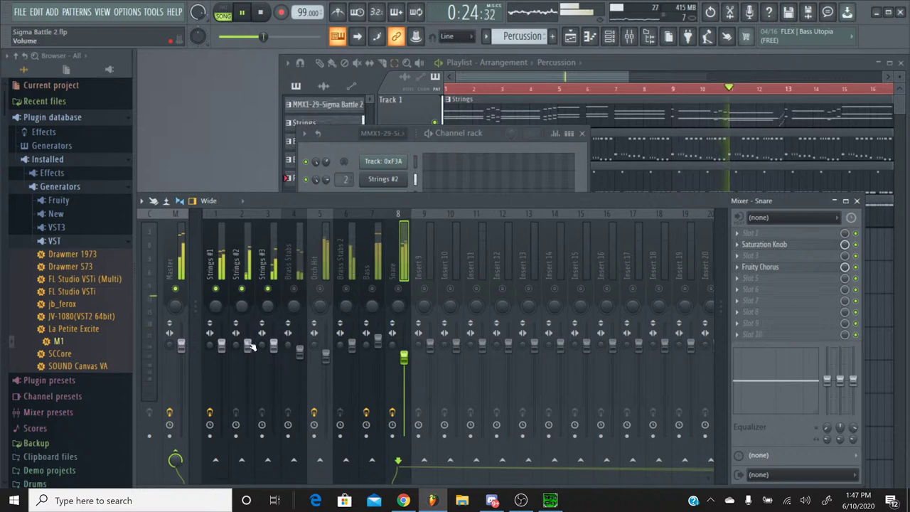
{"action": "right_click", "coordinate": [243, 289]}
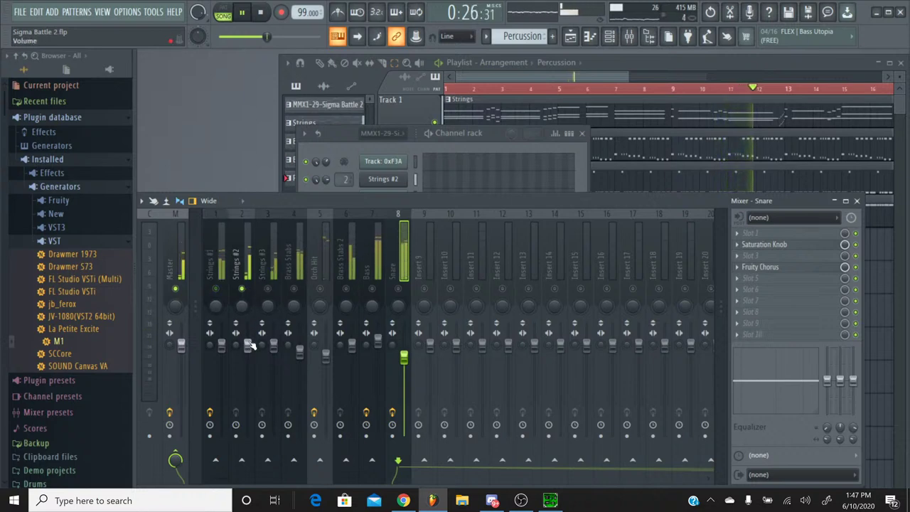
{"action": "left_click", "coordinate": [248, 298]}
{"action": "right_click", "coordinate": [248, 296]}
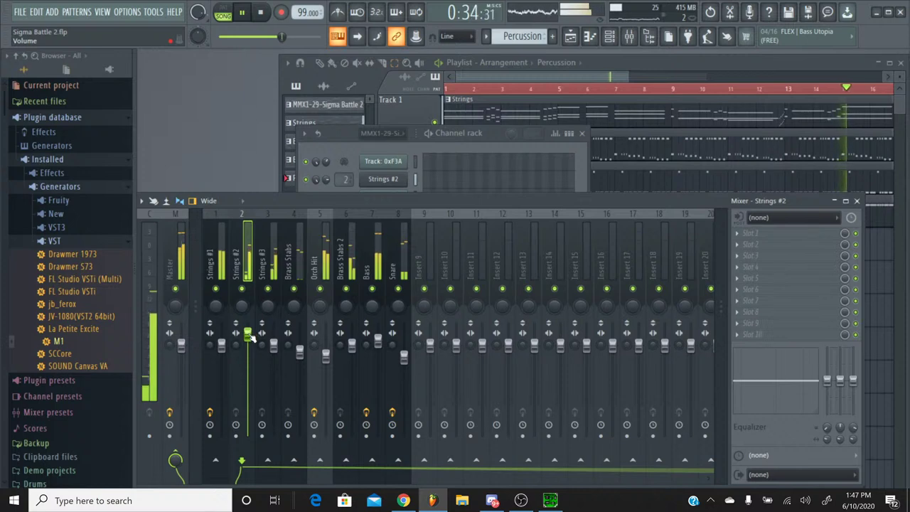
{"action": "left_click_drag", "start_coordinate": [249, 334], "coordinate": [250, 339]}
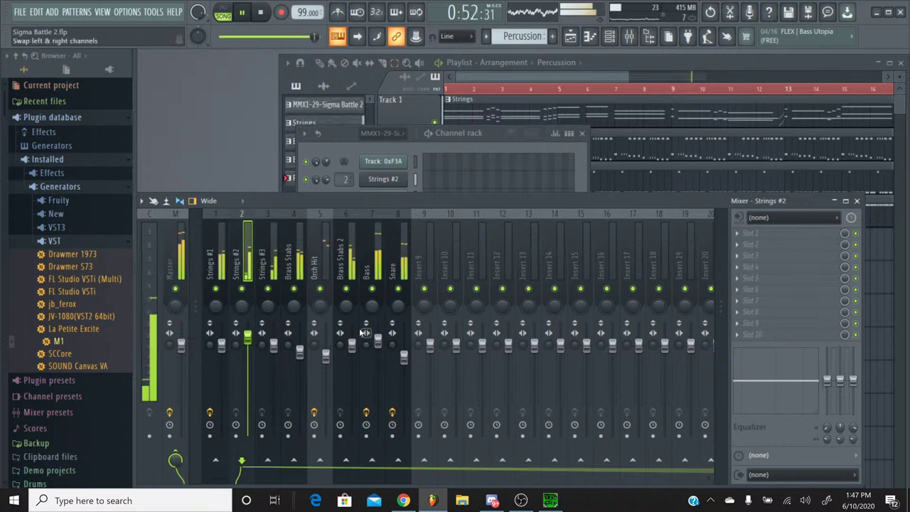
Step: Solo Brass Stabs and Brass Stabs 2, replay the song from the start, and raise both tracks' mixer faders
{"action": "right_click", "coordinate": [344, 290]}
{"action": "left_click_drag", "start_coordinate": [359, 347], "coordinate": [359, 337]}
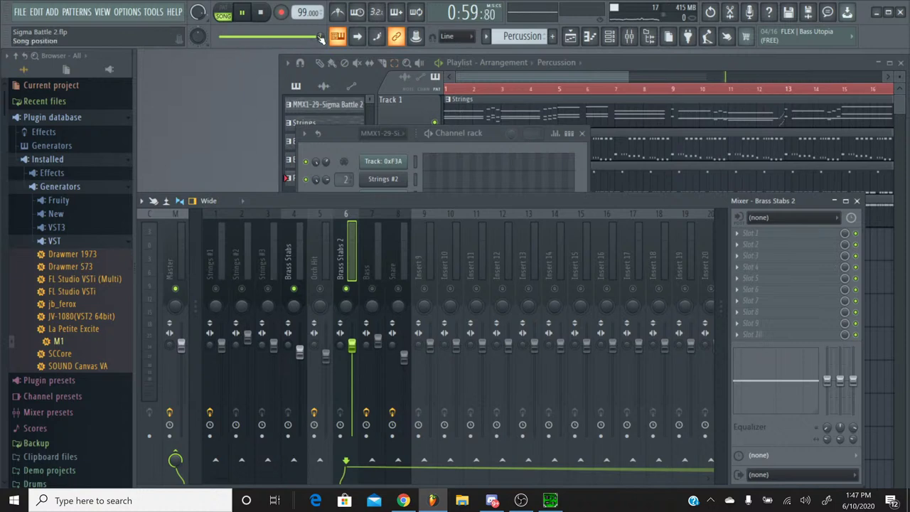
{"action": "left_click_drag", "start_coordinate": [320, 36], "coordinate": [221, 39]}
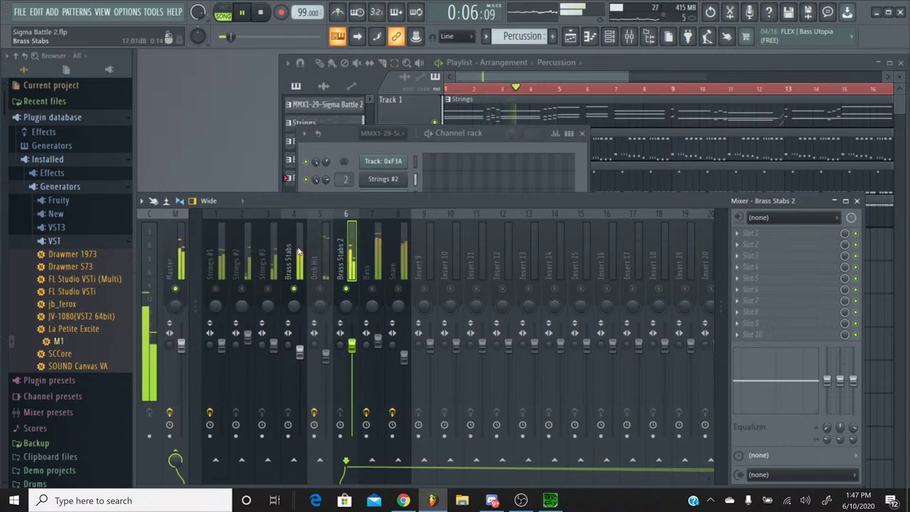
{"action": "left_click", "coordinate": [300, 222]}
{"action": "mouse_move", "coordinate": [300, 352]}
{"action": "left_mouse_down"}
{"action": "mouse_move", "coordinate": [300, 376]}
{"action": "mouse_move", "coordinate": [300, 345]}
{"action": "left_mouse_up"}
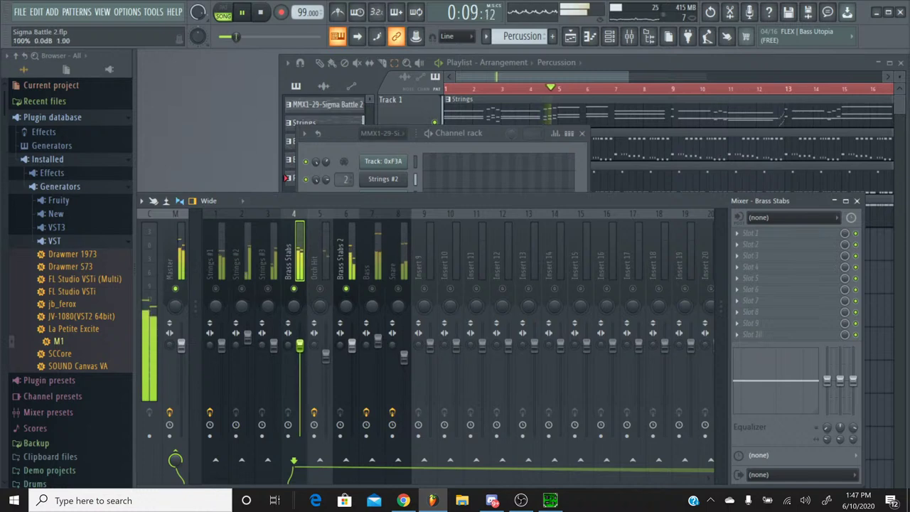
{"action": "right_click", "coordinate": [298, 294]}
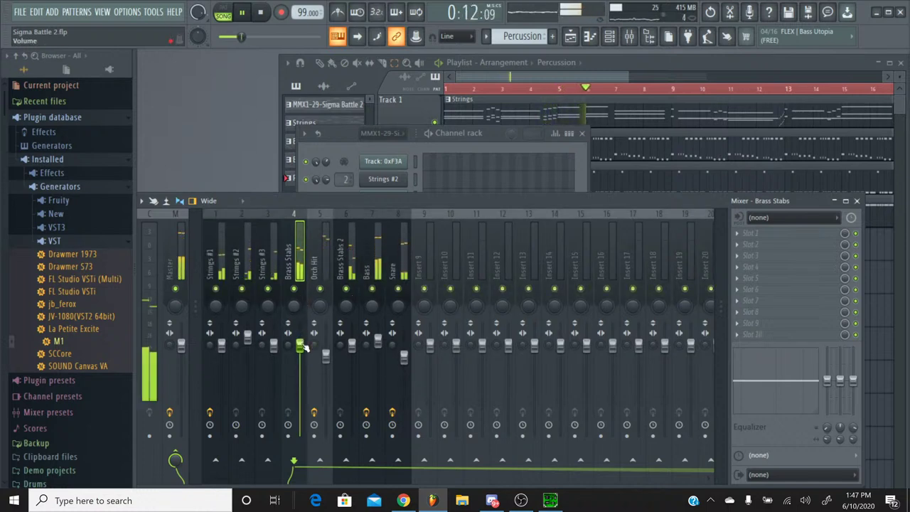
{"action": "left_click_drag", "start_coordinate": [303, 346], "coordinate": [304, 348]}
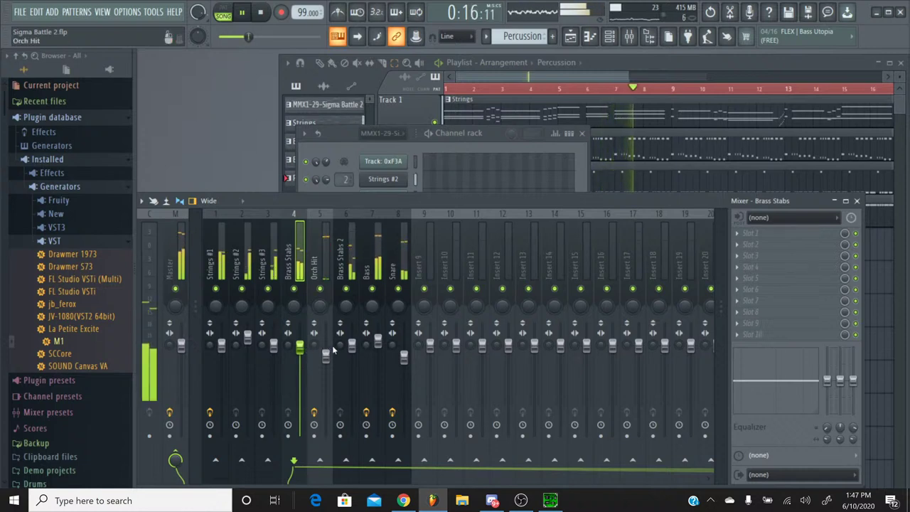
{"action": "left_click", "coordinate": [349, 300]}
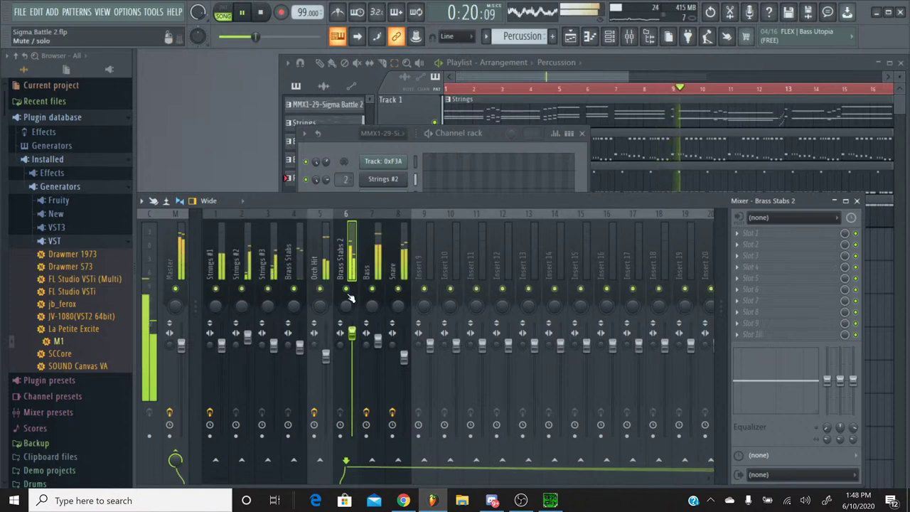
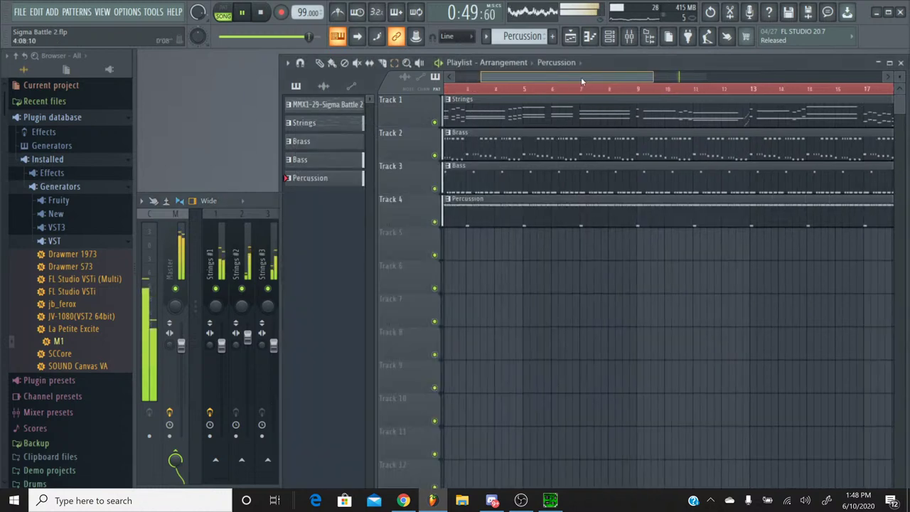
Step: Shorten all four playlist clips together to 22 bars and replay the ending to check the loop point
{"action": "left_click_drag", "start_coordinate": [581, 76], "coordinate": [730, 74]}
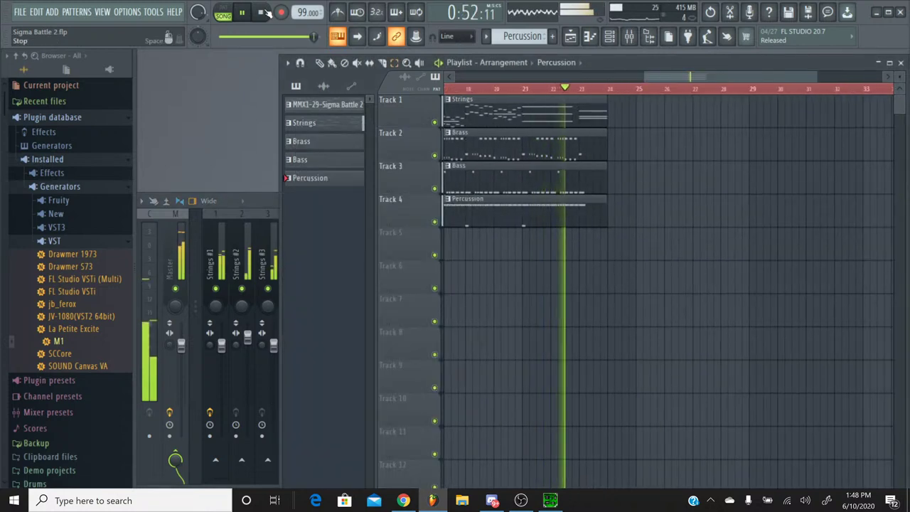
{"action": "key", "text": "space"}
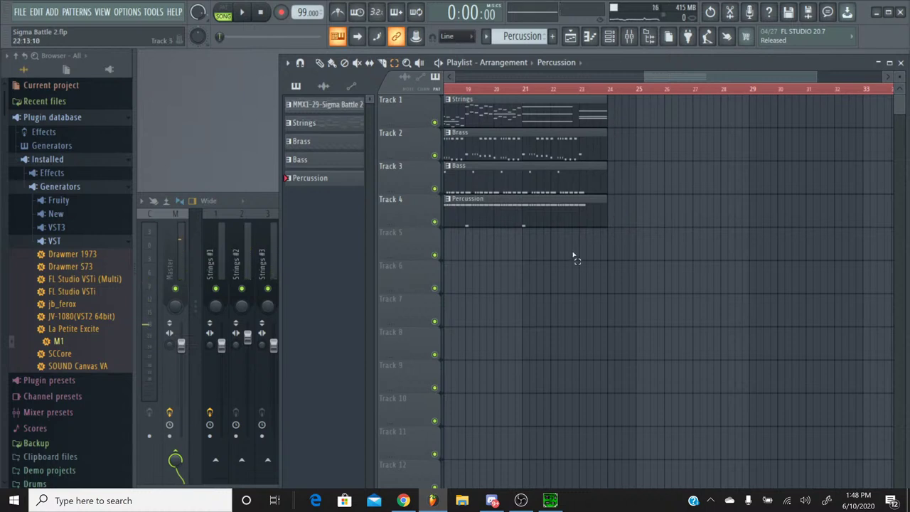
{"action": "left_click_drag", "start_coordinate": [575, 257], "coordinate": [613, 112]}
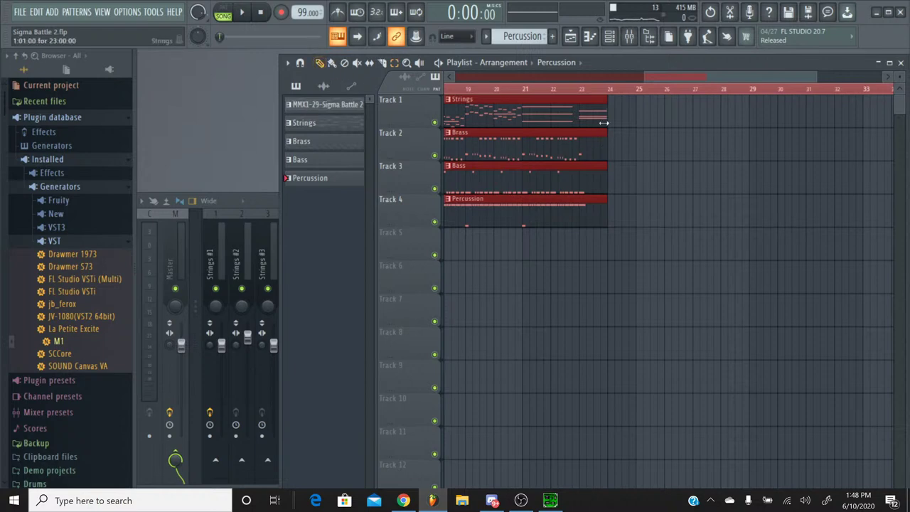
{"action": "left_click_drag", "start_coordinate": [605, 122], "coordinate": [594, 122]}
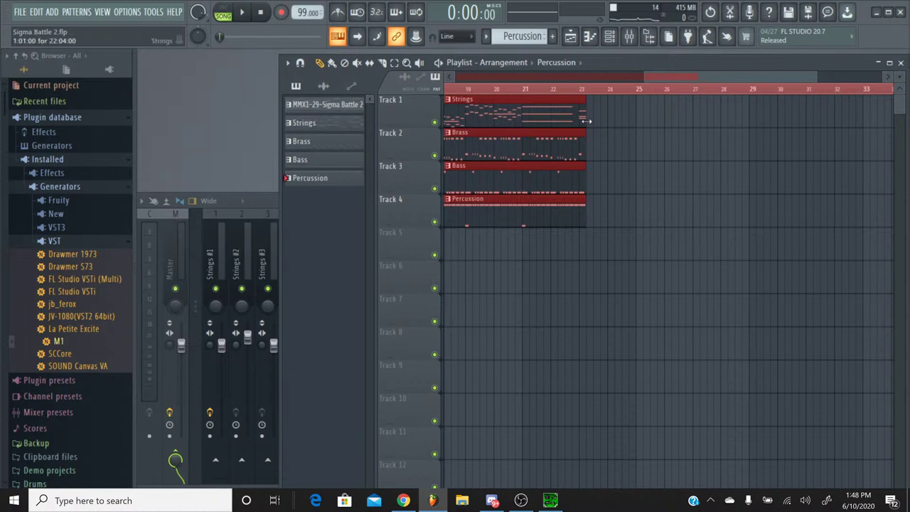
{"action": "key", "text": "space"}
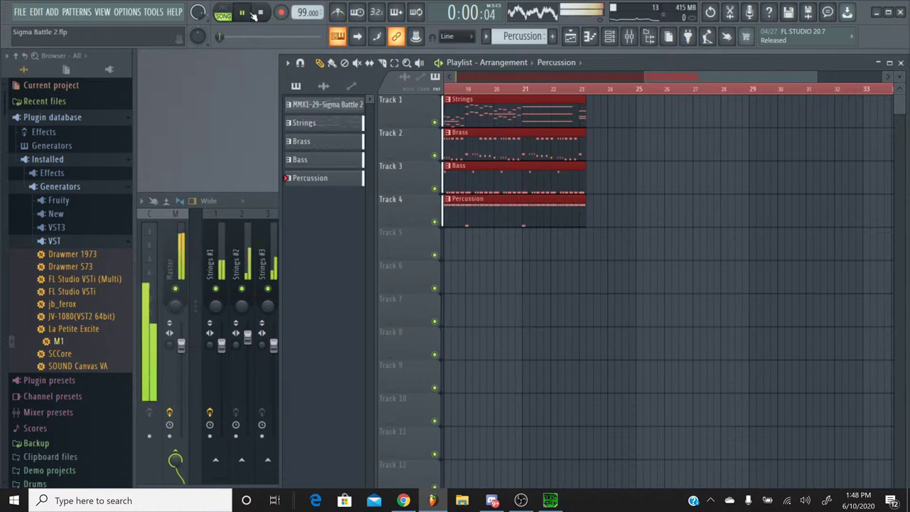
{"action": "left_click_drag", "start_coordinate": [220, 37], "coordinate": [320, 43]}
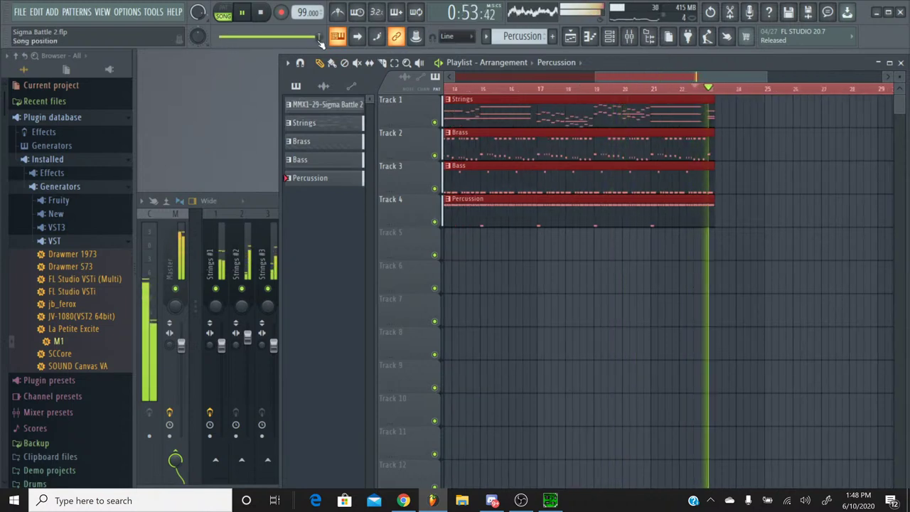
{"action": "left_click", "coordinate": [680, 88]}
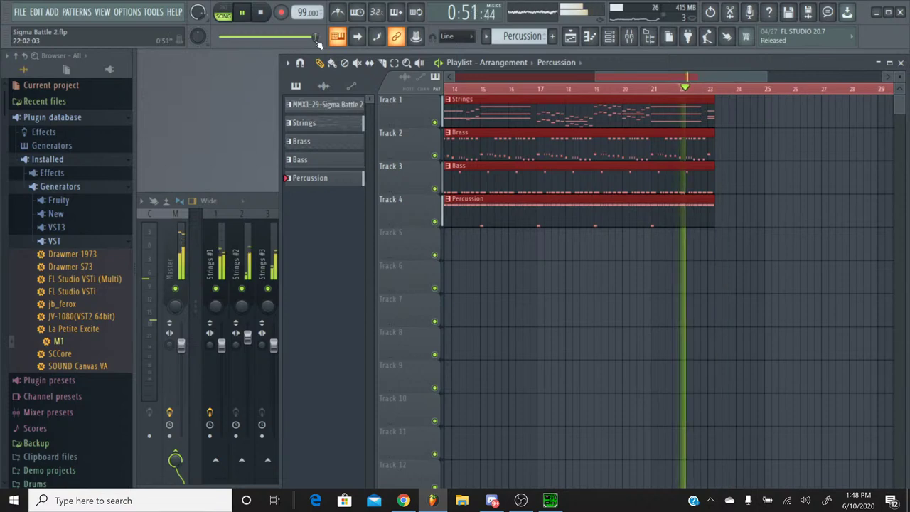
{"action": "left_click_drag", "start_coordinate": [709, 212], "coordinate": [703, 211]}
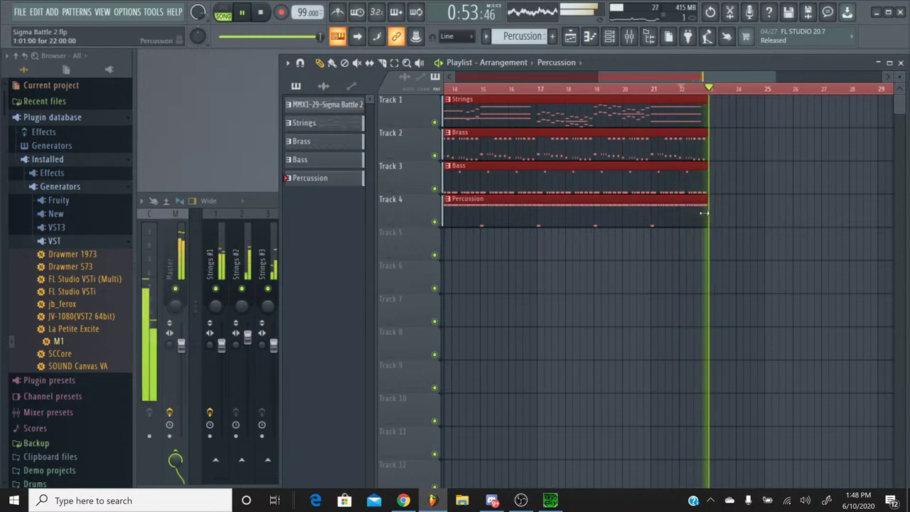
{"action": "left_click", "coordinate": [646, 88]}
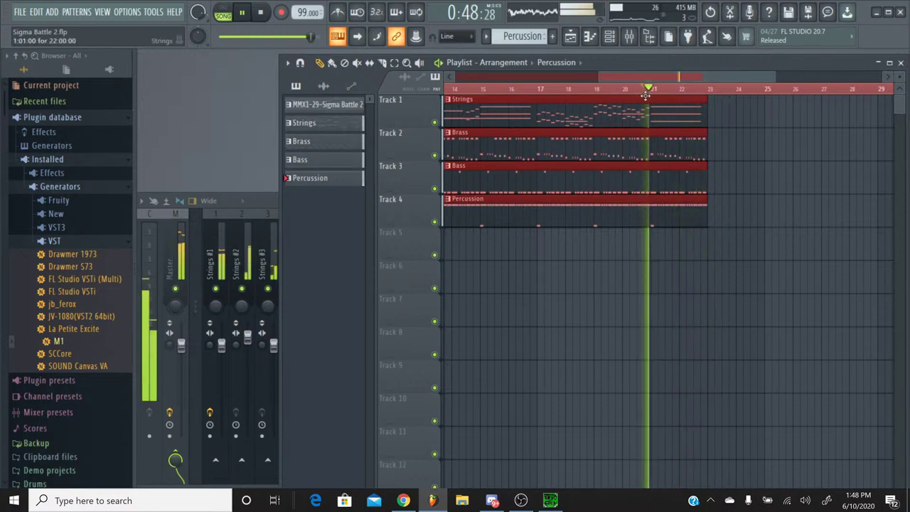
{"action": "left_click", "coordinate": [680, 98]}
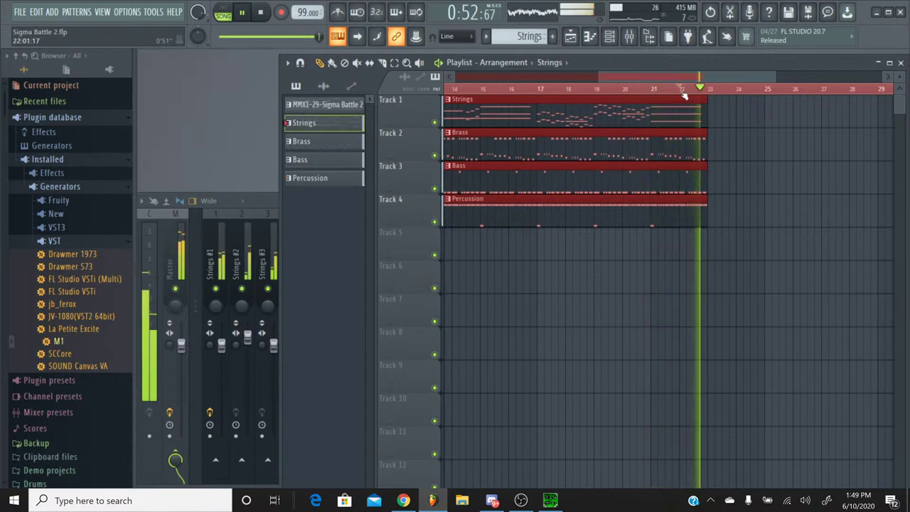
{"action": "left_click", "coordinate": [673, 88]}
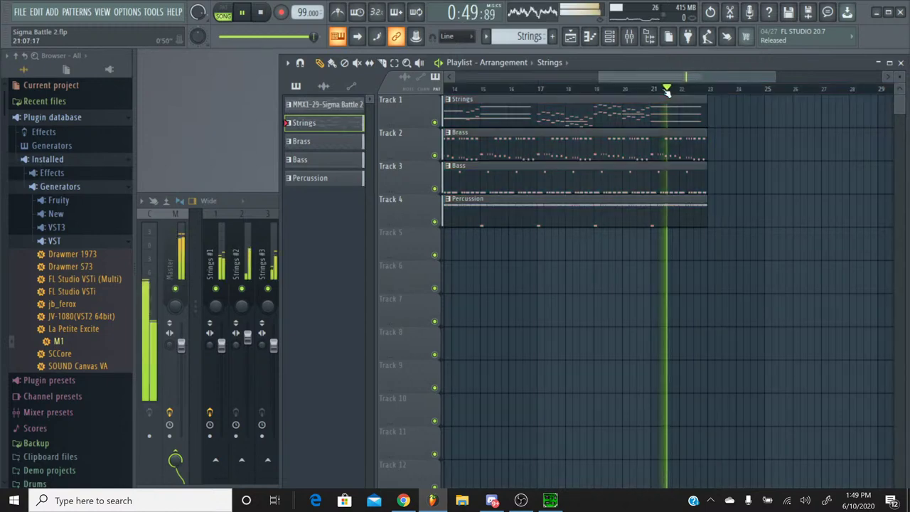
Step: Duplicate the Strings, Brass, Bass and Percussion clips and move the copies to start at bar 23
{"action": "left_click_drag", "start_coordinate": [672, 84], "coordinate": [453, 90]}
{"action": "key", "text": "ctrl+a"}
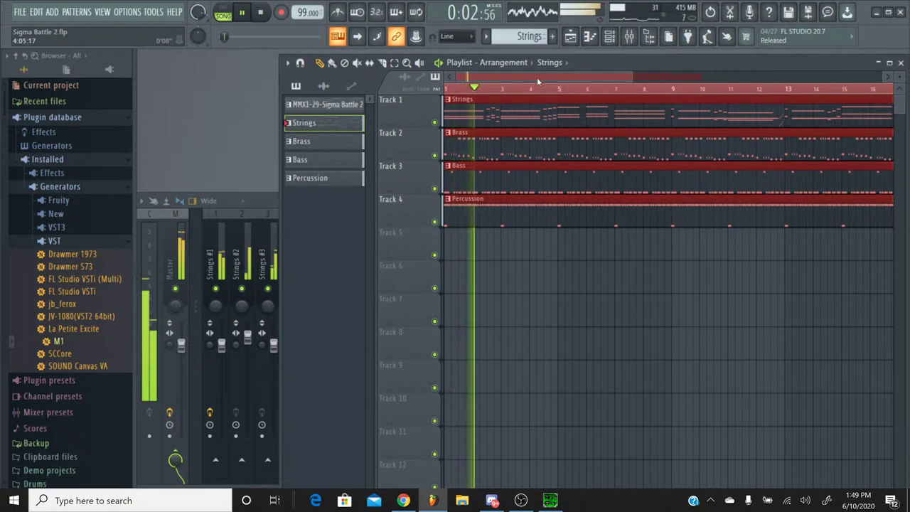
{"action": "left_click_drag", "start_coordinate": [536, 77], "coordinate": [844, 87]}
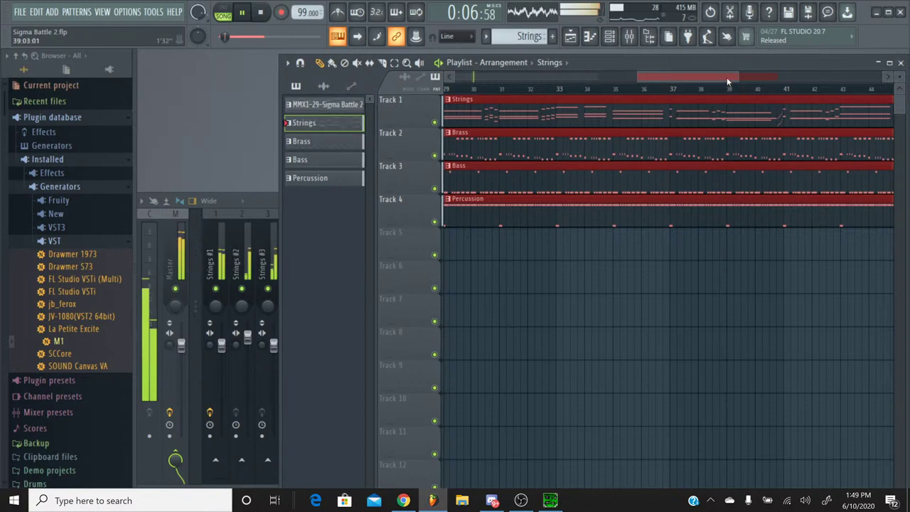
{"action": "left_click_drag", "start_coordinate": [727, 82], "coordinate": [677, 80]}
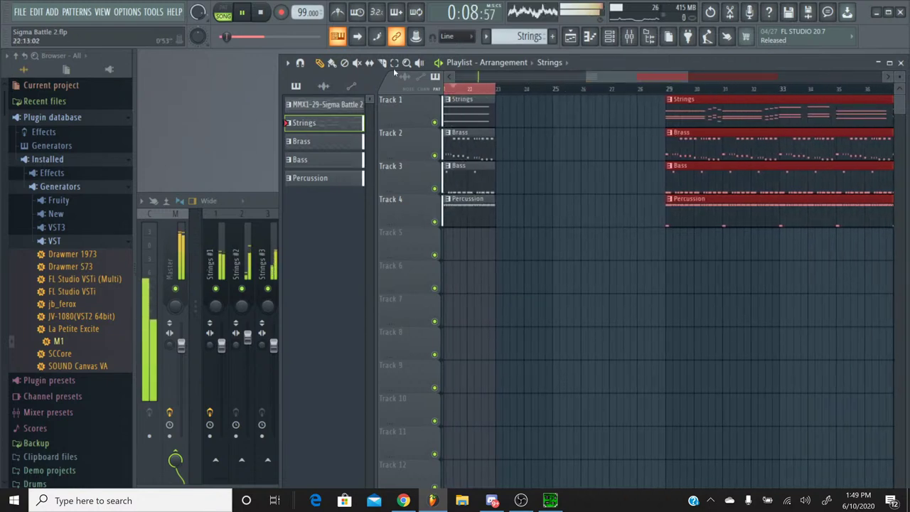
{"action": "key", "text": "space"}
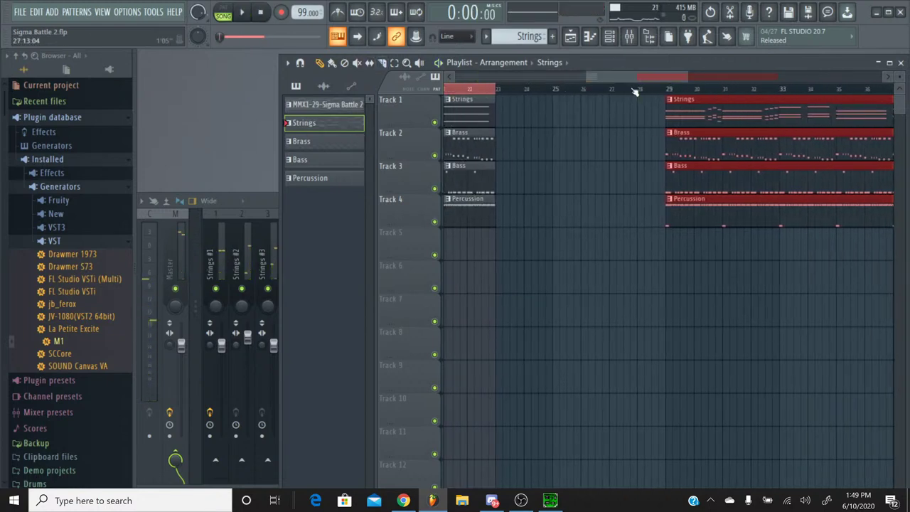
{"action": "double_click", "coordinate": [703, 99]}
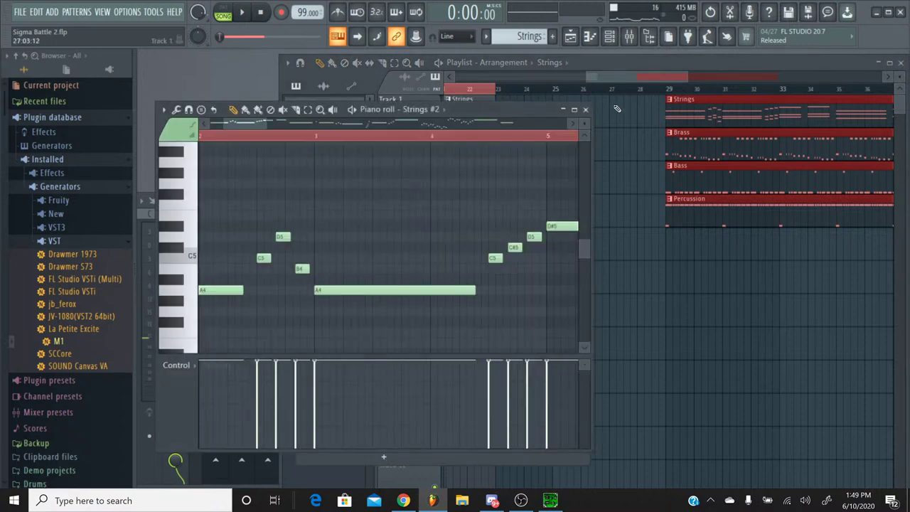
{"action": "left_click_drag", "start_coordinate": [743, 100], "coordinate": [558, 106]}
Step: Inspect the Strings #2 notes around bar 22 in the piano roll and play the transition into the duplicated clips
{"action": "double_click", "coordinate": [481, 100]}
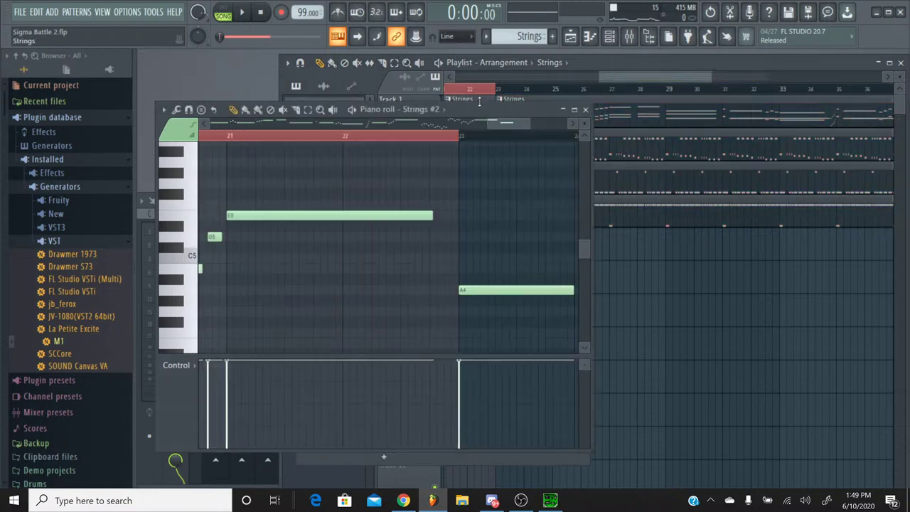
{"action": "left_click", "coordinate": [584, 111]}
{"action": "left_click", "coordinate": [476, 98]}
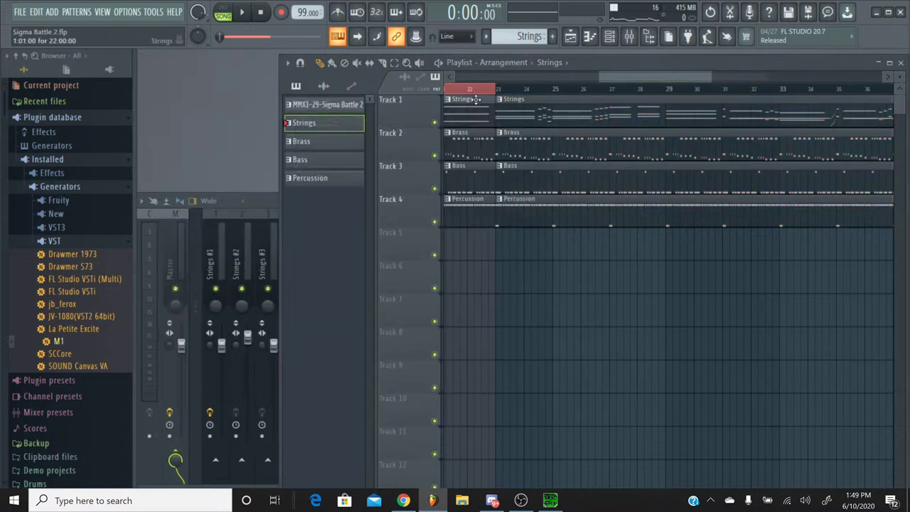
{"action": "double_click", "coordinate": [475, 99]}
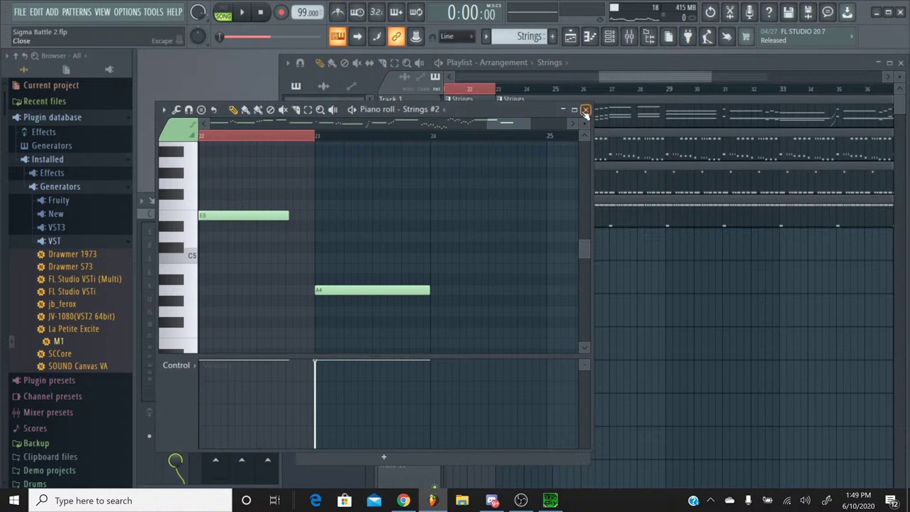
{"action": "left_click", "coordinate": [585, 112]}
{"action": "left_click", "coordinate": [481, 89]}
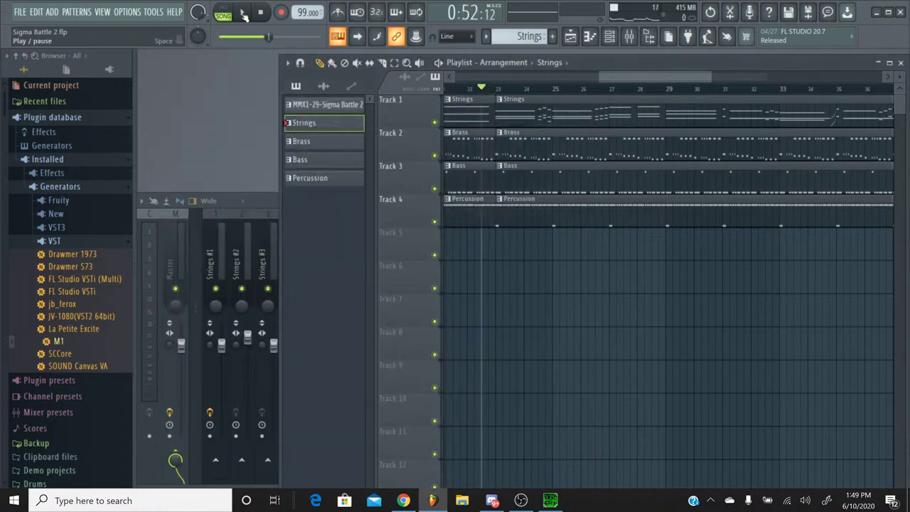
{"action": "left_click", "coordinate": [243, 13]}
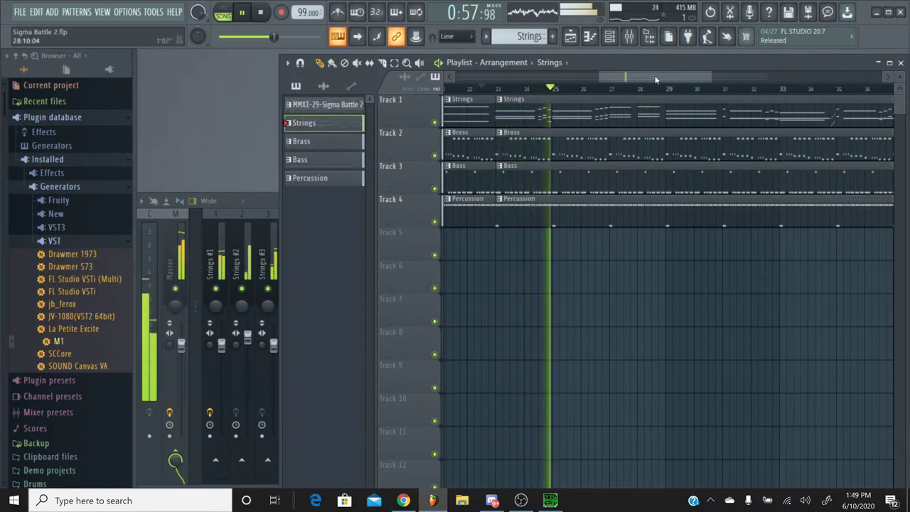
Step: Solo Brass Stabs and Brass Stabs 2, lower both mixer faders, with Brass Stabs 2 at about 90%, and replay the full mix from the start
{"action": "left_click", "coordinate": [628, 39]}
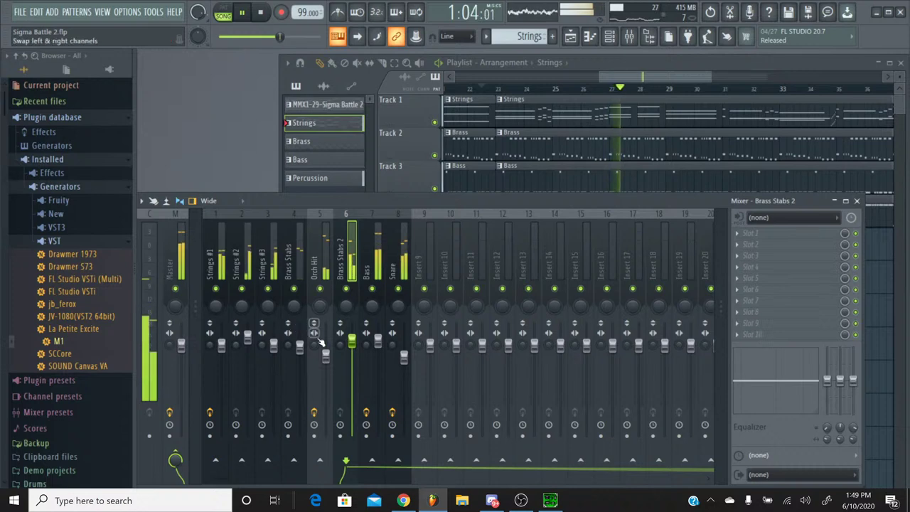
{"action": "right_click", "coordinate": [294, 288]}
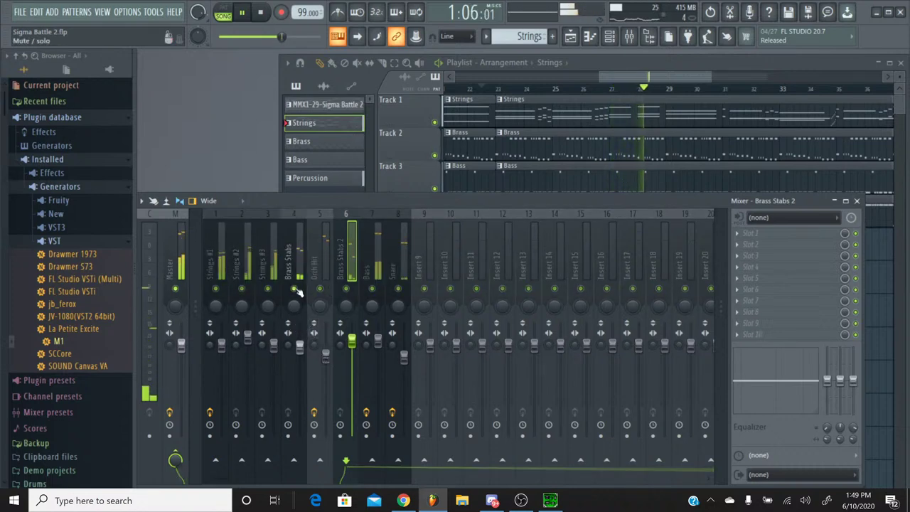
{"action": "left_click", "coordinate": [299, 347]}
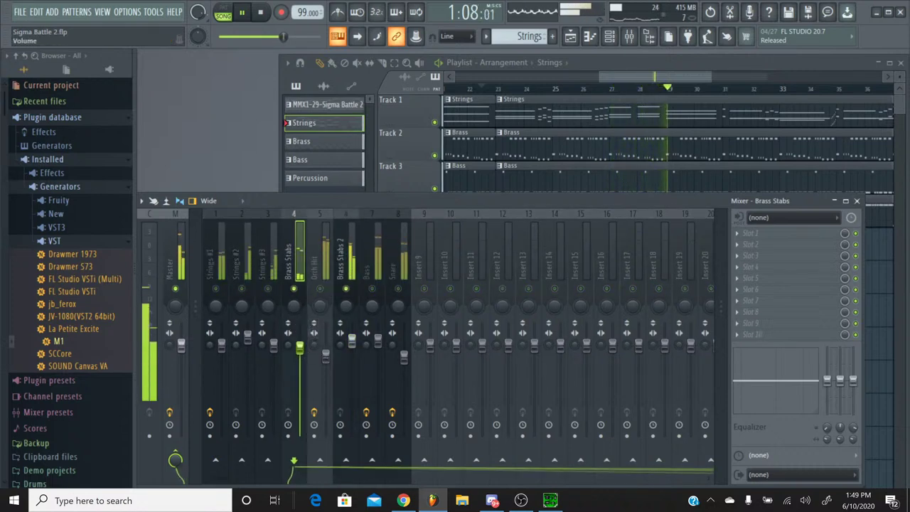
{"action": "left_click", "coordinate": [352, 345]}
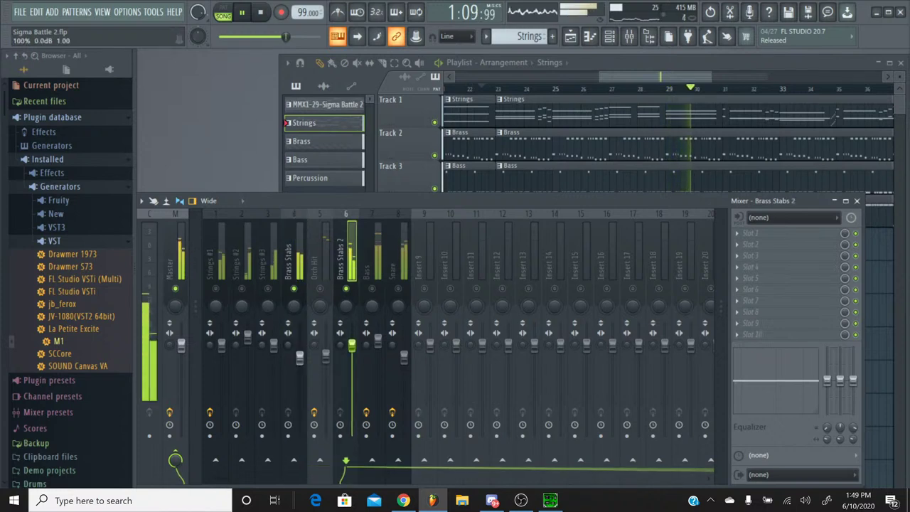
{"action": "left_click_drag", "start_coordinate": [351, 345], "coordinate": [351, 351]}
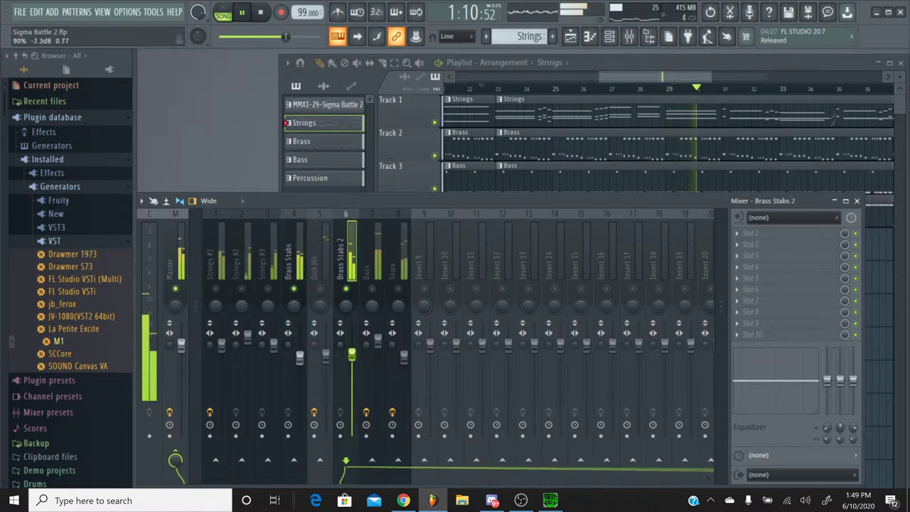
{"action": "right_click", "coordinate": [348, 293]}
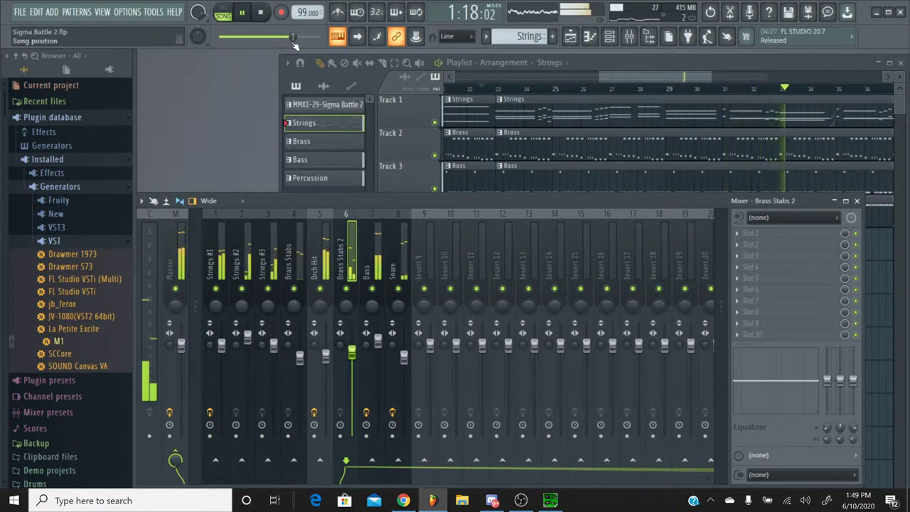
{"action": "left_click_drag", "start_coordinate": [283, 40], "coordinate": [219, 37]}
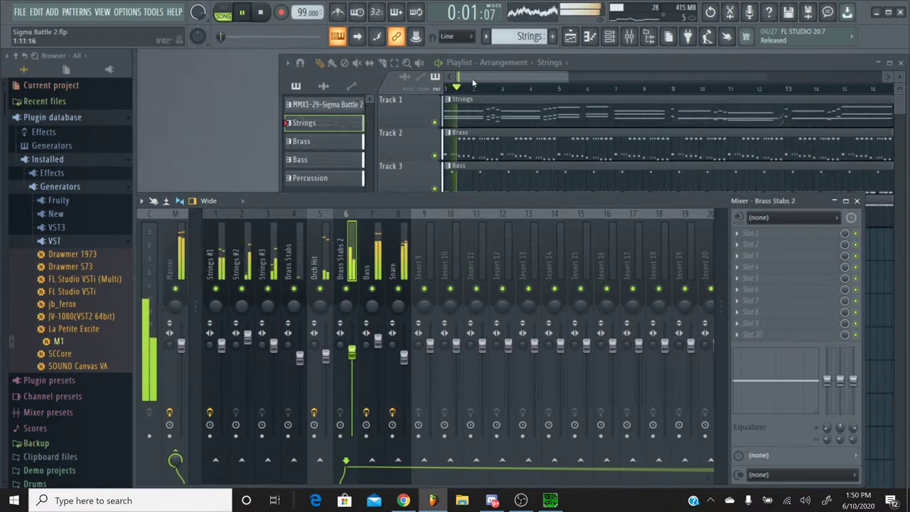
Step: Duplicate the Strings, Brass, Bass and Percussion clips again and place the copies at bar 45
{"action": "left_click_drag", "start_coordinate": [483, 77], "coordinate": [822, 101]}
{"action": "left_click_drag", "start_coordinate": [705, 95], "coordinate": [673, 84]}
{"action": "left_click_drag", "start_coordinate": [730, 101], "coordinate": [521, 104]}
{"action": "left_click_drag", "start_coordinate": [716, 90], "coordinate": [597, 104]}
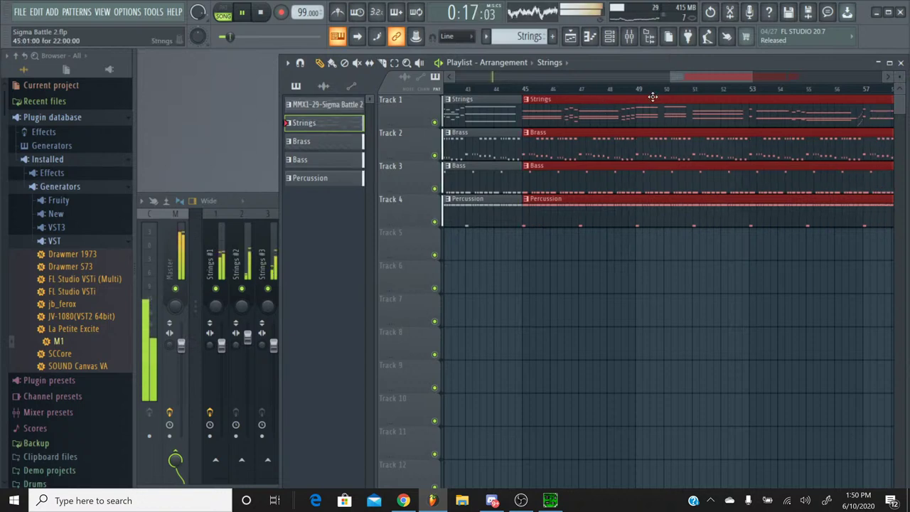
Step: Shorten the four clips starting at bar 45 together to 8 bars
{"action": "left_click_drag", "start_coordinate": [686, 86], "coordinate": [779, 89]}
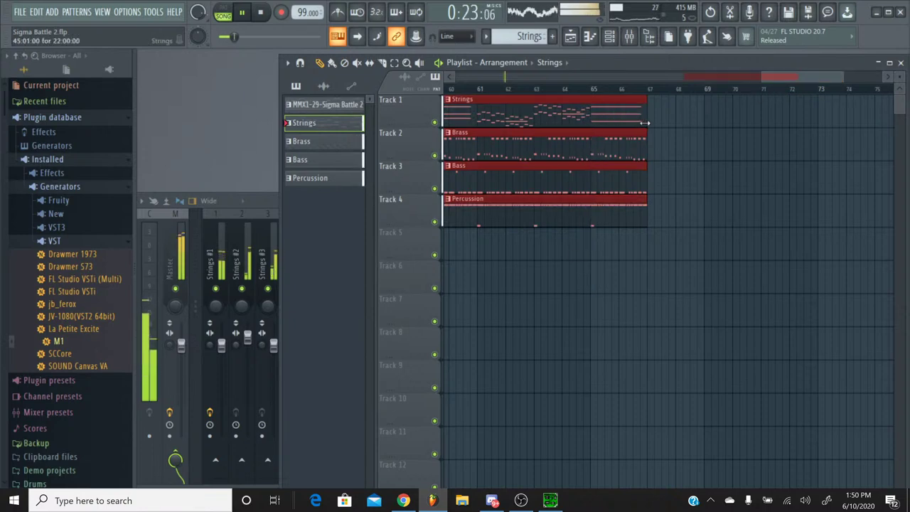
{"action": "left_click_drag", "start_coordinate": [645, 122], "coordinate": [502, 122]}
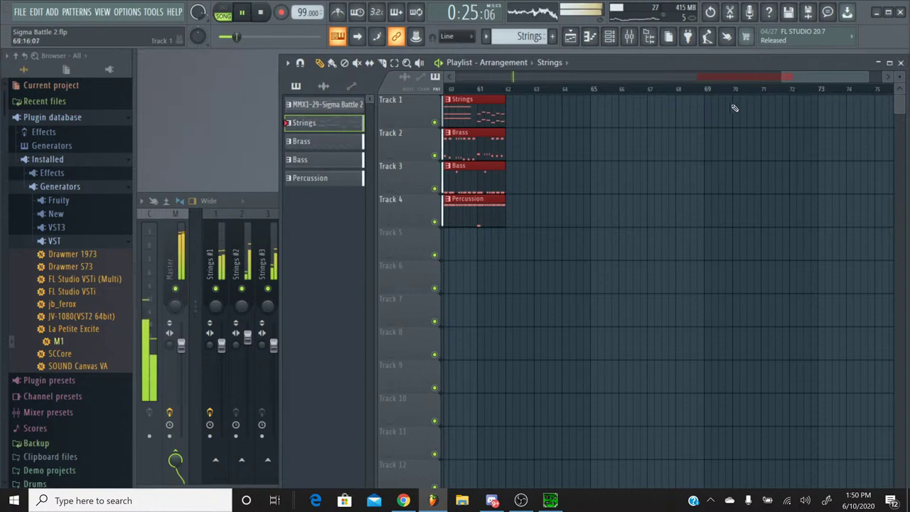
{"action": "left_click_drag", "start_coordinate": [781, 77], "coordinate": [736, 101]}
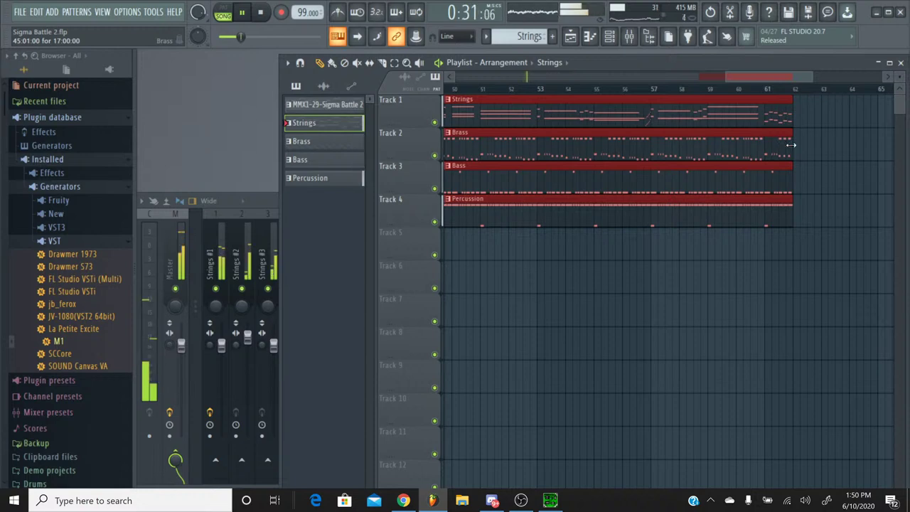
{"action": "left_click_drag", "start_coordinate": [792, 145], "coordinate": [566, 145]}
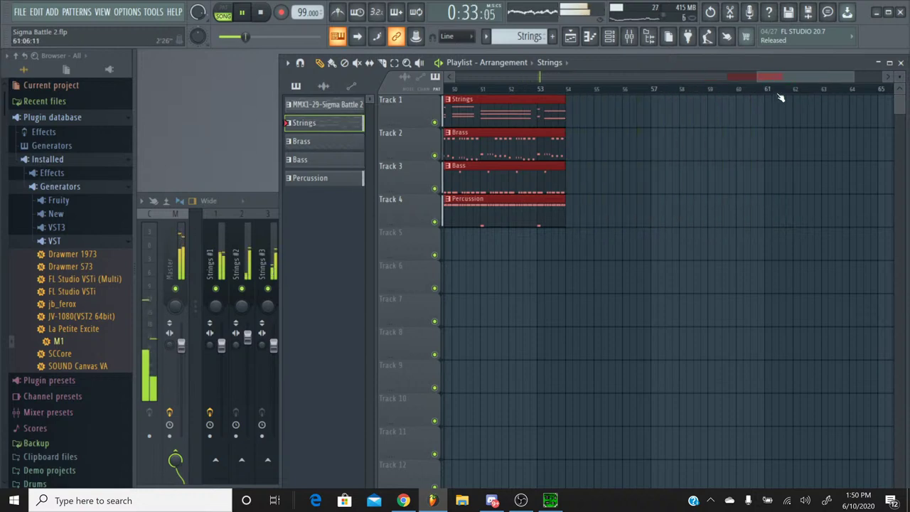
{"action": "left_click_drag", "start_coordinate": [787, 83], "coordinate": [747, 86]}
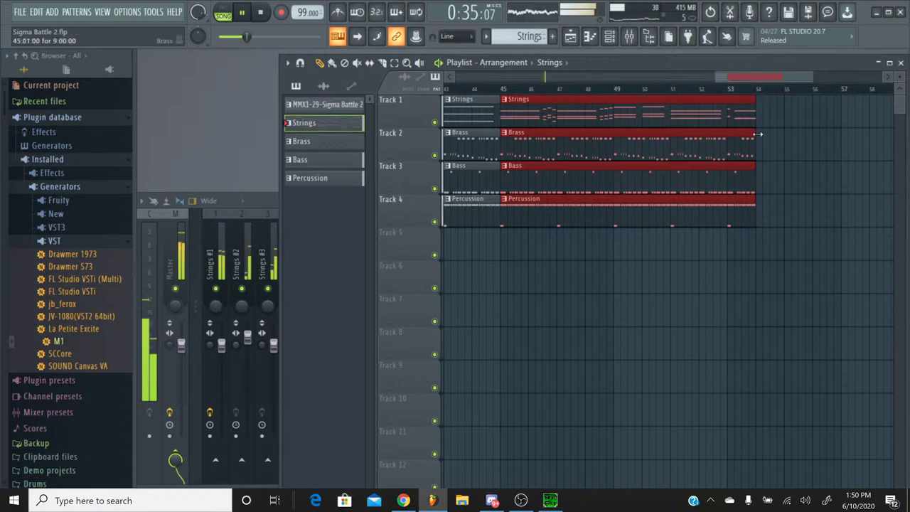
{"action": "left_click_drag", "start_coordinate": [757, 137], "coordinate": [737, 139]}
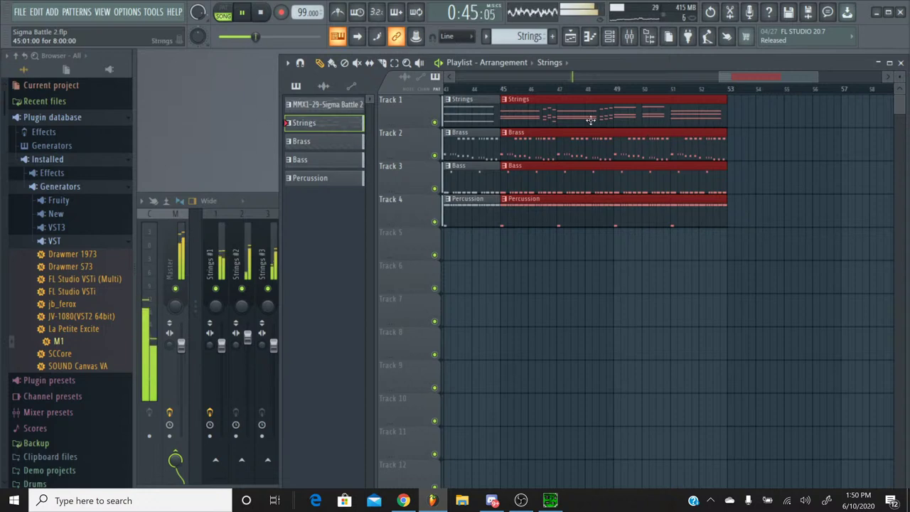
Step: Create a Master volume automation clip over bars 45 to 53 and lower its end point to the bottom for a fade-out
{"action": "left_click_drag", "start_coordinate": [759, 80], "coordinate": [750, 78]}
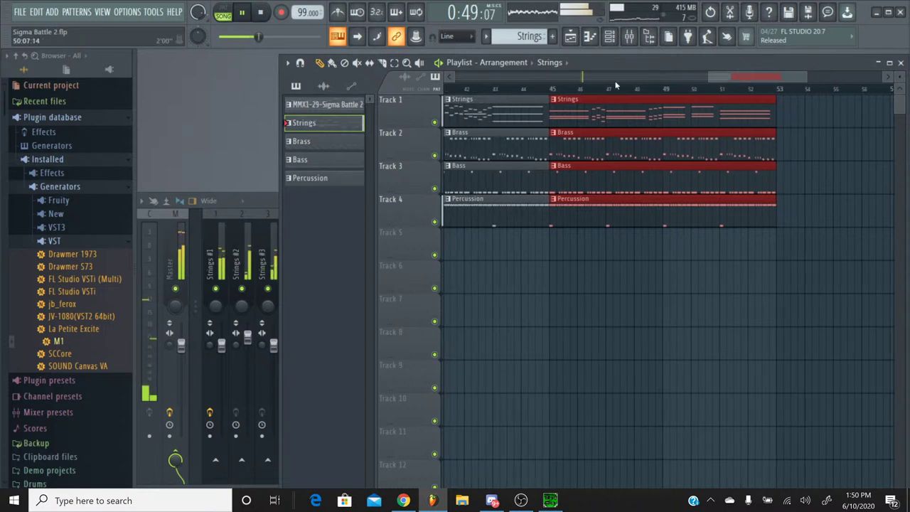
{"action": "left_click_drag", "start_coordinate": [553, 90], "coordinate": [785, 100]}
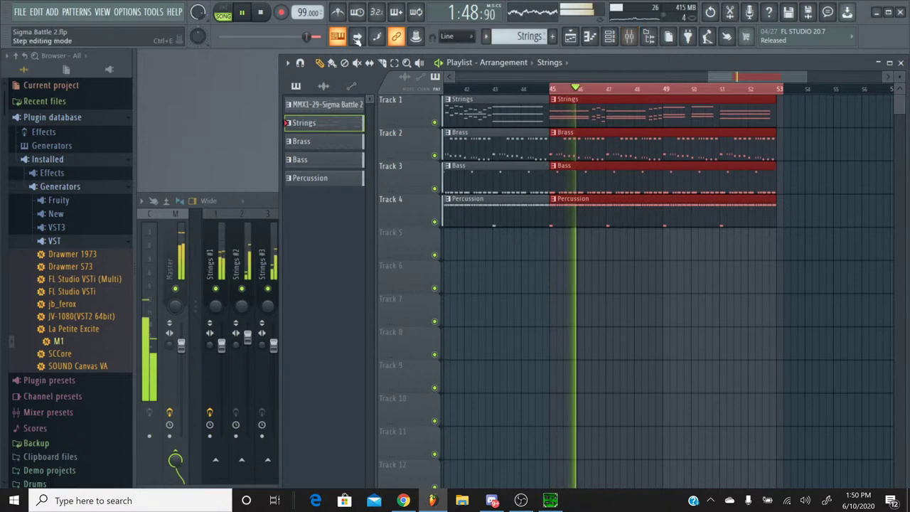
{"action": "left_click", "coordinate": [260, 12]}
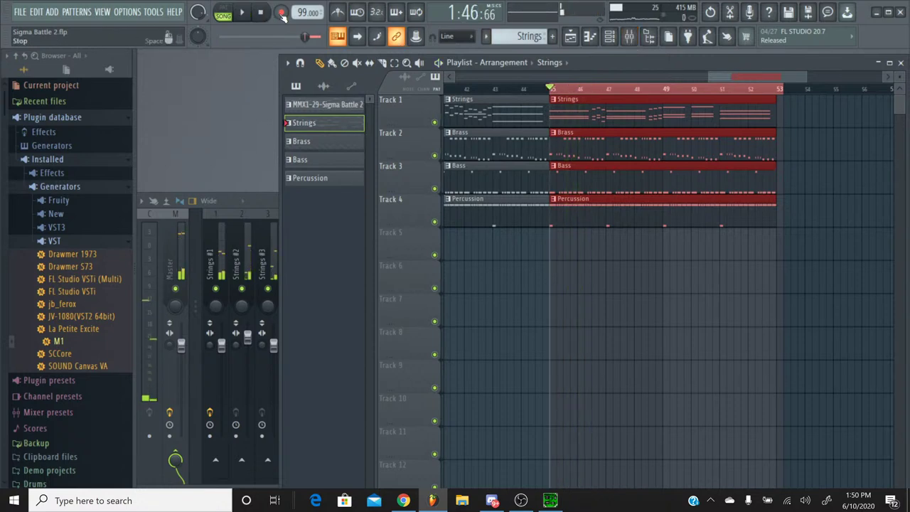
{"action": "left_click", "coordinate": [628, 36]}
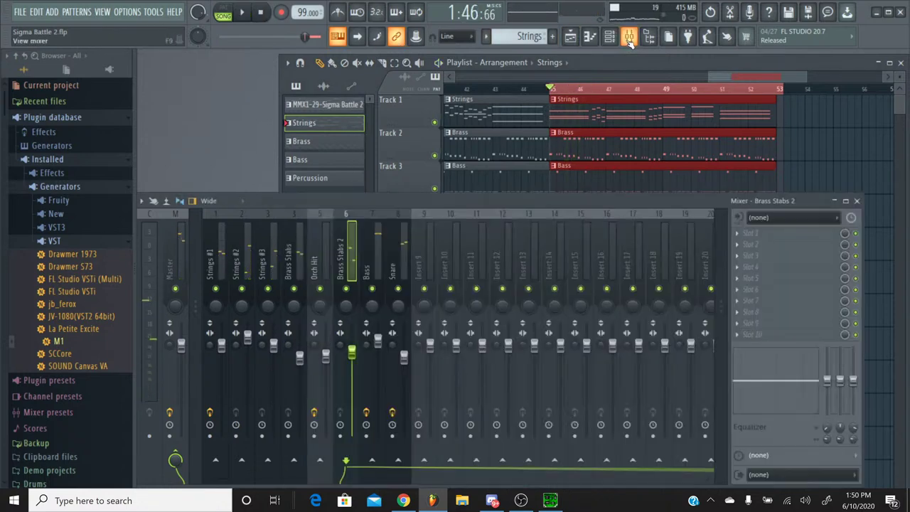
{"action": "right_click", "coordinate": [181, 348]}
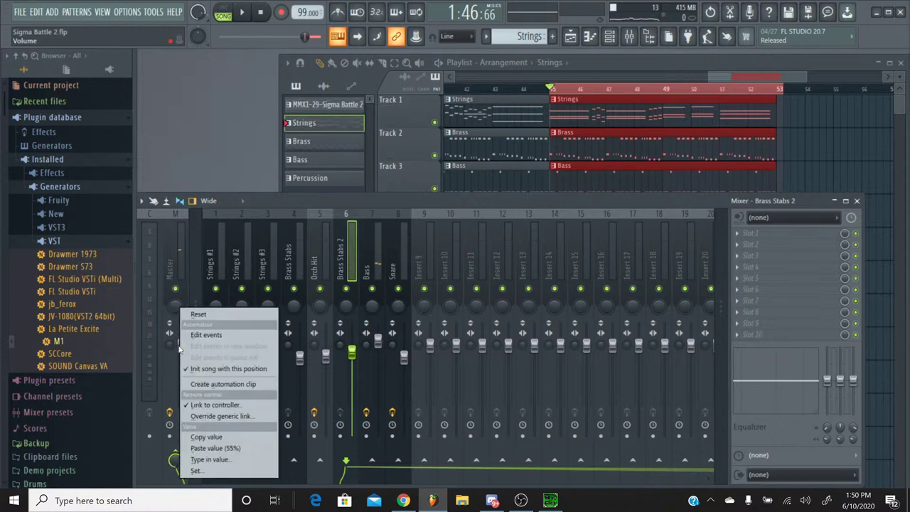
{"action": "left_click", "coordinate": [228, 384]}
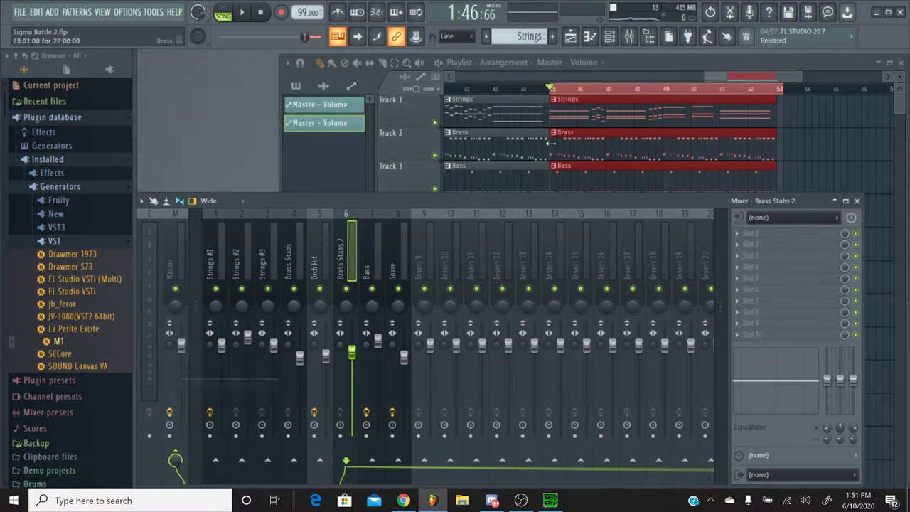
{"action": "left_click", "coordinate": [723, 80]}
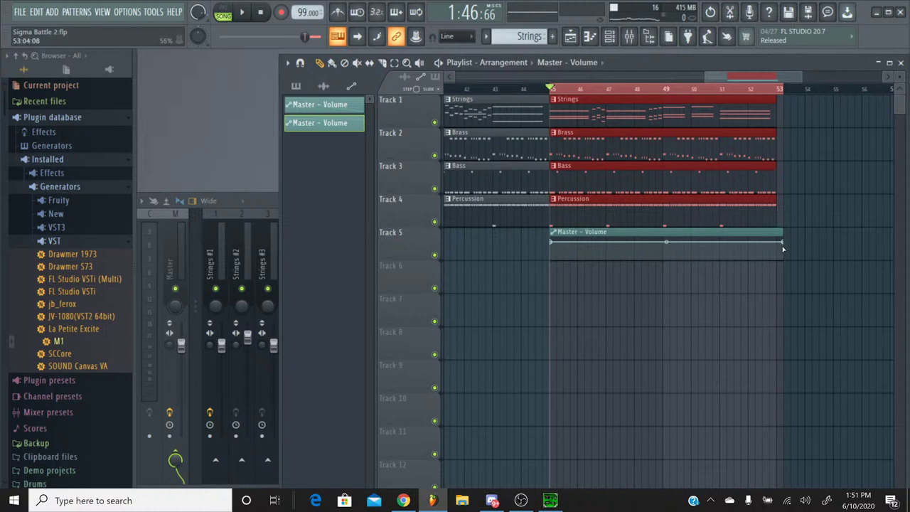
{"action": "left_click_drag", "start_coordinate": [784, 246], "coordinate": [784, 261]}
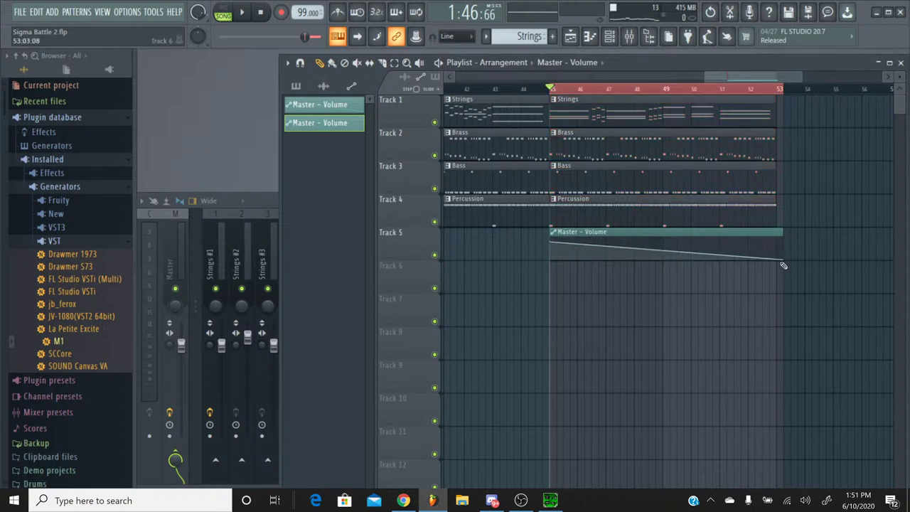
Step: Play the song from bar 44 through the start of the fade-out, and replay the opening to check the master volume
{"action": "left_click", "coordinate": [519, 91]}
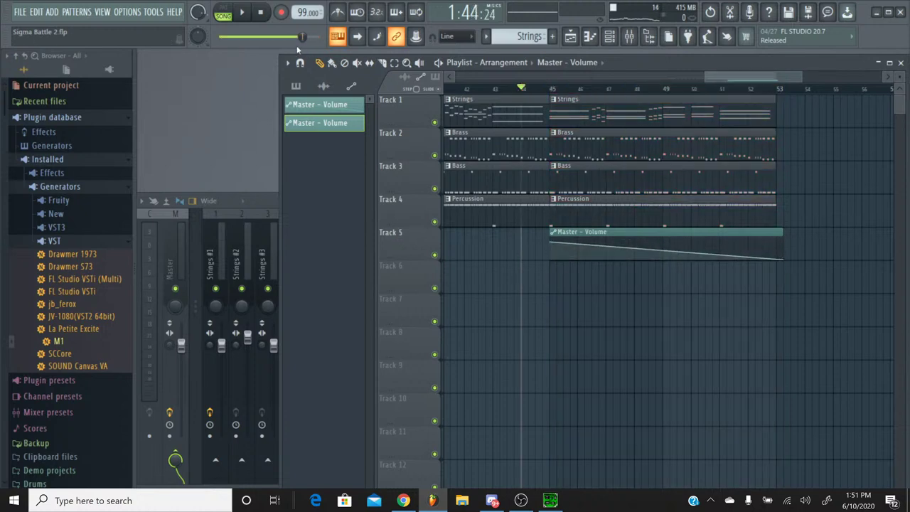
{"action": "left_click", "coordinate": [242, 13]}
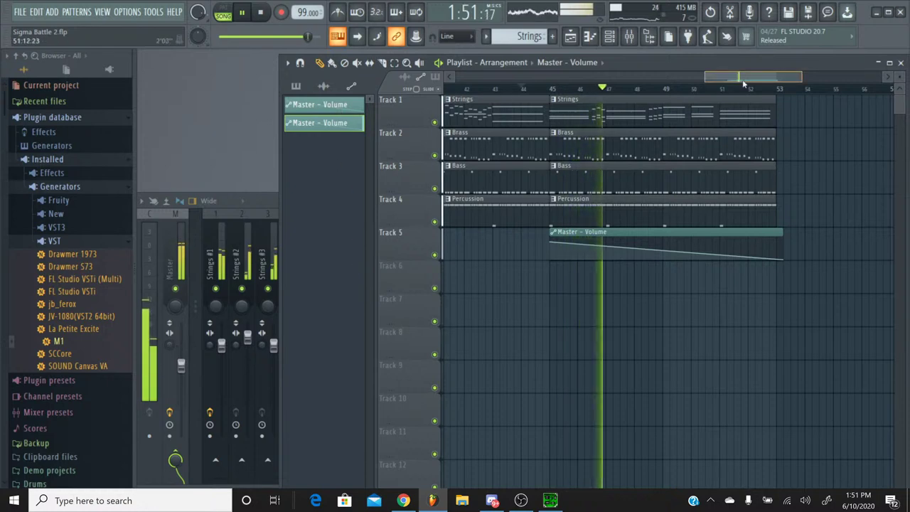
{"action": "scroll", "coordinate": [384, 97], "scroll_direction": "left", "scroll_amount": 10}
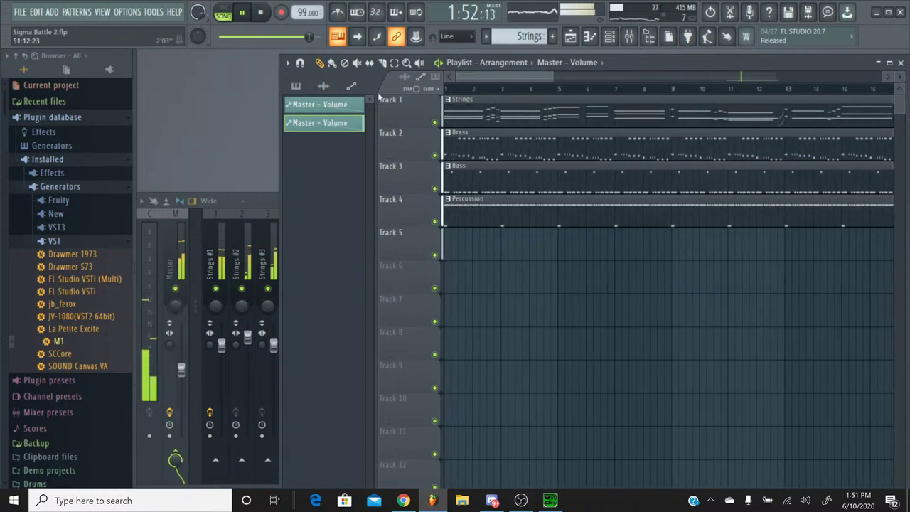
{"action": "left_click", "coordinate": [496, 89]}
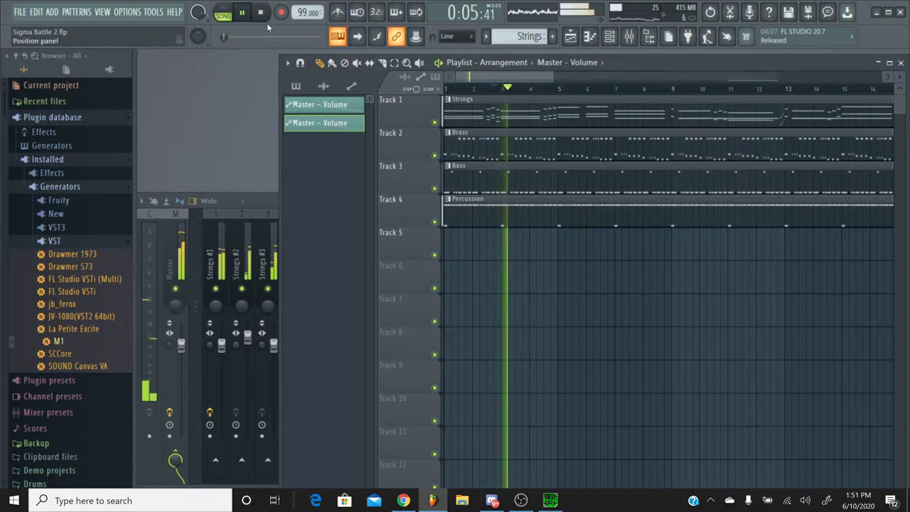
Step: Stop playback and save the project
{"action": "left_click", "coordinate": [263, 14]}
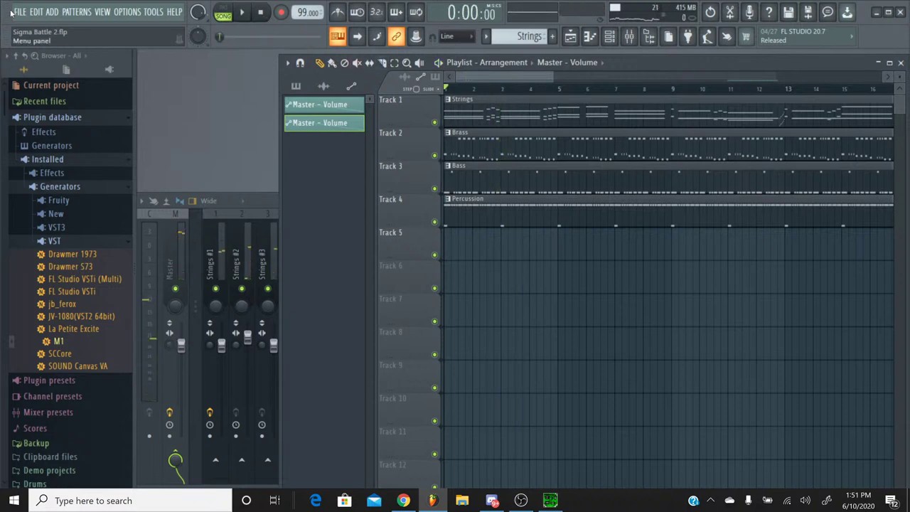
{"action": "left_click", "coordinate": [19, 12]}
{"action": "left_click", "coordinate": [45, 66]}
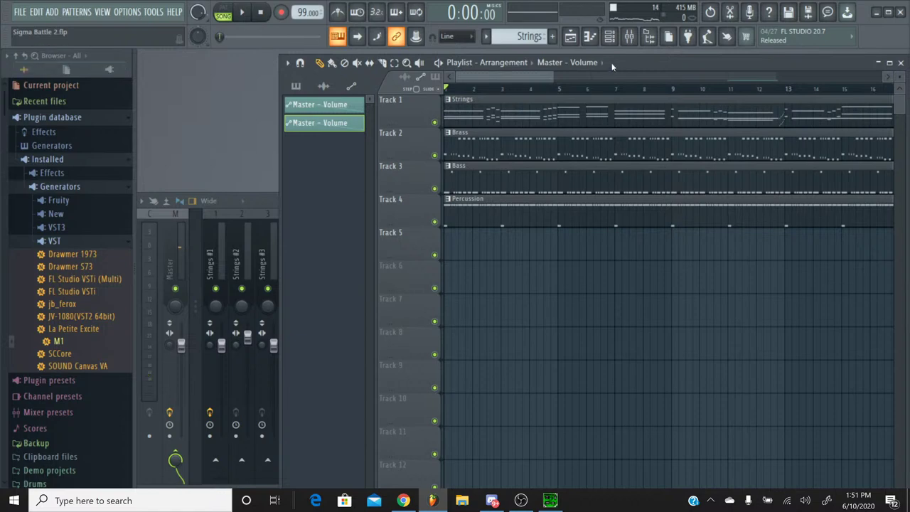
Step: Show the mixer, switch to Chrome to read the stream's live chat, and return to FL Studio
{"action": "left_click", "coordinate": [627, 39]}
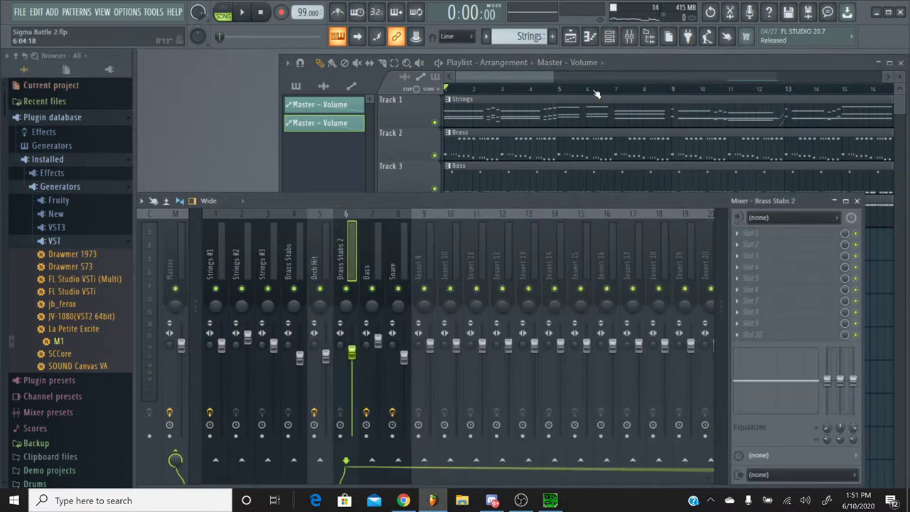
{"action": "left_click", "coordinate": [403, 500]}
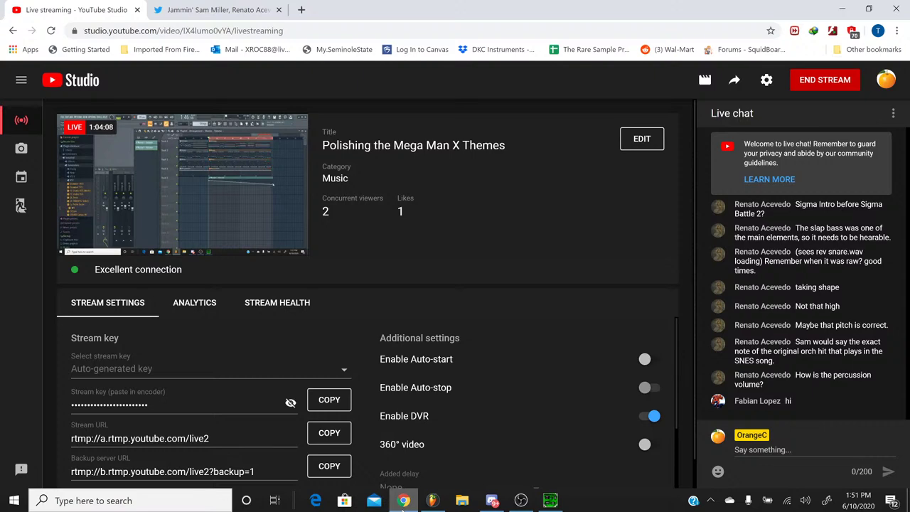
{"action": "left_click", "coordinate": [403, 501]}
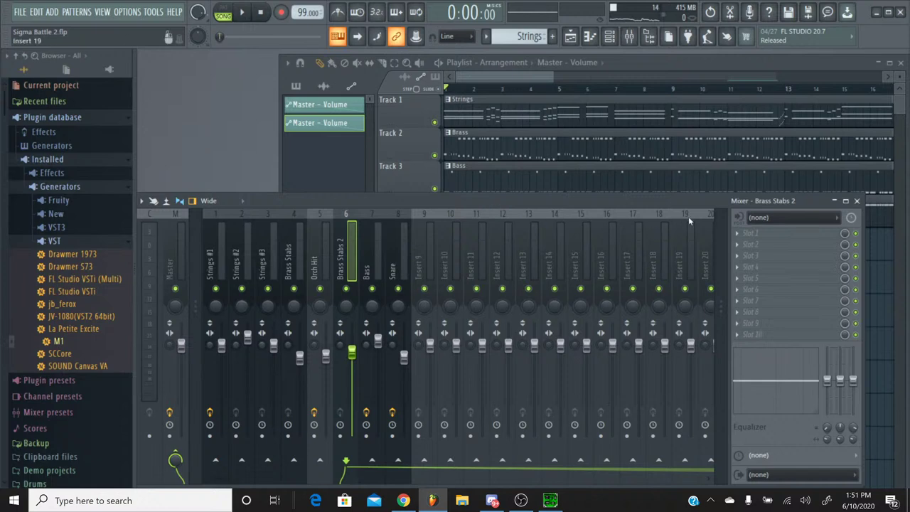
Step: Rename mixer track Insert 20 as "-Reverb"
{"action": "left_click", "coordinate": [710, 215]}
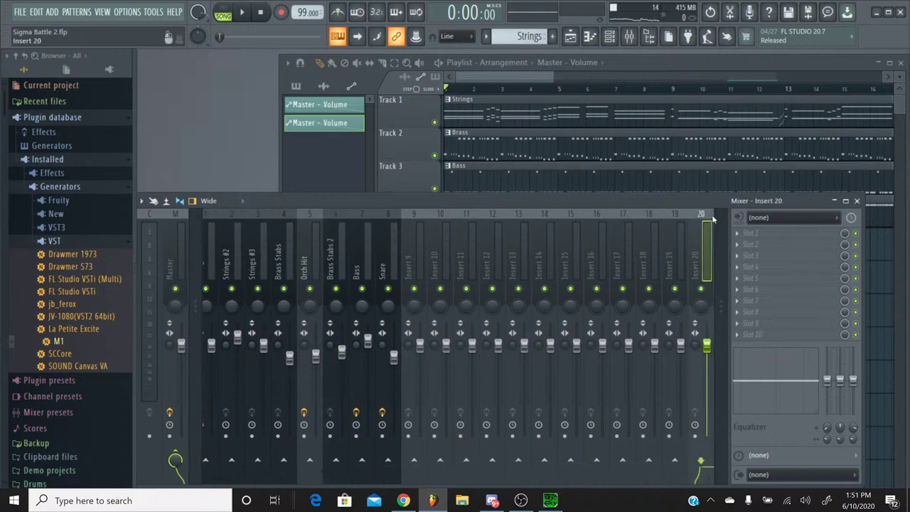
{"action": "right_click", "coordinate": [705, 219]}
{"action": "left_click", "coordinate": [759, 168]}
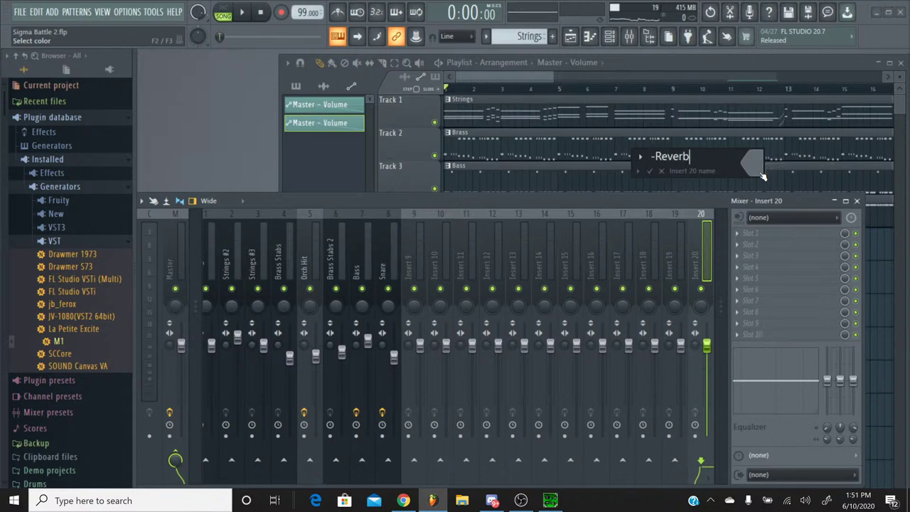
{"action": "key", "text": "Return"}
Step: Rename mixer track Insert 19 as "Drums" and Insert 18 as "-Reverb"
{"action": "right_click", "coordinate": [681, 214]}
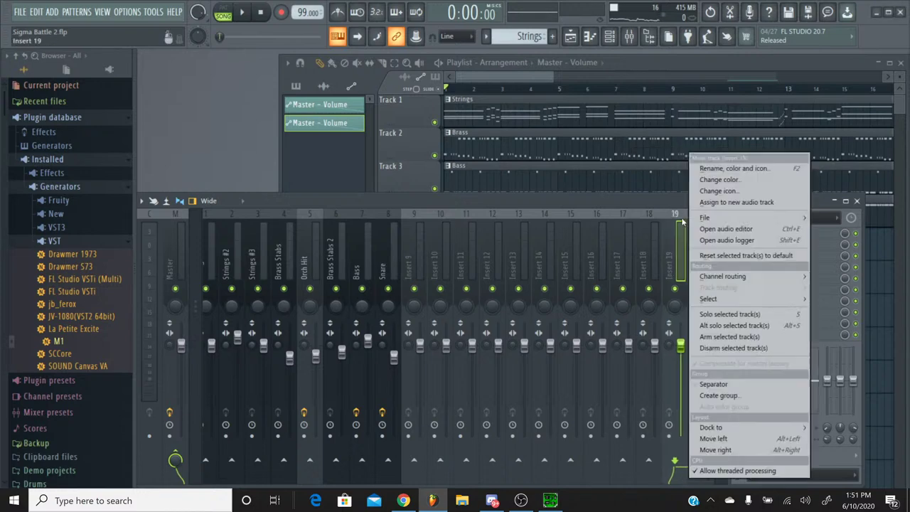
{"action": "left_click", "coordinate": [742, 169]}
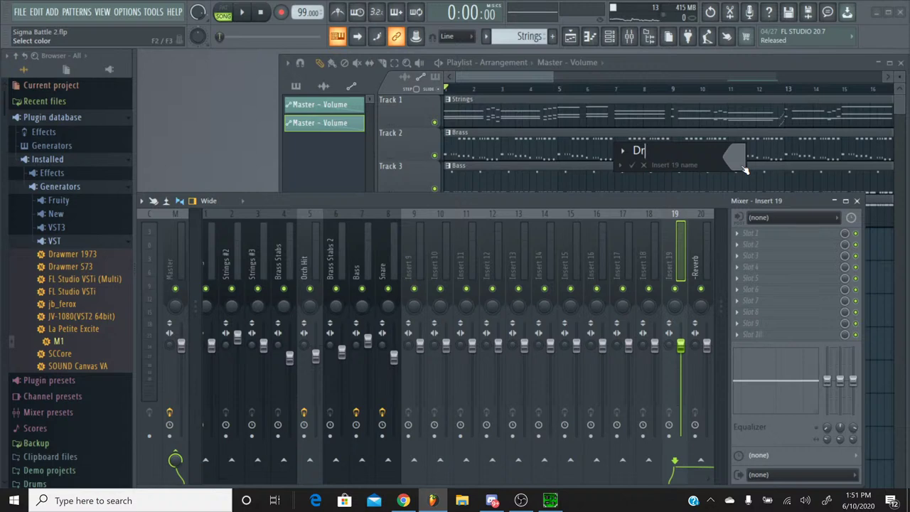
{"action": "type", "text": "Drums"}
{"action": "key", "text": "Return"}
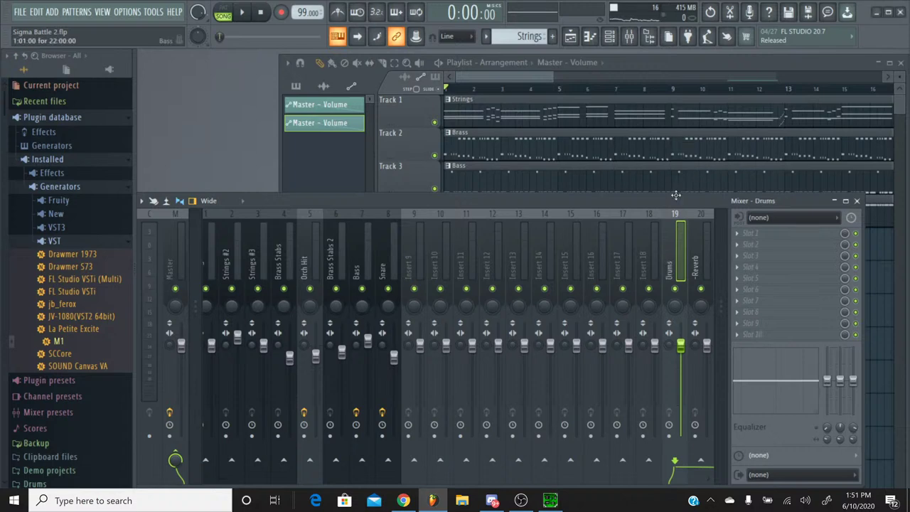
{"action": "right_click", "coordinate": [650, 270]}
{"action": "left_click", "coordinate": [695, 170]}
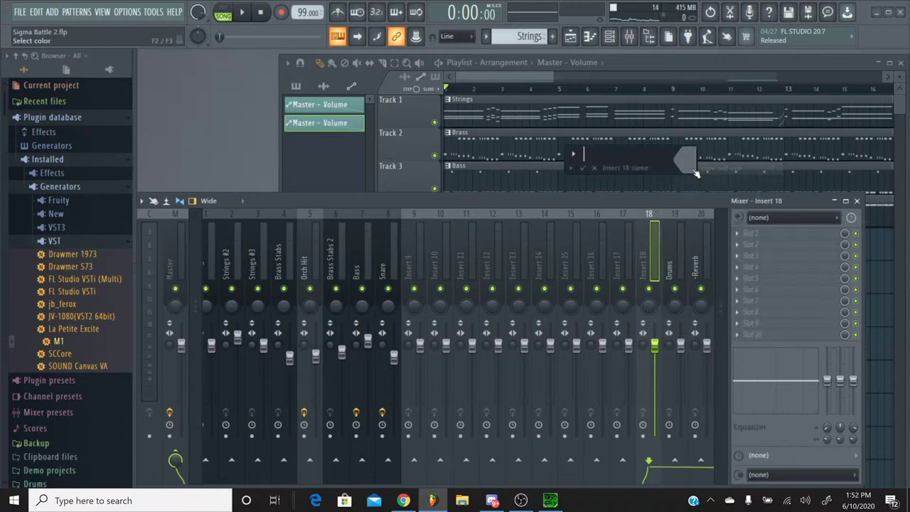
{"action": "type", "text": "-Reverb"}
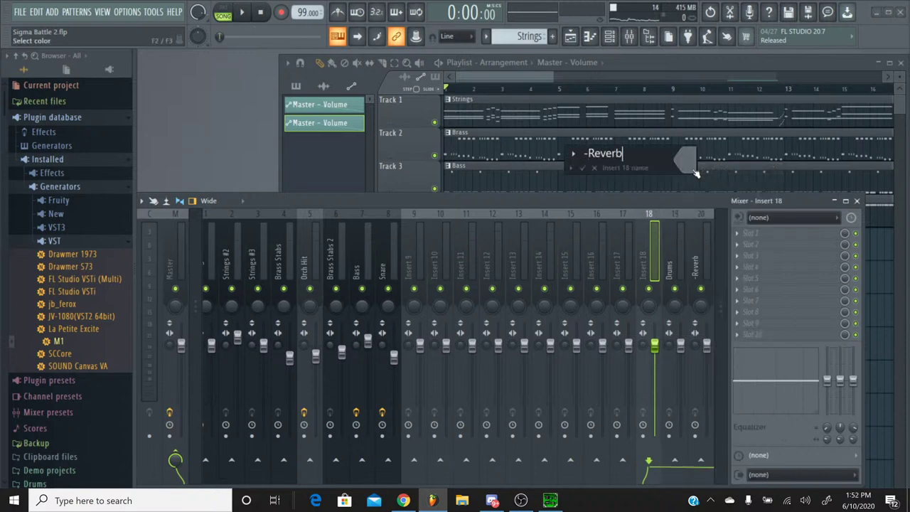
{"action": "key", "text": "Return"}
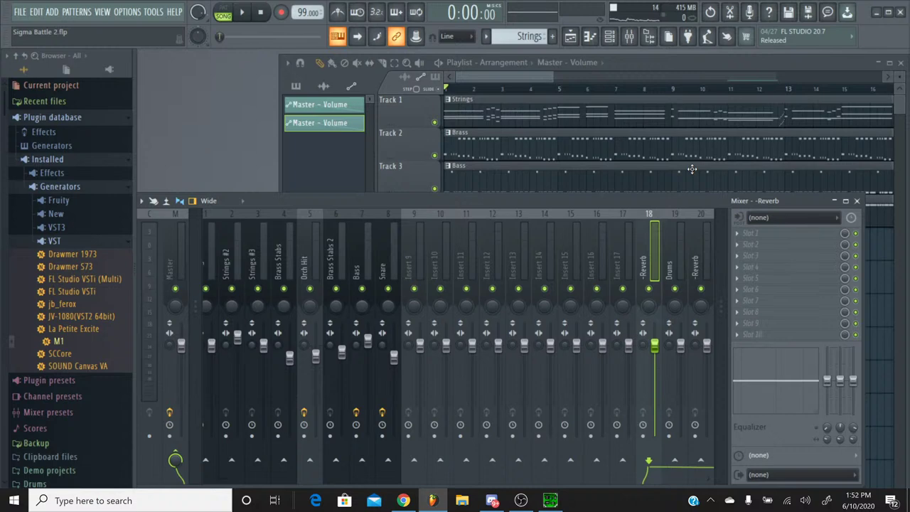
Step: Rename mixer track Insert 17 as "Rythm" and Insert 16 as "-Reverb"
{"action": "right_click", "coordinate": [630, 256]}
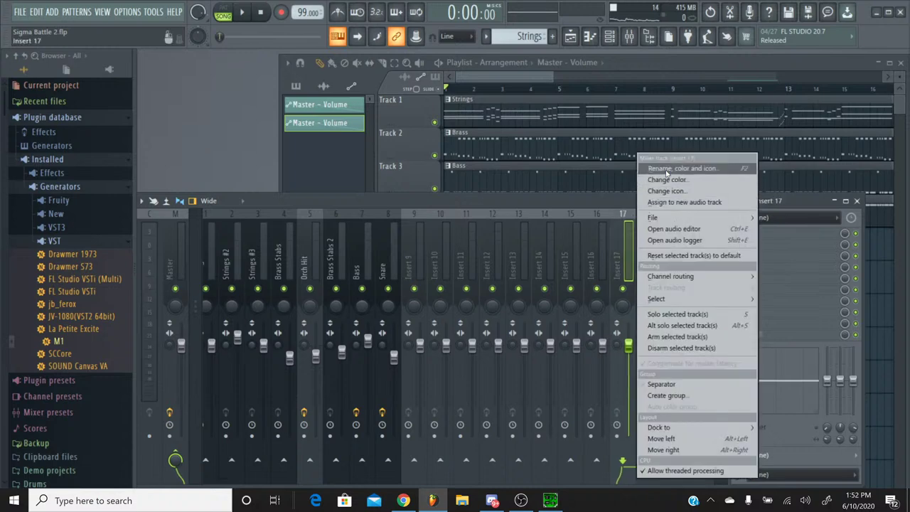
{"action": "left_click", "coordinate": [681, 169]}
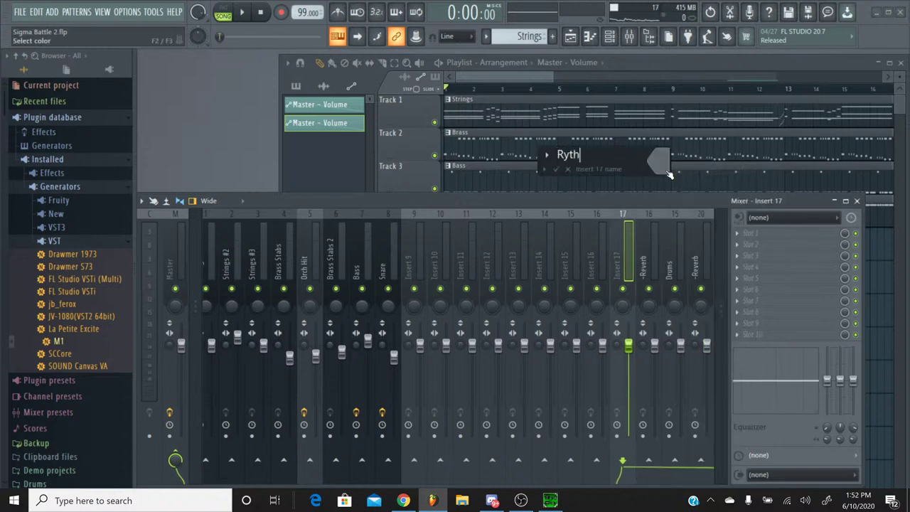
{"action": "key", "text": "Return"}
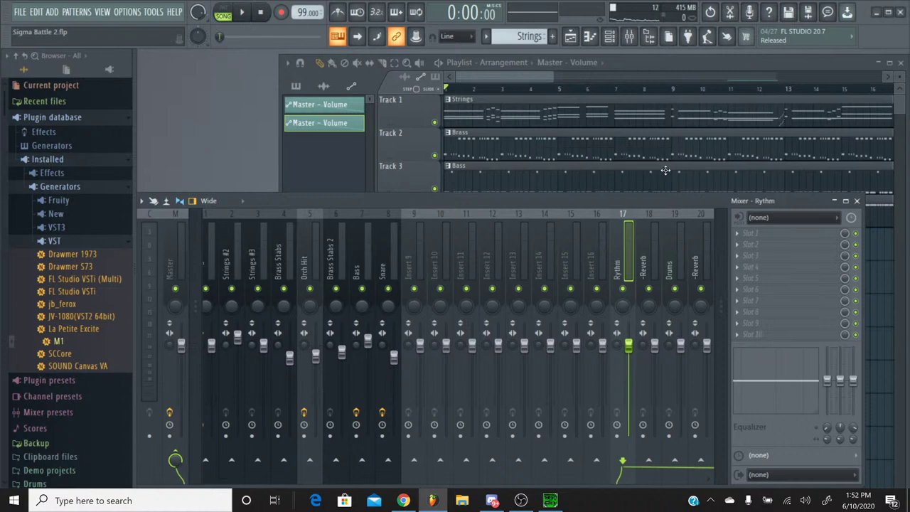
{"action": "right_click", "coordinate": [599, 224]}
{"action": "left_click", "coordinate": [659, 169]}
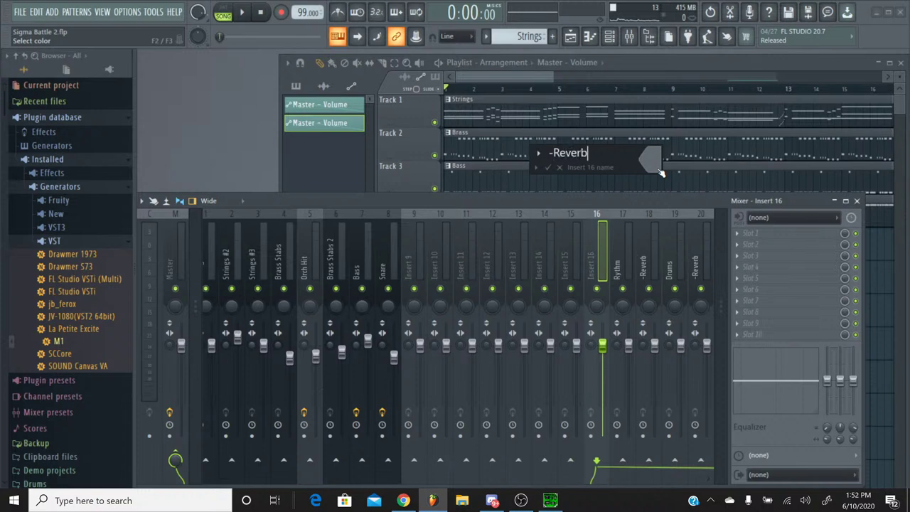
{"action": "key", "text": "Return"}
Step: Rename mixer track Insert 15 as "Lead"
{"action": "right_click", "coordinate": [571, 214]}
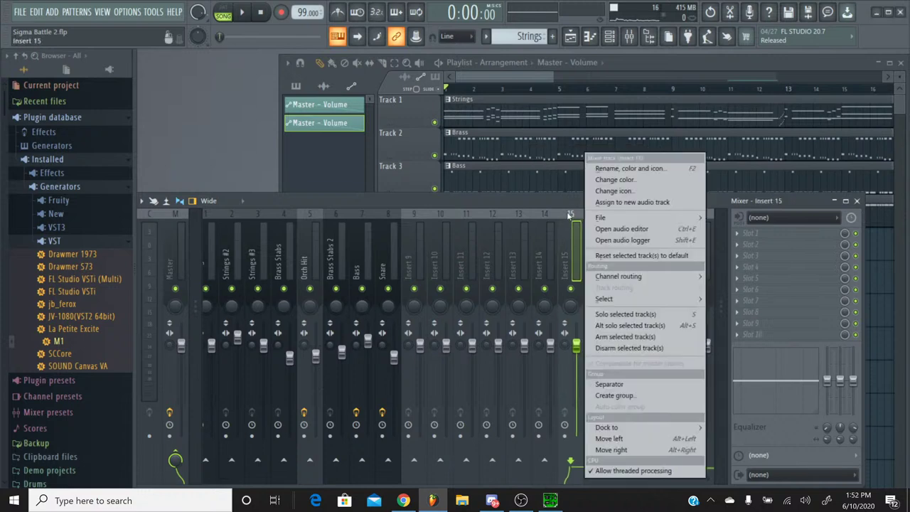
{"action": "left_click", "coordinate": [606, 168]}
{"action": "type", "text": "Lea"}
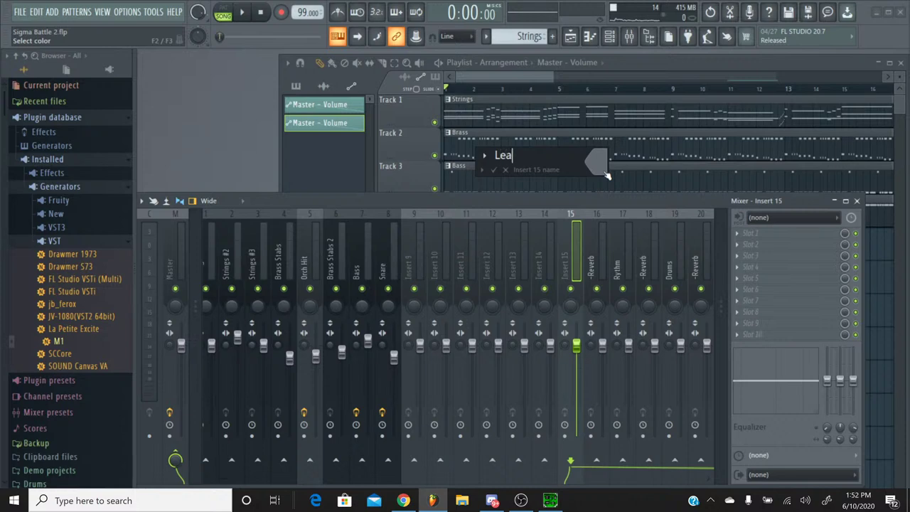
{"action": "type", "text": "d"}
{"action": "key", "text": "Return"}
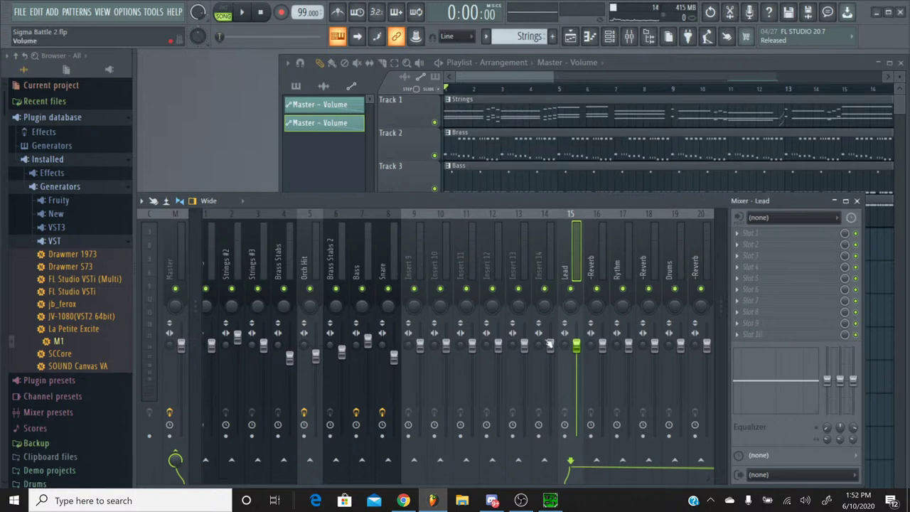
Step: Select the Orch Hit and Snare mixer tracks together and route them only to the Drums track
{"action": "left_click", "coordinate": [393, 226]}
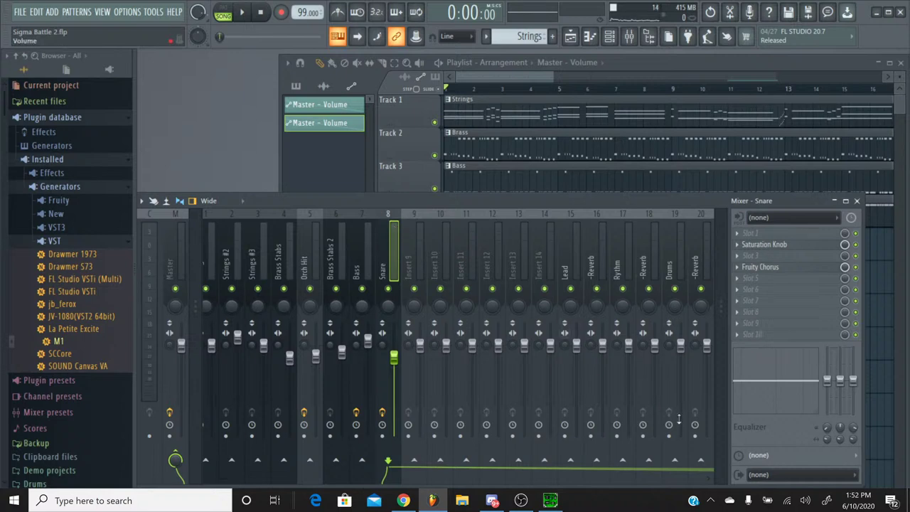
{"action": "left_click", "coordinate": [315, 220]}
{"action": "left_click", "coordinate": [387, 215], "text": "ctrl"}
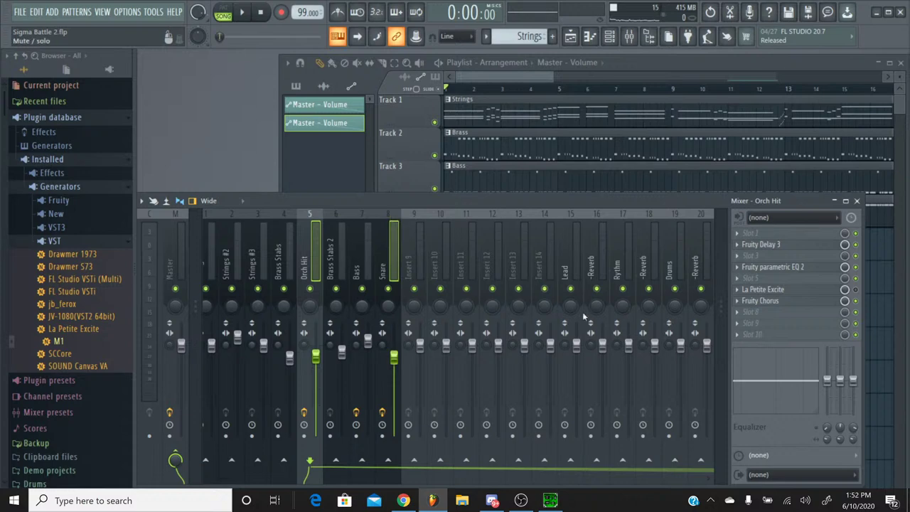
{"action": "right_click", "coordinate": [674, 460]}
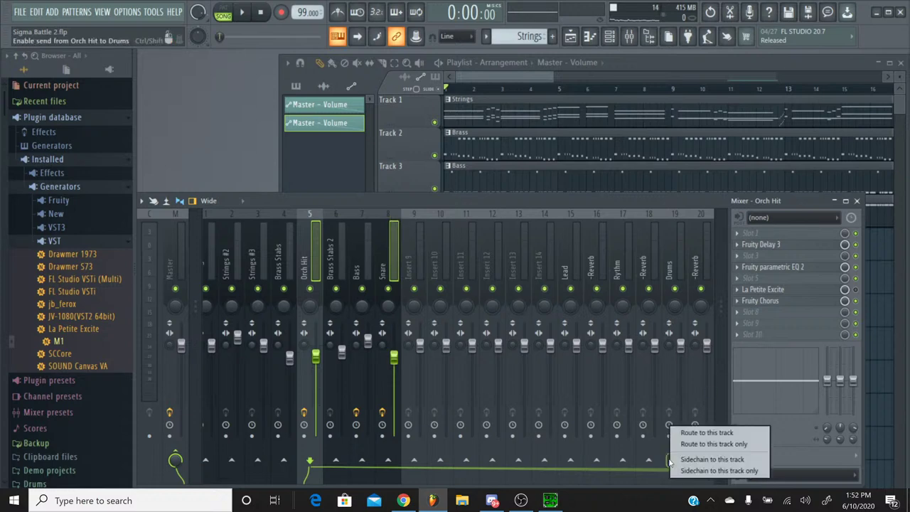
{"action": "left_click", "coordinate": [692, 445]}
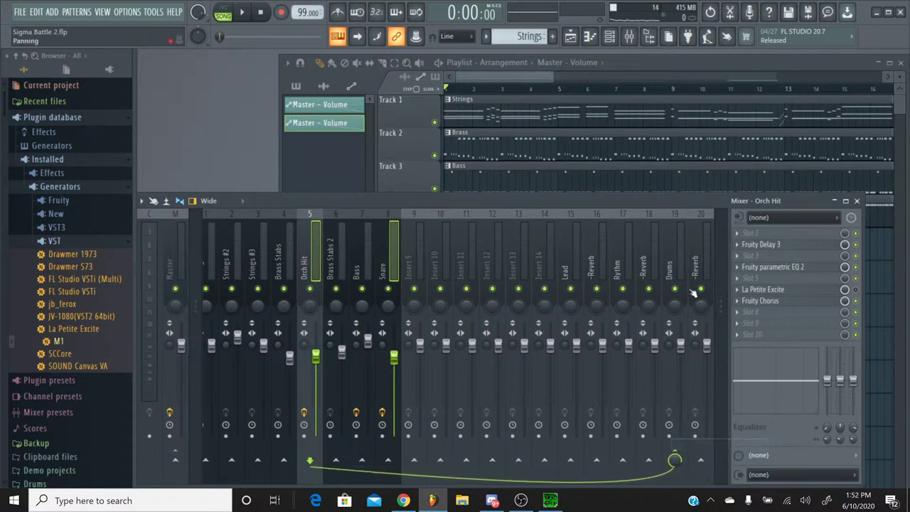
Step: Load TSAR-1R Reverb into effect slot 2 of the -Reverb mixer track 20
{"action": "left_click", "coordinate": [706, 224]}
{"action": "left_click", "coordinate": [750, 244]}
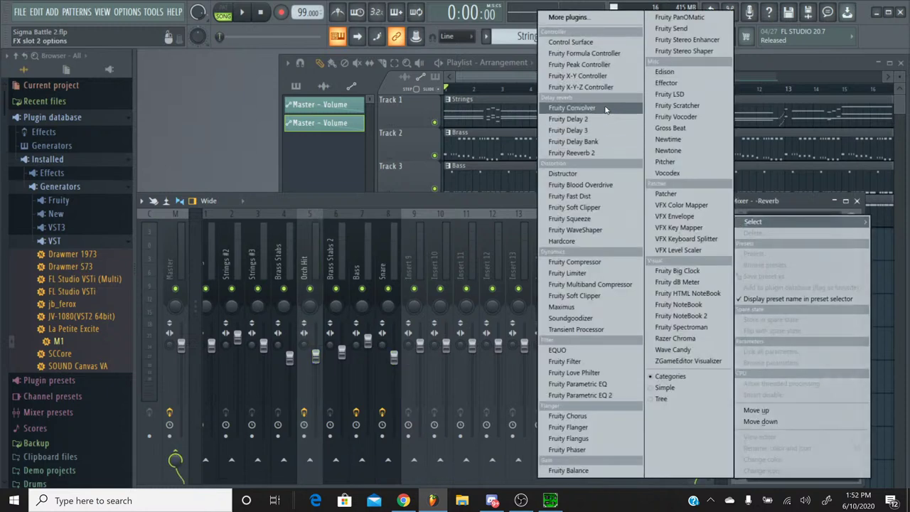
{"action": "left_click", "coordinate": [572, 17]}
{"action": "scroll", "coordinate": [400, 239], "scroll_direction": "down", "scroll_amount": 20}
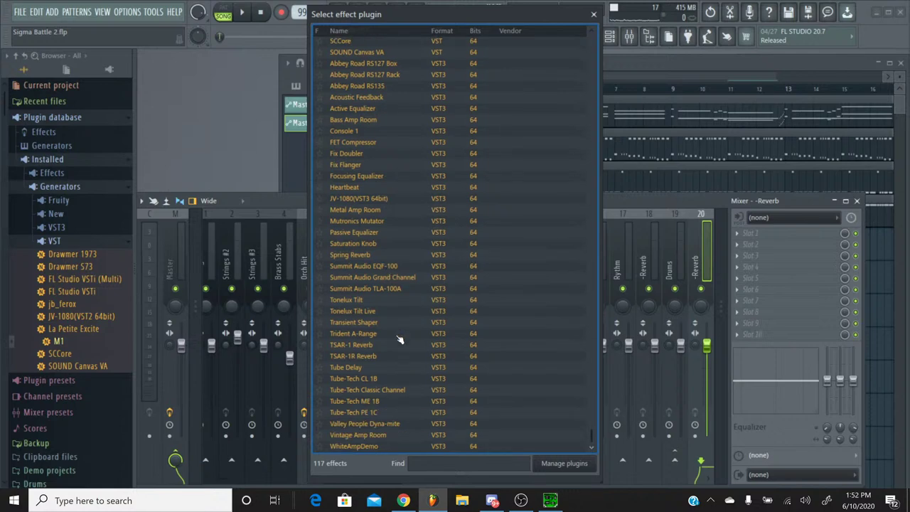
{"action": "double_click", "coordinate": [390, 355]}
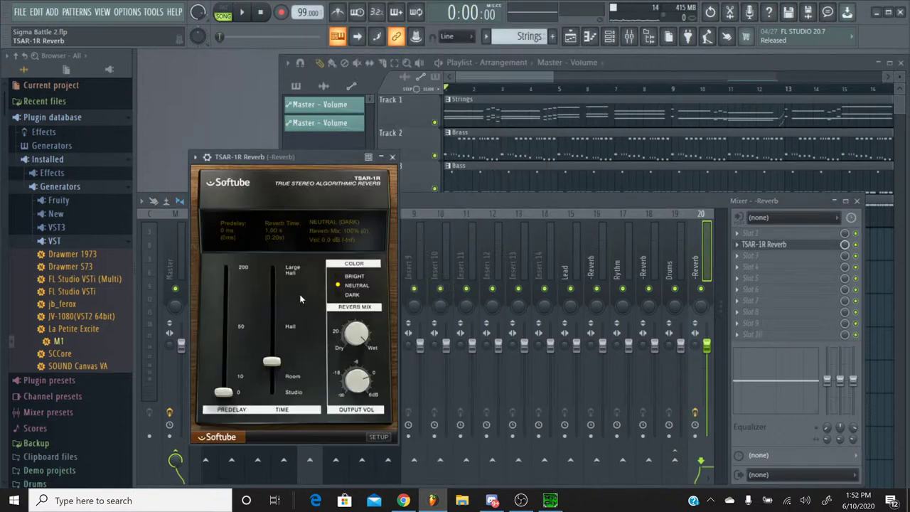
Step: Set the track 20 reverb's time to 0.73 s and its reverb mix to about 18%, then close the plugin
{"action": "left_click_drag", "start_coordinate": [281, 352], "coordinate": [277, 373]}
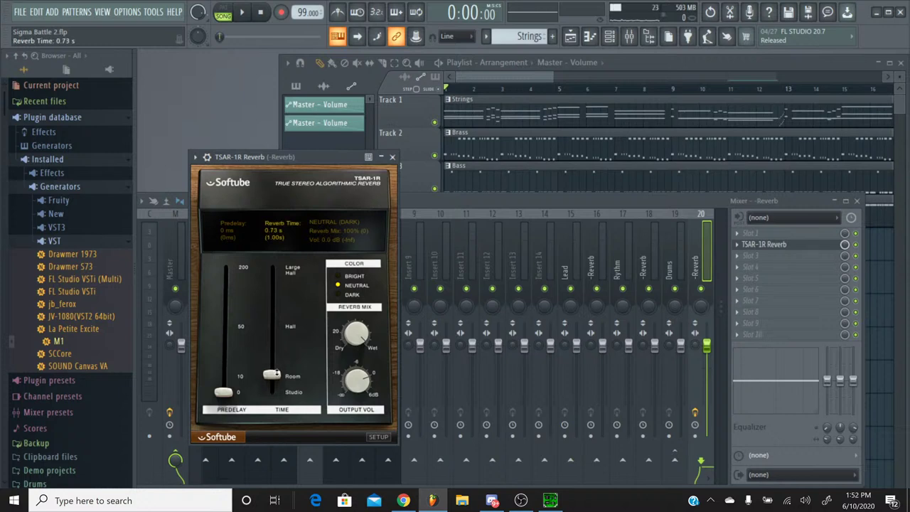
{"action": "left_click_drag", "start_coordinate": [340, 342], "coordinate": [332, 411]}
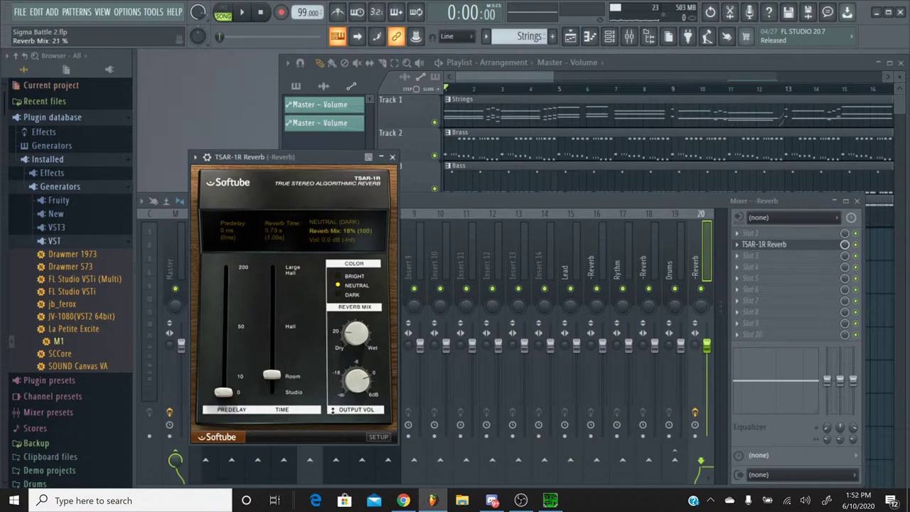
{"action": "left_click", "coordinate": [392, 157]}
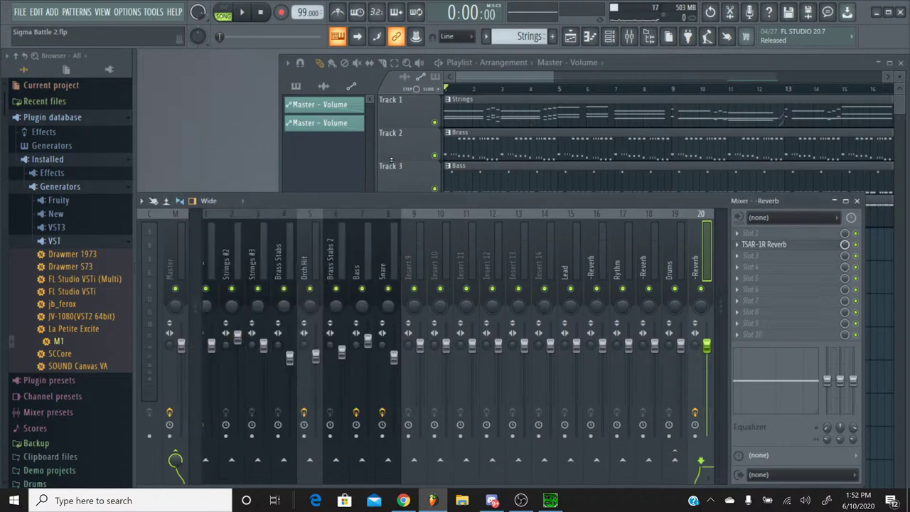
Step: Load TSAR-1R Reverb into effect slot 3 of the -Reverb mixer track 18
{"action": "left_click", "coordinate": [644, 222]}
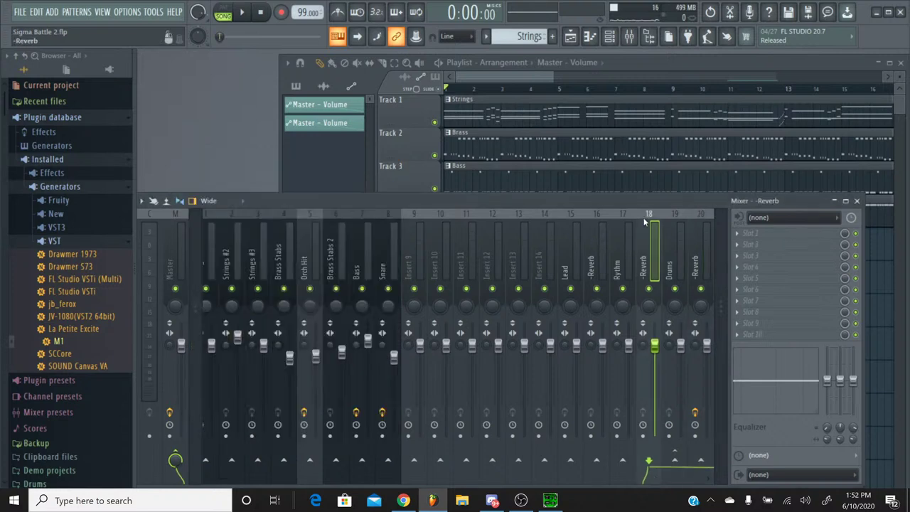
{"action": "left_click", "coordinate": [777, 251]}
{"action": "left_click", "coordinate": [590, 20]}
{"action": "scroll", "coordinate": [403, 233], "scroll_direction": "down", "scroll_amount": 15}
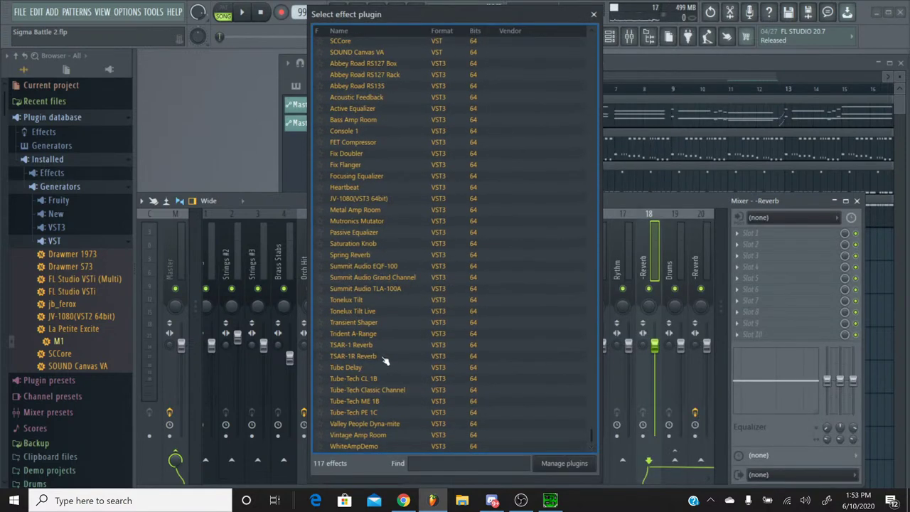
{"action": "double_click", "coordinate": [381, 357]}
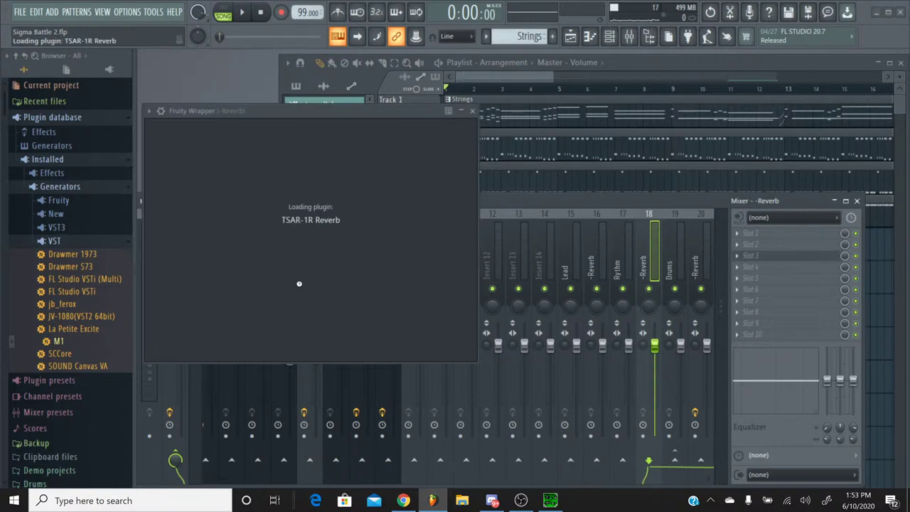
Step: Set the track 18 reverb's time to about 0.76 s and its reverb mix to 18%, and close the plugin
{"action": "left_click_drag", "start_coordinate": [234, 308], "coordinate": [235, 324]}
{"action": "left_click_drag", "start_coordinate": [314, 282], "coordinate": [311, 376]}
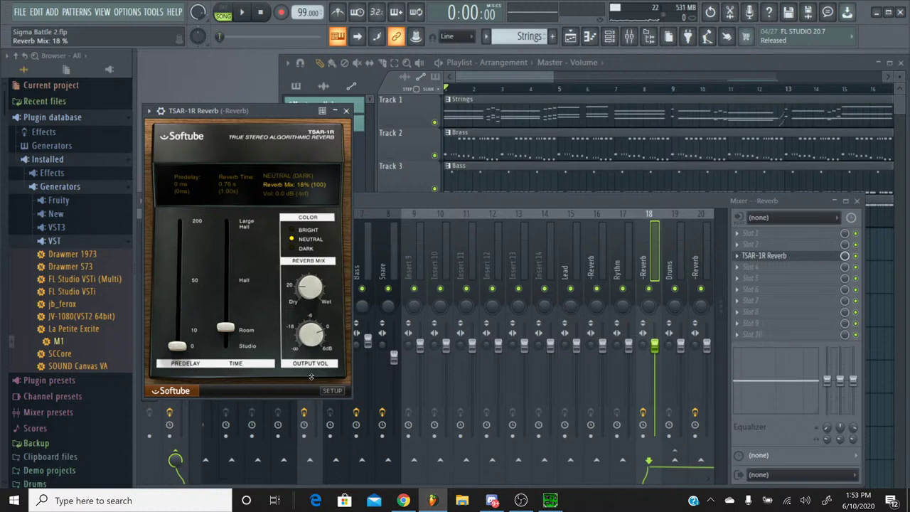
{"action": "left_click", "coordinate": [346, 110]}
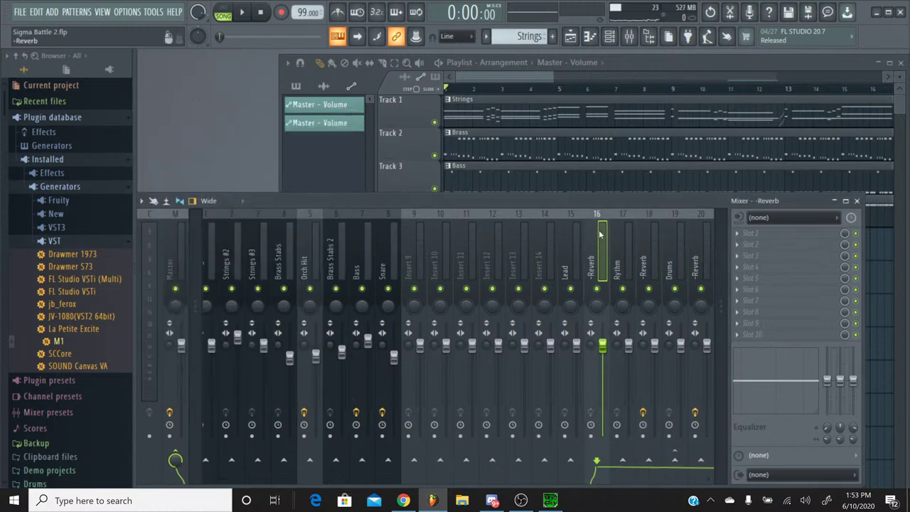
Step: Load TSAR-1R Reverb into effect slot 3 of the -Reverb mixer track 16
{"action": "left_click", "coordinate": [738, 255]}
{"action": "left_click", "coordinate": [567, 16]}
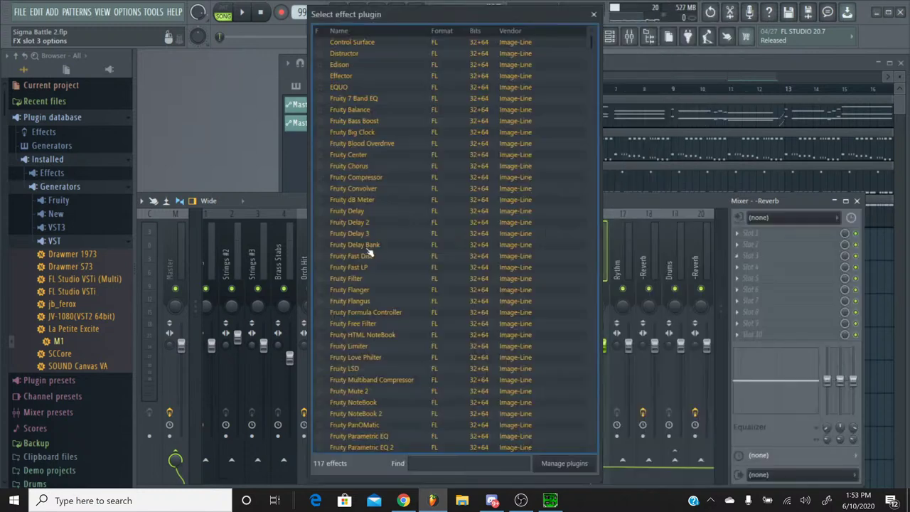
{"action": "scroll", "coordinate": [376, 285], "scroll_direction": "down", "scroll_amount": 15}
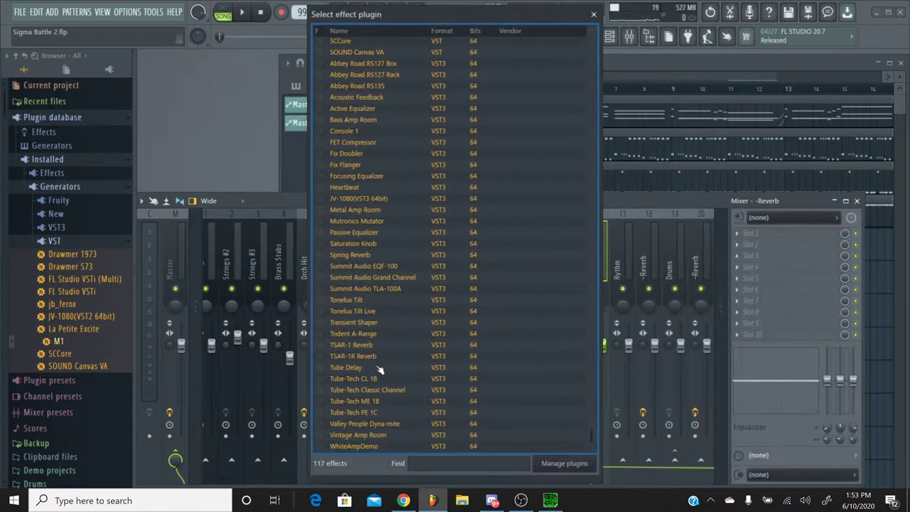
{"action": "double_click", "coordinate": [380, 357]}
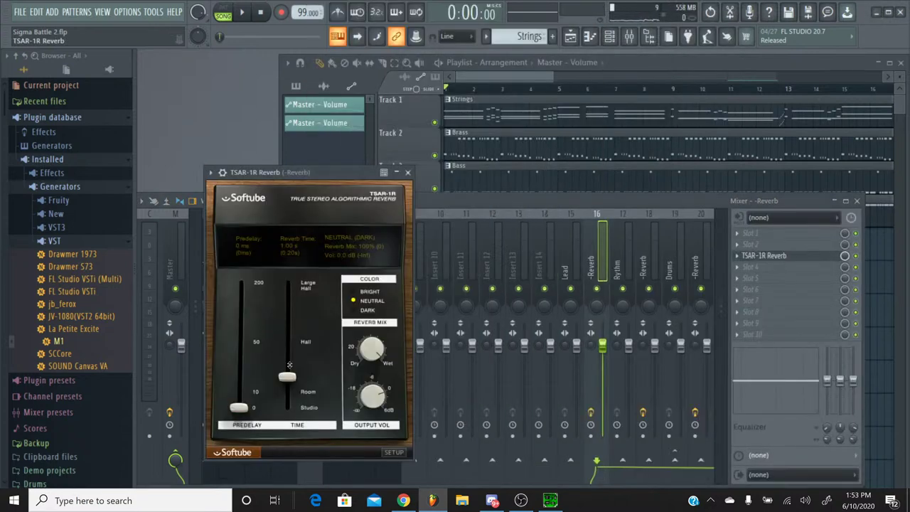
Step: Set the track 16 reverb's time to 0.67 s and its reverb mix to 17%, and close the plugin
{"action": "left_click_drag", "start_coordinate": [289, 364], "coordinate": [297, 390]}
{"action": "left_click_drag", "start_coordinate": [362, 356], "coordinate": [367, 382]}
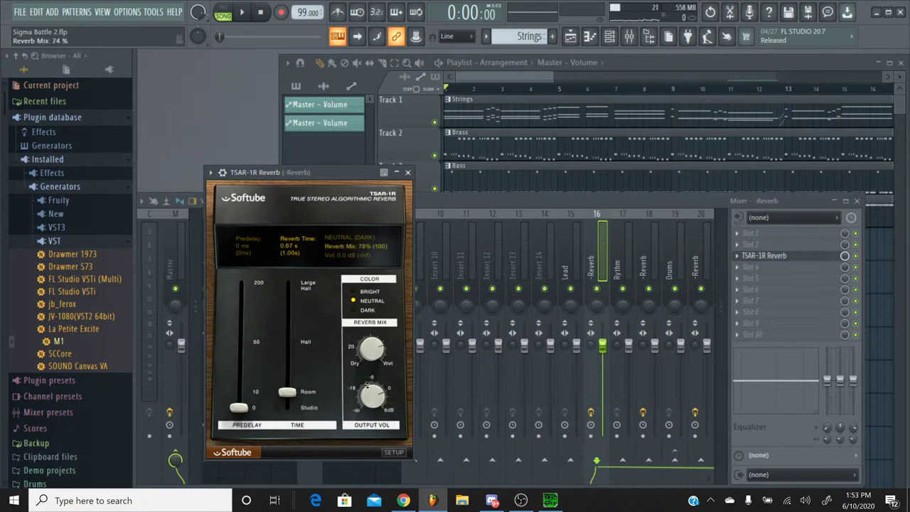
{"action": "left_click_drag", "start_coordinate": [366, 440], "coordinate": [366, 444]}
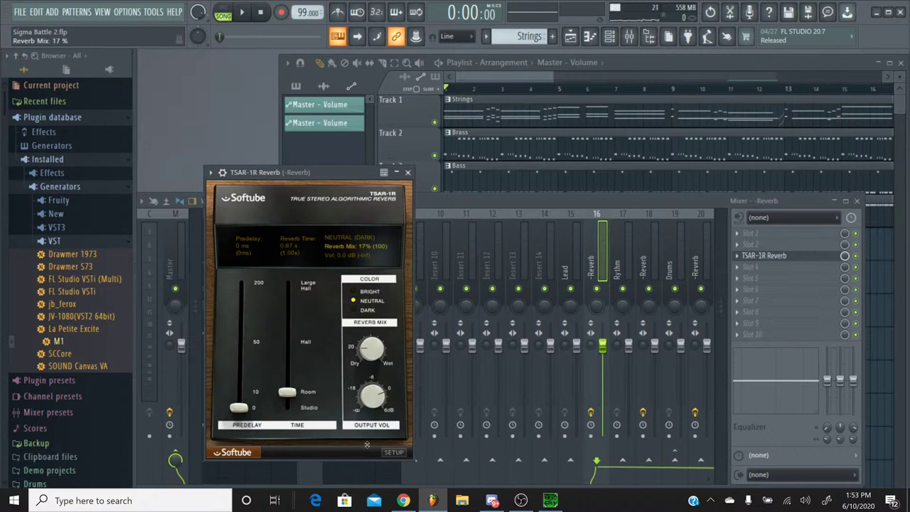
{"action": "left_click", "coordinate": [408, 172]}
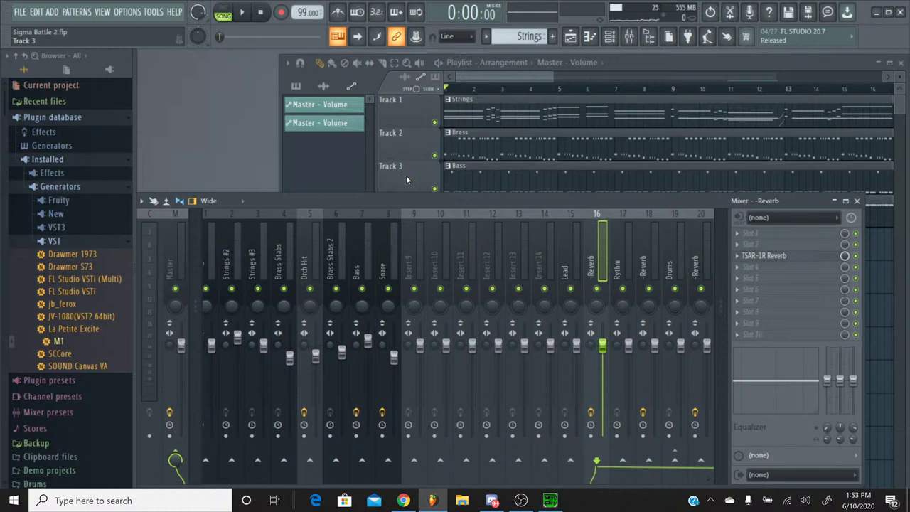
Step: Select the Brass Stabs and Brass Stabs 2 mixer tracks and route them only to the Rythm track
{"action": "left_click", "coordinate": [387, 226]}
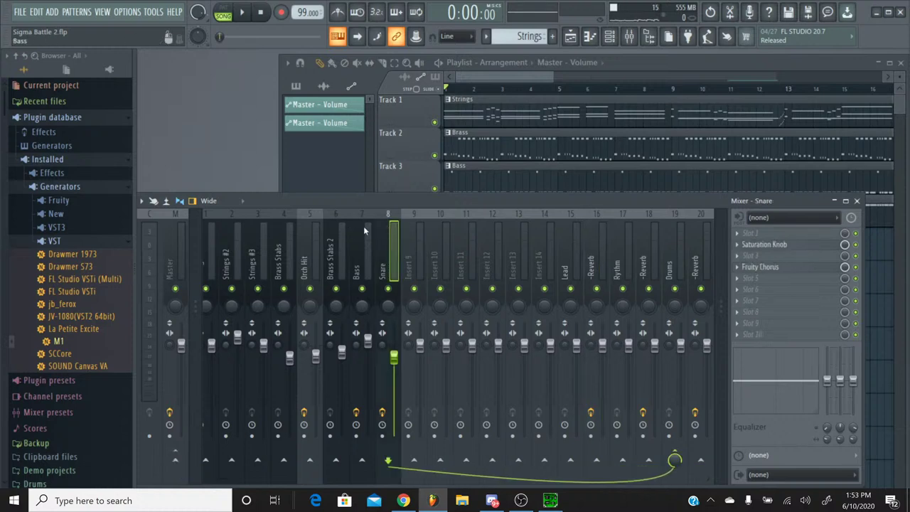
{"action": "left_click", "coordinate": [364, 227]}
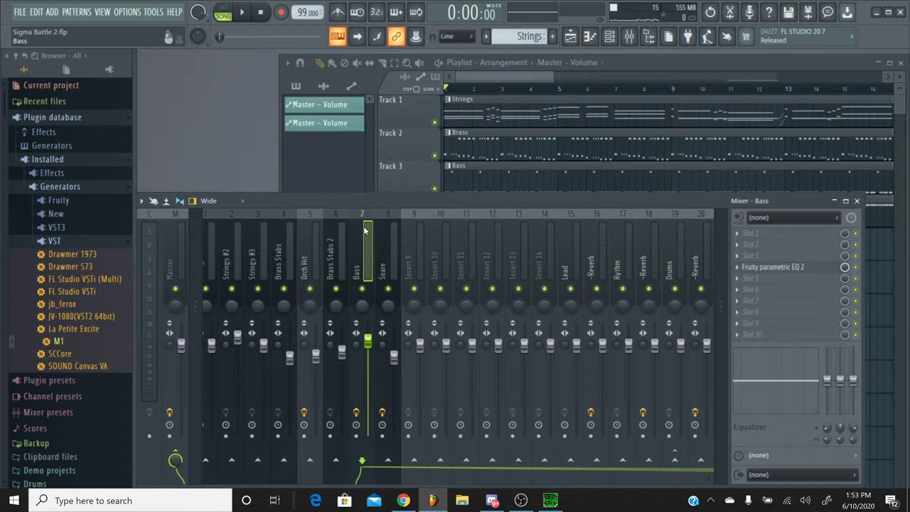
{"action": "left_click", "coordinate": [339, 226]}
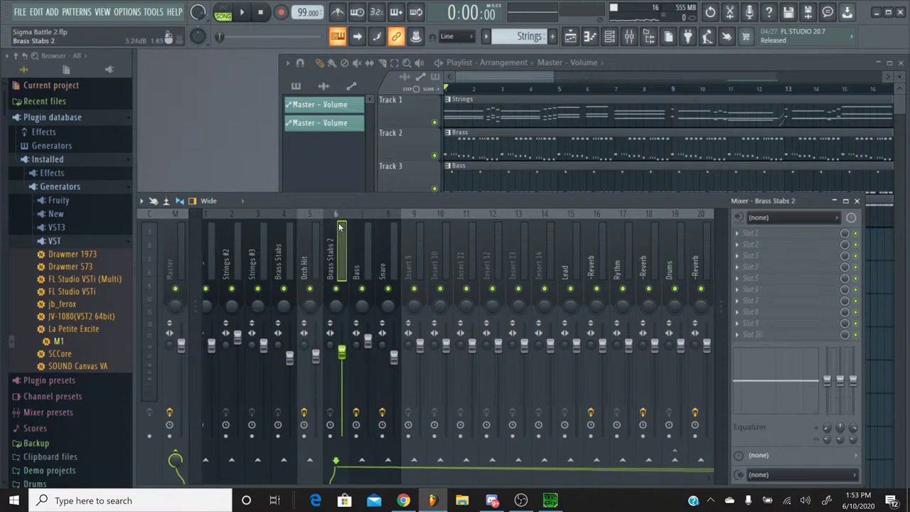
{"action": "left_click", "coordinate": [291, 225], "text": "ctrl"}
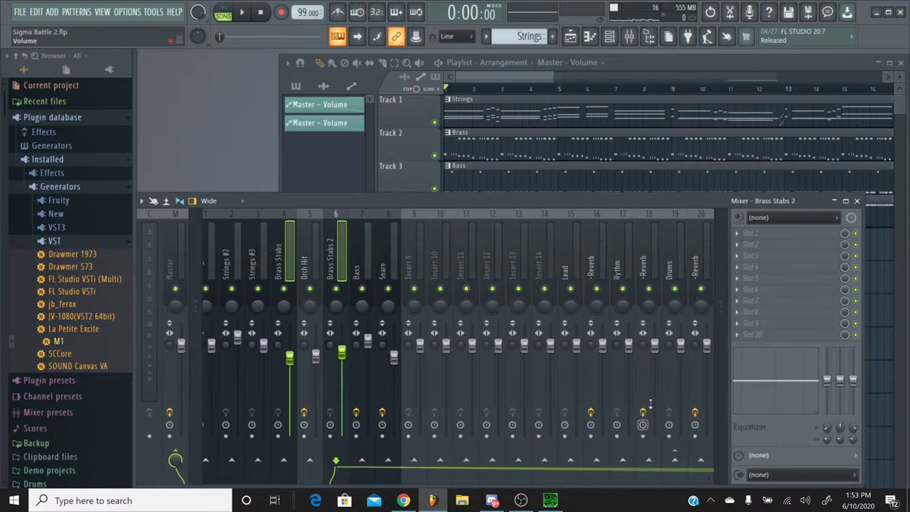
{"action": "right_click", "coordinate": [618, 463]}
{"action": "left_click", "coordinate": [661, 444]}
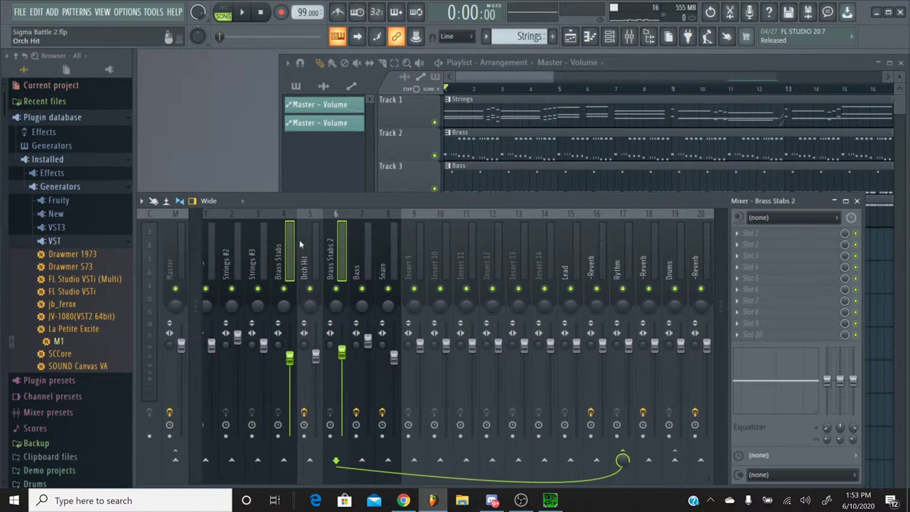
Step: Select the Strings #1, Strings #2 and Strings #3 mixer tracks and route them only to the Lead track
{"action": "left_click", "coordinate": [262, 229]}
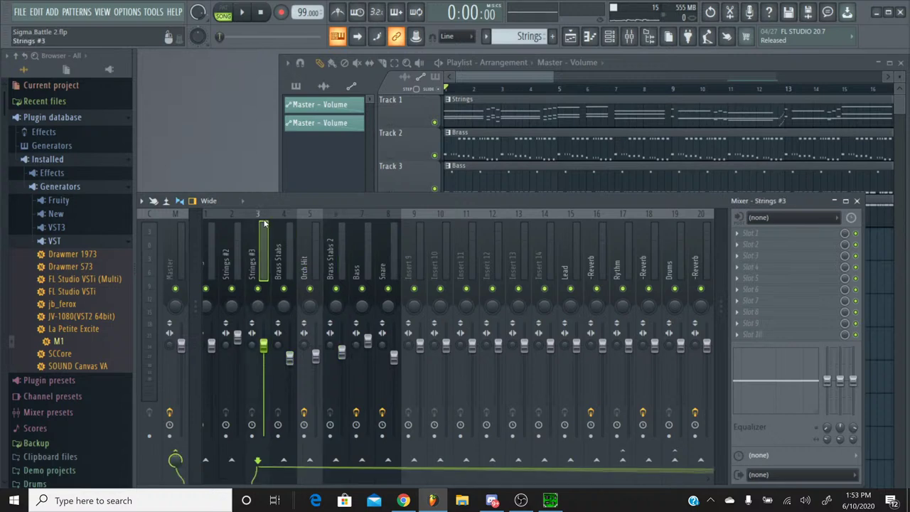
{"action": "scroll", "coordinate": [245, 228], "scroll_direction": "left", "scroll_amount": 1}
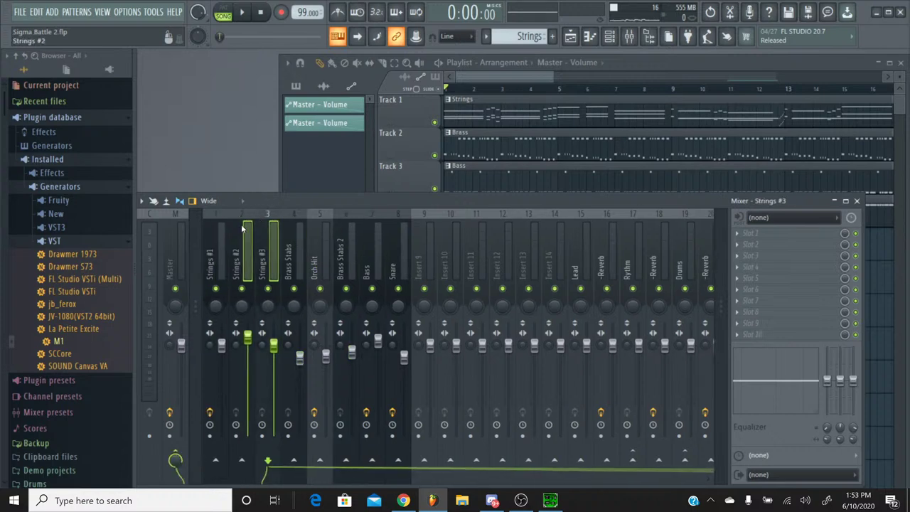
{"action": "left_click", "coordinate": [220, 222], "text": "ctrl"}
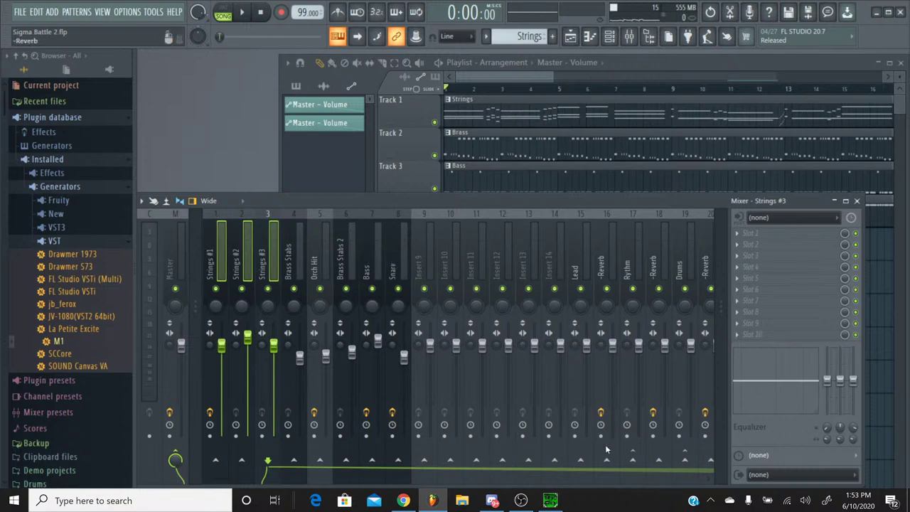
{"action": "right_click", "coordinate": [580, 462]}
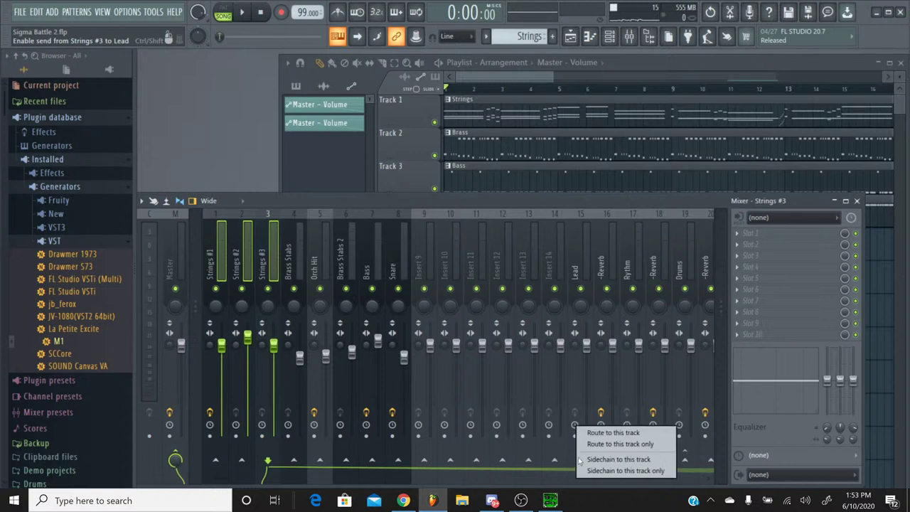
{"action": "left_click", "coordinate": [611, 445]}
Step: Send the Lead track to the -Reverb track 16 and the Rythm track to the -Reverb track 18
{"action": "left_click", "coordinate": [574, 241]}
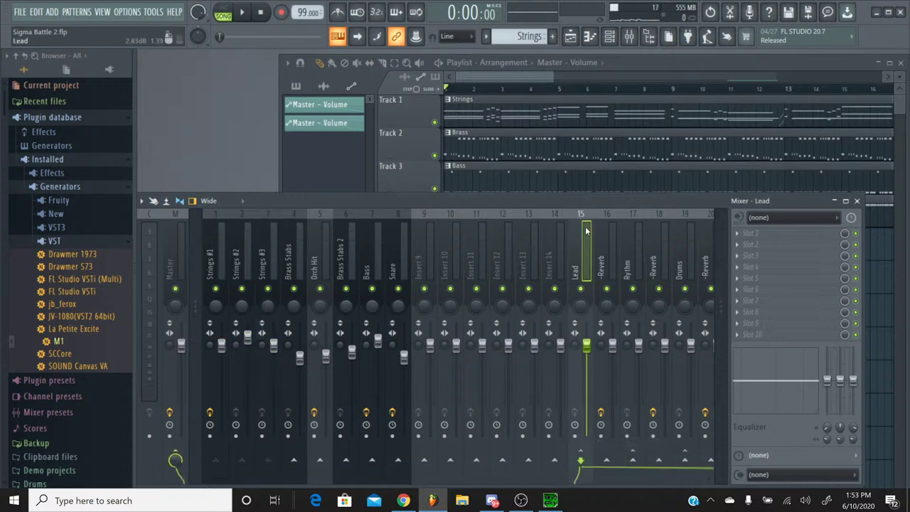
{"action": "right_click", "coordinate": [604, 463]}
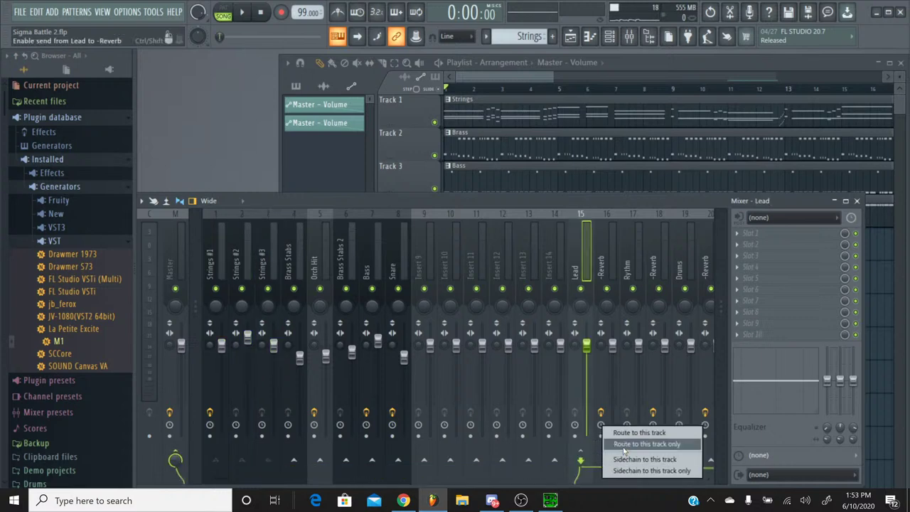
{"action": "left_click", "coordinate": [629, 433]}
{"action": "left_click", "coordinate": [626, 226]}
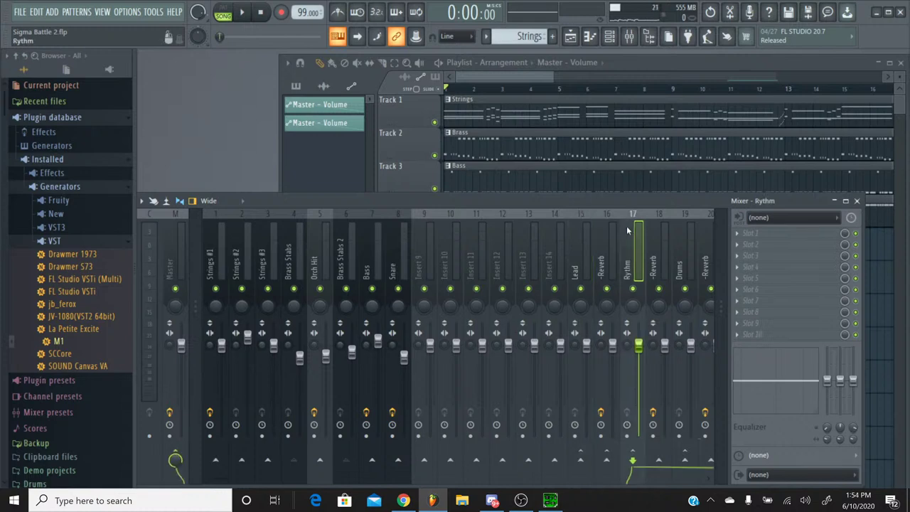
{"action": "right_click", "coordinate": [654, 462]}
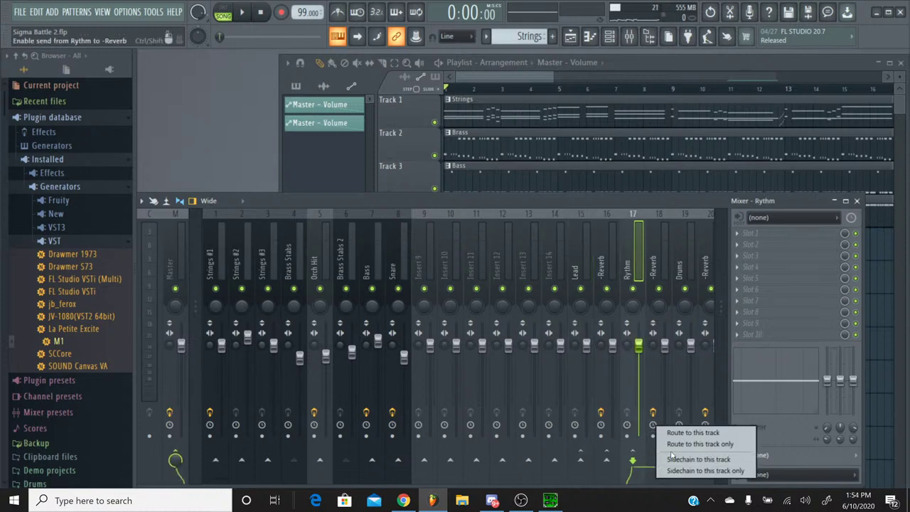
{"action": "left_click", "coordinate": [690, 432]}
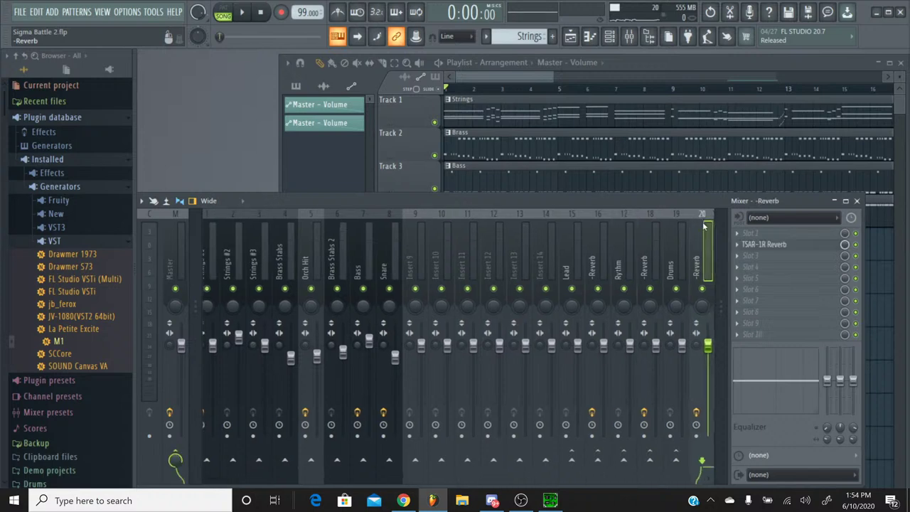
Step: Route the Drums track only to the -Reverb track 20
{"action": "left_click", "coordinate": [704, 231]}
{"action": "left_click", "coordinate": [675, 234]}
{"action": "right_click", "coordinate": [700, 463]}
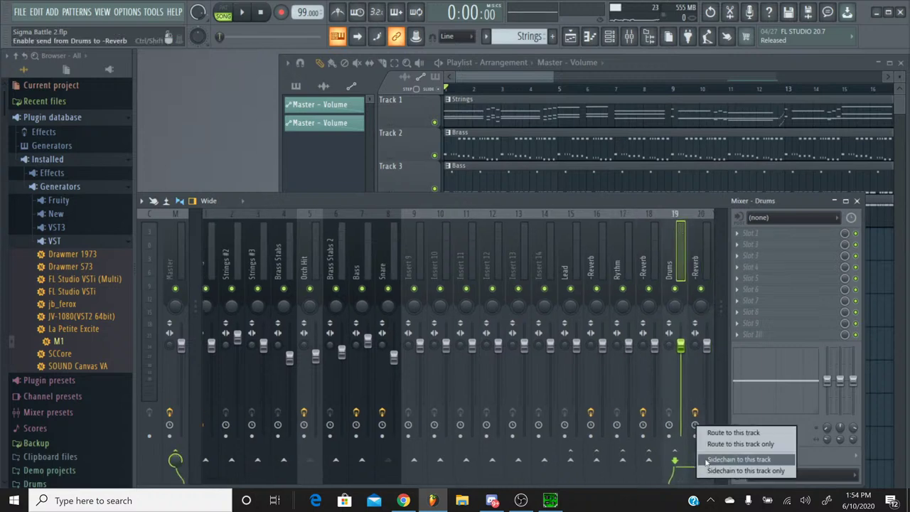
{"action": "left_click", "coordinate": [714, 444]}
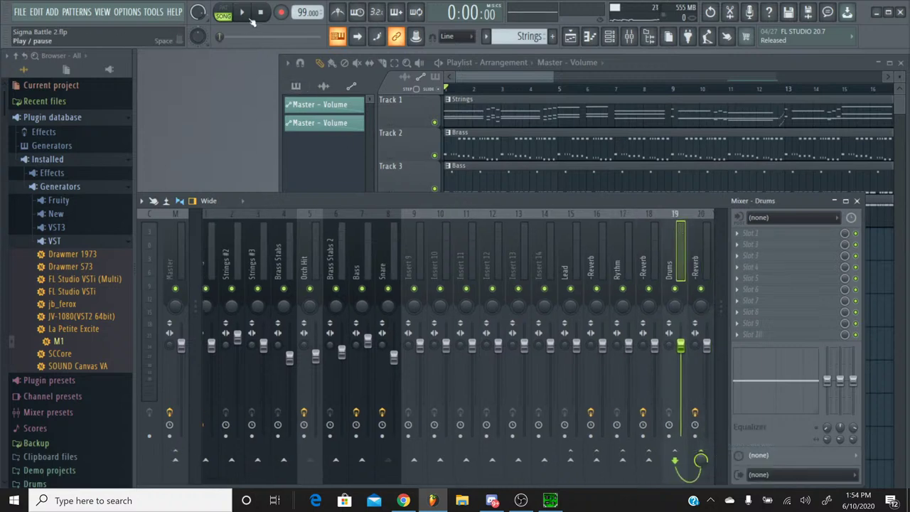
Step: Play back the song and solo the Bass track briefly to judge the newly routed mix
{"action": "key", "text": "space"}
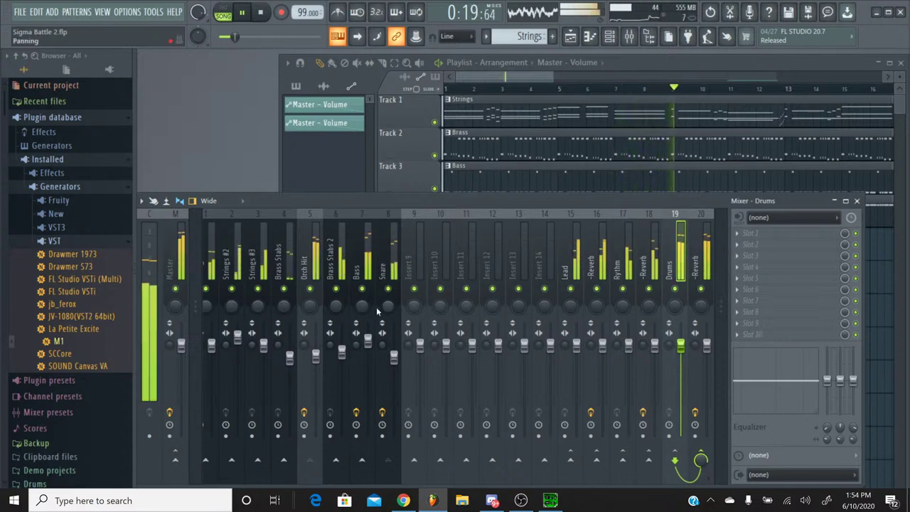
{"action": "right_click", "coordinate": [362, 289]}
{"action": "right_click", "coordinate": [362, 289]}
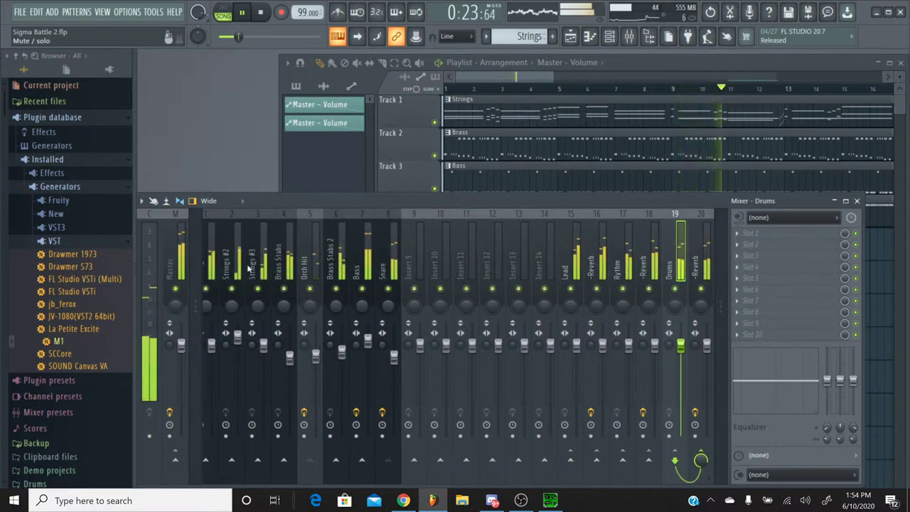
{"action": "scroll", "coordinate": [320, 259], "scroll_direction": "left", "scroll_amount": 1}
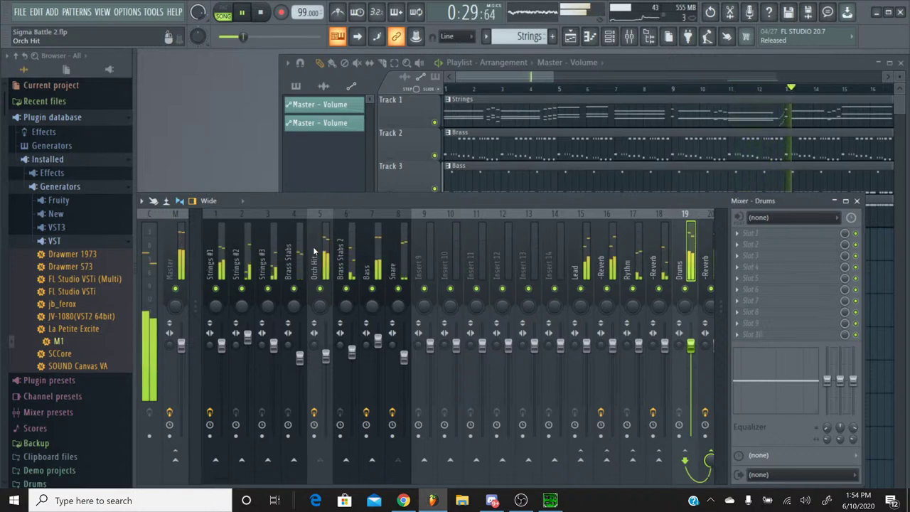
Step: Check the live chat on the YouTube Studio streaming page in Chrome, and return to FL Studio
{"action": "left_click", "coordinate": [403, 500]}
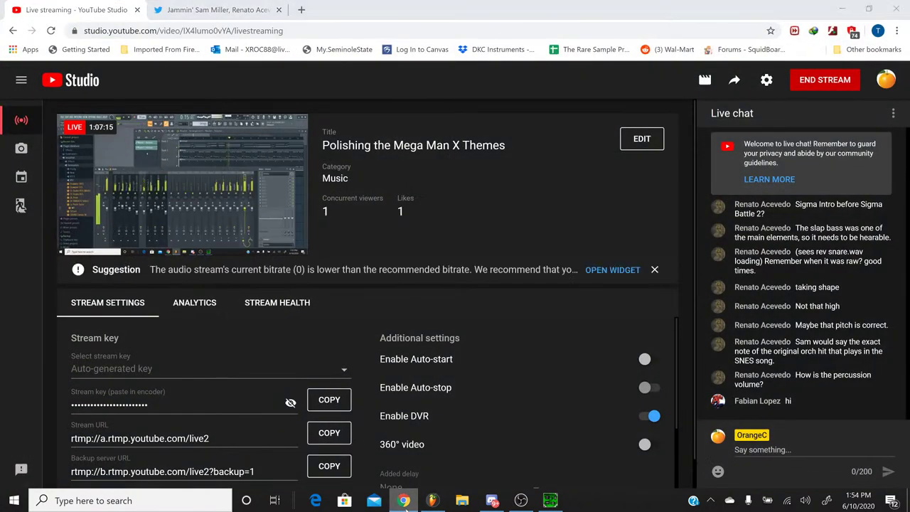
{"action": "left_click", "coordinate": [403, 501]}
{"action": "left_click", "coordinate": [403, 501]}
{"action": "left_click", "coordinate": [403, 500]}
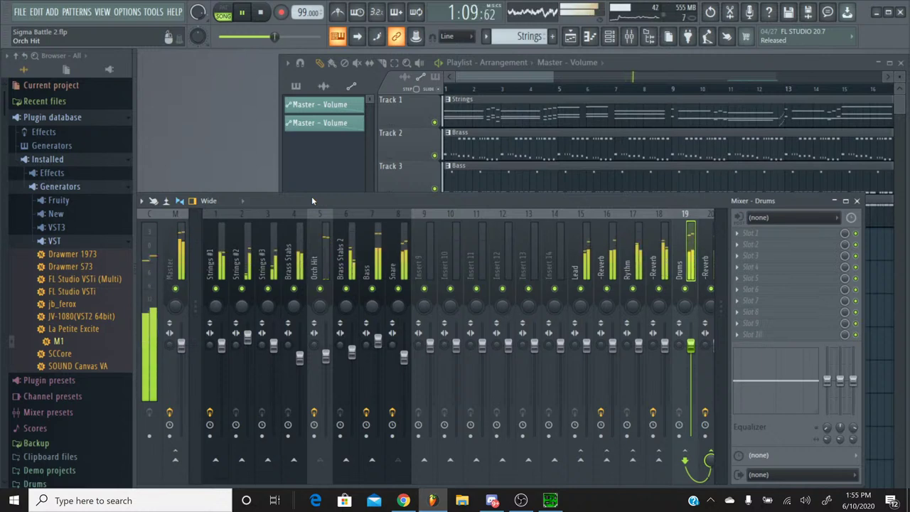
Step: Stop the song playback and save the Sigma Battle 2 project
{"action": "left_click", "coordinate": [261, 13]}
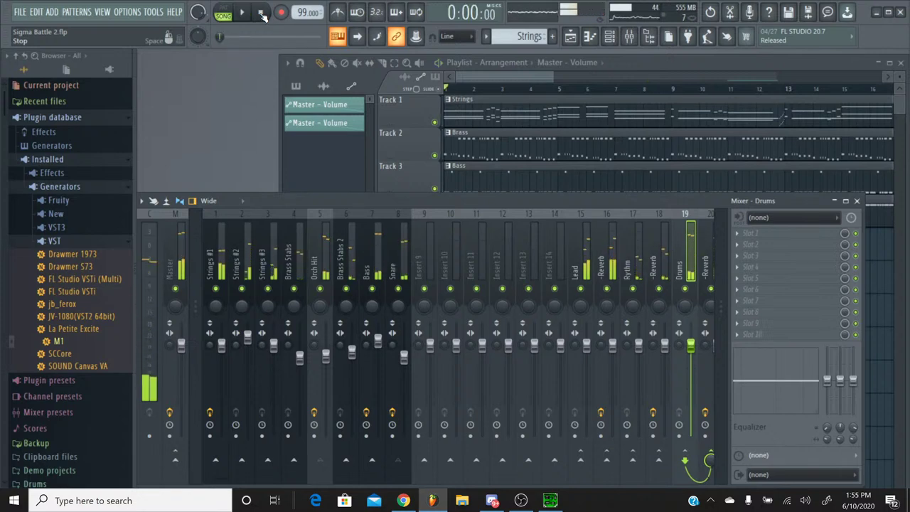
{"action": "left_click", "coordinate": [20, 11]}
{"action": "left_click", "coordinate": [56, 68]}
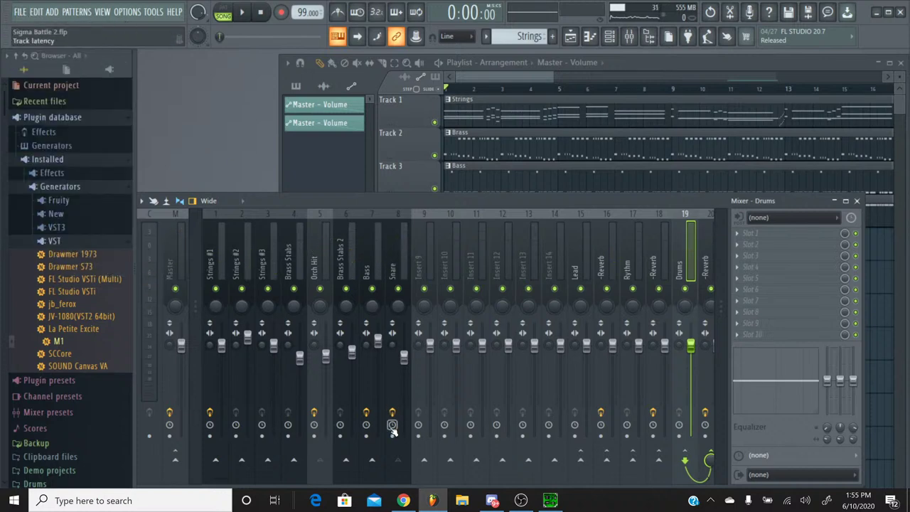
Step: Switch to Chrome to read the live chat on the YouTube Studio page
{"action": "left_click", "coordinate": [403, 499]}
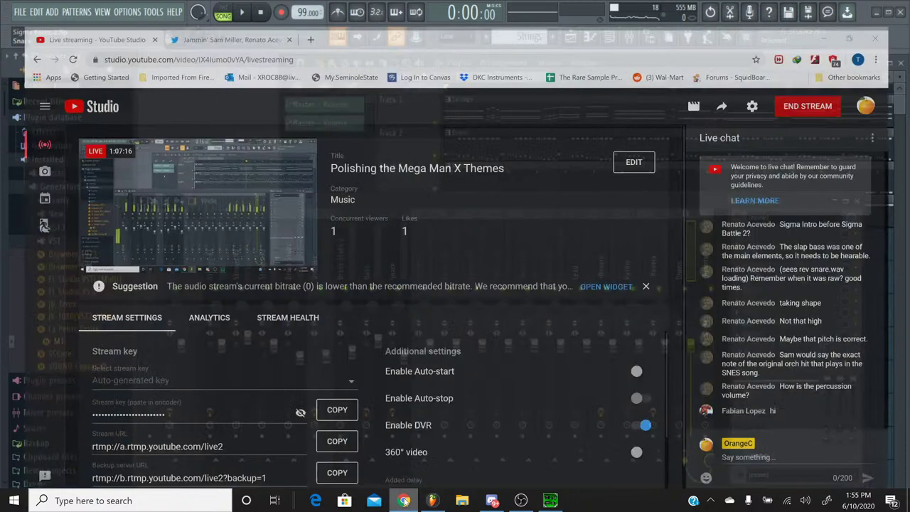